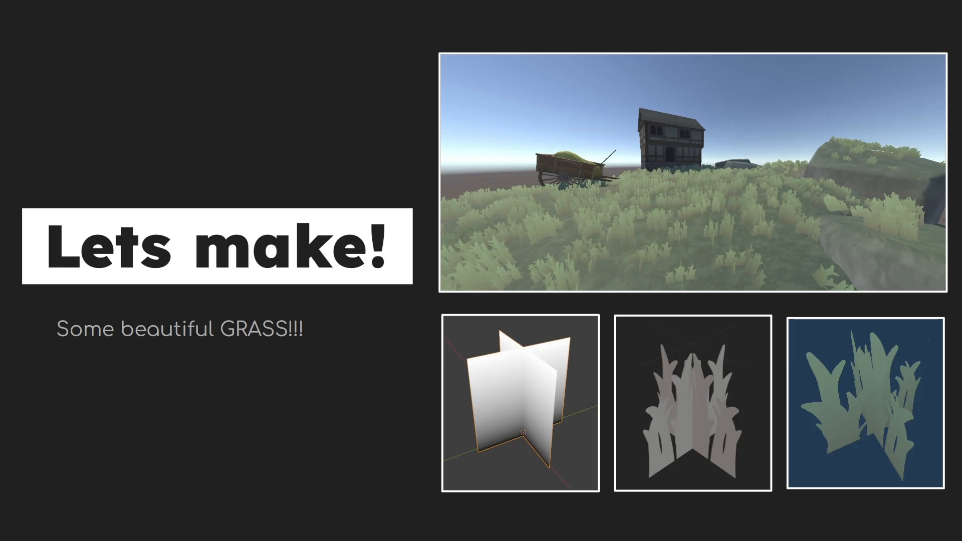
- Switch to the Unity editor and examine the finished grass on the terrain in the PreTest scene
key(alt+Tab)
key(Tab)
key(Tab)
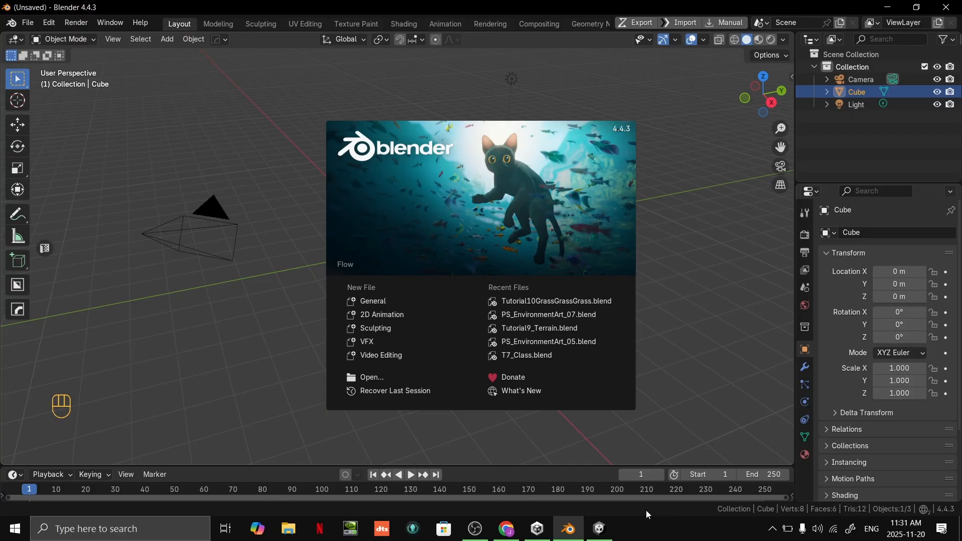
mouse_move(606, 534)
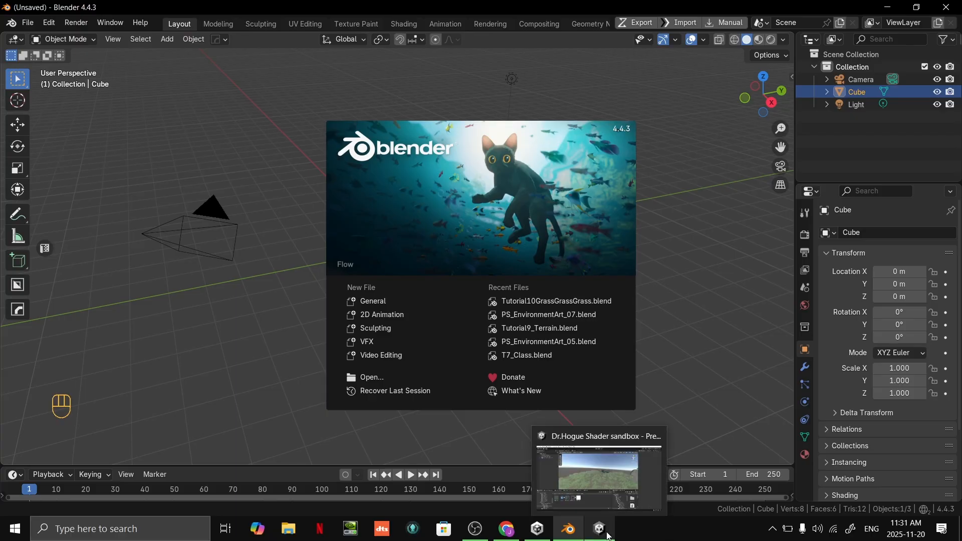
click(608, 534)
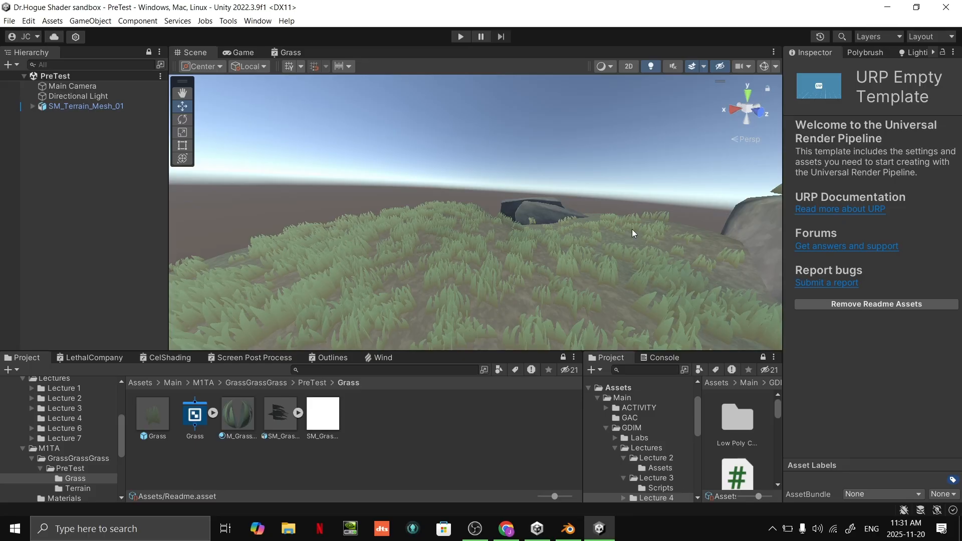
alt+drag(633, 231, 384, 288)
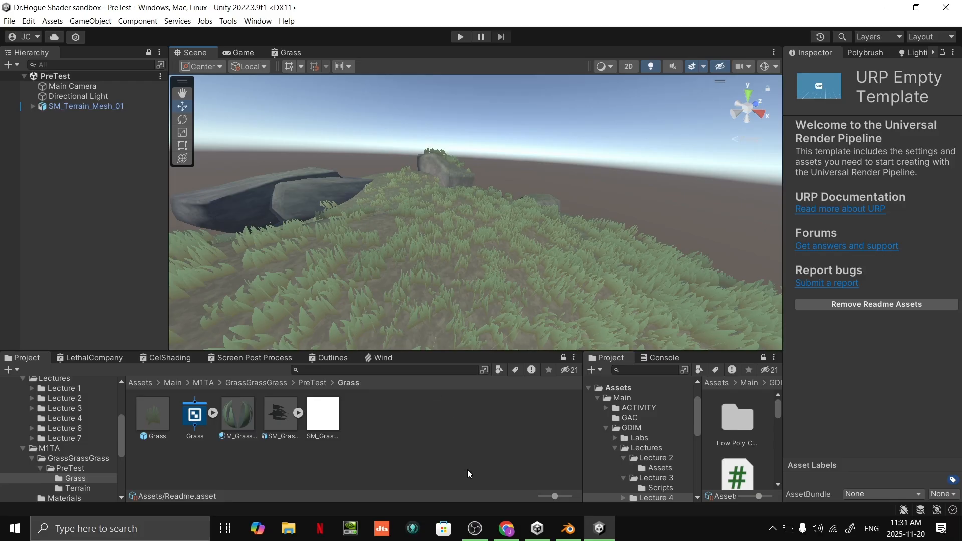
- Review the editor versions and project templates for a new project in Unity Hub, cancelling without creating one
click(536, 528)
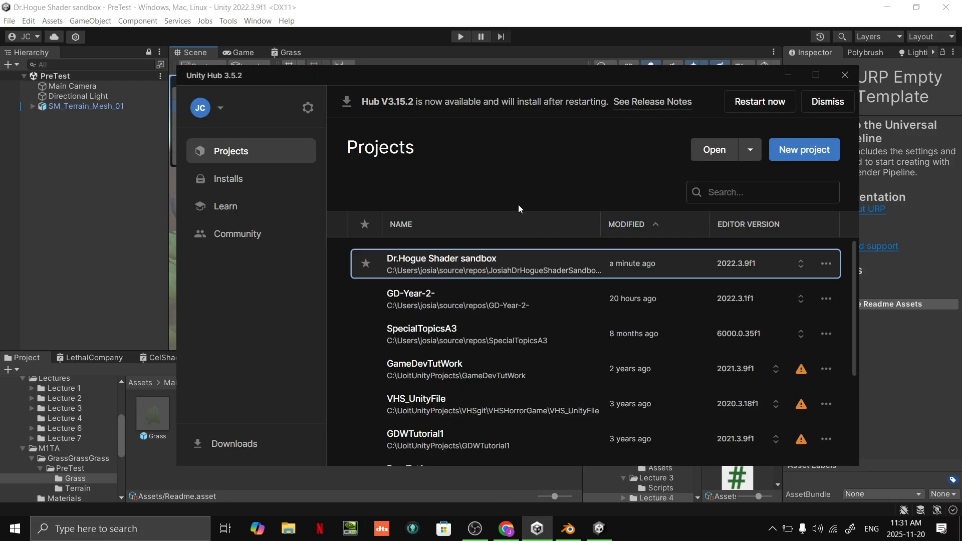
click(799, 151)
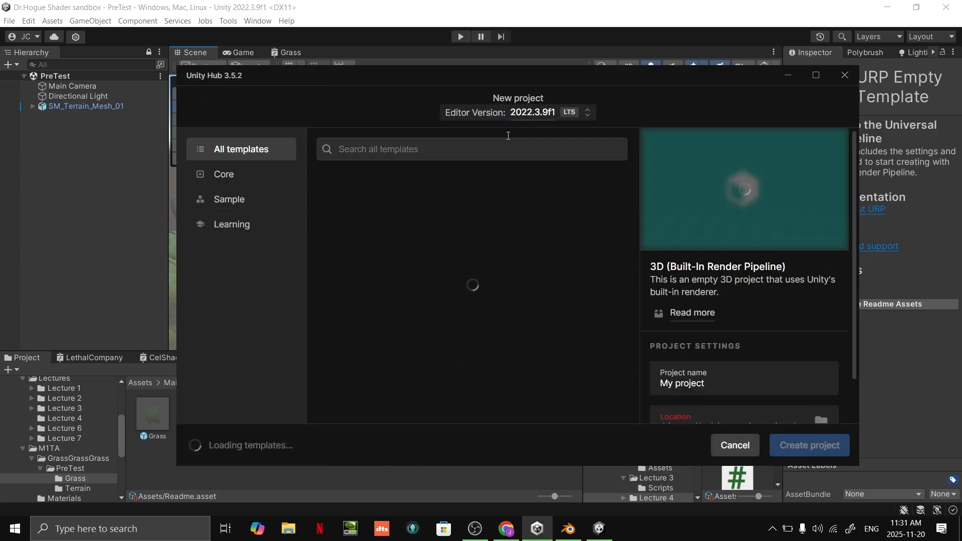
click(512, 113)
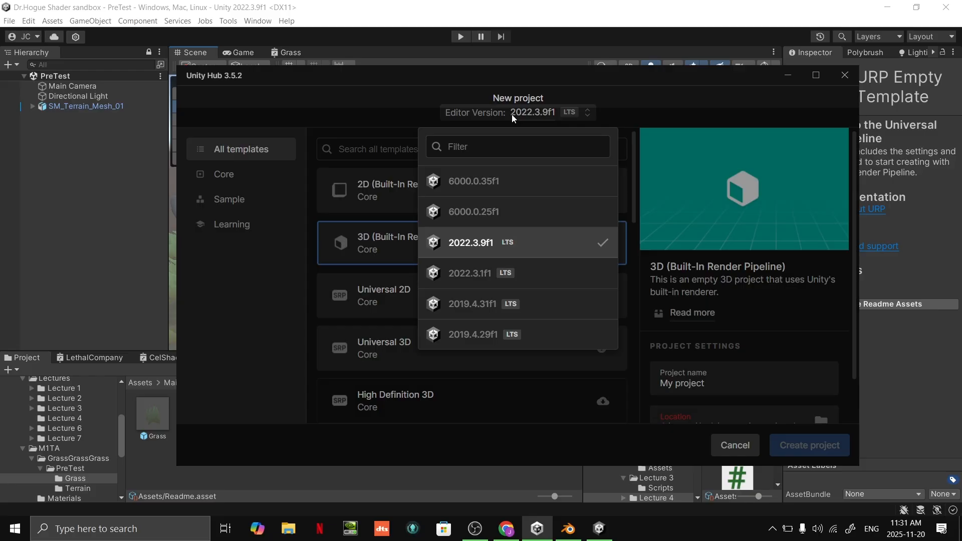
click(658, 105)
scroll(451, 330, down, 1)
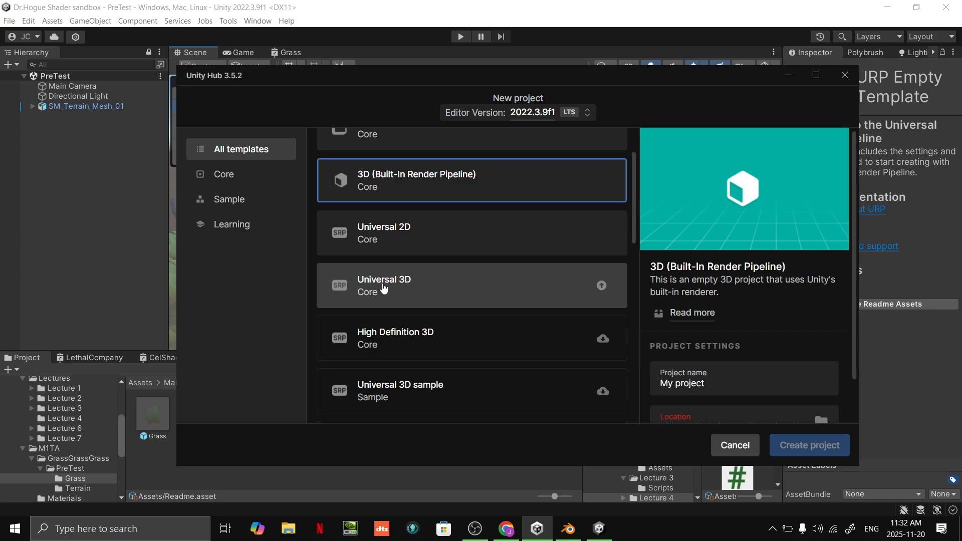
click(720, 454)
click(844, 76)
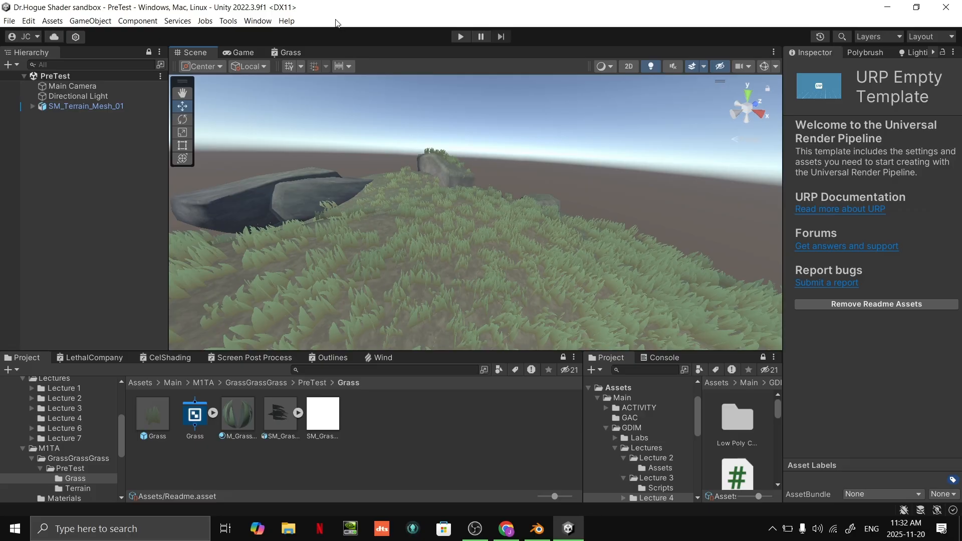
- Open the Package Manager and search the Unity Registry for "poly" to check the Polybrush package
click(269, 24)
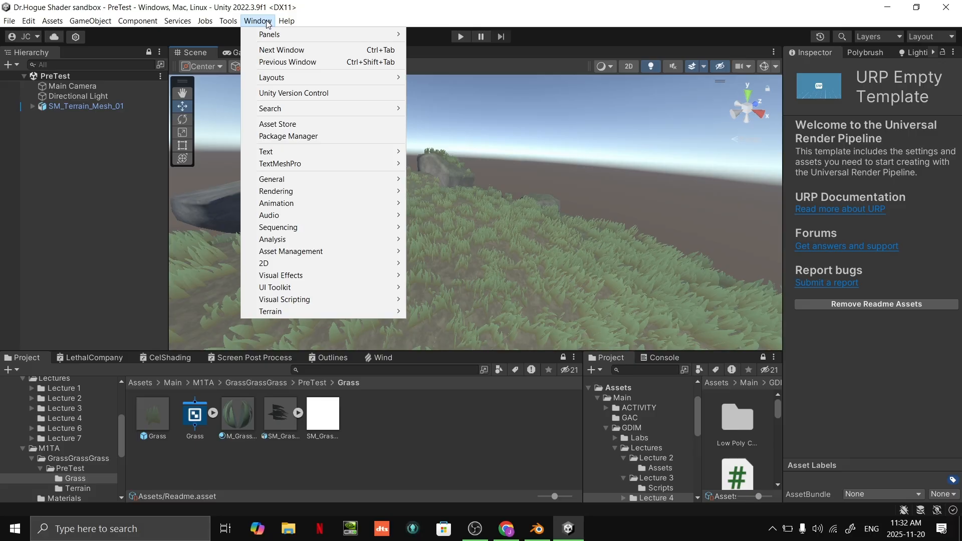
mouse_move(296, 167)
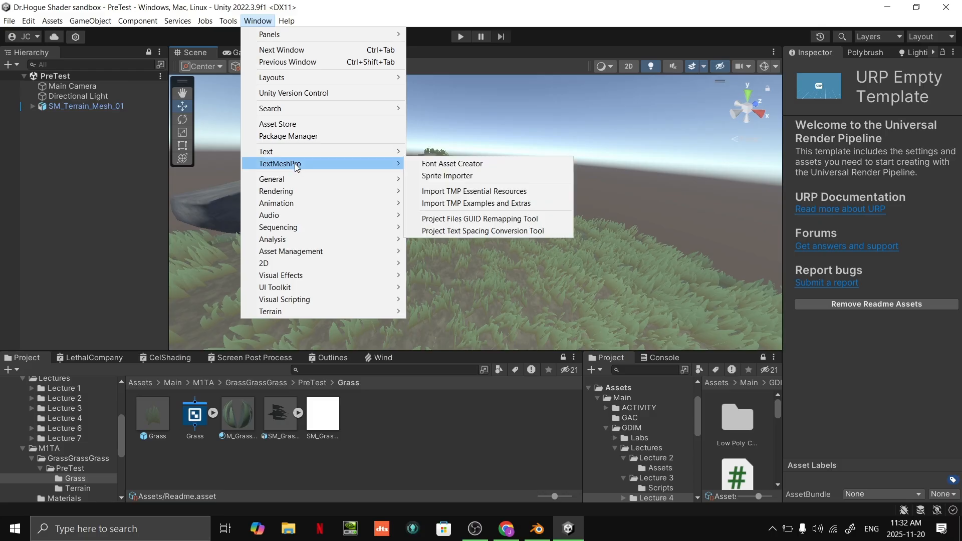
click(297, 137)
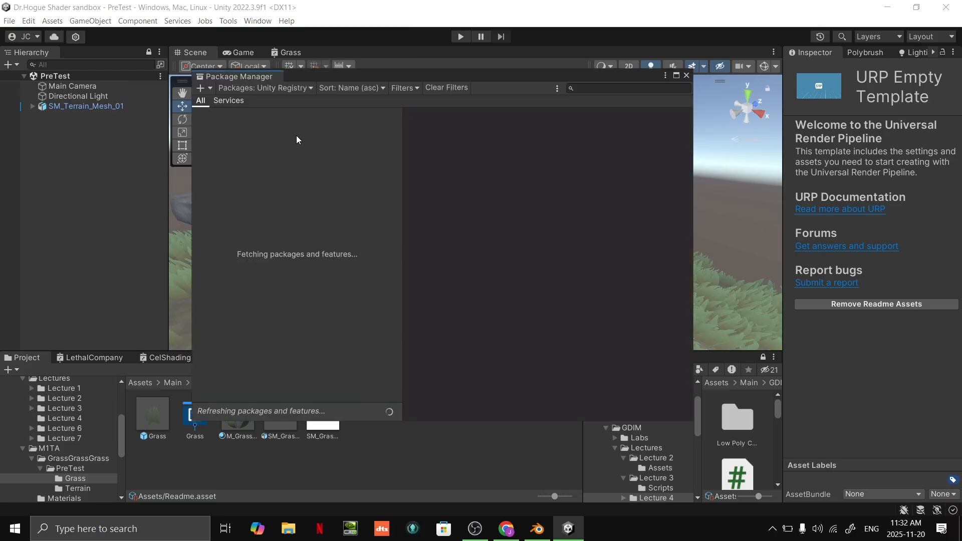
click(589, 91)
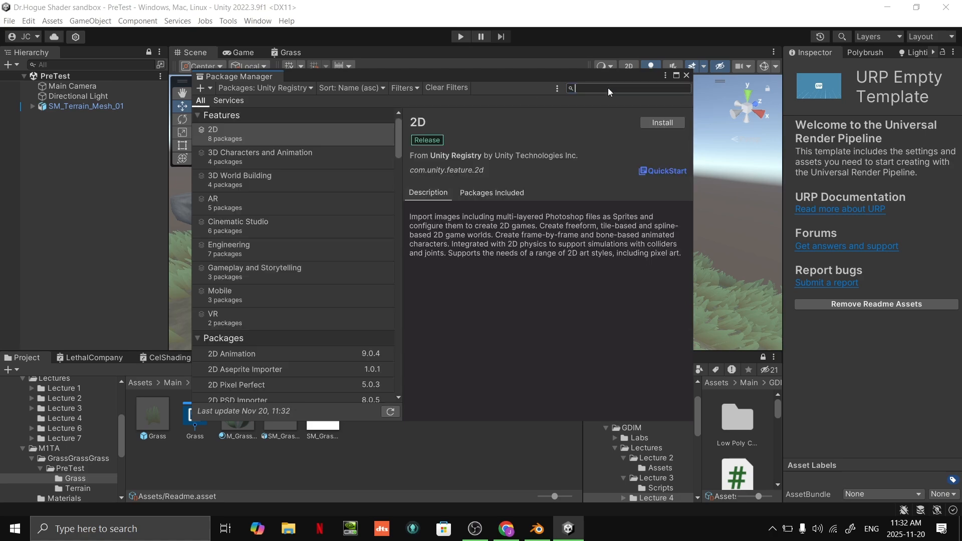
text(poly)
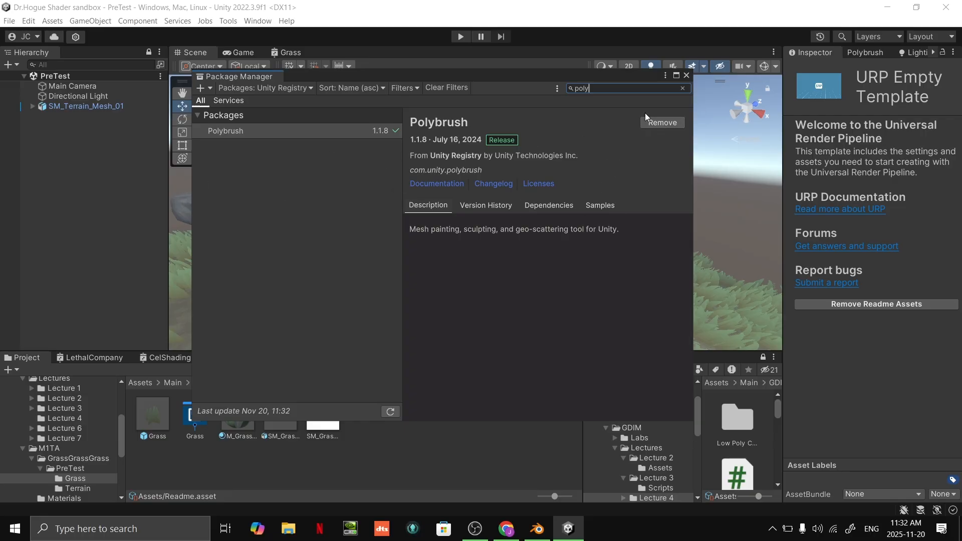
- Search the registry packages for "shader graph" and select the Shader Graph package to view its details
double_click(612, 87)
key(BackSpace)
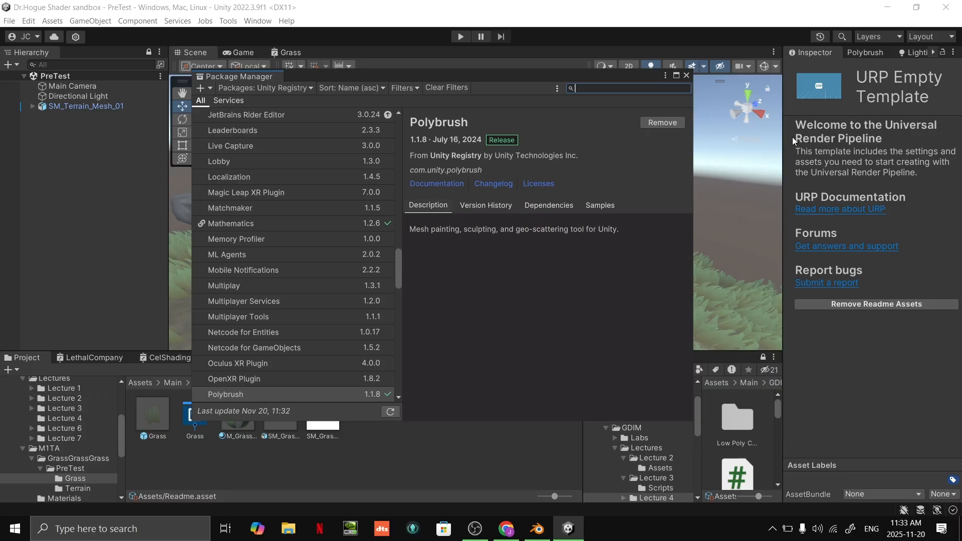
text(shader)
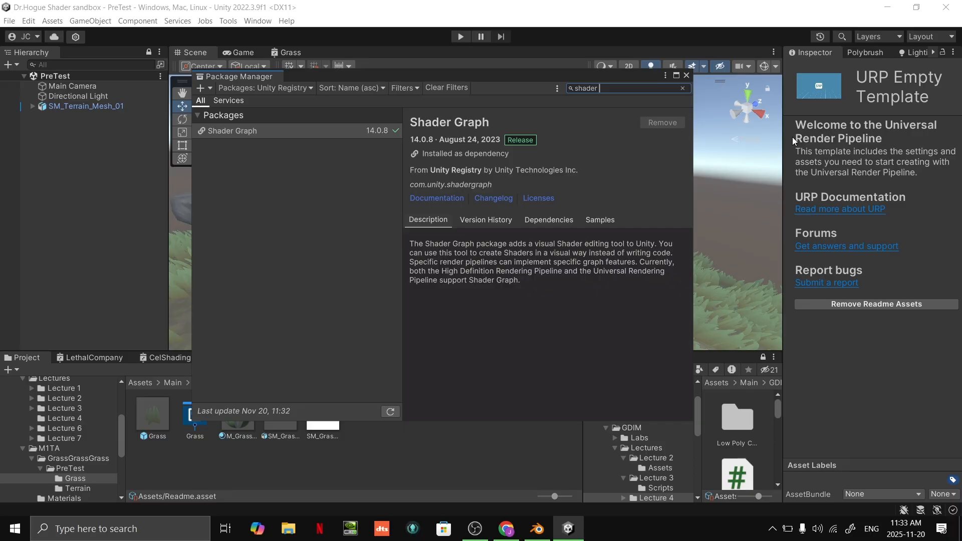
text(graph)
click(337, 133)
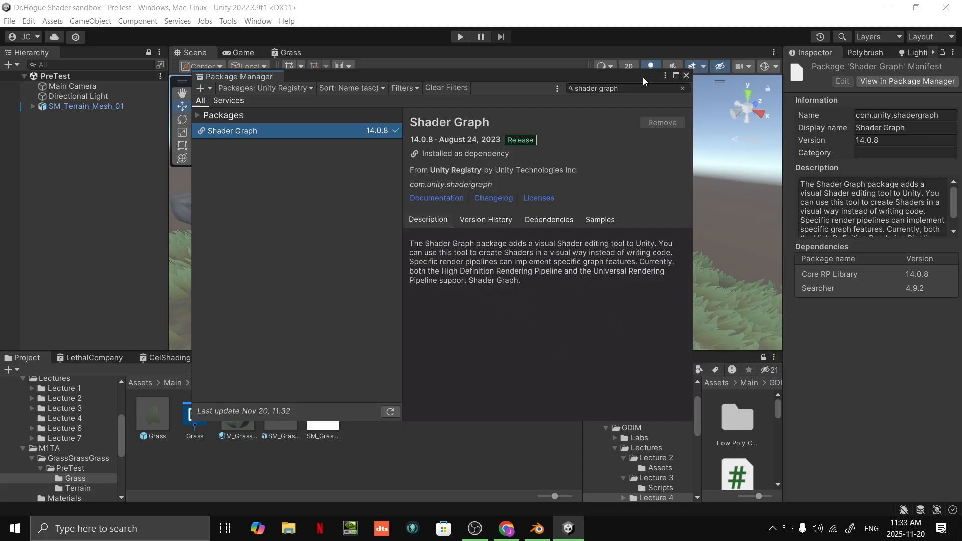
- Reposition the Package Manager window and look up the Polybrush package again with "poly"
drag(643, 81, 730, 93)
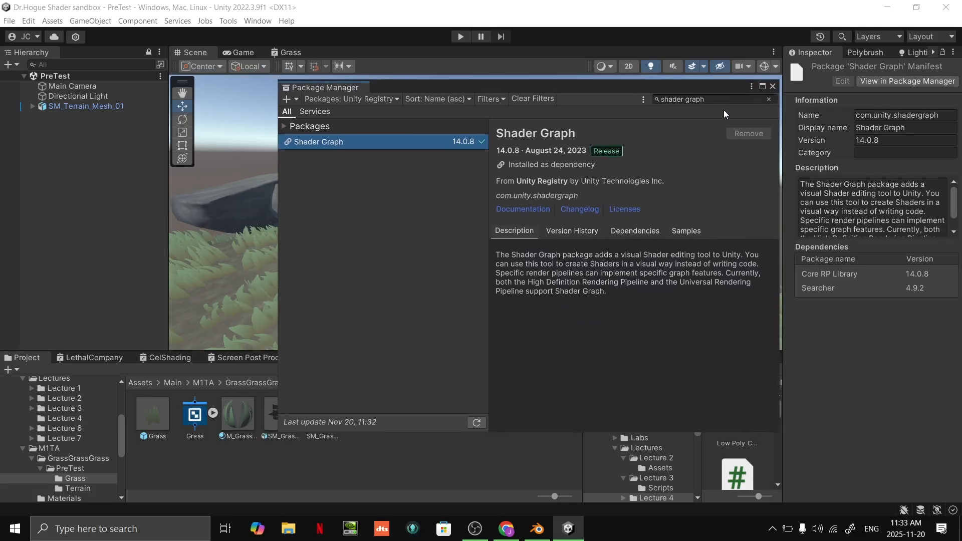
drag(616, 93, 586, 113)
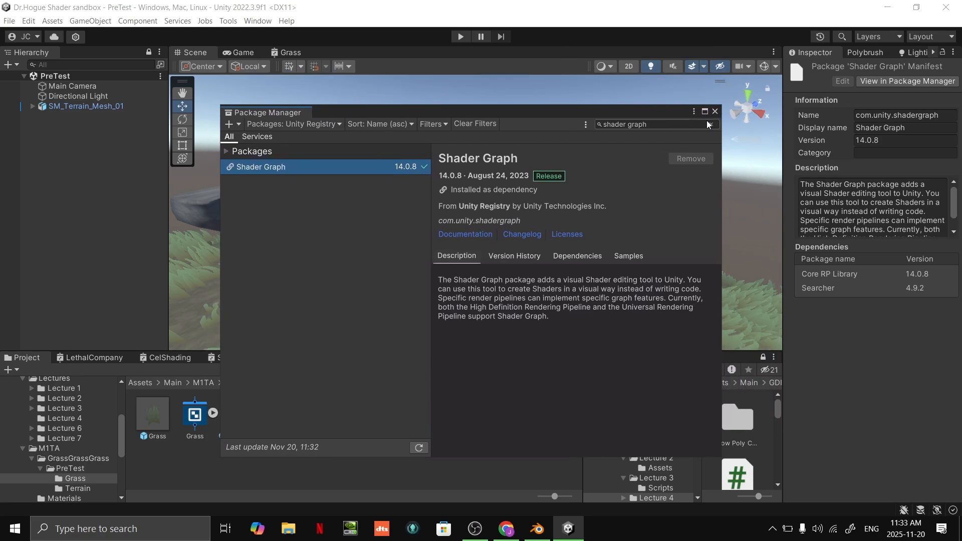
drag(667, 114, 689, 98)
click(689, 109)
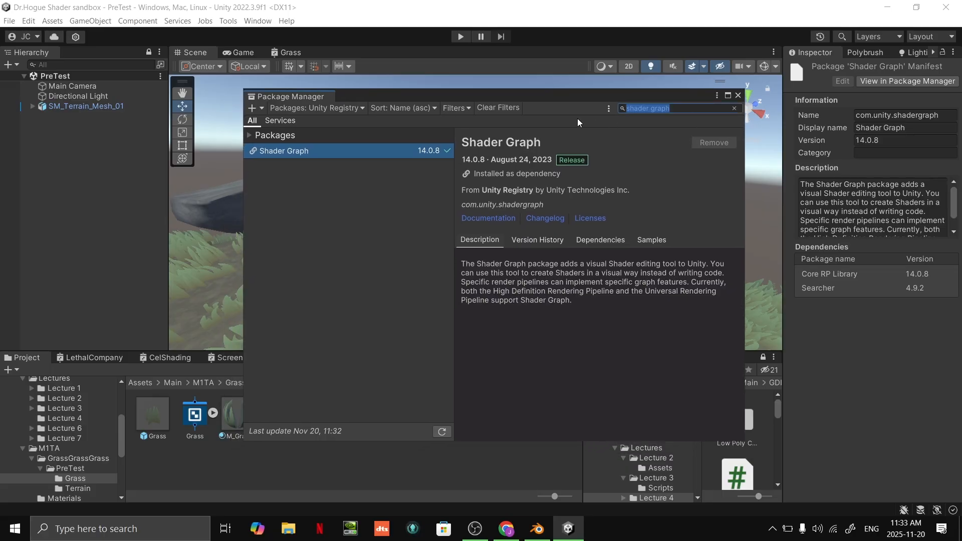
text(poly)
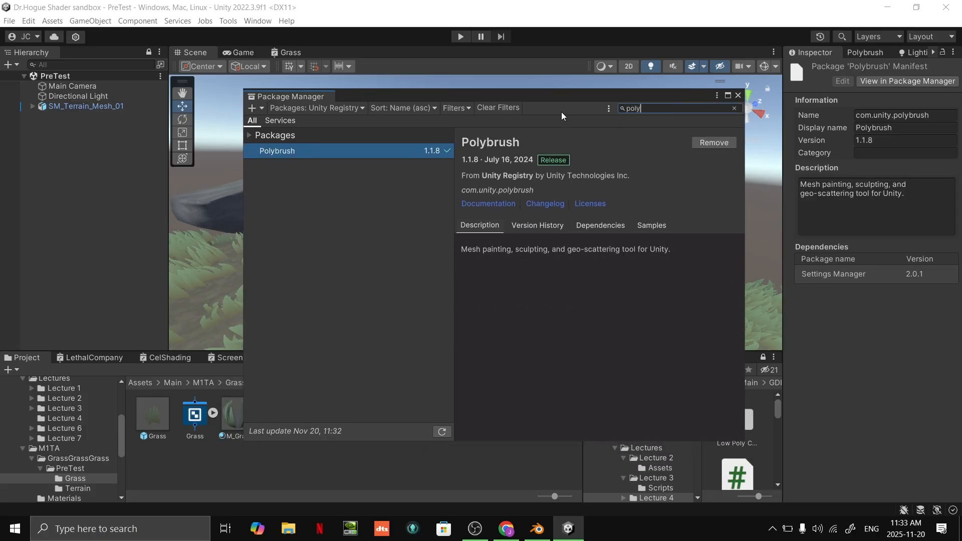
- Look up Shader Graph again with "shaderg", clear the search and close the Package Manager
click(626, 109)
text(shaderg)
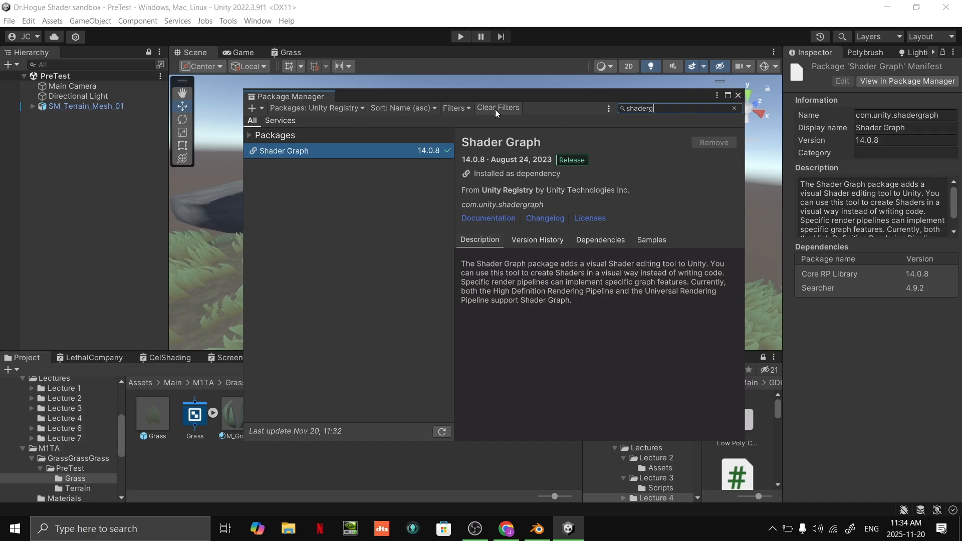
drag(653, 109, 604, 113)
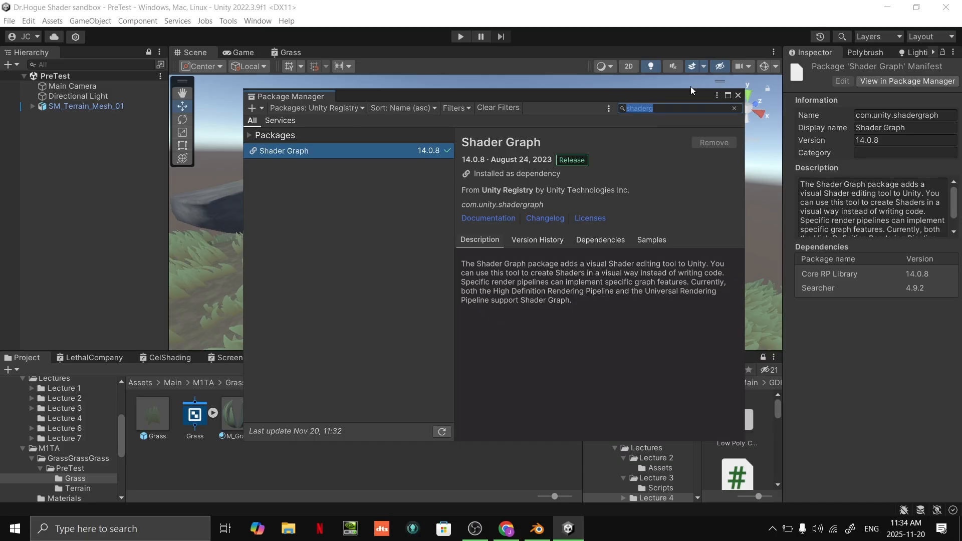
key(BackSpace)
click(738, 95)
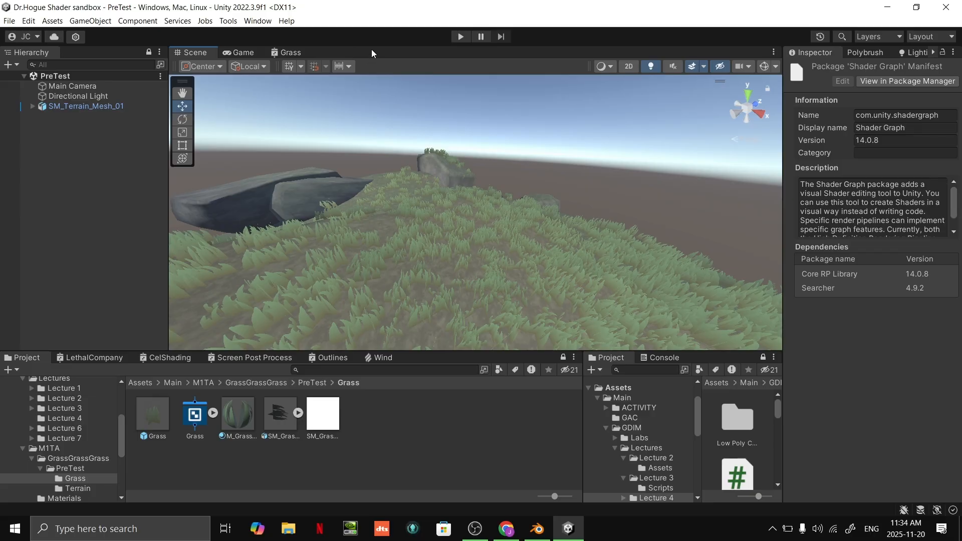
- Switch to Blender and open the recent file Tutorial10GrassGrassGrass.blend
alt+drag(557, 188, 387, 290)
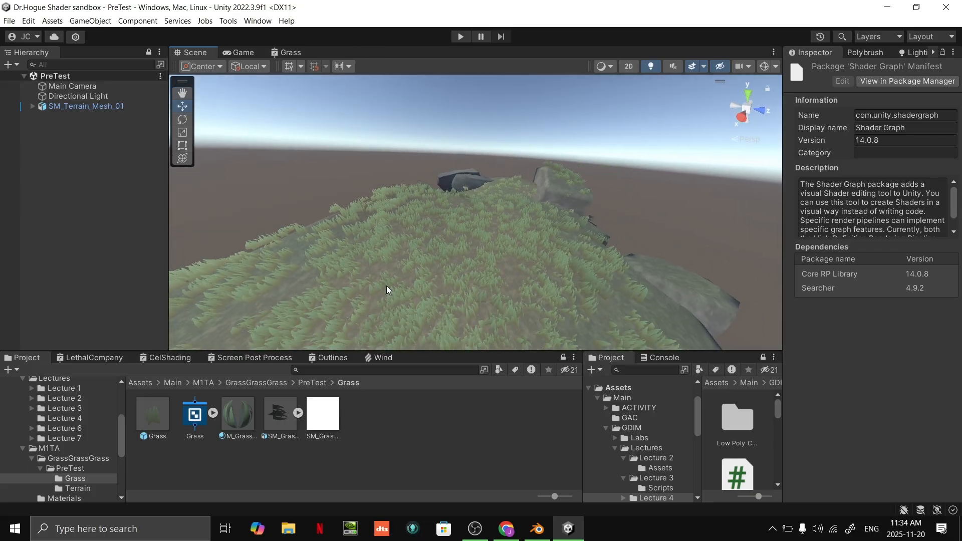
click(537, 529)
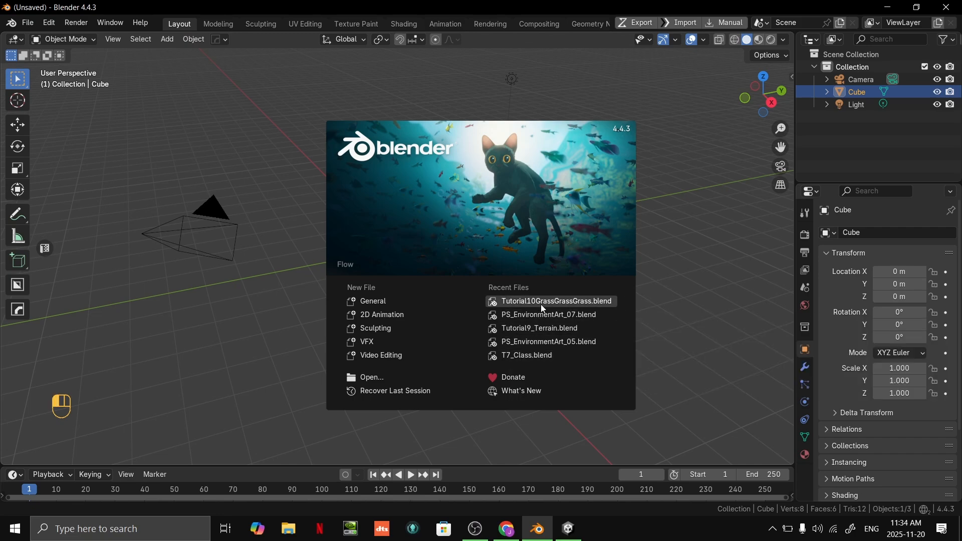
click(596, 301)
middle_drag(609, 296, 495, 281)
scroll(495, 280, up, 1)
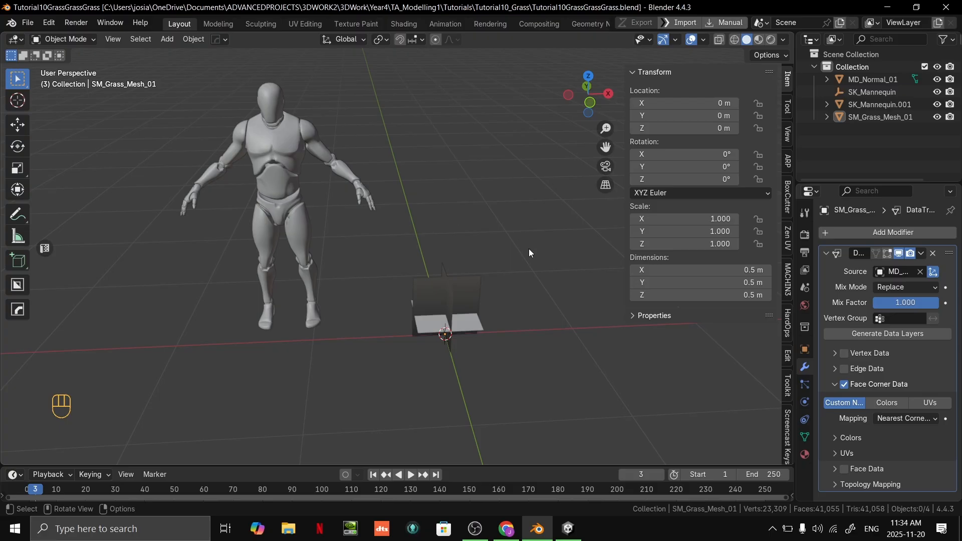
- Rename the existing collection holding the grass and mannequin objects to PreTut
double_click(872, 67)
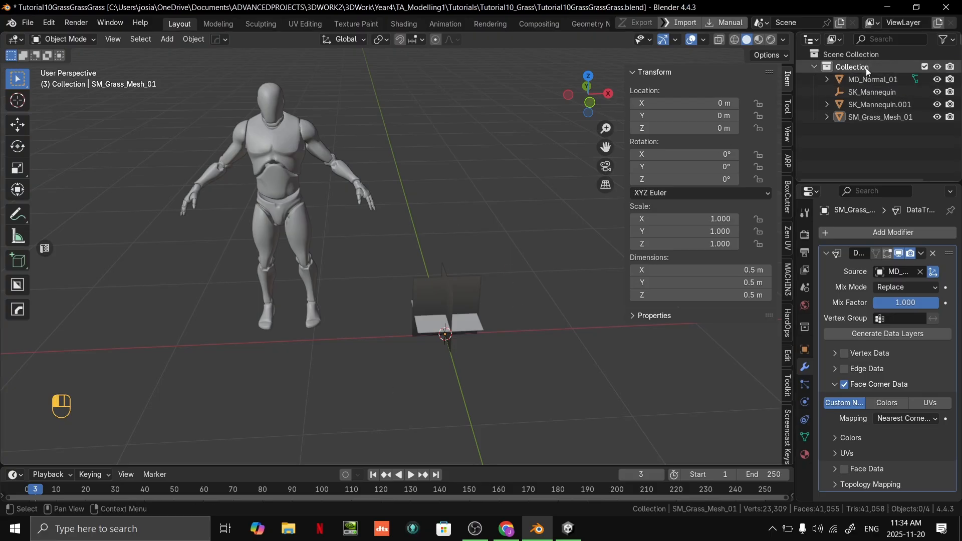
key(shift)
text(PreTut)
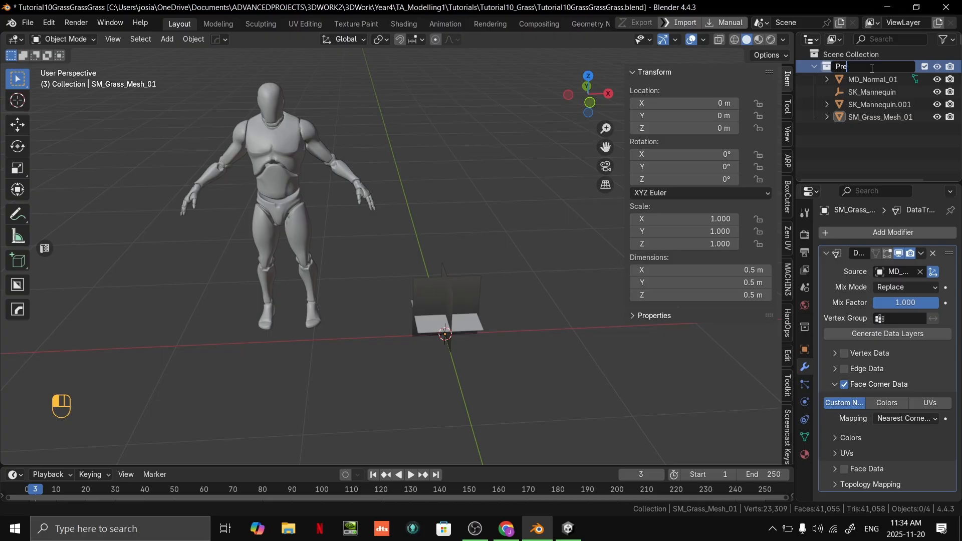
key(Return)
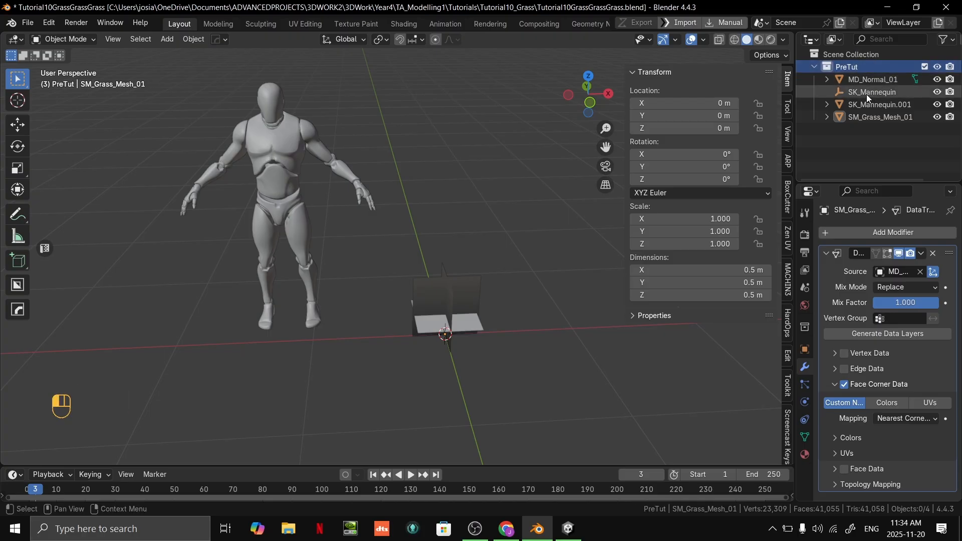
- Move SK_Mannequin and SK_Mannequin.001 out of PreTut into the Scene Collection, and hide the PreTut collection
drag(867, 93, 837, 57)
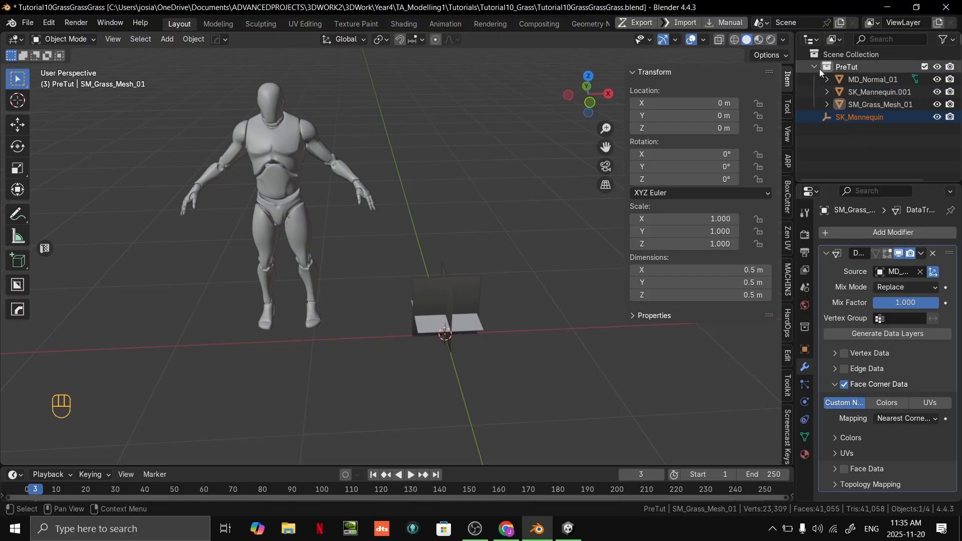
click(925, 65)
click(864, 80)
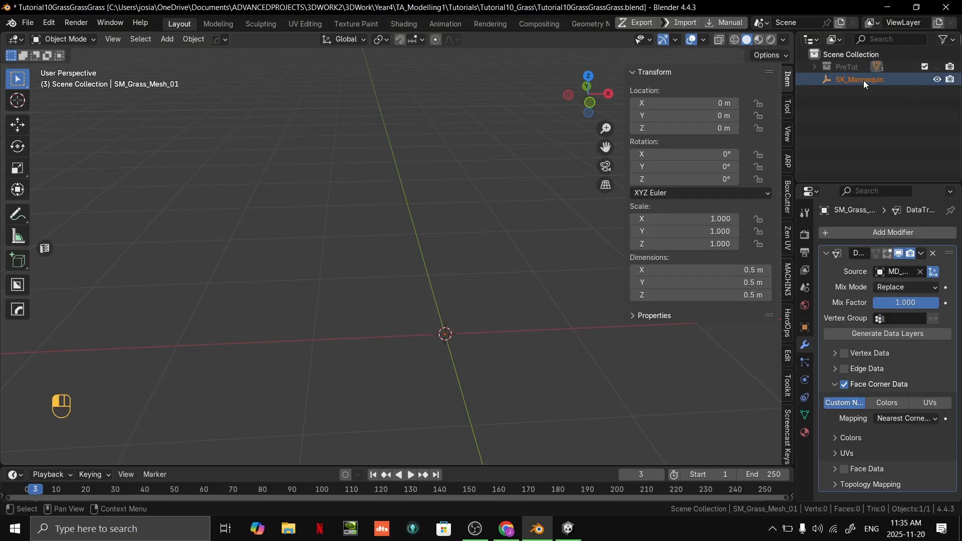
click(815, 67)
drag(901, 92, 881, 135)
click(815, 66)
- Create a new collection in the Scene Collection and name it References
right_click(845, 113)
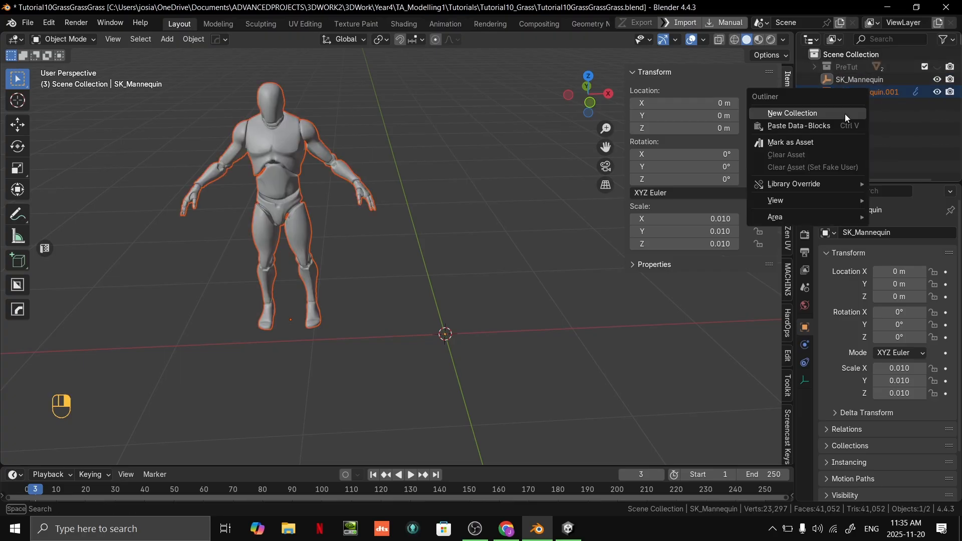
click(807, 114)
double_click(869, 79)
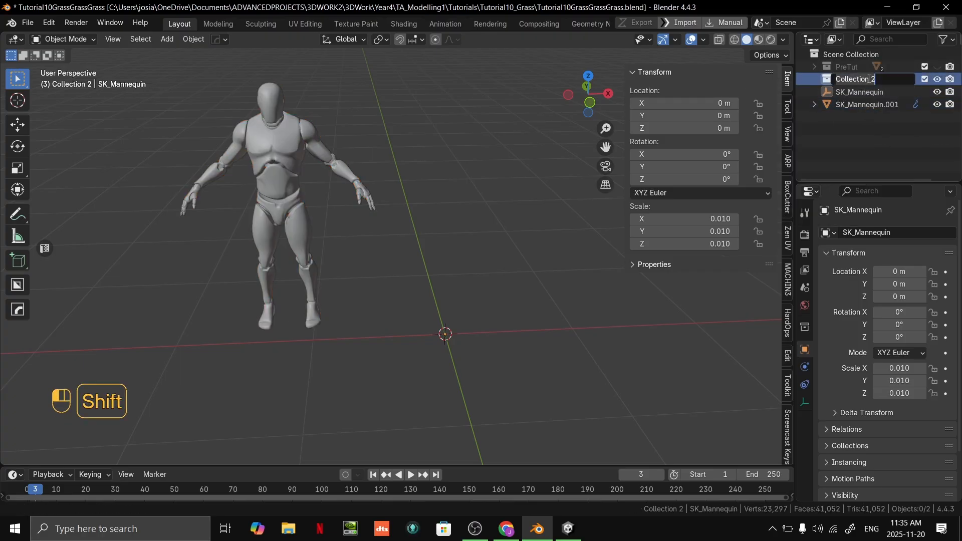
text(Refere)
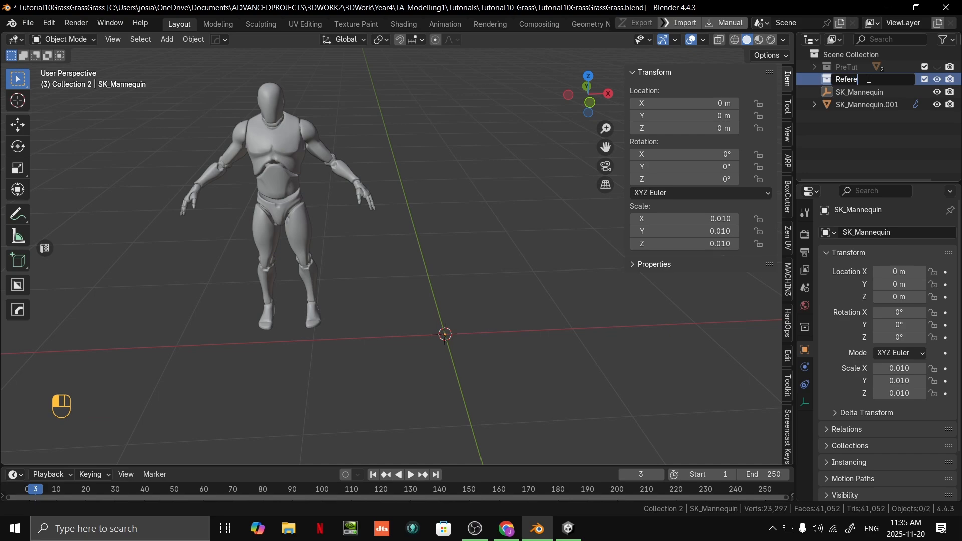
text(nces)
key(Return)
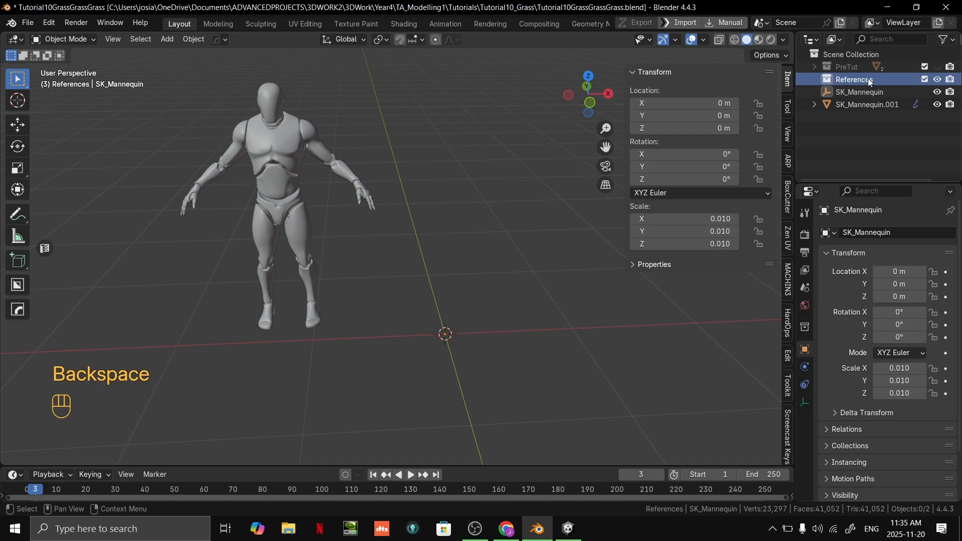
click(285, 133)
shift+middle_drag(351, 160, 491, 272)
scroll(401, 216, down, 2)
scroll(391, 251, up, 2)
key(alt+Tab)
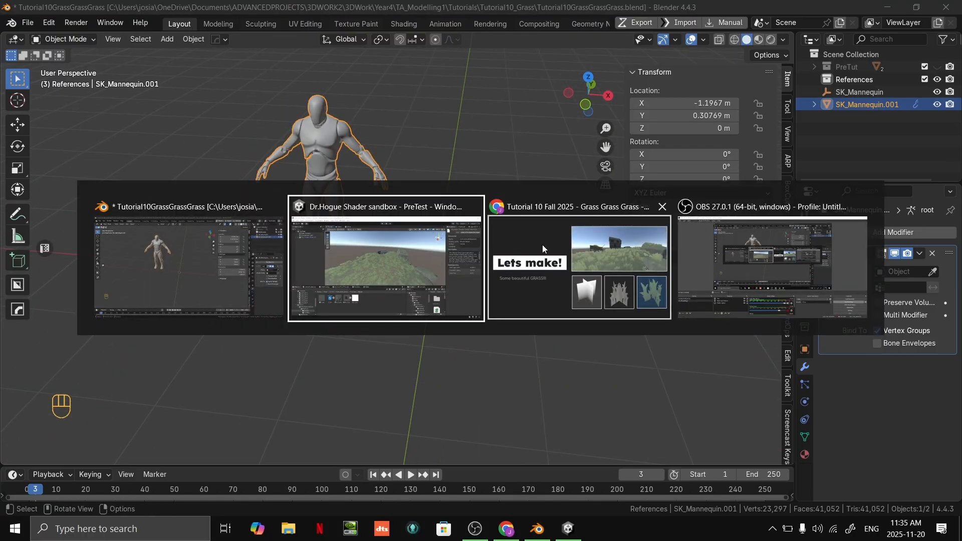
click(429, 124)
middle_drag(435, 173, 461, 166)
scroll(459, 148, up, 3)
shift+middle_drag(461, 166, 443, 195)
scroll(445, 196, down, 2)
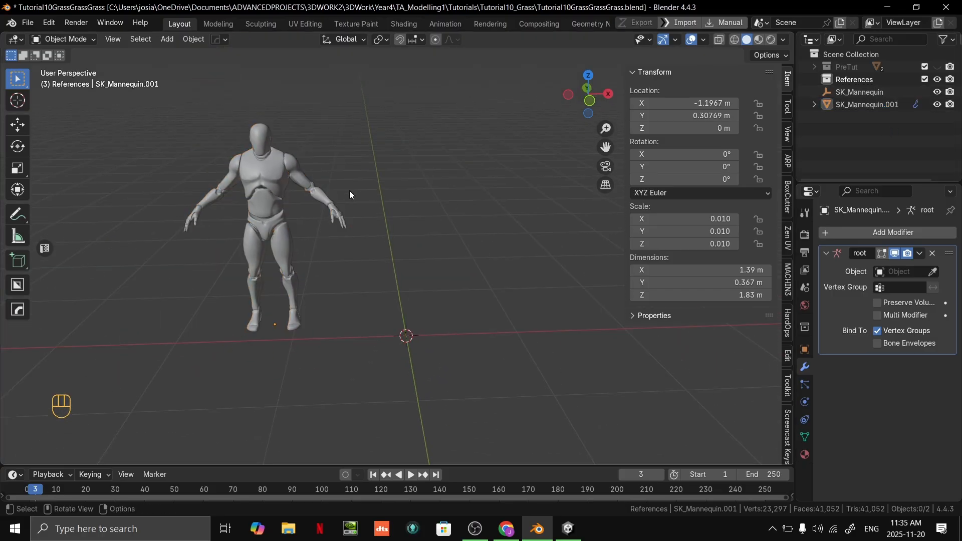
key(g)
right_click(321, 215)
scroll(451, 235, up, 2)
mouse_move(461, 240)
middle_down()
mouse_move(405, 296)
mouse_move(466, 242)
middle_up()
shift+middle_drag(466, 243, 456, 235)
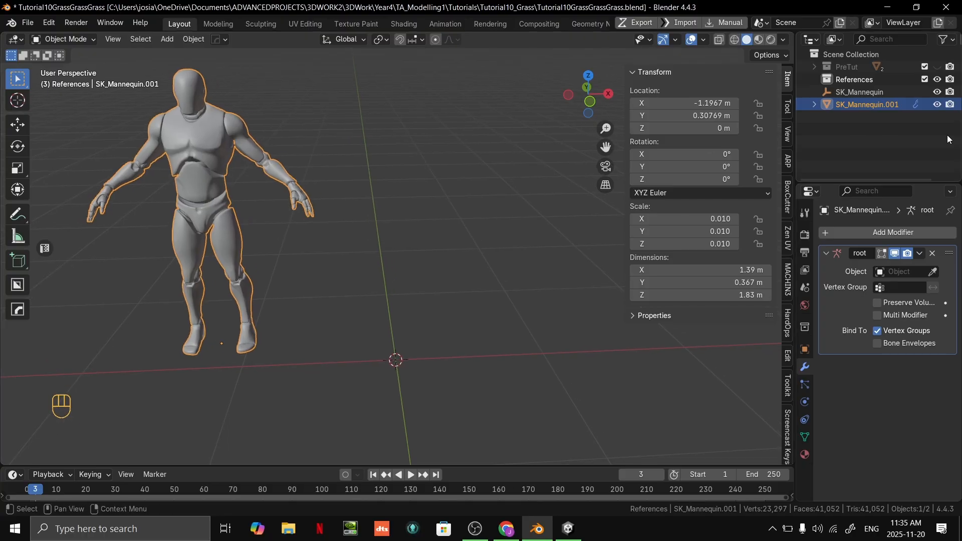
- Delete the SK_Mannequin empty and move SK_Mannequin.001 into the References collection
click(855, 129)
right_click(854, 128)
click(873, 106)
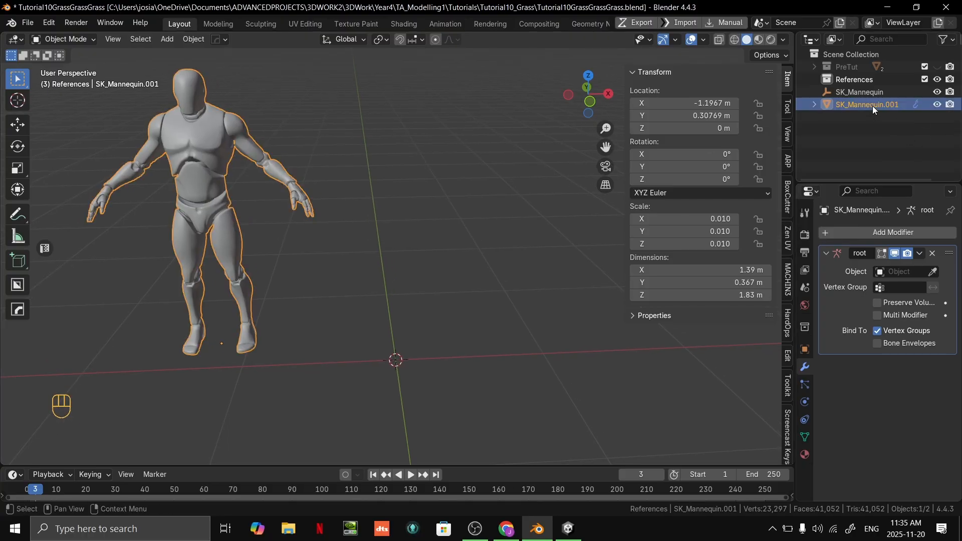
click(865, 92)
key(Delete)
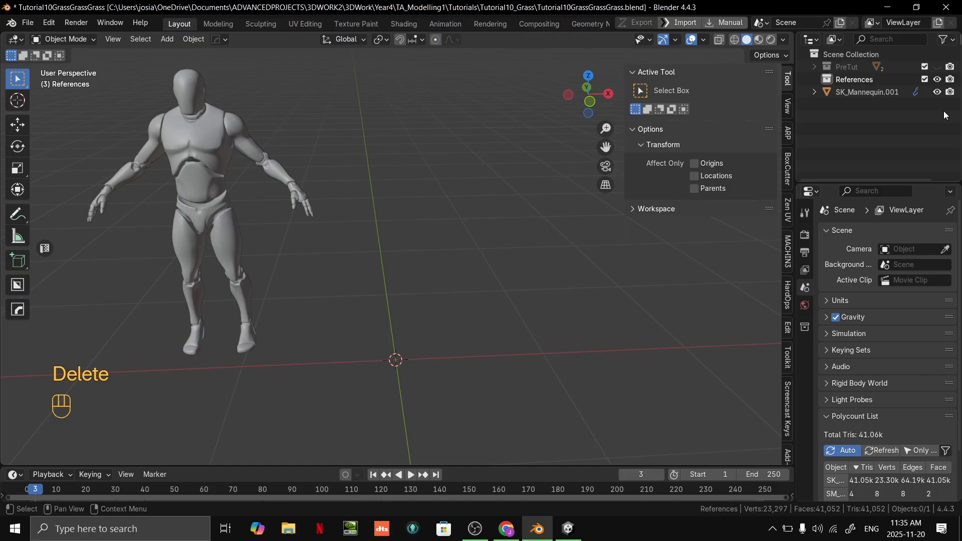
drag(868, 95, 864, 79)
- Create another new collection in the Scene Collection and name it Grass
right_click(871, 106)
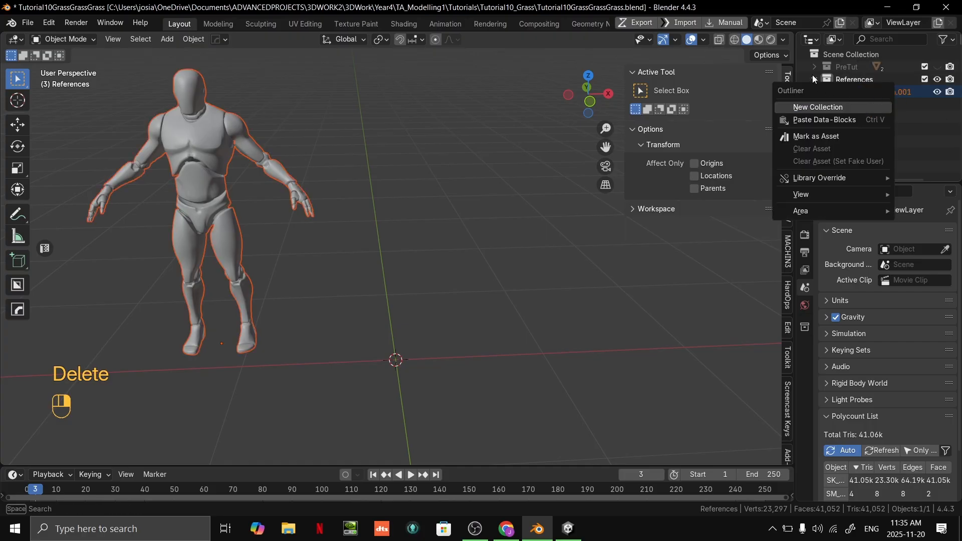
right_click(828, 110)
click(828, 107)
click(866, 94)
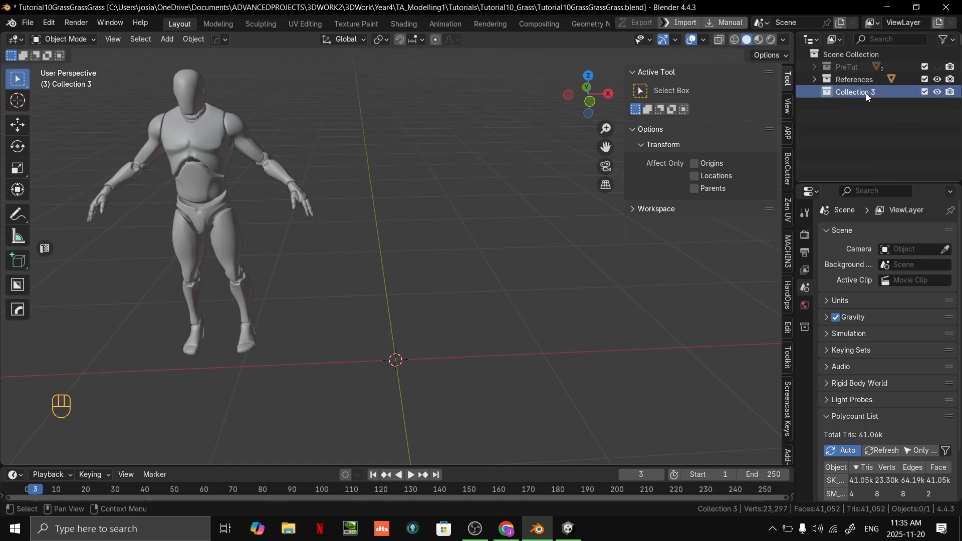
double_click(867, 93)
text(Grass)
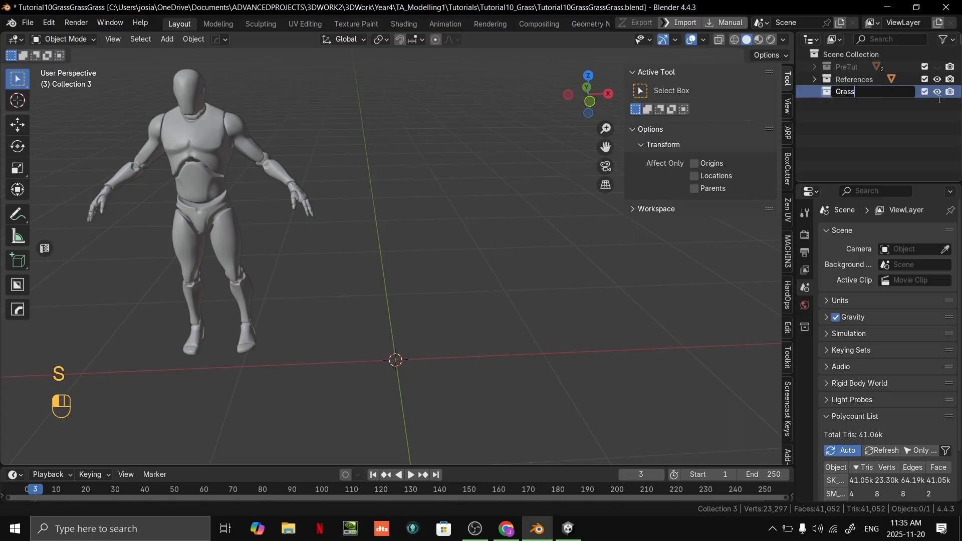
key(Return)
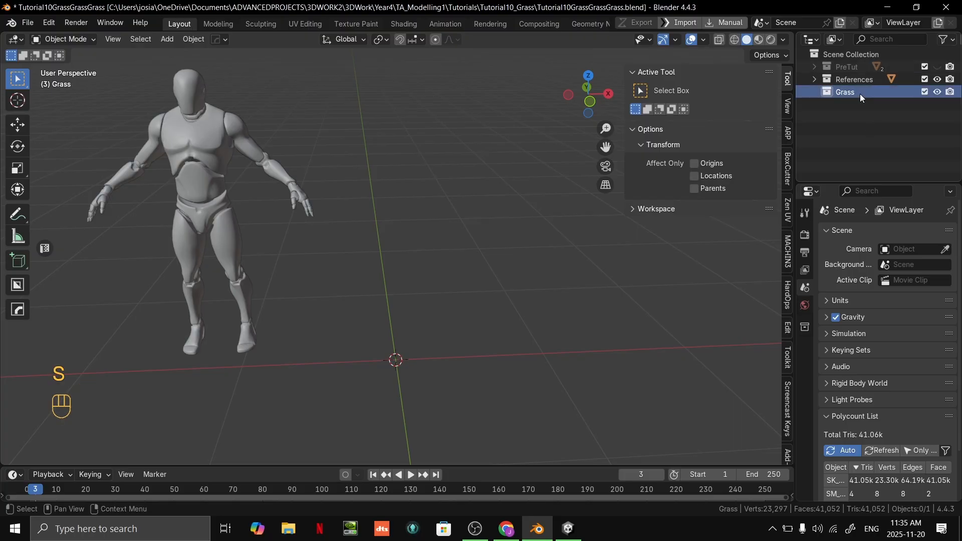
- Add a plane mesh at the world origin inside the Grass collection
middle_drag(335, 221, 402, 257)
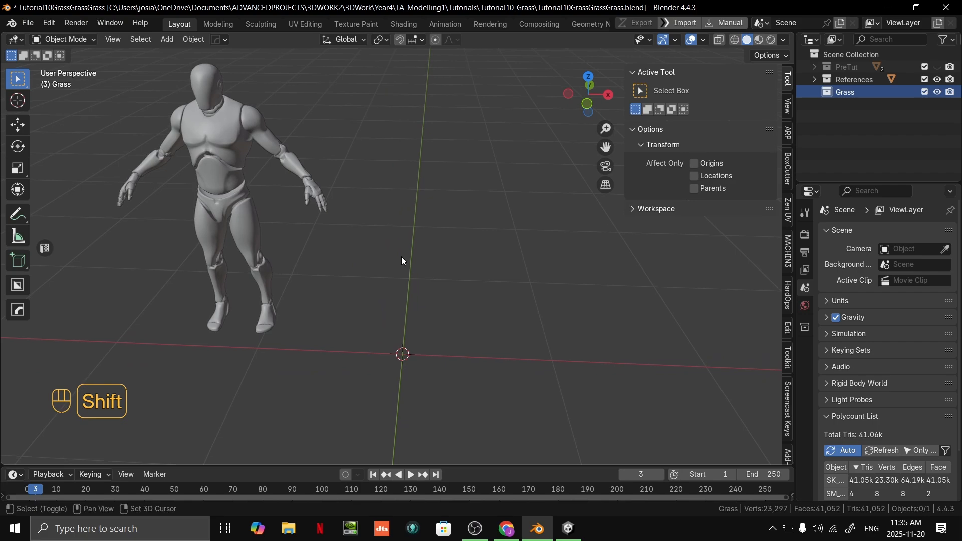
key(shift+a)
mouse_move(482, 276)
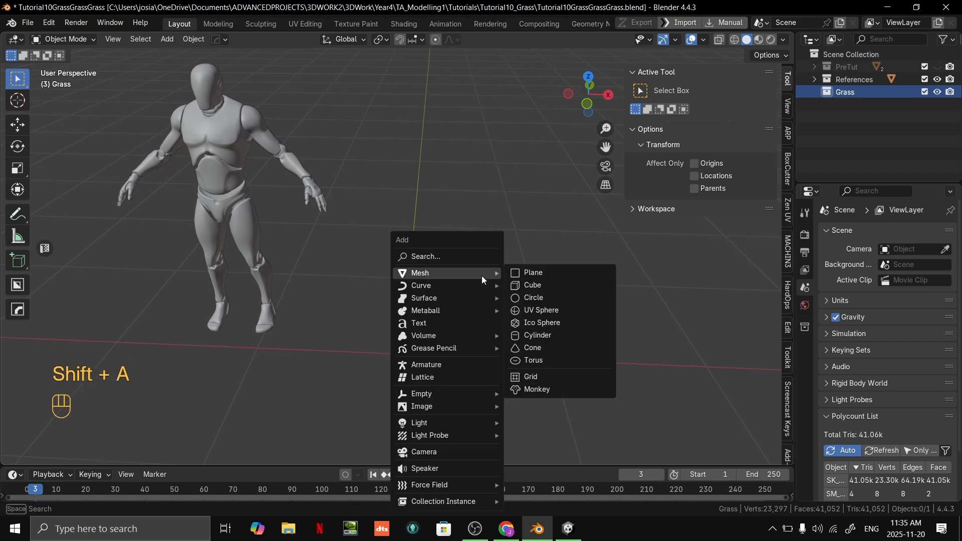
click(531, 274)
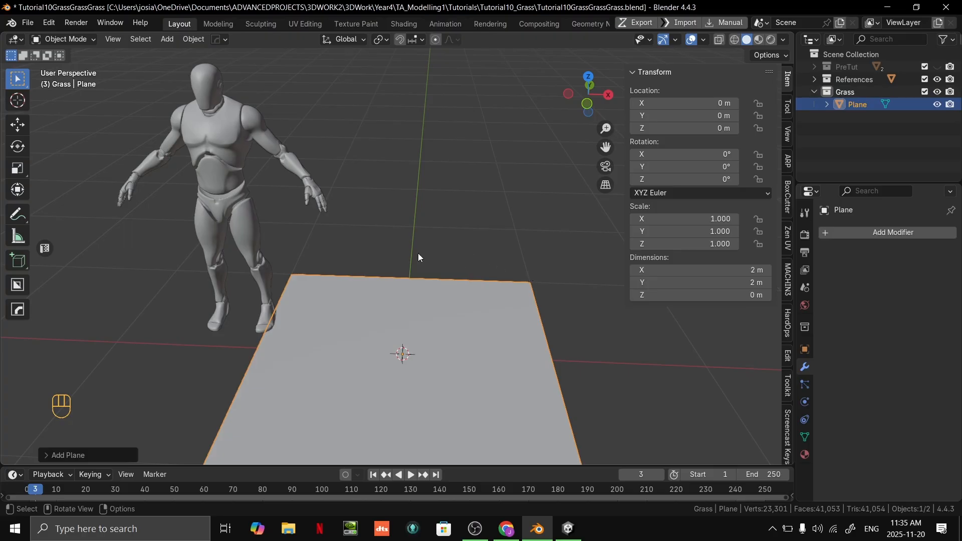
scroll(409, 260, down, 3)
middle_drag(409, 260, 321, 264)
mouse_move(461, 330)
shift+middle_down()
mouse_move(446, 162)
mouse_move(458, 329)
shift+middle_up()
scroll(458, 329, up, 6)
scroll(504, 255, down, 5)
middle_drag(505, 254, 574, 318)
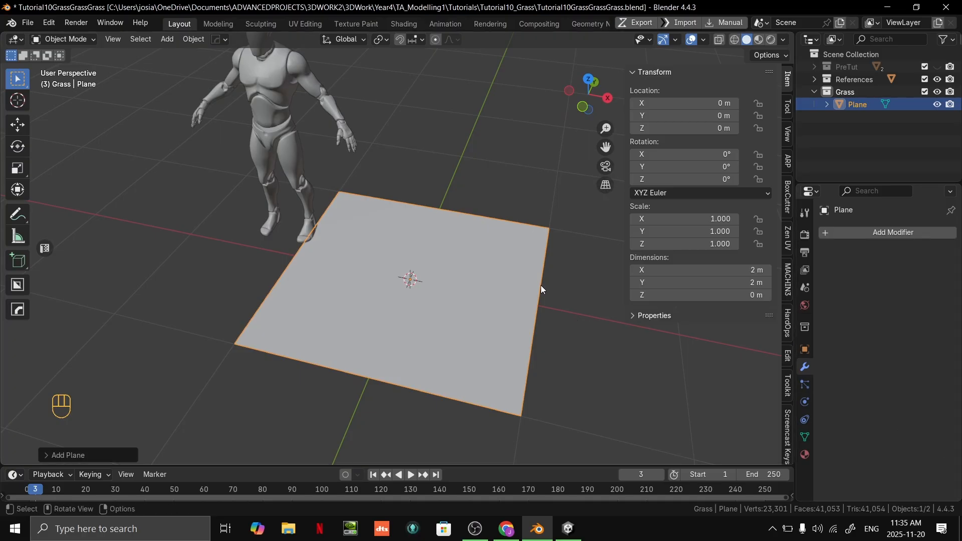
- Create a new material on the plane and name it M_Grass_Material_01
click(805, 453)
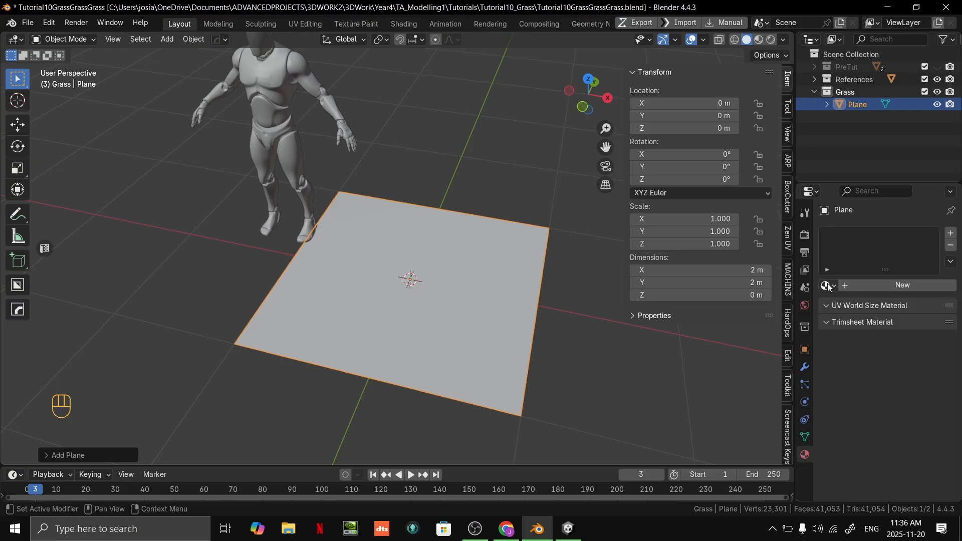
click(867, 285)
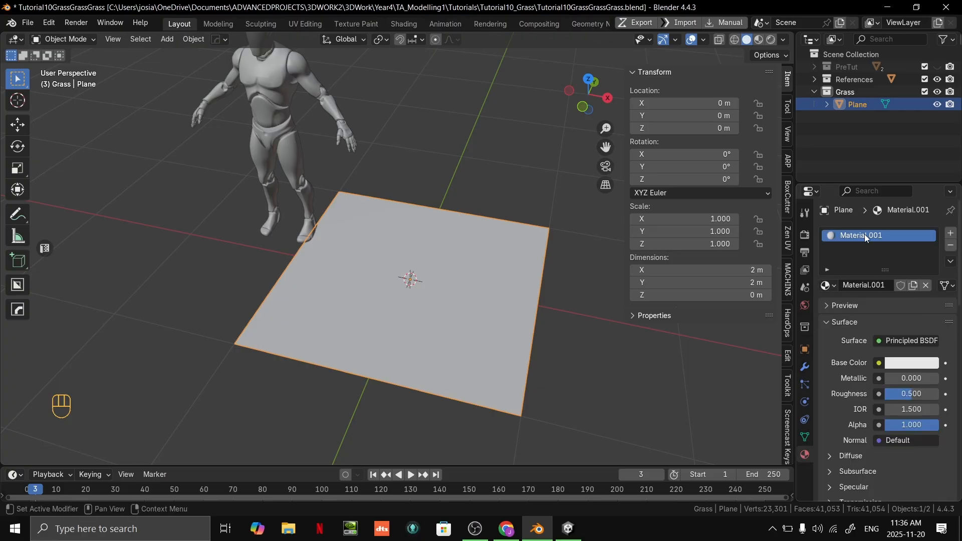
double_click(866, 236)
text(M)
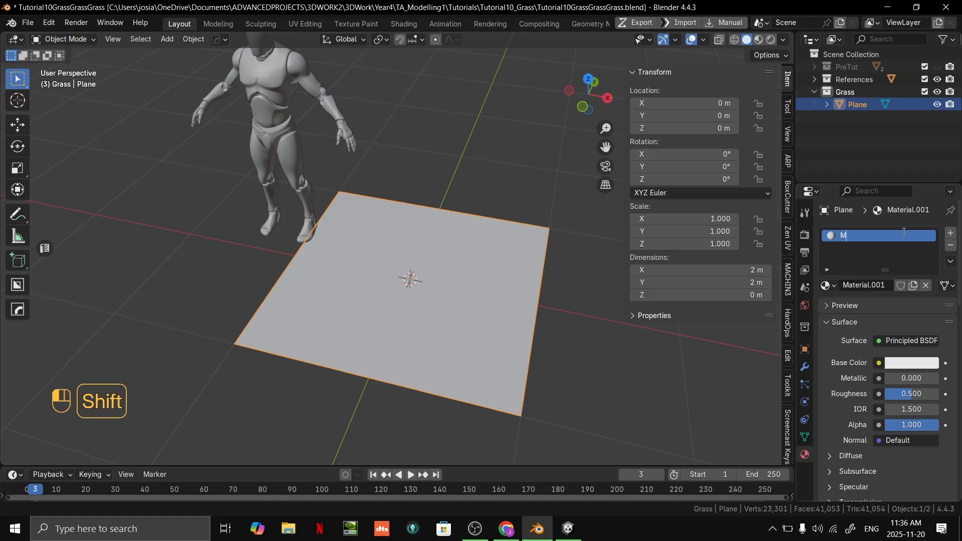
text(_Grass_Material)
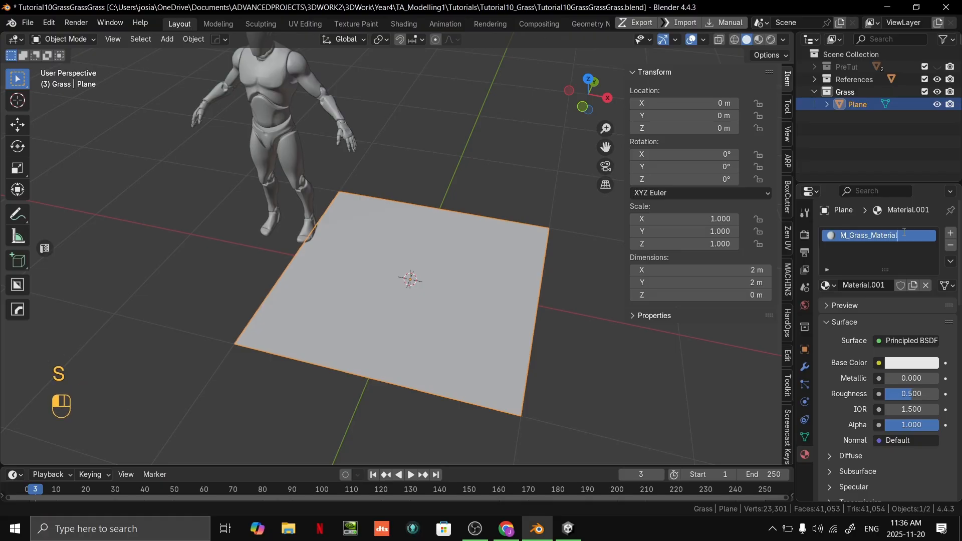
text(_01)
click(882, 200)
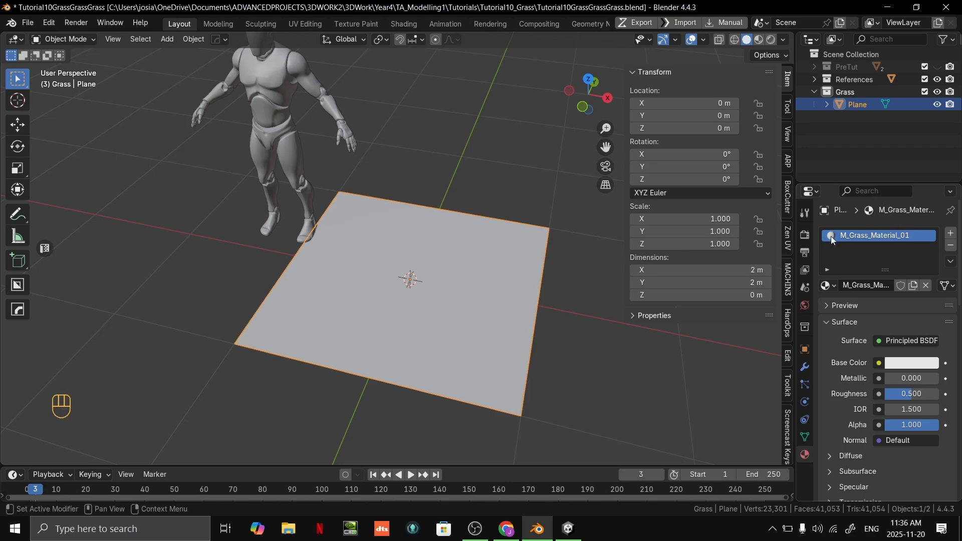
middle_drag(576, 298, 561, 285)
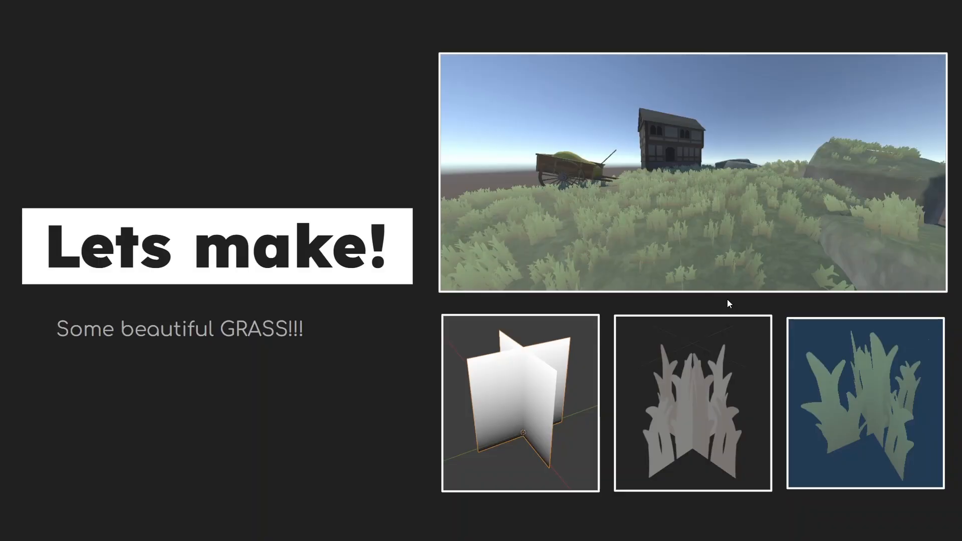
- Leave the slideshow in Chrome, go to the course page and download TestImage.png from the Lab Activities module
key(Escape)
click(100, 13)
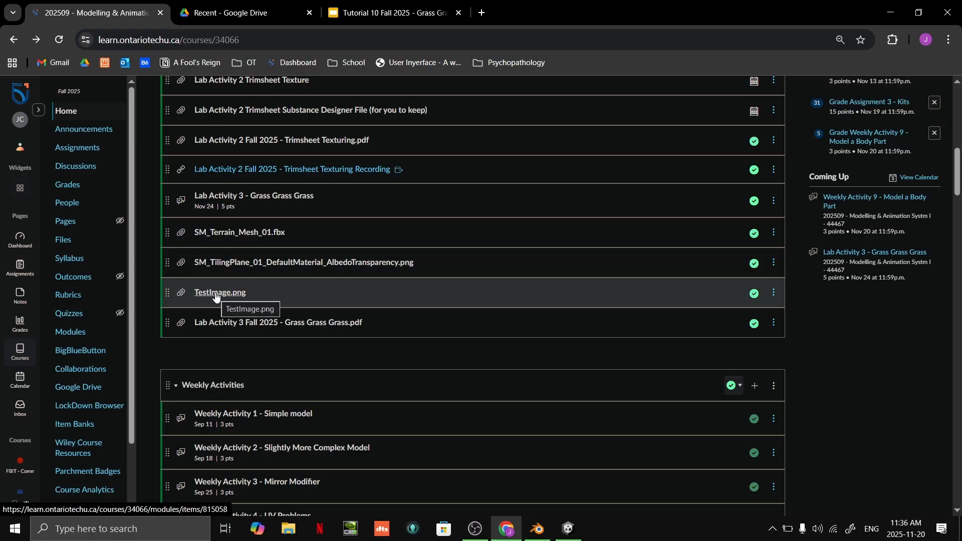
scroll(216, 296, up, 6)
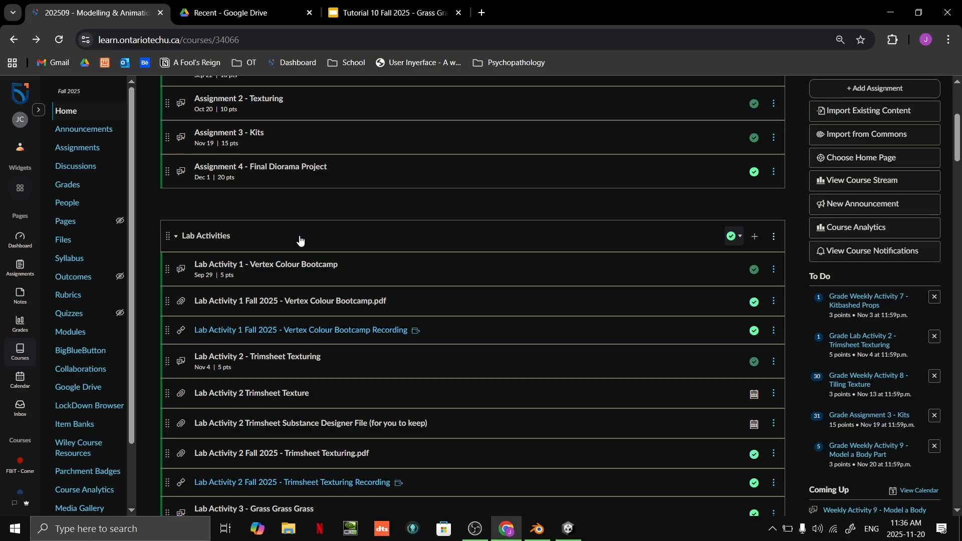
scroll(300, 241, down, 3)
scroll(299, 241, down, 3)
click(226, 357)
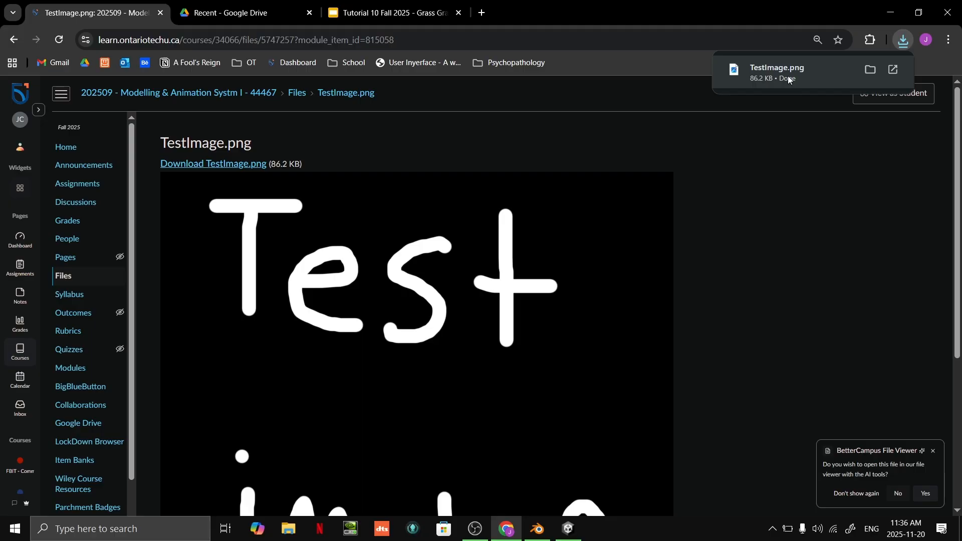
- Switch back to Blender and set the Base Color input of M_Grass_Material_01 to Image Texture
key(alt+Tab)
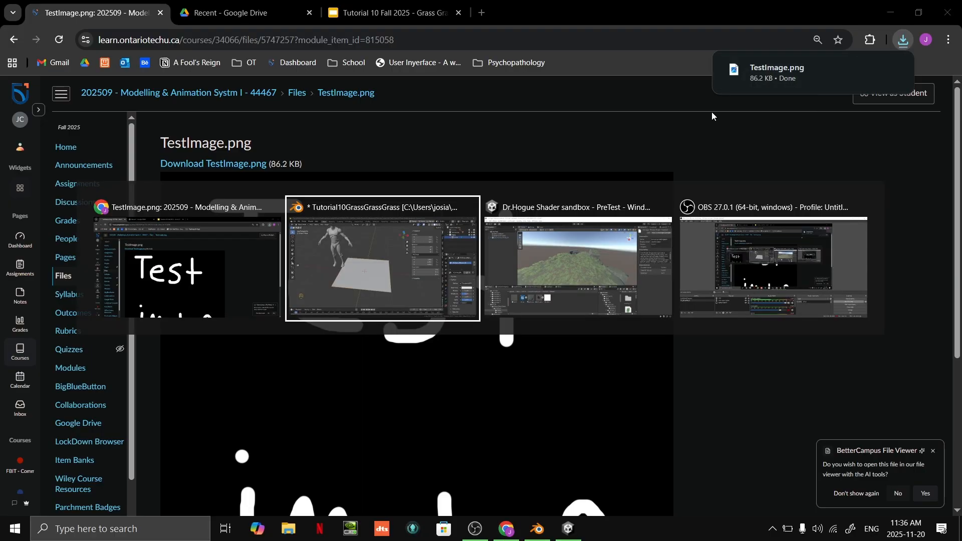
middle_drag(666, 404, 620, 395)
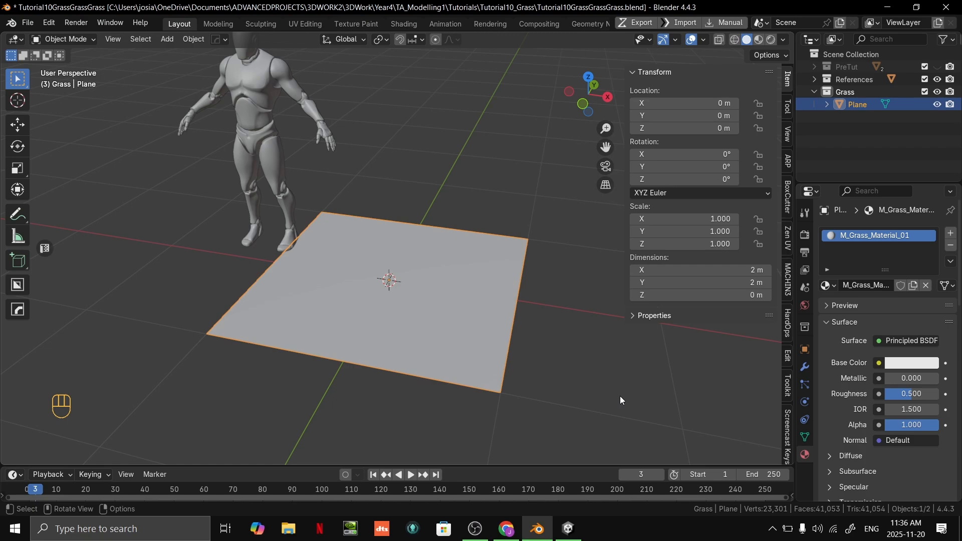
click(880, 364)
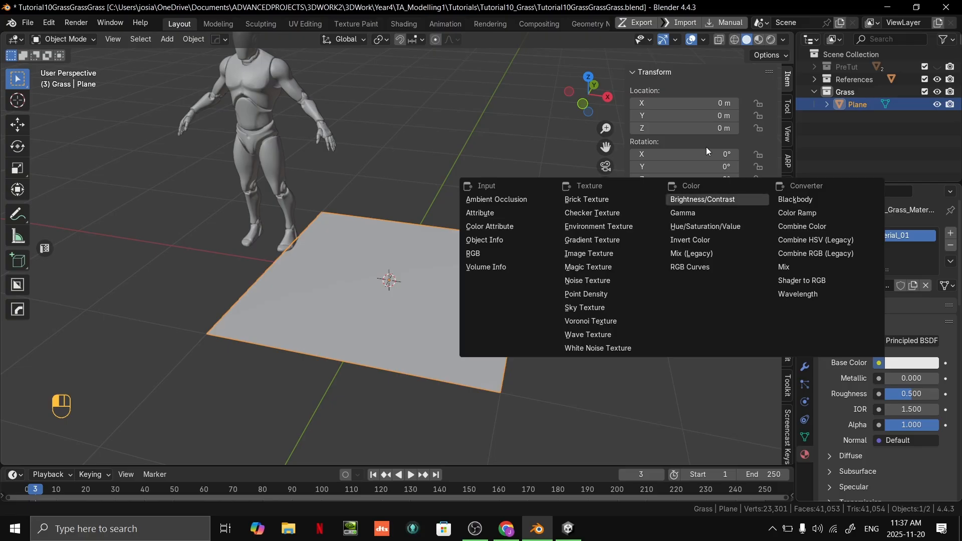
click(612, 256)
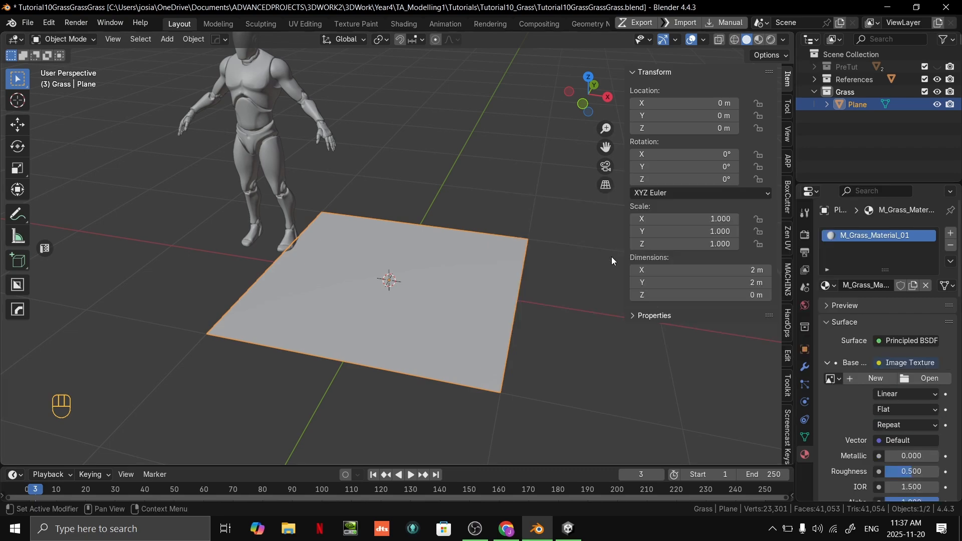
middle_drag(611, 257, 576, 275)
scroll(579, 281, up, 3)
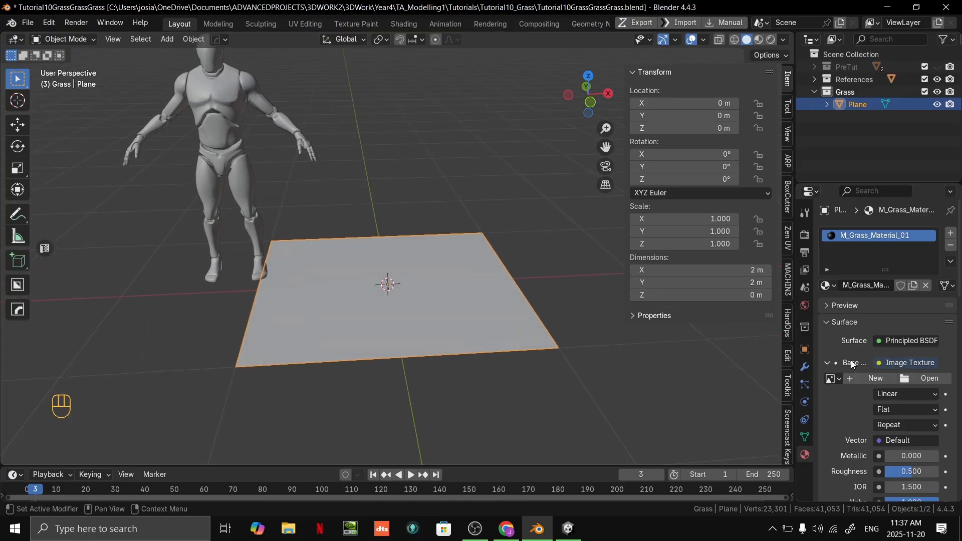
- Choose Image Texture again as the Base Color input, then collapse and expand its texture settings
click(880, 362)
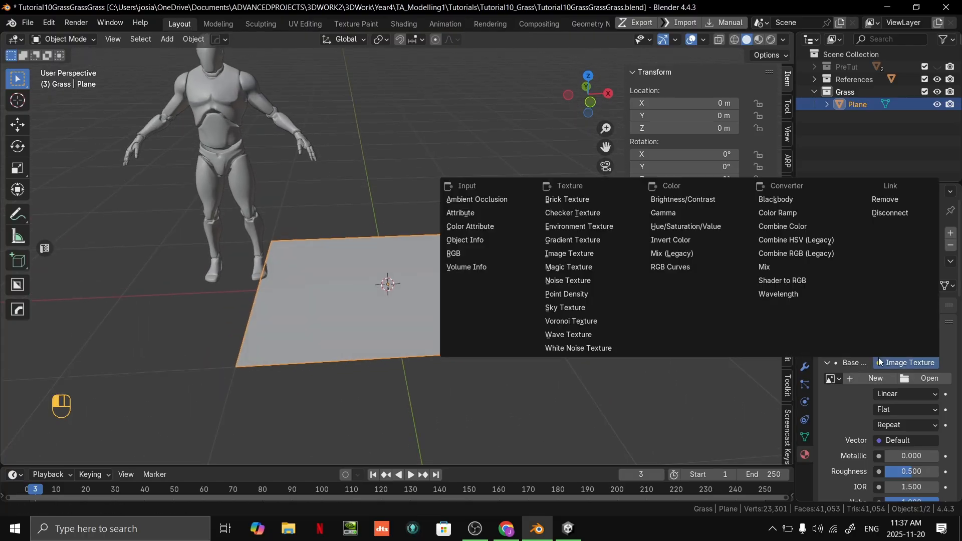
click(581, 255)
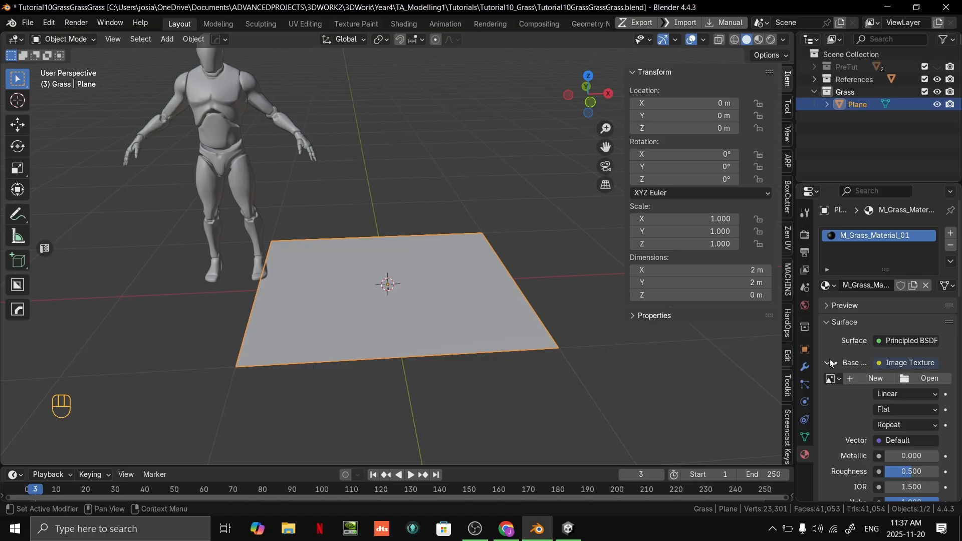
click(829, 363)
click(879, 363)
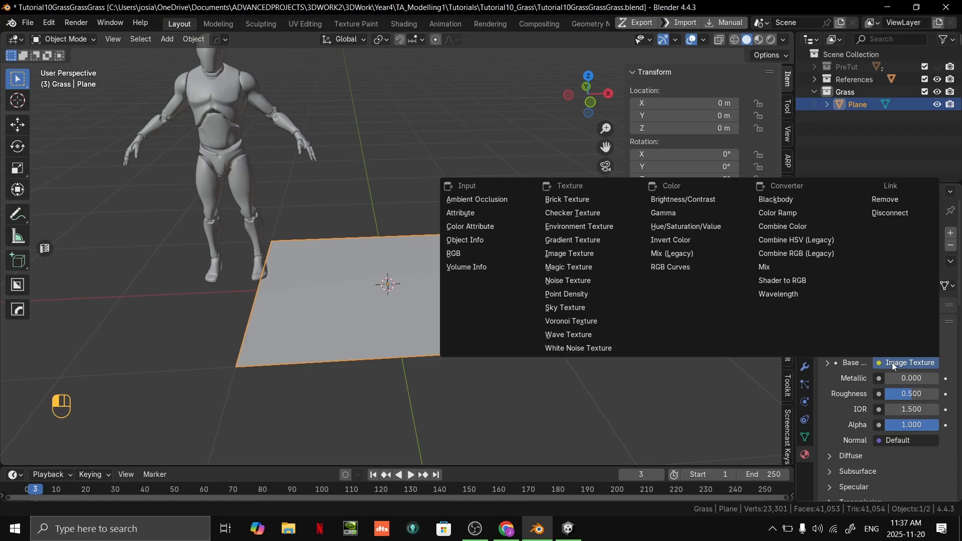
click(829, 362)
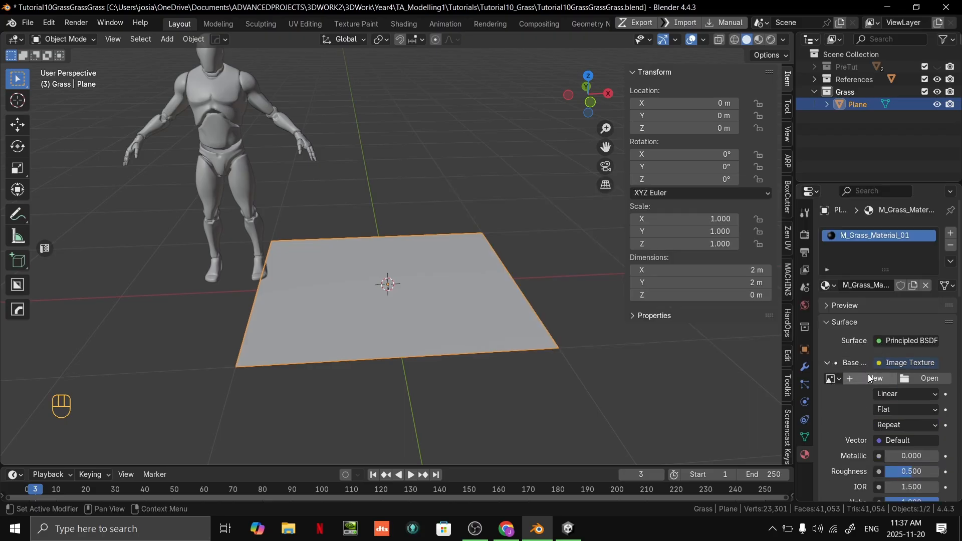
- Load TestImage.png as the Base Color image of M_Grass_Material_01
click(913, 374)
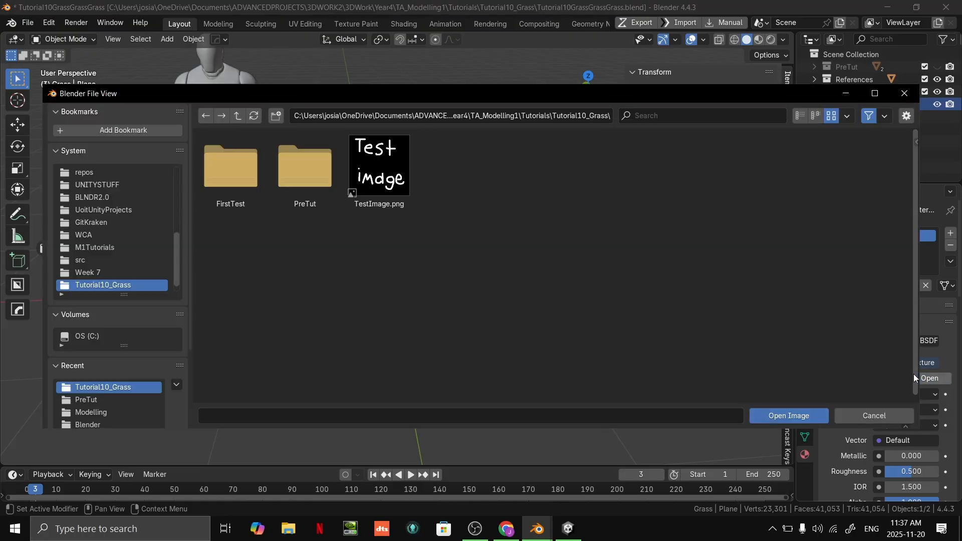
double_click(378, 157)
middle_drag(582, 325, 536, 333)
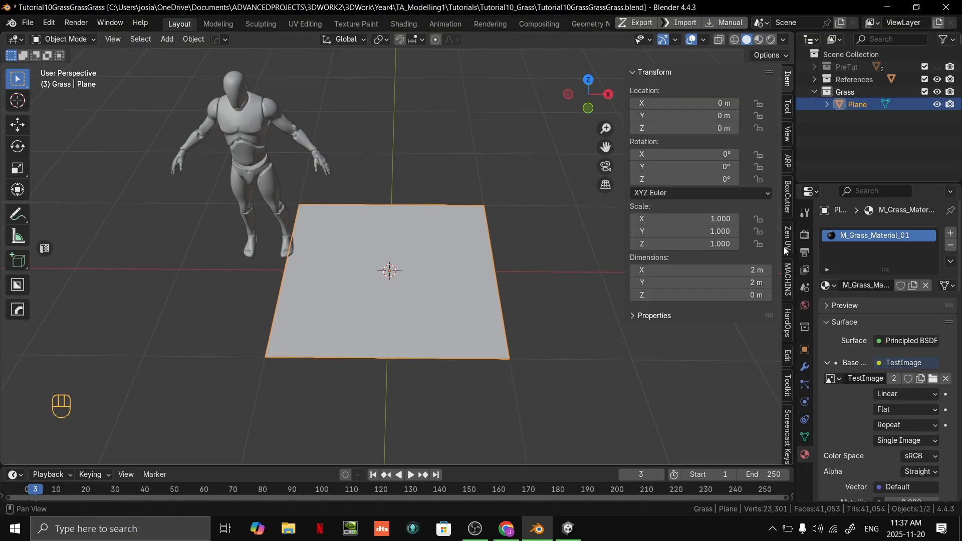
- Switch the viewport shading to Material Preview so the plane displays its image texture
click(760, 40)
click(771, 39)
click(759, 39)
click(747, 40)
click(758, 40)
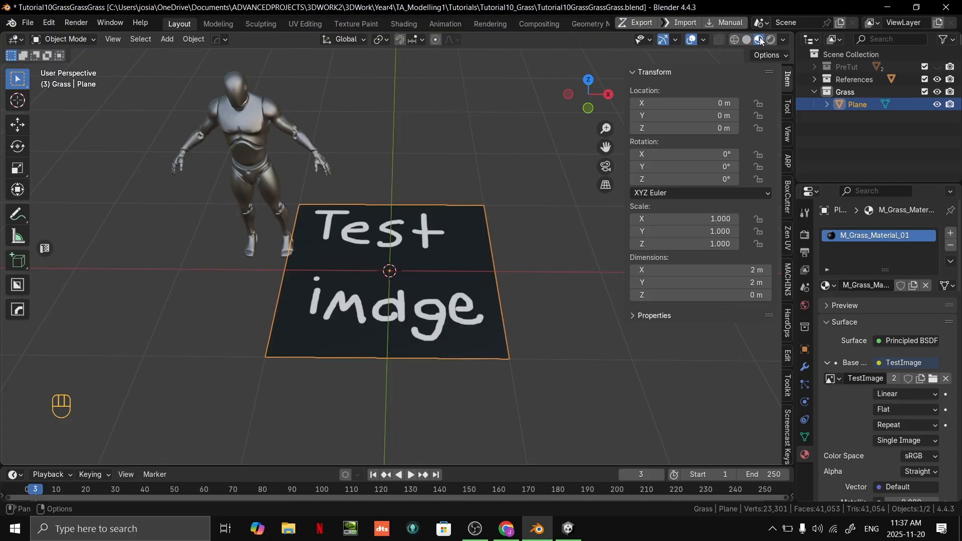
- Stand the plane upright by rotating its whole mesh 90° about the X axis in Edit Mode, then return to Object Mode
middle_drag(560, 301, 448, 280)
key(Tab)
key(a)
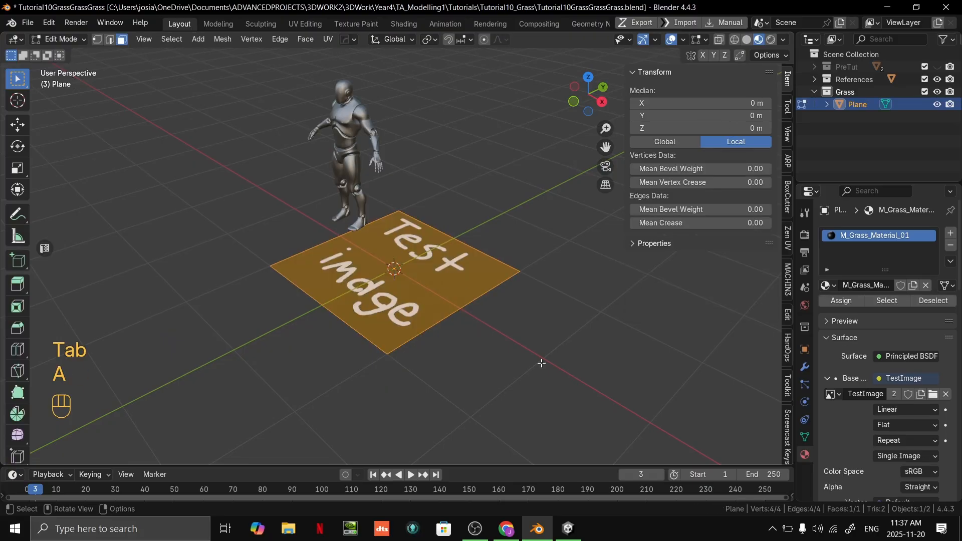
key(s)
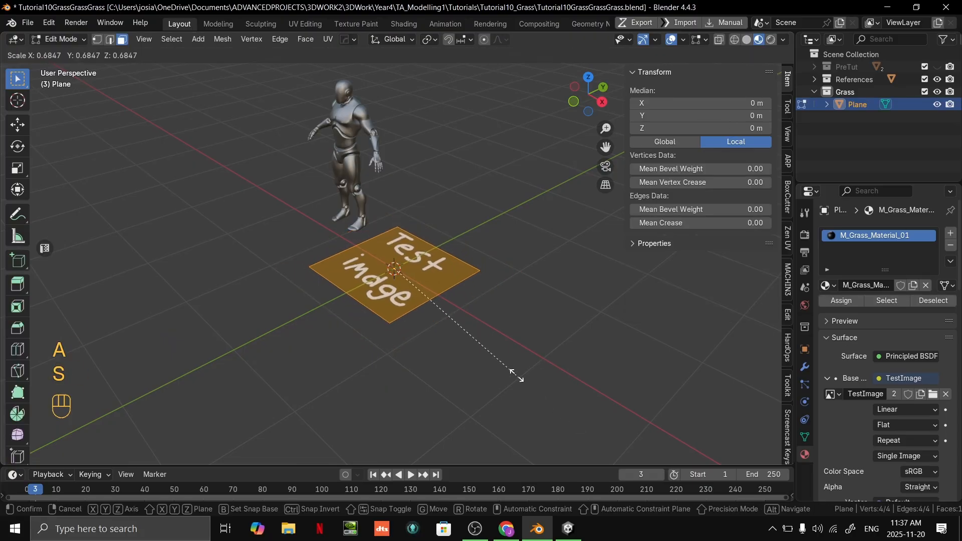
right_click(528, 341)
key(r)
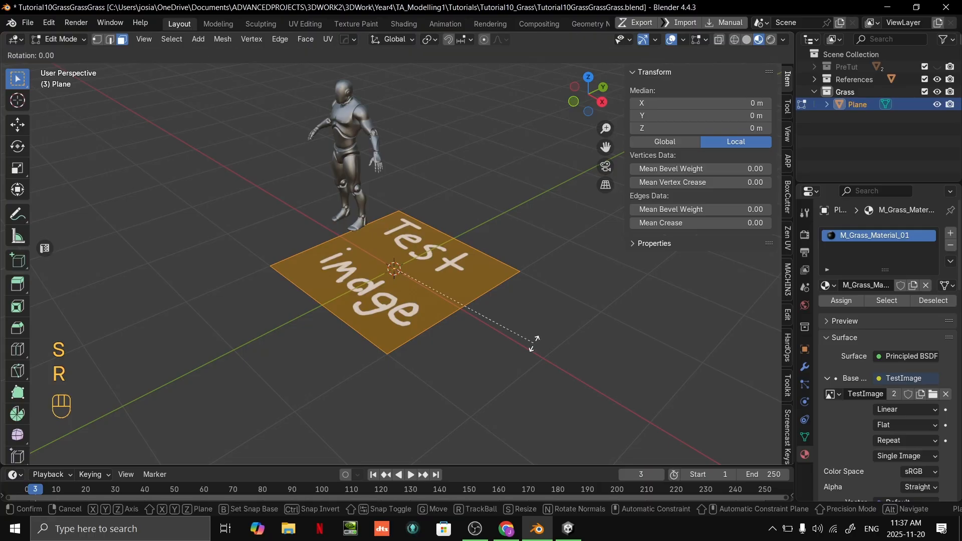
text(x)
text(90)
key(Return)
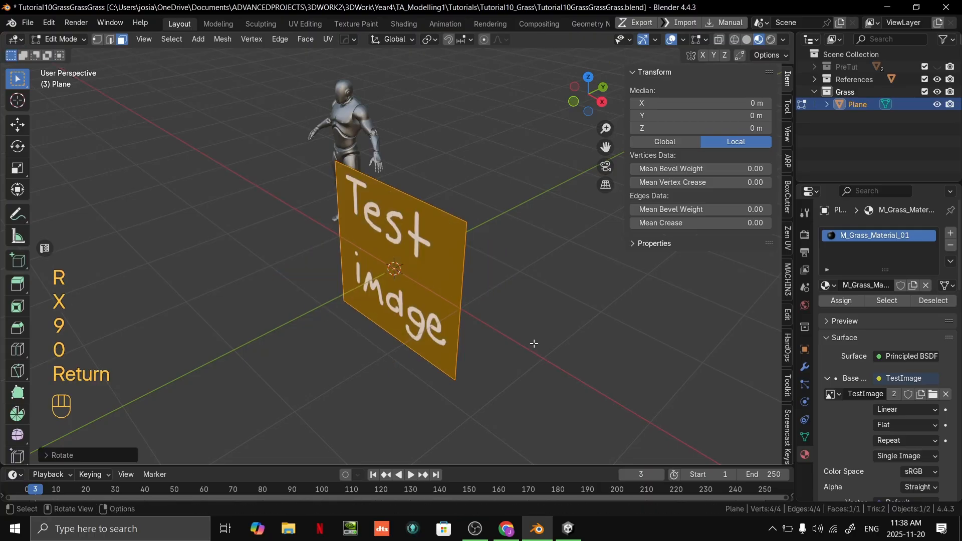
middle_drag(534, 341, 398, 218)
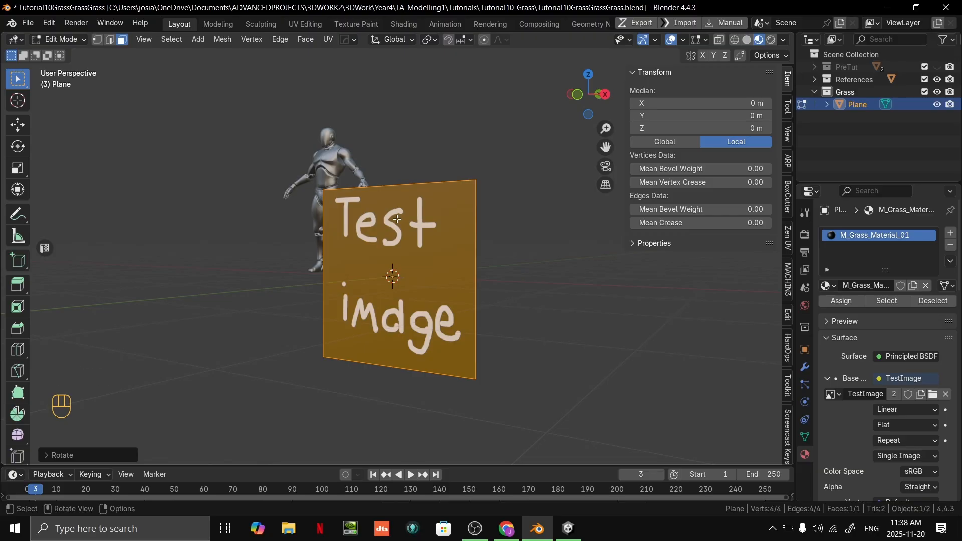
key(Tab)
middle_drag(458, 320, 506, 342)
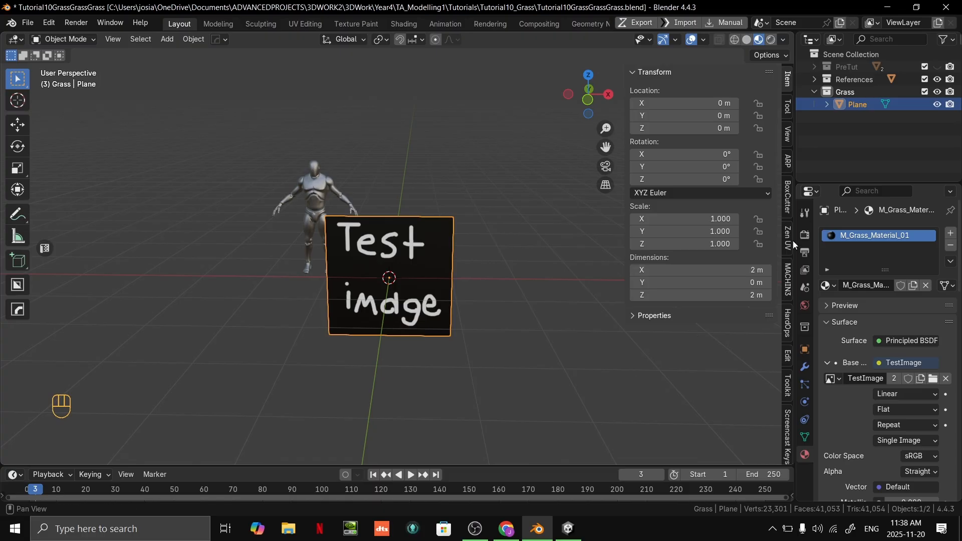
click(887, 362)
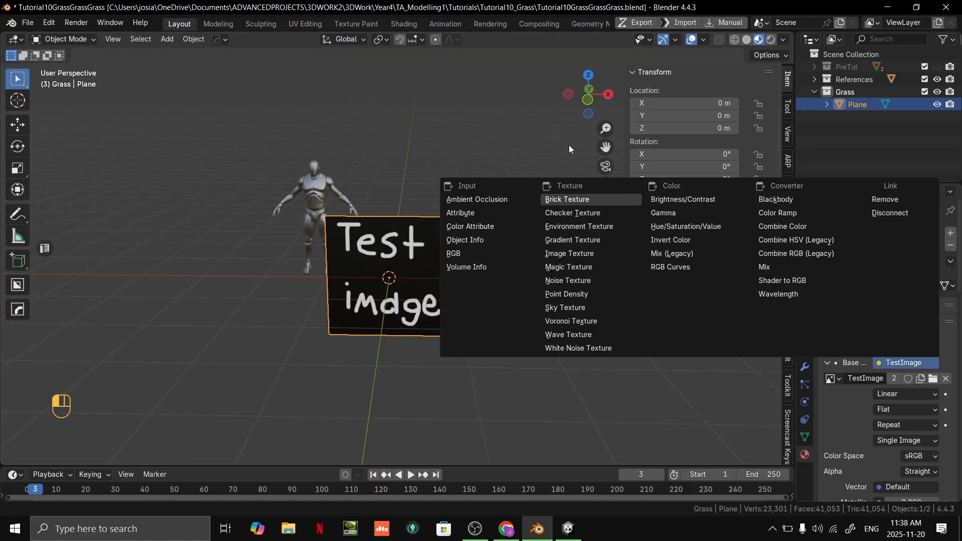
middle_drag(512, 267, 491, 352)
- In Edit Mode, duplicate the upright textured face in place within the same mesh
key(Tab)
scroll(545, 335, down, 3)
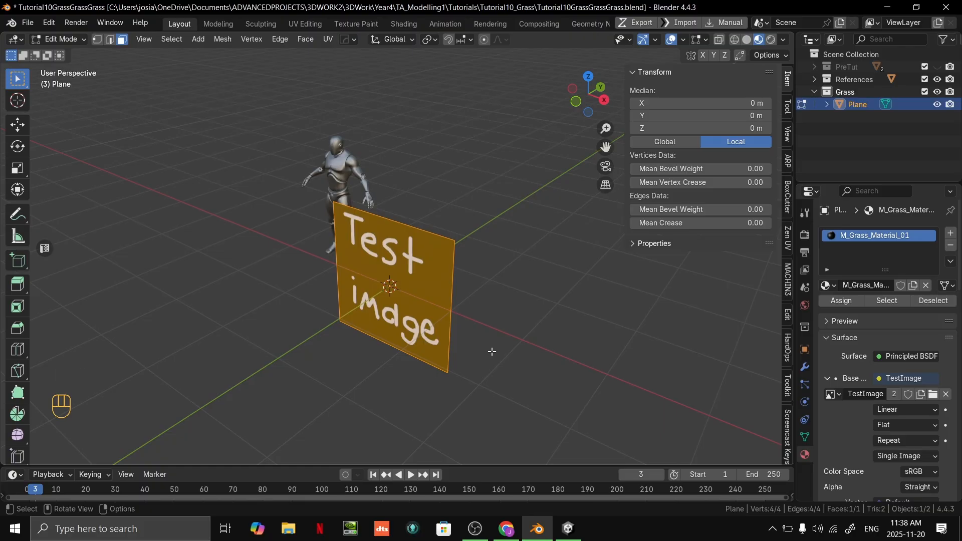
key(a)
key(shift+d)
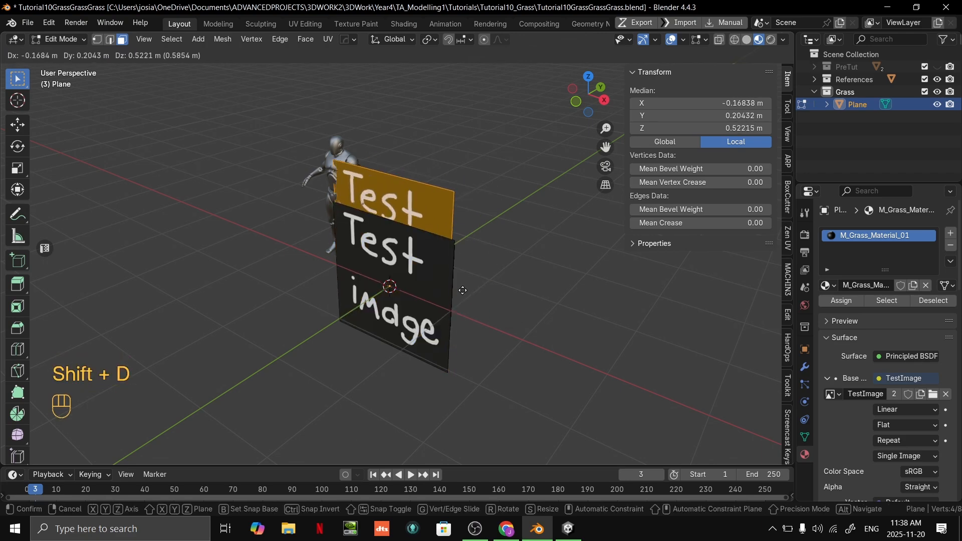
right_click(530, 226)
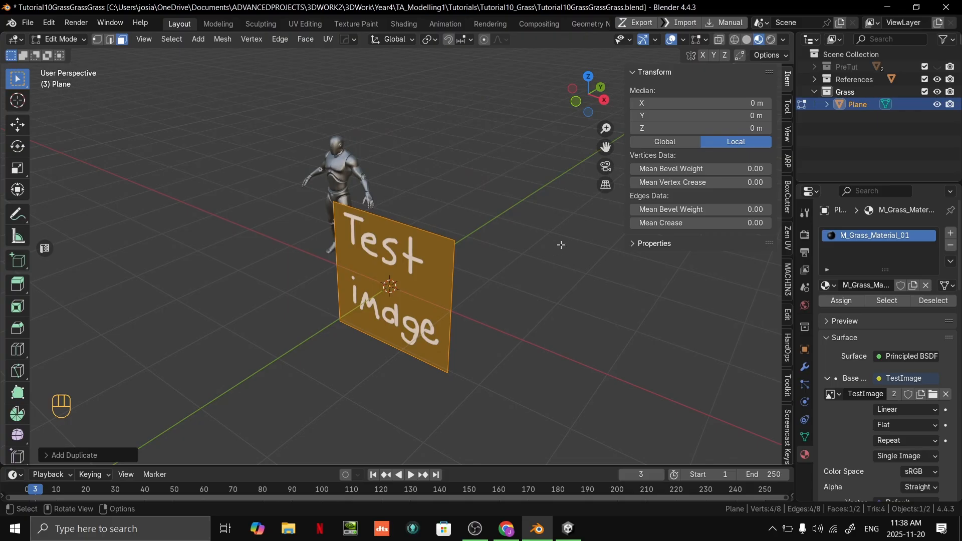
key(g)
right_click(355, 342)
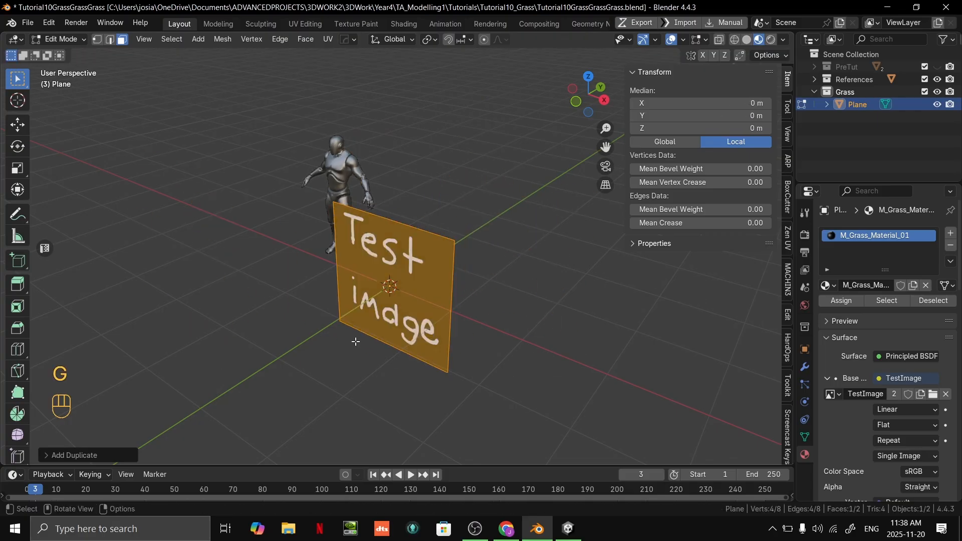
key(g)
right_click(387, 352)
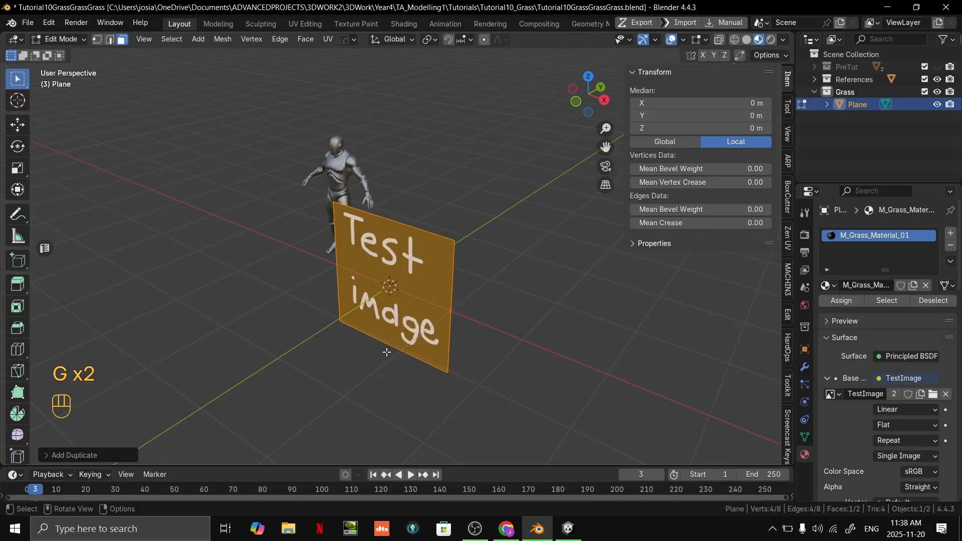
- Rotate the duplicated face 90° about the Z axis to form a cross with the original
key(r)
text(z)
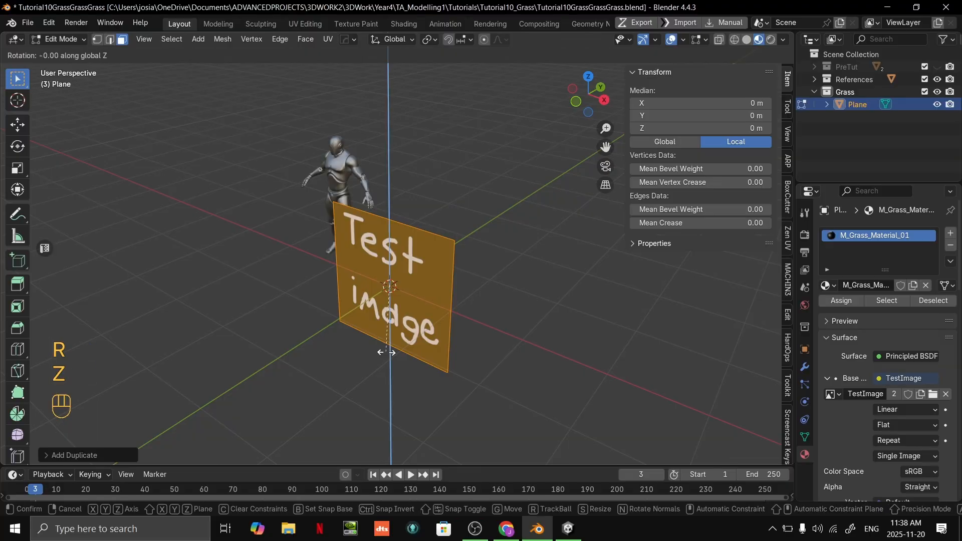
text(90)
key(Return)
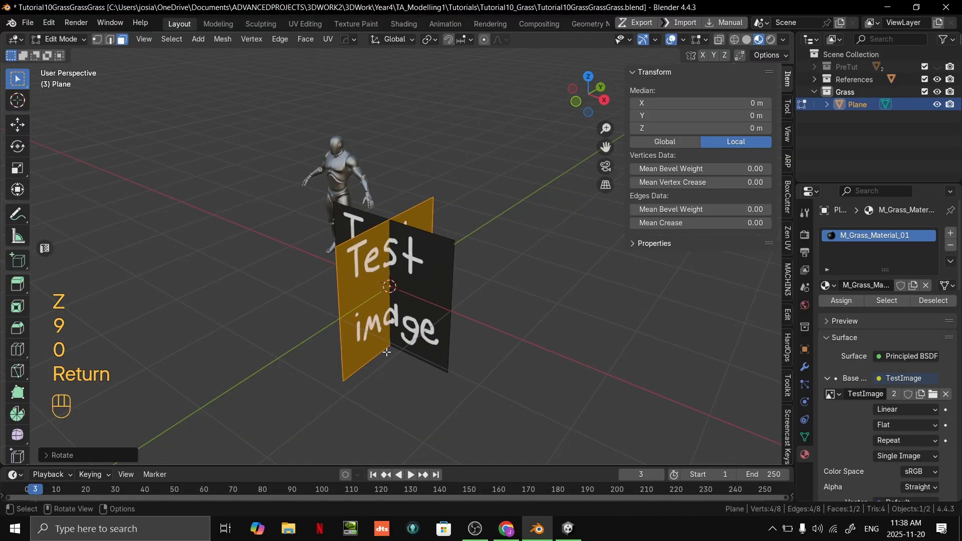
- Return to Object Mode and examine the crossed planes from several angles, comparing their size with the mannequin
middle_drag(473, 235, 396, 239)
scroll(452, 255, down, 5)
key(Tab)
scroll(535, 255, up, 5)
shift+middle_drag(396, 239, 441, 189)
middle_drag(441, 190, 555, 272)
scroll(466, 207, down, 5)
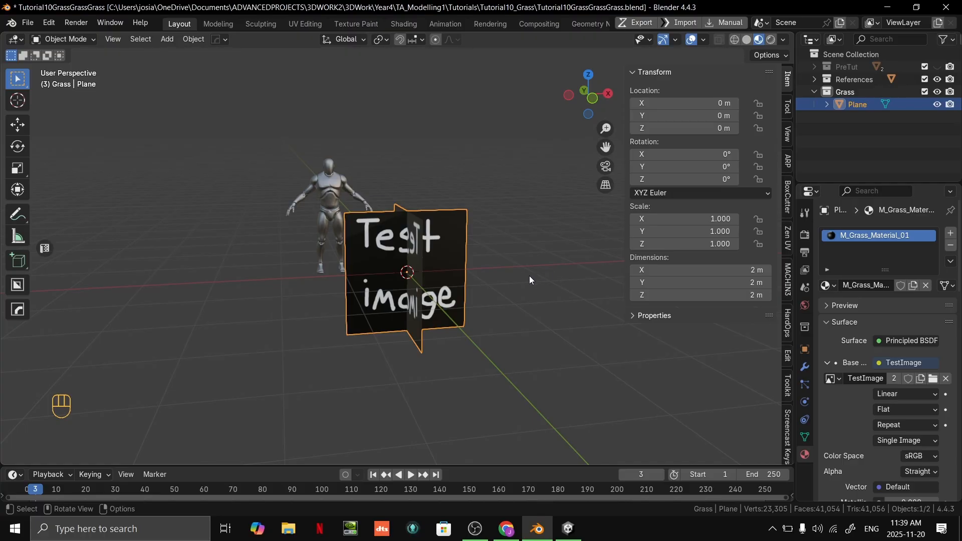
scroll(481, 207, up, 5)
scroll(271, 241, down, 2)
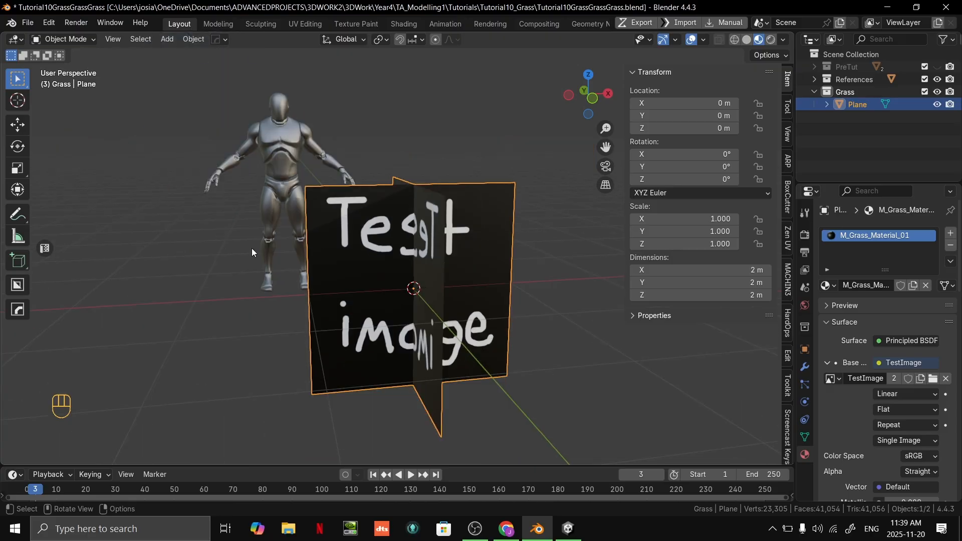
shift+middle_drag(315, 152, 320, 212)
shift+middle_drag(409, 241, 403, 199)
shift+middle_drag(504, 295, 495, 271)
- Scale both crossed faces down in Edit Mode to about 0.48 m per side, roughly the mannequin's lower-leg height
key(Tab)
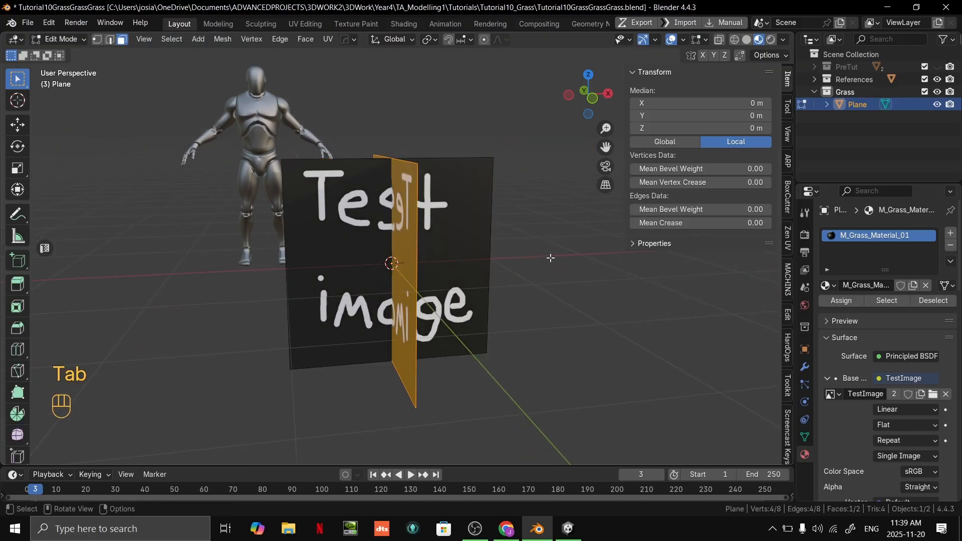
key(a)
shift+middle_drag(554, 236, 547, 248)
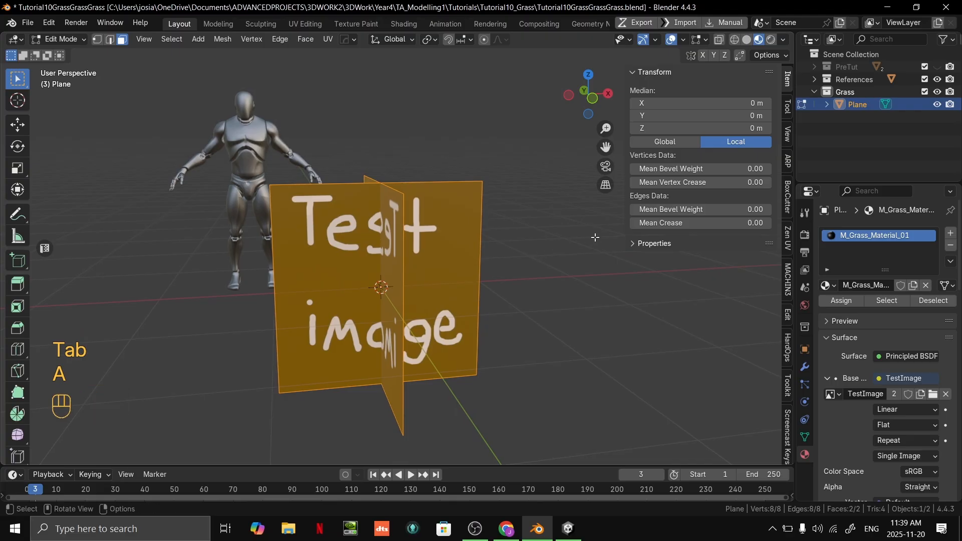
key(s)
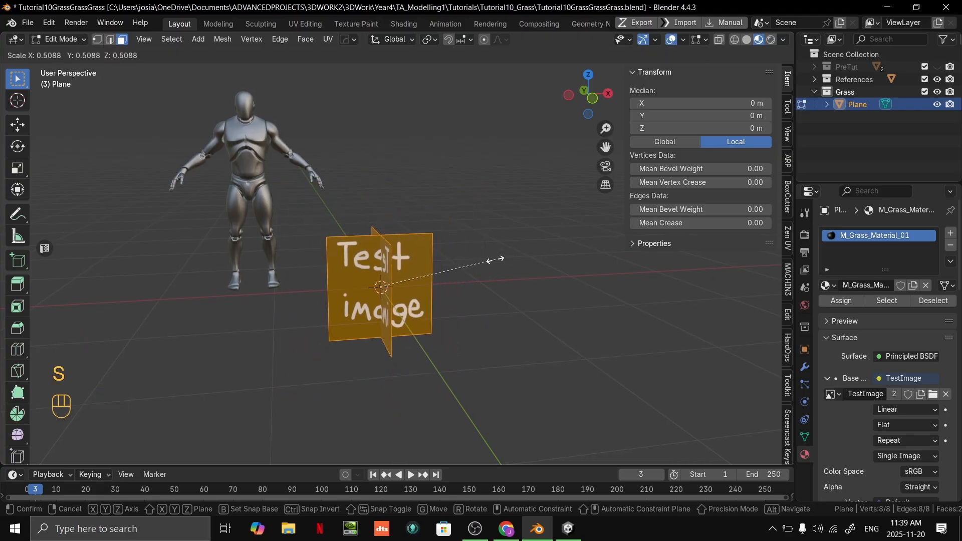
click(440, 271)
middle_drag(436, 271, 489, 220)
key(s)
click(461, 262)
scroll(464, 278, up, 2)
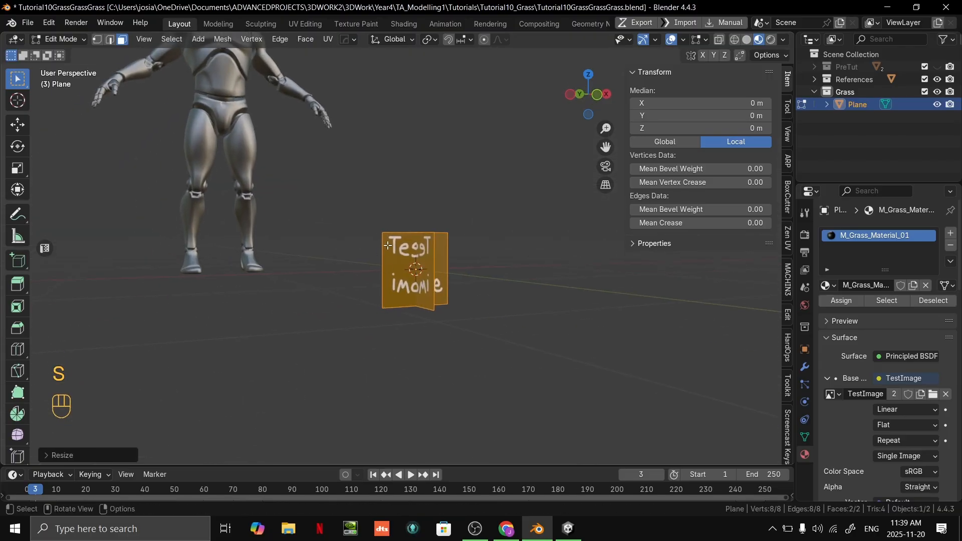
- Annotate the crossed planes' height and the mannequin's lower leg with brackets joined by a line
click(17, 214)
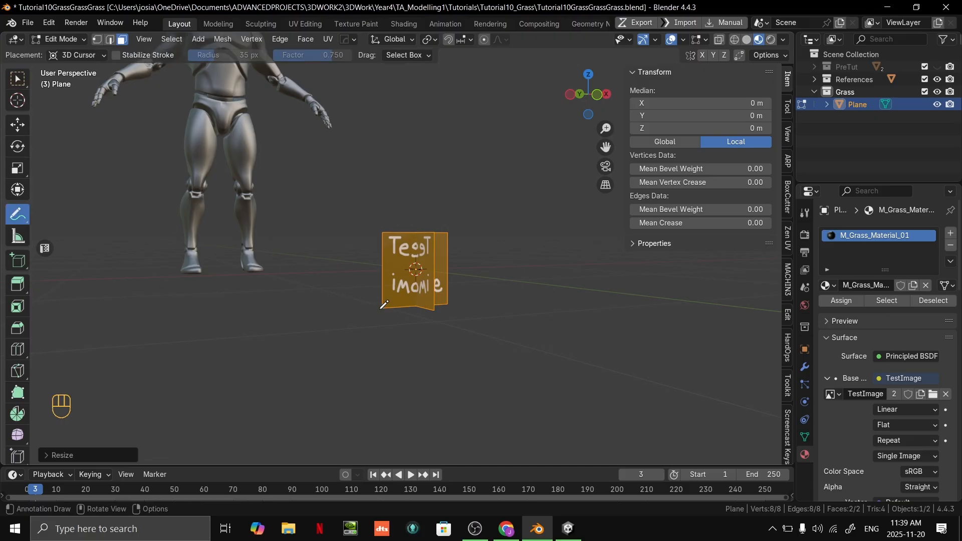
drag(369, 304, 373, 220)
mouse_move(354, 268)
mouse_down()
mouse_move(266, 238)
mouse_move(264, 275)
mouse_move(274, 194)
mouse_move(265, 190)
mouse_up()
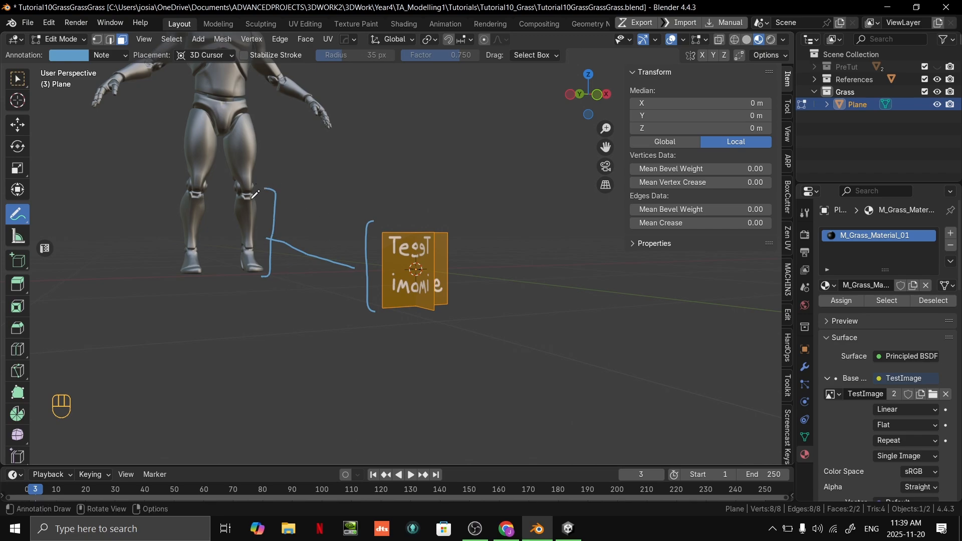
- Undo the annotation strokes while keeping the reduced mesh size, and go back to the Select Box tool
mouse_move(440, 222)
middle_down()
mouse_move(478, 203)
mouse_move(523, 250)
mouse_move(535, 240)
mouse_move(458, 221)
mouse_move(361, 256)
mouse_move(317, 288)
mouse_move(450, 243)
mouse_move(495, 253)
mouse_move(503, 243)
mouse_move(489, 269)
middle_up()
key(ctrl+z)
key(ctrl+z)
key(ctrl+z)
key(ctrl+z)
key(ctrl+z)
key(ctrl+shift+z)
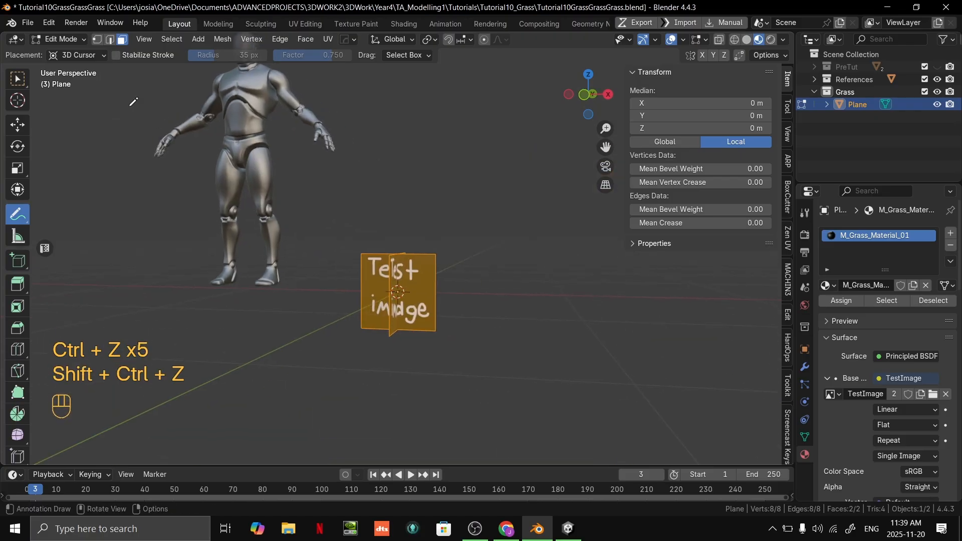
click(16, 81)
- Move the crossed faces up along Z by about 0.225 m so their bottom edges sit near the object origin
scroll(501, 201, up, 2)
middle_drag(550, 181, 479, 184)
shift+middle_drag(479, 184, 521, 250)
scroll(546, 275, up, 2)
key(g)
key(z)
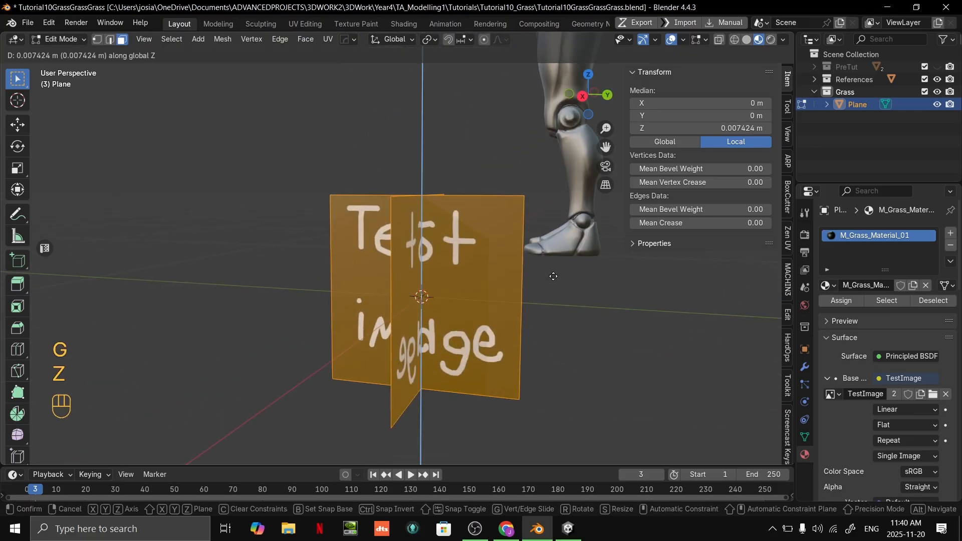
click(549, 189)
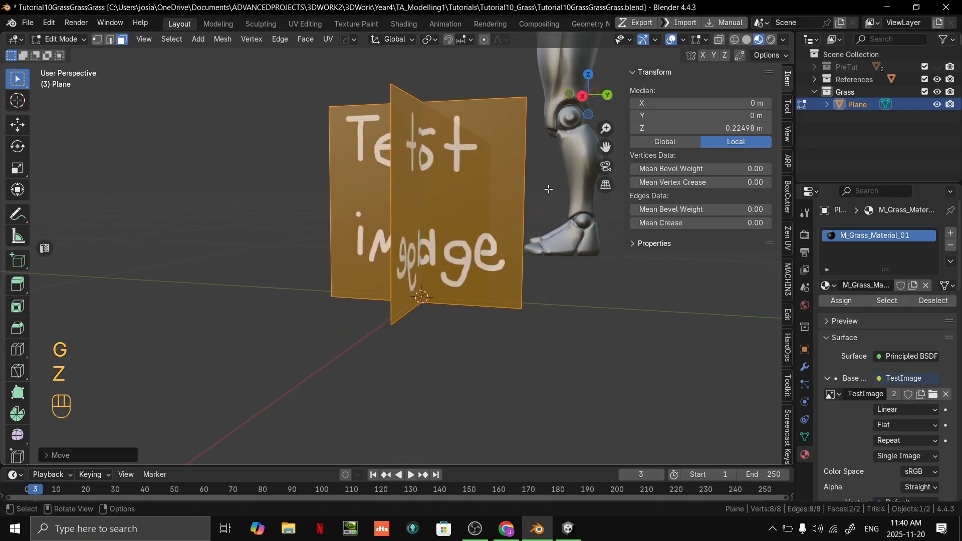
- Nudge the crossed faces slightly upward along Z to a median height of about 0.227 m
scroll(547, 189, up, 4)
middle_drag(541, 189, 396, 201)
scroll(446, 163, down, 3)
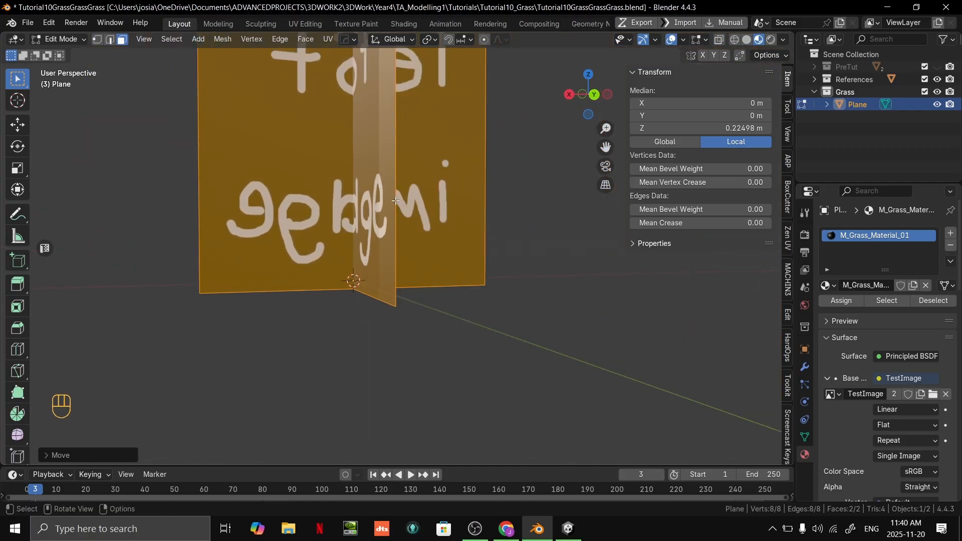
middle_drag(434, 318, 455, 299)
scroll(455, 298, up, 4)
key(g)
key(z)
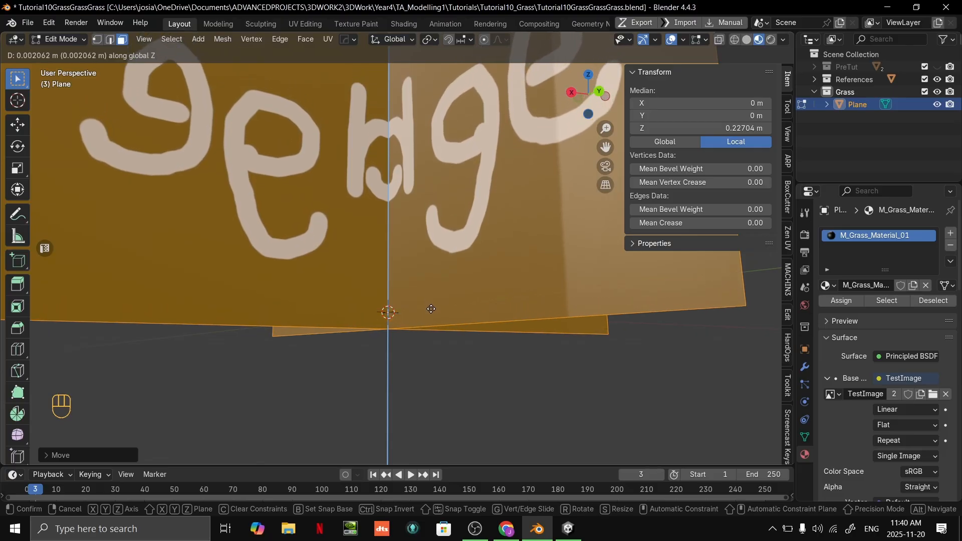
click(429, 309)
- Lower the crossed faces along Z to a median height of about 0.221 m, just below ground level, and return to Object Mode
scroll(433, 308, down, 3)
middle_drag(434, 307, 423, 320)
key(g)
key(z)
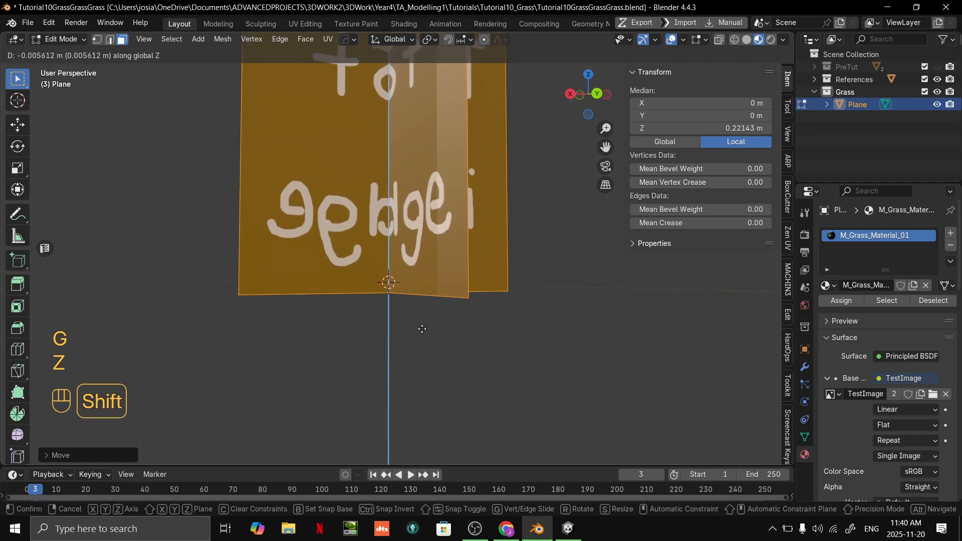
click(451, 302)
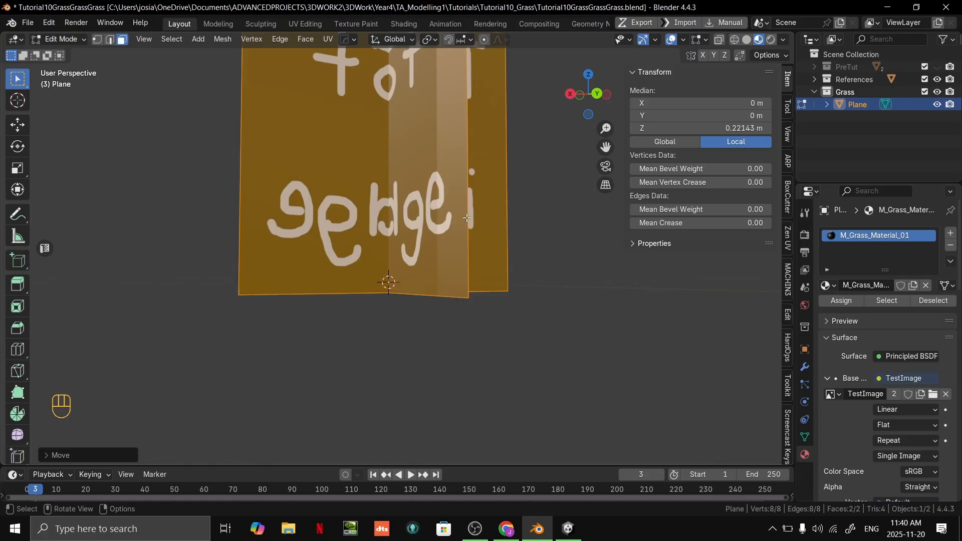
middle_drag(473, 310, 510, 352)
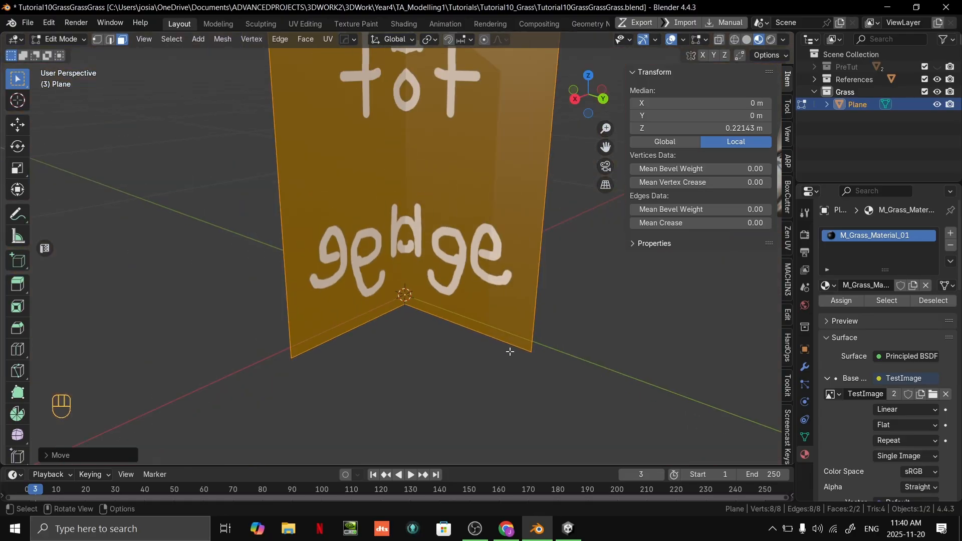
middle_drag(414, 237, 575, 247)
key(Tab)
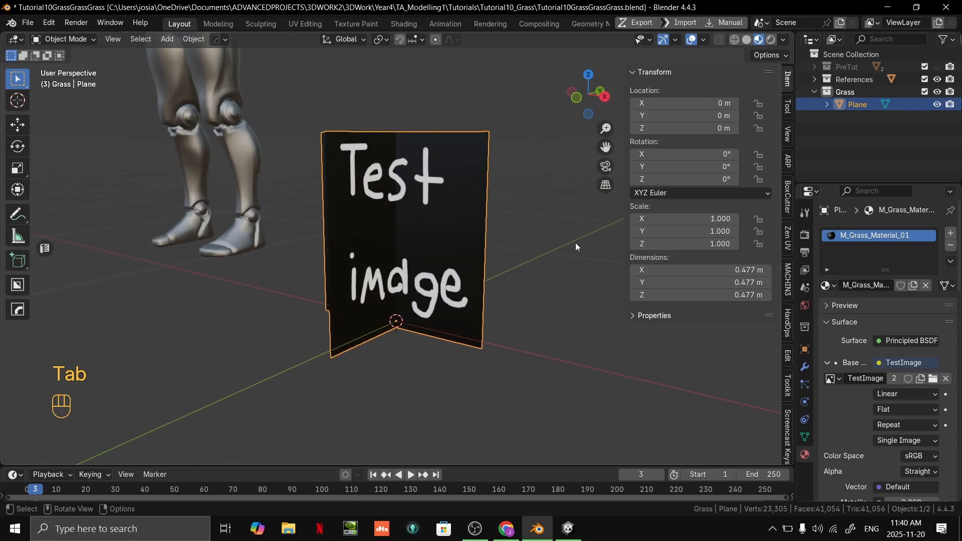
middle_drag(551, 286, 483, 344)
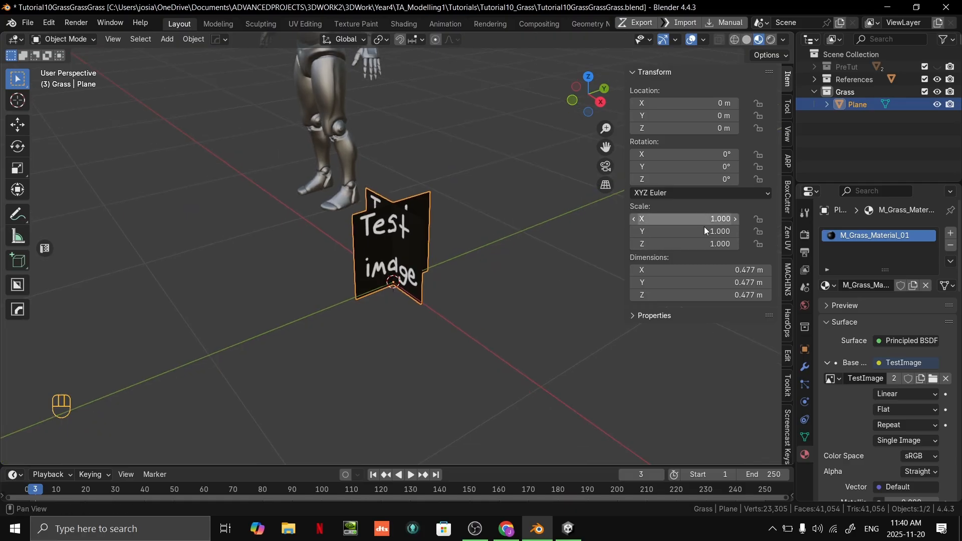
- Apply the scale of the crossed grass planes
middle_drag(558, 295, 472, 270)
key(ctrl+a)
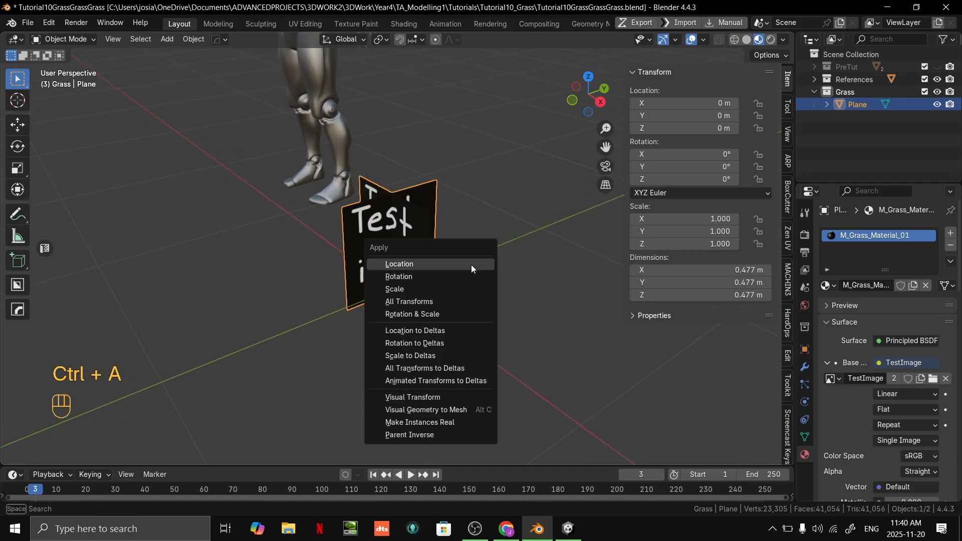
click(458, 292)
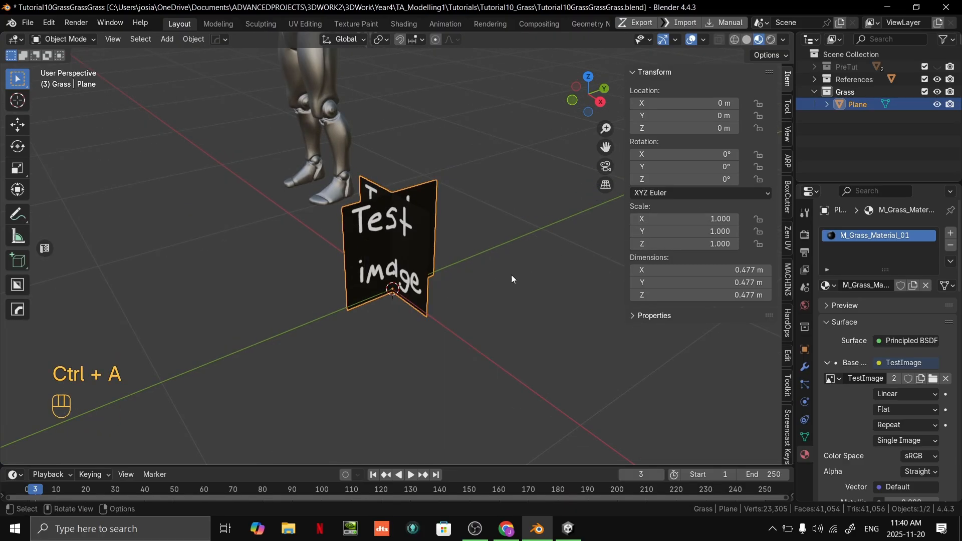
- Examine the crossed planes' bottom edges against the object origin and check their X, Y and Z location values
scroll(511, 275, up, 4)
middle_drag(509, 271, 501, 229)
shift+middle_drag(475, 279, 474, 219)
scroll(391, 269, up, 5)
scroll(380, 276, up, 1)
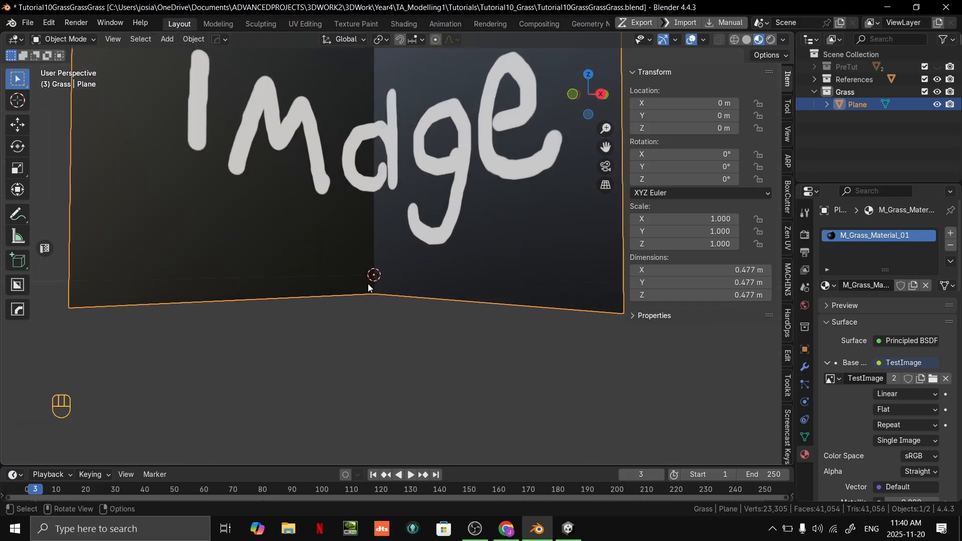
middle_drag(368, 284, 350, 319)
scroll(349, 318, down, 4)
key(g)
right_click(305, 314)
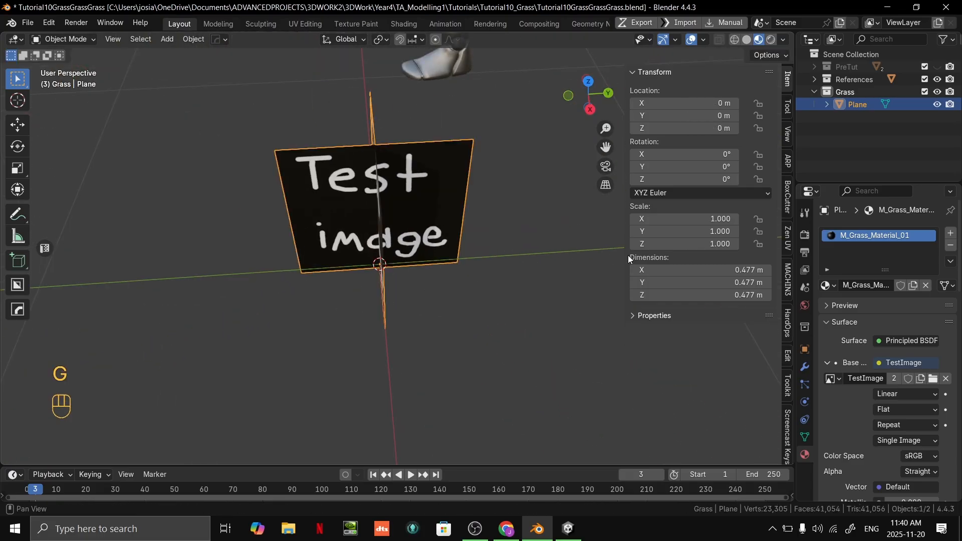
click(672, 103)
drag(672, 103, 669, 128)
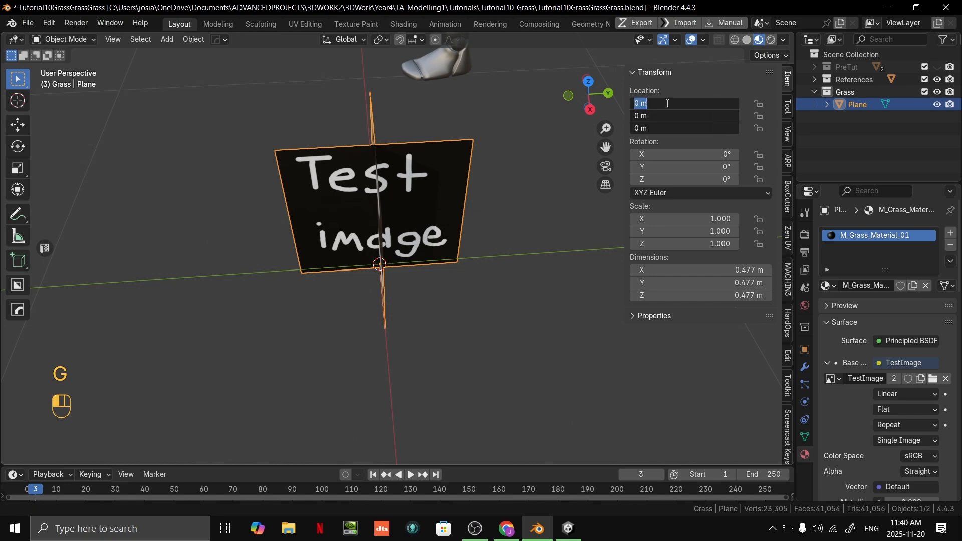
key(Return)
scroll(476, 275, down, 5)
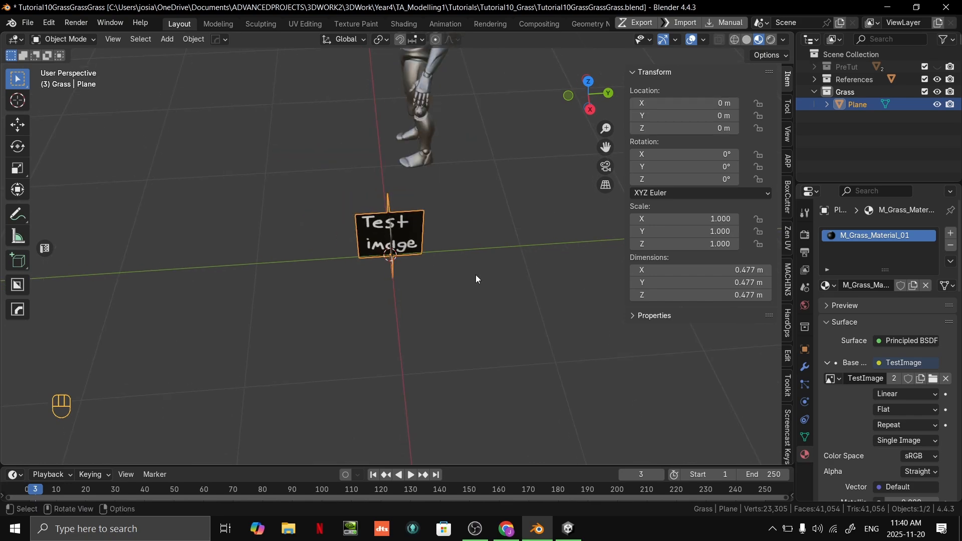
- Examine the crossed planes from several sides, comparing their size with the mannequin and their base with the origin
middle_drag(476, 275, 442, 271)
scroll(504, 261, up, 8)
scroll(491, 301, down, 6)
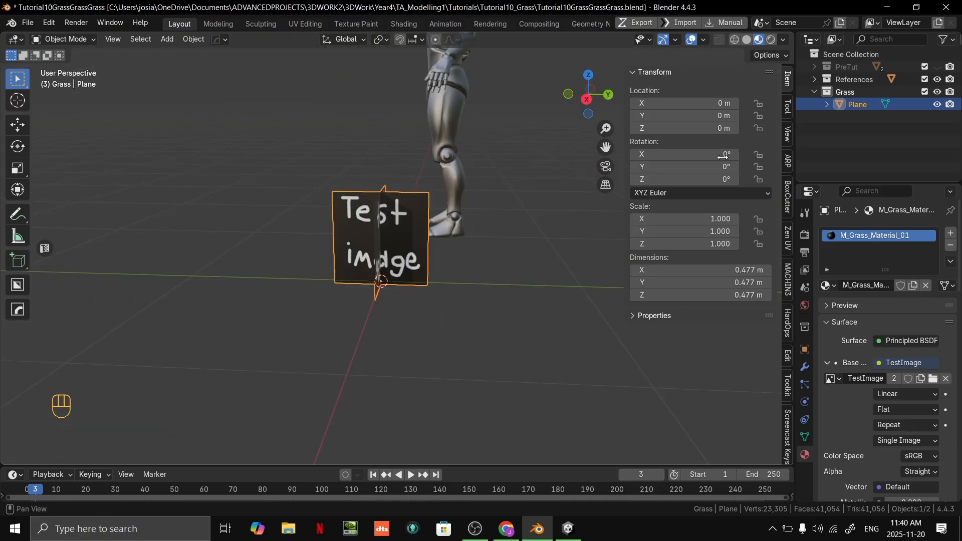
middle_drag(474, 257, 626, 269)
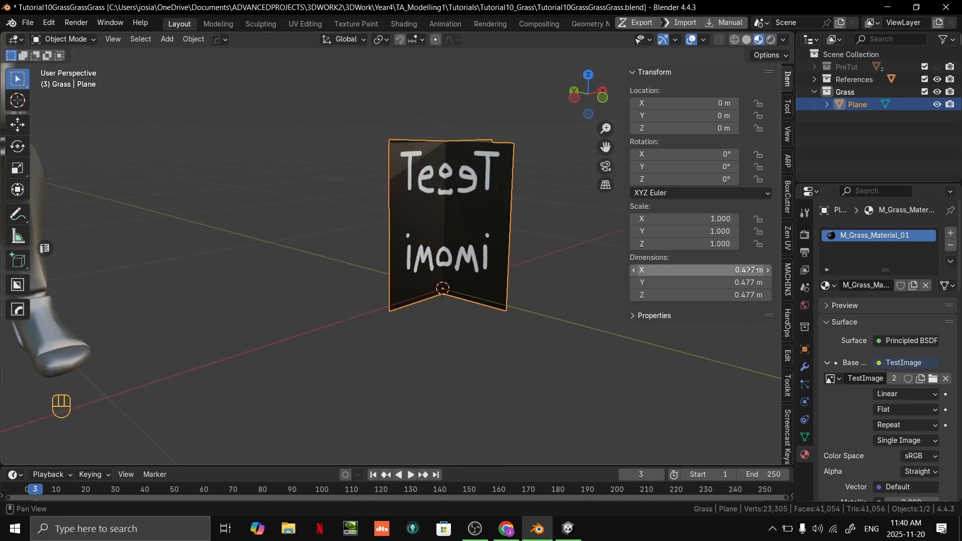
middle_drag(461, 359, 751, 331)
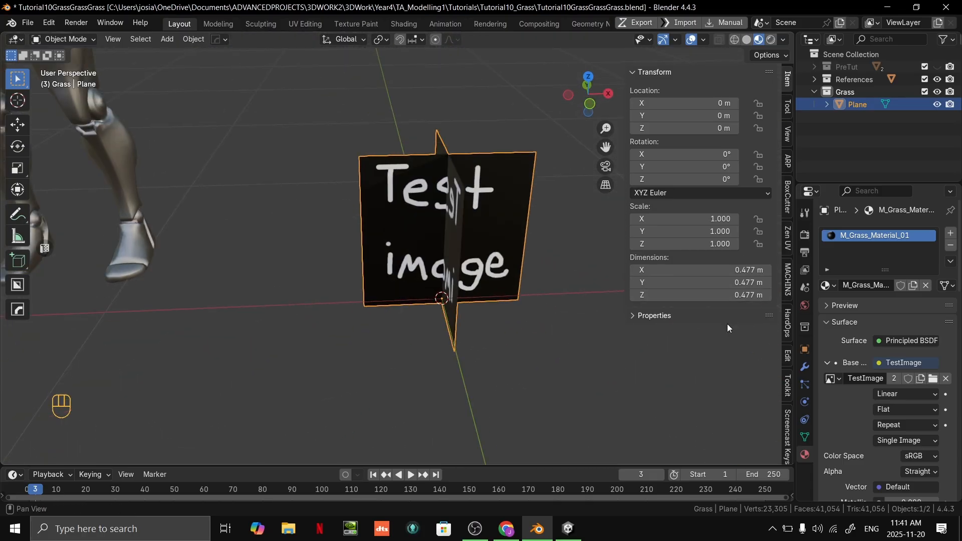
scroll(524, 332, up, 1)
middle_drag(524, 333, 464, 303)
shift+middle_drag(463, 304, 515, 365)
scroll(434, 369, down, 4)
scroll(537, 379, down, 3)
scroll(482, 381, up, 8)
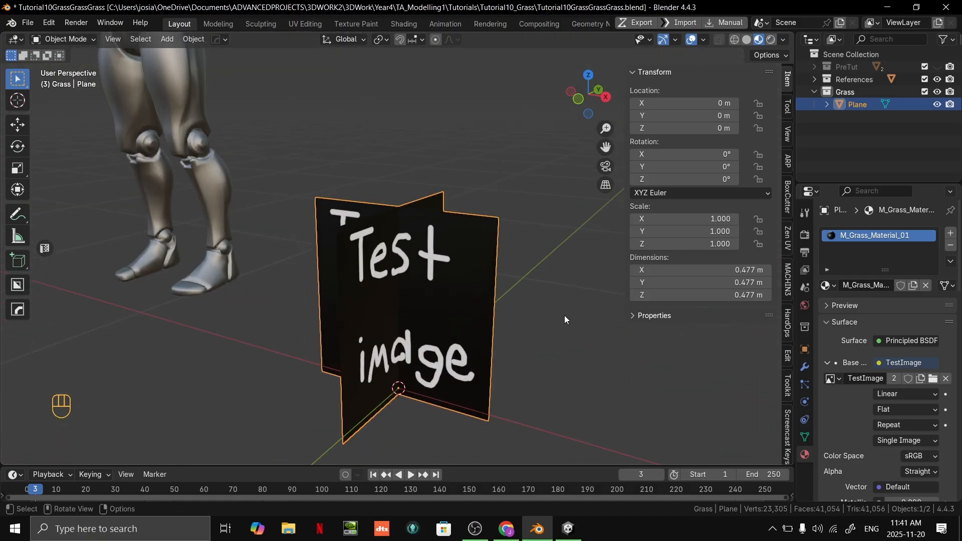
- Add a 2 m mesh plane at the origin as ground beneath the crossed grass planes
scroll(564, 314, down, 2)
middle_drag(564, 315, 510, 329)
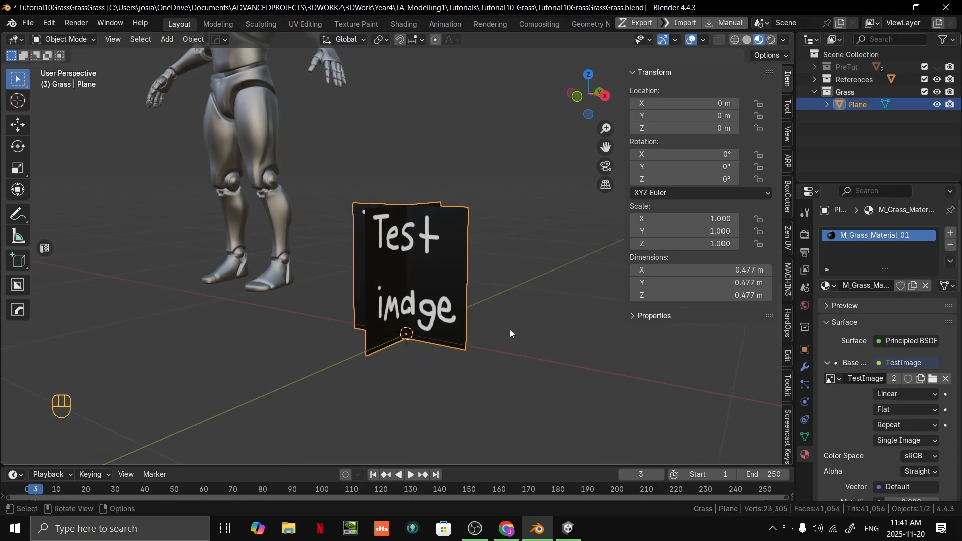
key(shift+a)
mouse_move(510, 330)
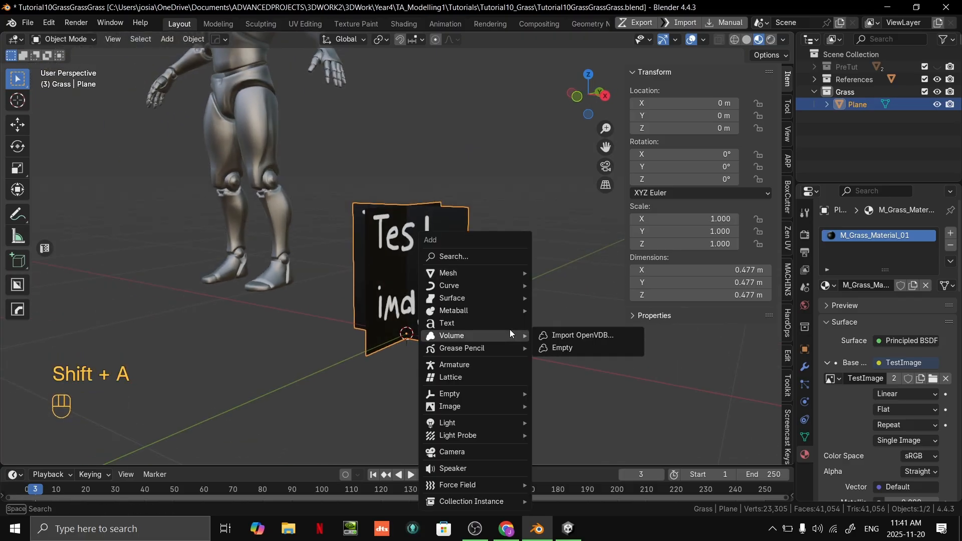
mouse_move(497, 272)
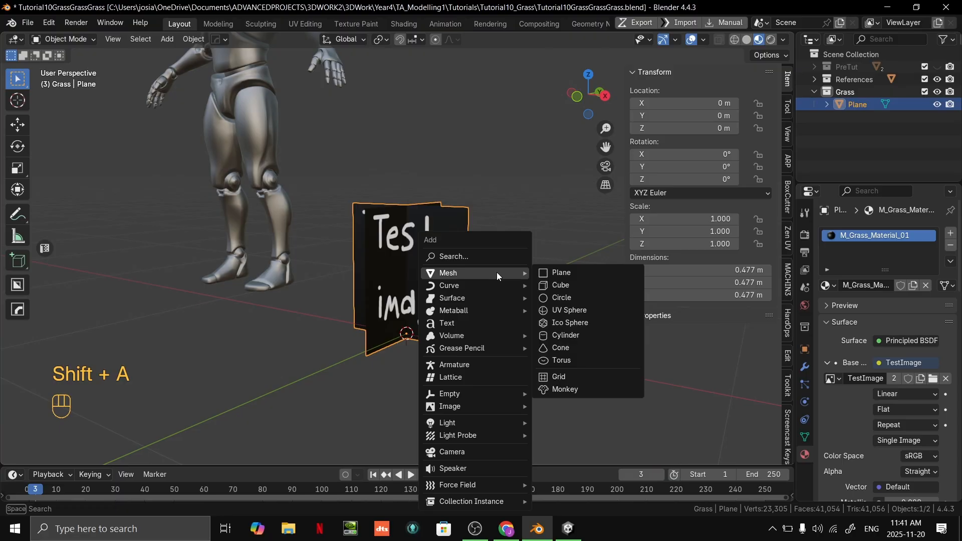
click(587, 274)
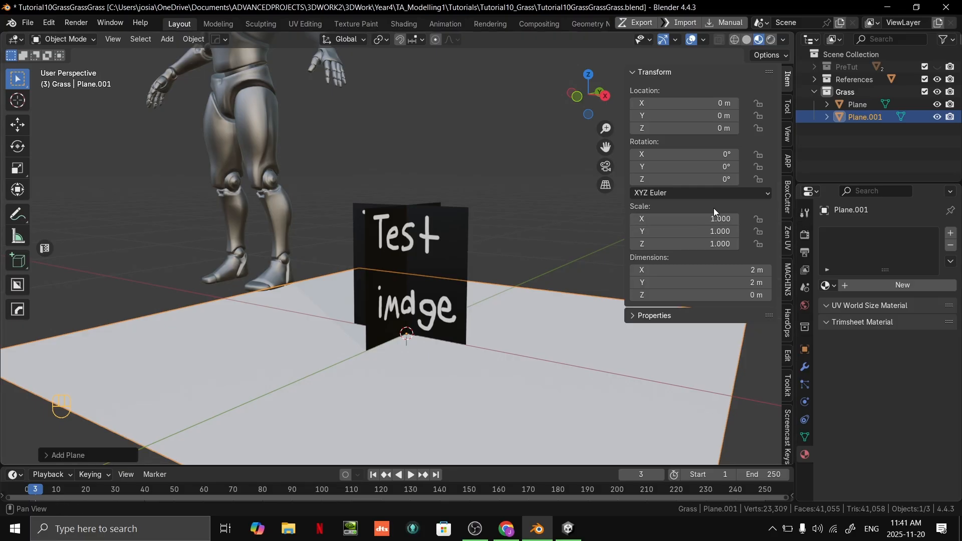
- Select the crossed grass planes standing on the ground plane
click(437, 260)
middle_drag(437, 260, 482, 261)
key(g)
right_click(483, 242)
- Inspect one face of the crossed planes in Edit Mode with face selection, and return to Object Mode
scroll(499, 239, up, 4)
shift+middle_drag(470, 178, 503, 138)
key(Tab)
middle_drag(466, 240, 496, 210)
key(3)
click(495, 211)
middle_drag(504, 163, 489, 198)
scroll(489, 198, down, 4)
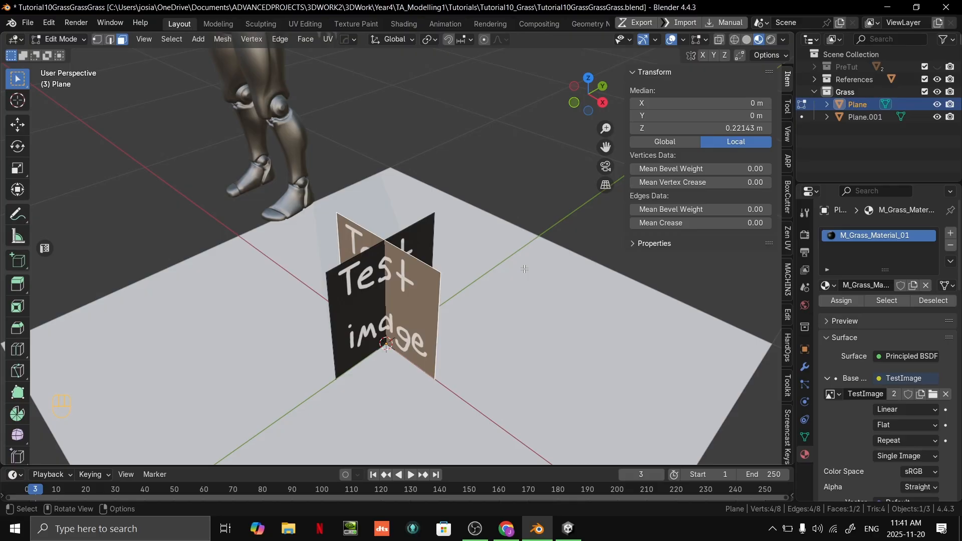
key(Tab)
scroll(500, 197, down, 5)
key(g)
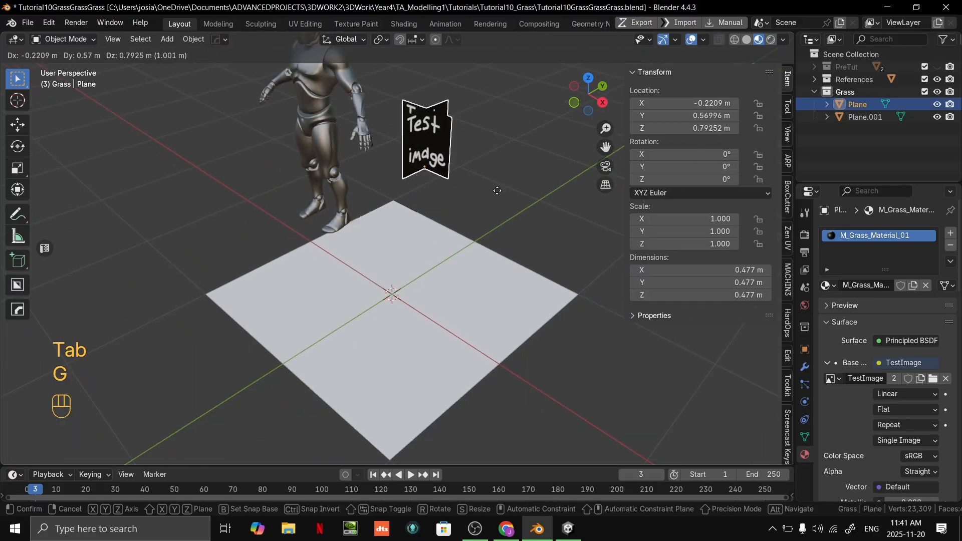
right_click(448, 208)
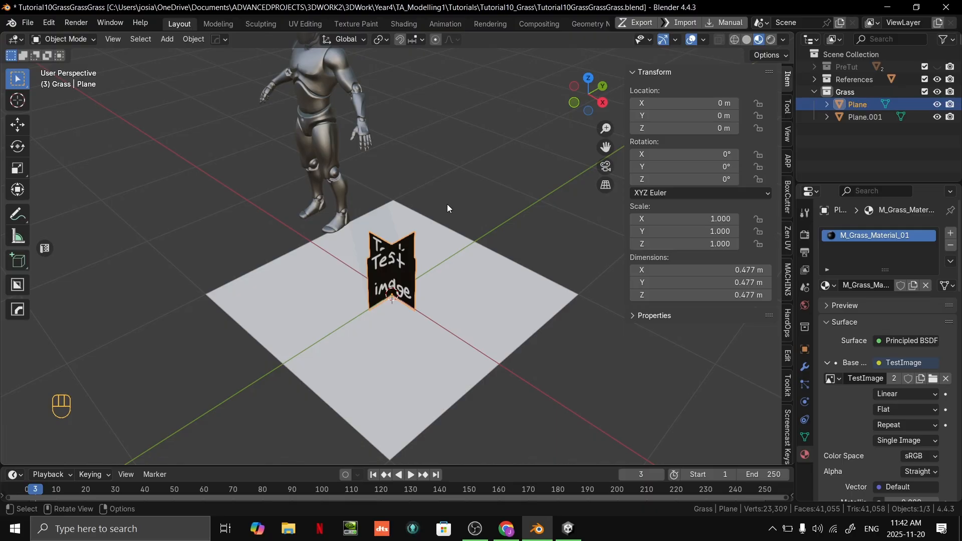
- Examine from front and back how the crossed planes' bottom edges meet the ground plane and how the image reads
scroll(452, 203, down, 3)
scroll(477, 203, up, 5)
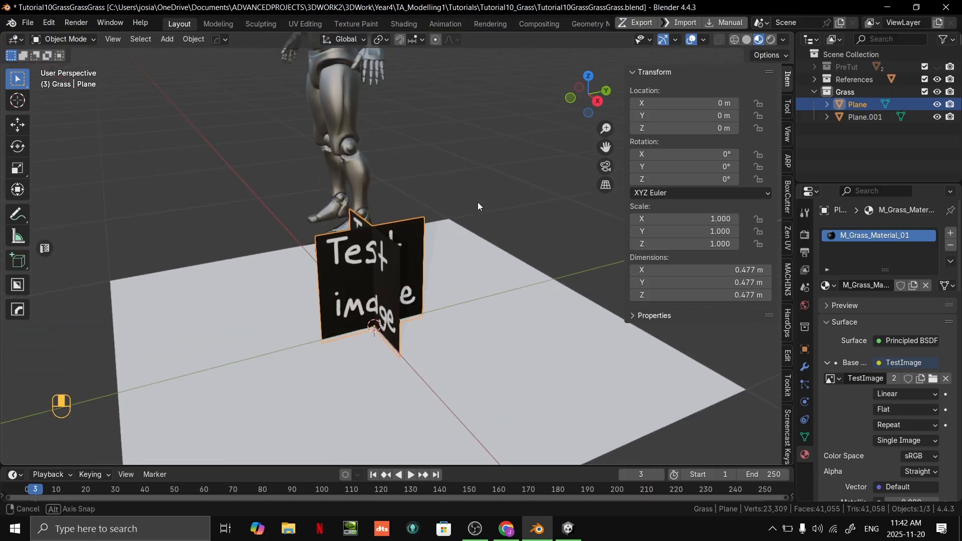
shift+middle_drag(477, 202, 510, 186)
scroll(511, 193, down, 4)
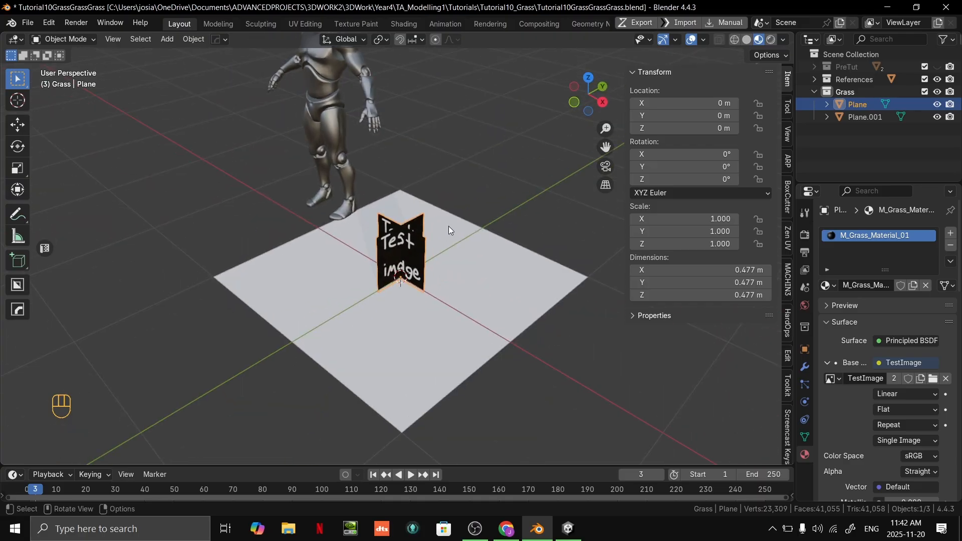
scroll(462, 223, up, 4)
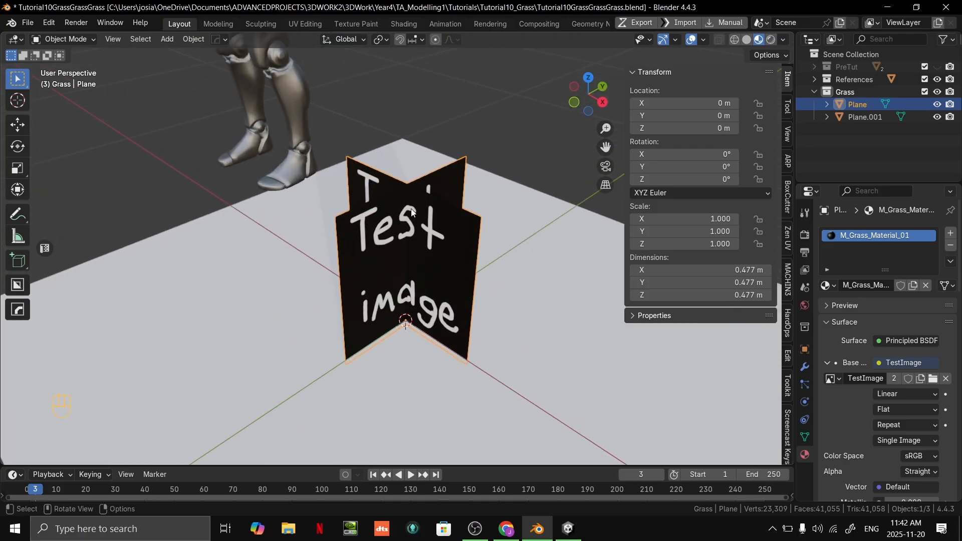
middle_drag(455, 225, 627, 232)
scroll(501, 248, down, 2)
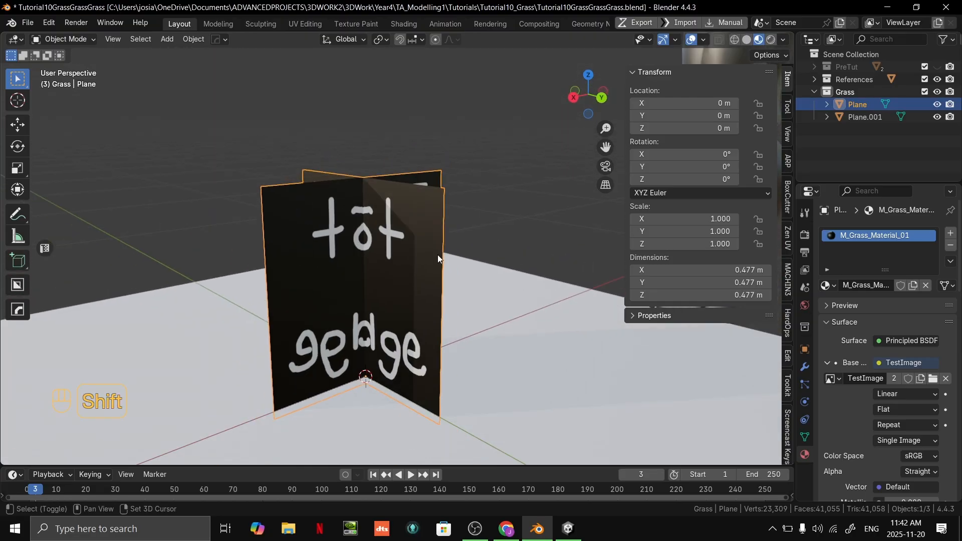
shift+middle_drag(437, 254, 501, 203)
scroll(515, 197, up, 1)
scroll(515, 198, up, 1)
shift+middle_drag(519, 160, 505, 167)
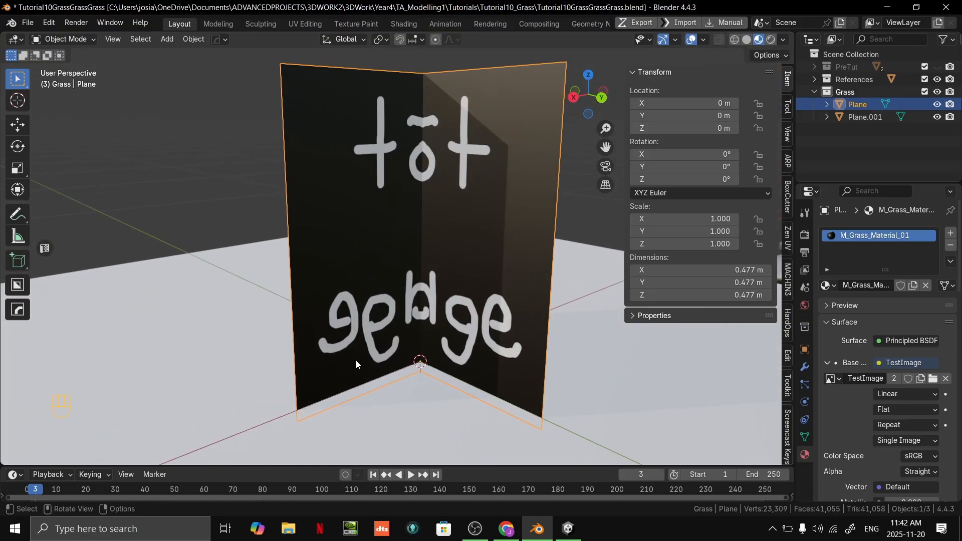
scroll(415, 337, up, 2)
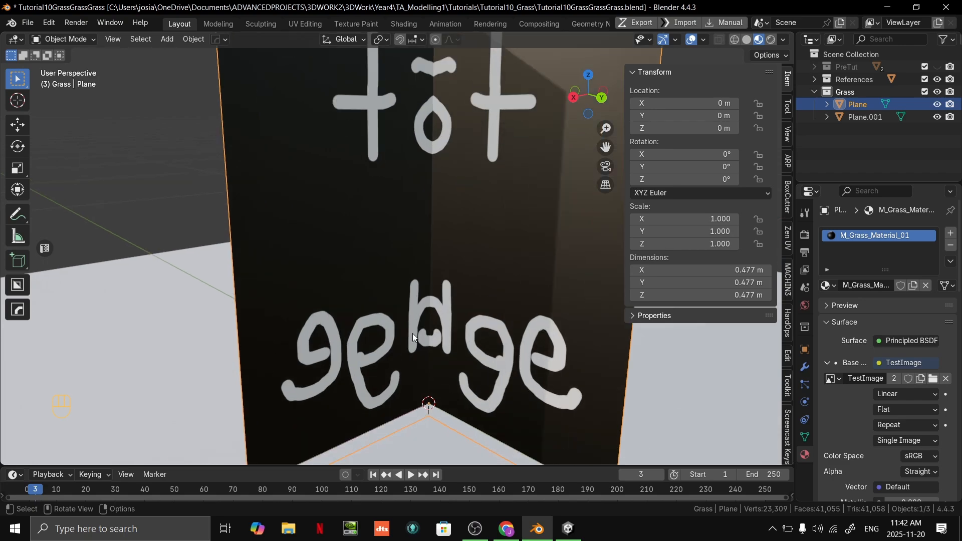
scroll(520, 247, down, 4)
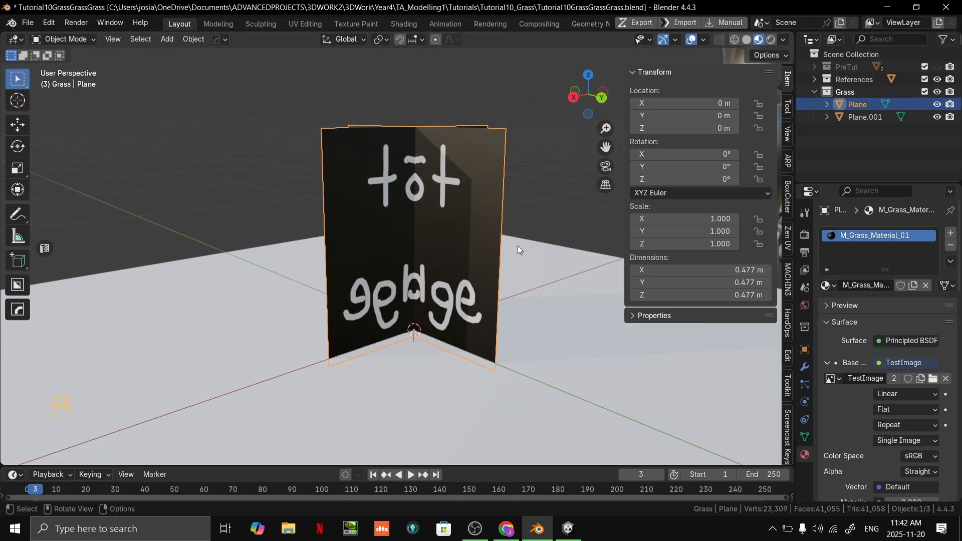
mouse_move(518, 246)
middle_down()
mouse_move(548, 259)
mouse_move(516, 236)
middle_up()
shift+middle_drag(516, 237, 195, 220)
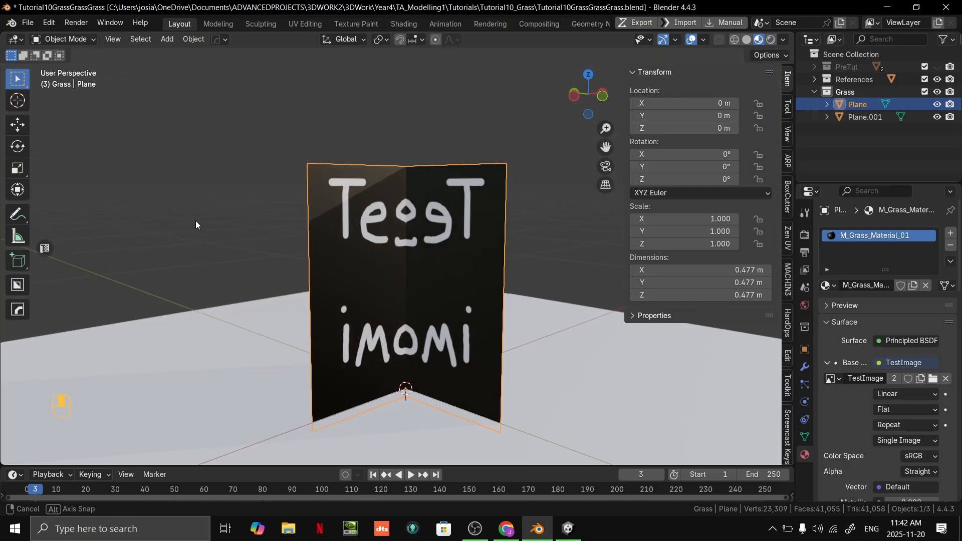
scroll(461, 299, up, 5)
scroll(521, 294, down, 5)
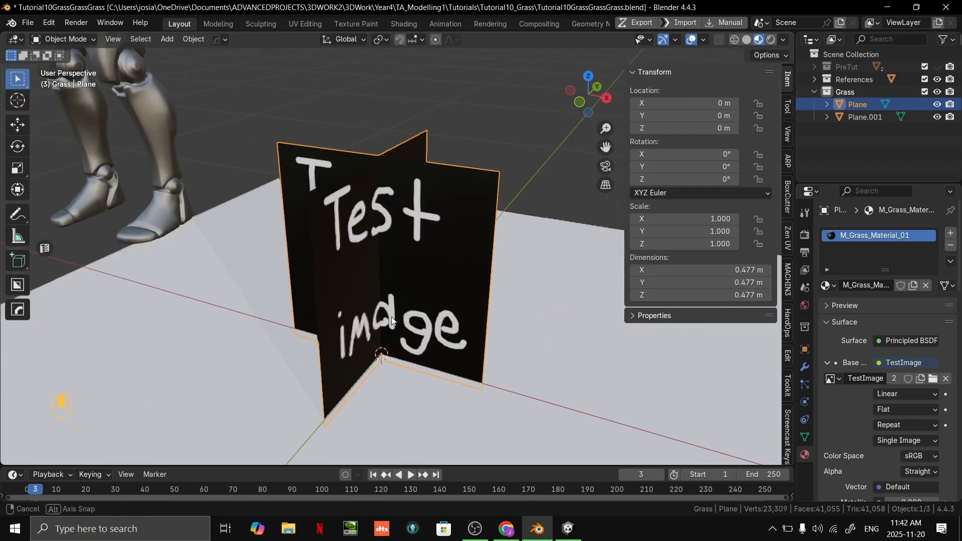
mouse_move(521, 294)
middle_down()
mouse_move(390, 302)
mouse_move(633, 299)
mouse_move(398, 302)
mouse_move(525, 294)
middle_up()
scroll(398, 303, down, 4)
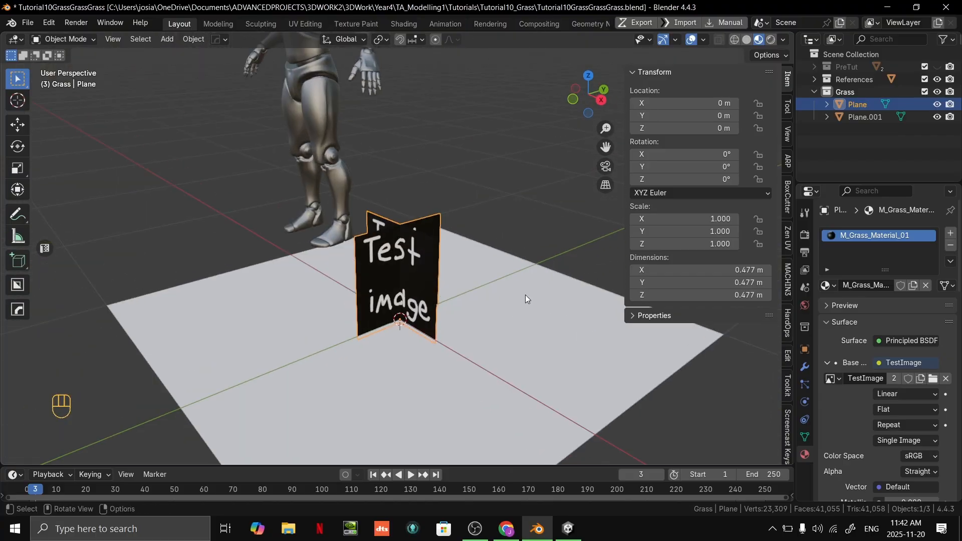
- Switch the viewport to Solid shading and clear the selection of the ground and crossed planes
click(491, 272)
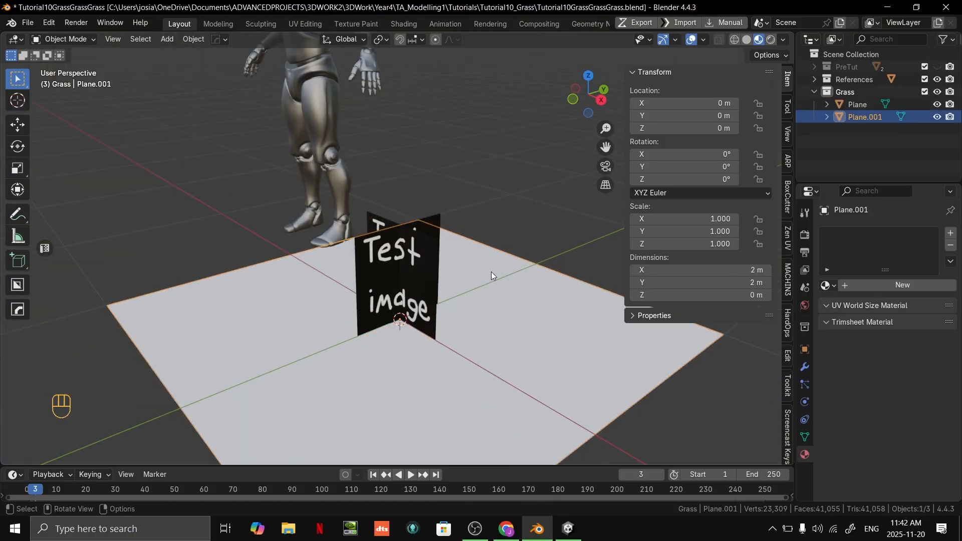
click(746, 40)
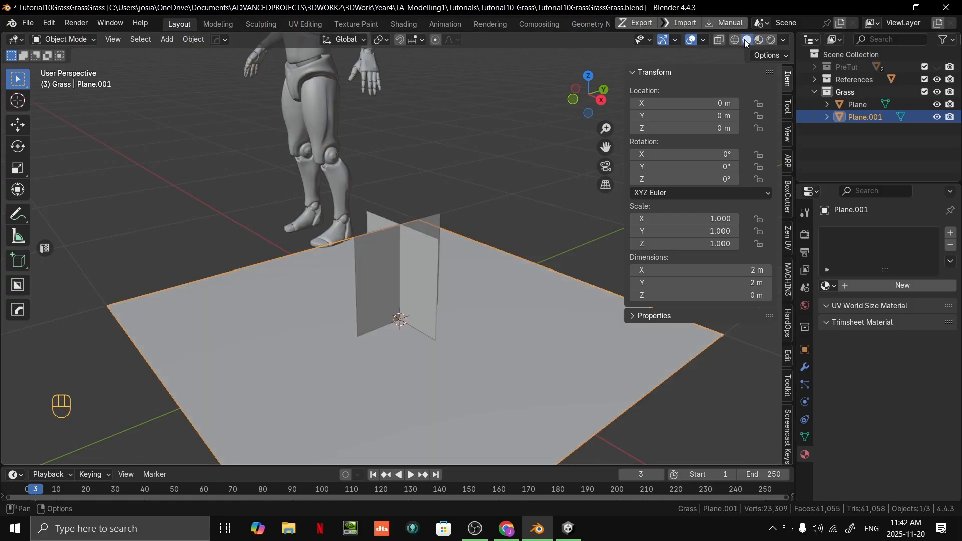
click(512, 101)
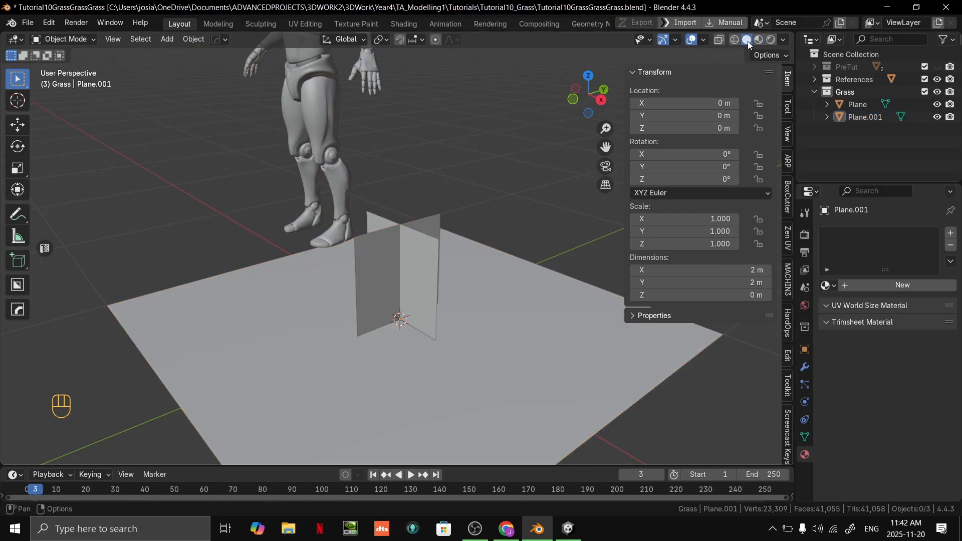
click(405, 275)
click(501, 222)
- Examine the untextured crossed planes on the ground plane from several angles in Solid shading
scroll(507, 229, up, 6)
shift+middle_drag(496, 288, 483, 257)
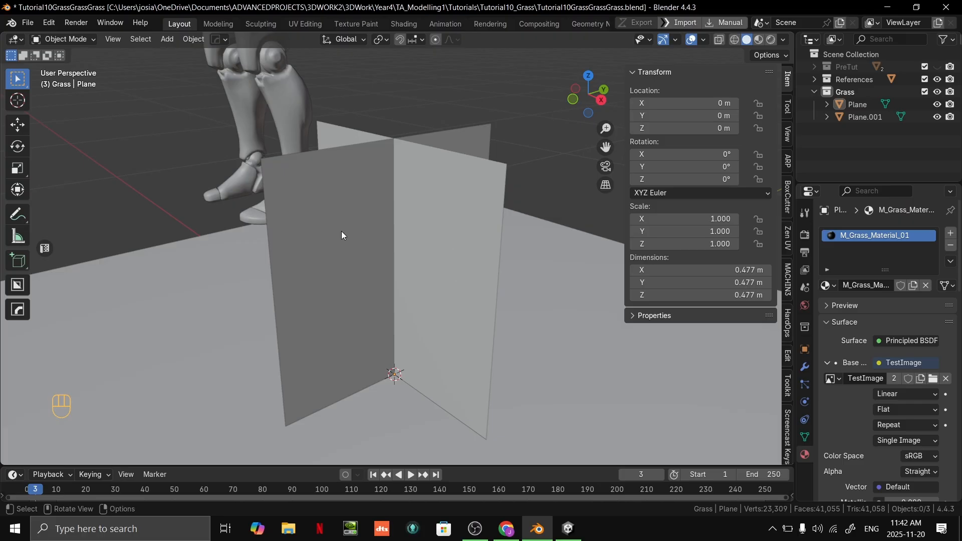
mouse_move(341, 230)
middle_down()
mouse_move(449, 218)
mouse_move(482, 228)
mouse_move(362, 225)
mouse_move(269, 236)
mouse_move(345, 224)
middle_up()
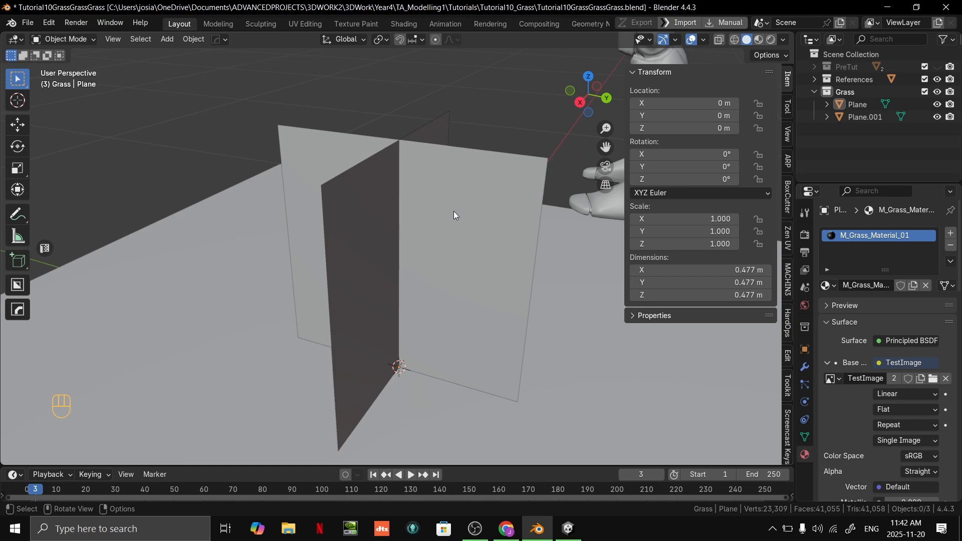
scroll(451, 240, down, 2)
scroll(496, 248, down, 2)
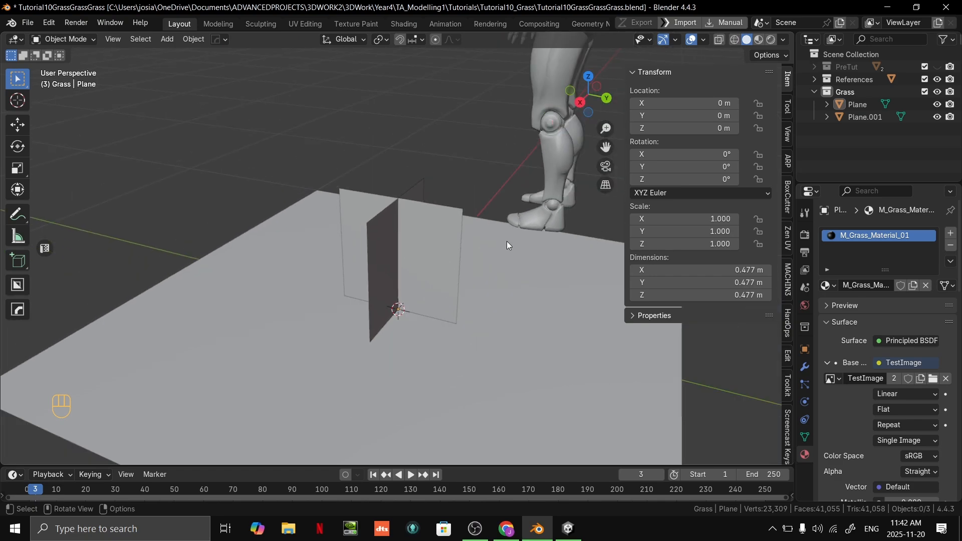
scroll(505, 238, up, 1)
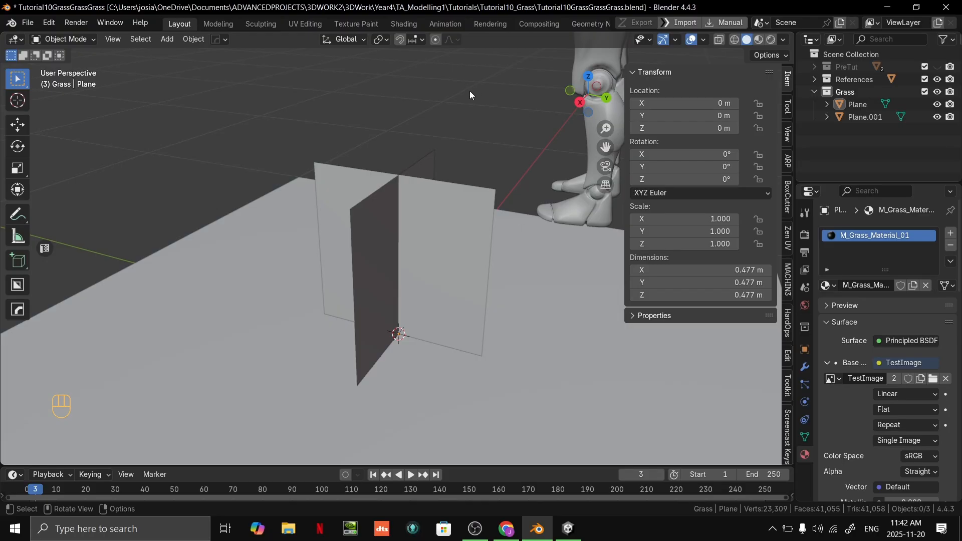
middle_drag(467, 181, 461, 271)
scroll(469, 226, down, 4)
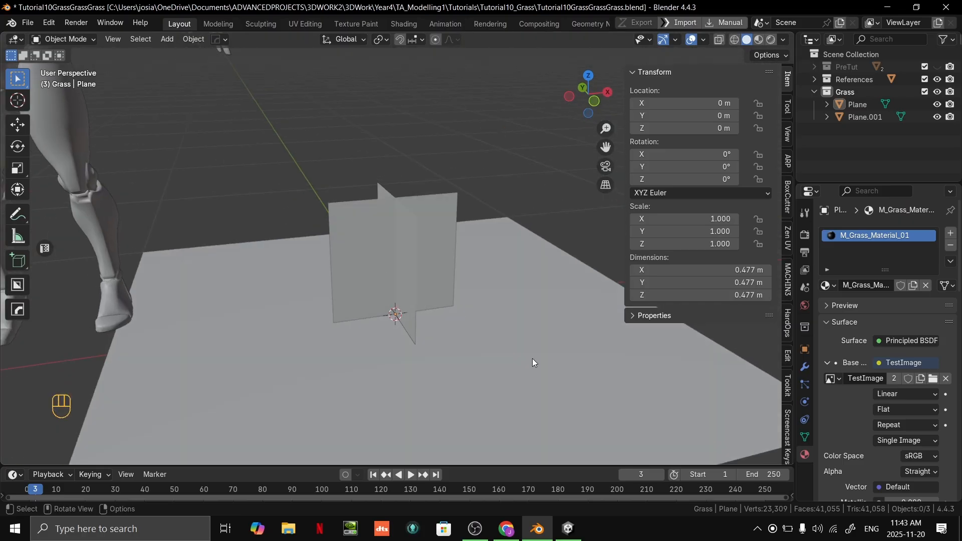
- Raise the ground plane along Z to about 0.098 m above the origin
click(532, 359)
mouse_move(503, 306)
middle_down()
mouse_move(476, 291)
mouse_move(510, 310)
mouse_move(503, 319)
middle_up()
scroll(510, 310, down, 3)
key(g)
key(z)
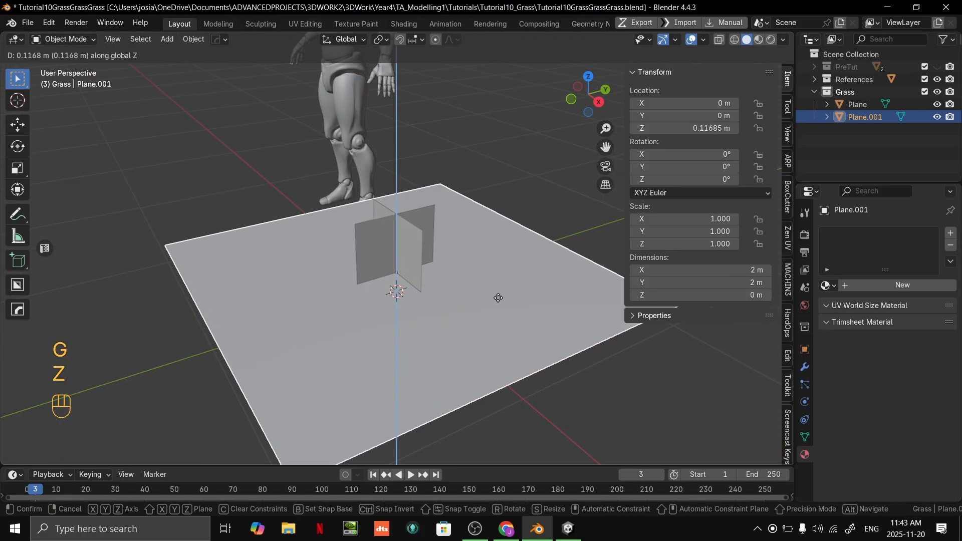
click(498, 300)
scroll(602, 353, up, 2)
scroll(600, 349, down, 3)
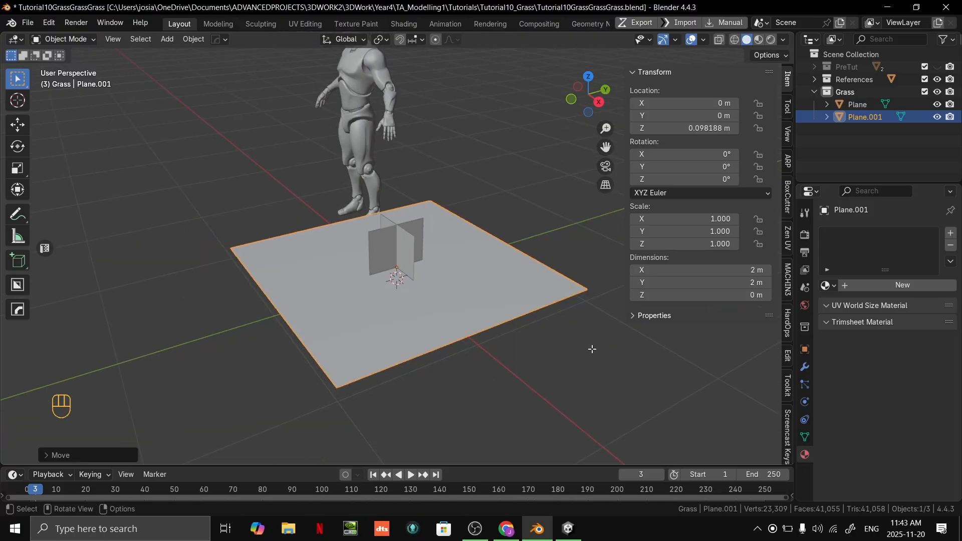
- Scale the whole mesh of the horizontal plane down to about 0.21 of its size in Edit Mode
key(Tab)
key(a)
key(s)
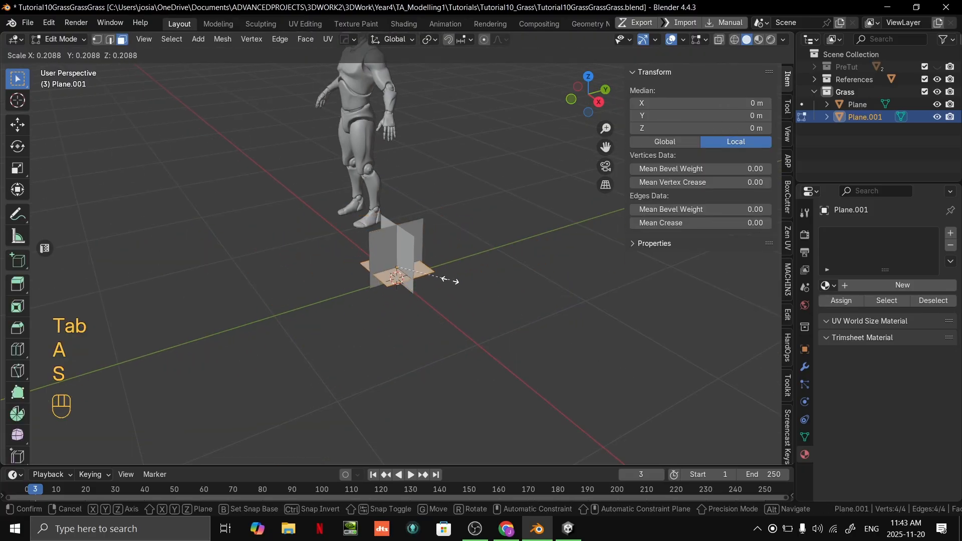
click(457, 285)
key(Tab)
- Move the small horizontal plane up along Z to about 0.185 m, partway up the crossed planes
scroll(458, 288, up, 4)
mouse_move(458, 288)
middle_down()
mouse_move(419, 236)
mouse_move(555, 296)
mouse_move(457, 307)
middle_up()
key(g)
key(z)
click(419, 236)
- Enlarge the horizontal plane's mesh in Edit Mode to about 0.534 m square, and return to Object Mode
key(Tab)
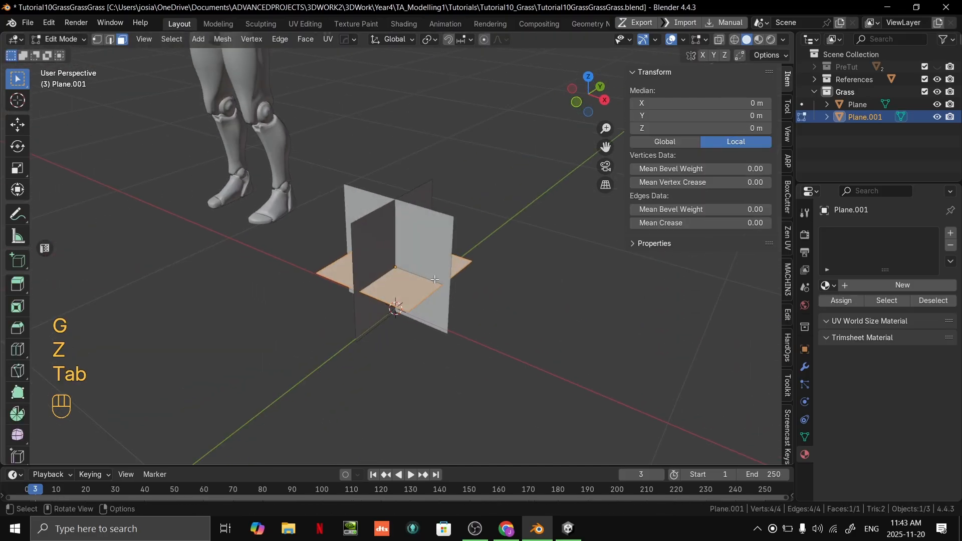
key(s)
click(470, 252)
key(Tab)
middle_drag(470, 252, 559, 261)
- Check which way the horizontal plane's normal faces from above and below with the Face Orientation overlay
click(784, 39)
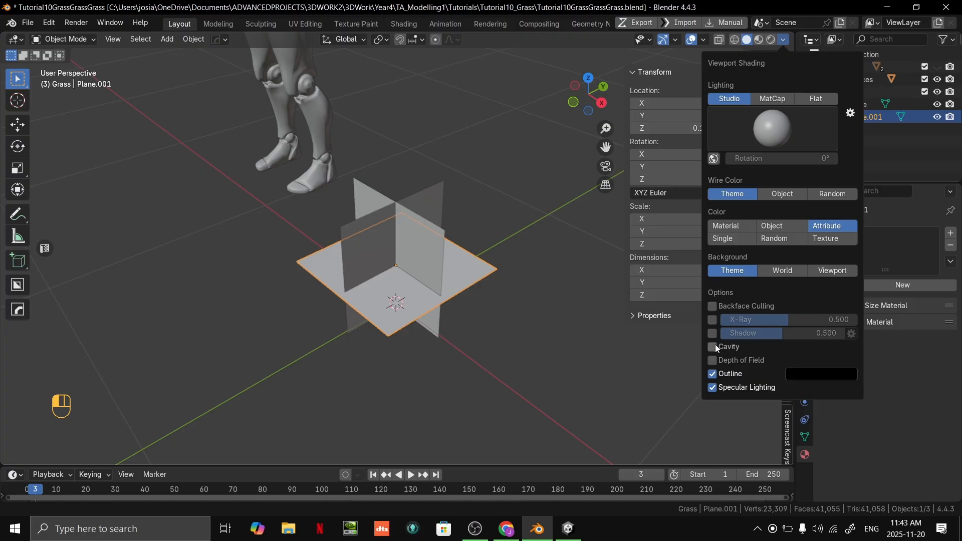
click(704, 38)
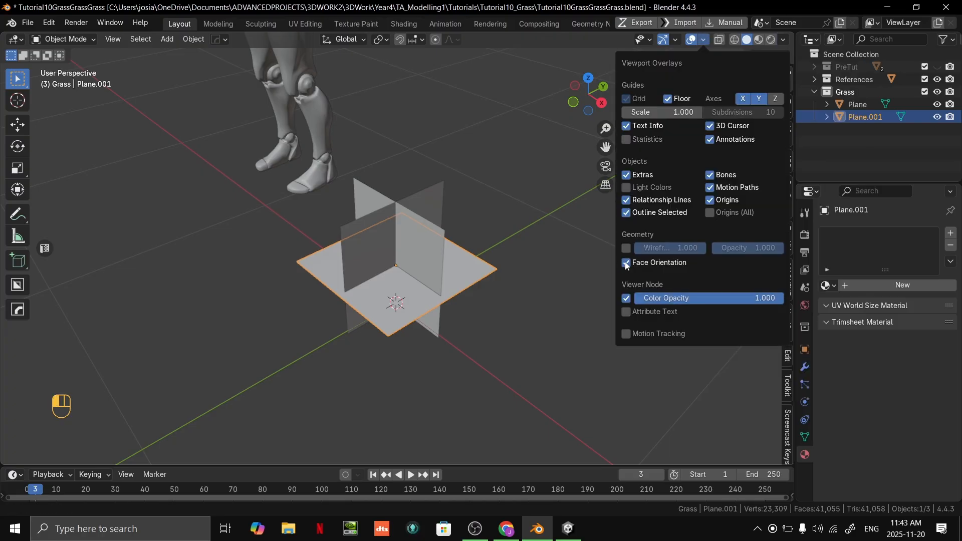
middle_drag(516, 256, 539, 156)
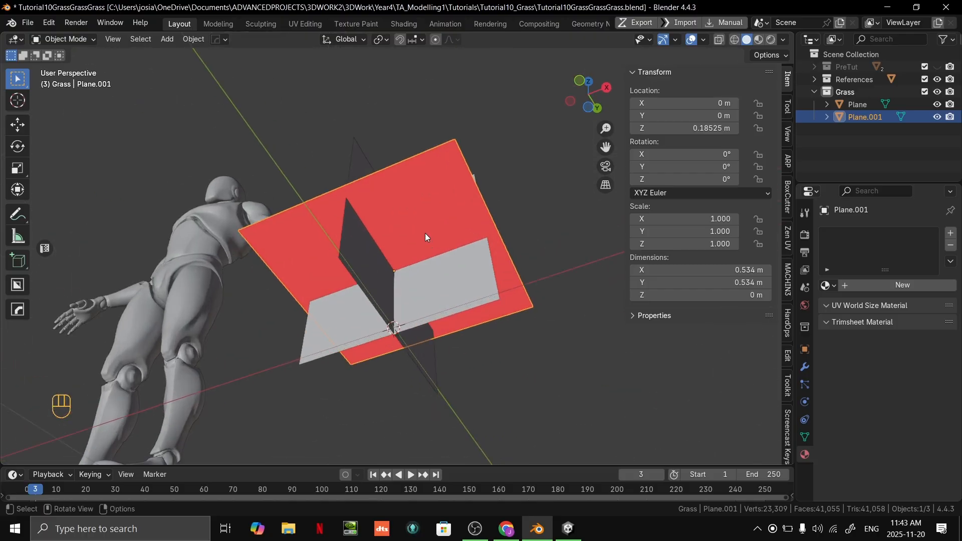
mouse_move(426, 235)
middle_down()
mouse_move(422, 303)
mouse_move(406, 335)
mouse_move(430, 267)
mouse_move(421, 245)
middle_up()
- Sketch an annotation arrow pointing straight up from the centre of the horizontal plane, and undo its strokes
click(18, 214)
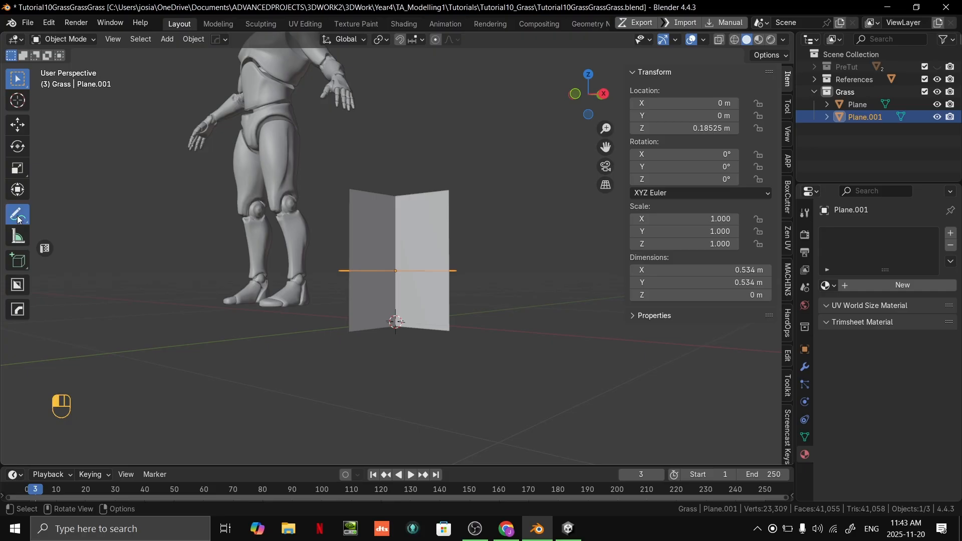
middle_drag(350, 241, 393, 263)
mouse_move(396, 269)
mouse_down()
mouse_move(401, 169)
mouse_move(389, 186)
mouse_move(402, 188)
mouse_up()
key(ctrl+z)
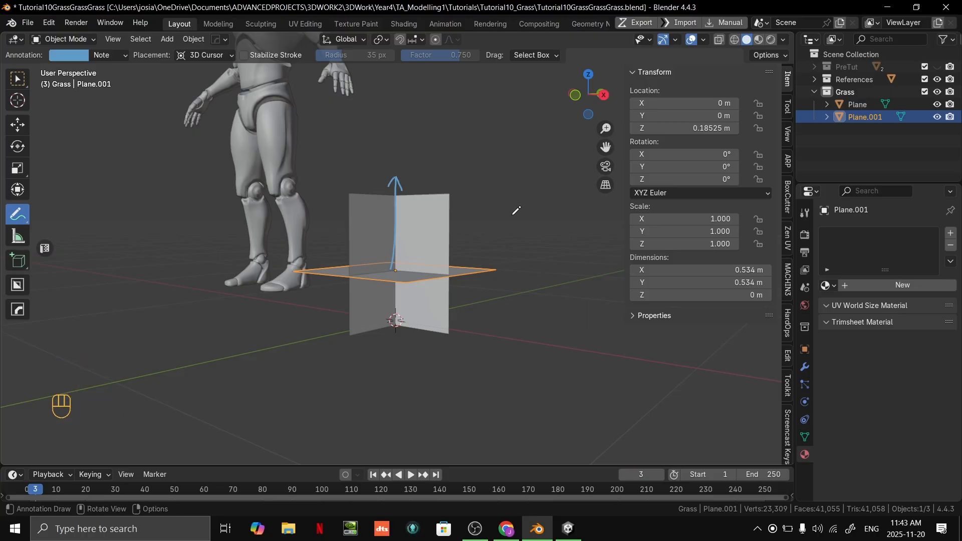
key(ctrl+z)
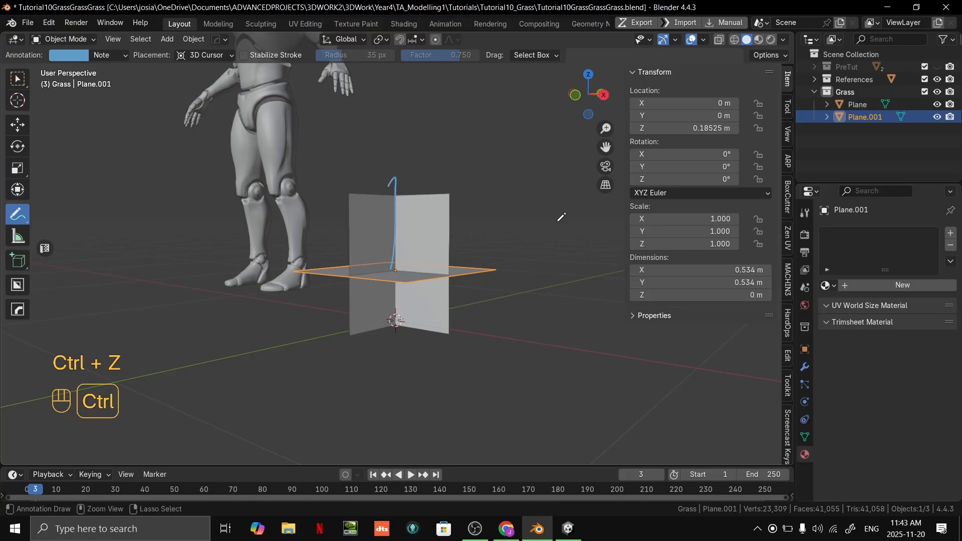
mouse_move(517, 210)
middle_down()
mouse_move(490, 251)
mouse_move(452, 249)
middle_up()
key(ctrl+z)
- Sketch annotation arrows pointing outward from the faces of the crossed planes, and undo all of them
drag(392, 247, 489, 247)
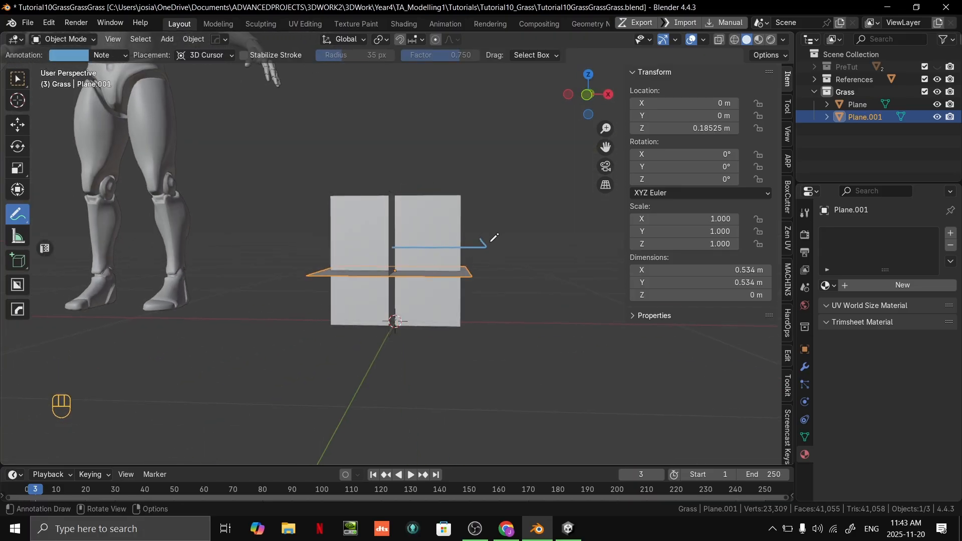
mouse_move(486, 257)
middle_down()
mouse_move(381, 290)
mouse_move(451, 251)
mouse_move(348, 223)
mouse_move(402, 245)
mouse_move(376, 306)
mouse_move(401, 378)
mouse_move(397, 301)
mouse_move(389, 337)
mouse_move(405, 343)
mouse_move(396, 300)
mouse_move(421, 306)
middle_up()
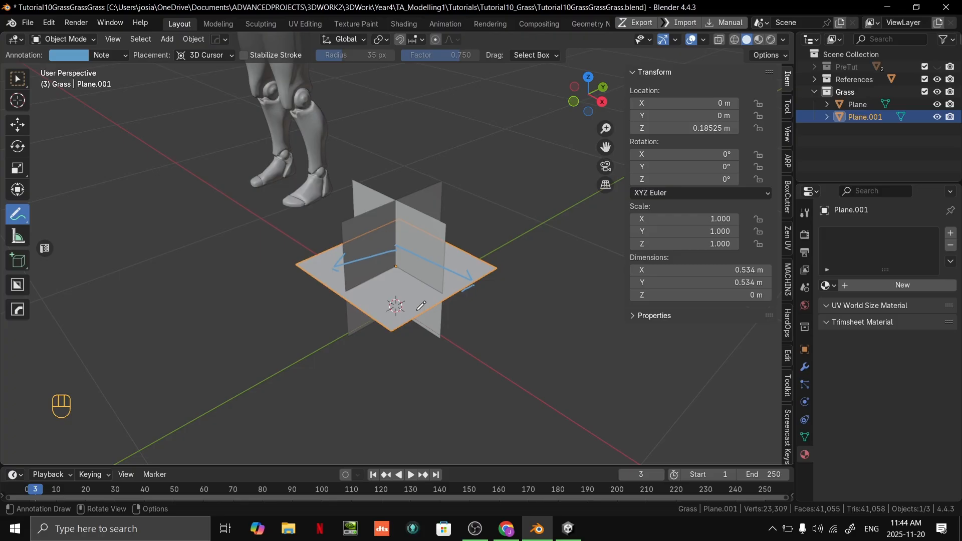
scroll(454, 258, up, 4)
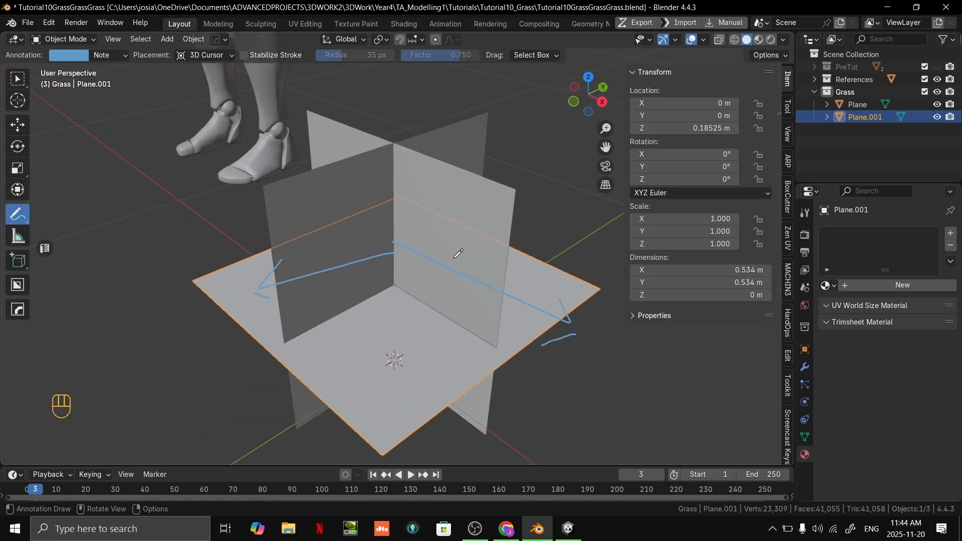
scroll(454, 257, down, 3)
mouse_move(453, 258)
middle_down()
mouse_move(478, 213)
mouse_move(406, 225)
middle_up()
key(ctrl+z)
key(ctrl+z)
key(ctrl+z)
key(ctrl+z)
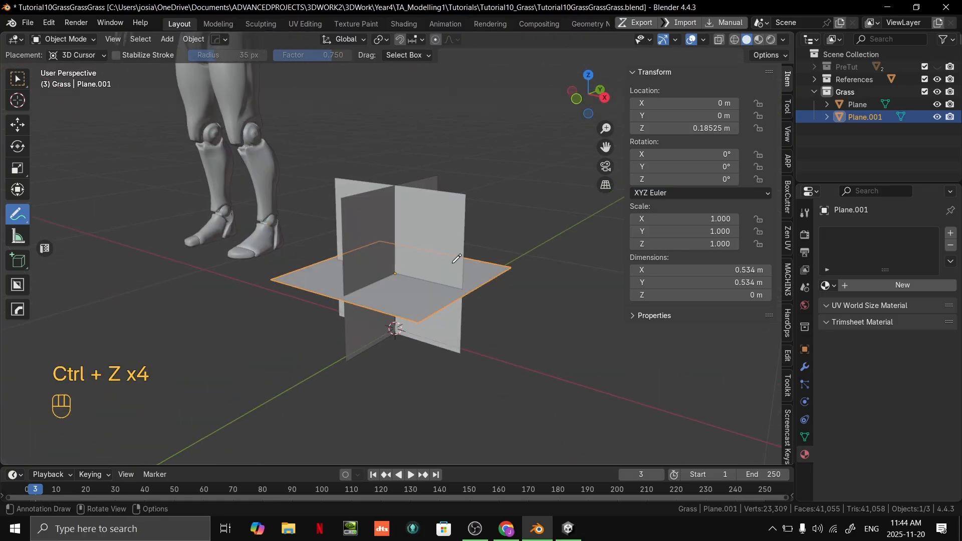
- Select the crossed grass planes with the Select tool and show their modifier settings
scroll(406, 226, up, 3)
scroll(405, 221, up, 1)
scroll(485, 272, down, 3)
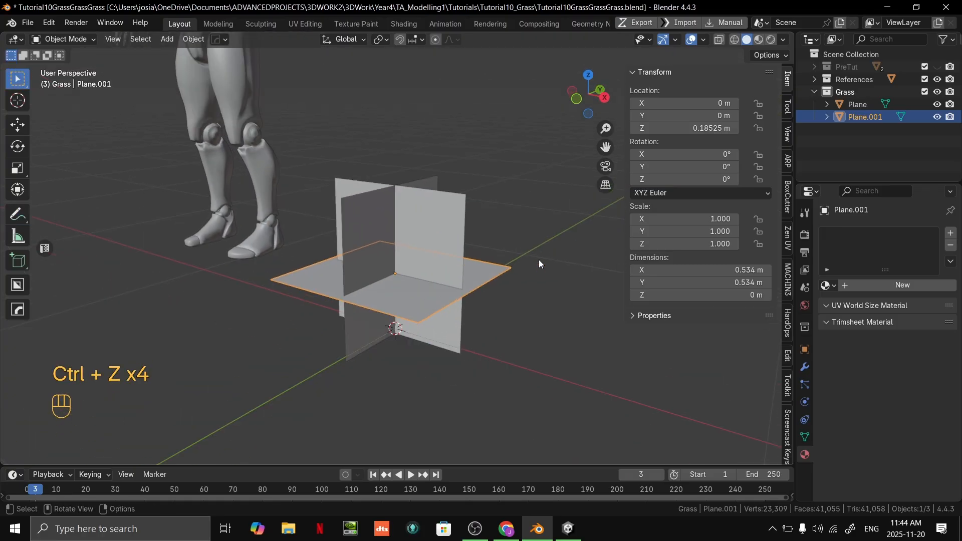
click(540, 260)
click(437, 294)
scroll(443, 292, up, 2)
click(455, 271)
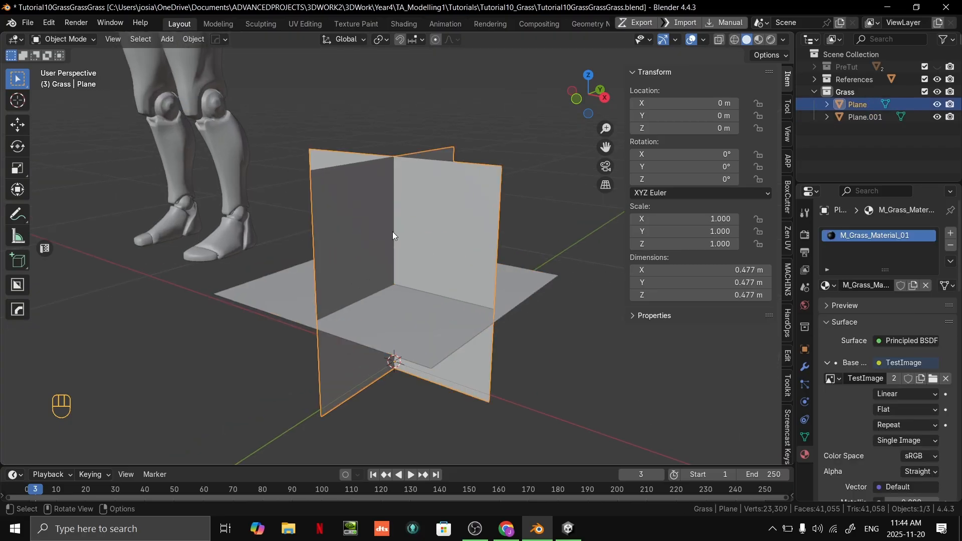
click(532, 227)
click(462, 267)
click(806, 368)
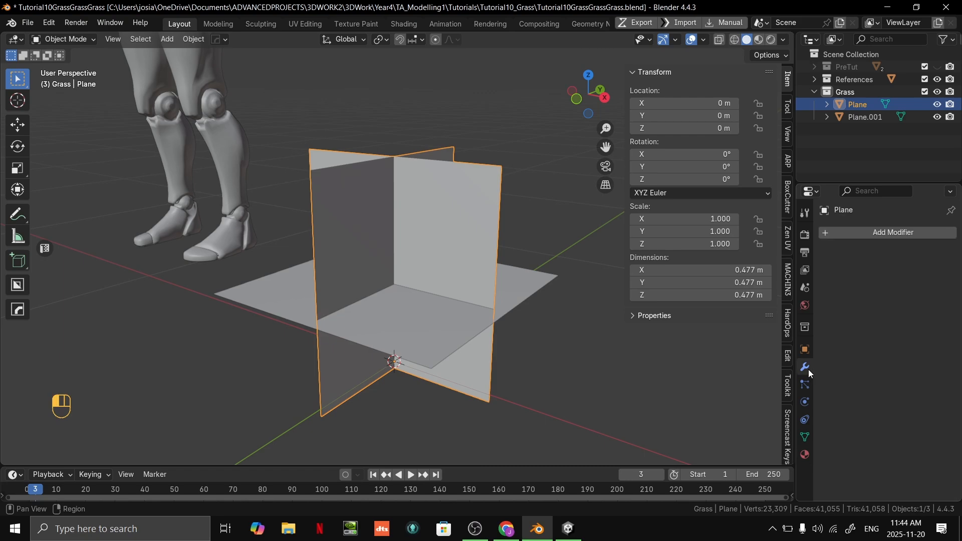
- Rename the crossed planes object as SM_Grass_Mesh_01
double_click(867, 103)
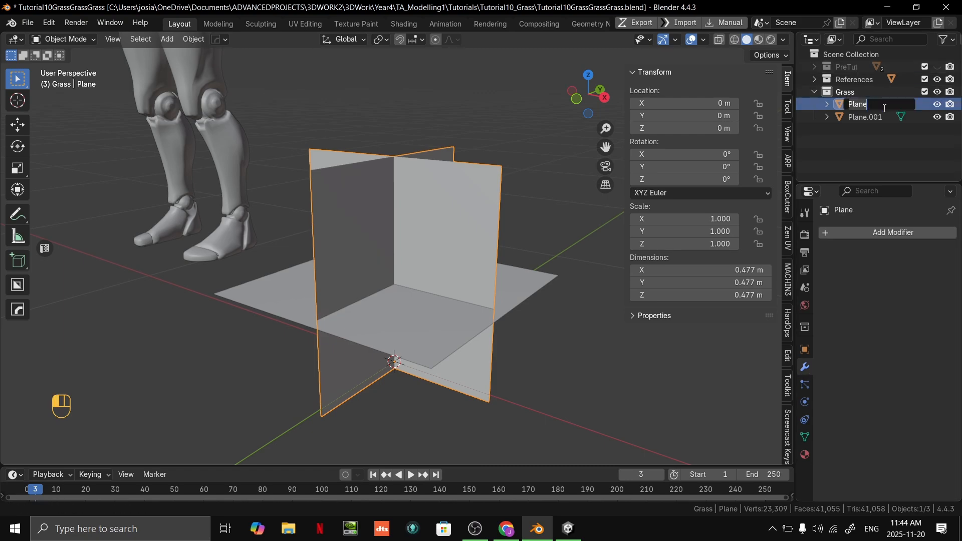
text(SM)G)
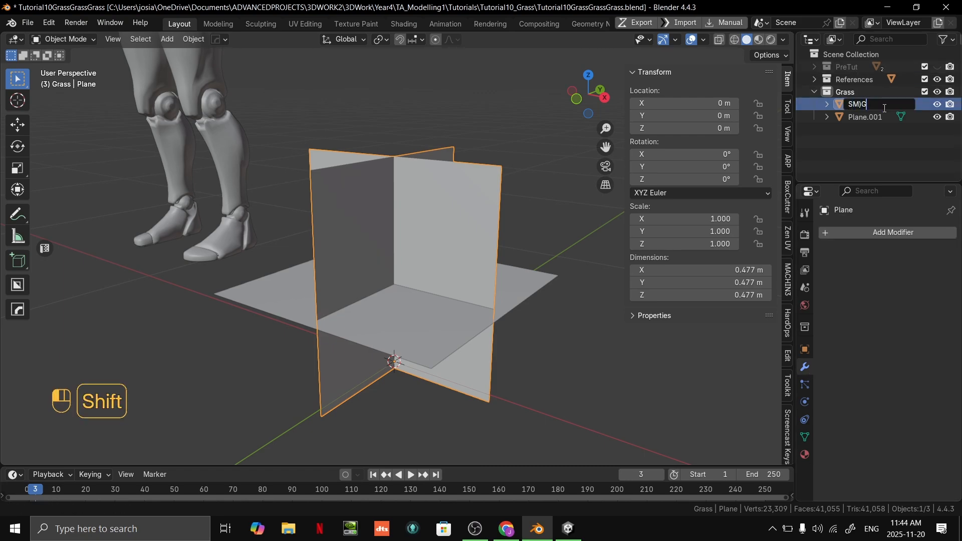
text(rass)
key(BackSpace)
key(BackSpace)
key(BackSpace)
key(BackSpace)
key(BackSpace)
key(BackSpace)
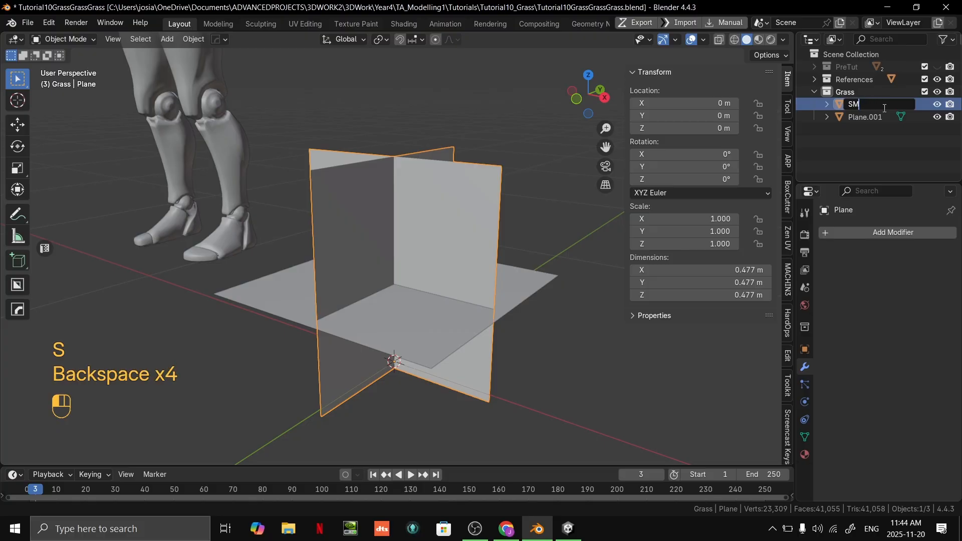
text(_Grass)
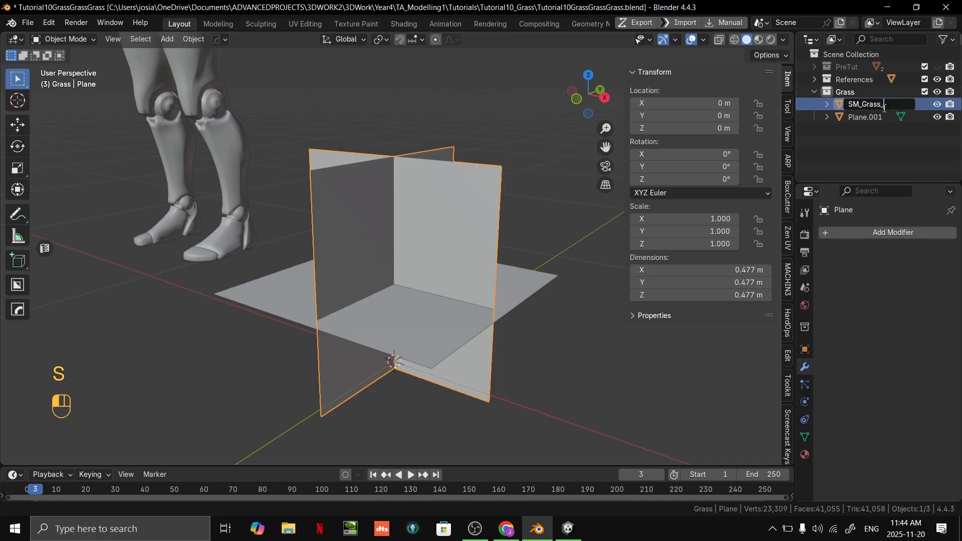
text(_)
text(Me)
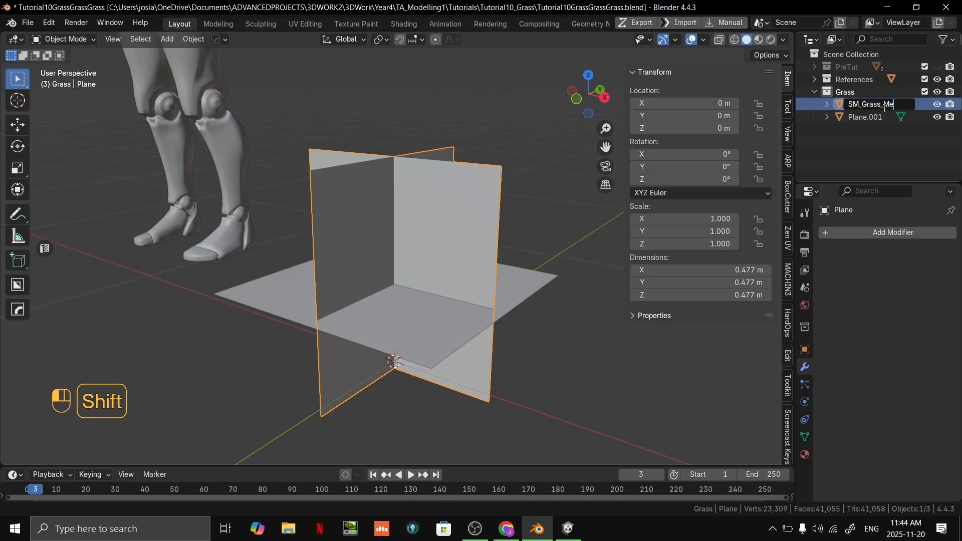
text(sh_01)
key(Return)
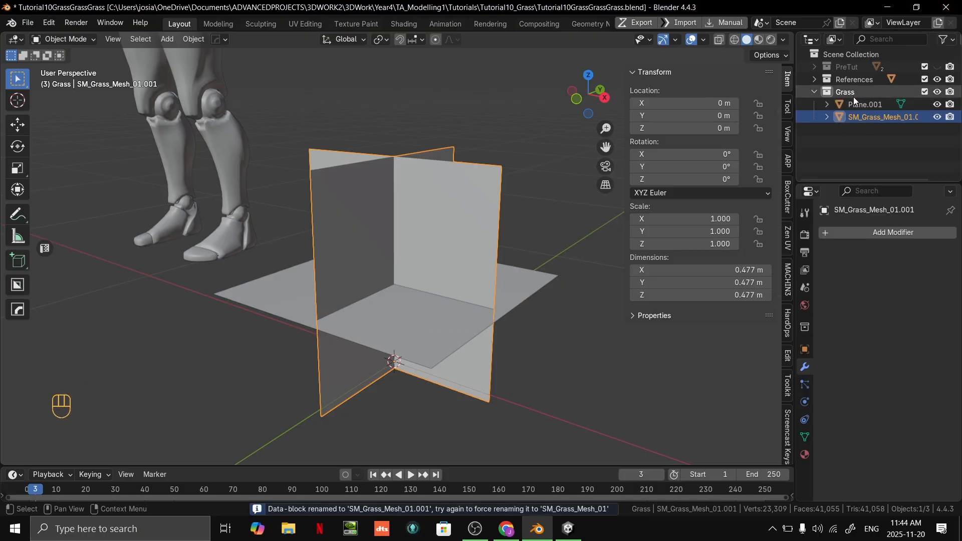
- Rename the horizontal plane as MD_Normal_01 and clear the selection
double_click(859, 104)
text(MD)
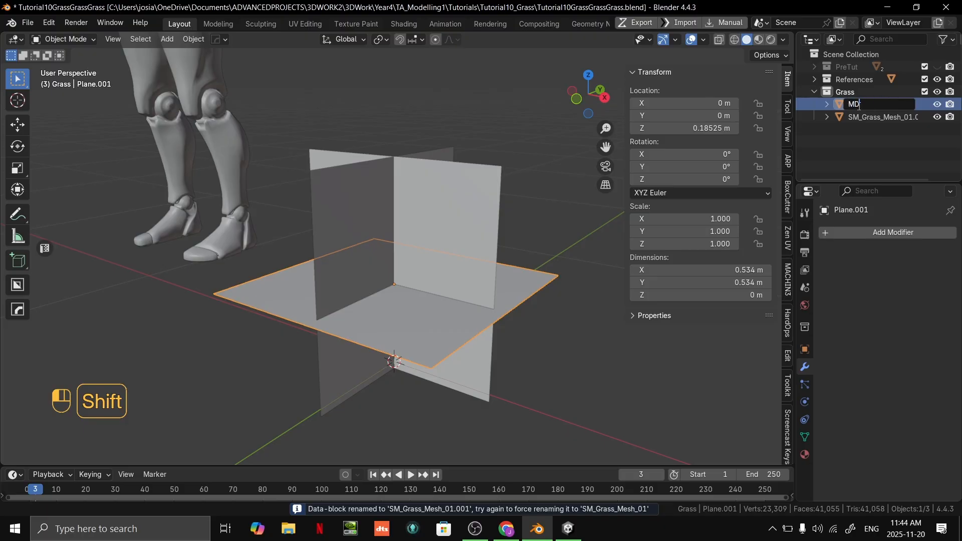
text(_Normal_01)
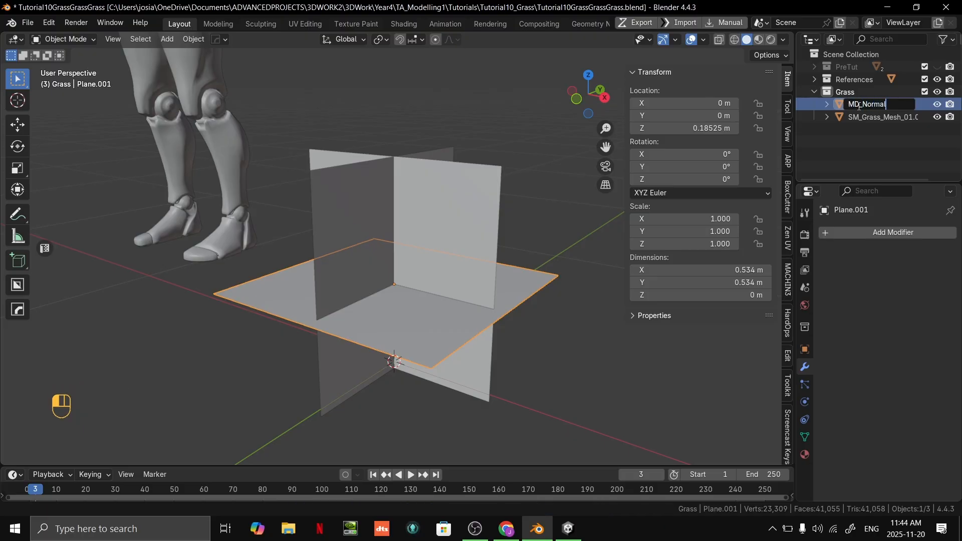
key(Return)
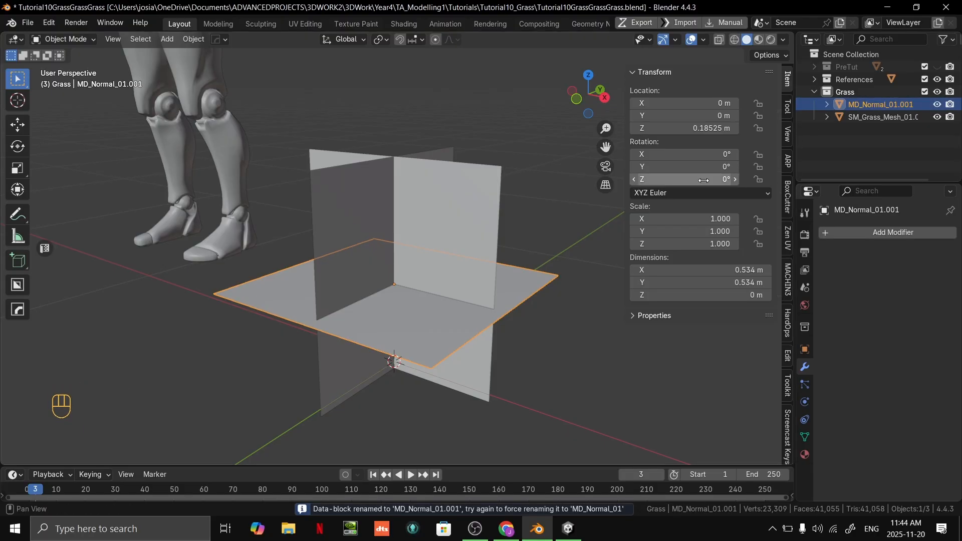
scroll(537, 326, down, 3)
click(540, 331)
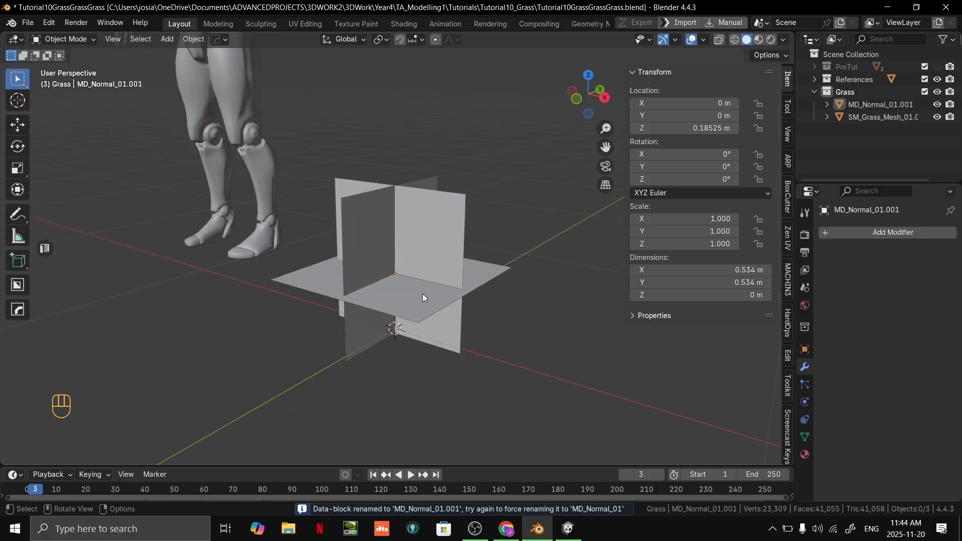
- Add a Data Transfer modifier to the crossed grass planes with the horizontal plane MD_Normal_01.001 as its source
click(434, 264)
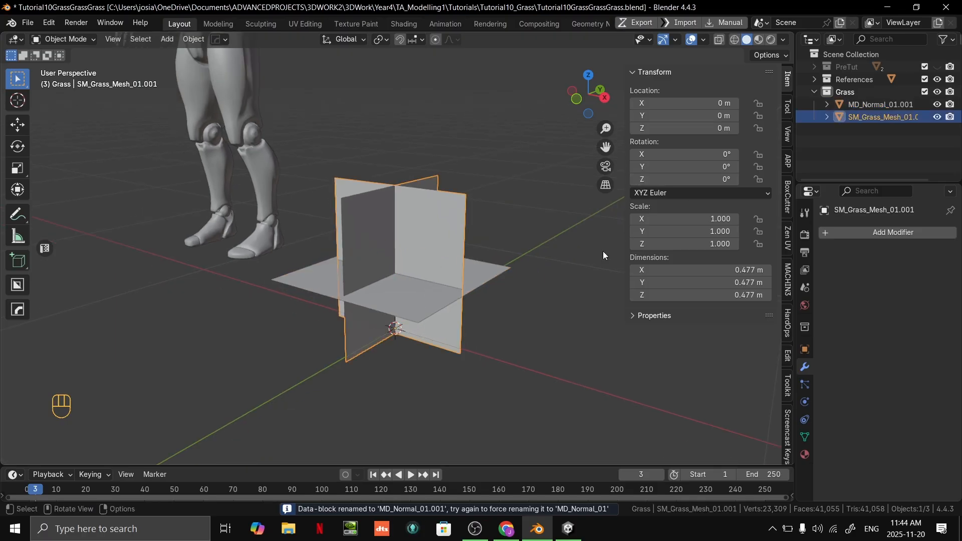
click(847, 233)
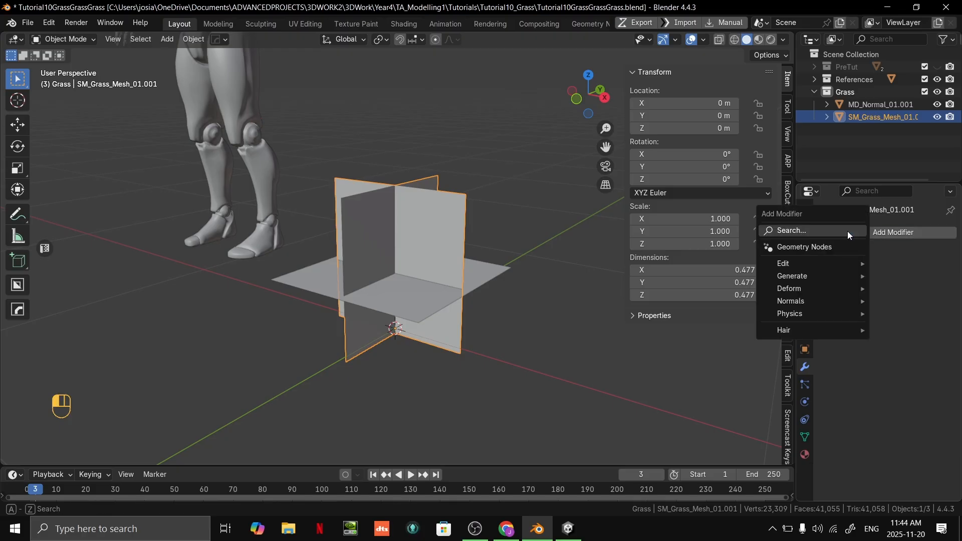
mouse_move(828, 261)
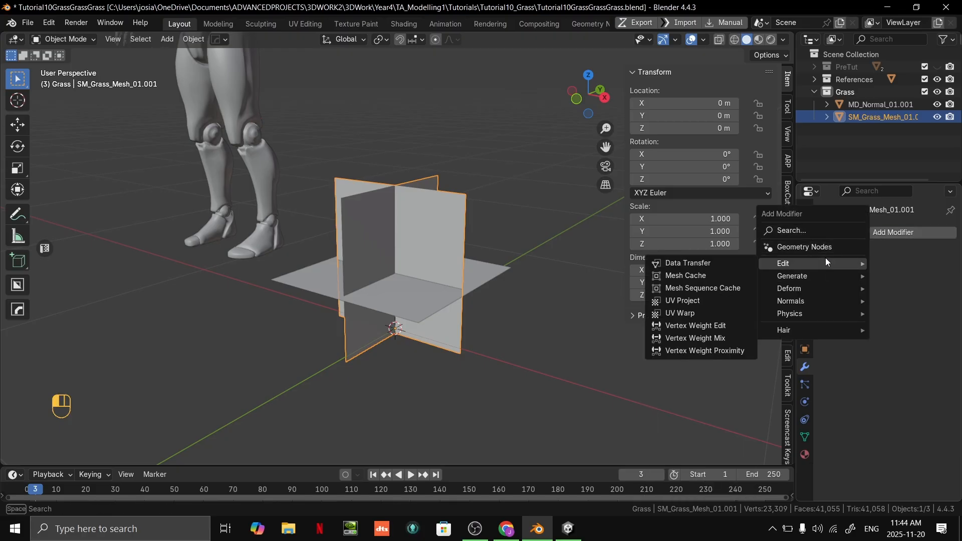
click(701, 263)
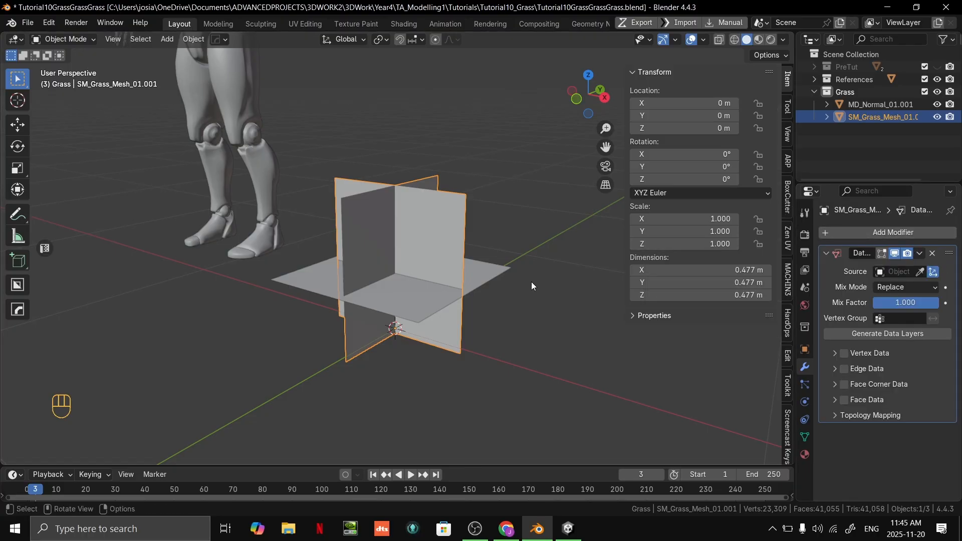
click(924, 271)
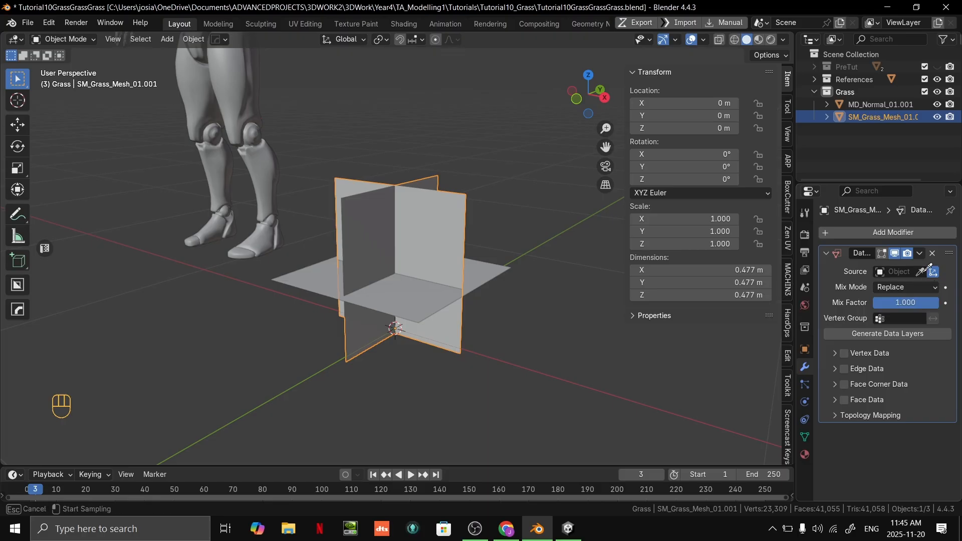
click(407, 291)
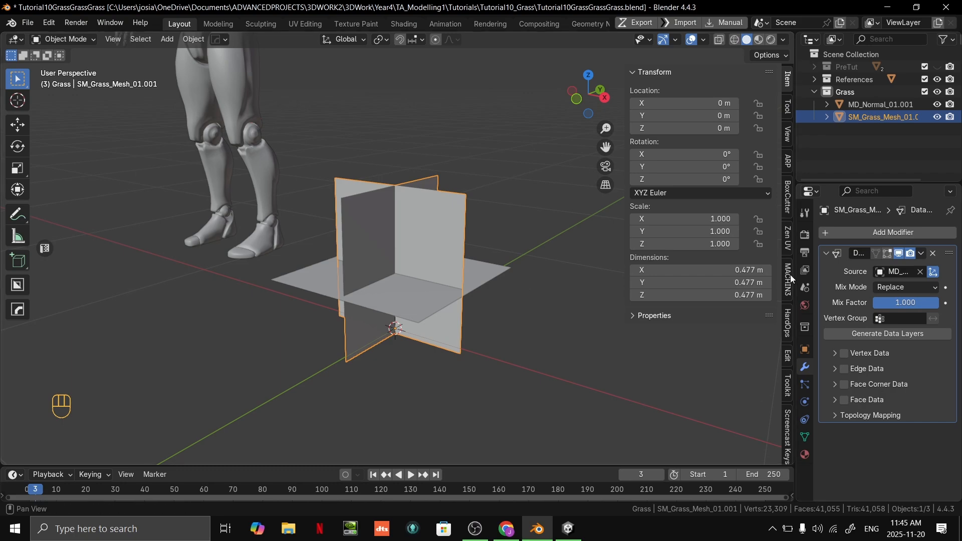
- Widen the Properties editor and re-pick the horizontal plane MD_Normal_01.001 as the Data Transfer source
drag(797, 270, 699, 269)
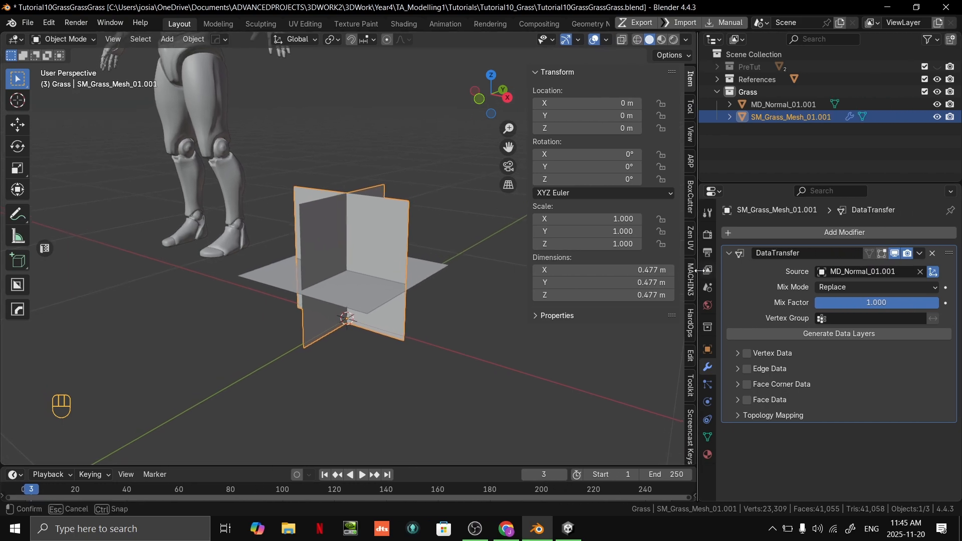
click(922, 272)
click(922, 272)
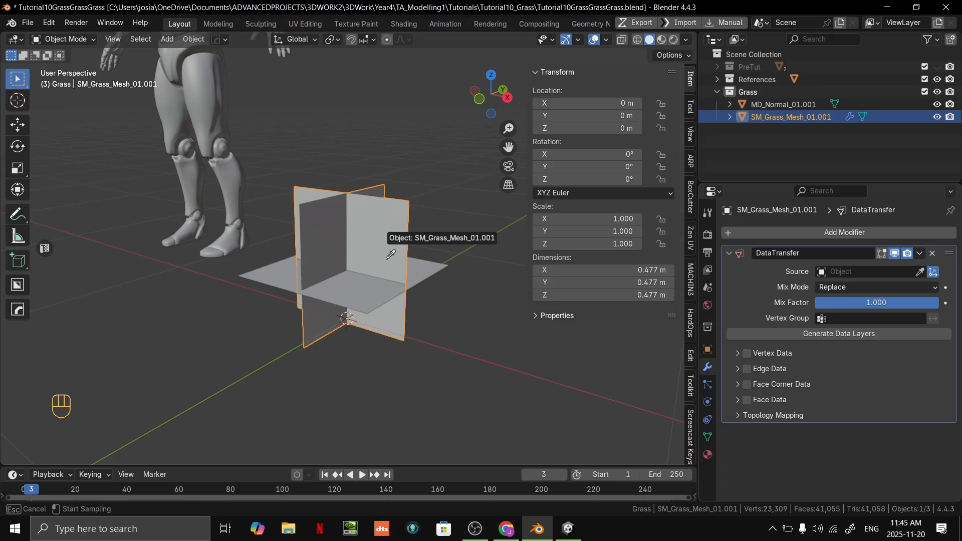
click(374, 284)
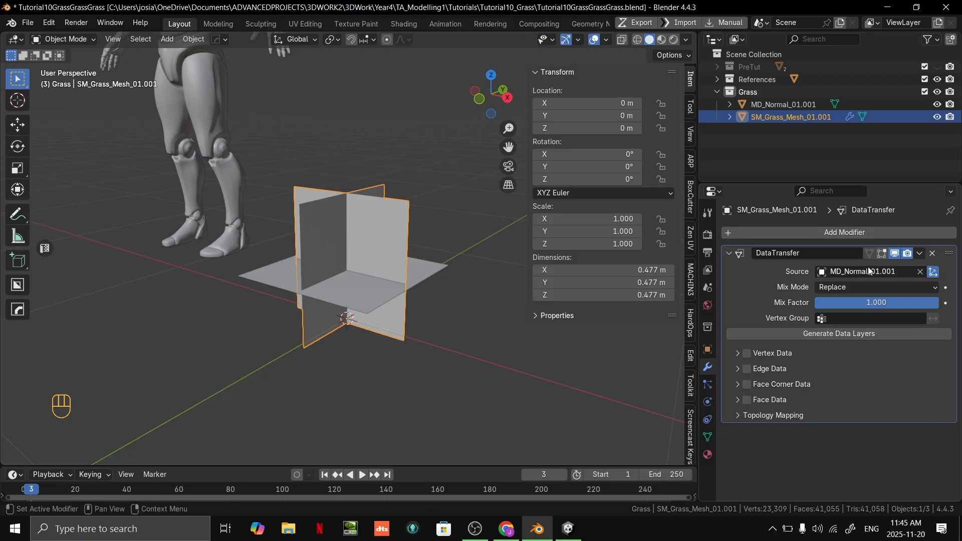
- Enable Face Corner Data in the Data Transfer modifier and set it to transfer Custom Normals
click(747, 385)
click(738, 385)
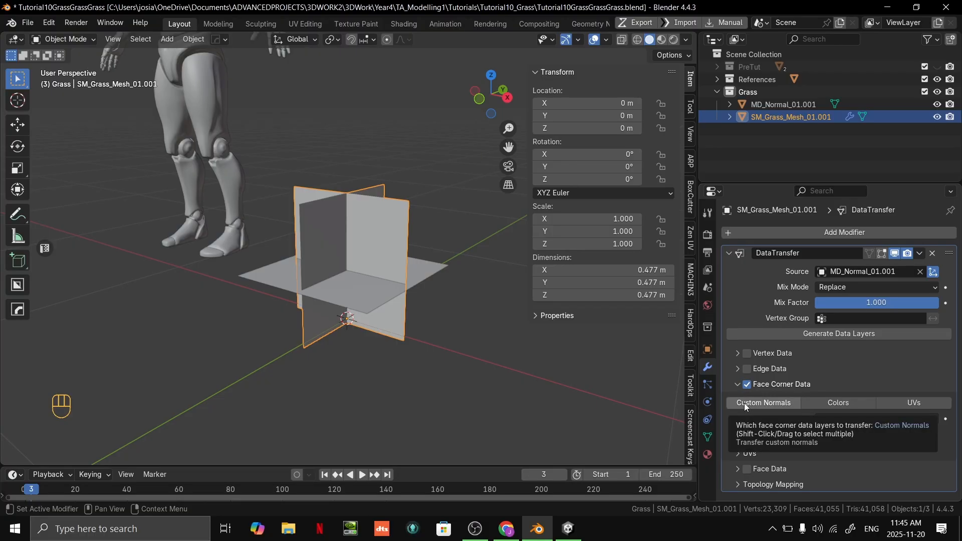
click(737, 386)
click(737, 386)
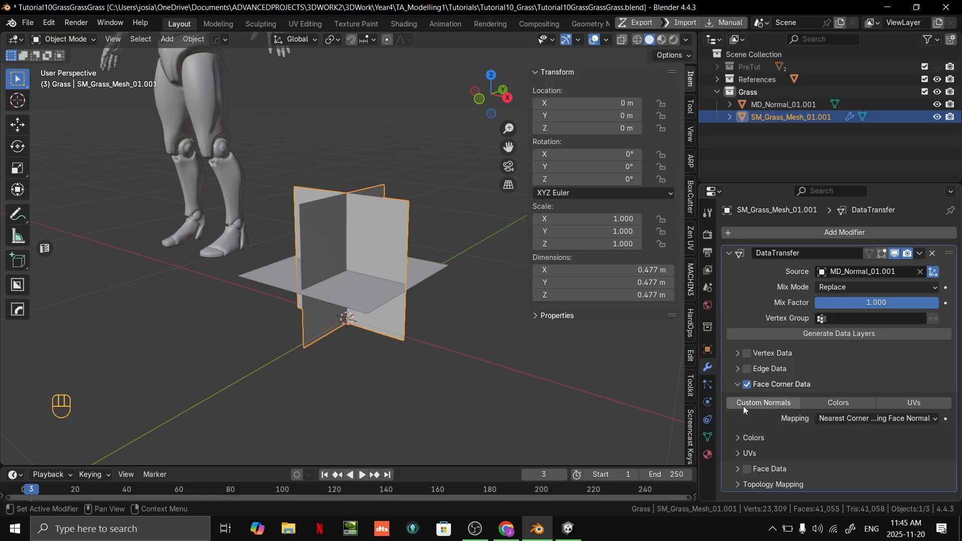
click(744, 404)
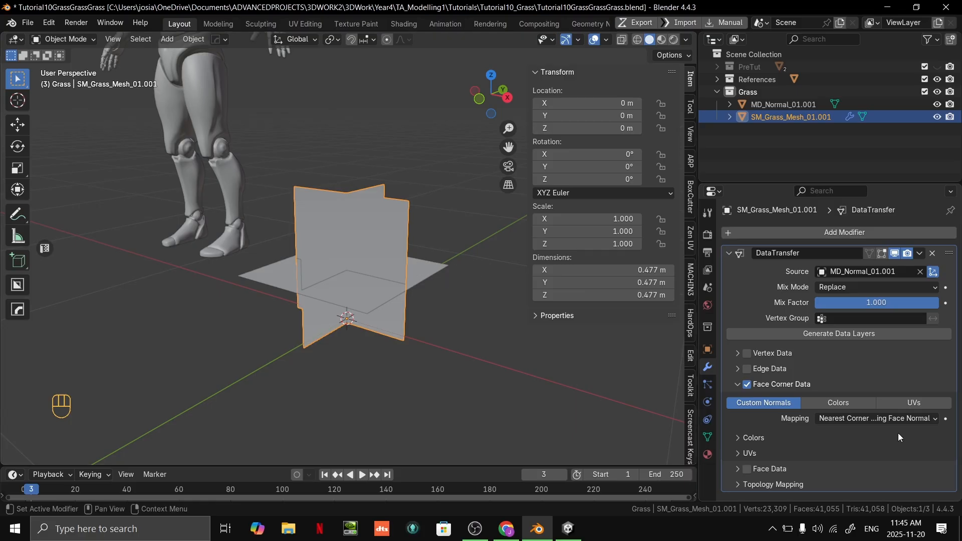
- Alternate the face corner transfer between Colors and Custom Normals to compare the shading, ending on Custom Normals
click(846, 405)
click(768, 404)
click(819, 404)
click(768, 406)
click(816, 407)
click(768, 406)
click(831, 404)
click(775, 405)
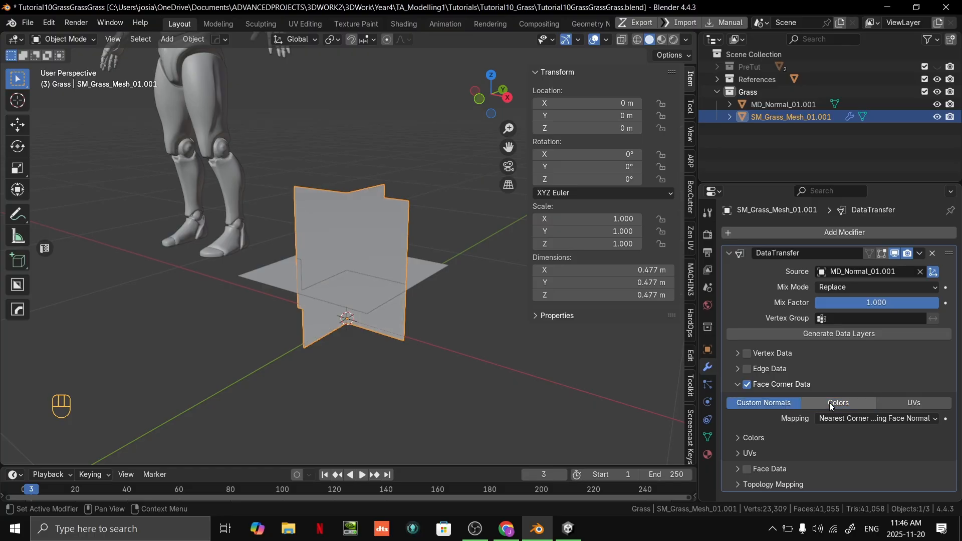
- Try rotating the horizontal plane freely, cancel the rotation and reselect the crossed grass planes
scroll(474, 366, up, 2)
middle_drag(470, 365, 431, 374)
middle_drag(383, 271, 348, 302)
click(610, 41)
click(533, 262)
click(348, 303)
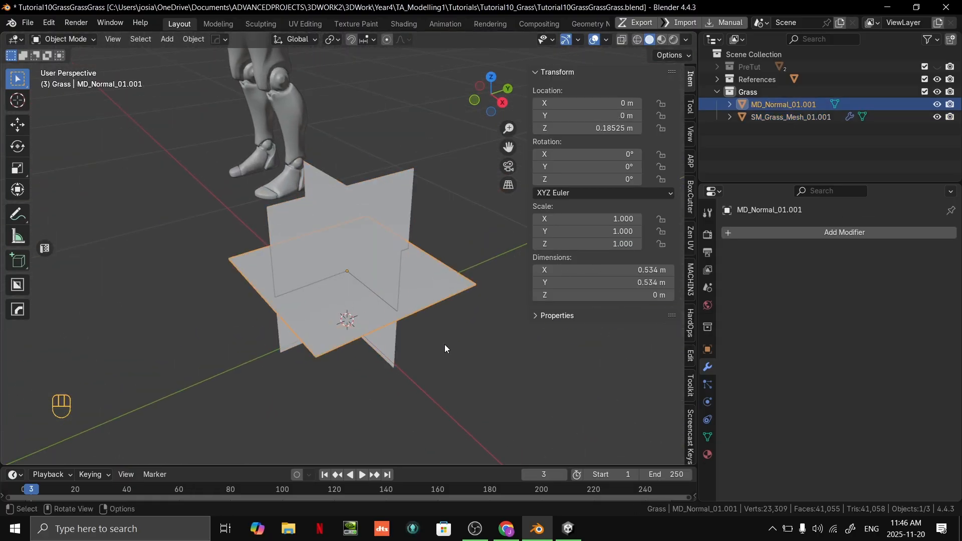
key(r)
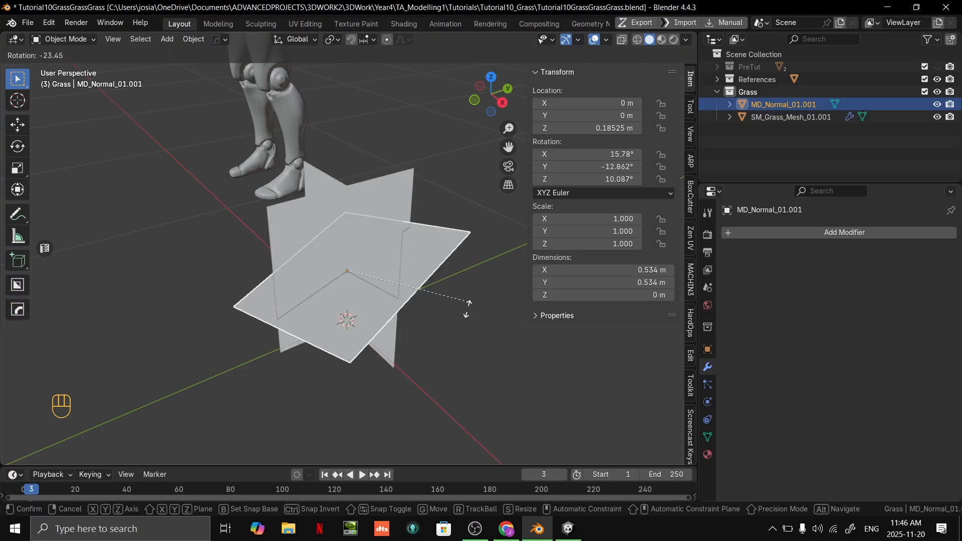
right_click(396, 216)
click(387, 215)
middle_drag(419, 306, 433, 294)
- Review the Data Transfer entry among the edit modifiers, then clear the modifier's source and re-pick the horizontal plane
click(818, 232)
mouse_move(819, 227)
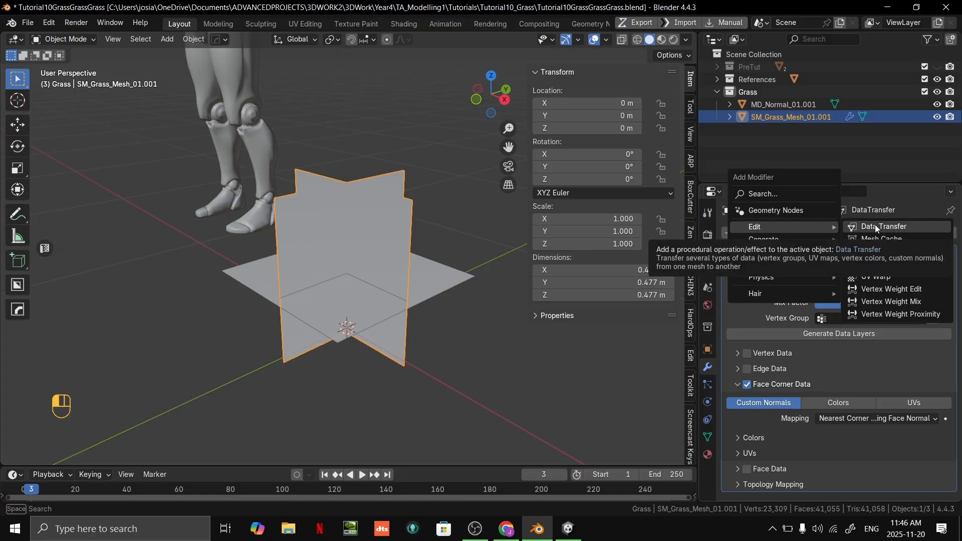
click(764, 311)
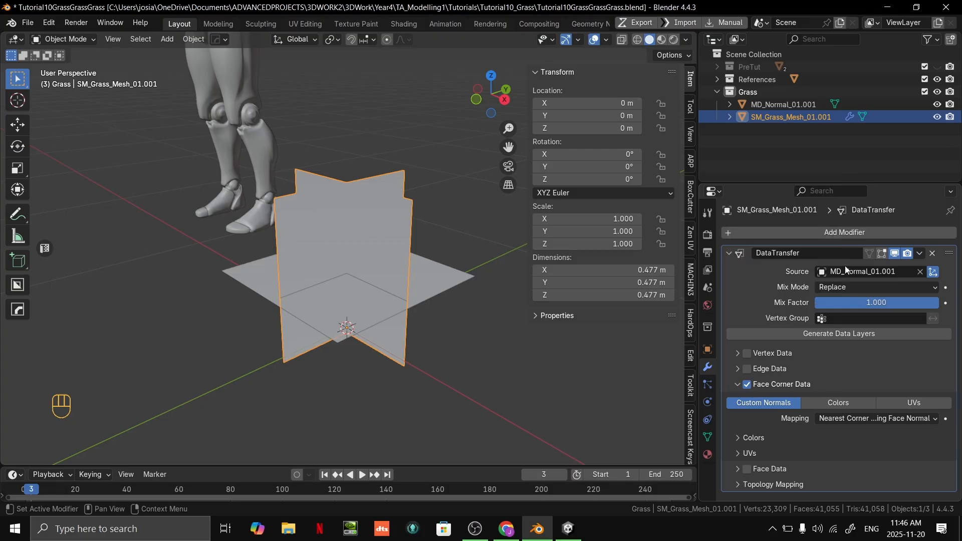
click(920, 272)
click(919, 272)
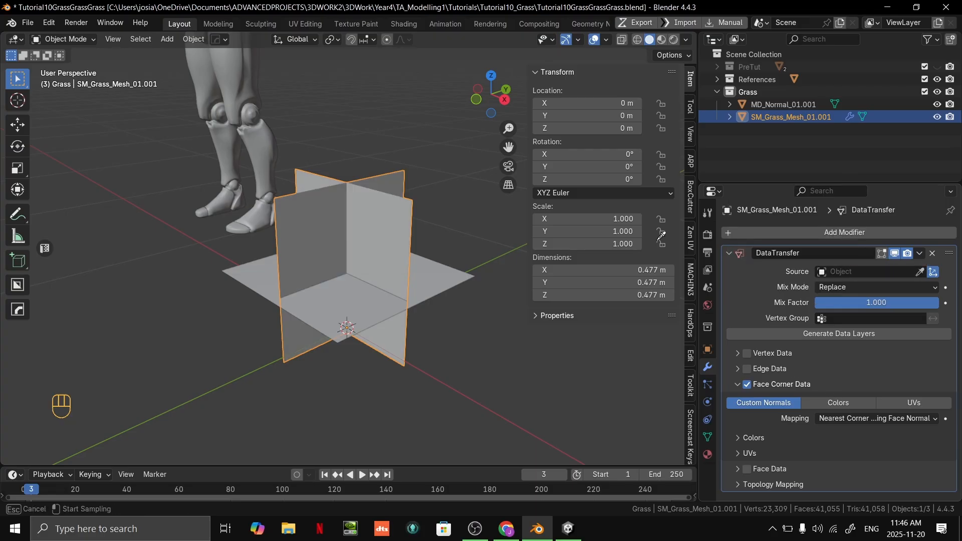
click(351, 304)
- Try moving the horizontal plane, cancel the move and reselect the crossed grass planes
right_click(343, 300)
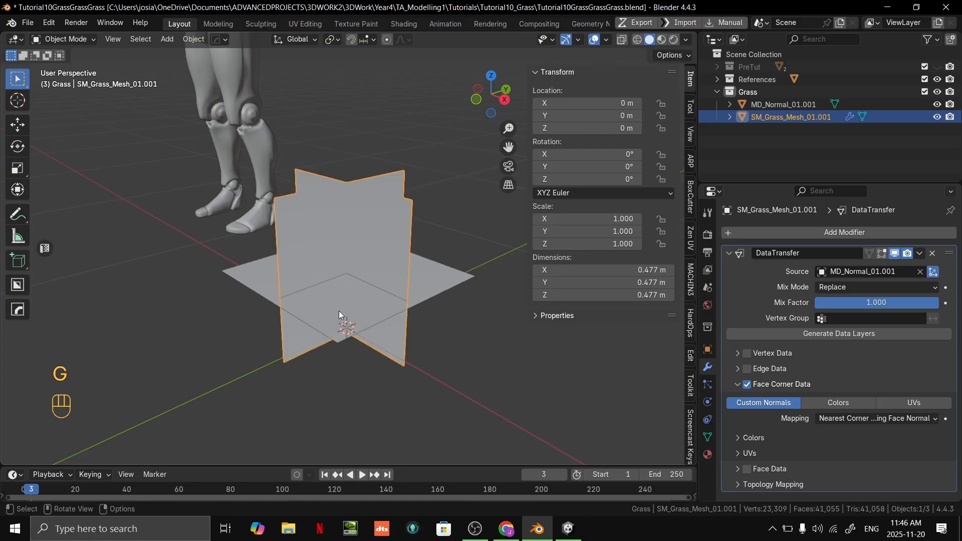
click(338, 311)
key(g)
right_click(349, 285)
click(404, 262)
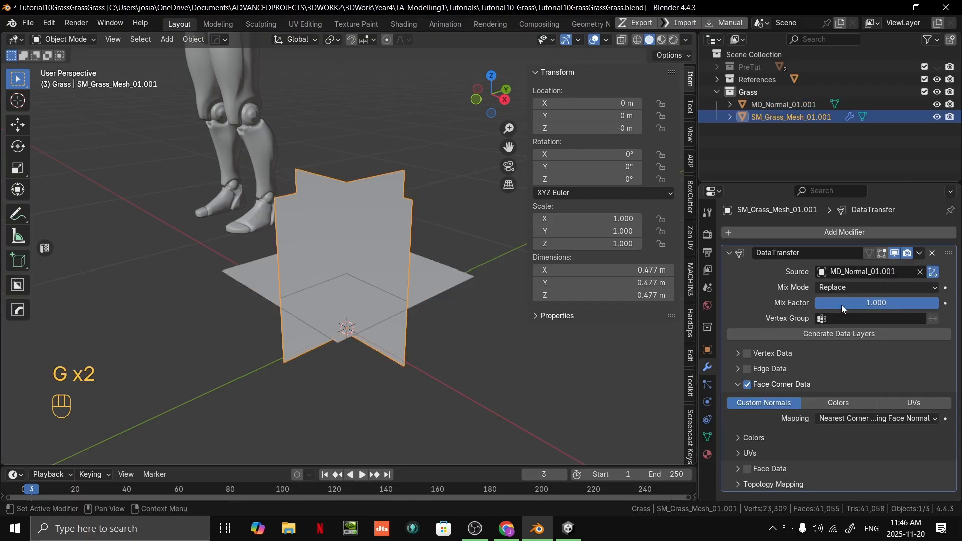
- Toggle Face Corner Data off and on with Custom Normals active and inspect the grass shading from several angles
click(746, 387)
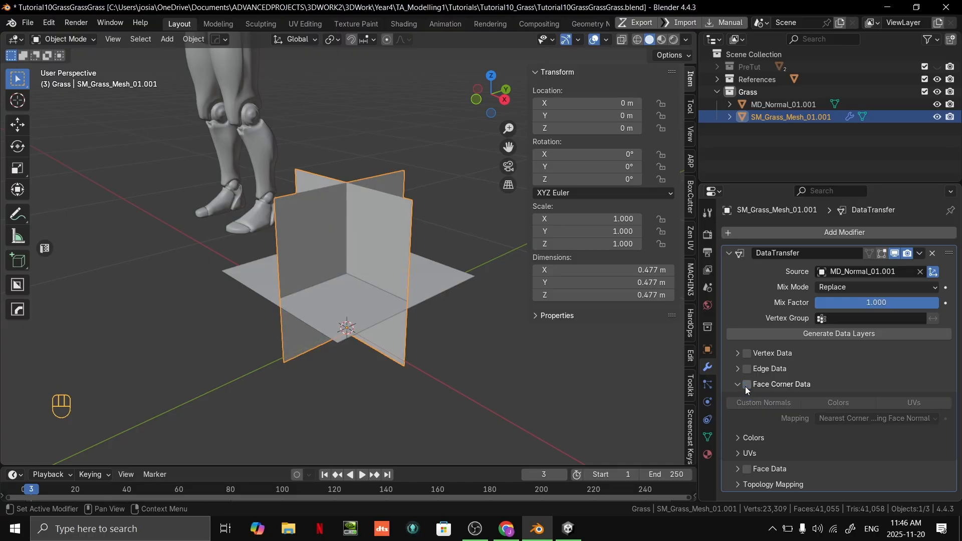
click(745, 386)
click(755, 404)
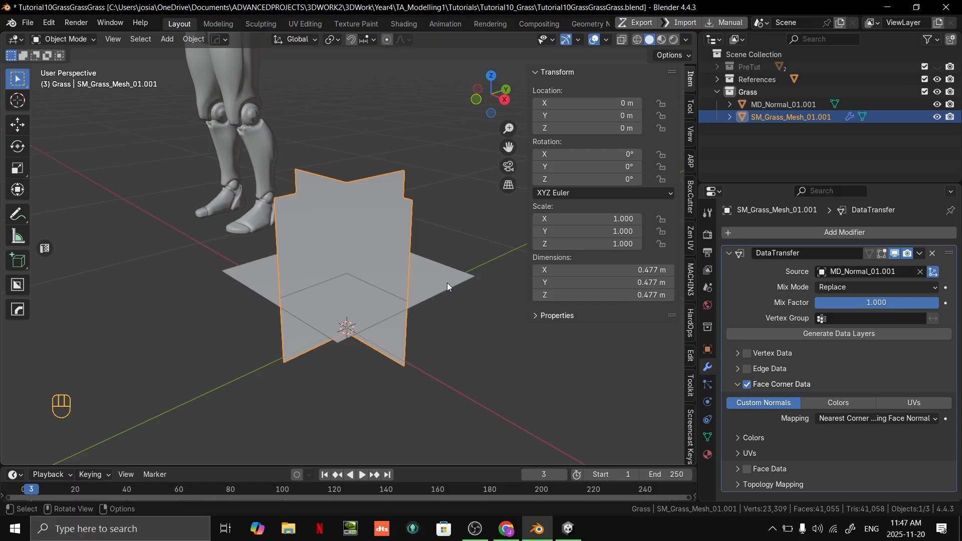
middle_drag(258, 326, 497, 407)
drag(497, 407, 425, 345)
click(412, 256)
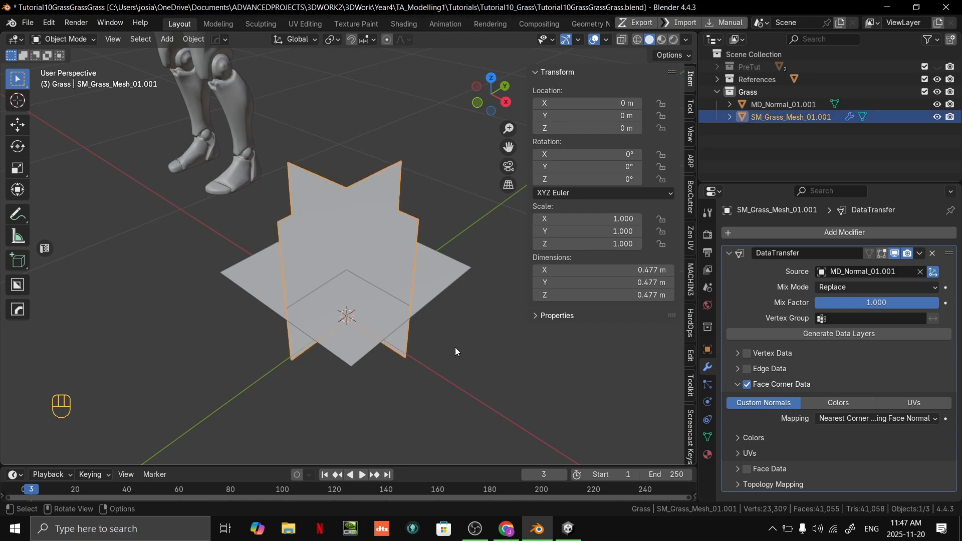
middle_drag(455, 332, 474, 305)
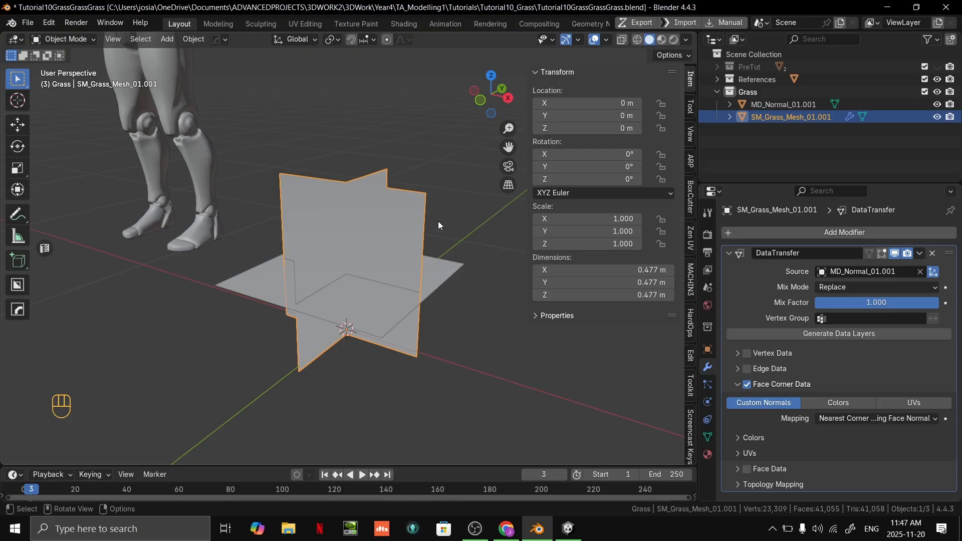
middle_drag(396, 234, 430, 196)
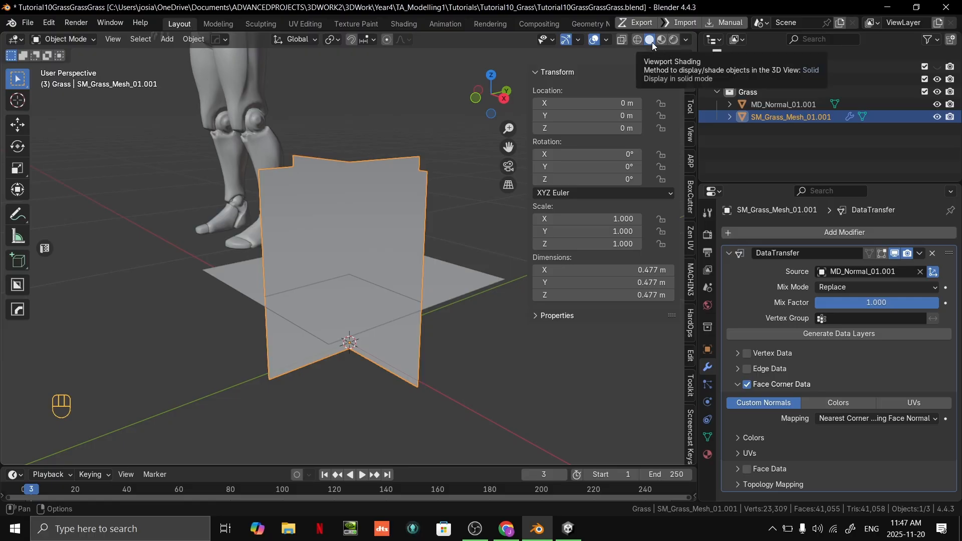
- Compare the Material and Attribute color types in the solid viewport shading, ending on Attribute
click(687, 40)
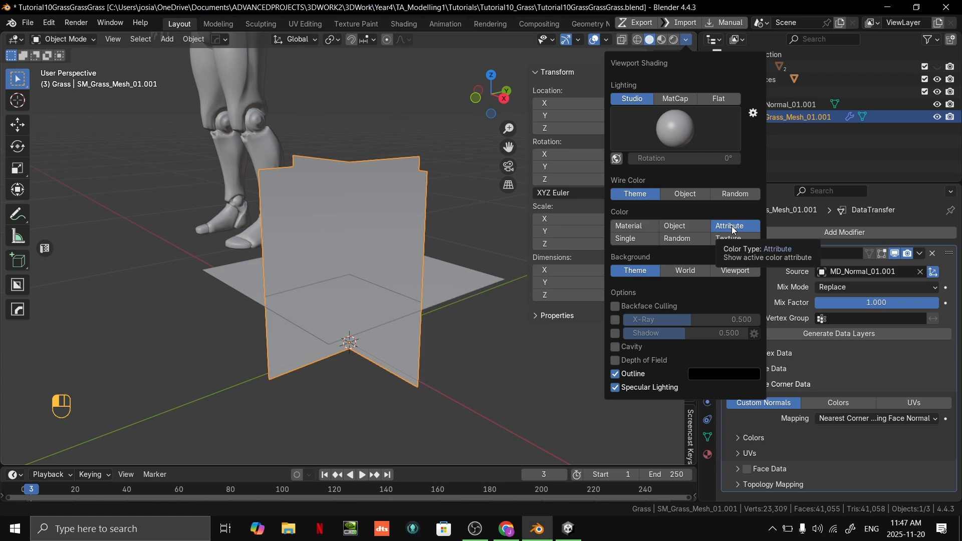
click(628, 226)
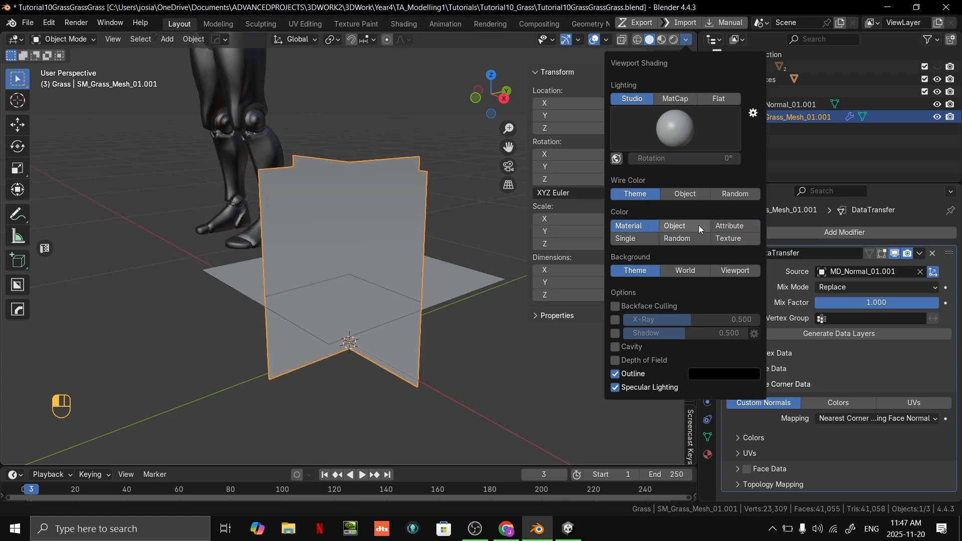
click(728, 226)
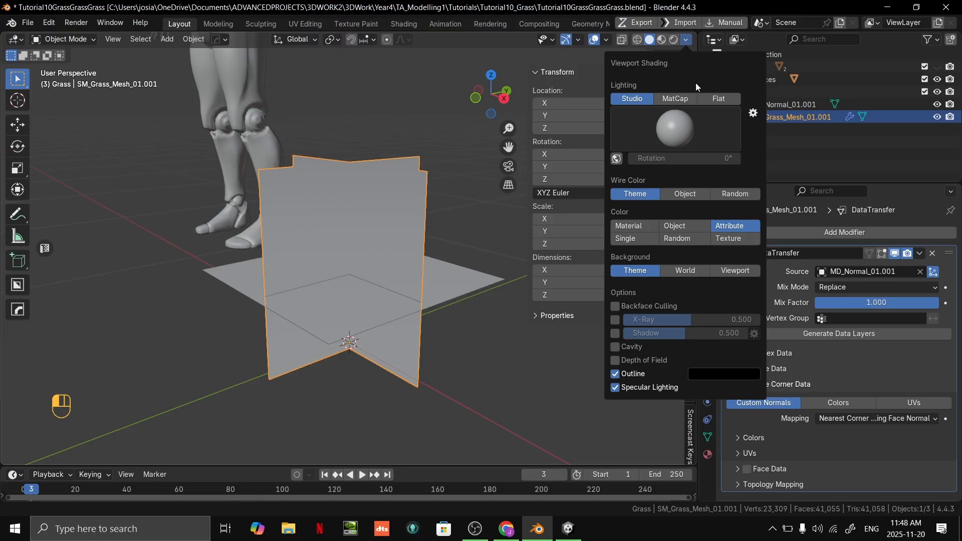
click(651, 39)
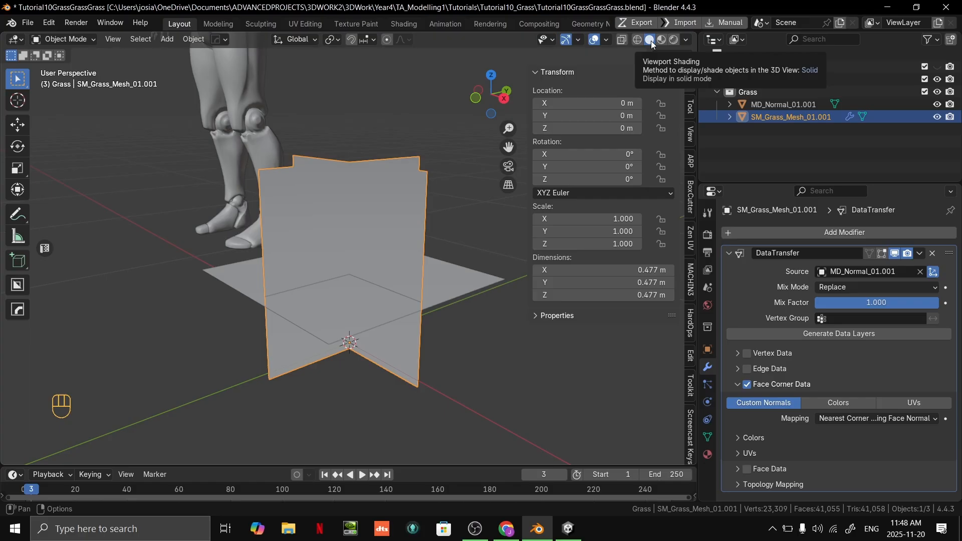
- Compare the grass planes in Material Preview and Solid shading, return to Solid and check its shading options
click(662, 40)
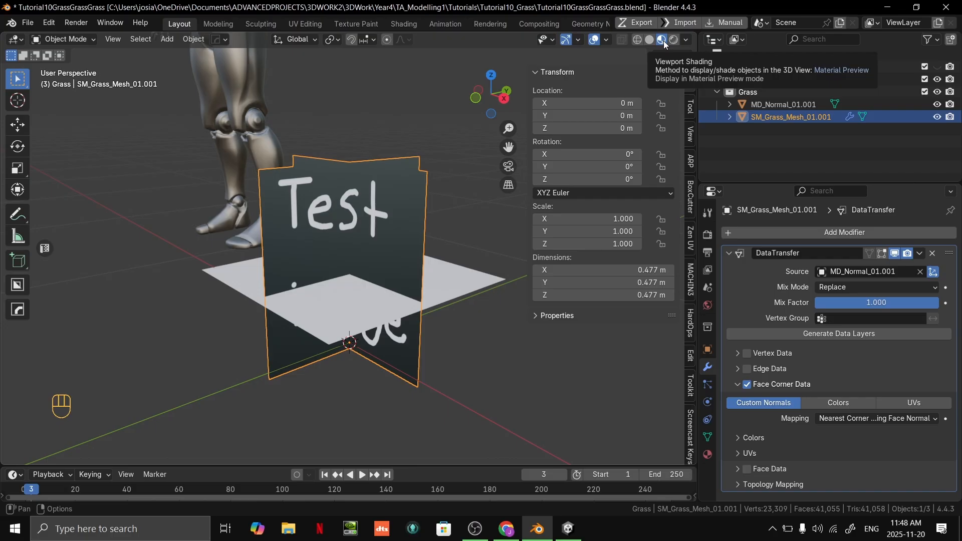
middle_drag(411, 216, 303, 213)
click(650, 40)
middle_drag(452, 146, 342, 209)
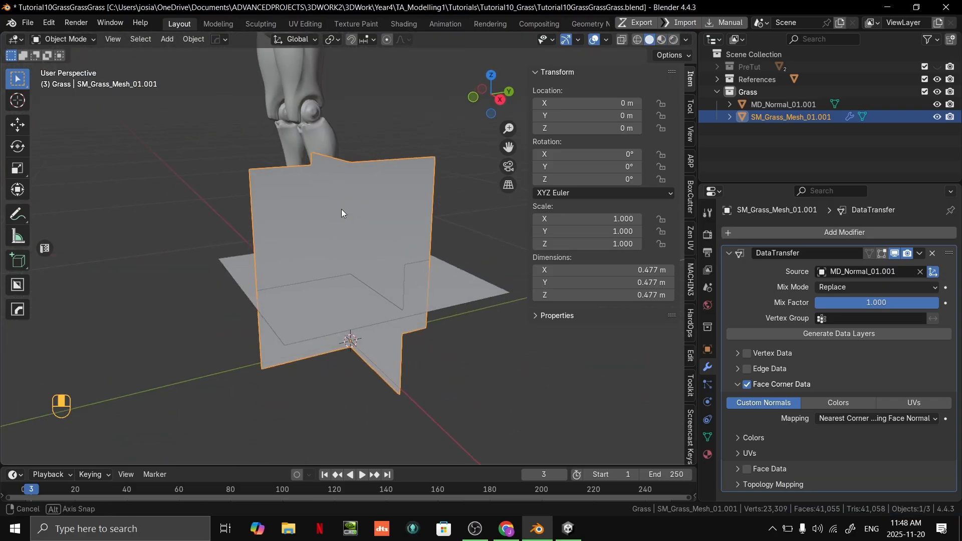
click(662, 40)
click(650, 40)
click(661, 40)
click(649, 40)
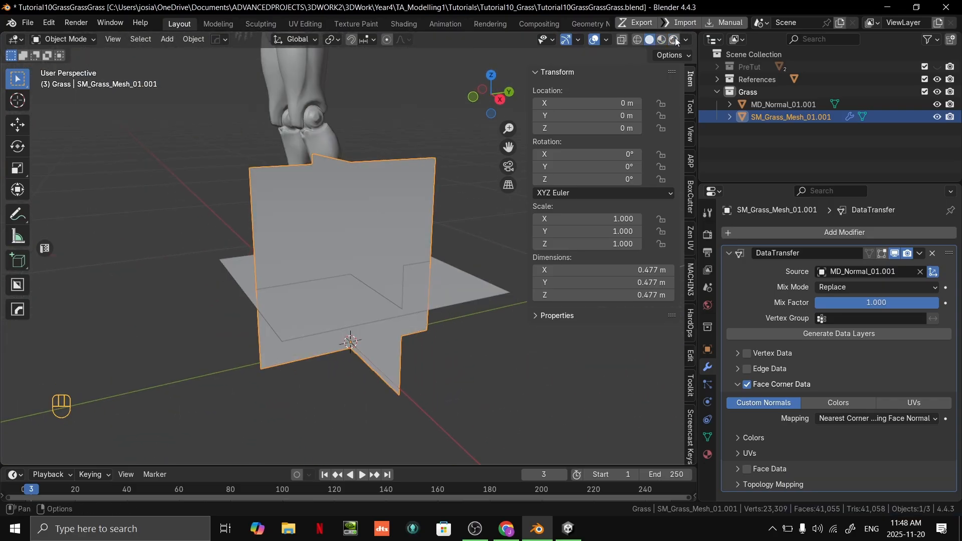
click(686, 40)
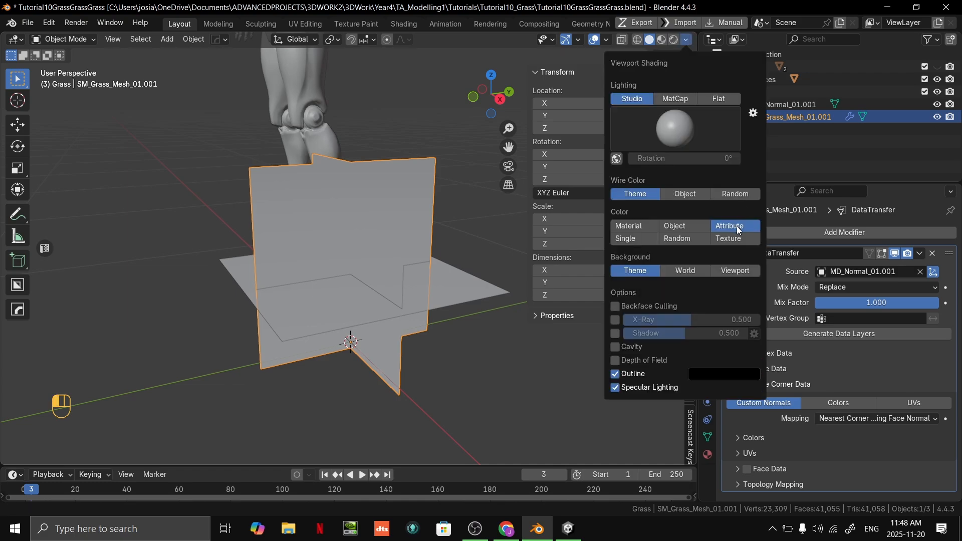
mouse_move(359, 326)
middle_down()
mouse_move(362, 288)
mouse_move(394, 312)
mouse_move(406, 270)
middle_up()
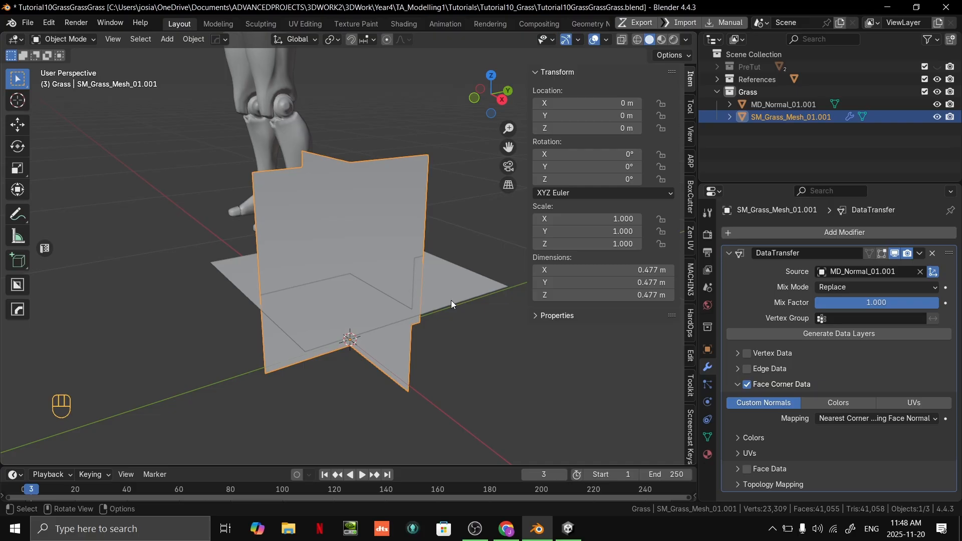
middle_drag(336, 65, 443, 319)
click(390, 290)
click(382, 275)
click(416, 312)
click(379, 253)
click(381, 253)
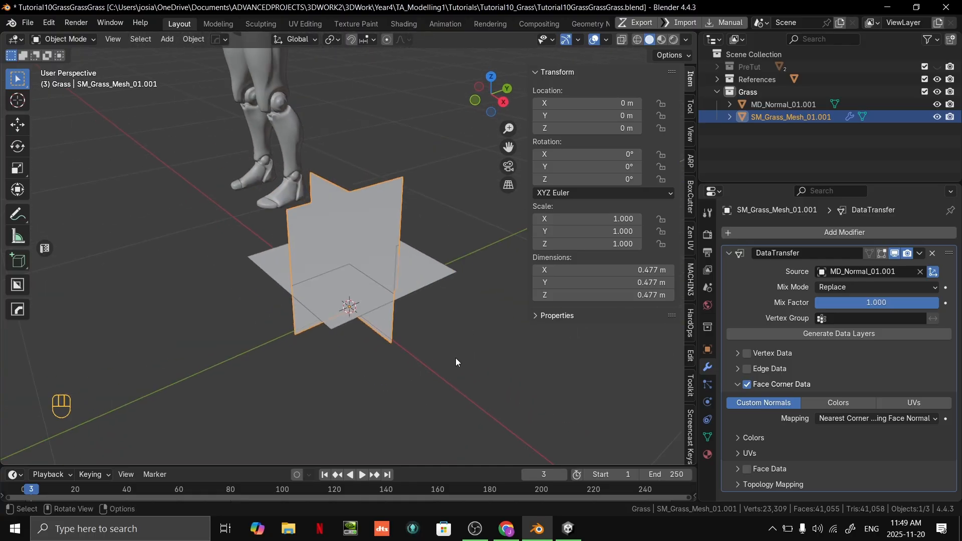
- Reselect the crossed grass planes and switch them to Vertex Paint mode
middle_drag(489, 292, 459, 363)
click(459, 363)
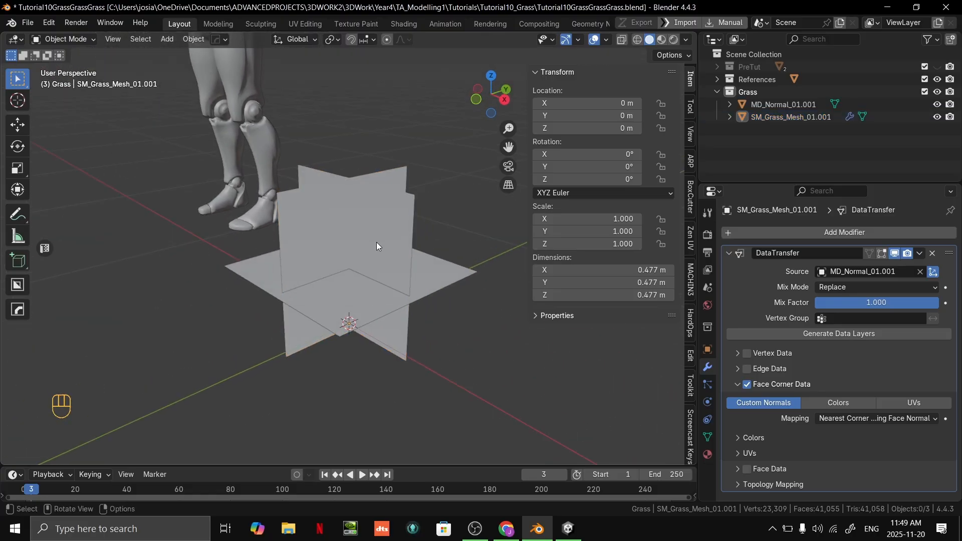
click(377, 242)
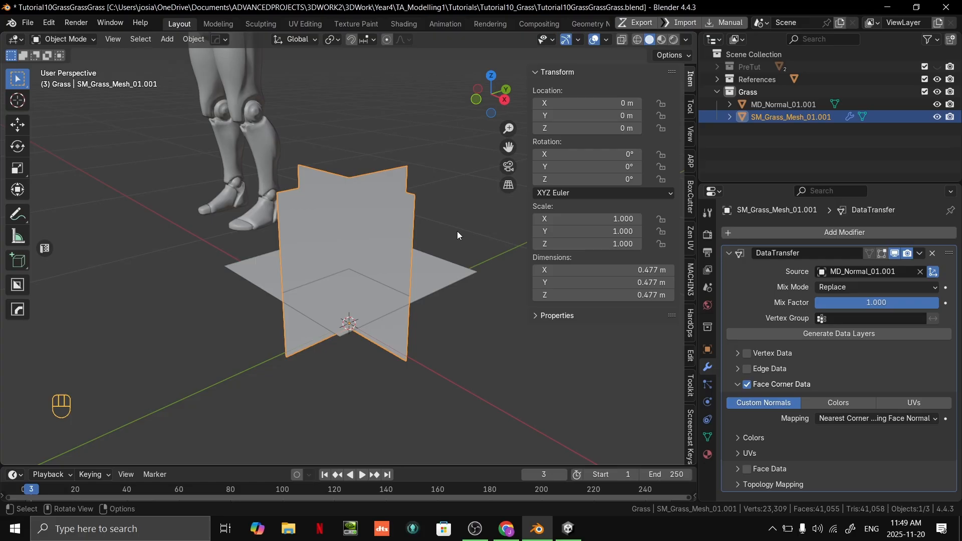
key(ctrl+Tab)
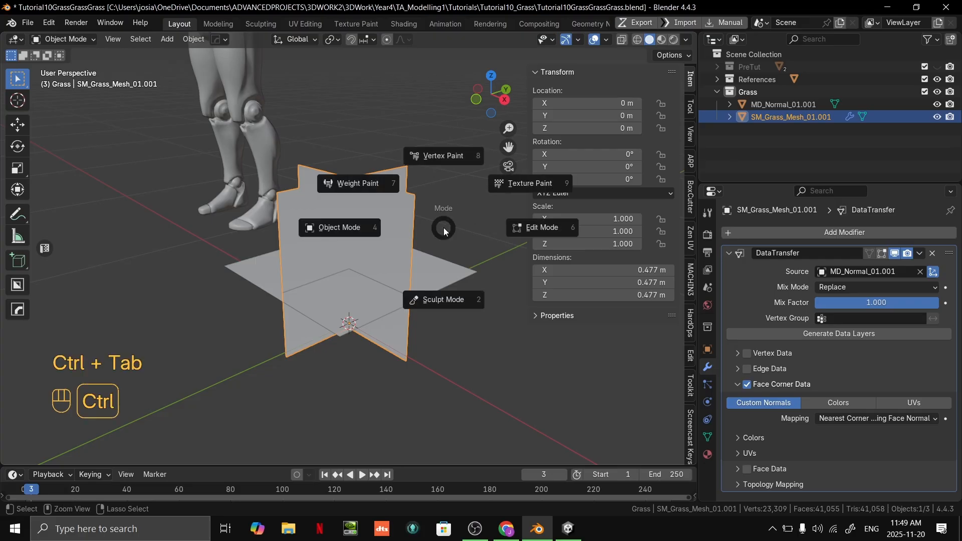
click(441, 126)
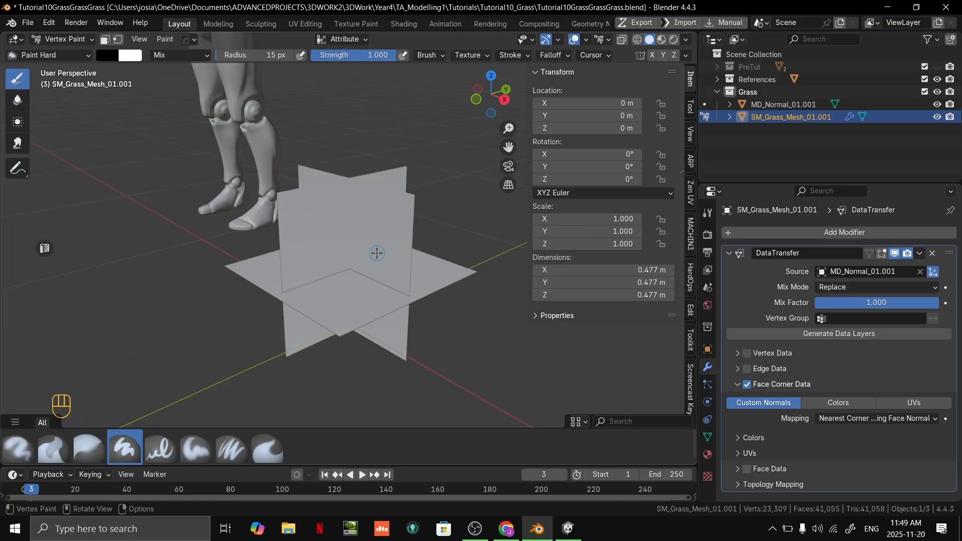
scroll(379, 246, up, 1)
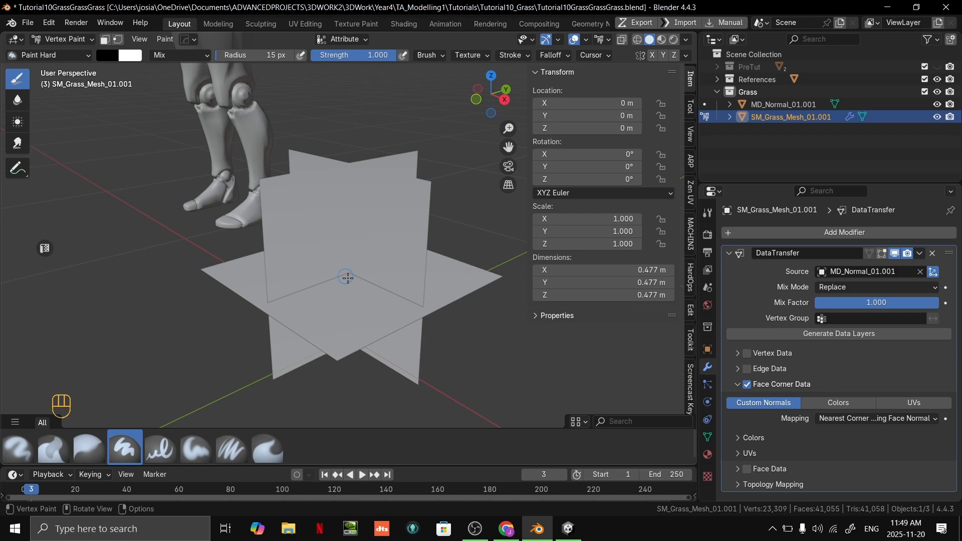
scroll(348, 242, up, 1)
middle_drag(372, 245, 389, 134)
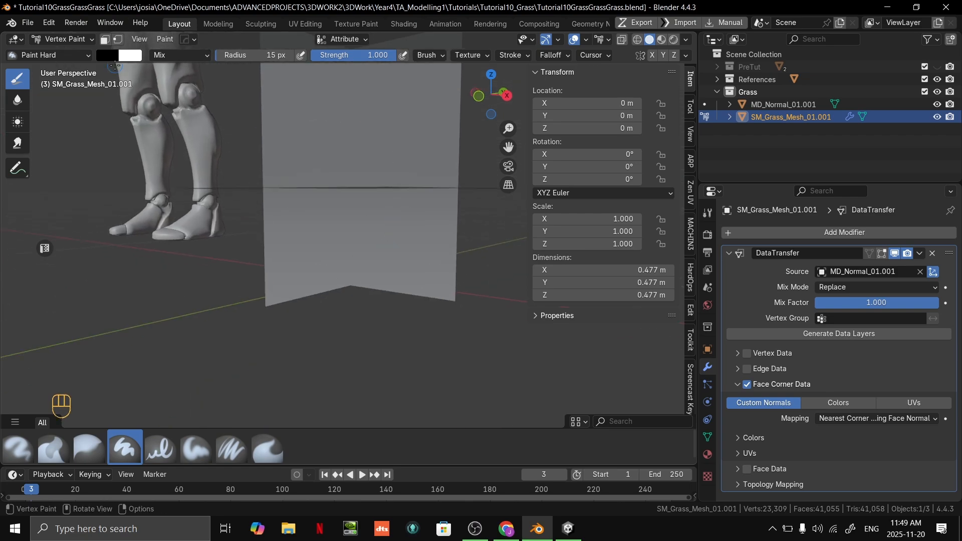
- Vertex paint the bottom corners of the crossed grass planes black with the Paint Hard brush, working around all sides
click(114, 59)
mouse_move(213, 148)
mouse_down()
mouse_move(213, 69)
mouse_move(212, 166)
mouse_move(217, 152)
mouse_up()
middle_drag(393, 253, 330, 277)
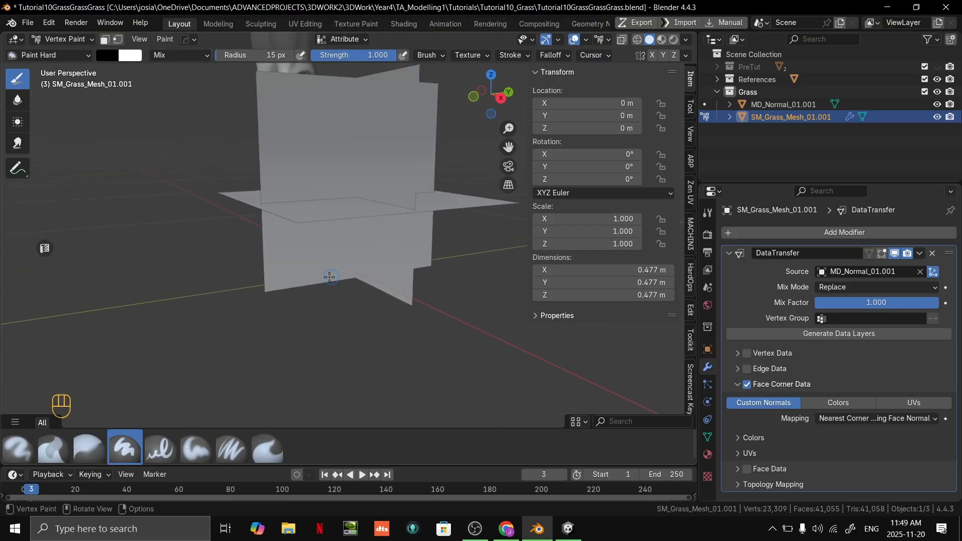
click(269, 290)
click(405, 300)
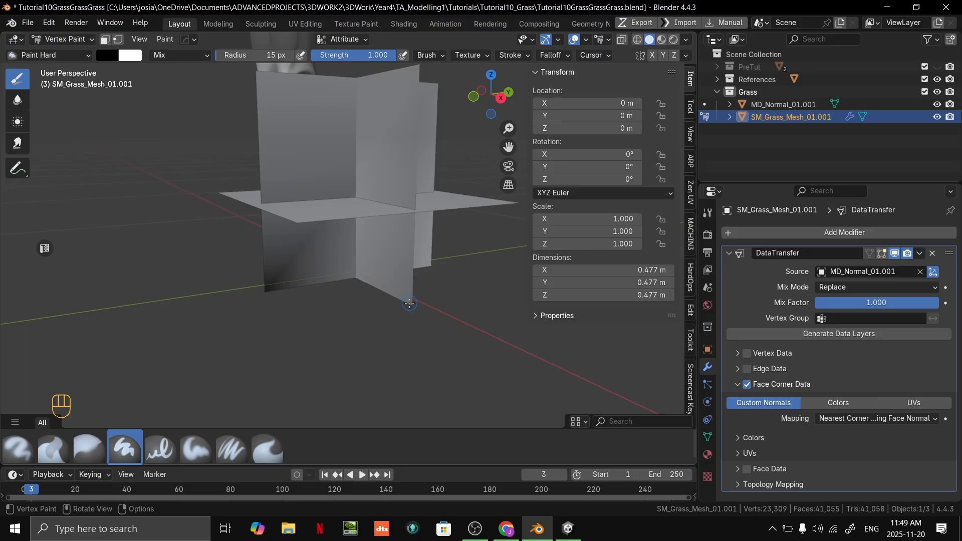
mouse_move(415, 301)
middle_down()
mouse_move(460, 287)
mouse_move(311, 293)
mouse_move(473, 293)
mouse_move(475, 306)
middle_up()
click(460, 286)
click(438, 303)
scroll(350, 300, down, 4)
scroll(424, 295, up, 3)
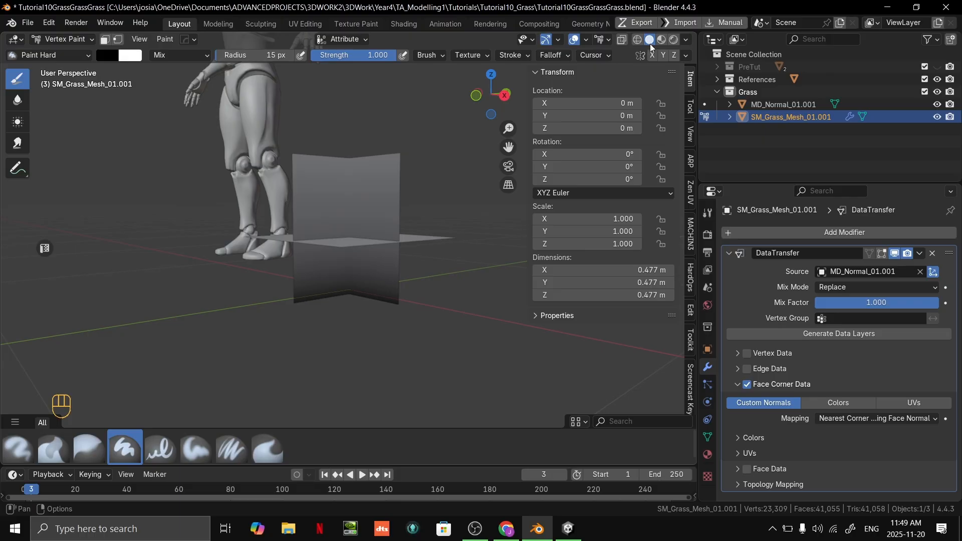
- Check the Attribute color type in the solid viewport shading and return the grass mesh to Object Mode
click(686, 40)
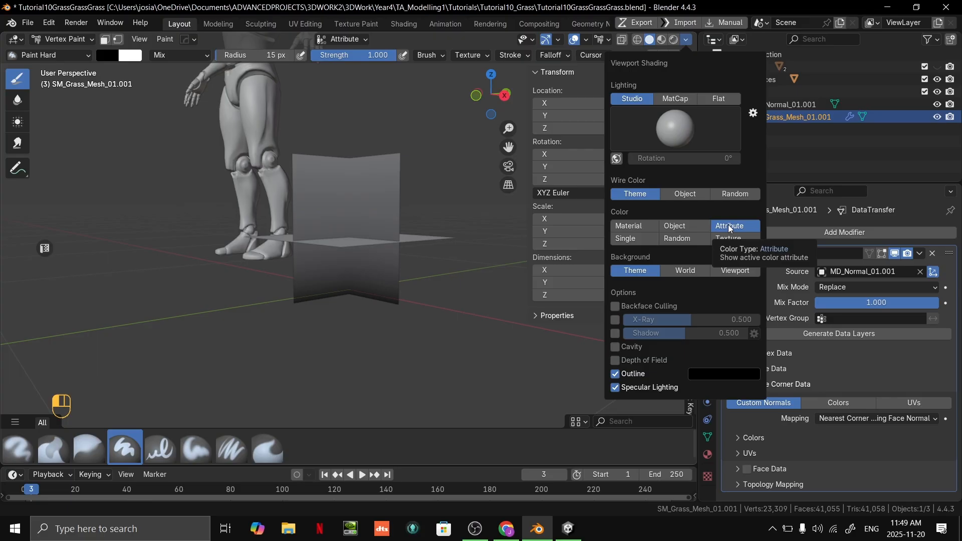
mouse_move(341, 262)
middle_down()
mouse_move(411, 236)
mouse_move(253, 241)
mouse_move(367, 301)
middle_up()
key(Tab)
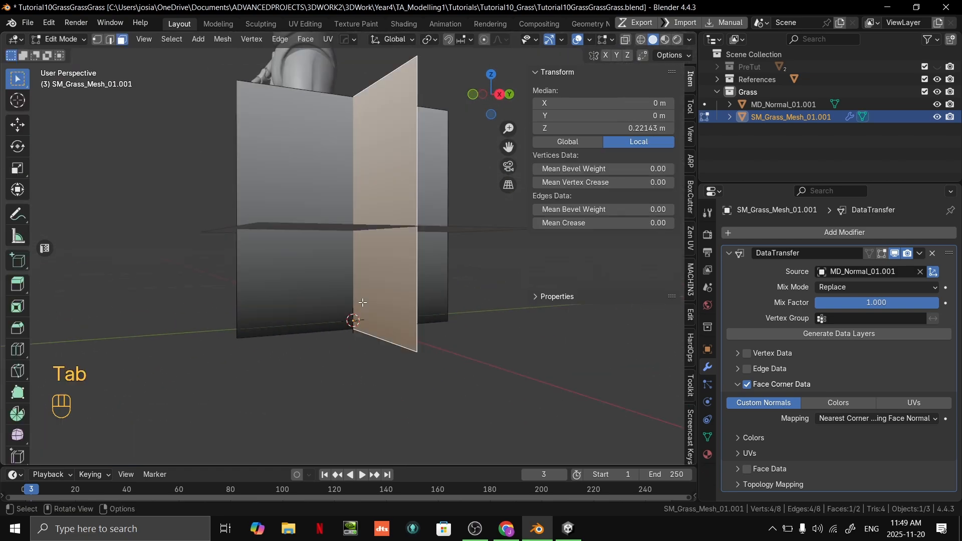
key(ctrl+Tab)
middle_drag(325, 337, 452, 300)
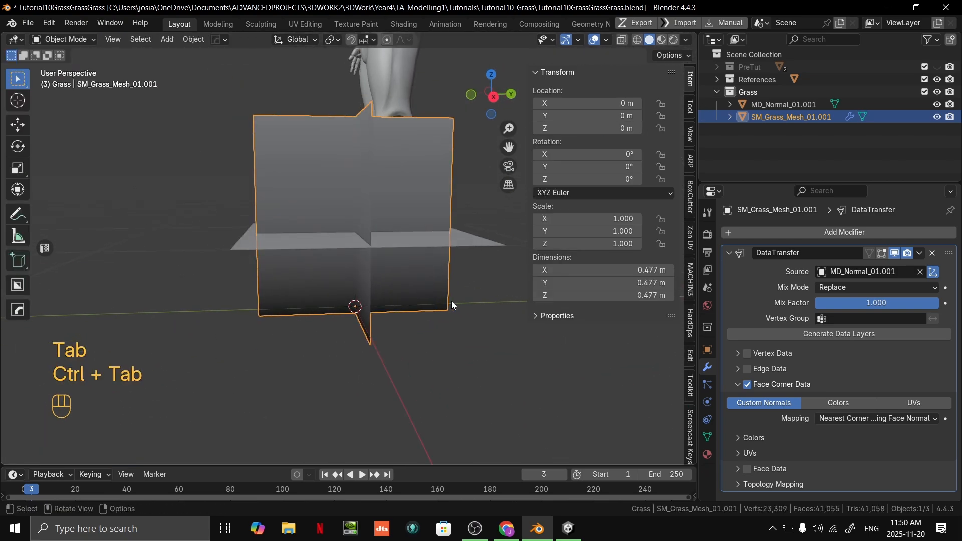
- Examine the dark-to-light vertex color gradient on the grass planes from several angles with the mesh deselected
middle_drag(387, 315, 430, 325)
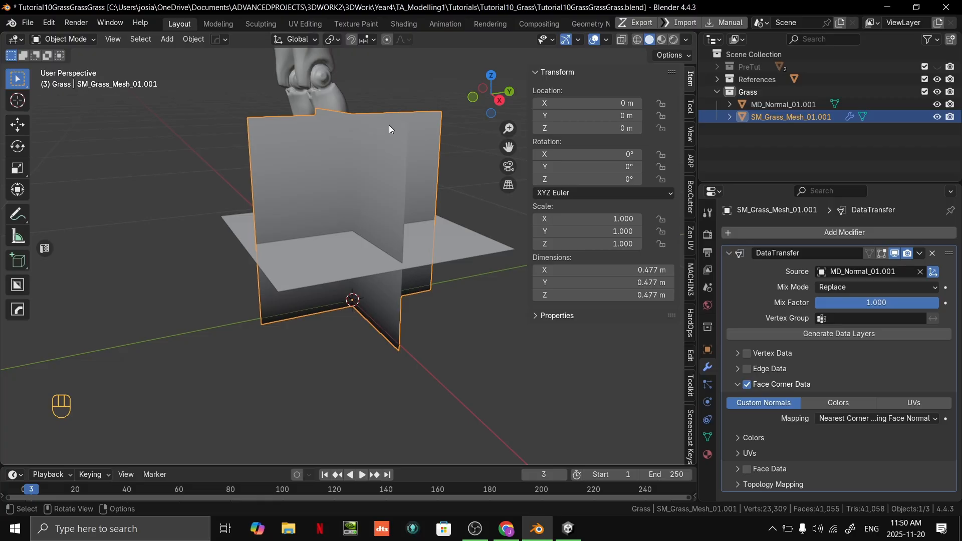
scroll(483, 239, down, 2)
middle_drag(457, 293, 425, 302)
click(428, 335)
middle_drag(425, 300, 427, 334)
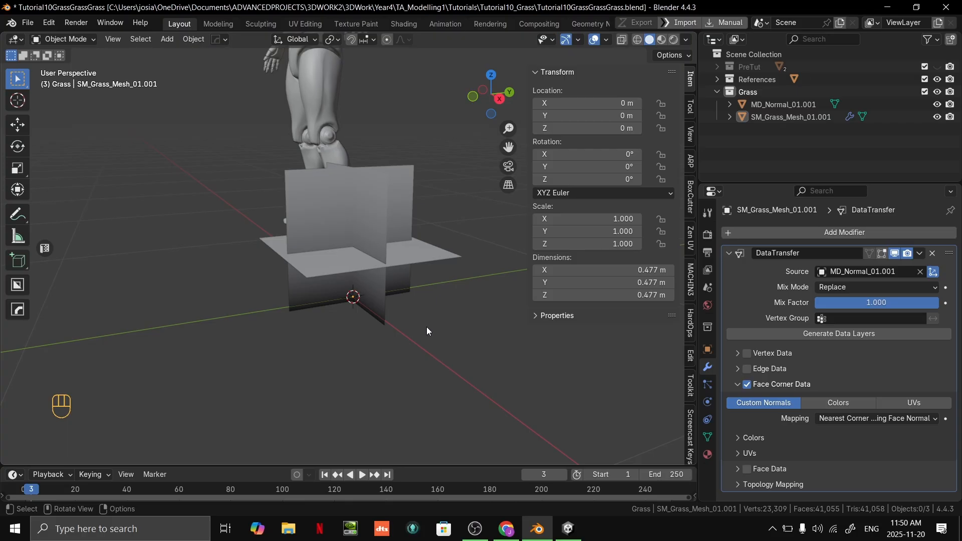
click(388, 412)
scroll(384, 230, down, 2)
middle_drag(441, 337, 467, 334)
click(467, 335)
- Reselect the crossed grass planes and start an FBX export
click(367, 222)
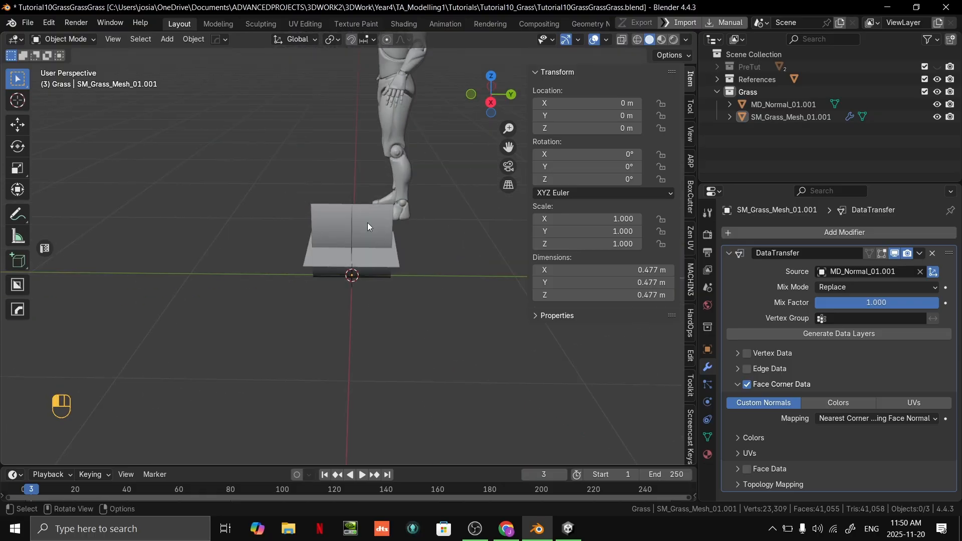
middle_drag(399, 243, 445, 257)
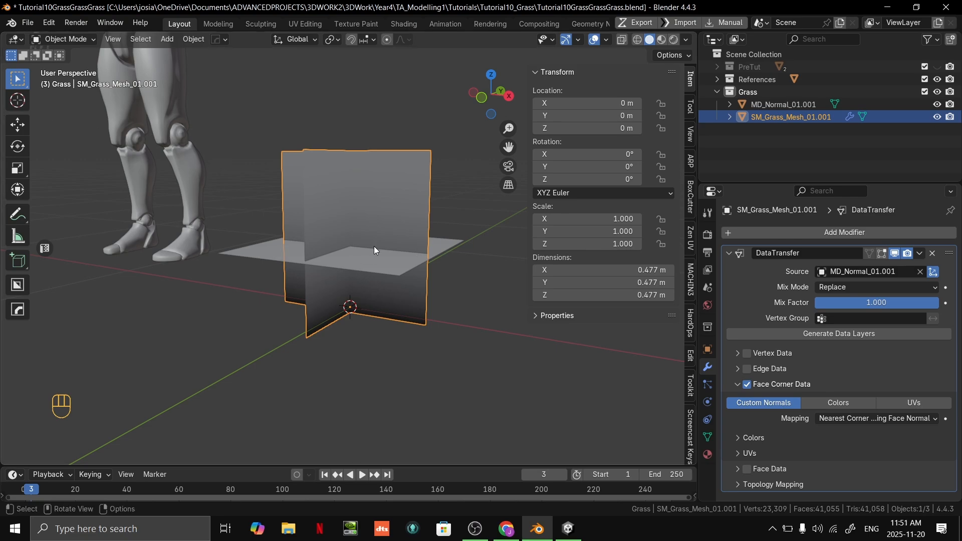
middle_drag(373, 245, 362, 254)
click(28, 23)
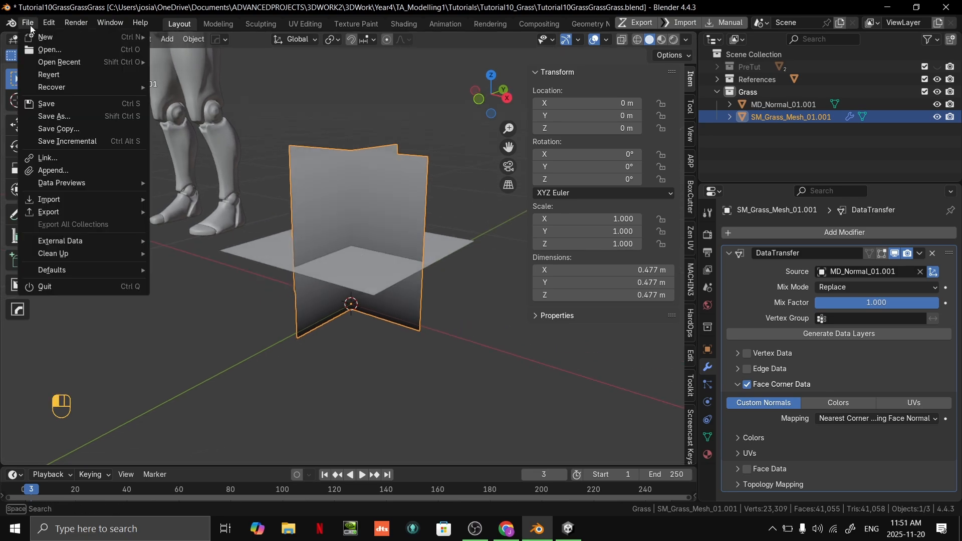
mouse_move(56, 214)
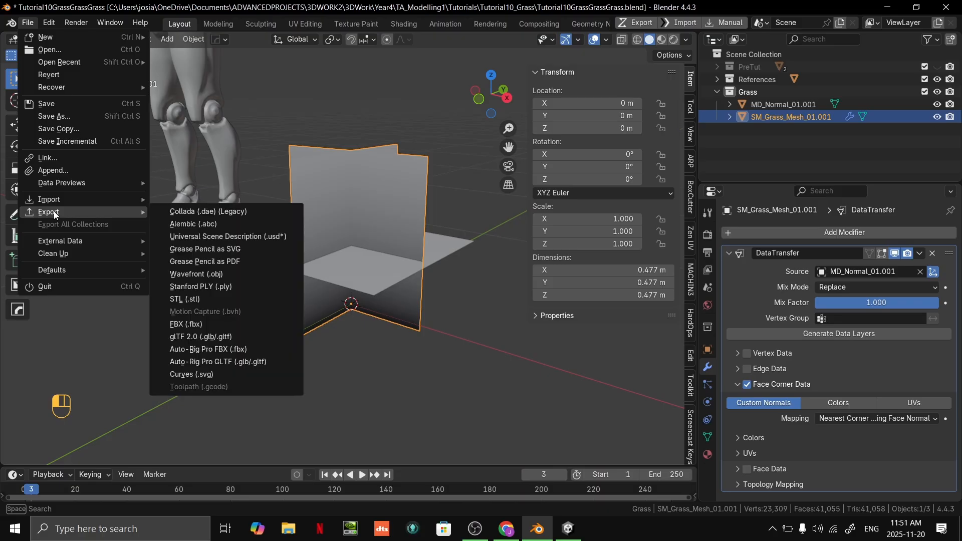
click(219, 324)
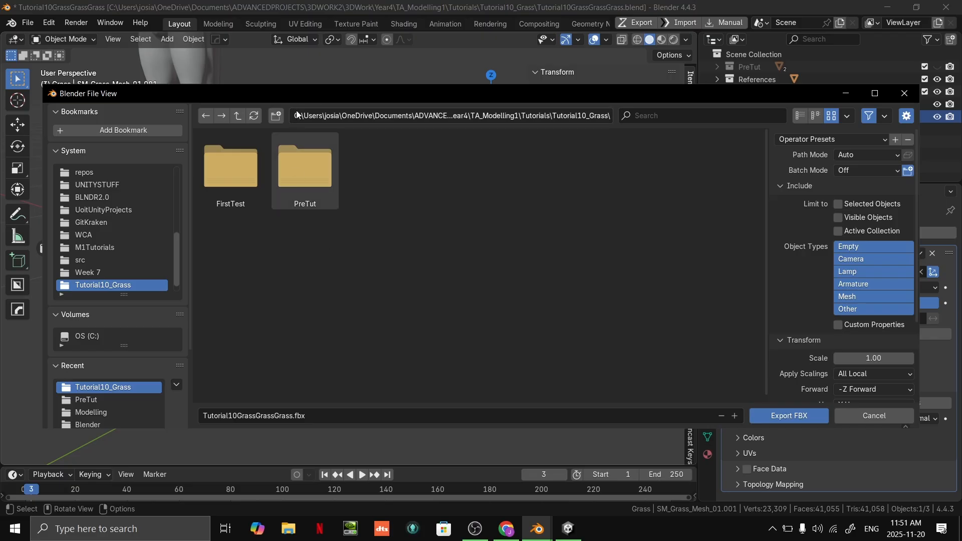
- Create a folder named Tutorial10 inside Tutorial10_Grass and open it as the export location
right_click(360, 234)
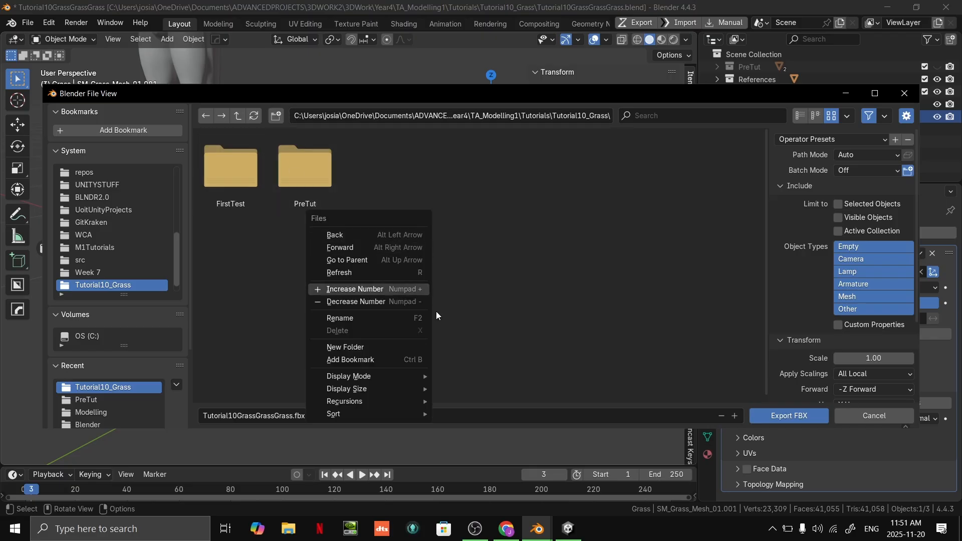
click(369, 346)
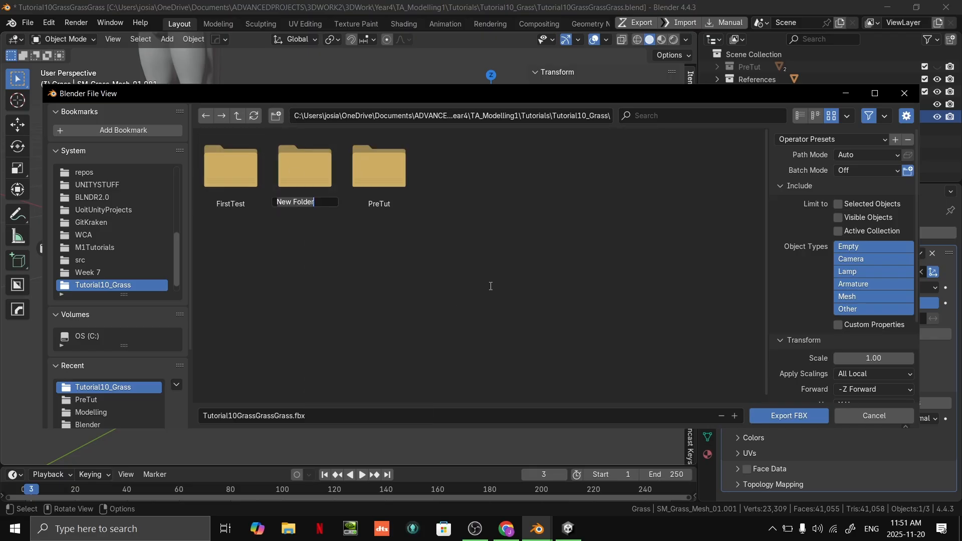
key(BackSpace)
text(Tutorial10)
key(Return)
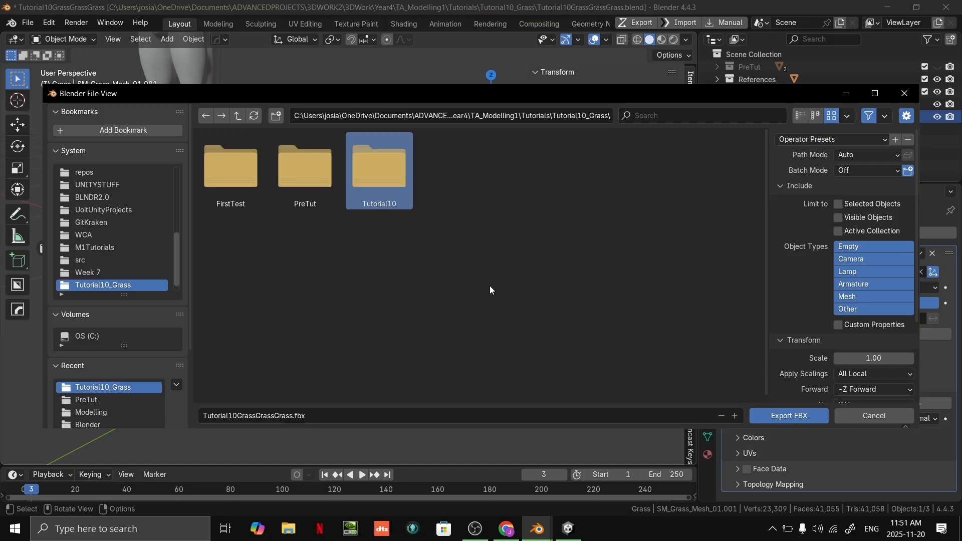
double_click(392, 166)
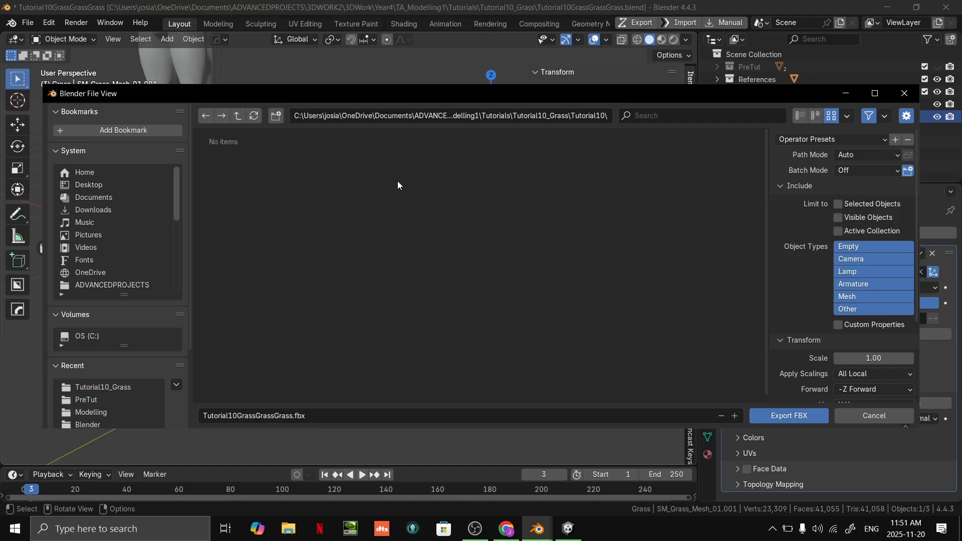
- Limit the FBX export to selected objects, set geometry smoothing to Face, turn off animation, and review the export settings
click(839, 204)
scroll(867, 254, down, 5)
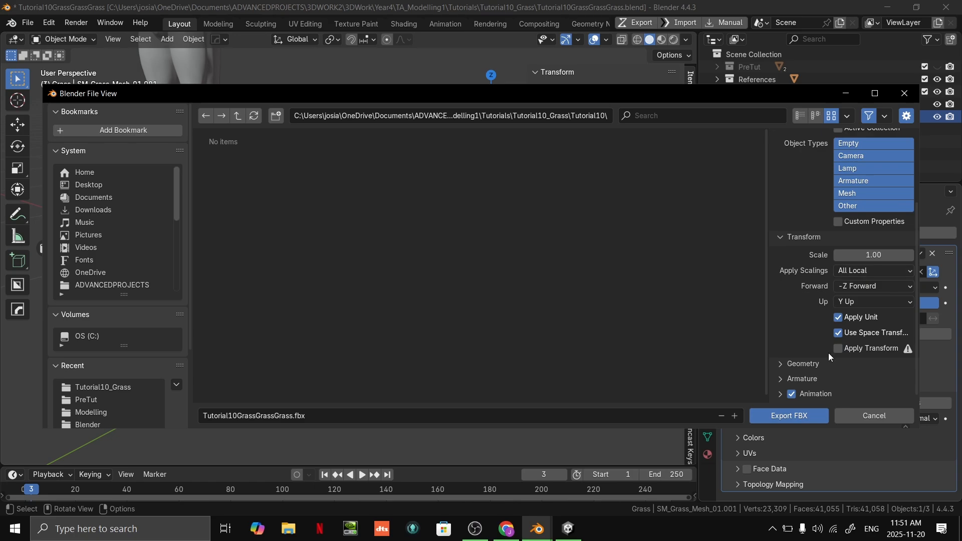
click(798, 364)
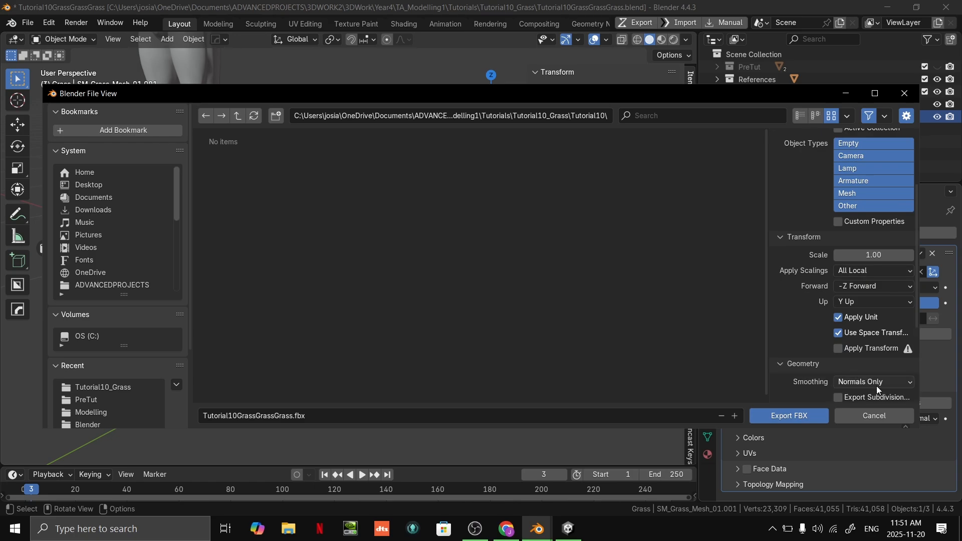
scroll(876, 386, down, 2)
click(859, 332)
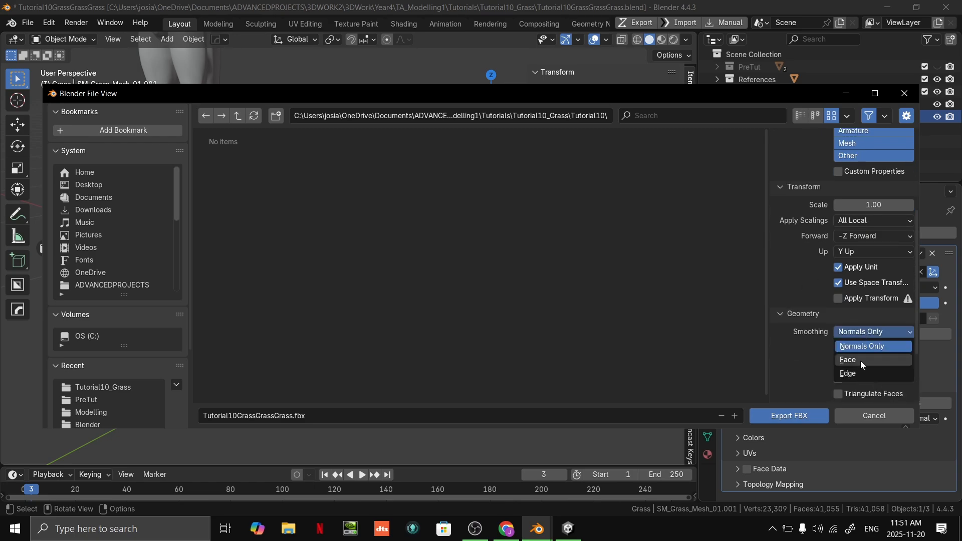
click(863, 363)
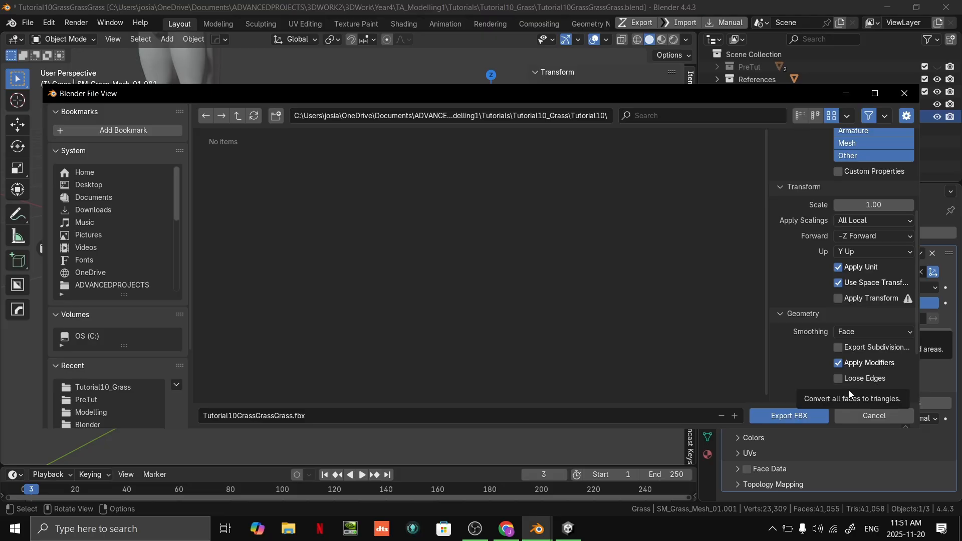
scroll(849, 390, down, 4)
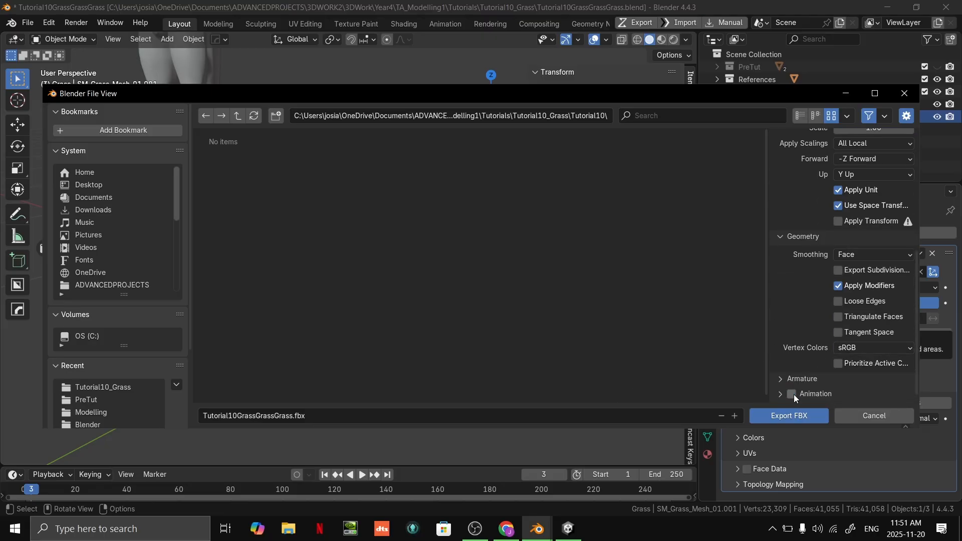
scroll(802, 386, up, 12)
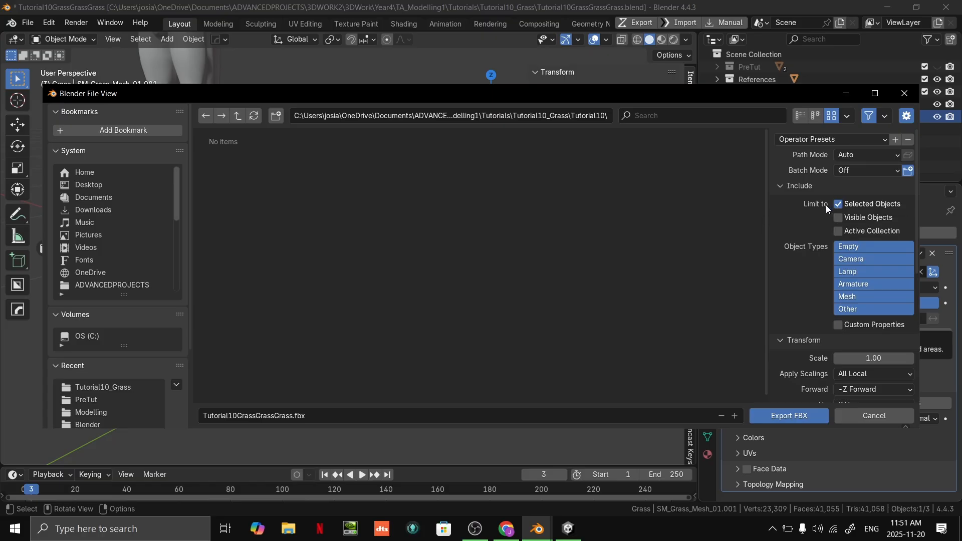
scroll(859, 348, down, 6)
scroll(847, 366, up, 1)
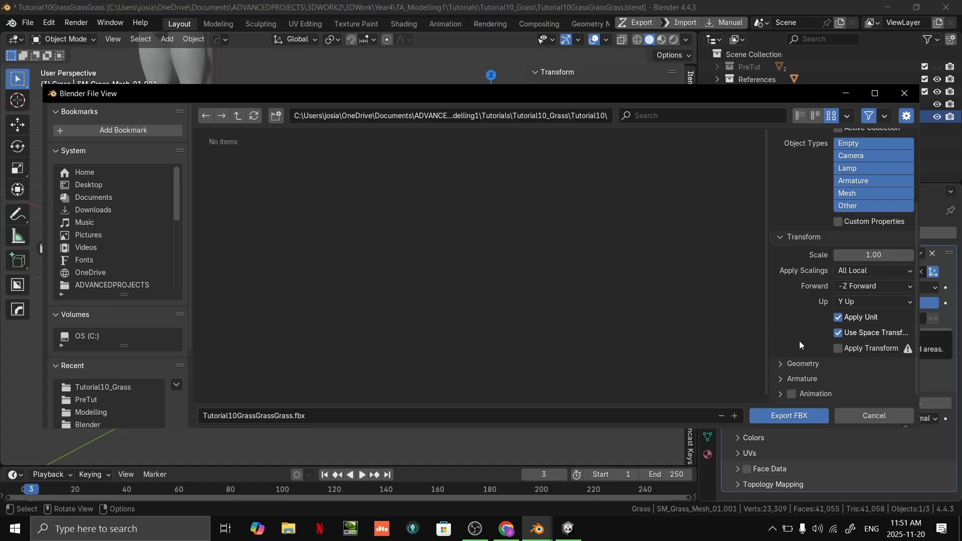
click(850, 387)
click(850, 385)
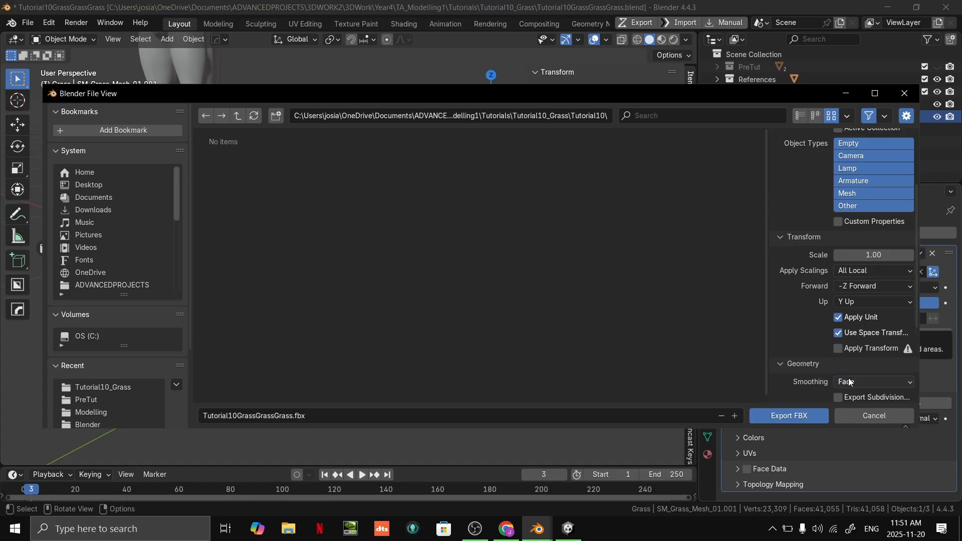
- Name the export file SM_Grass_Mesh_01.fbx and export the grass mesh
click(325, 414)
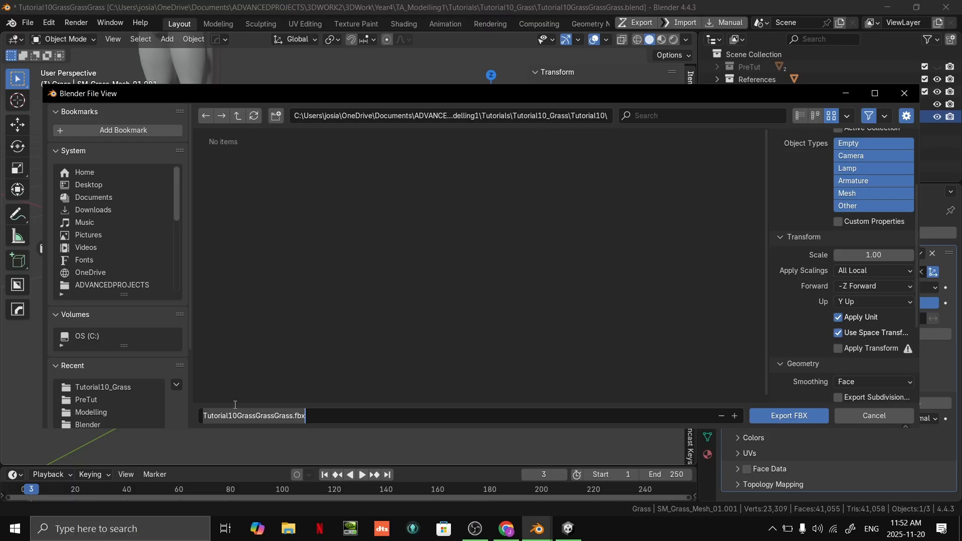
text(SM_Gra)
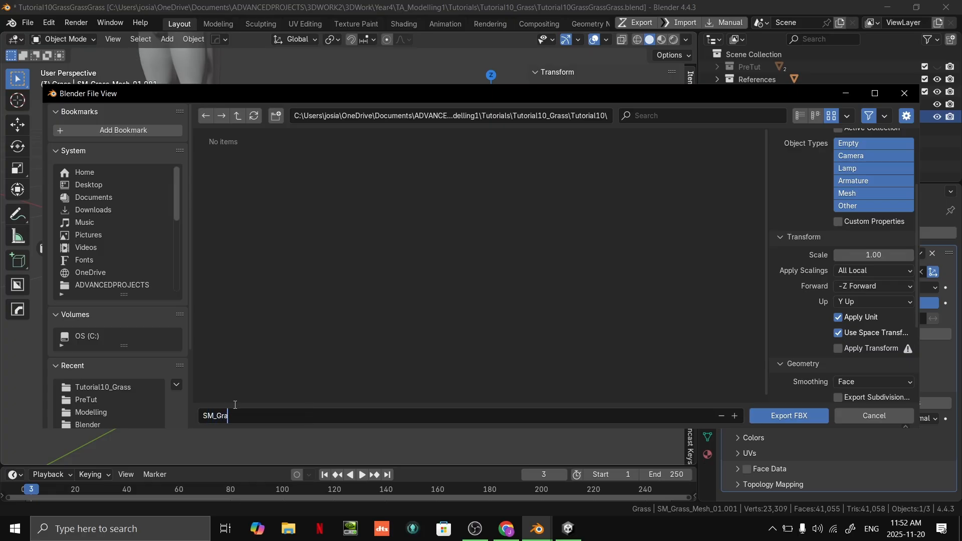
text(ss_Mesh_01.fbx)
click(788, 415)
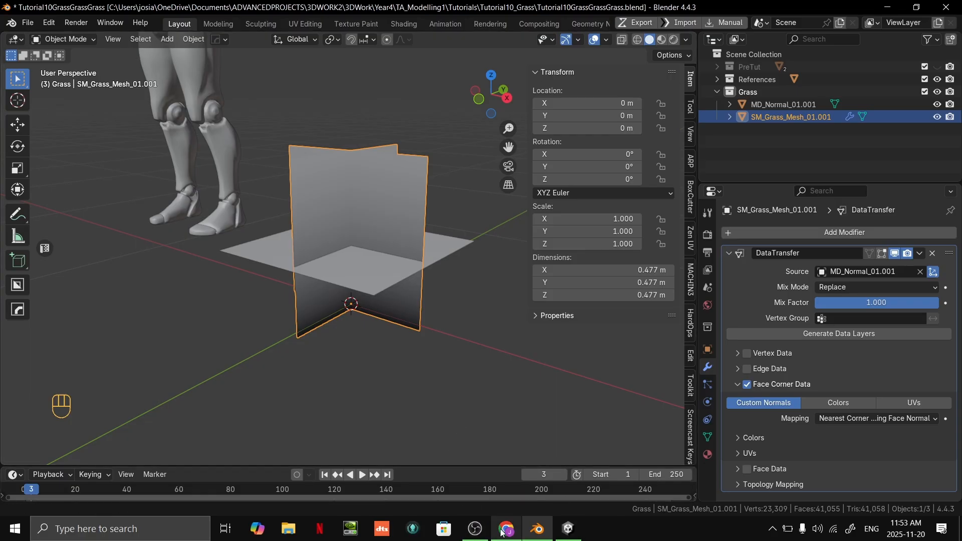
click(475, 530)
click(865, 434)
click(864, 435)
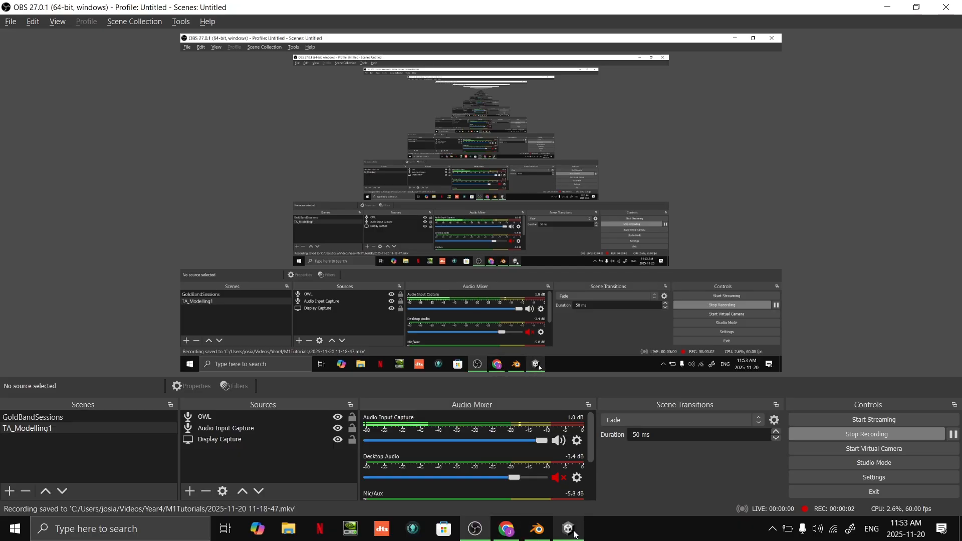
click(537, 529)
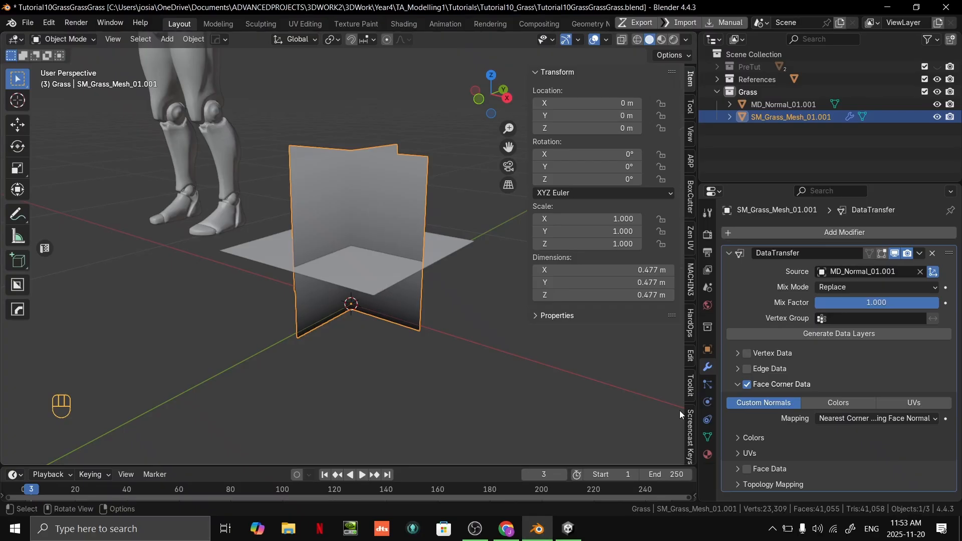
- Search the installed apps for "painter" and launch Adobe Substance 3D Painter
key(super)
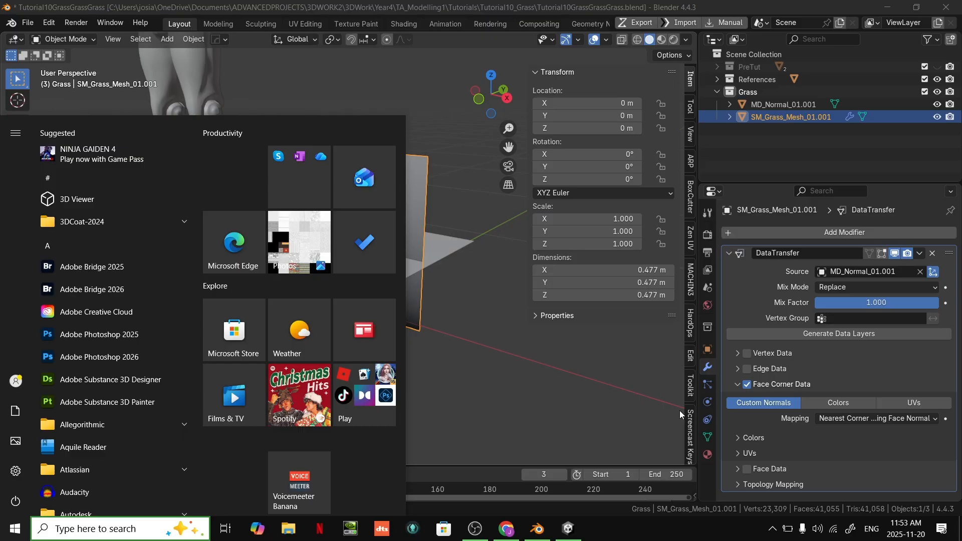
text(painter)
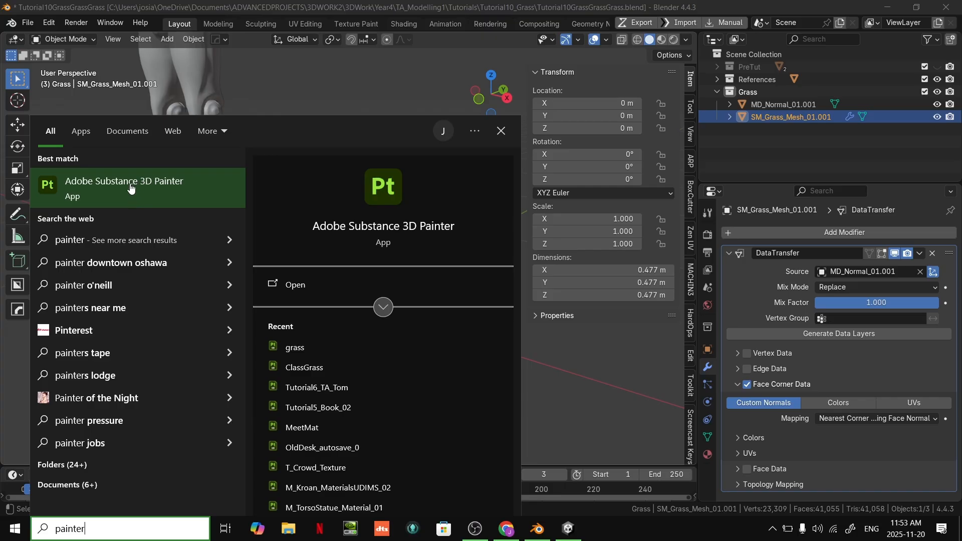
click(107, 188)
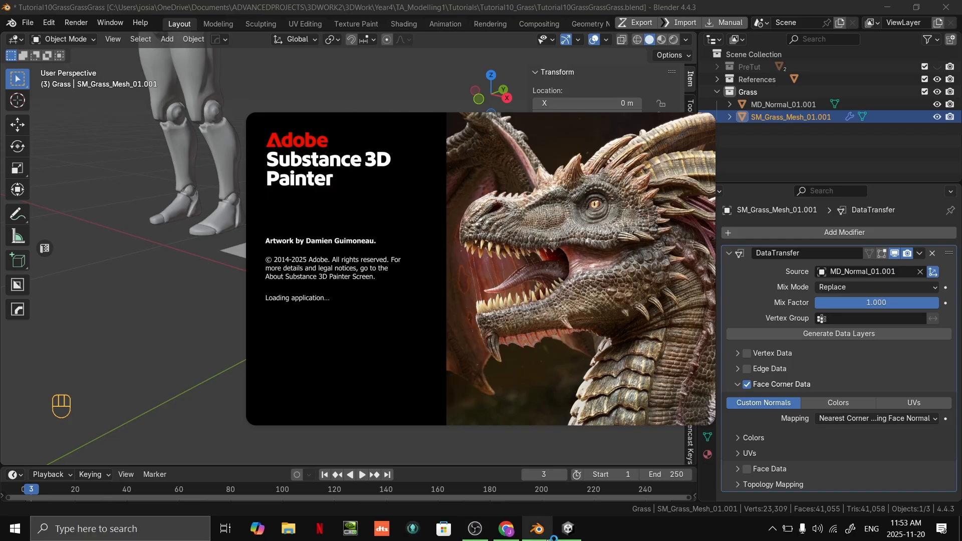
- Switch to Unity and inspect the finished grass on the terrain in the PreTest scene
click(568, 528)
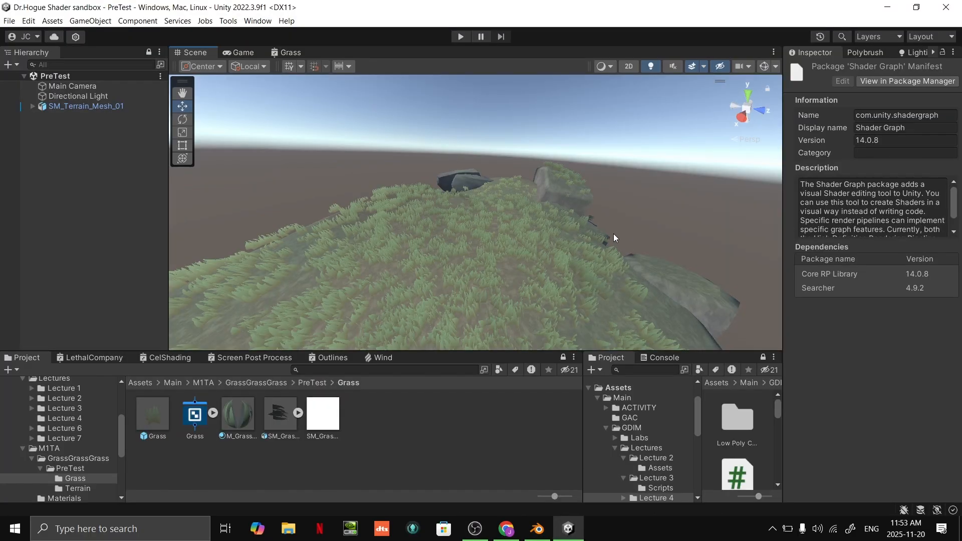
right_drag(567, 230, 396, 217)
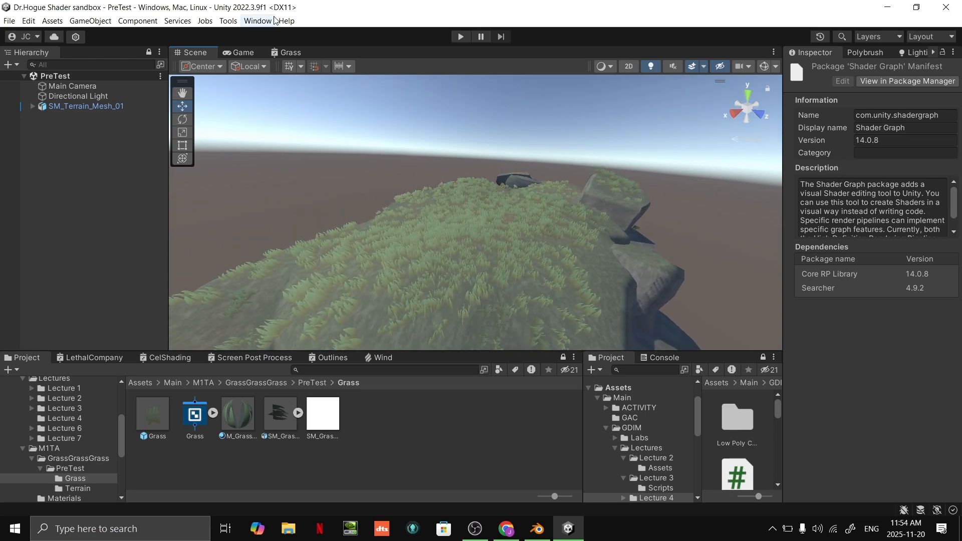
- Look up "shader" and "poly" in Unity's package registry and examine the Polybrush package's details
click(258, 21)
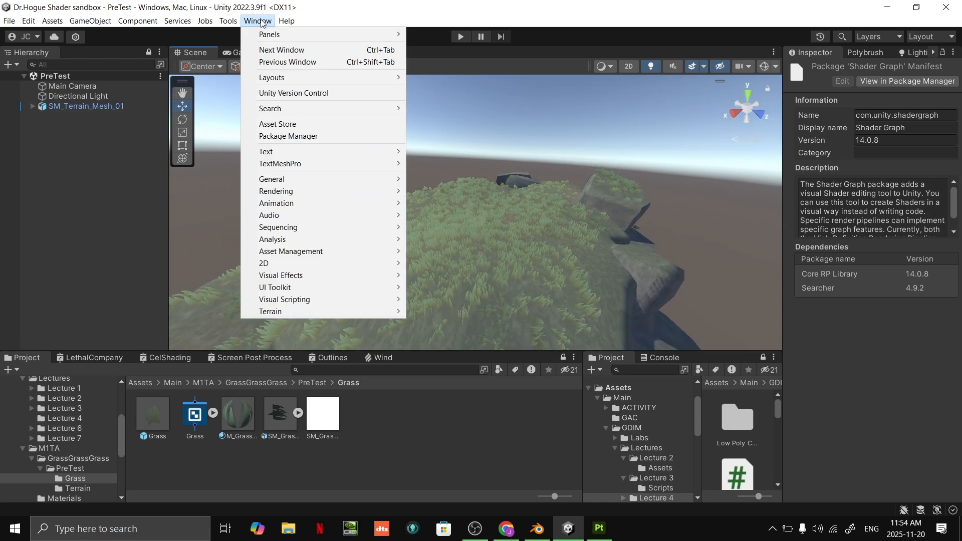
click(278, 136)
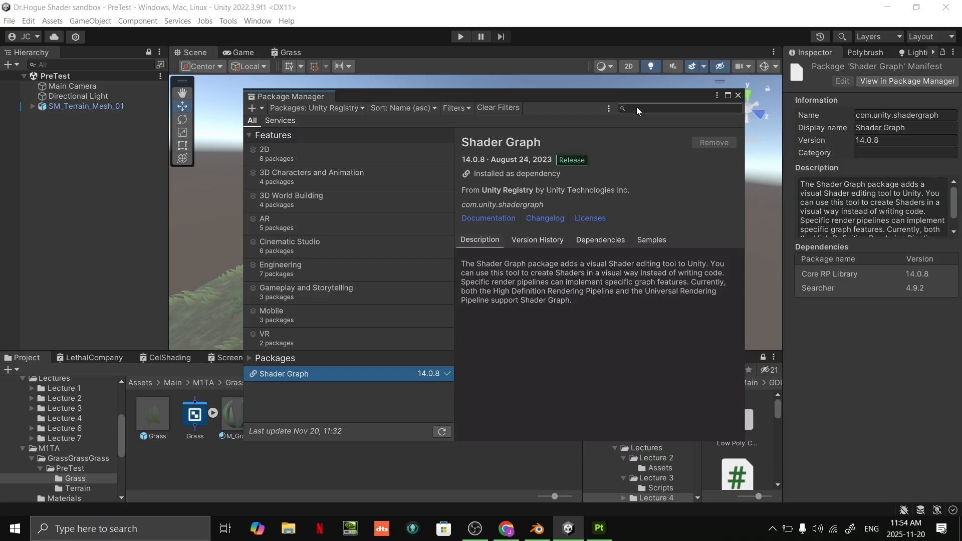
click(639, 106)
text(shader)
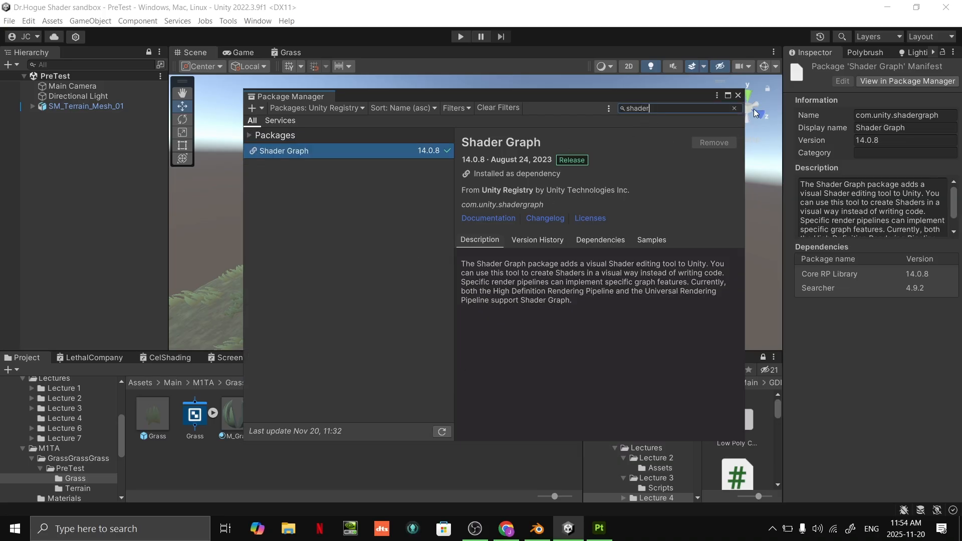
key(ctrl+a)
text(poly)
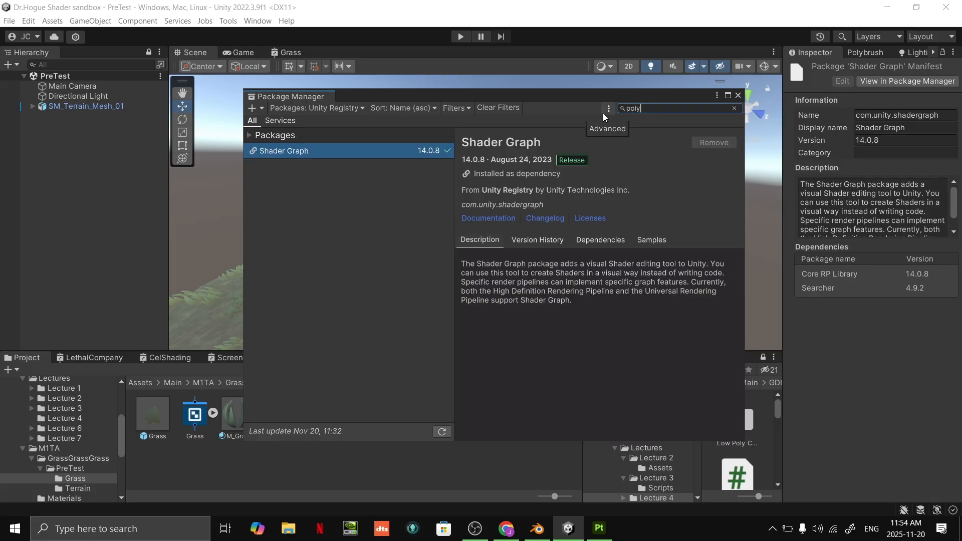
click(353, 152)
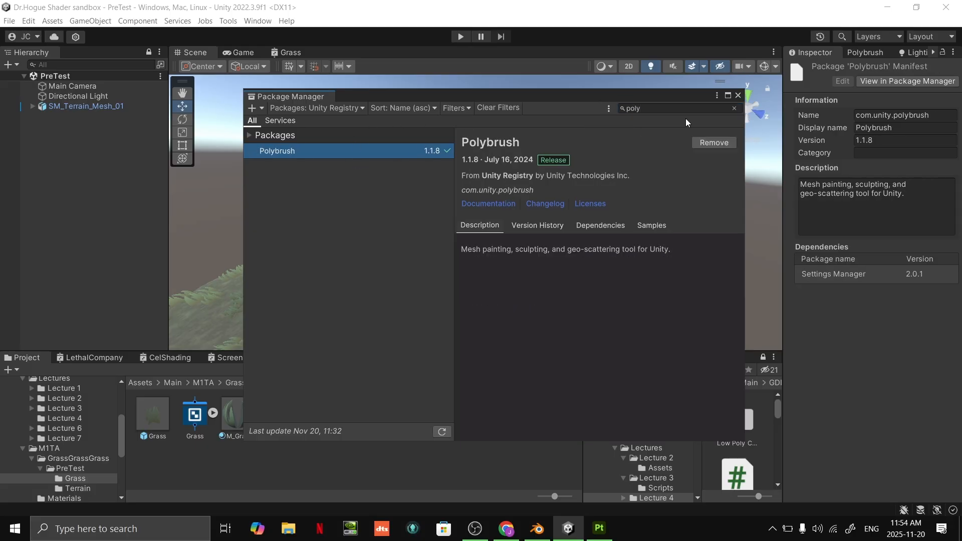
click(738, 95)
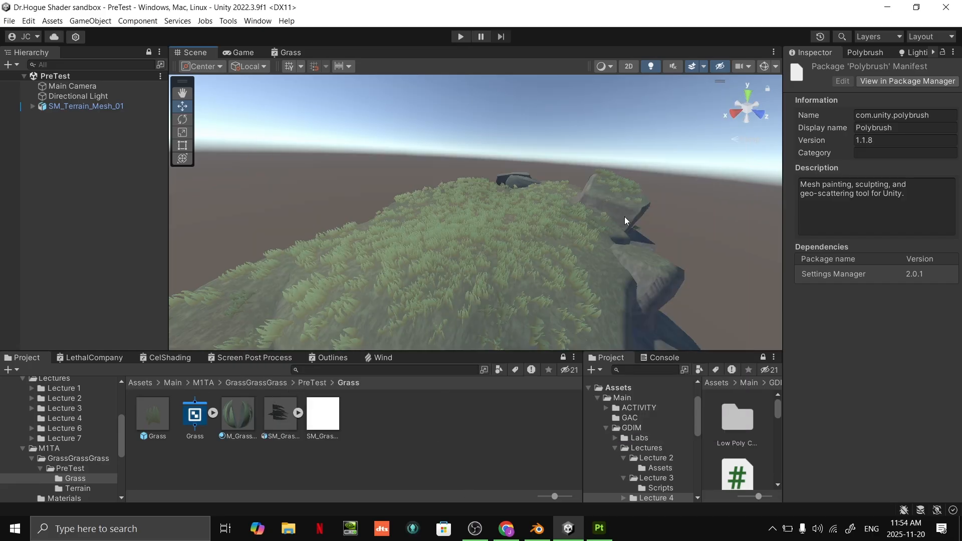
- Switch to Adobe Substance 3D Painter and start a new project
mouse_move(629, 219)
alt+mouse_down()
mouse_move(556, 191)
mouse_move(607, 205)
mouse_move(639, 233)
alt+mouse_up()
key(alt+Tab)
key(alt+Tab)
key(alt+Tab)
key(alt+Tab)
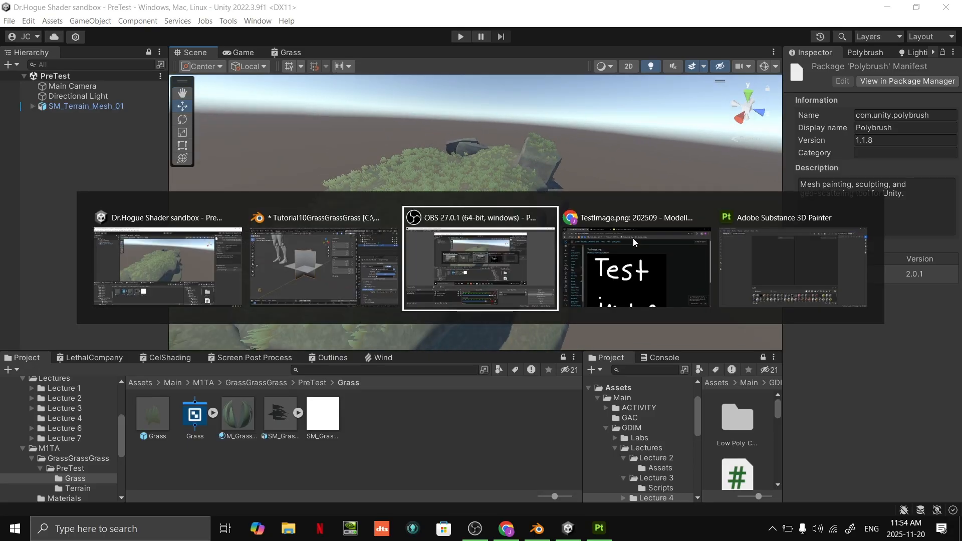
click(654, 136)
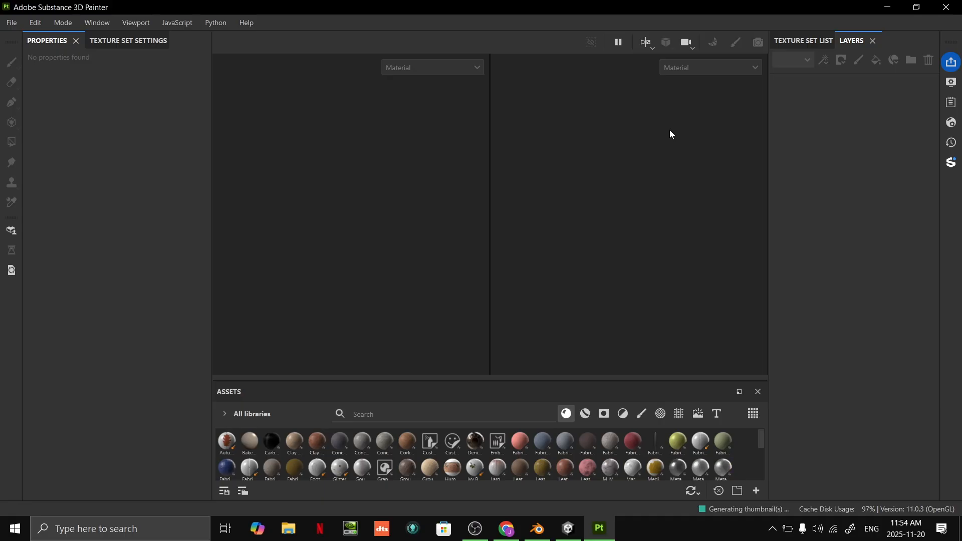
click(11, 23)
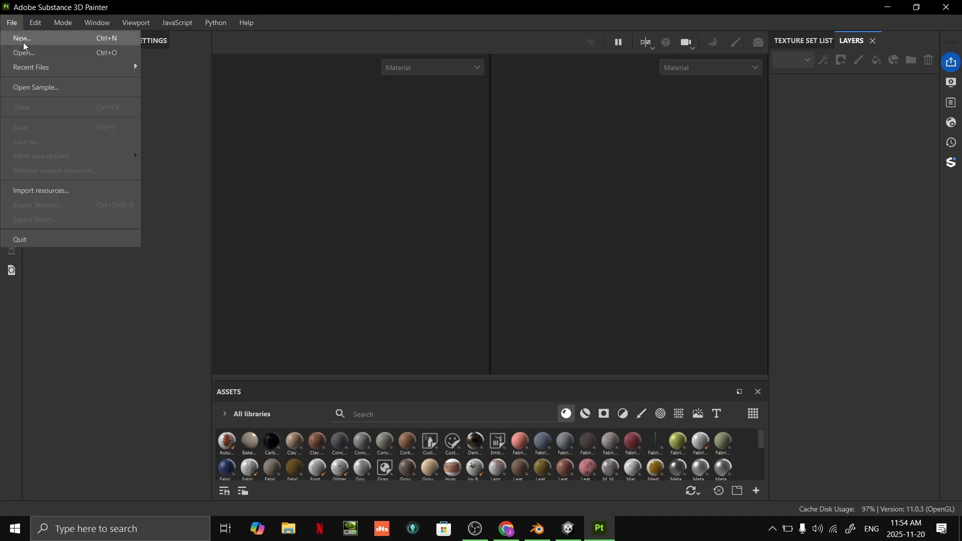
click(24, 45)
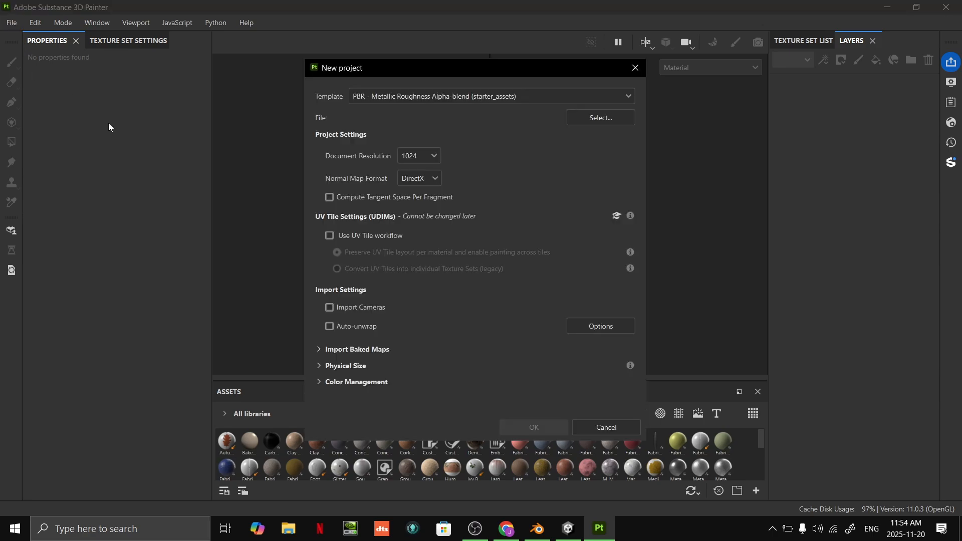
- Browse the project templates and choose PBR - Metallic Roughness Alpha-blend (starter_assets)
drag(414, 73, 410, 61)
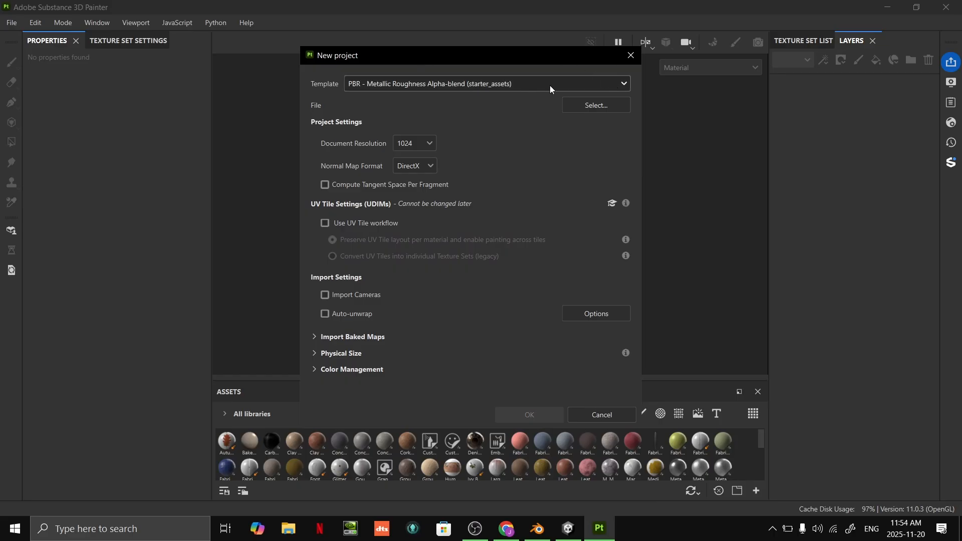
click(389, 88)
scroll(405, 175, up, 1)
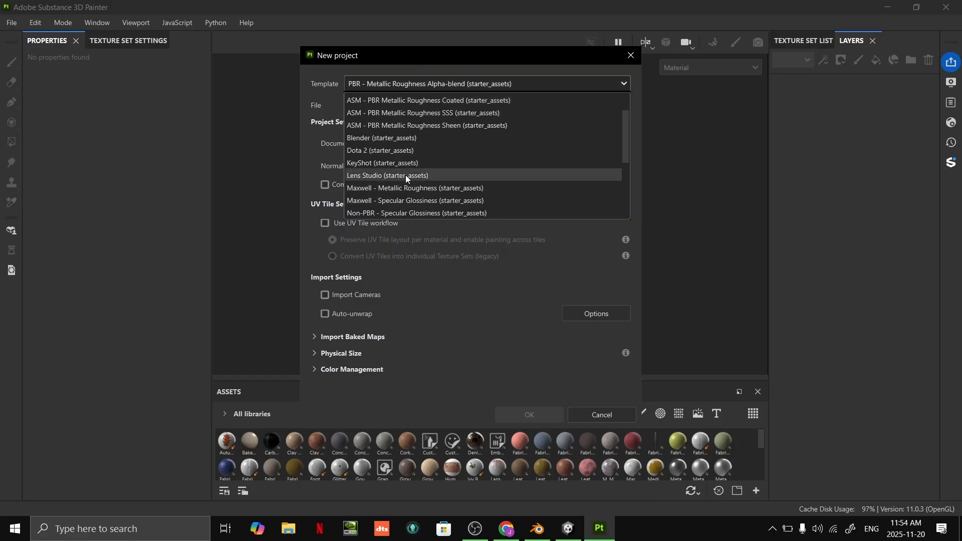
scroll(407, 179, up, 1)
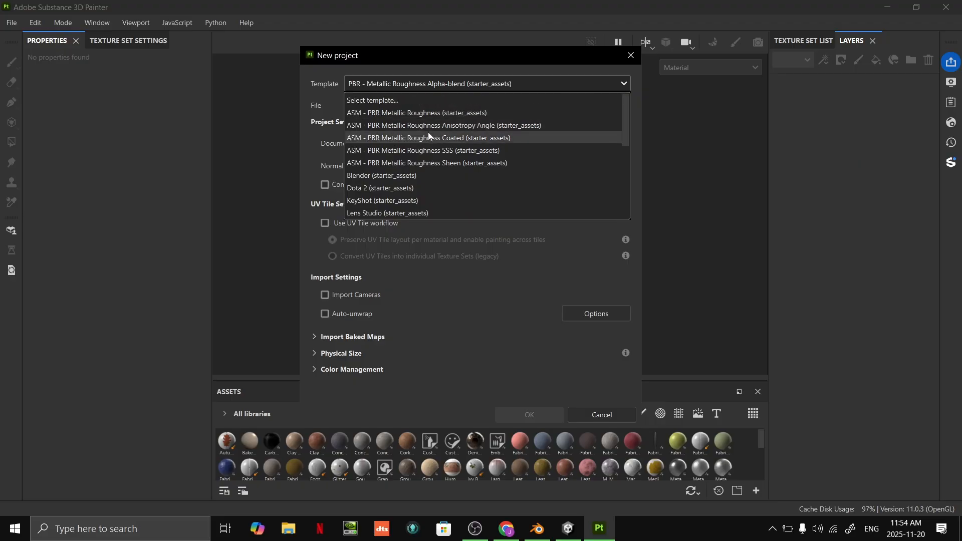
scroll(431, 138, down, 5)
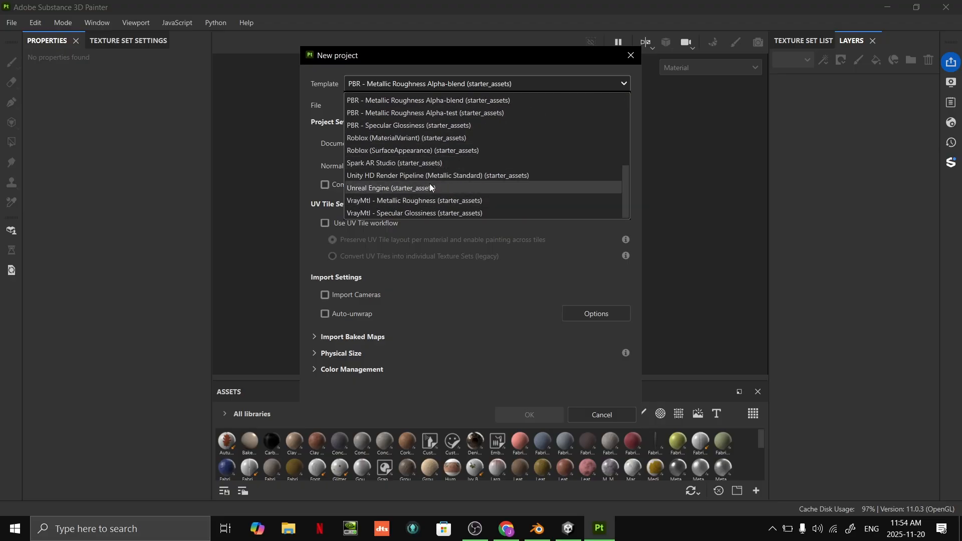
scroll(431, 188, up, 1)
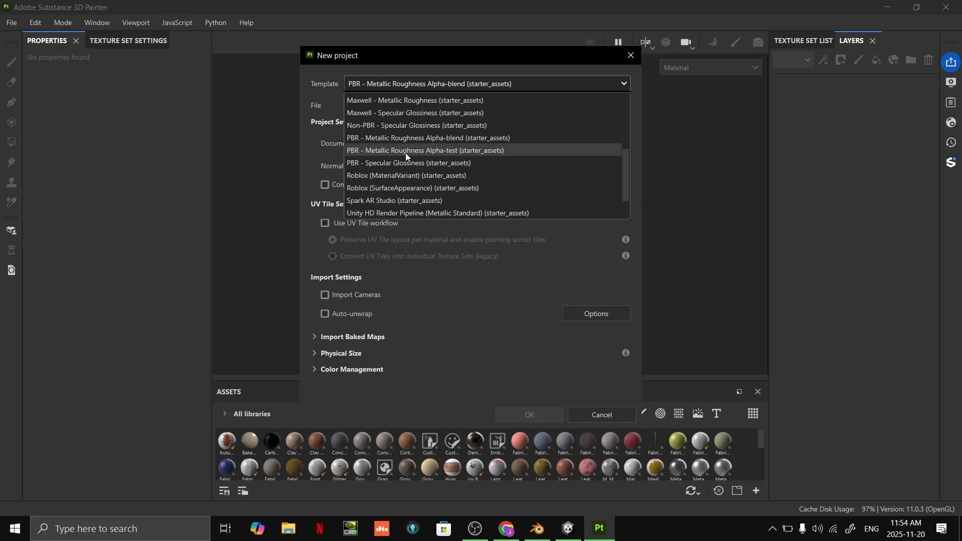
click(461, 138)
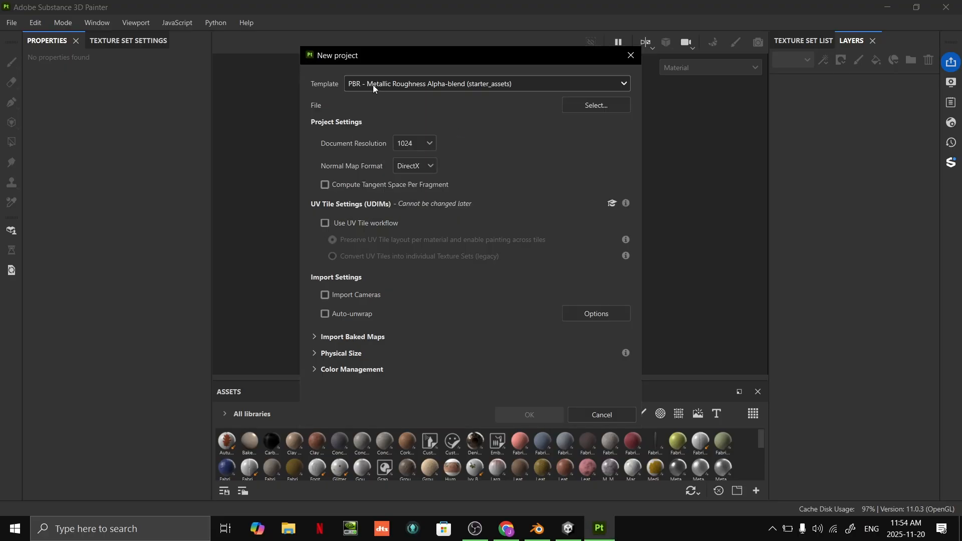
- Set the new project's document resolution to 1024 and its normal map format to OpenGL
click(422, 144)
click(412, 198)
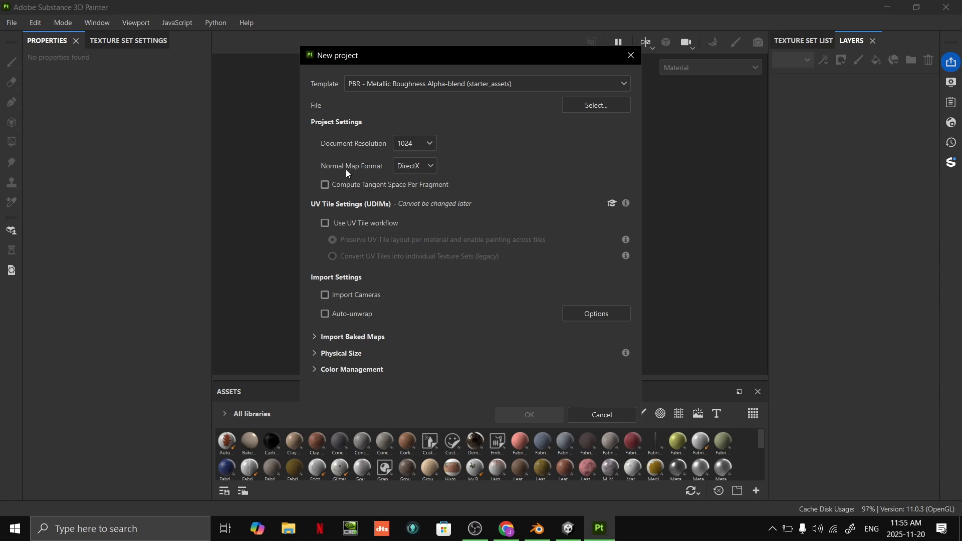
click(395, 168)
click(408, 196)
click(427, 170)
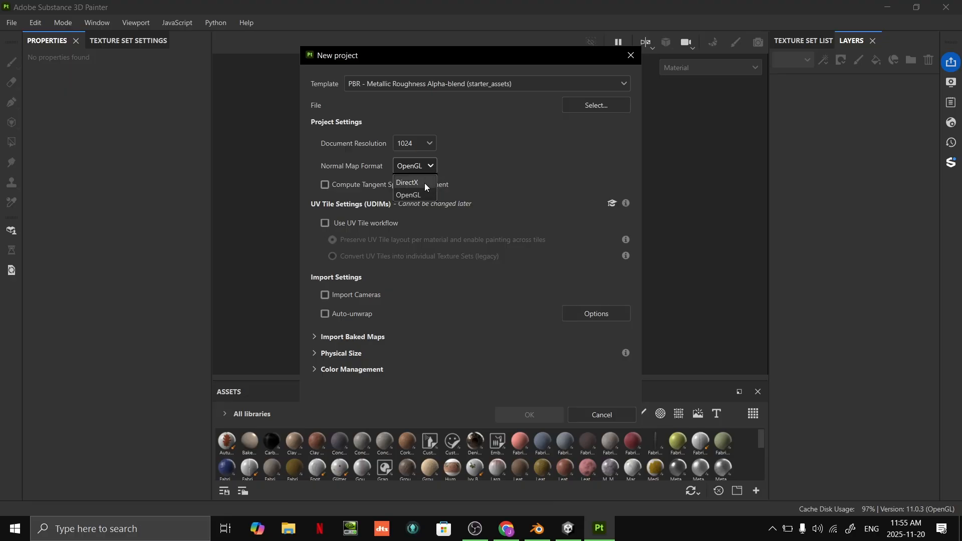
click(430, 169)
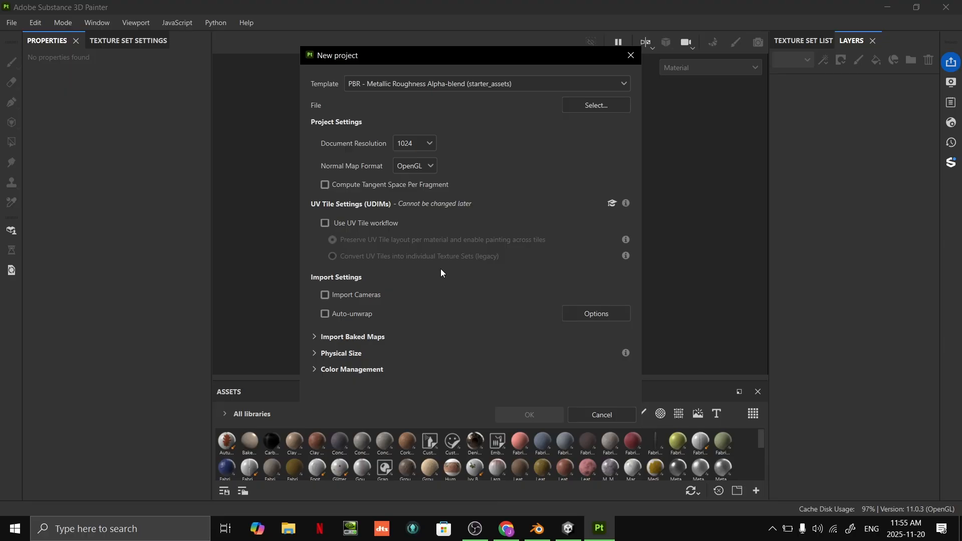
- Load SM_Grass_Mesh_01 from the Tutorial10 folder as the project mesh and create the project
click(613, 108)
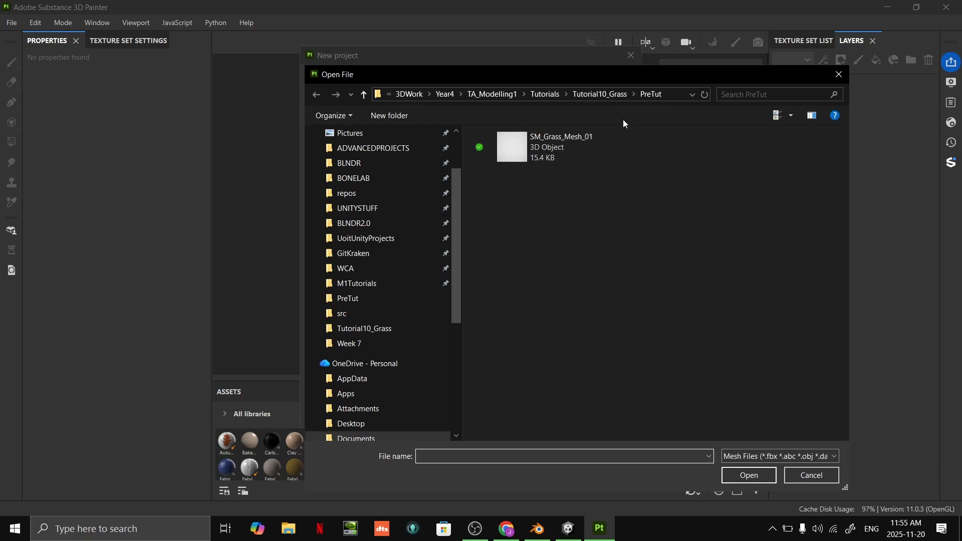
click(612, 92)
double_click(542, 178)
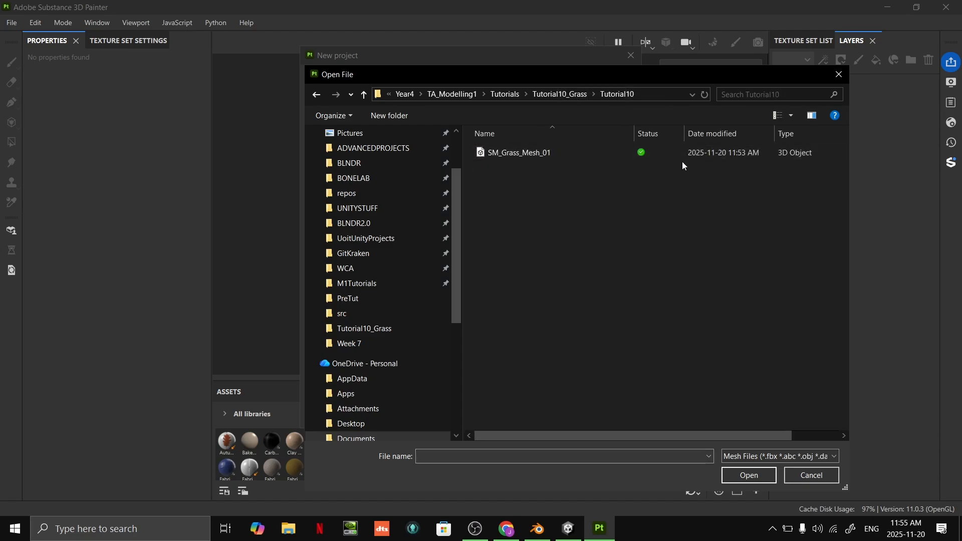
double_click(525, 155)
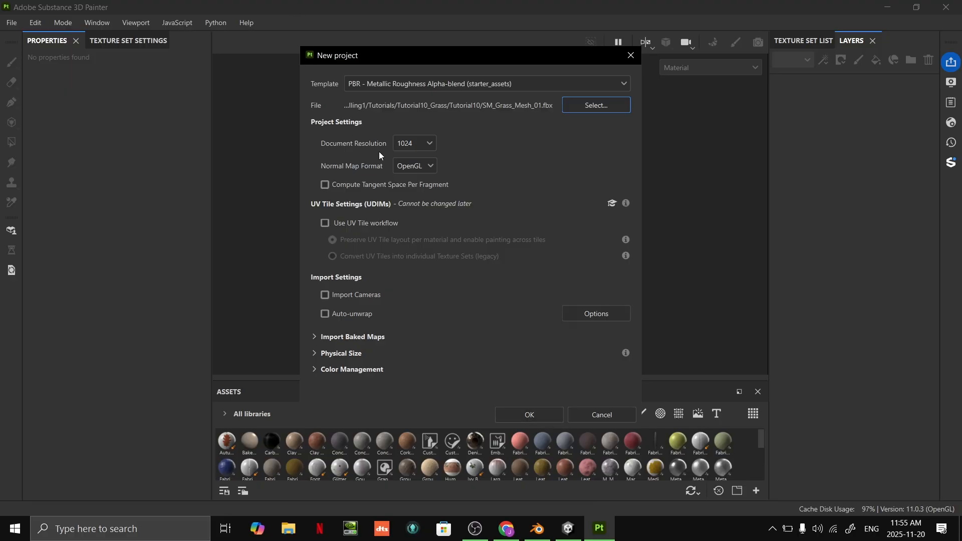
click(554, 415)
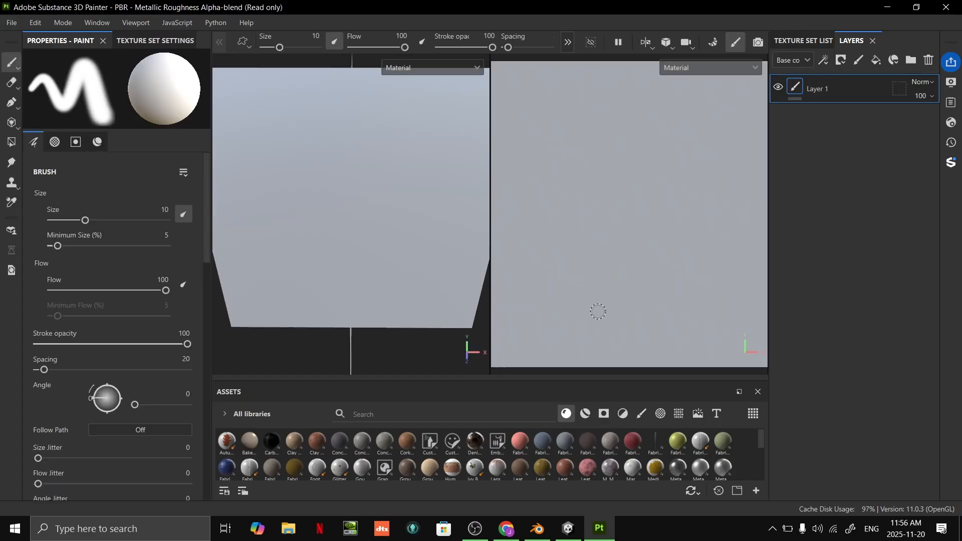
- Inspect the crossed grass planes in 3D and their UV layout in 2D
scroll(431, 292, up, 2)
scroll(434, 295, down, 2)
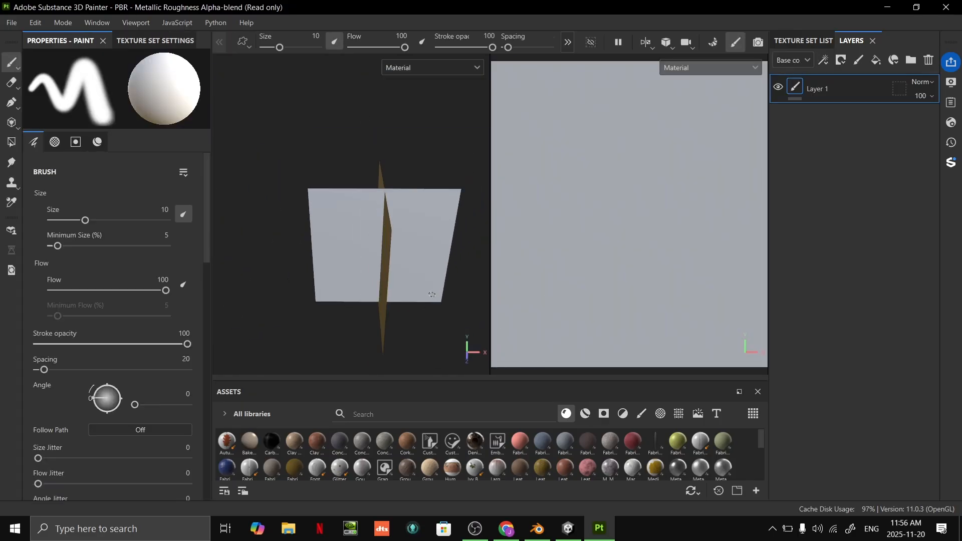
alt+drag(433, 294, 370, 262)
scroll(564, 266, down, 3)
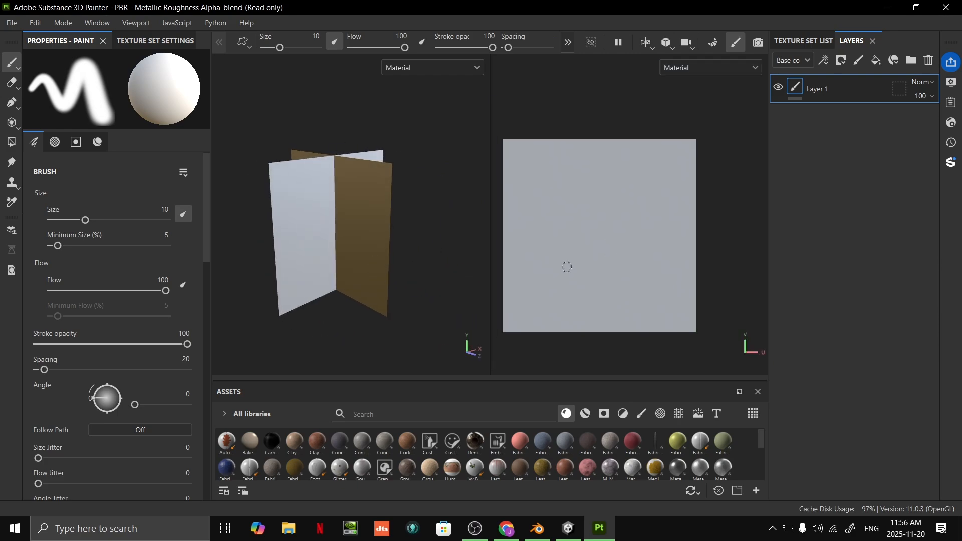
scroll(618, 277, up, 2)
- Try the 3D-only layout, then return to the 3D/2D split and enlarge the 2D view
click(647, 42)
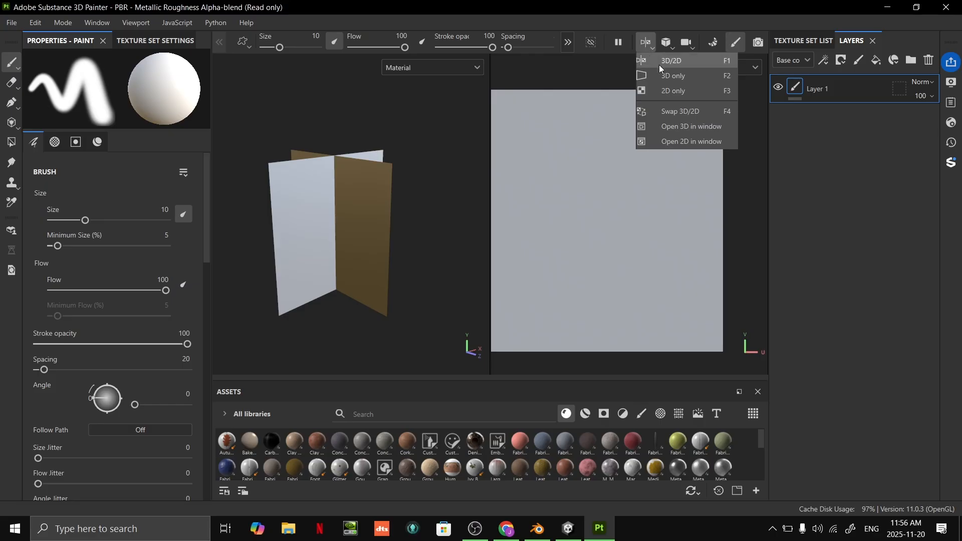
click(661, 76)
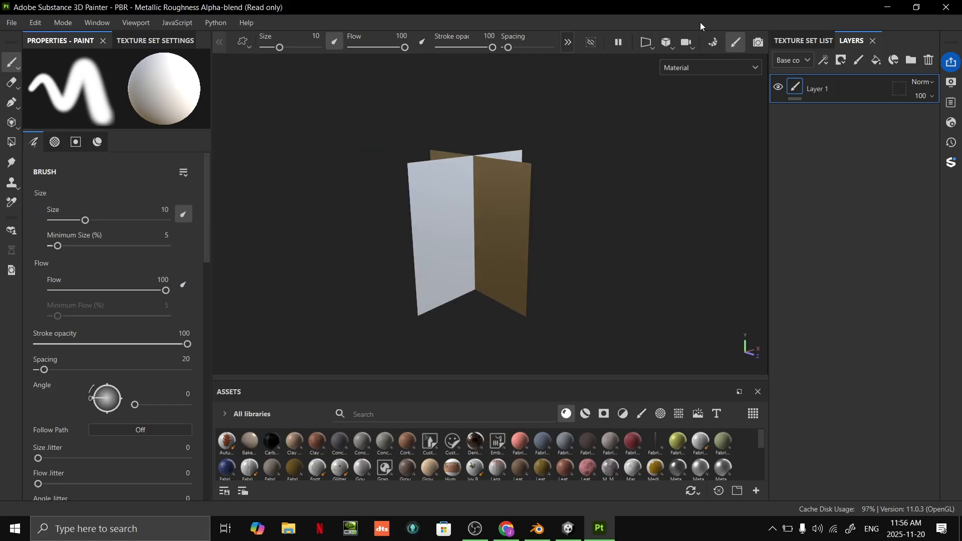
click(648, 45)
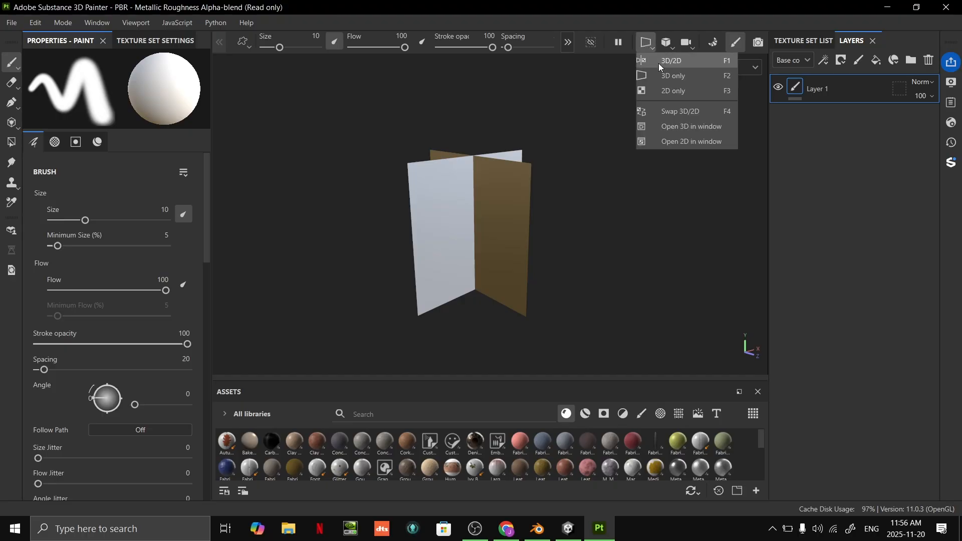
click(658, 61)
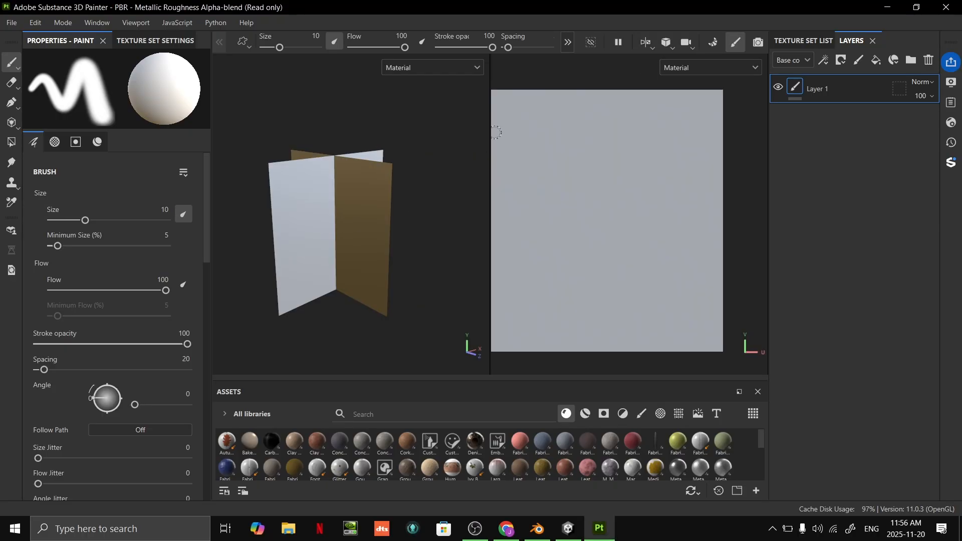
drag(491, 130, 277, 221)
scroll(521, 251, down, 3)
scroll(533, 294, up, 3)
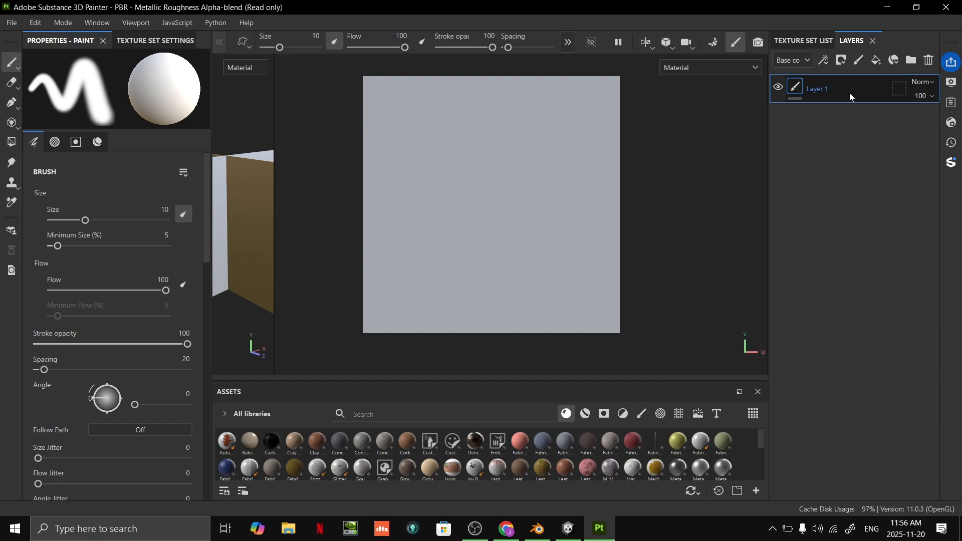
- Delete the default paint layer and add a folder named Grass to the layer stack
key(Delete)
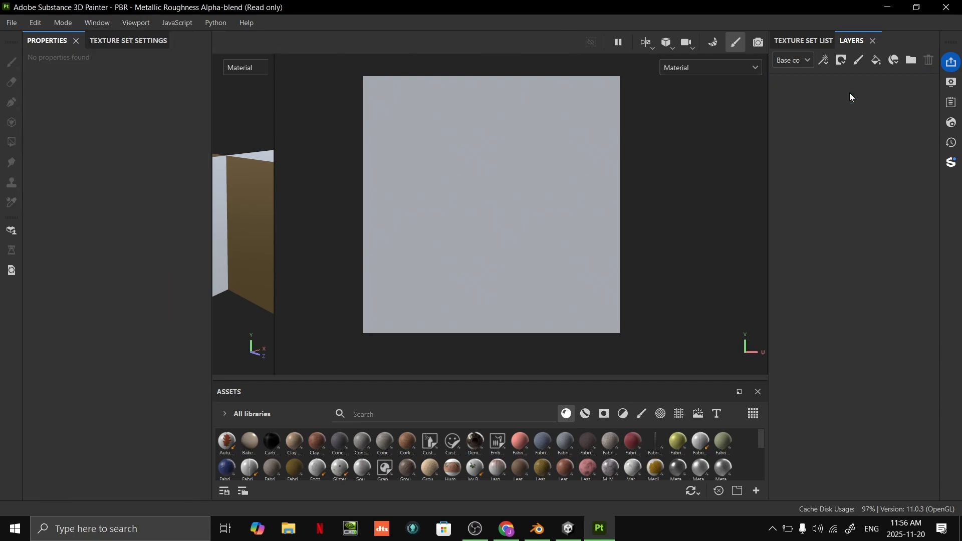
click(910, 61)
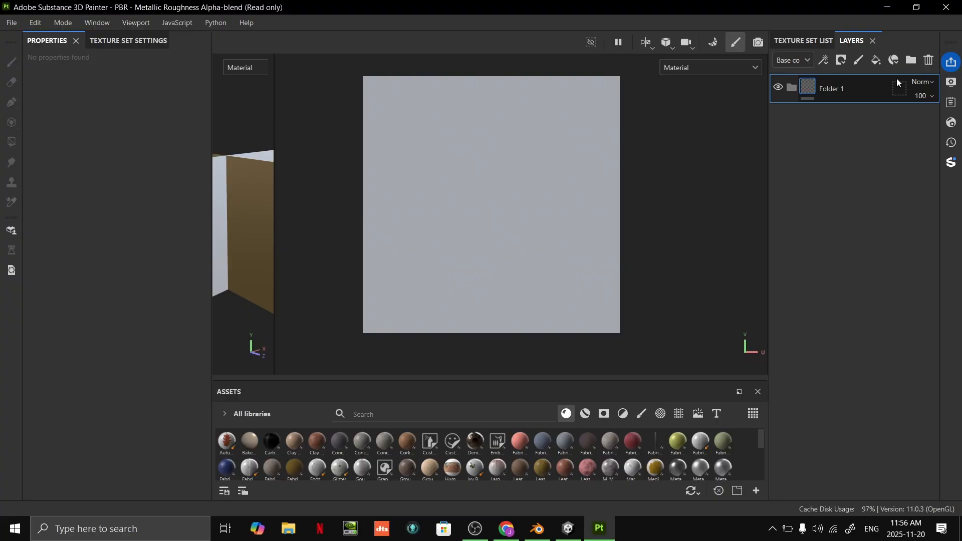
double_click(850, 90)
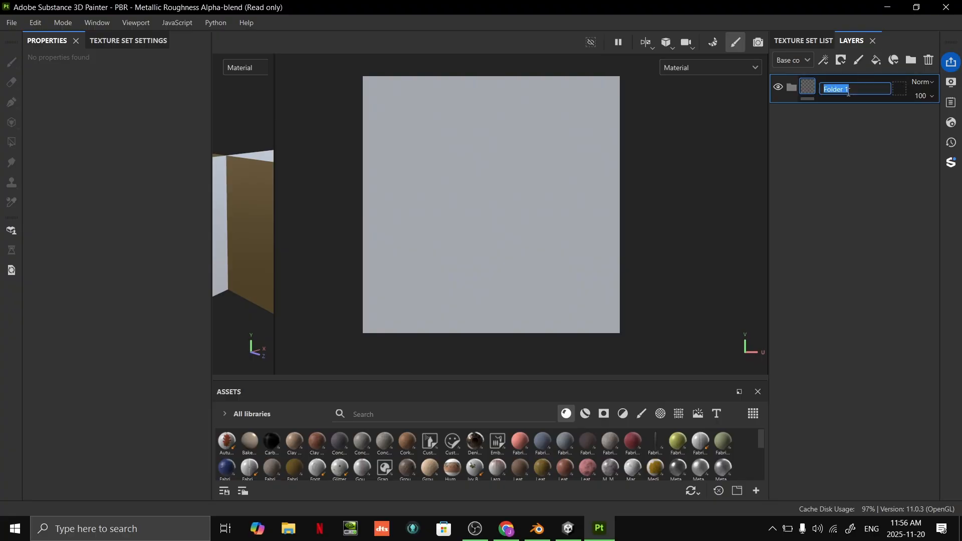
text(Grass)
key(Return)
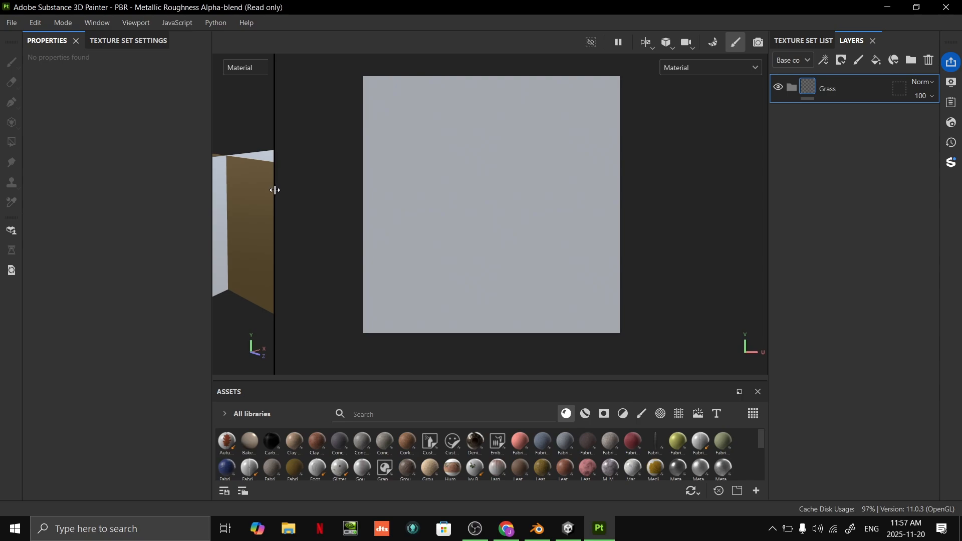
- Enlarge the 3D view and examine the crossed grass planes from another angle
drag(273, 193, 541, 190)
scroll(377, 246, up, 2)
alt+drag(377, 247, 406, 316)
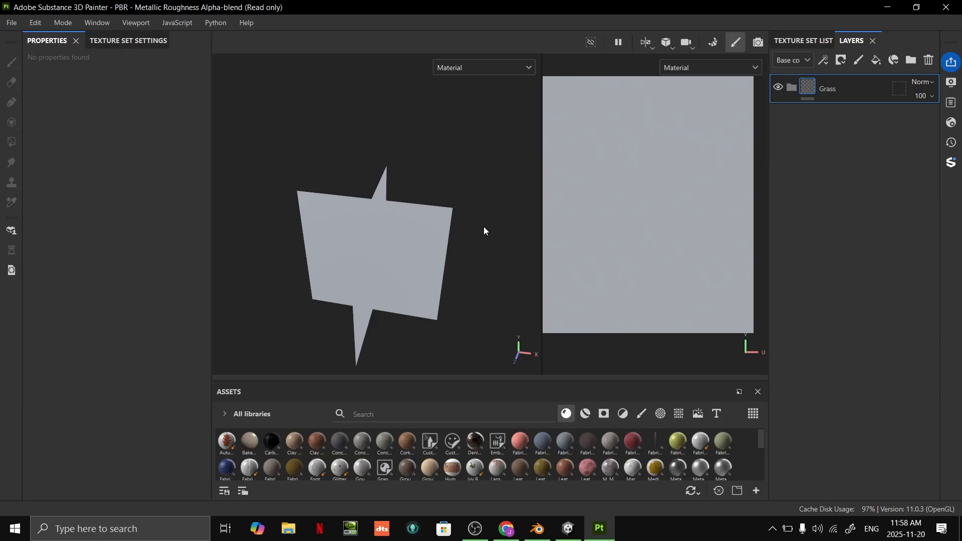
- Add a fill layer named Base below the Grass folder
drag(542, 204, 414, 219)
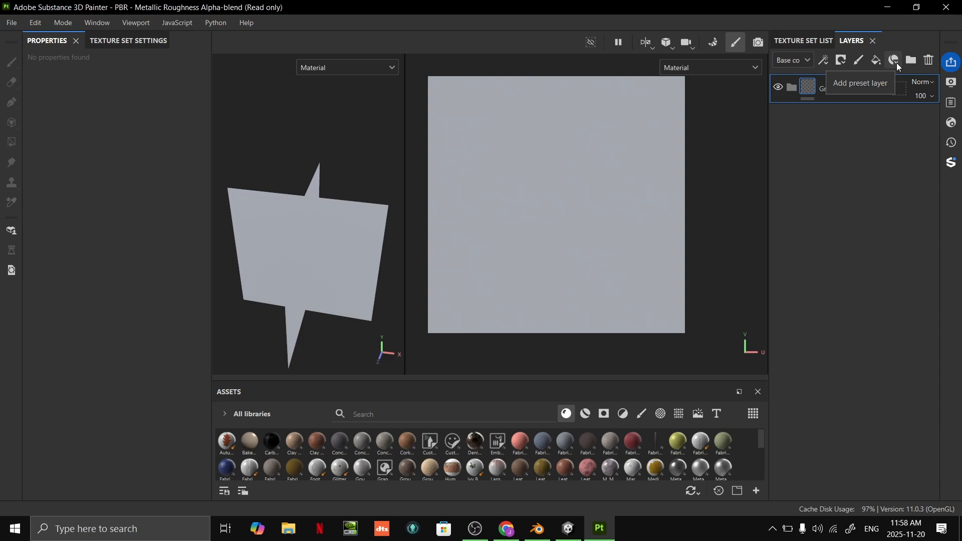
click(878, 62)
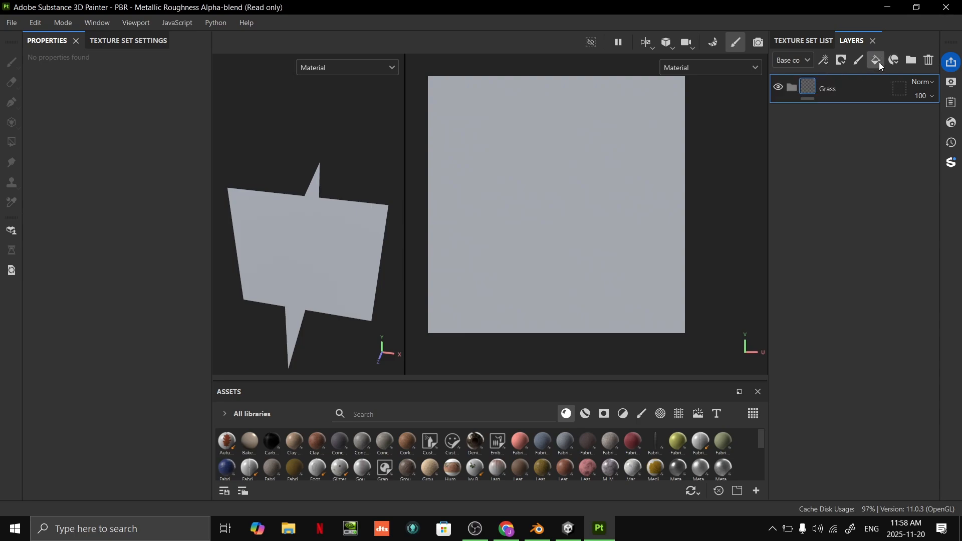
double_click(846, 118)
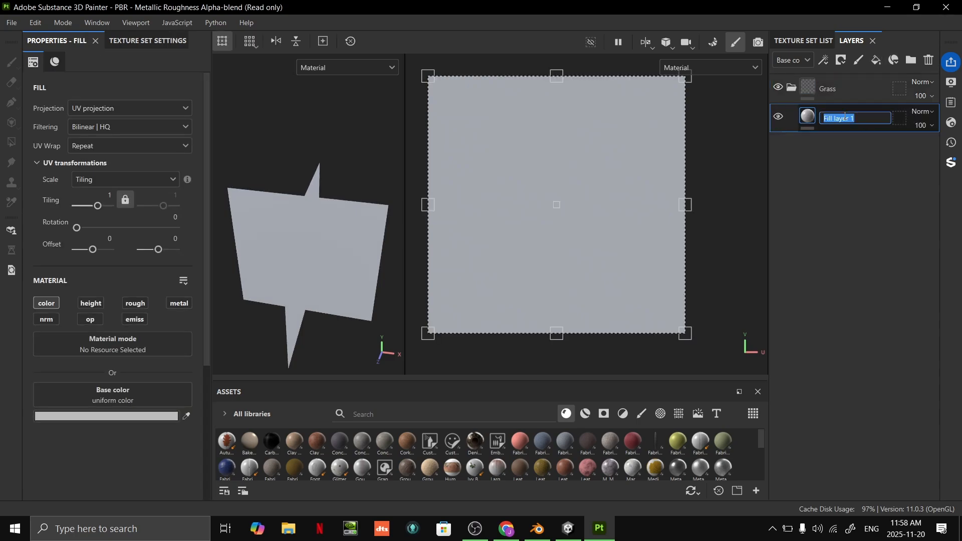
text(Base)
key(Return)
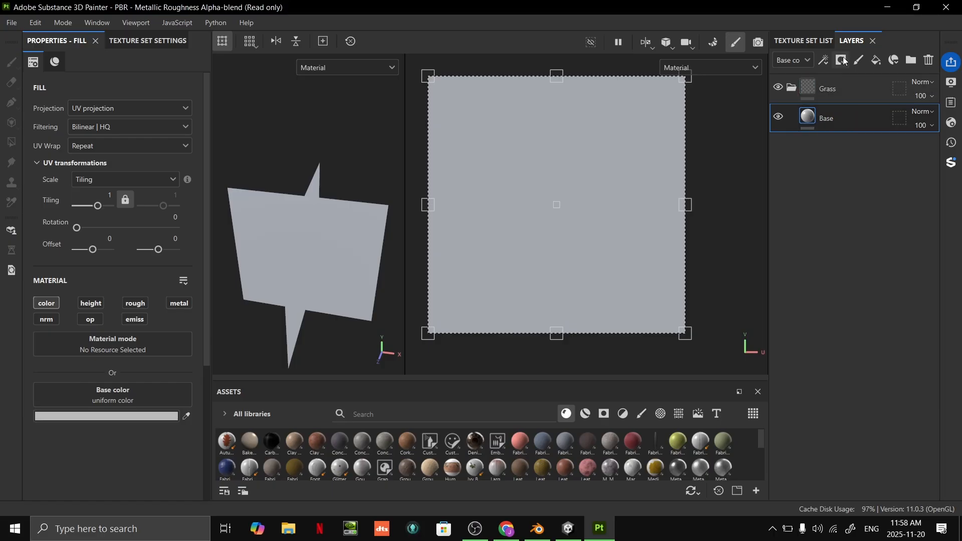
- Set the Base fill layer's base color to black
click(79, 416)
drag(131, 385, 131, 445)
click(244, 273)
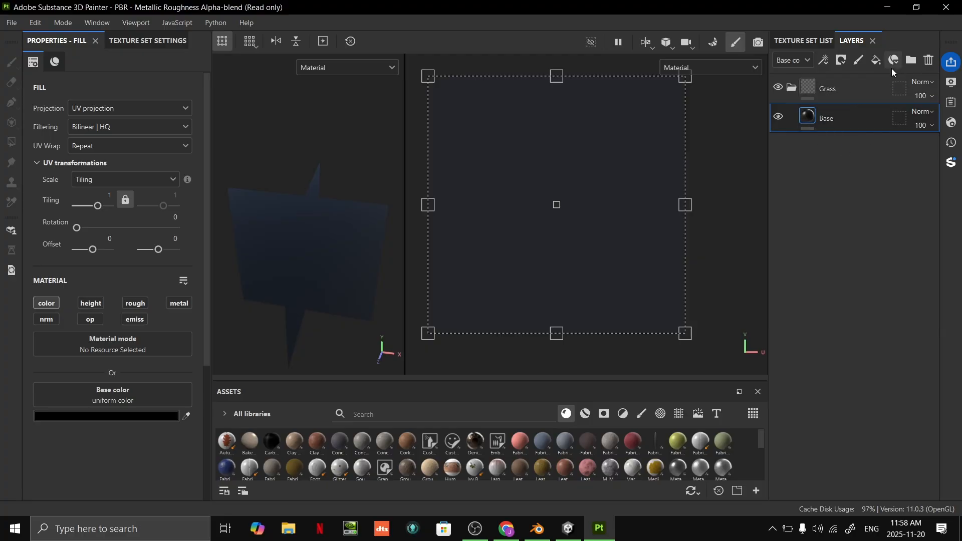
- Add another fill layer above Base and name it Mask
click(879, 61)
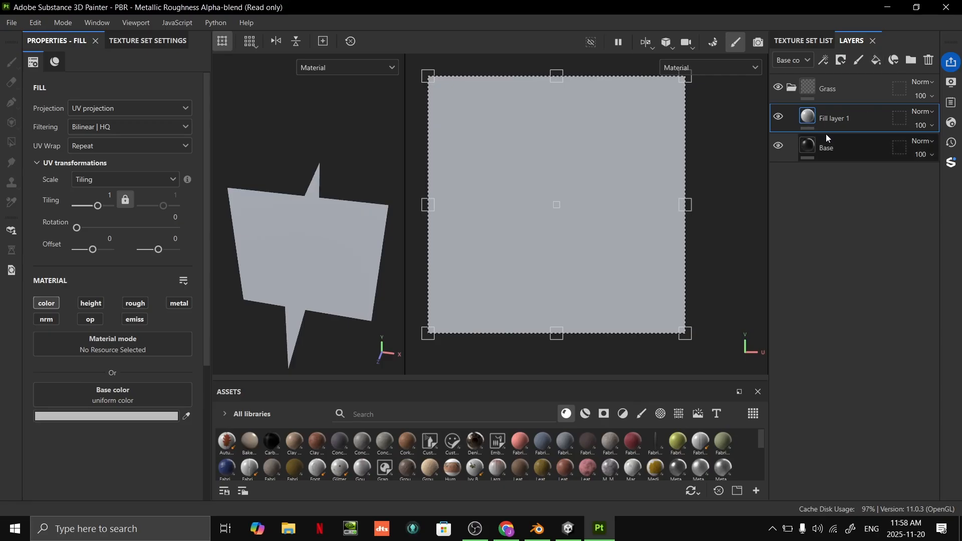
double_click(832, 118)
text(Mask)
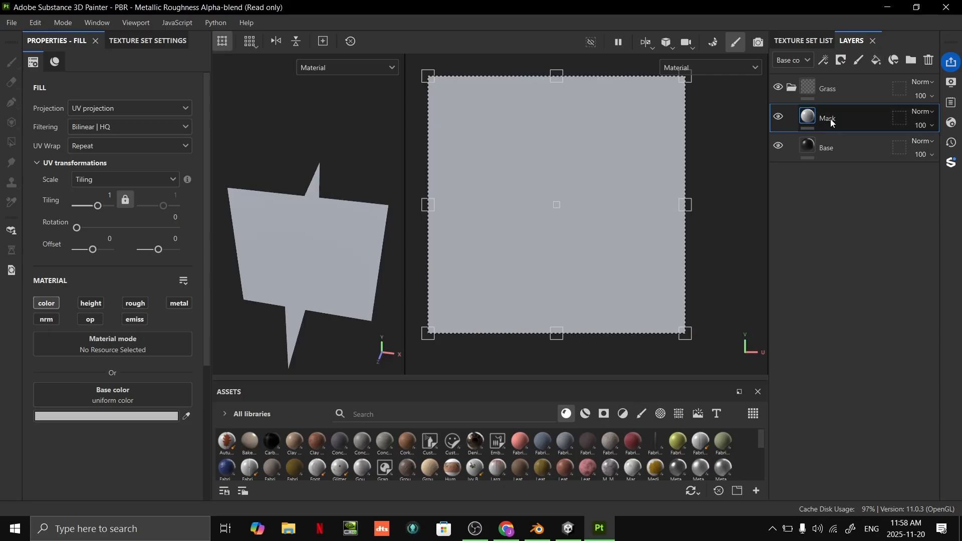
key(Return)
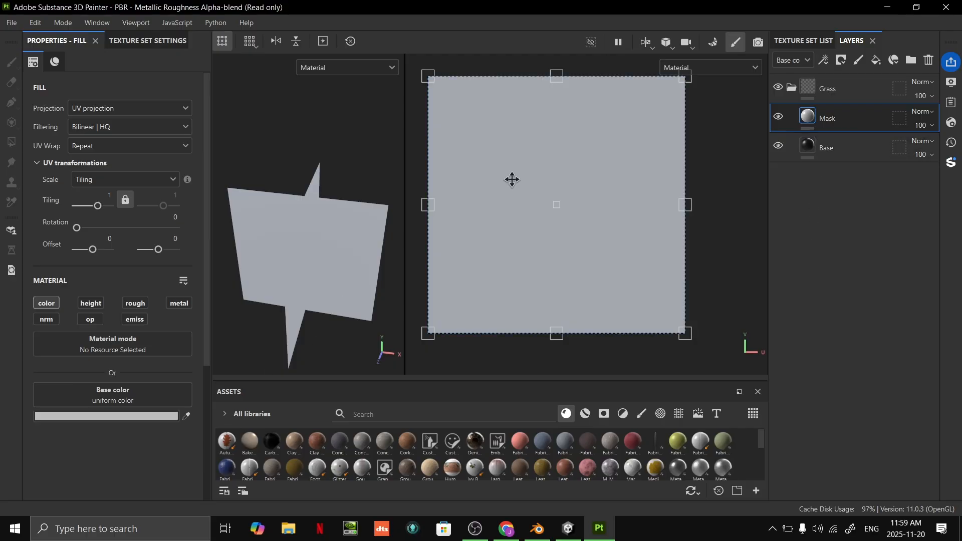
- Set the Mask fill layer's base color to pure white, FFFFFF
click(153, 416)
drag(153, 365, 87, 307)
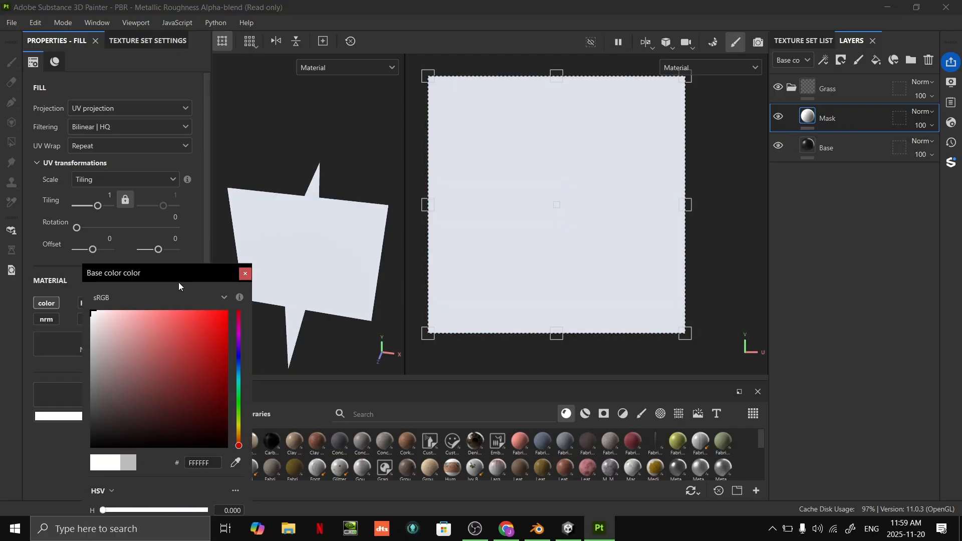
click(246, 275)
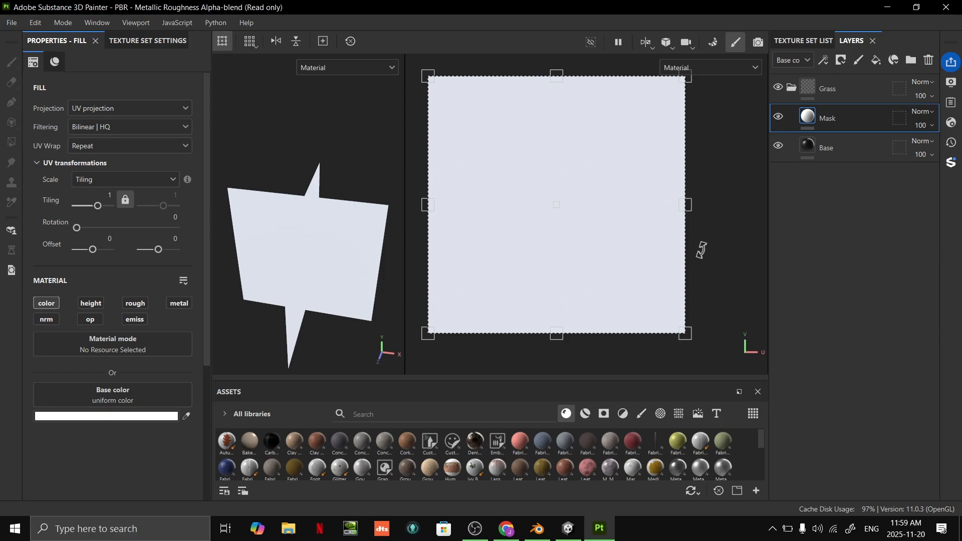
- Add a black mask to the Mask layer and put a paint effect on that mask
click(837, 145)
click(842, 117)
click(852, 142)
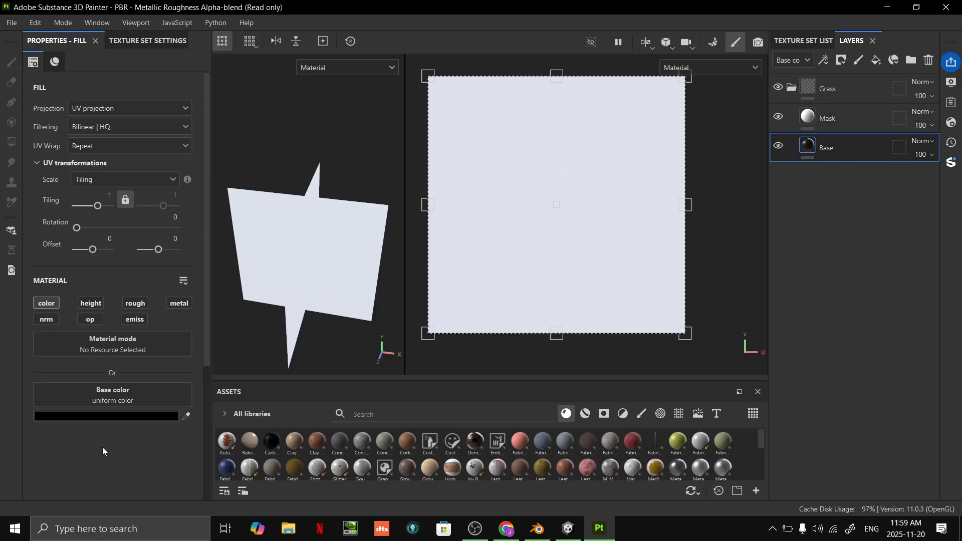
click(861, 127)
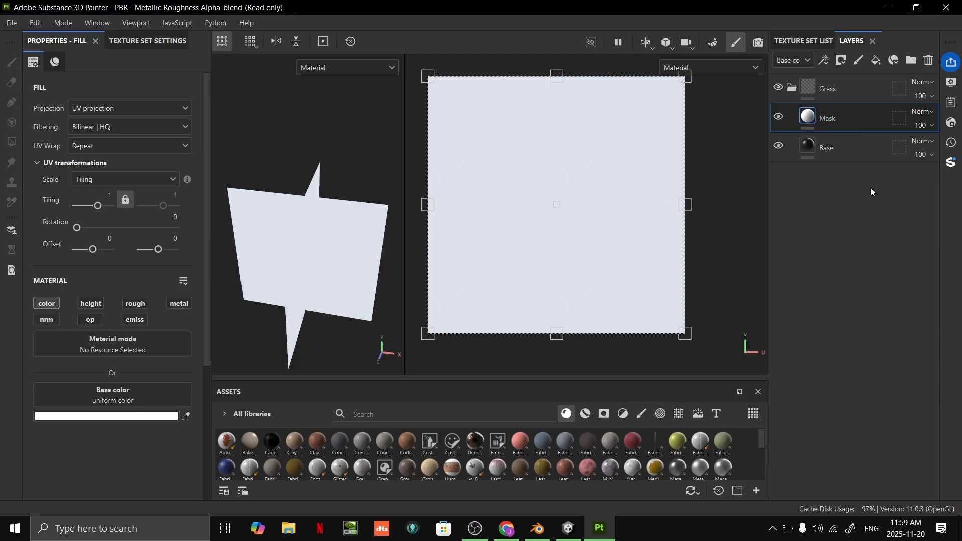
right_click(831, 113)
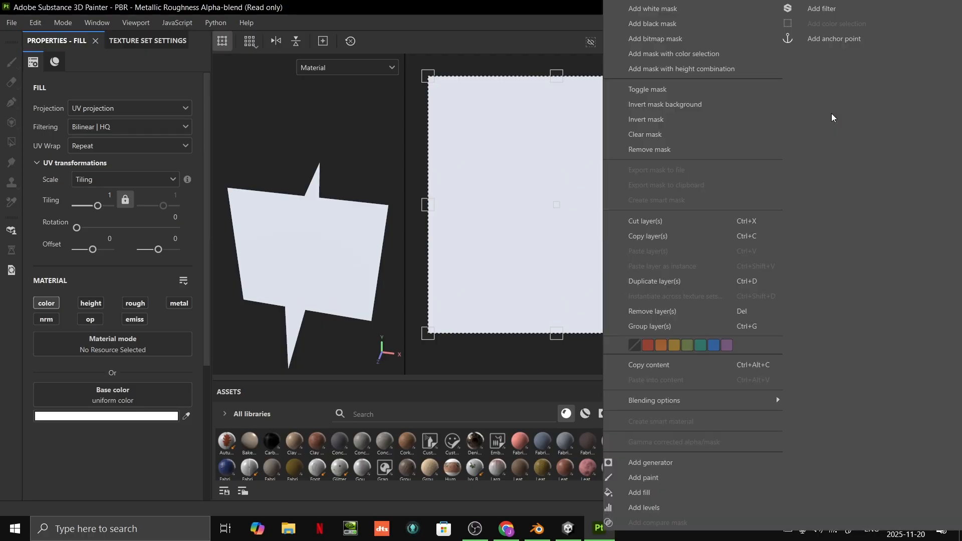
click(666, 23)
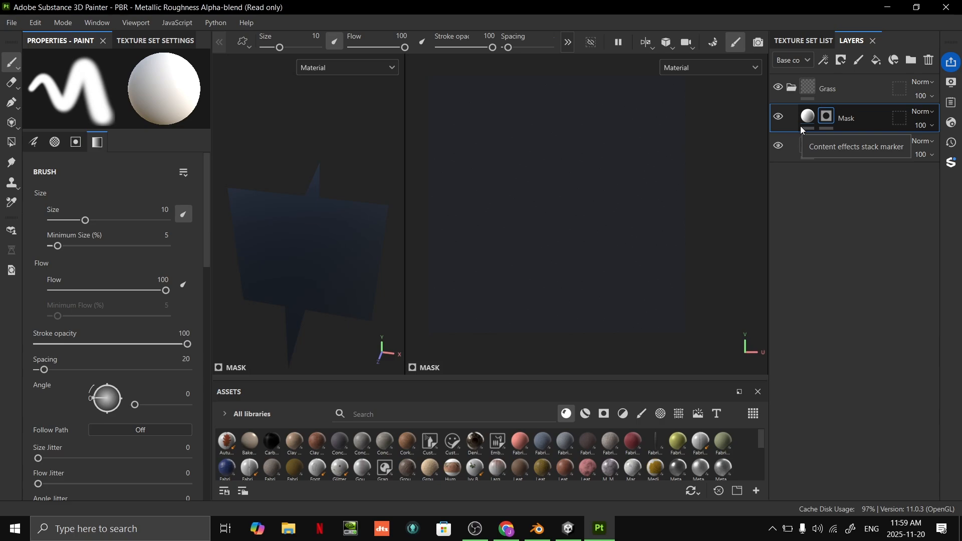
right_click(828, 122)
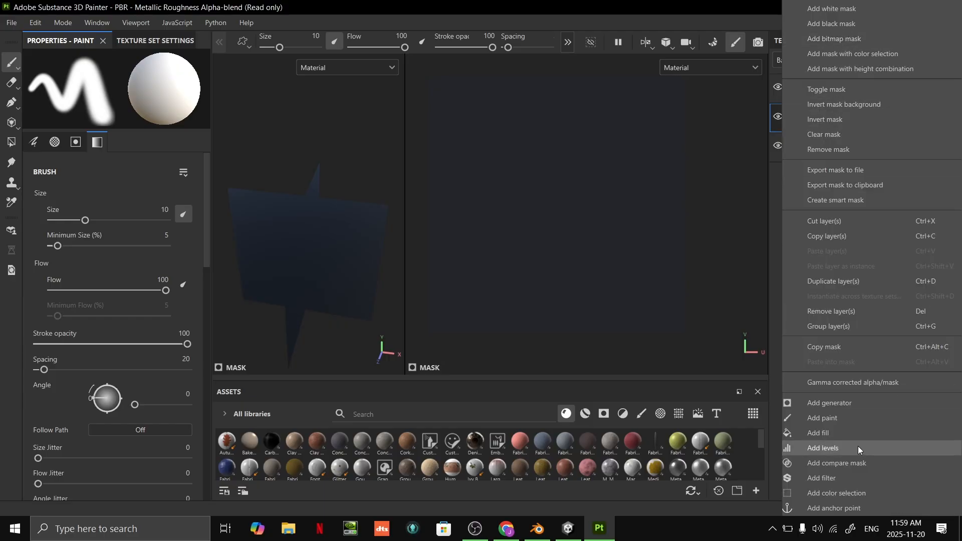
click(850, 417)
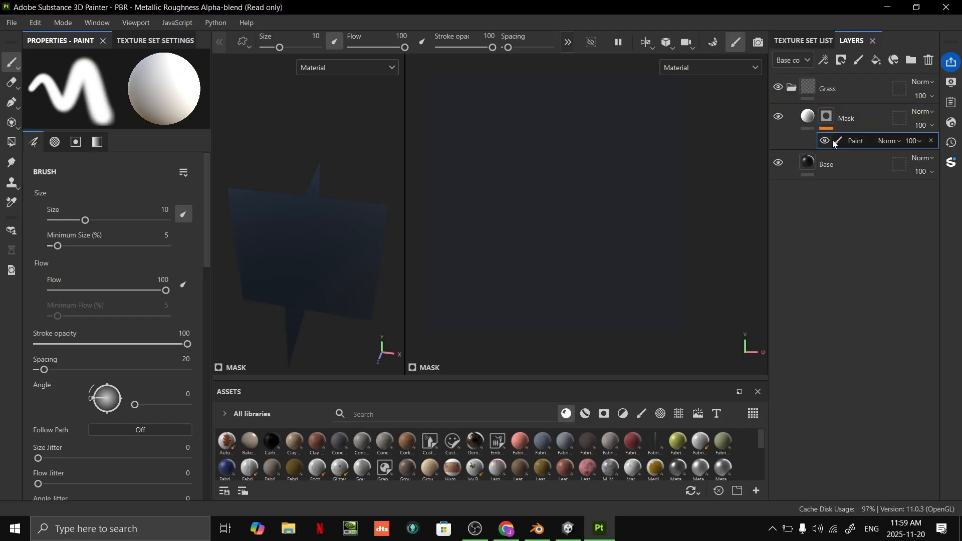
- Toggle the mask's Paint effect off and on, and review the fill settings of the Base and Mask layers
click(828, 118)
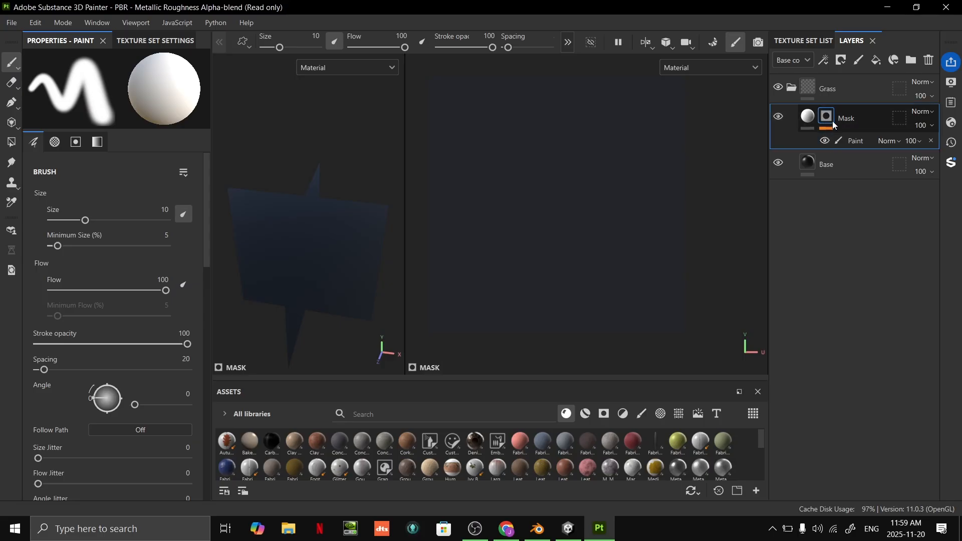
click(825, 141)
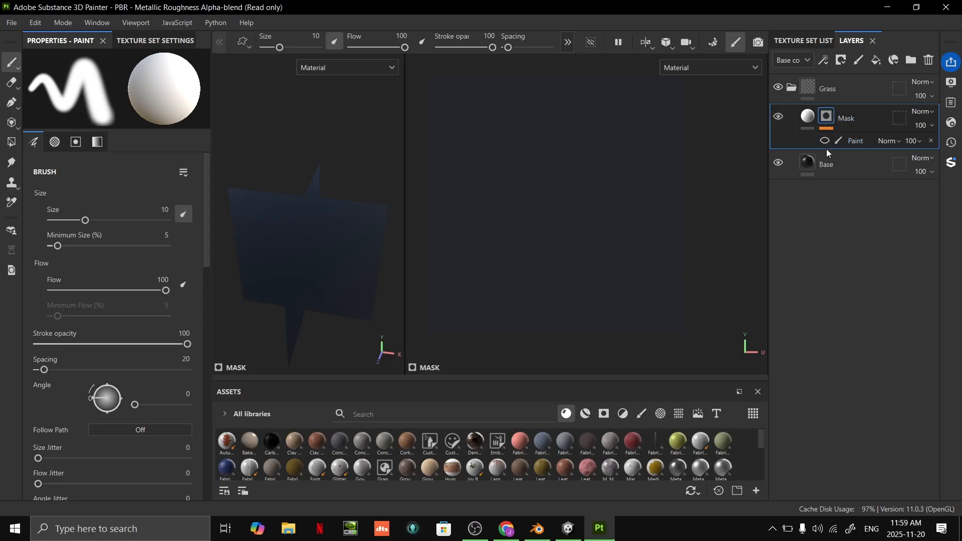
click(826, 141)
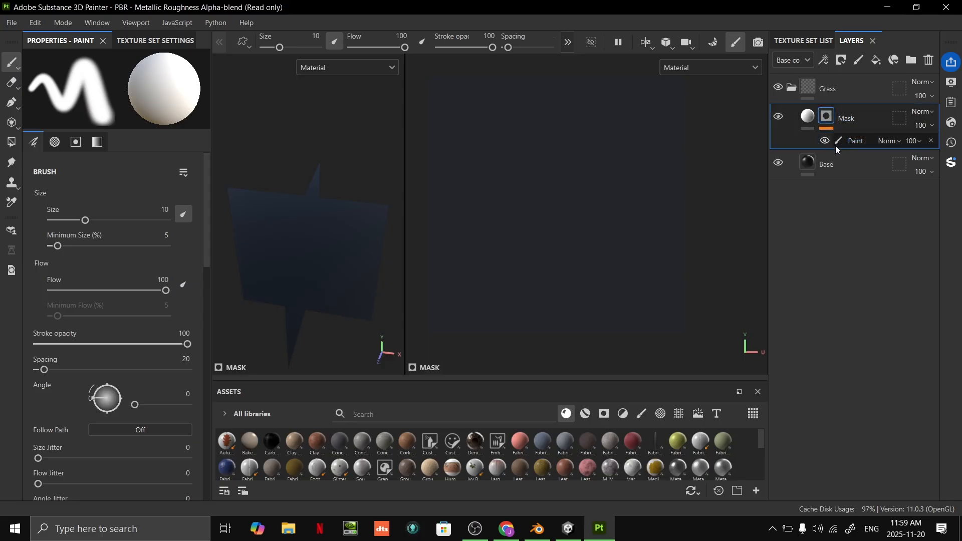
click(863, 174)
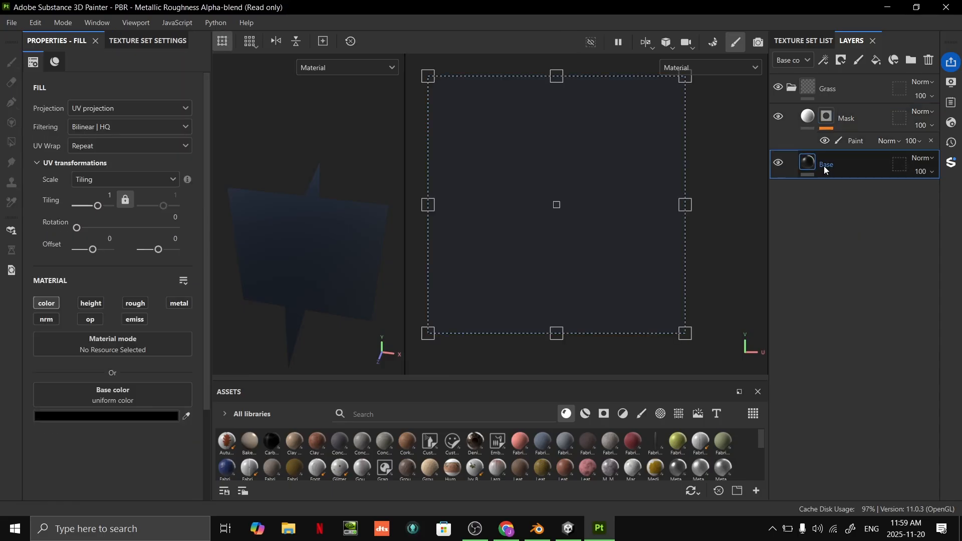
click(815, 118)
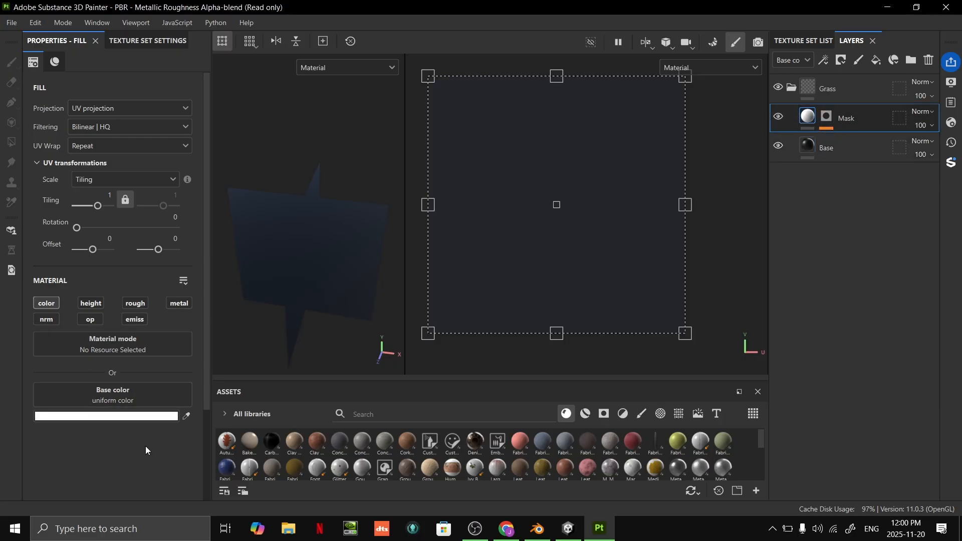
- Scribble test strokes on the Mask layer's Paint effect in the 2D view and undo them
click(827, 116)
click(854, 145)
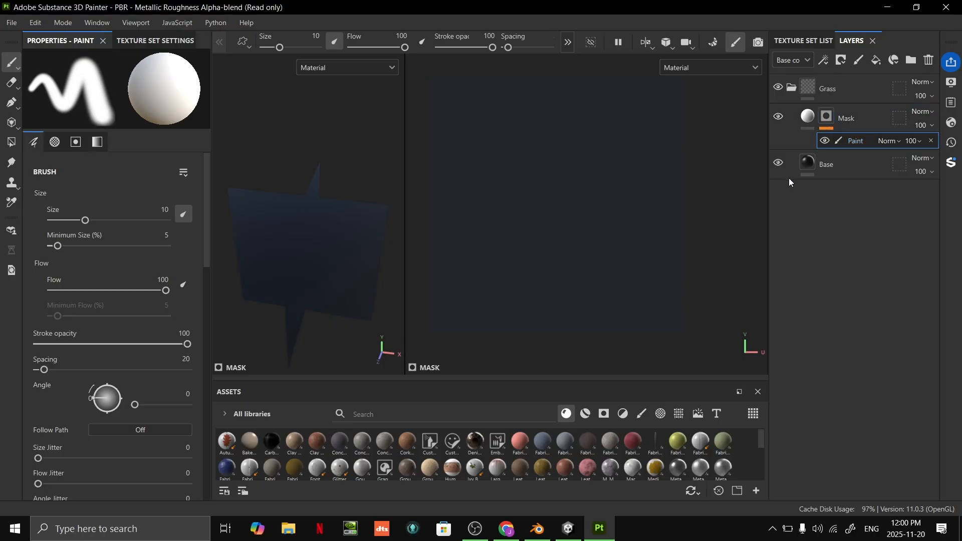
drag(517, 233, 535, 183)
mouse_move(517, 241)
mouse_down()
mouse_move(629, 183)
mouse_move(540, 267)
mouse_move(651, 158)
mouse_move(542, 209)
mouse_move(501, 280)
mouse_move(481, 140)
mouse_move(551, 296)
mouse_move(525, 203)
mouse_move(531, 321)
mouse_move(572, 210)
mouse_move(646, 100)
mouse_move(659, 219)
mouse_up()
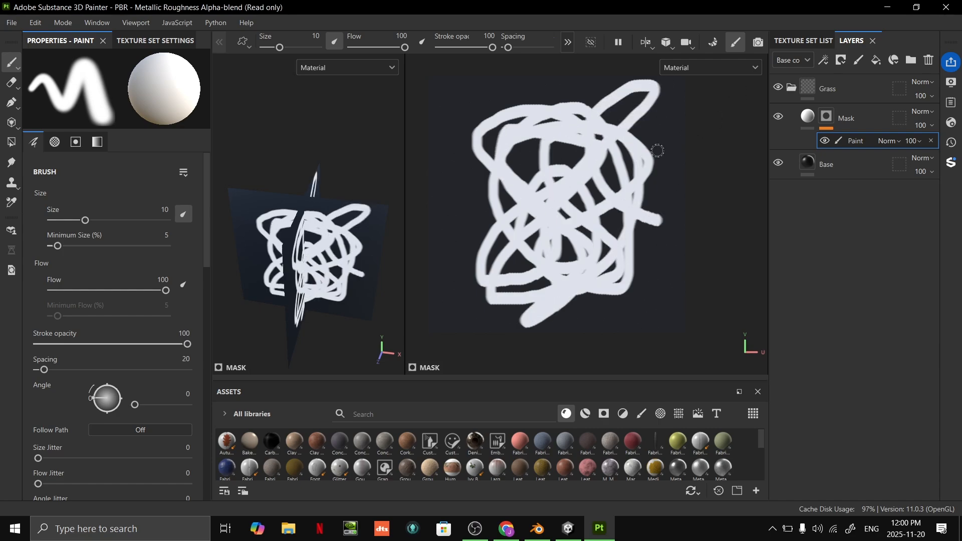
key(ctrl+z)
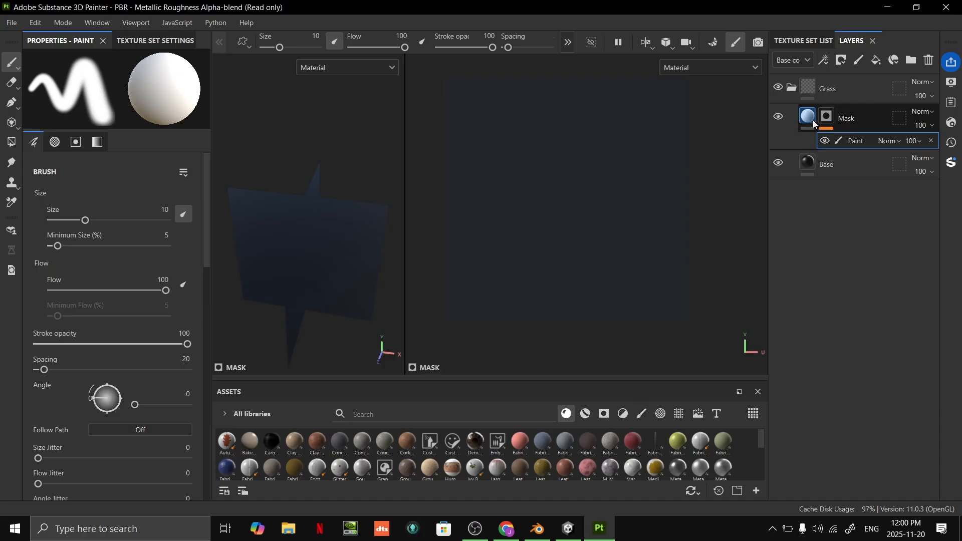
mouse_move(590, 205)
mouse_down()
mouse_move(501, 271)
mouse_move(569, 213)
mouse_up()
key(ctrl+z)
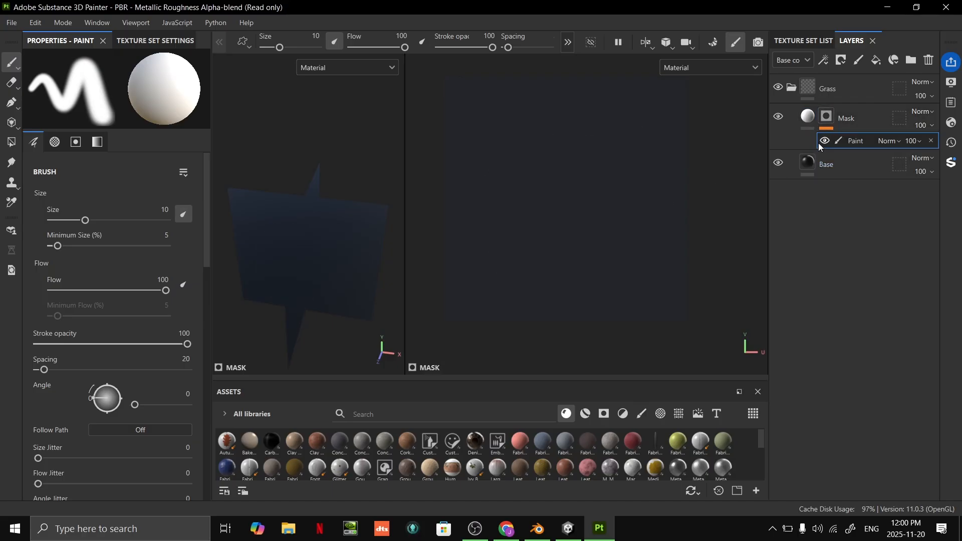
- Review the Mask layer's fill content, its black mask and the Paint effect one after another
click(826, 141)
click(858, 121)
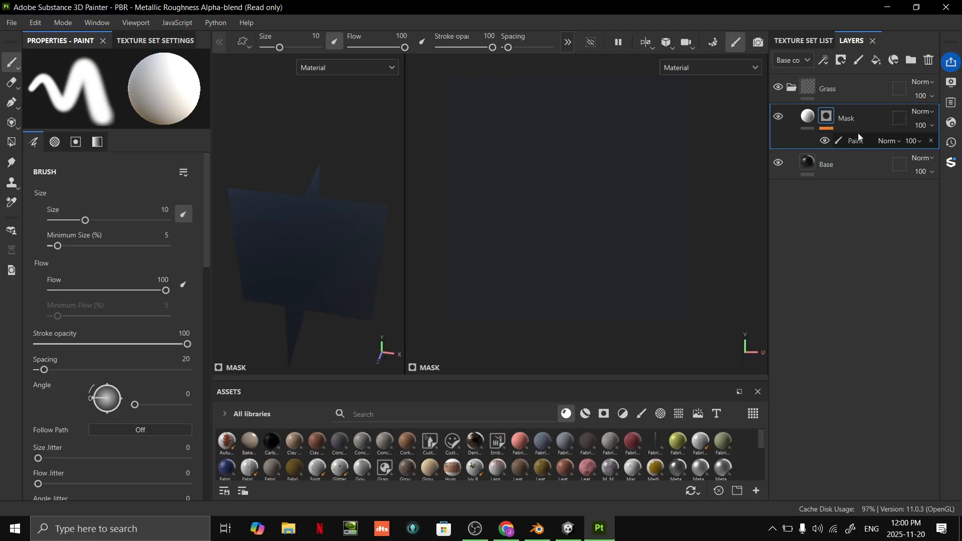
click(857, 139)
click(808, 117)
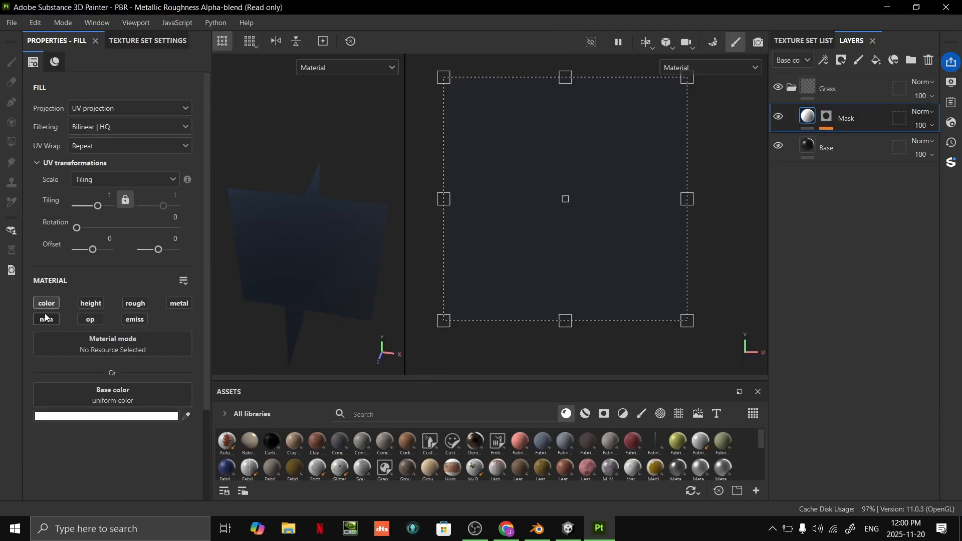
click(827, 116)
- Select the Mask layer's Paint effect and set the brush size to about 9.18
click(851, 142)
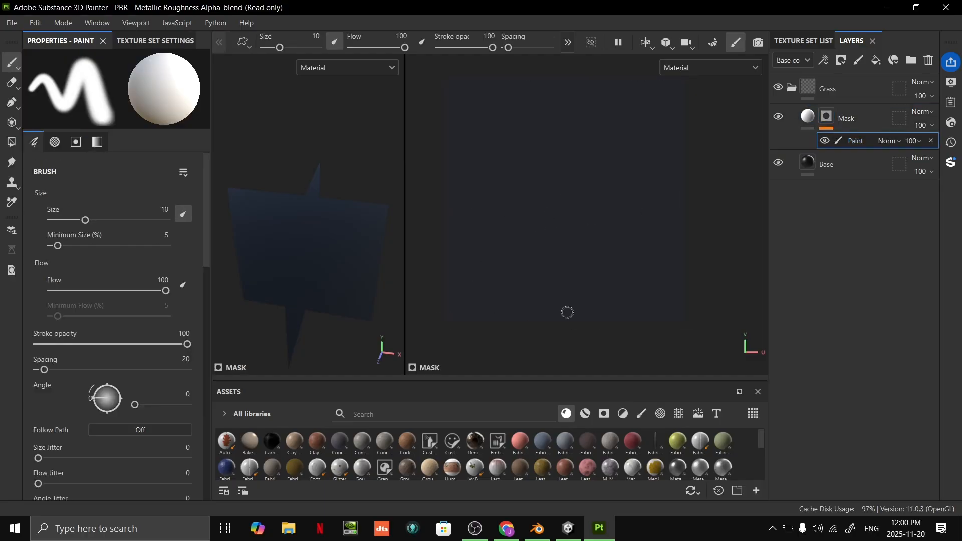
key(bracketleft)
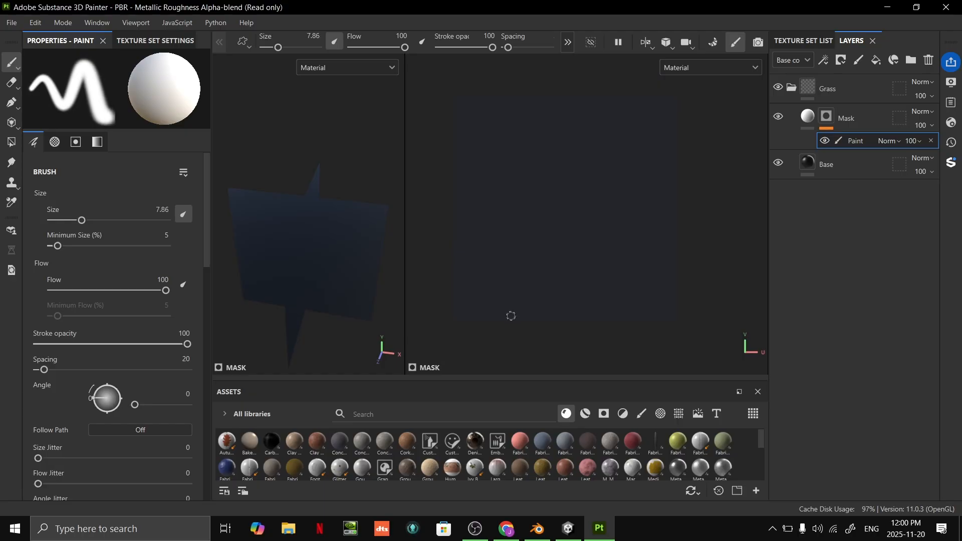
key(bracketleft)
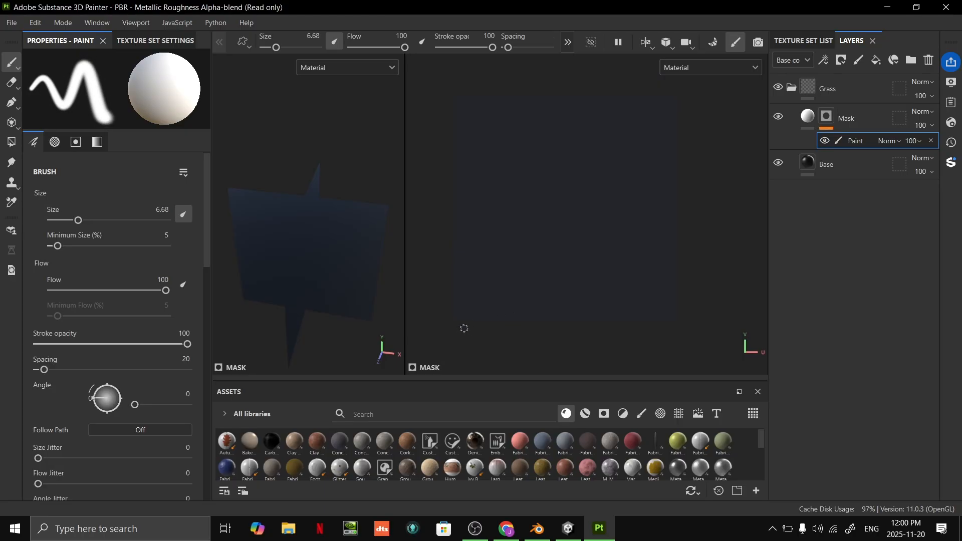
key(ctrl)
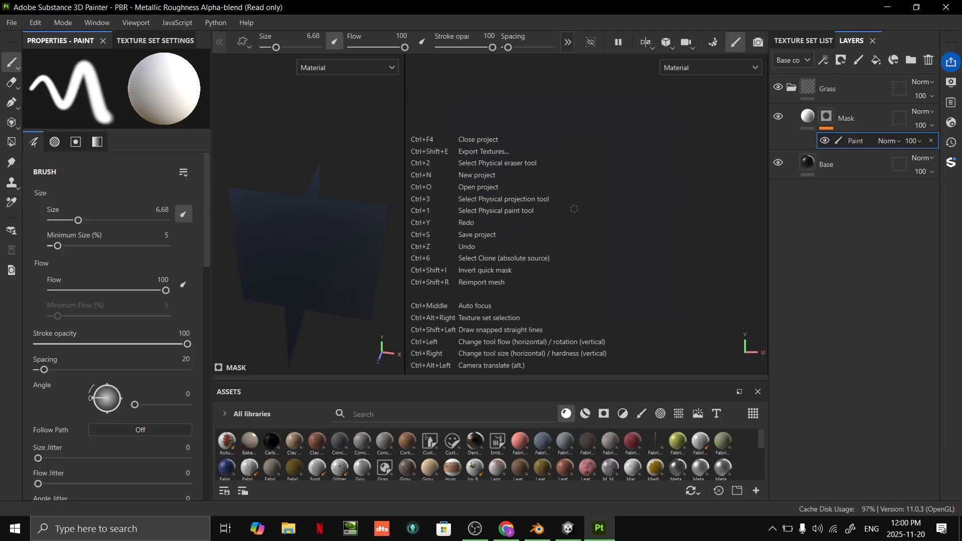
mouse_move(617, 224)
ctrl+right_down()
mouse_move(646, 224)
mouse_move(618, 225)
mouse_move(626, 224)
ctrl+right_up()
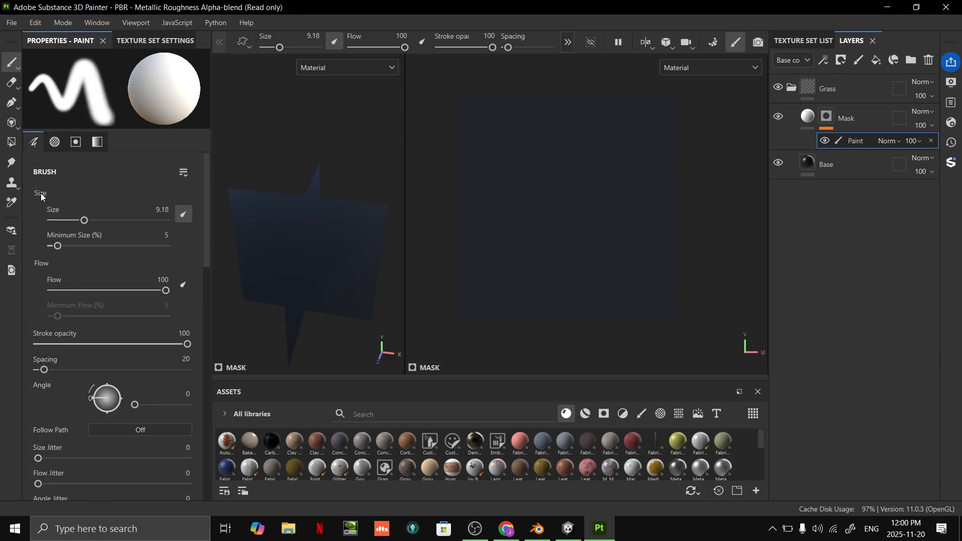
- Set the brush spacing to 10 and the alpha hardness to 0.68
mouse_move(47, 371)
mouse_down()
mouse_move(112, 363)
mouse_move(36, 372)
mouse_move(66, 379)
mouse_move(41, 372)
mouse_up()
scroll(67, 411, down, 9)
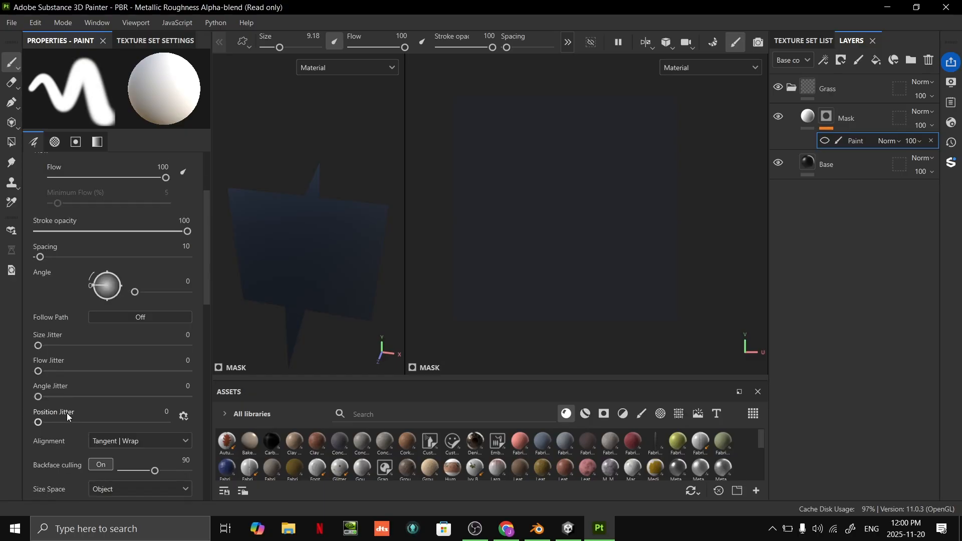
mouse_move(47, 383)
mouse_down()
mouse_move(200, 375)
mouse_move(73, 384)
mouse_move(142, 381)
mouse_up()
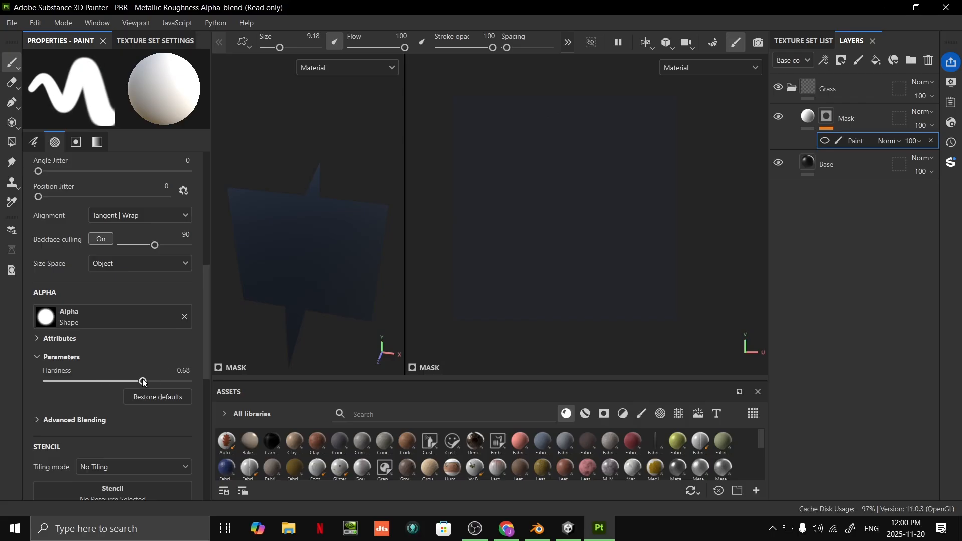
- Paint a tall, curved, tapering grass blade on the mask near the left edge of the UV square, rising from the bottom
click(572, 222)
mouse_move(477, 322)
mouse_down()
mouse_move(482, 231)
mouse_move(472, 166)
mouse_move(486, 112)
mouse_move(507, 319)
mouse_move(490, 318)
mouse_move(499, 293)
mouse_move(488, 308)
mouse_move(494, 251)
mouse_move(478, 159)
mouse_up()
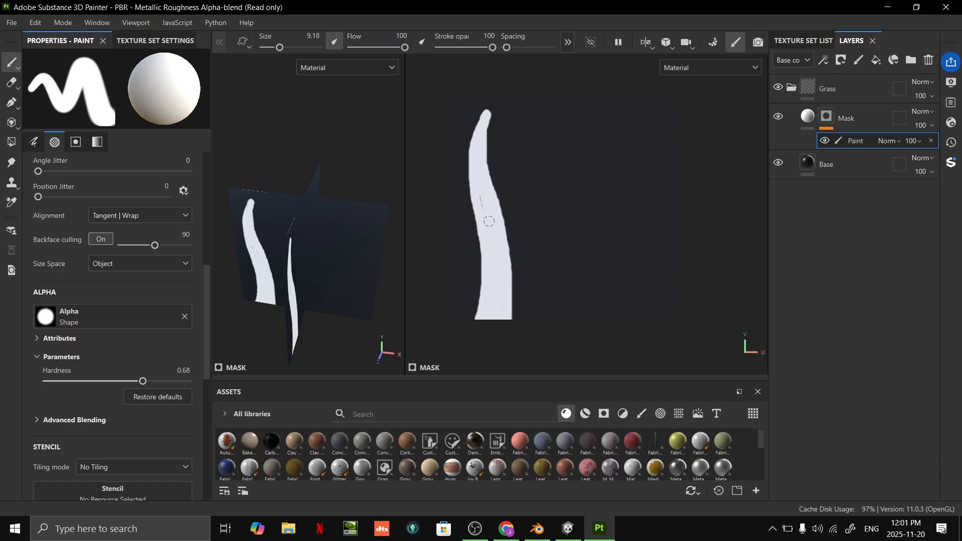
- Paint a shorter tapering grass blade on the mask directly right of the first tall blade, rising from the bottom edge
mouse_move(512, 324)
mouse_down()
mouse_move(522, 184)
mouse_move(533, 326)
mouse_move(530, 226)
mouse_move(522, 276)
mouse_up()
scroll(529, 319, up, 1)
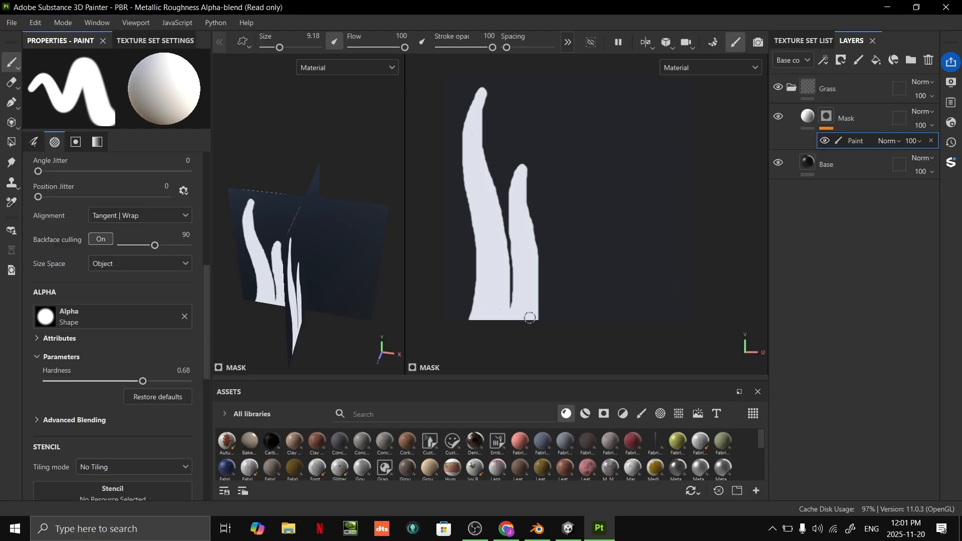
- Paint a third, taller blade curving left at its tip beside the short one, finishing with brush size about 7.38
mouse_move(538, 276)
ctrl+right_down()
mouse_move(506, 276)
mouse_move(540, 258)
ctrl+right_up()
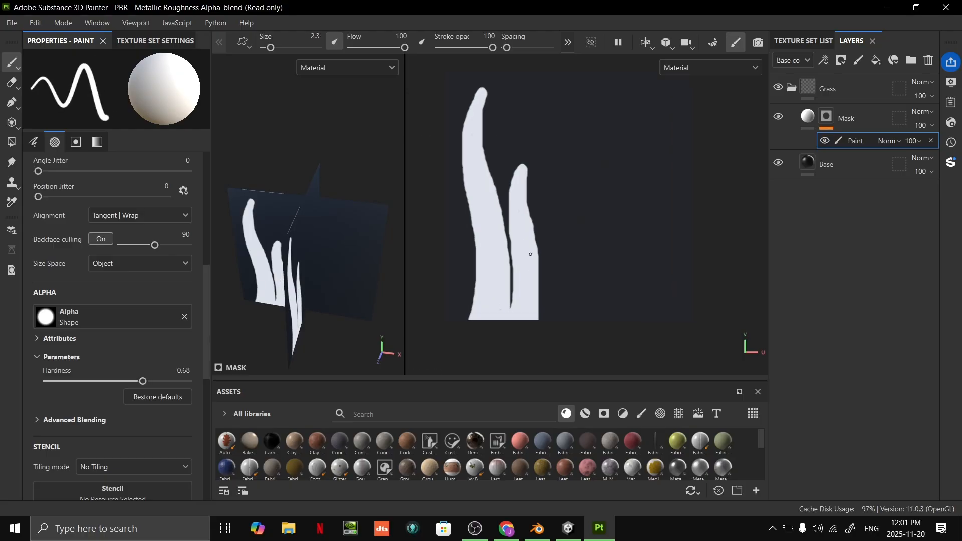
scroll(536, 316, up, 1)
drag(540, 323, 544, 243)
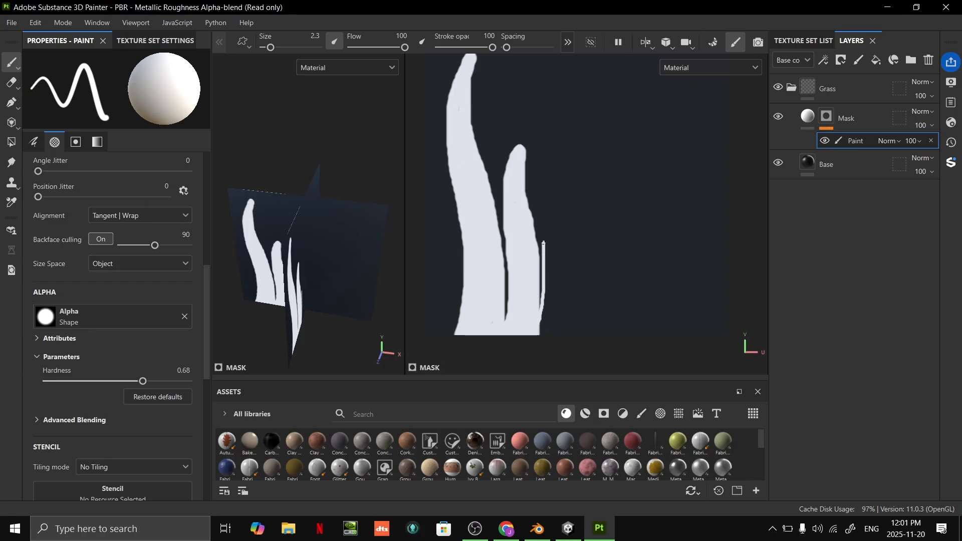
ctrl+right_drag(548, 275, 557, 276)
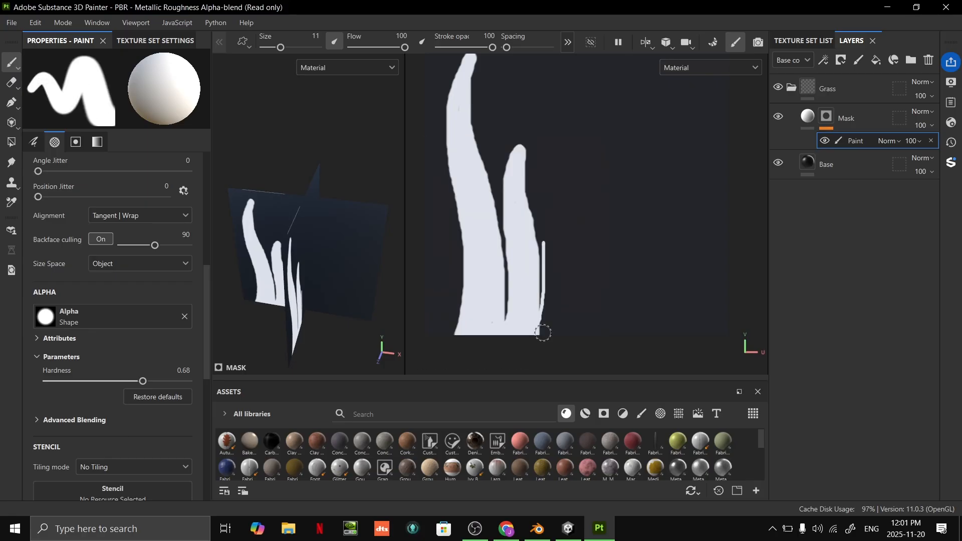
drag(541, 332, 545, 120)
ctrl+right_drag(545, 119, 540, 124)
mouse_move(542, 114)
mouse_down()
mouse_move(543, 125)
mouse_move(538, 75)
mouse_move(555, 233)
mouse_move(554, 215)
mouse_move(547, 222)
mouse_up()
mouse_move(545, 303)
mouse_down()
mouse_move(551, 332)
mouse_move(553, 269)
mouse_move(556, 340)
mouse_up()
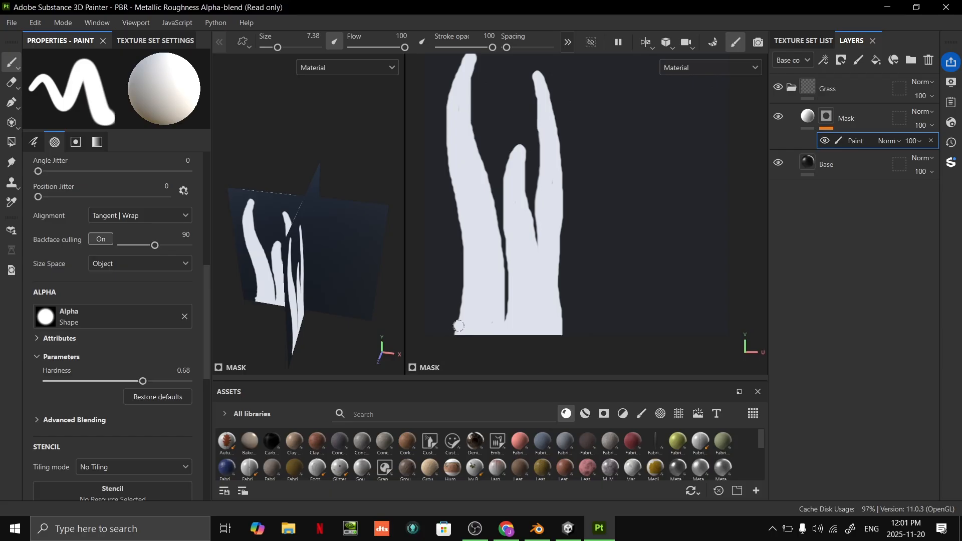
- Paint a short blade at the UV square's left edge and two medium-height blades right of the third blade
mouse_move(448, 334)
mouse_down()
mouse_move(434, 207)
mouse_move(460, 319)
mouse_move(448, 328)
mouse_move(456, 330)
mouse_move(447, 271)
mouse_move(438, 290)
mouse_up()
scroll(570, 290, down, 4)
scroll(584, 293, up, 4)
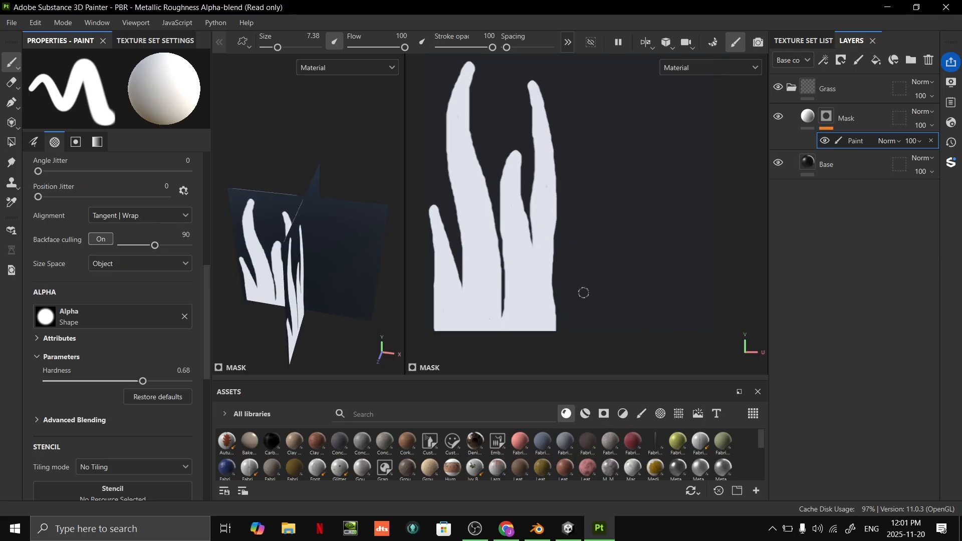
mouse_move(556, 331)
mouse_down()
mouse_move(582, 127)
mouse_move(592, 331)
mouse_move(567, 326)
mouse_move(586, 328)
mouse_move(581, 305)
mouse_move(565, 305)
mouse_move(557, 322)
mouse_move(585, 295)
mouse_move(577, 192)
mouse_move(580, 264)
mouse_up()
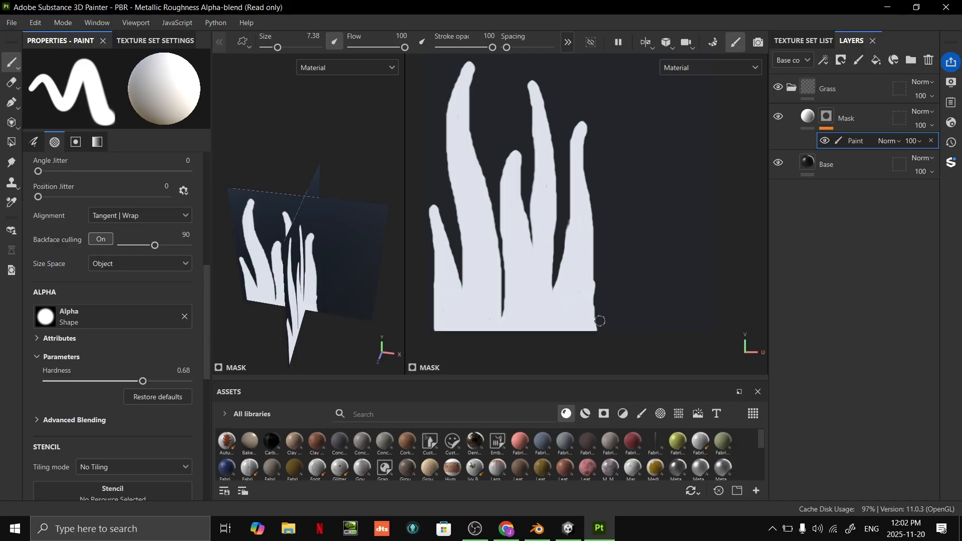
mouse_move(596, 326)
mouse_down()
mouse_move(609, 175)
mouse_move(632, 328)
mouse_move(610, 330)
mouse_move(627, 313)
mouse_move(603, 327)
mouse_move(594, 288)
mouse_move(623, 317)
mouse_move(609, 285)
mouse_move(615, 215)
mouse_move(619, 291)
mouse_up()
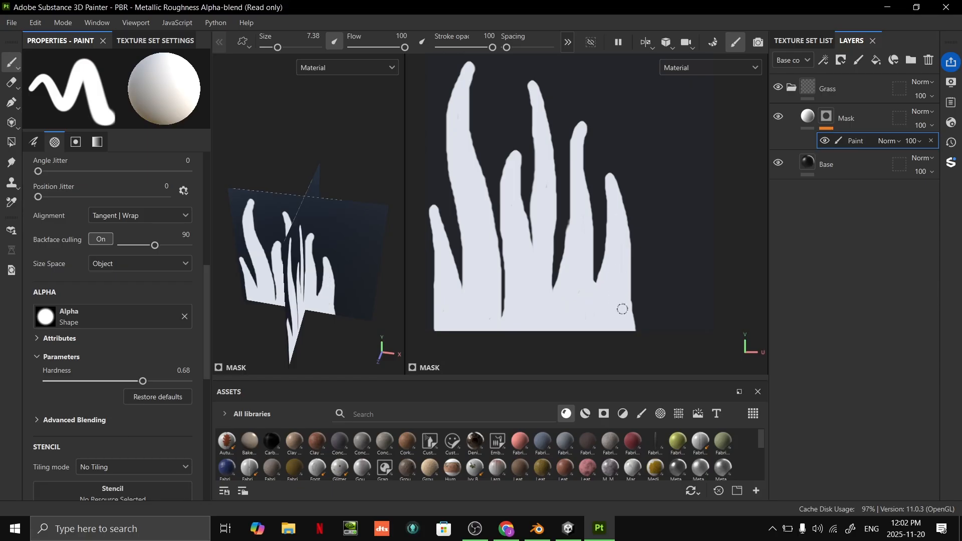
- Compare the mask with and without the painted blades by toggling the visibility of the Mask layer's Paint effect
click(852, 117)
click(845, 142)
click(824, 140)
click(823, 139)
click(824, 140)
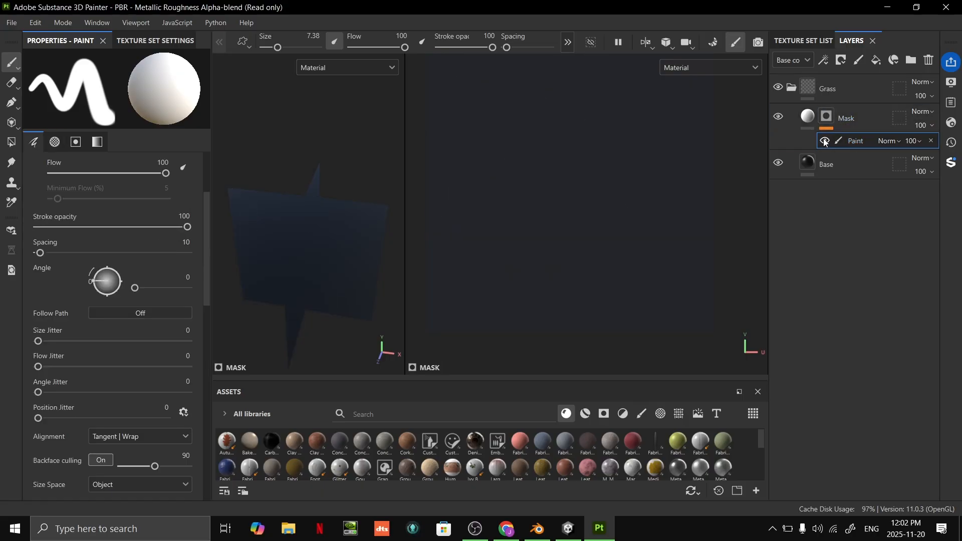
click(825, 140)
click(825, 140)
click(825, 140)
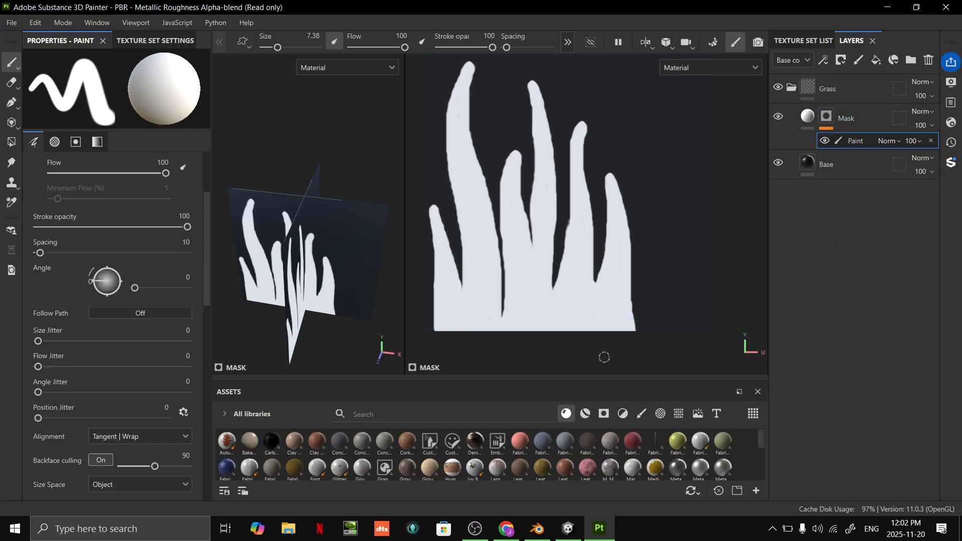
- Paint two more tall blades toward the UV square's right edge, the first one leaning left
mouse_move(632, 333)
mouse_down()
mouse_move(634, 140)
mouse_move(622, 81)
mouse_up()
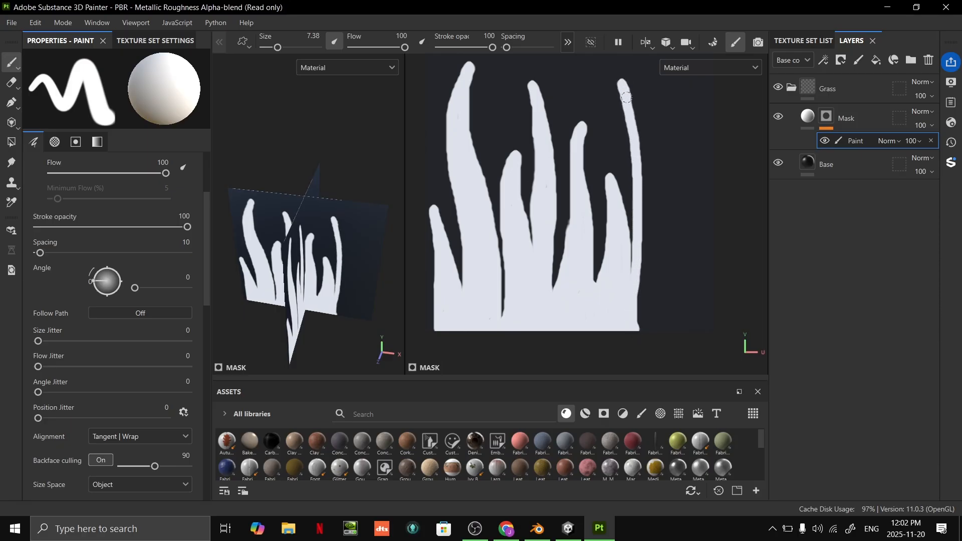
mouse_move(639, 158)
mouse_down()
mouse_move(644, 328)
mouse_move(644, 206)
mouse_up()
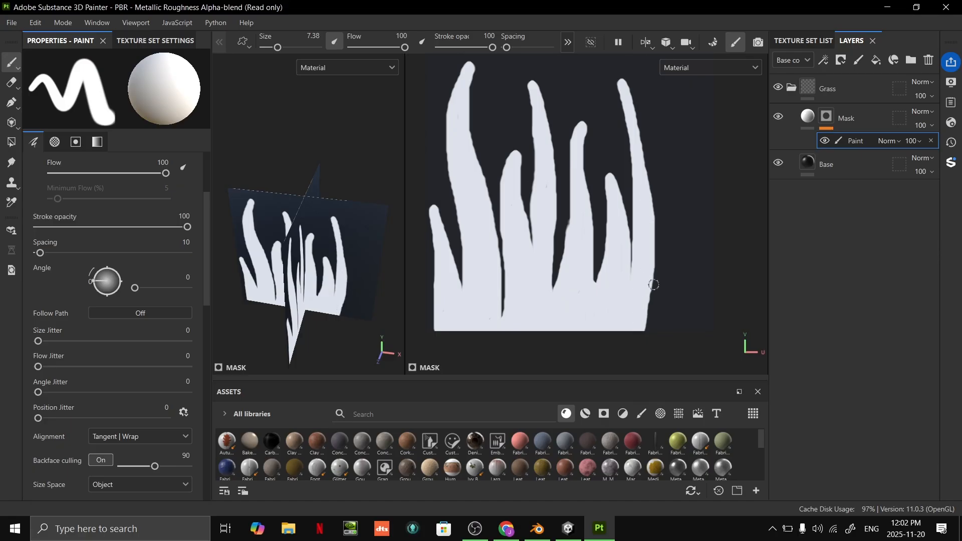
mouse_move(651, 290)
mouse_down()
mouse_move(657, 329)
mouse_move(672, 246)
mouse_move(664, 103)
mouse_move(677, 103)
mouse_move(668, 107)
mouse_move(678, 124)
mouse_move(682, 333)
mouse_move(671, 312)
mouse_move(674, 273)
mouse_move(678, 326)
mouse_up()
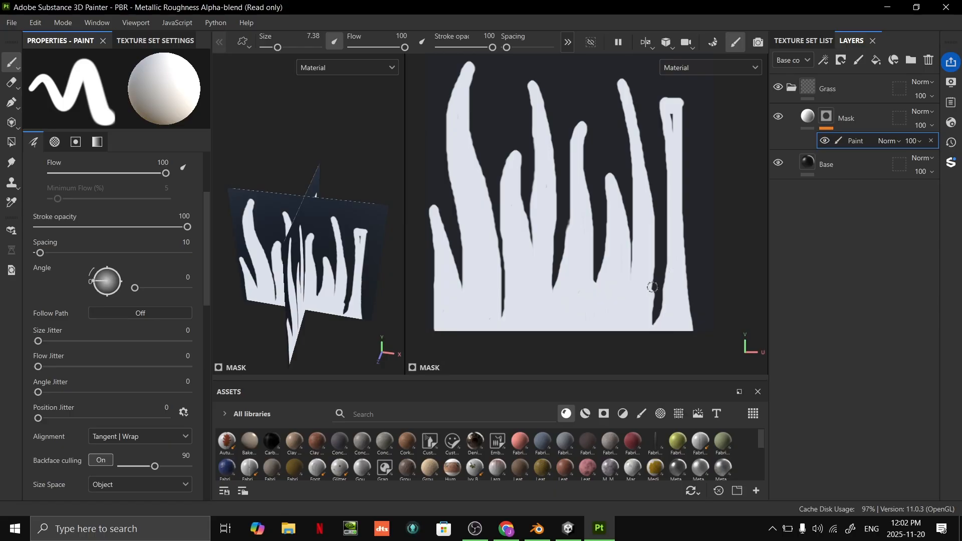
- Fill the dark gap inside the rightmost blade's tip and undo the last touch-up stroke
mouse_move(652, 287)
mouse_down()
mouse_move(645, 329)
mouse_move(651, 235)
mouse_up()
drag(666, 102, 678, 137)
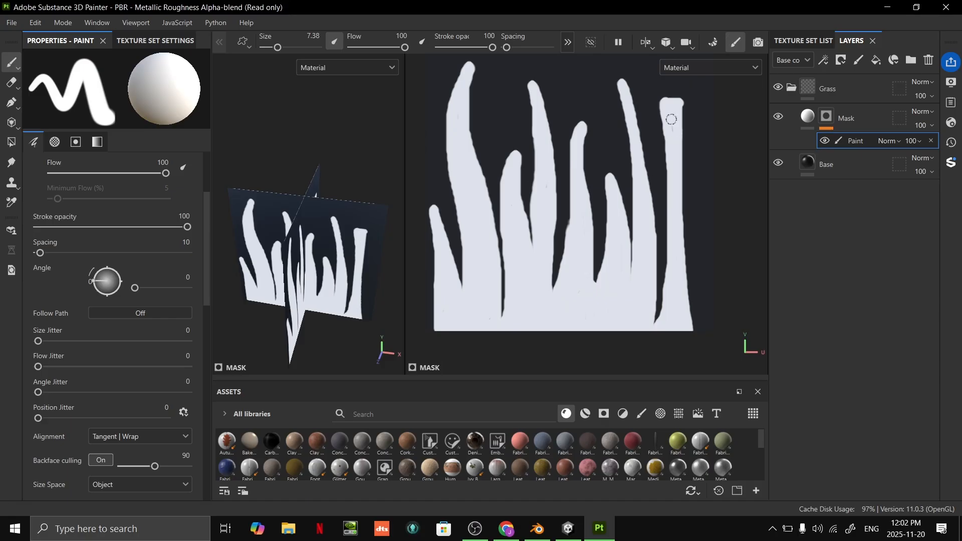
drag(670, 102, 671, 99)
key(ctrl+z)
- Erase the blunt top and upper right side of the rightmost blade to taper it into a point
click(7, 86)
click(10, 66)
click(11, 83)
mouse_move(667, 88)
mouse_down()
mouse_move(686, 104)
mouse_move(676, 114)
mouse_move(692, 151)
mouse_up()
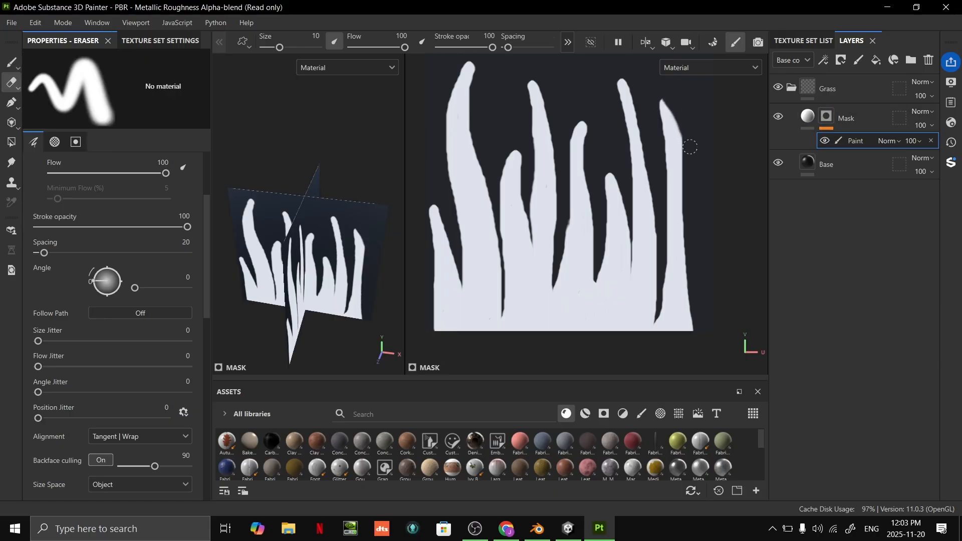
drag(678, 109, 687, 151)
- Switch back to the paint brush and thicken the rightmost blade's right side, widening its base at the bottom edge
key(1)
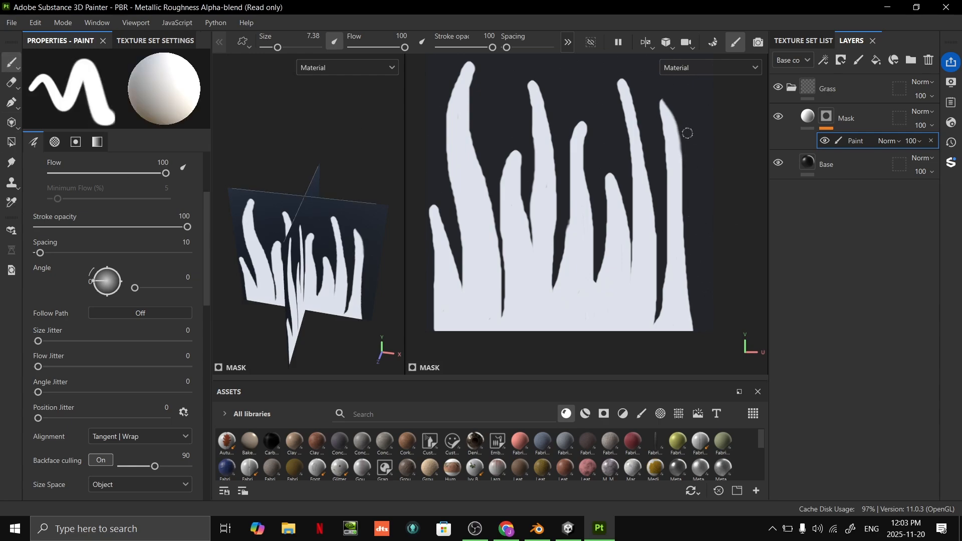
drag(673, 130, 679, 218)
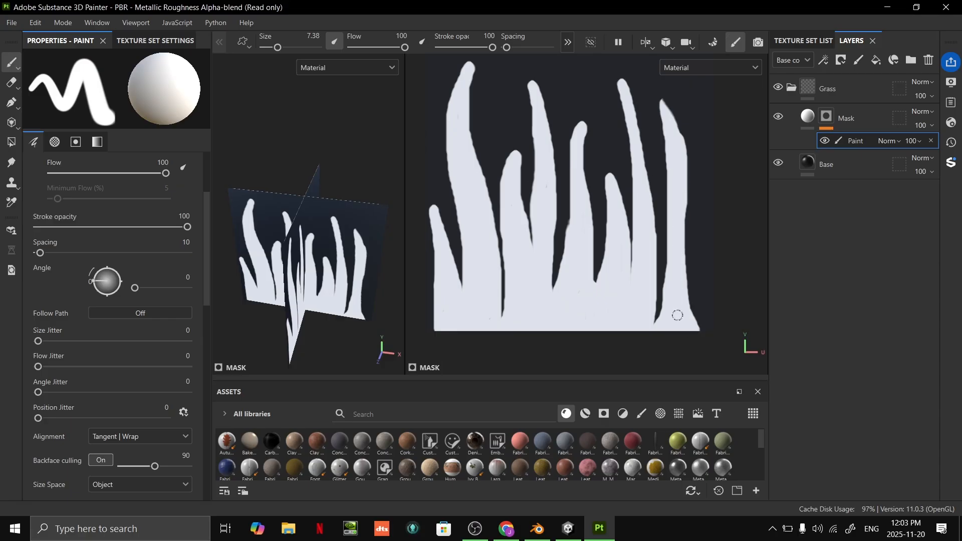
drag(654, 327, 665, 305)
scroll(686, 290, up, 5)
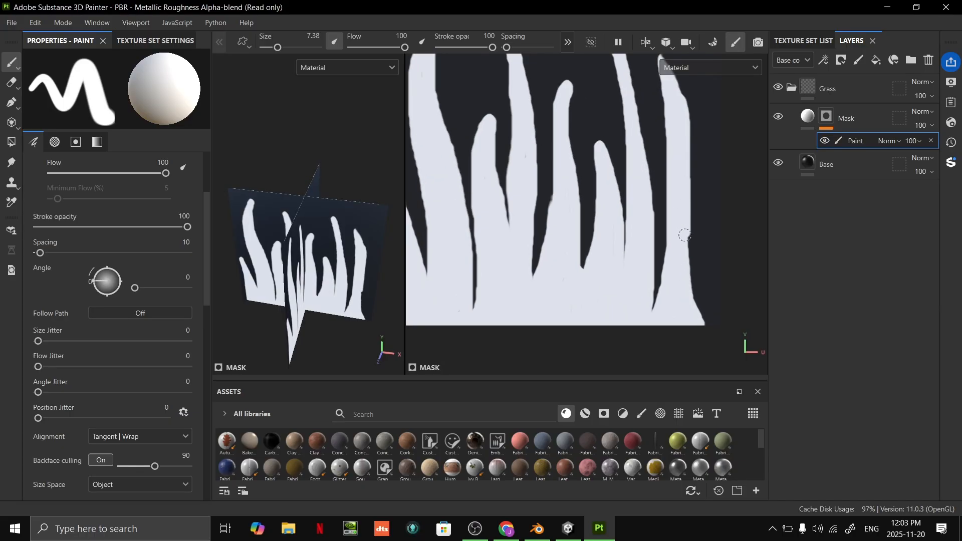
scroll(697, 231, up, 3)
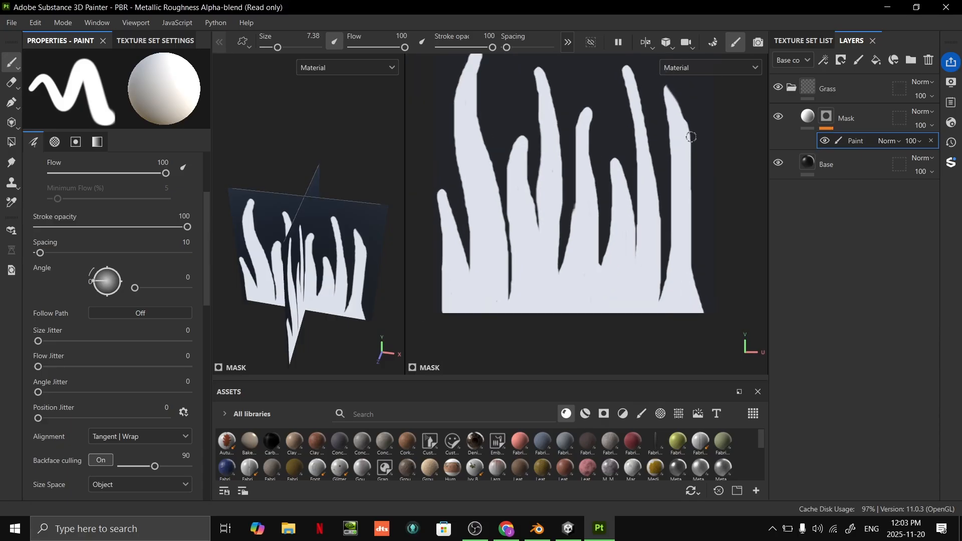
- Set the eraser's alpha hardness to 0.81 and trim the right edge of the rightmost blade
click(10, 81)
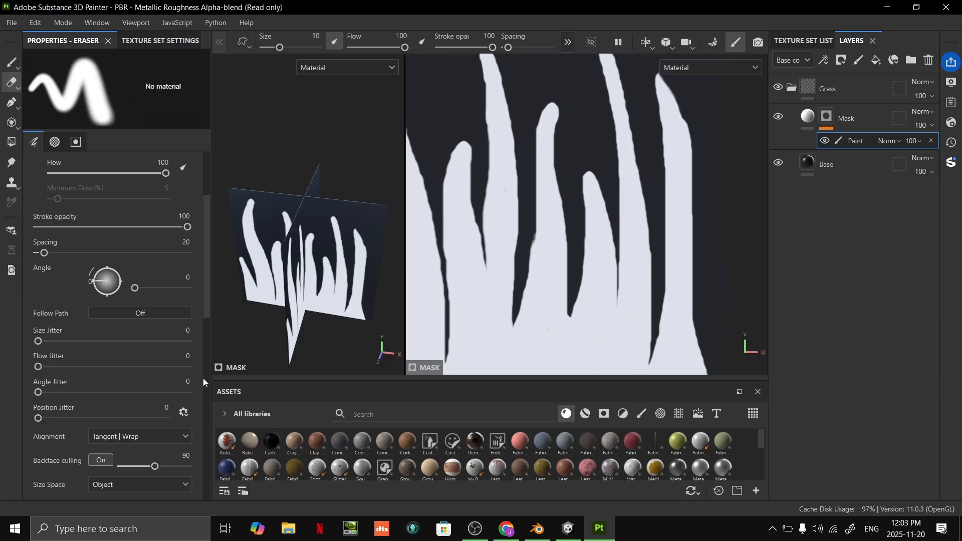
scroll(79, 421, down, 5)
drag(80, 380, 161, 377)
drag(702, 309, 693, 170)
scroll(721, 175, down, 3)
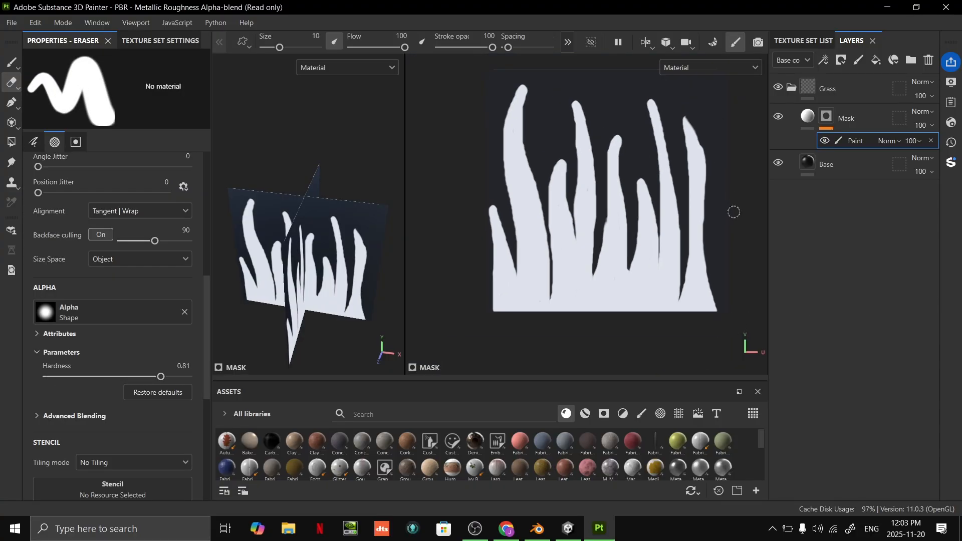
- Examine the painted blades' edges and tips up close and as a whole for rough spots
scroll(732, 234, up, 1)
scroll(734, 240, down, 1)
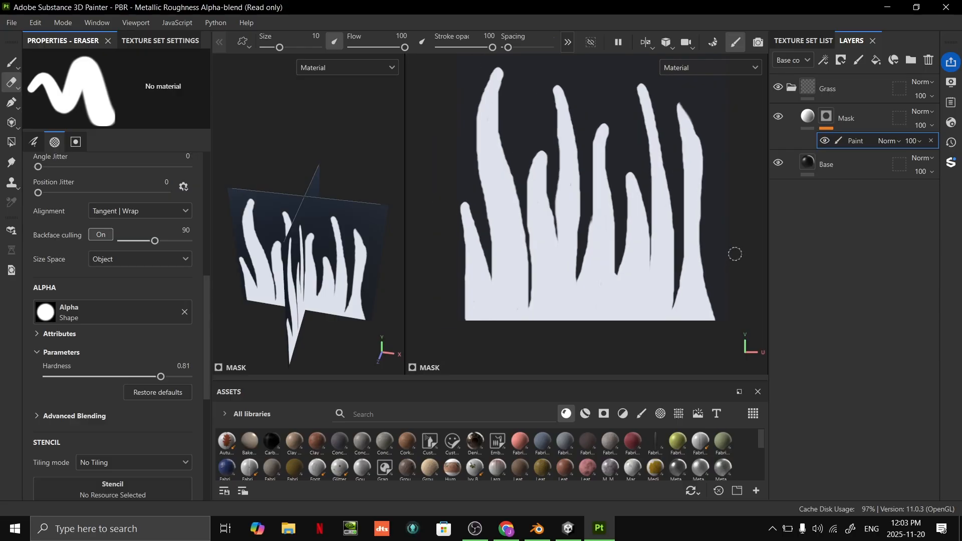
scroll(542, 242, up, 2)
scroll(635, 142, down, 1)
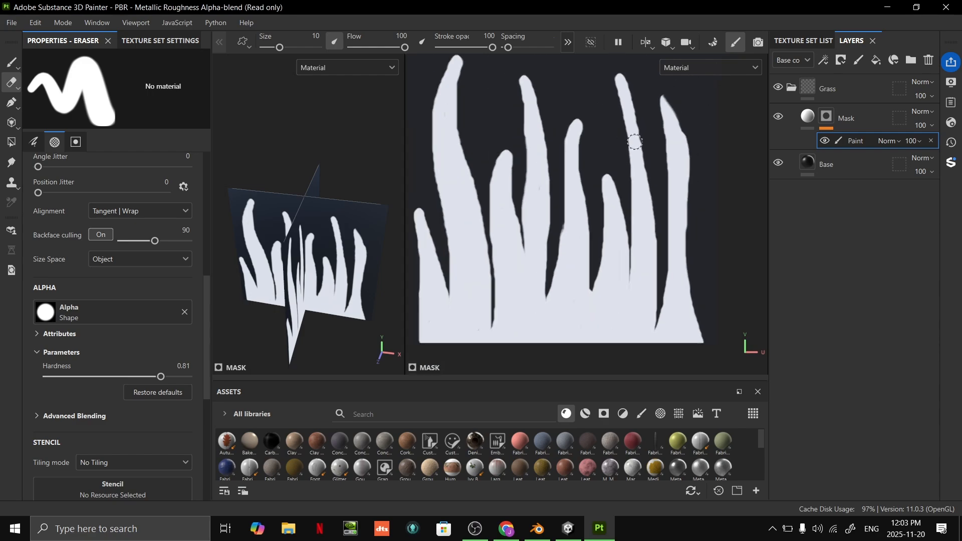
scroll(617, 76, up, 3)
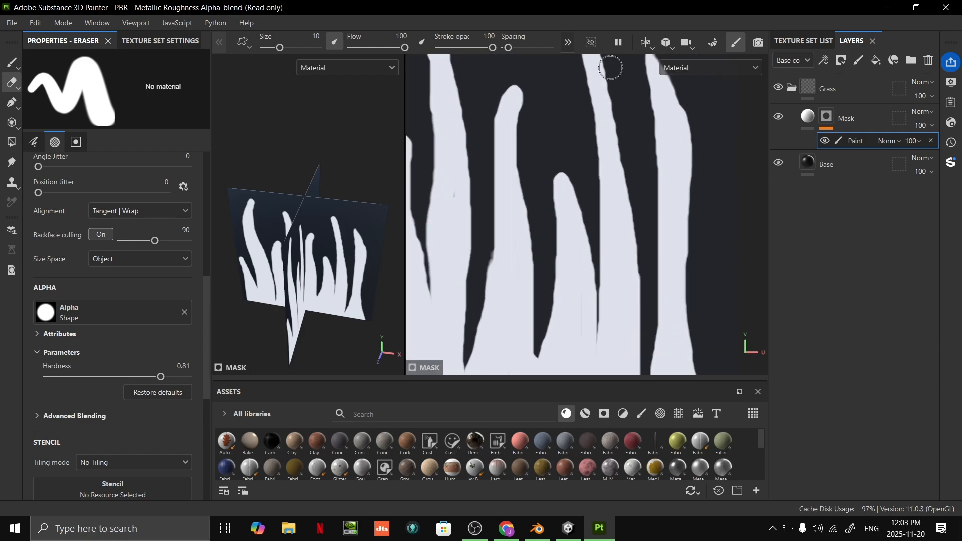
scroll(611, 66, down, 3)
scroll(642, 81, up, 4)
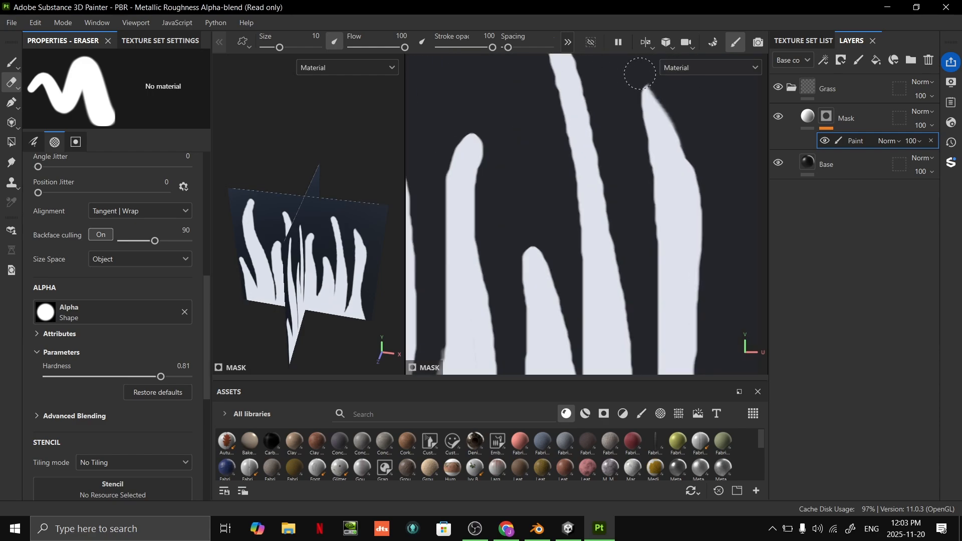
scroll(697, 131, down, 5)
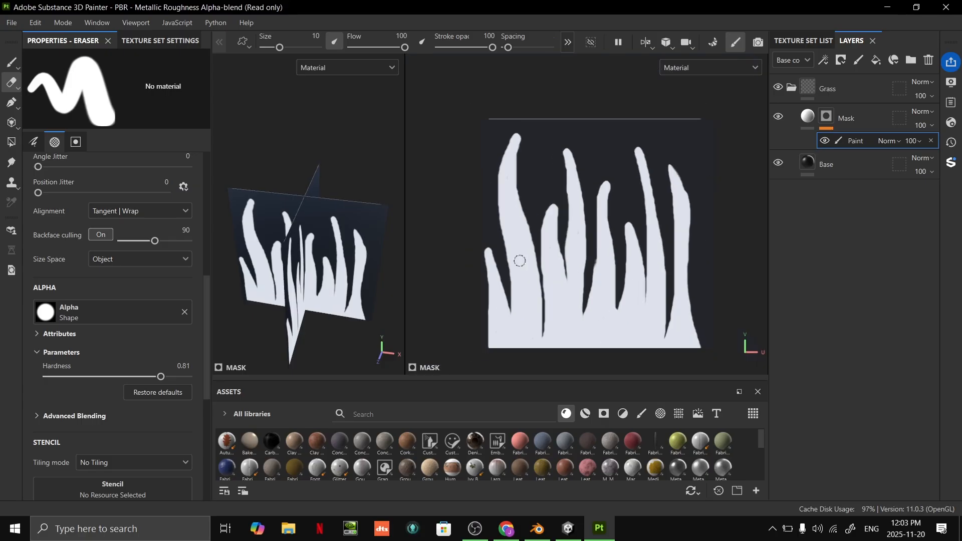
scroll(679, 318, up, 4)
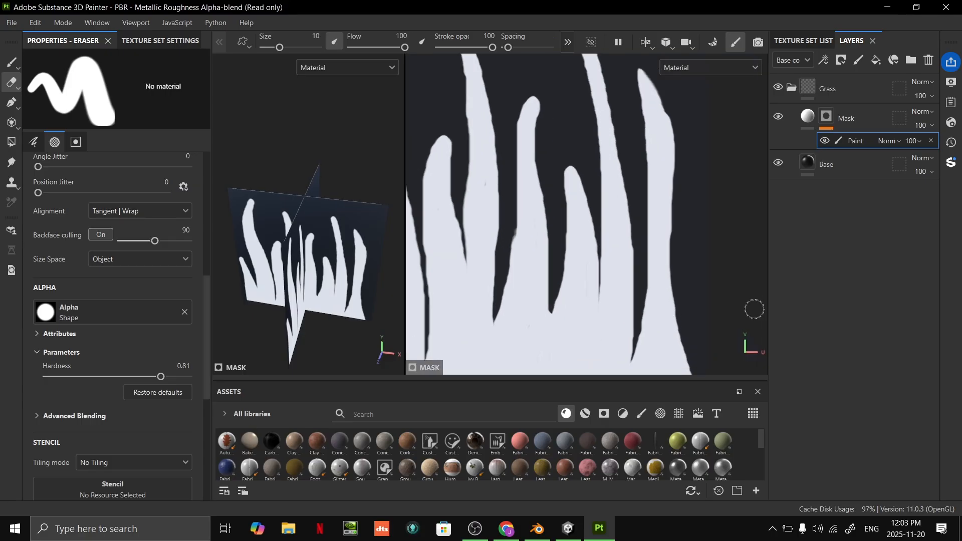
- Touch up the rightmost blade's tip and upper left edge with the paint brush at size about 4.48
click(10, 64)
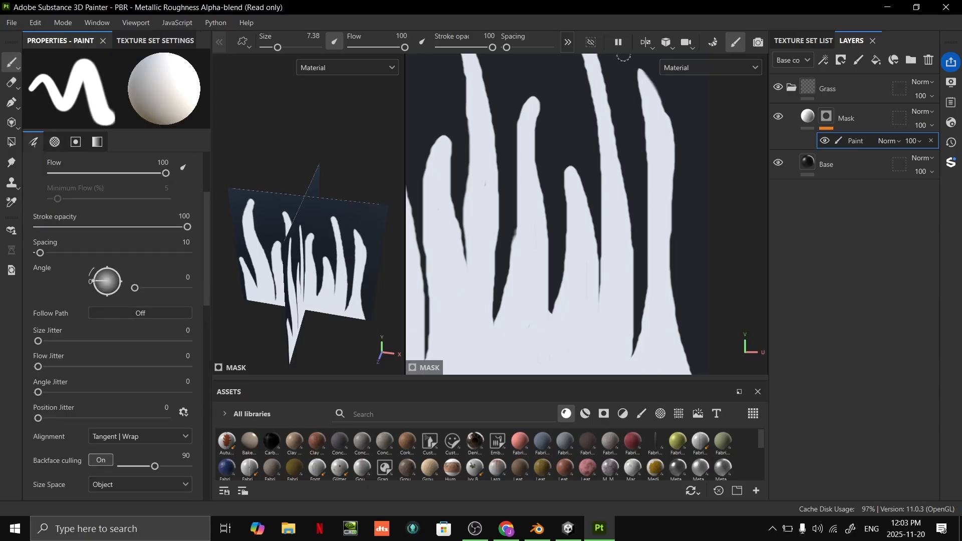
ctrl+right_drag(644, 79, 640, 80)
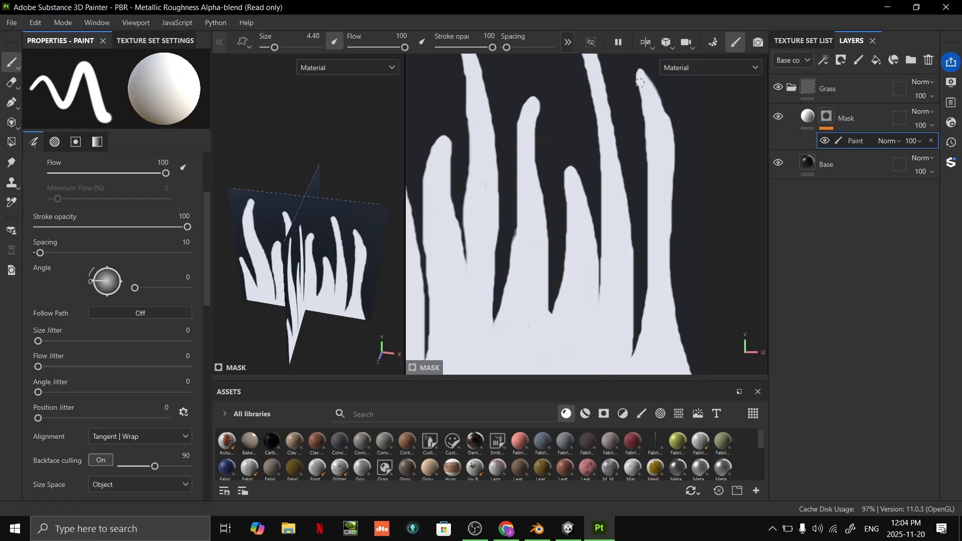
drag(640, 83, 643, 105)
drag(655, 157, 645, 124)
scroll(662, 205, down, 3)
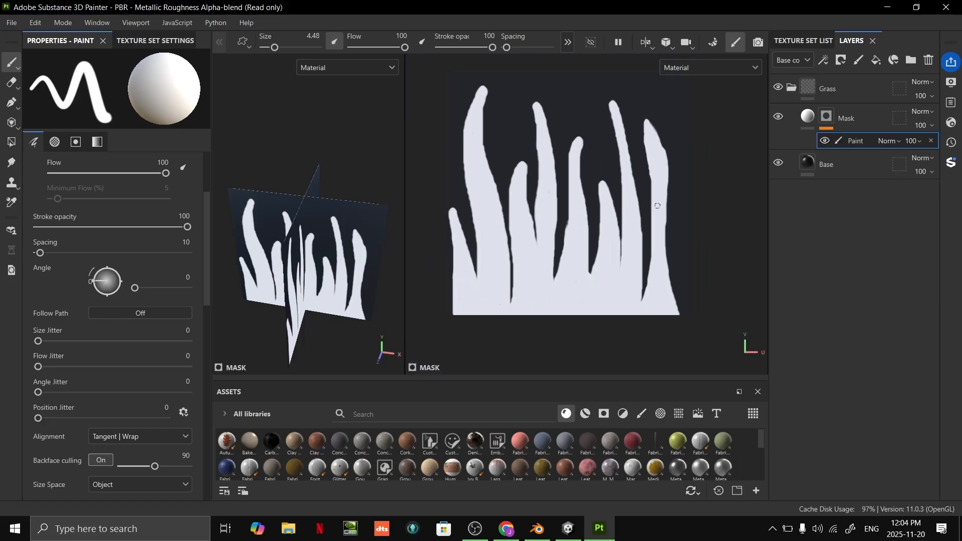
- Examine the blade mask in the 2D view and on the crossed planes from another angle, with the 3D view widened
scroll(653, 183, up, 4)
scroll(655, 130, down, 3)
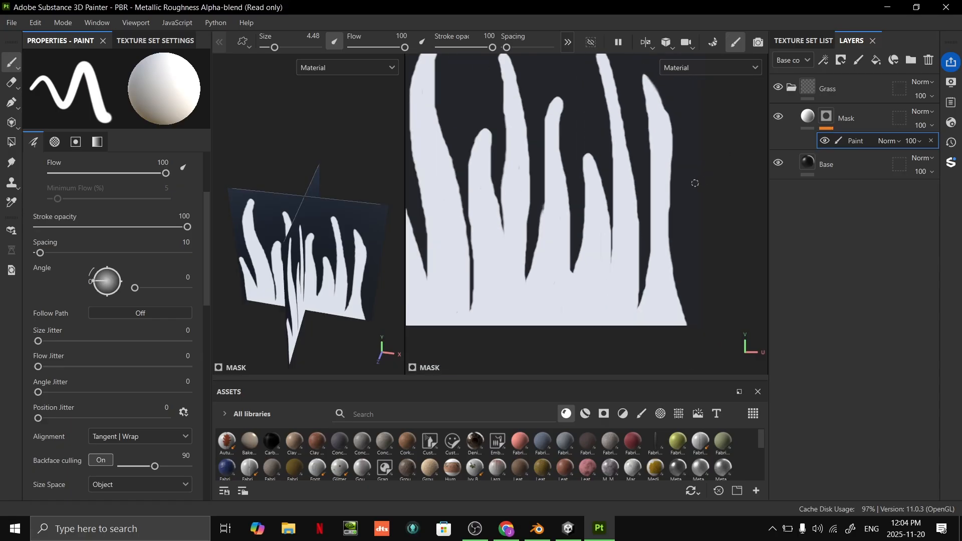
scroll(559, 119, up, 2)
scroll(564, 173, down, 3)
scroll(564, 173, up, 1)
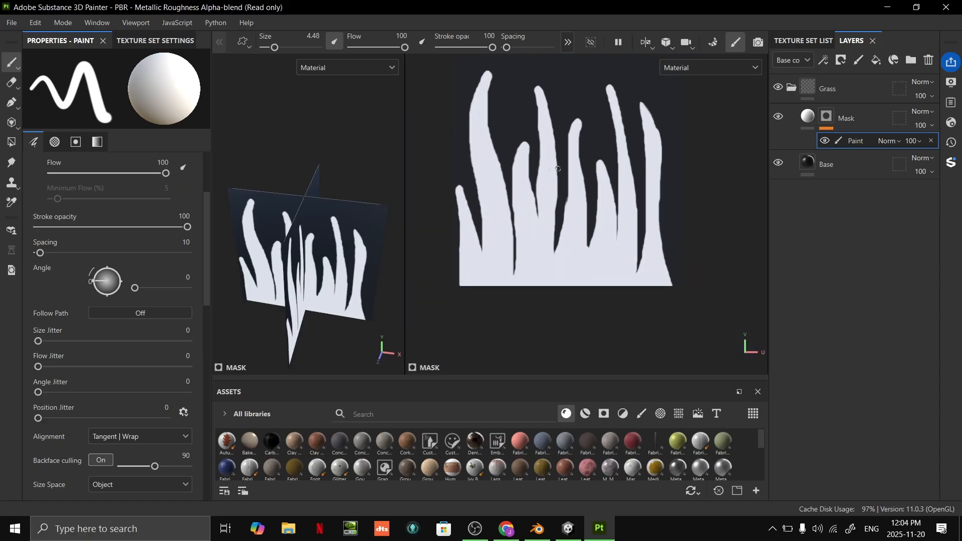
alt+drag(317, 289, 339, 278)
alt+drag(274, 262, 459, 208)
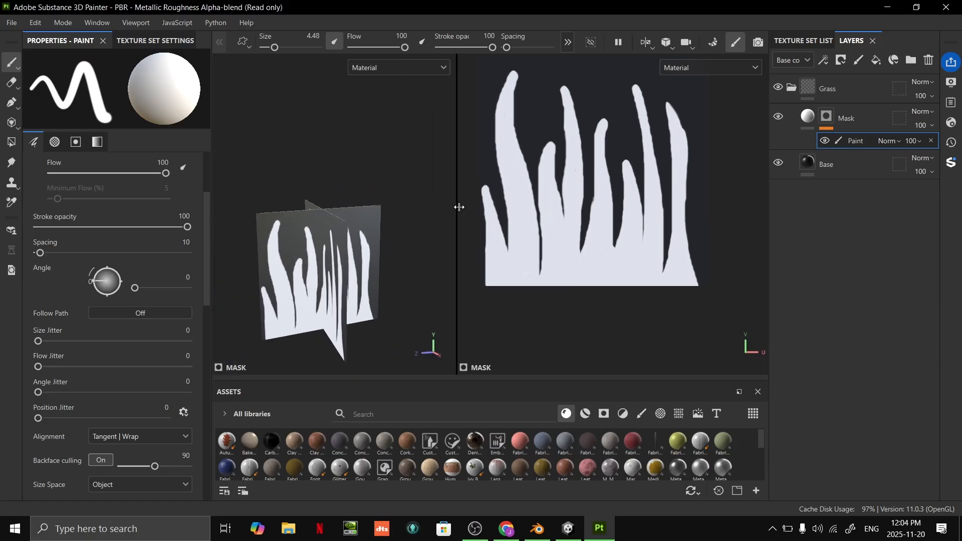
scroll(665, 149, up, 1)
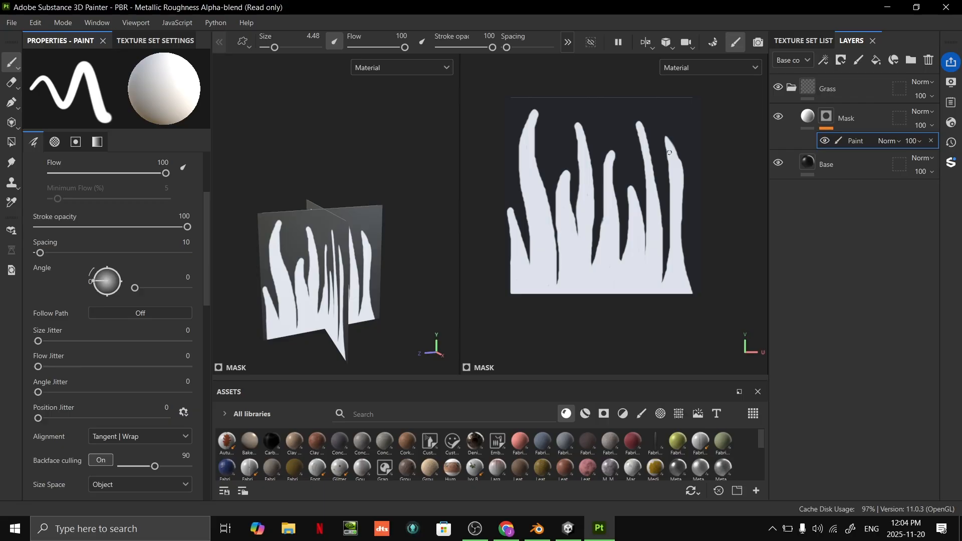
scroll(639, 149, up, 7)
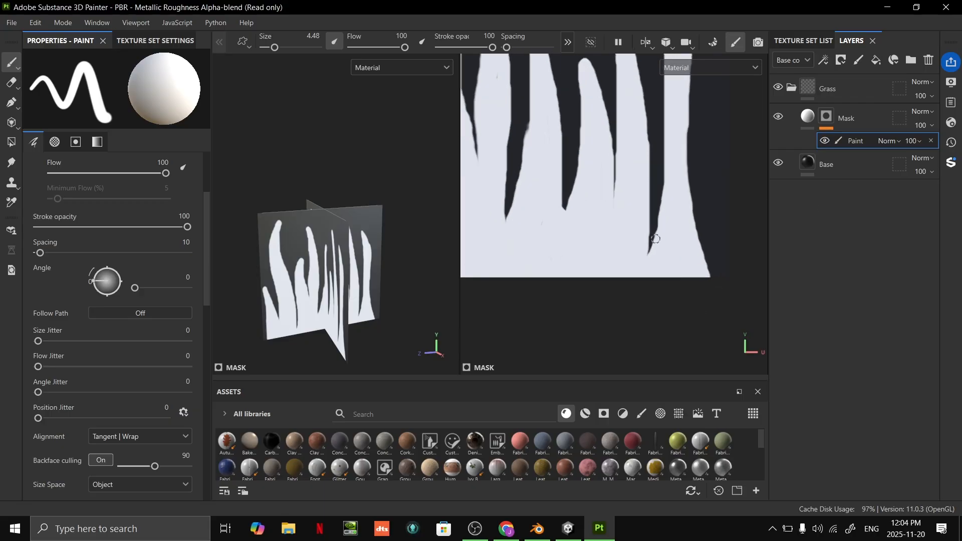
- Fill the sharp bottom of the gap just left of the rightmost blade with the paint brush
drag(647, 241, 655, 255)
click(653, 237)
scroll(662, 229, down, 5)
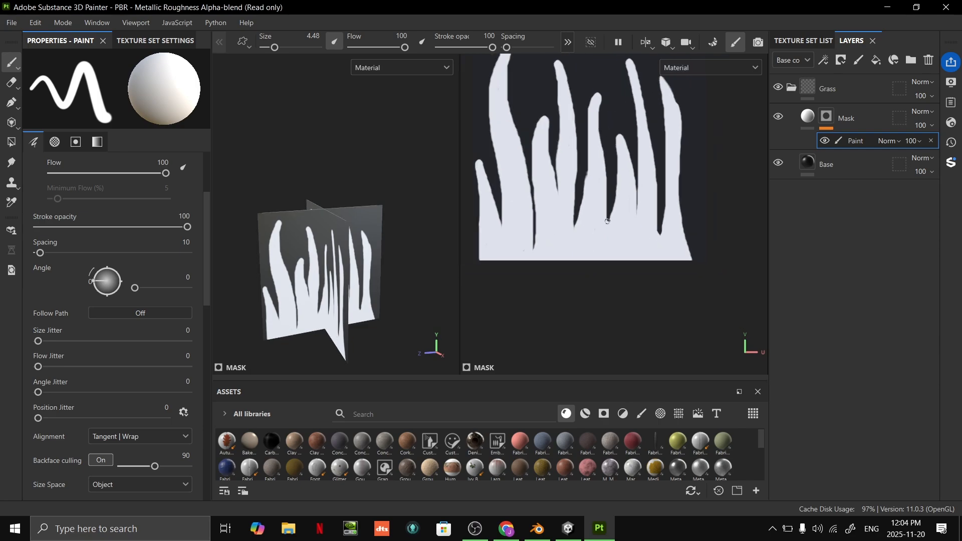
scroll(575, 120, down, 2)
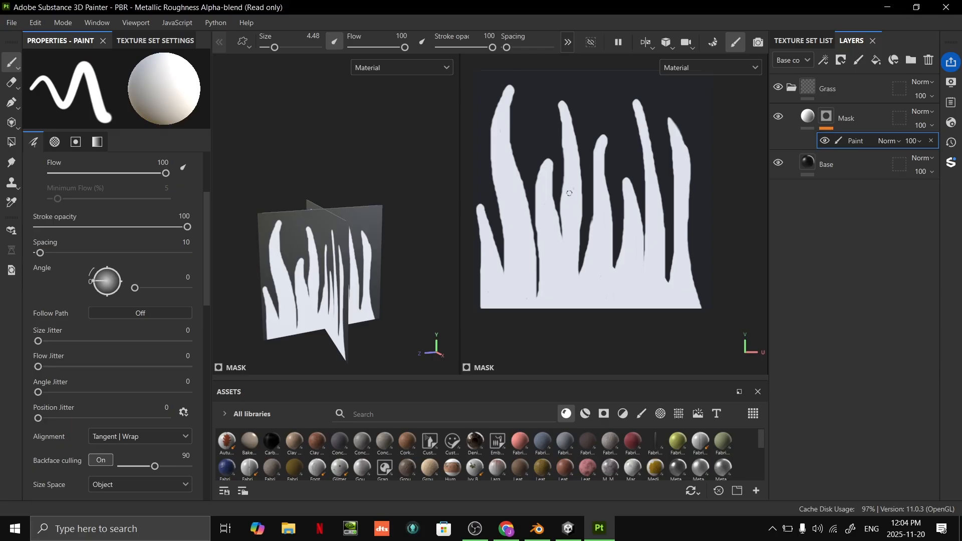
- Set the Base fill layer's base color to near-white FFFEFE
click(846, 161)
click(850, 117)
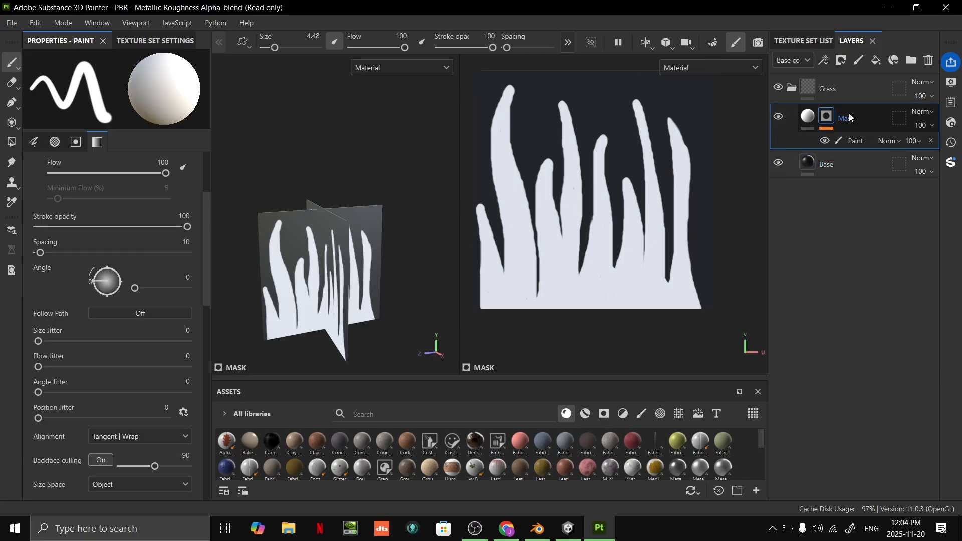
click(835, 167)
click(810, 129)
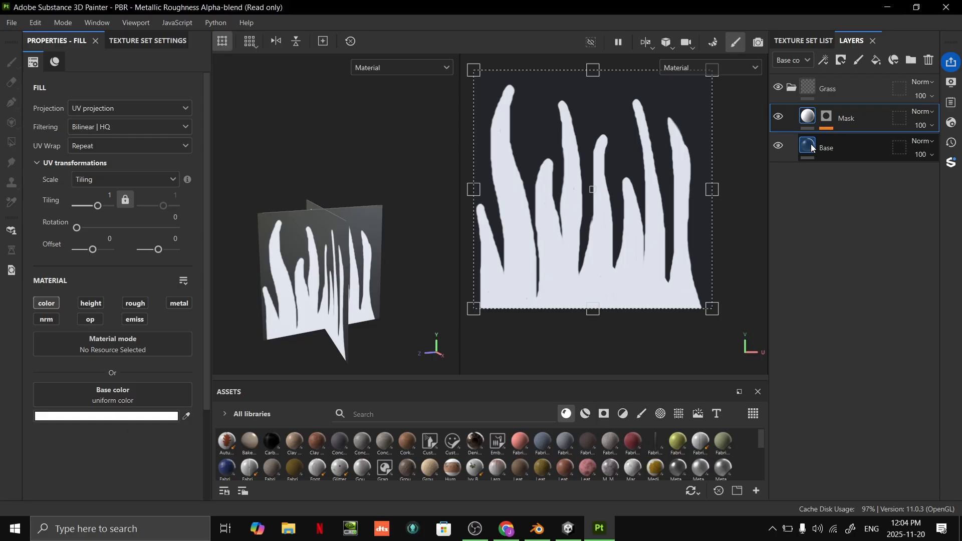
click(811, 155)
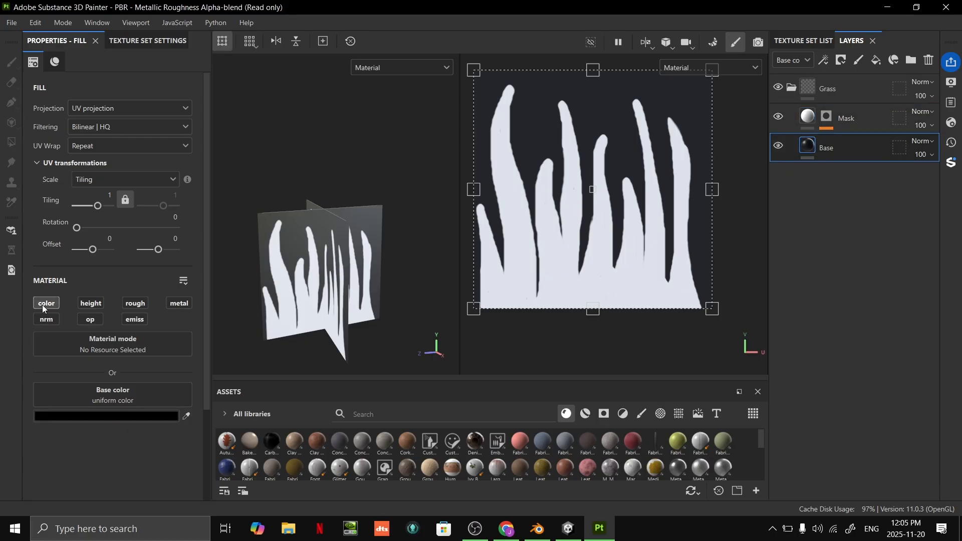
click(128, 415)
drag(106, 407, 97, 313)
drag(86, 265, 1, 209)
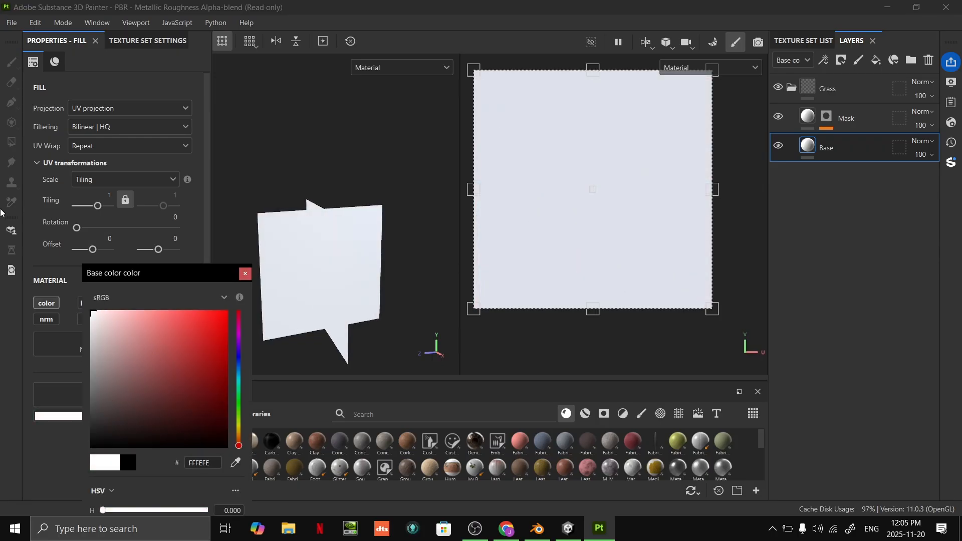
click(244, 275)
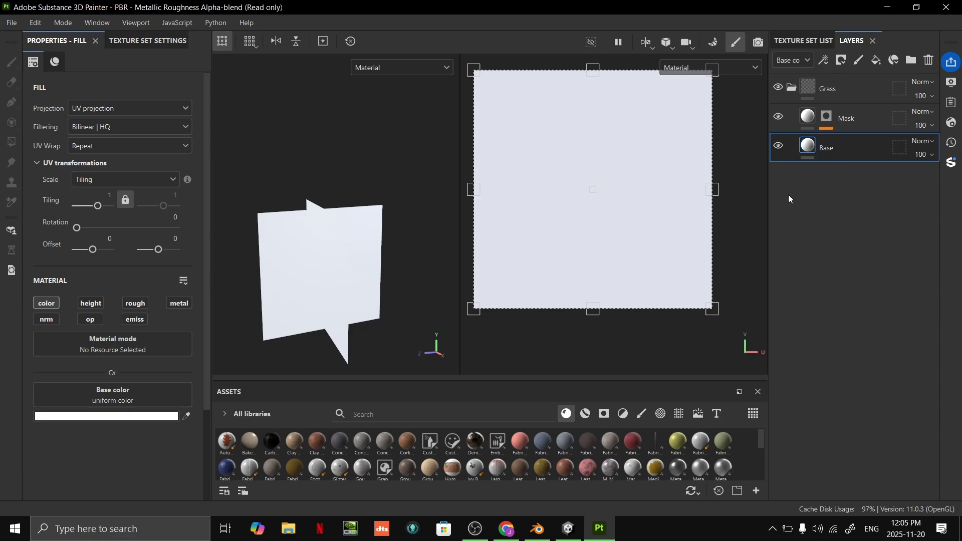
- Disable the Mask fill layer's color channel and enable its opacity channel, testing opacity at 0 before setting it to 1
mouse_move(813, 115)
click(810, 119)
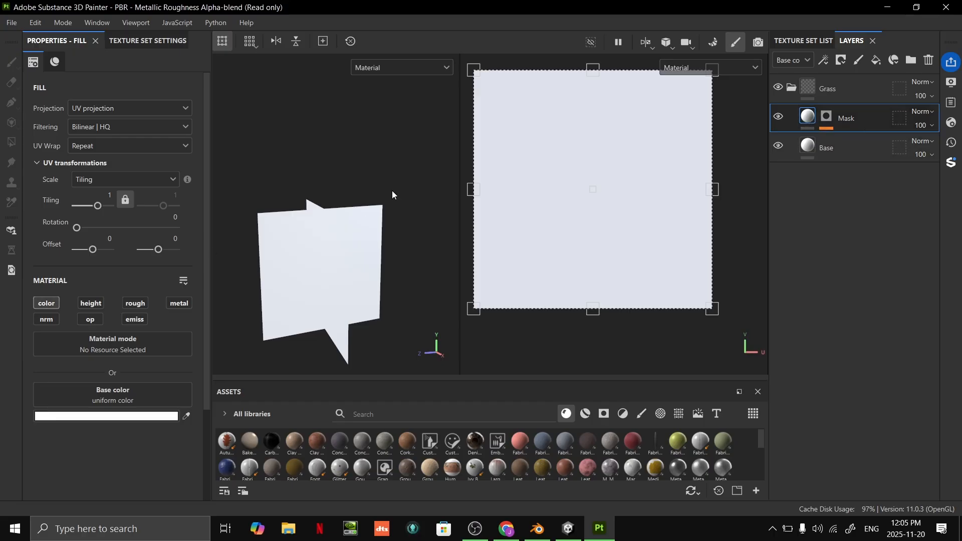
click(52, 304)
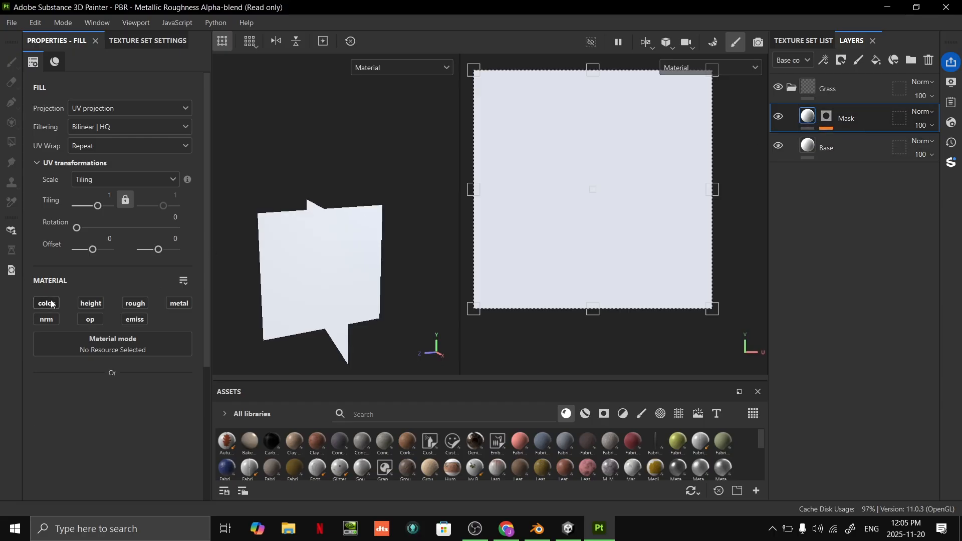
click(94, 321)
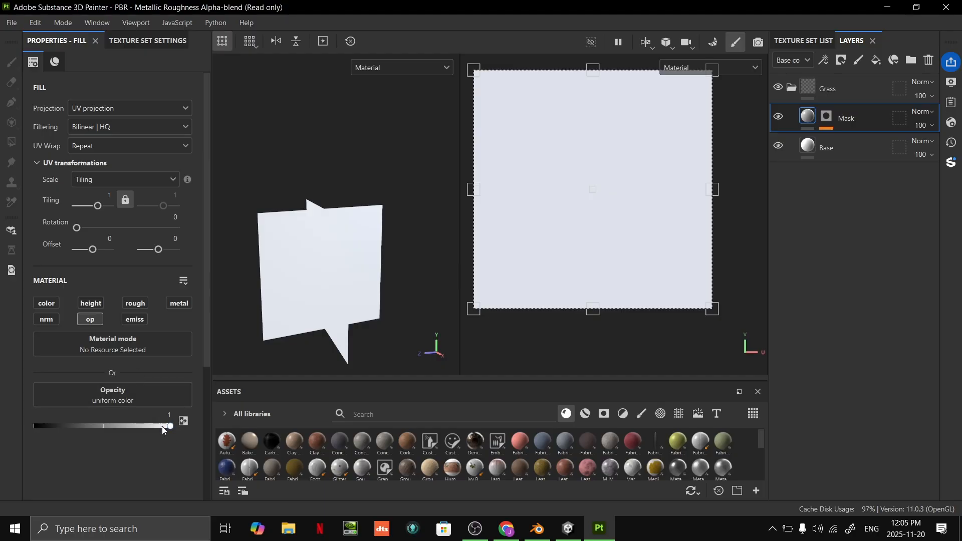
drag(171, 426, 1, 437)
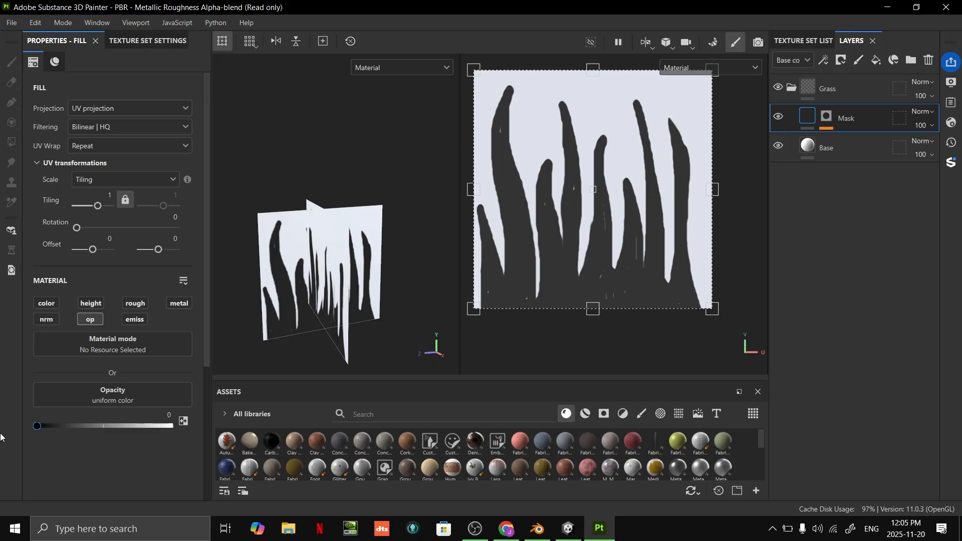
drag(40, 437, 171, 427)
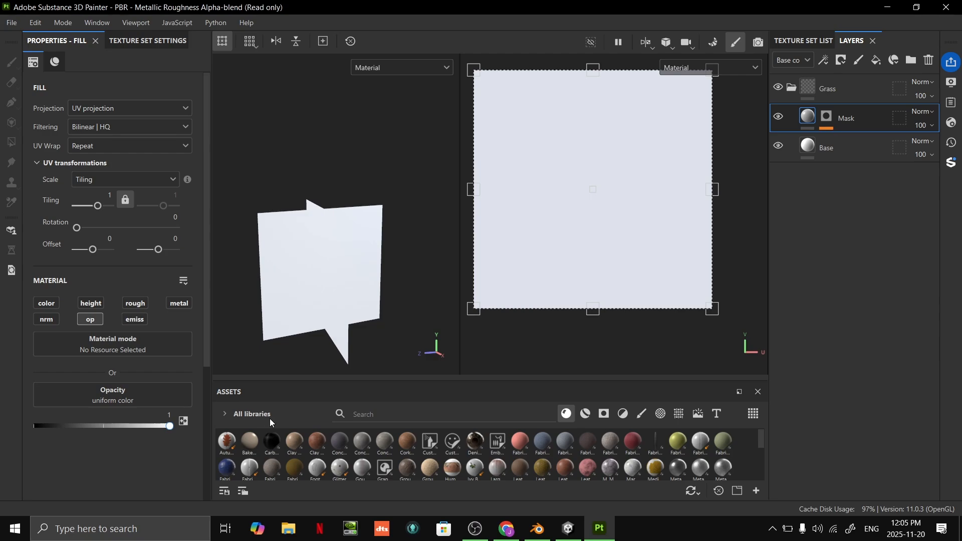
- Enable the opacity channel on the Base fill layer and set its opacity to 0
click(810, 152)
click(92, 320)
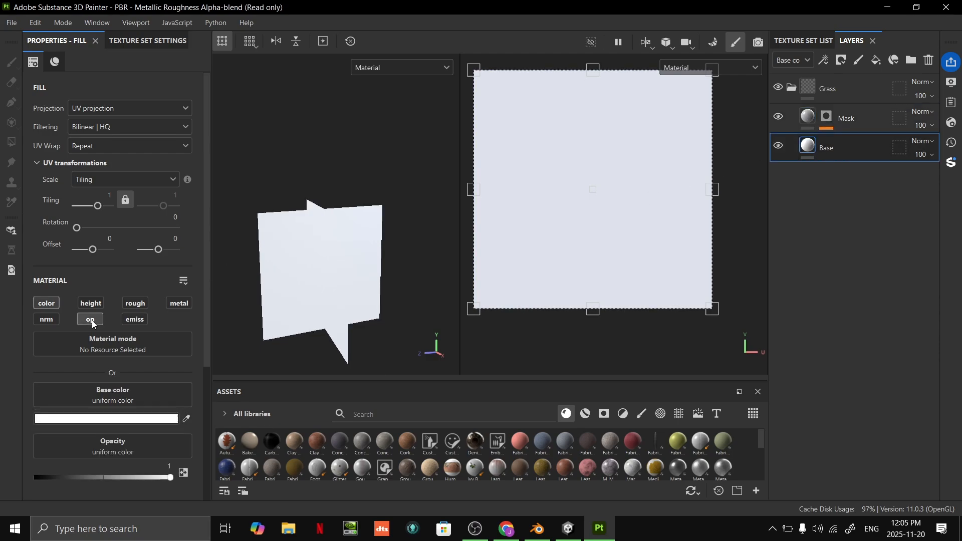
drag(173, 473, 1, 480)
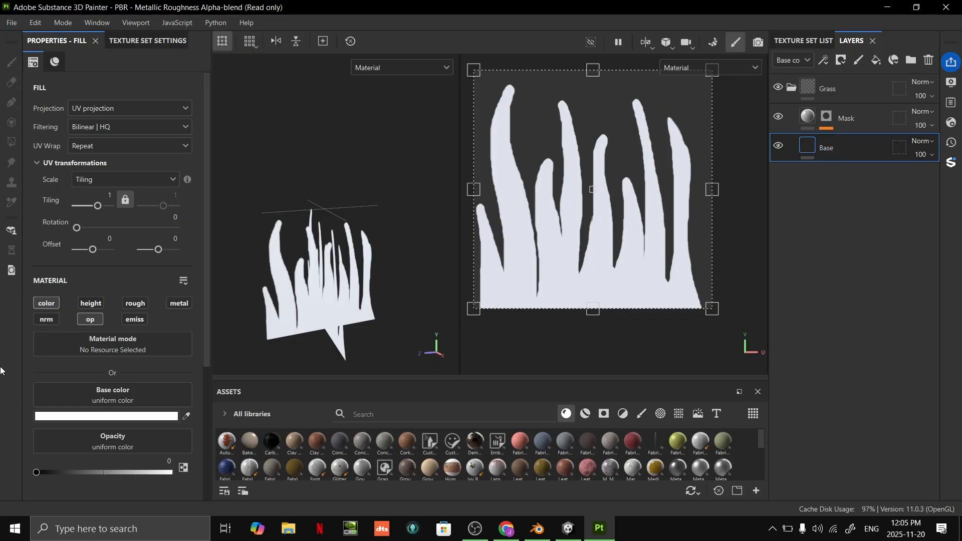
click(96, 322)
click(95, 321)
drag(57, 472, 1, 483)
- Check the Mask layer's opacity setting and examine the cut-out blades on the crossed planes from another angle
click(809, 116)
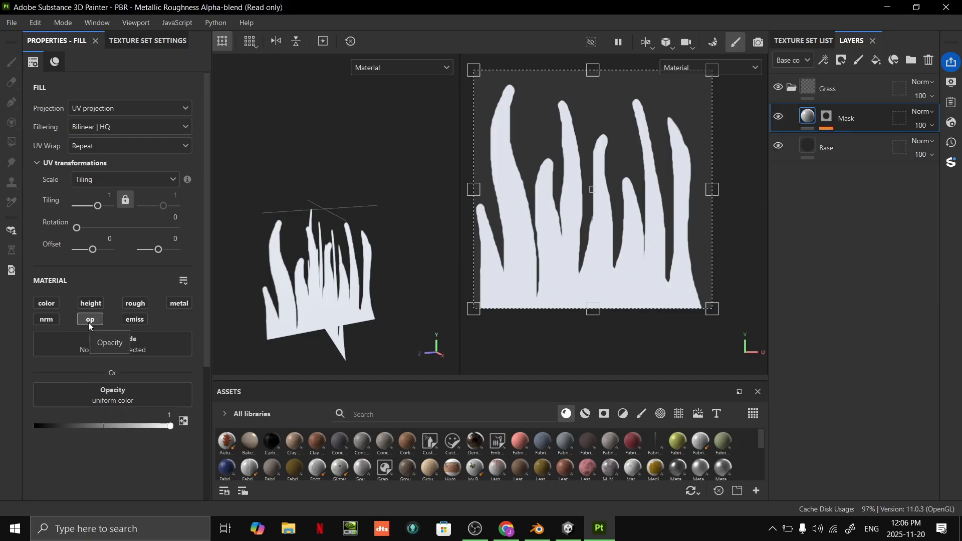
drag(170, 426, 656, 381)
scroll(350, 254, up, 3)
alt+drag(298, 275, 408, 266)
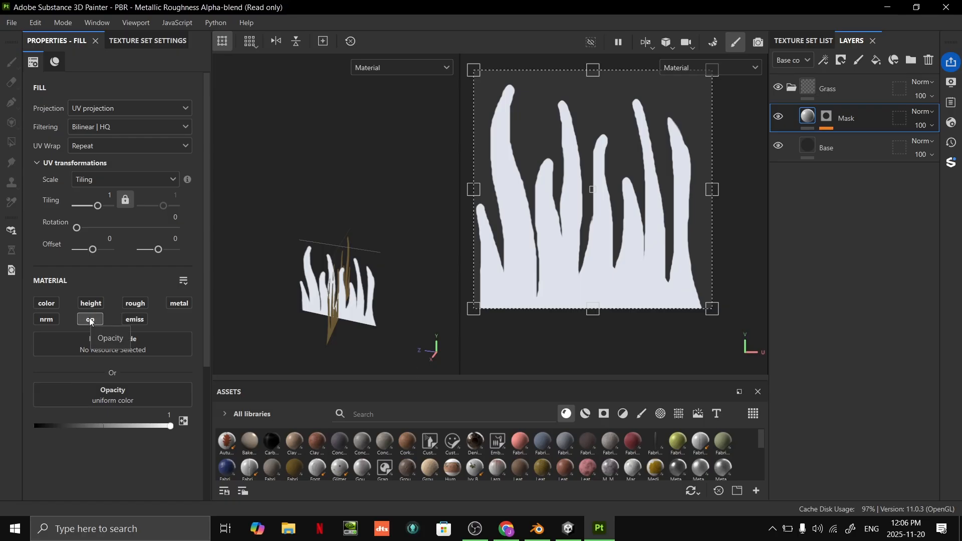
- Review the texture set's channel list for Opacity and the additional channels on offer, leaving the list as it is
click(168, 40)
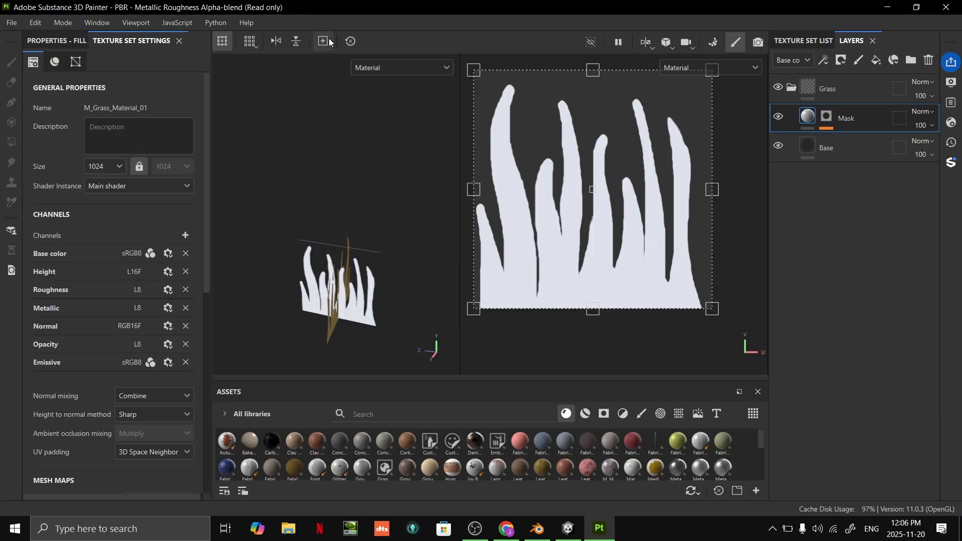
click(186, 236)
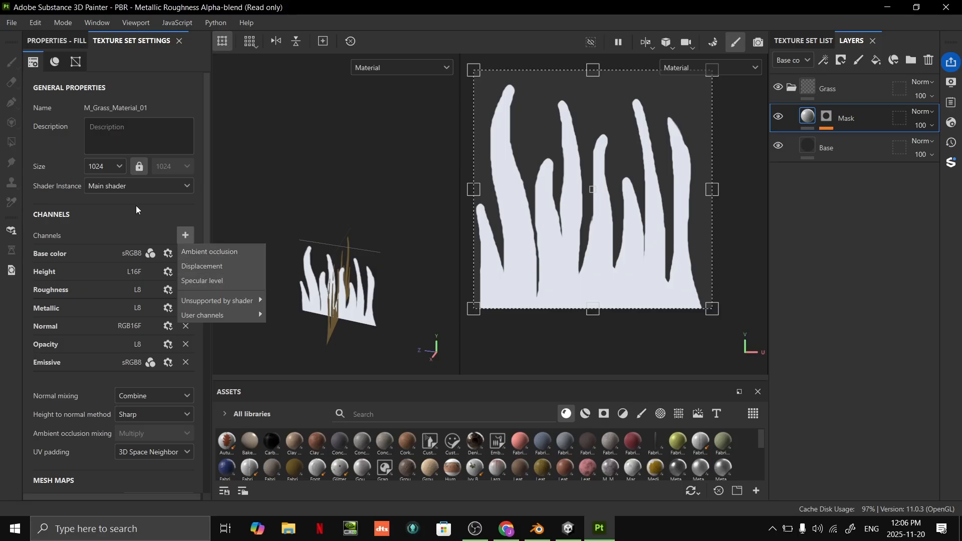
click(112, 201)
click(56, 40)
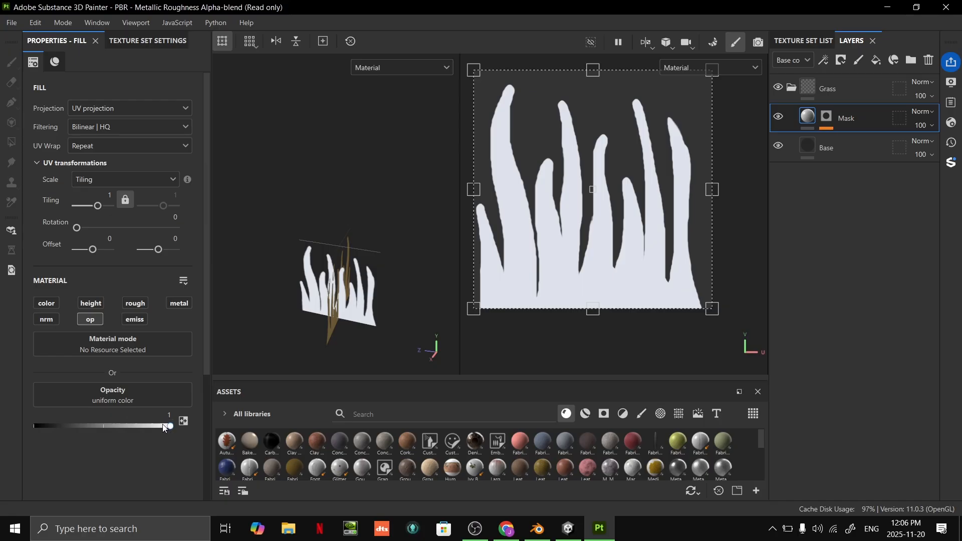
- Compare the Base and Mask layers' opacity settings and examine the cut-out blades in the 2D view
click(825, 149)
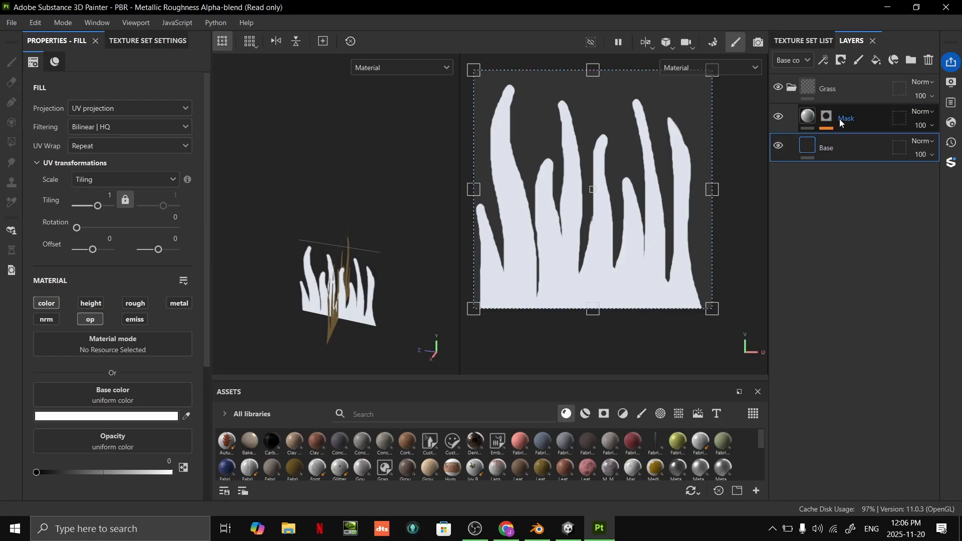
click(840, 119)
click(847, 152)
click(848, 123)
click(852, 146)
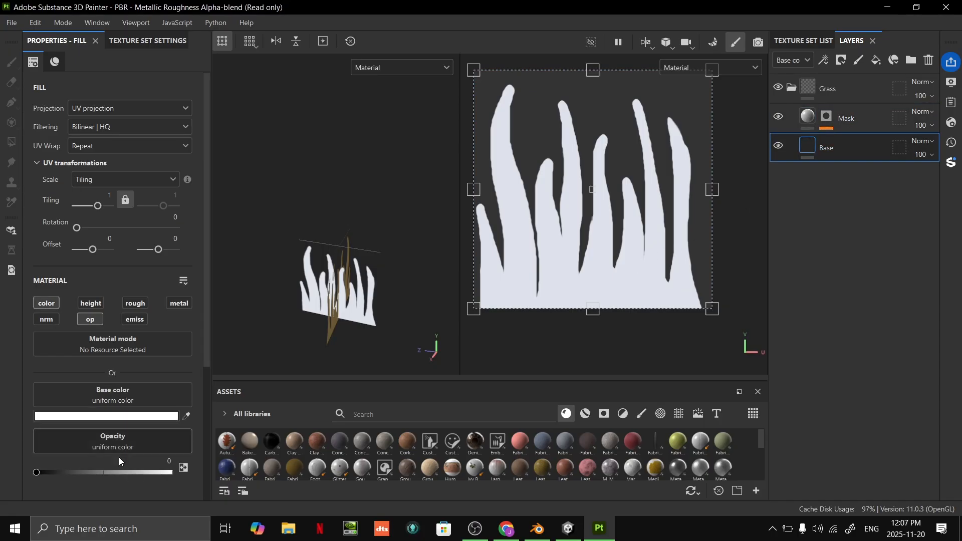
drag(138, 476, 1, 479)
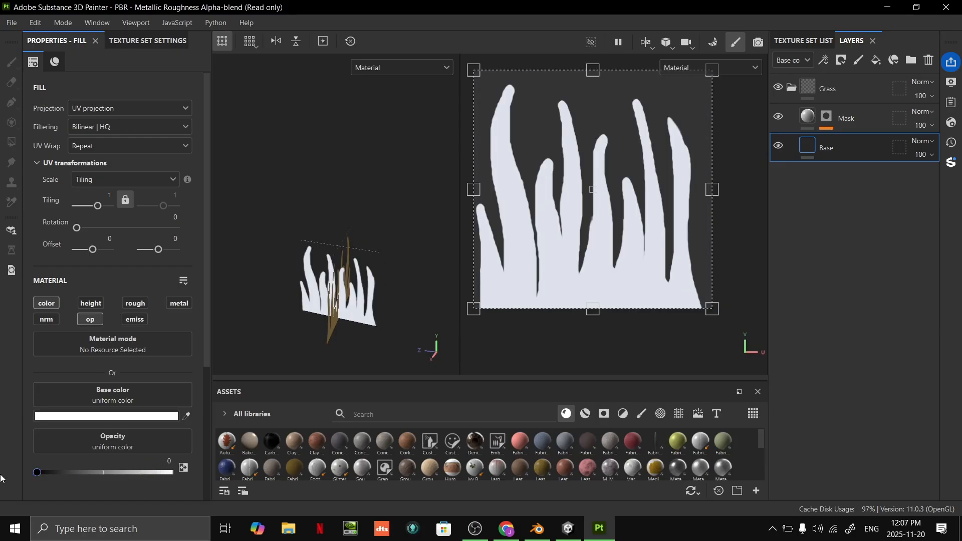
click(856, 119)
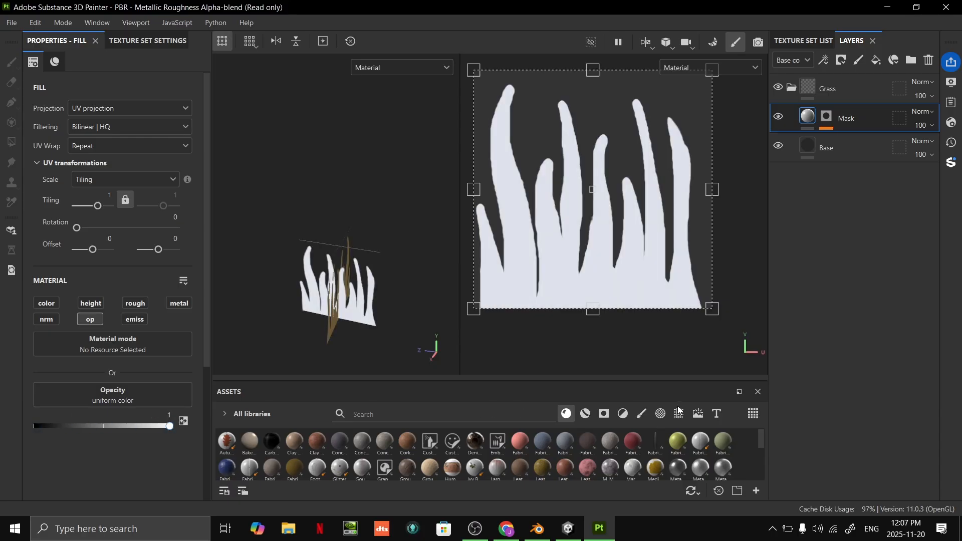
drag(637, 409, 396, 407)
scroll(620, 217, up, 4)
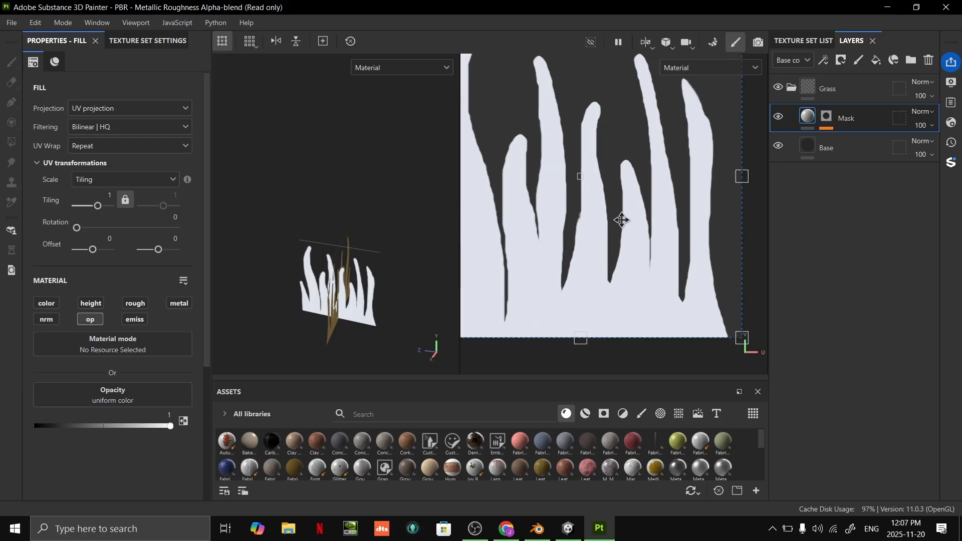
scroll(632, 236, down, 5)
scroll(632, 236, down, 2)
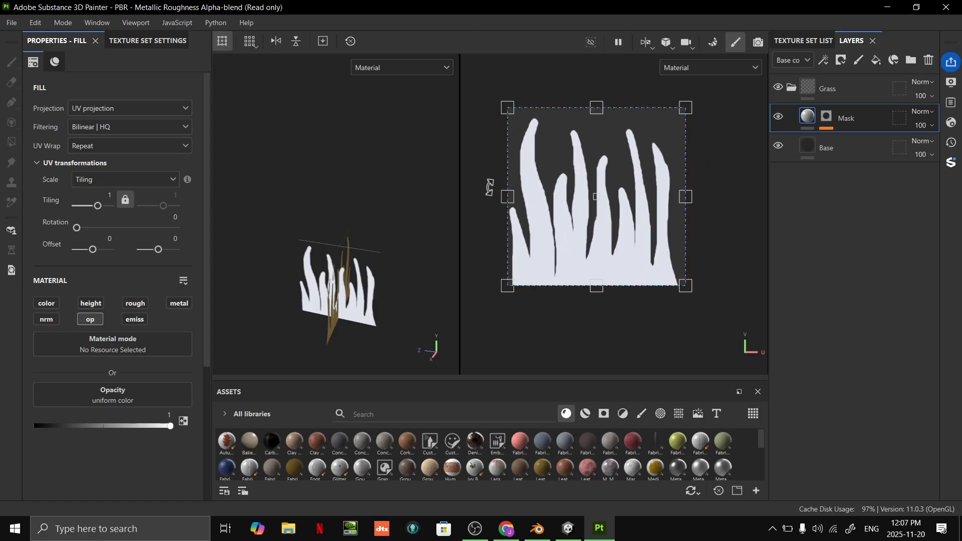
- Save the project as GrassTutorial in the Tutorial10 folder inside Tutorial10_Grass
key(ctrl+s)
click(300, 44)
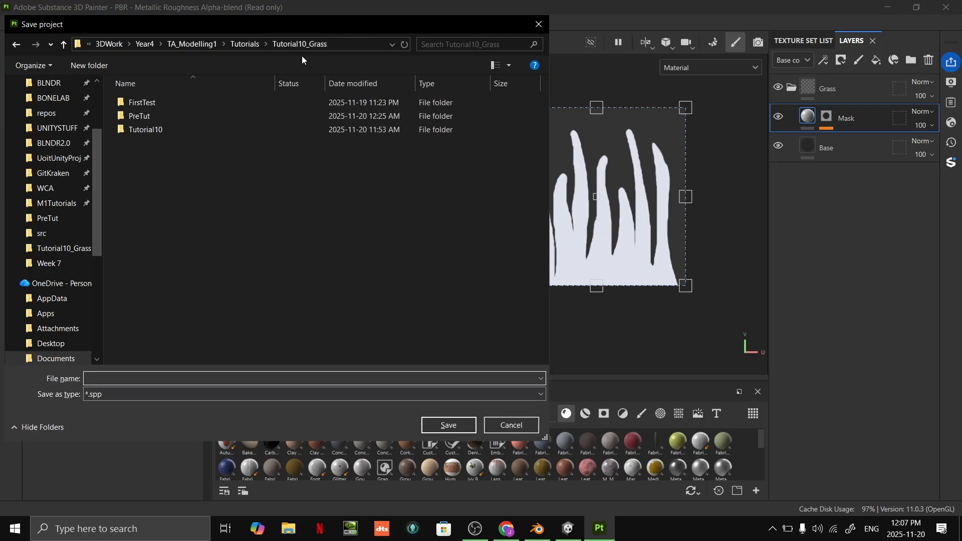
double_click(176, 133)
click(113, 377)
text(G)
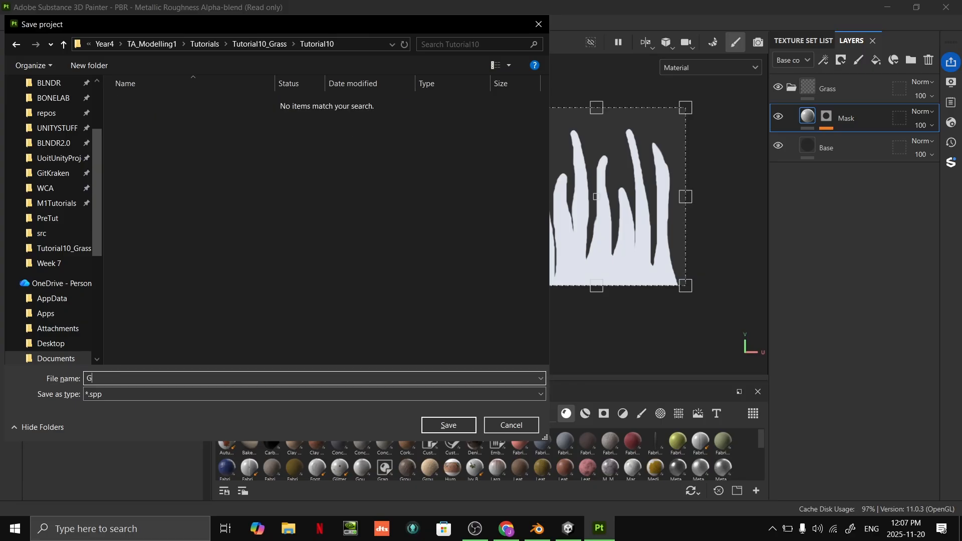
text(rassTutoy)
key(BackSpace)
text(rial)
key(Return)
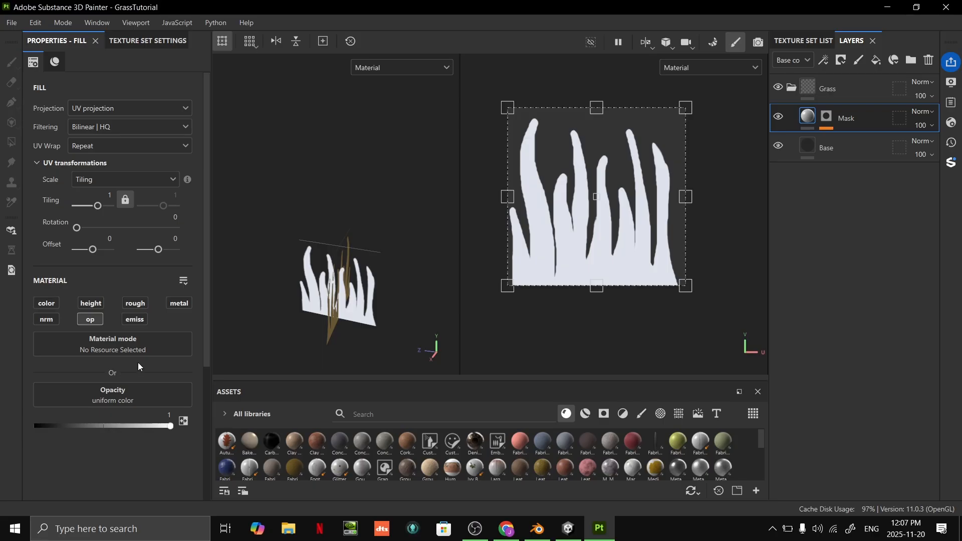
- Start a texture export and set its output directory to the Tutorial10 folder inside Tutorial10_Grass
click(11, 23)
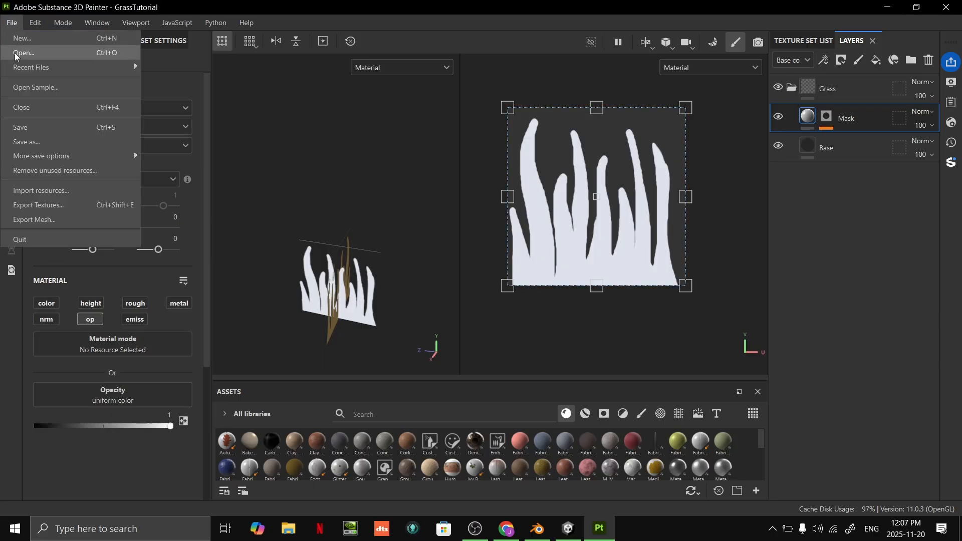
click(69, 211)
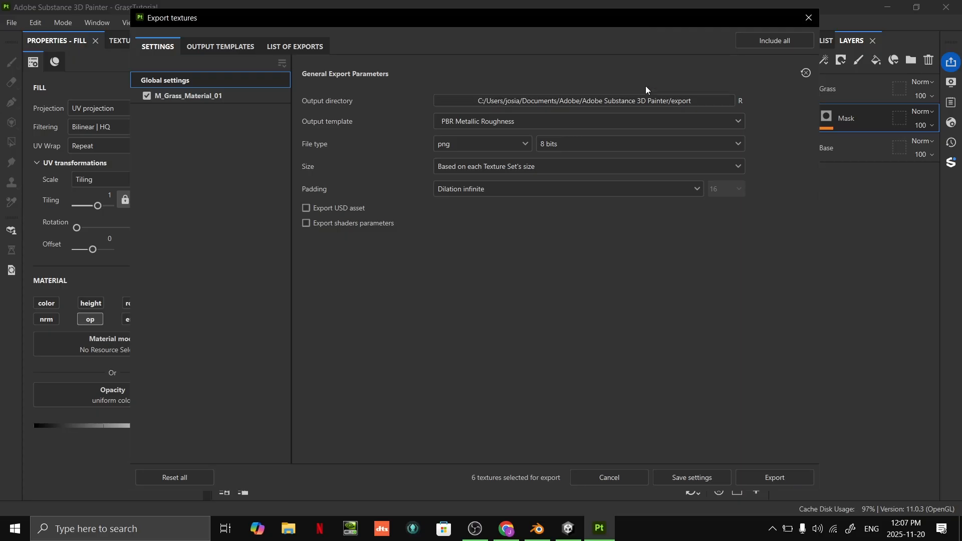
click(622, 101)
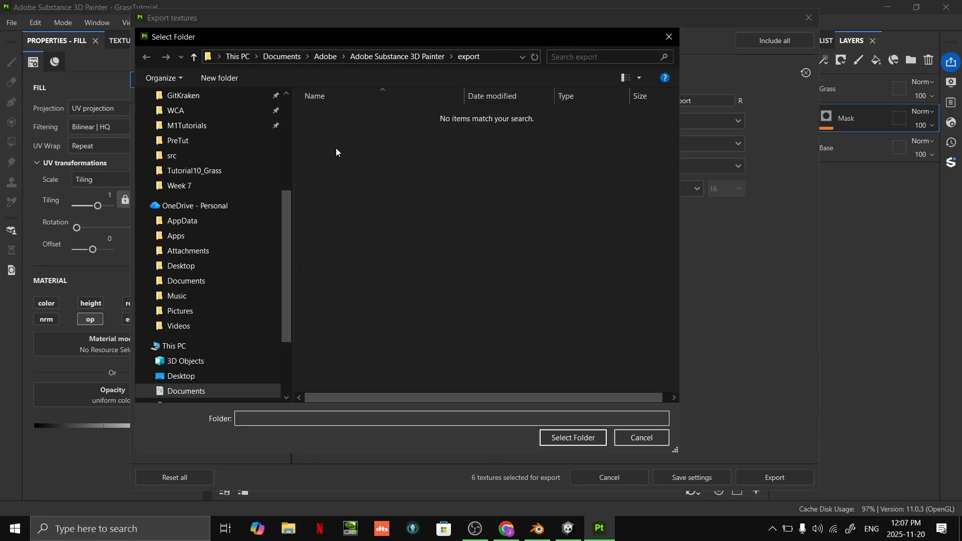
click(223, 173)
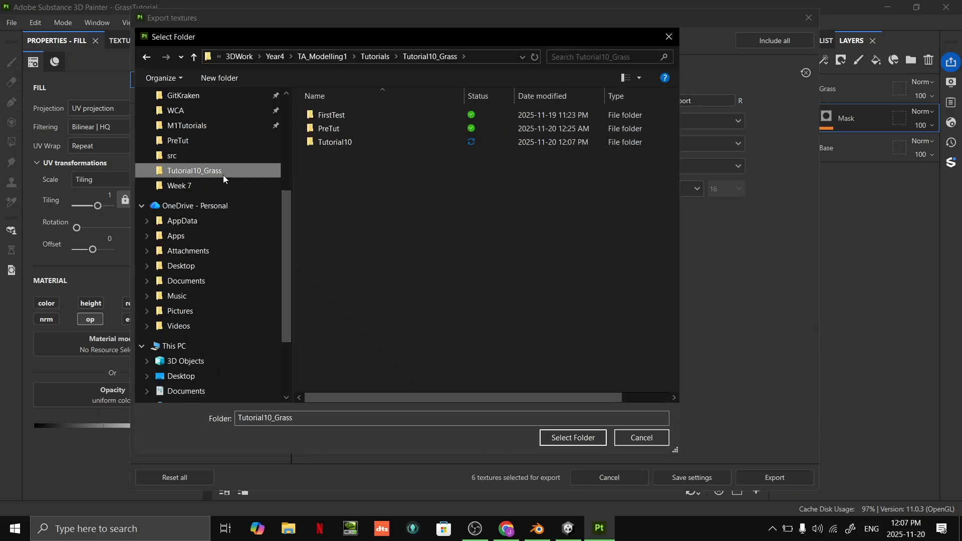
double_click(365, 143)
click(578, 439)
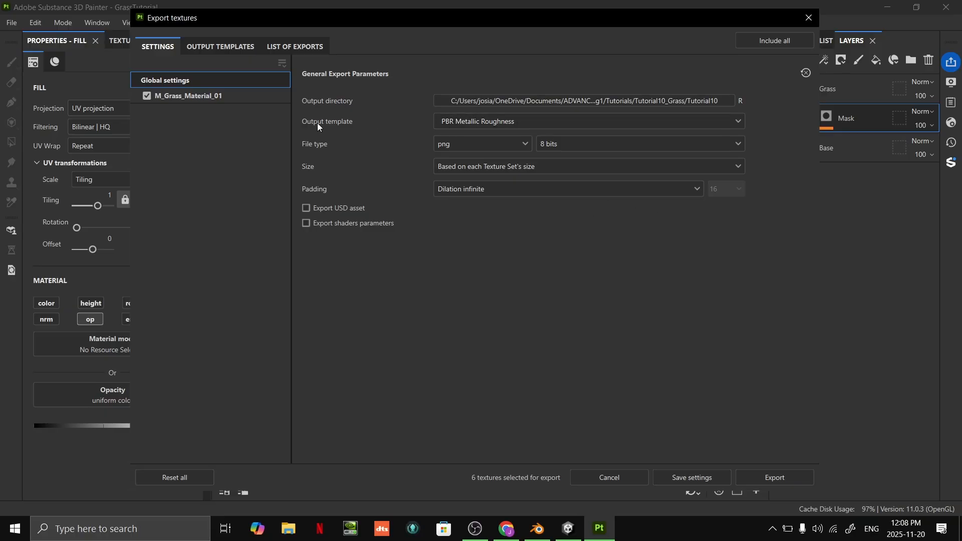
- Set the export's output template to Unity Universal Render Pipeline (Metallic Standard)
click(448, 124)
scroll(516, 195, down, 3)
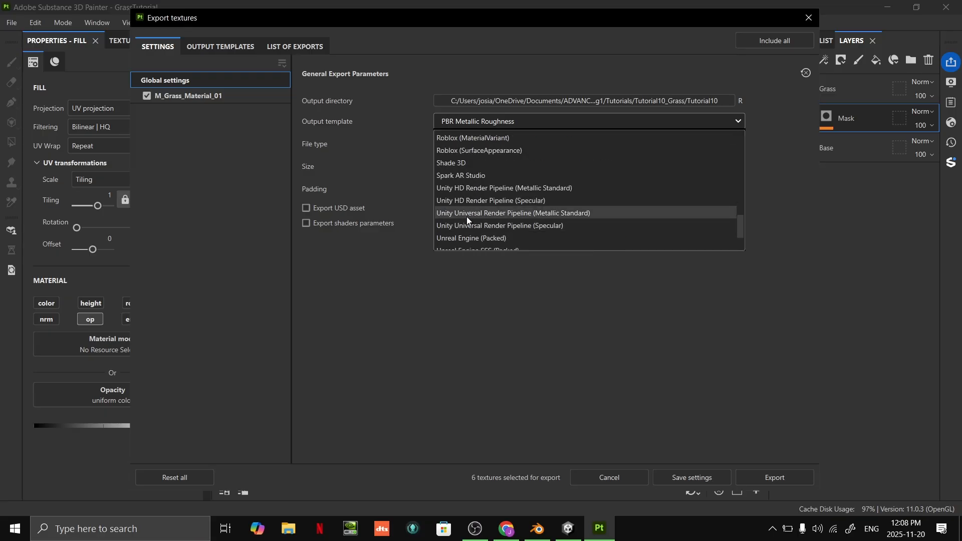
click(546, 215)
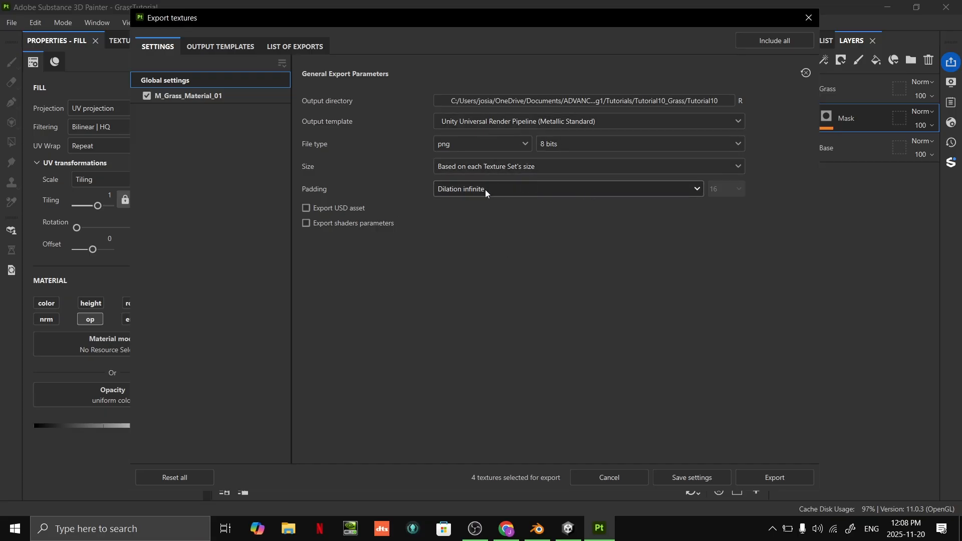
- Set the texture export's padding to No padding (passthrough) and review the output template choice
click(463, 193)
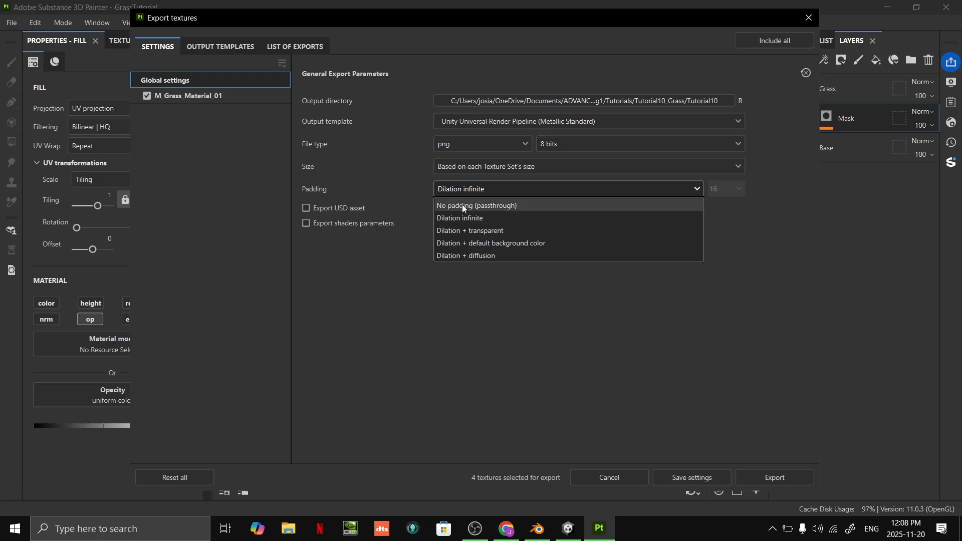
click(463, 206)
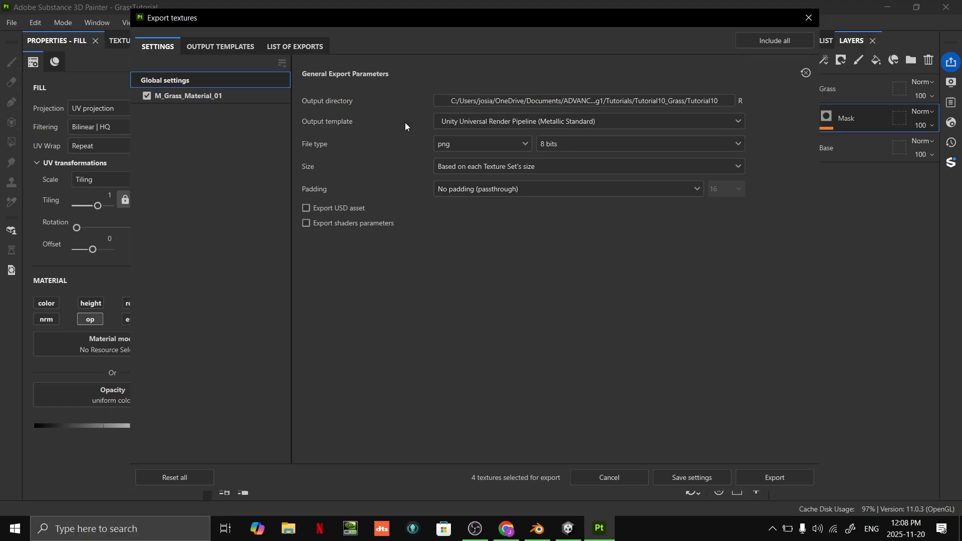
click(445, 122)
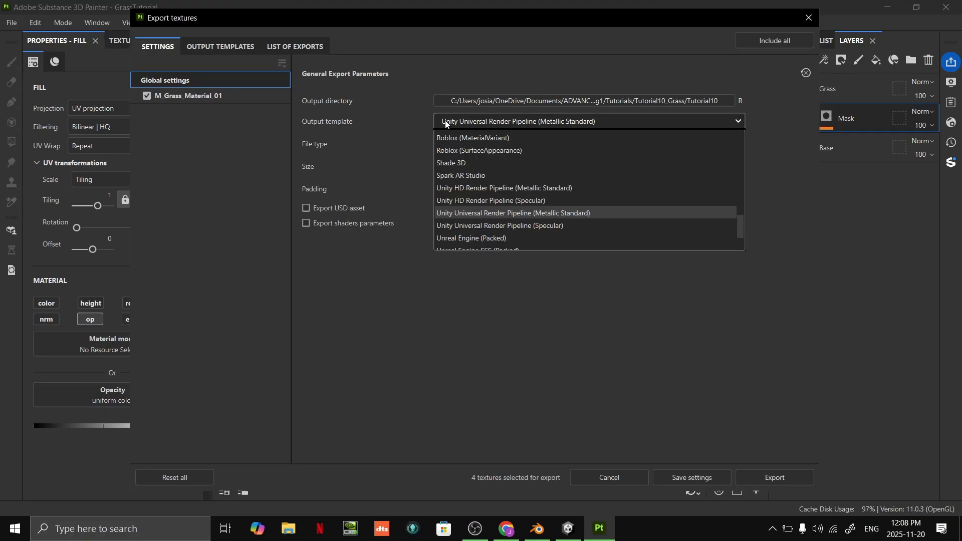
click(445, 122)
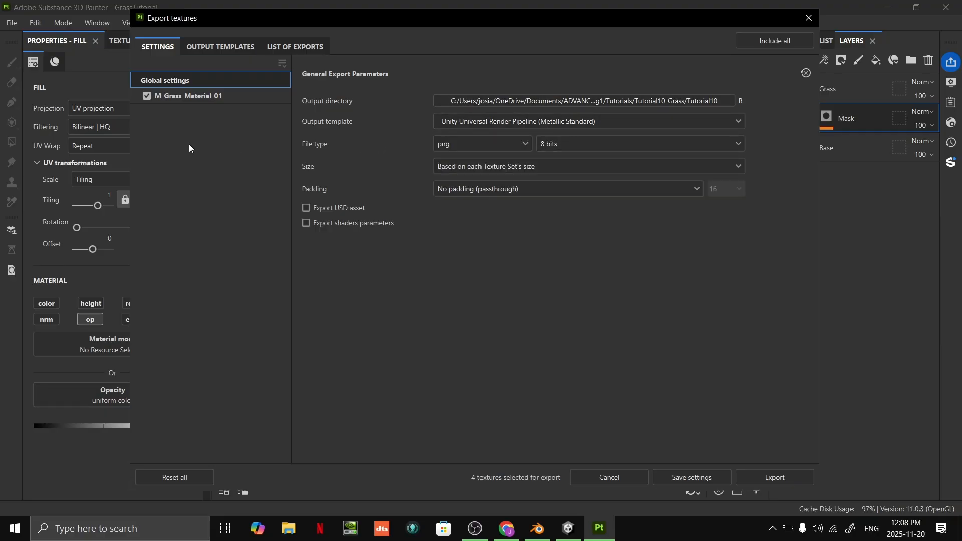
- Examine the output maps and channel packing of the Unity HD Render Pipeline (Metallic Standard) template, then return to the export settings
click(210, 48)
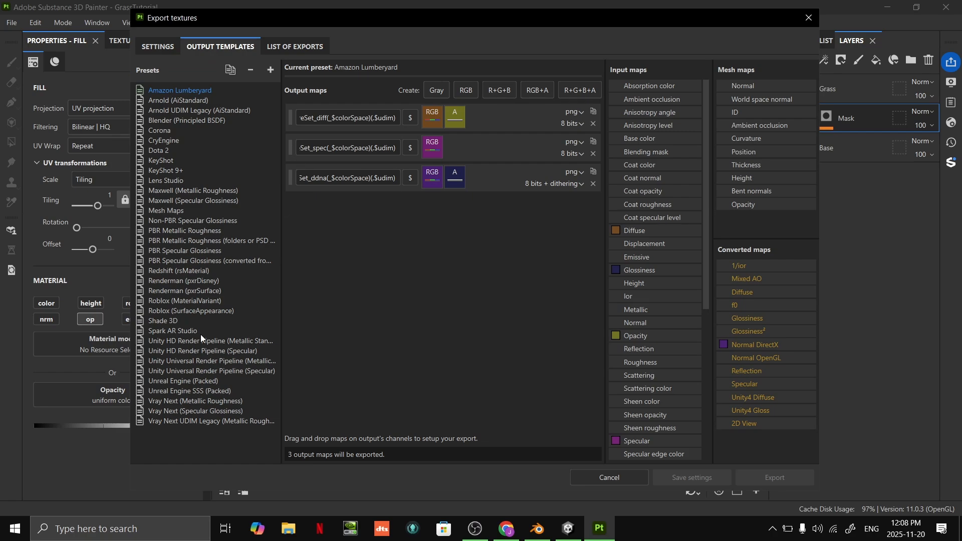
click(189, 341)
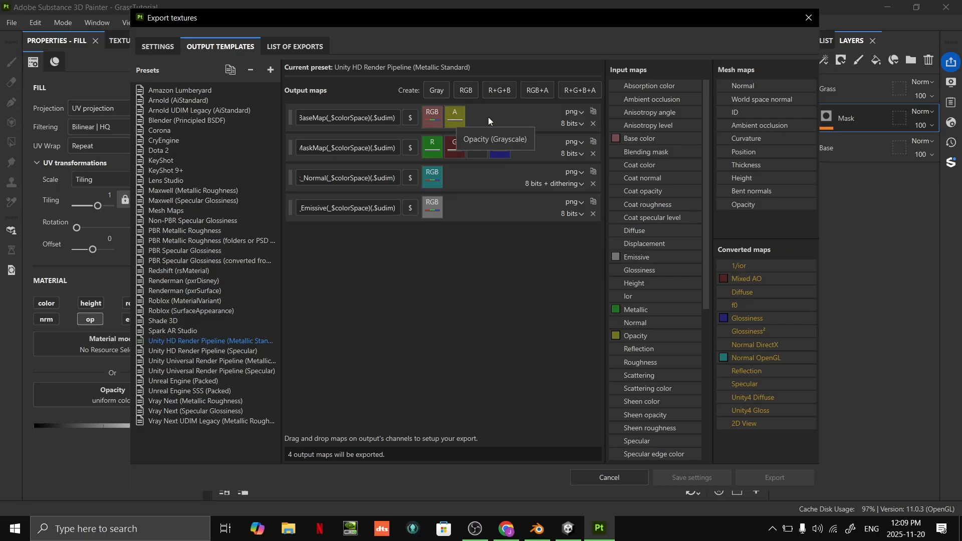
click(159, 46)
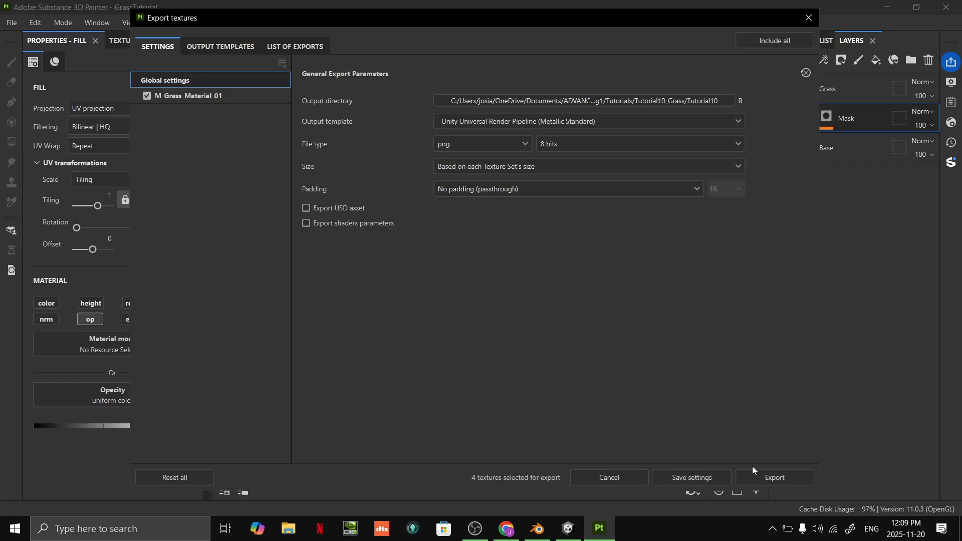
- Export the M_Grass_Material_01 textures and close the export window
click(776, 479)
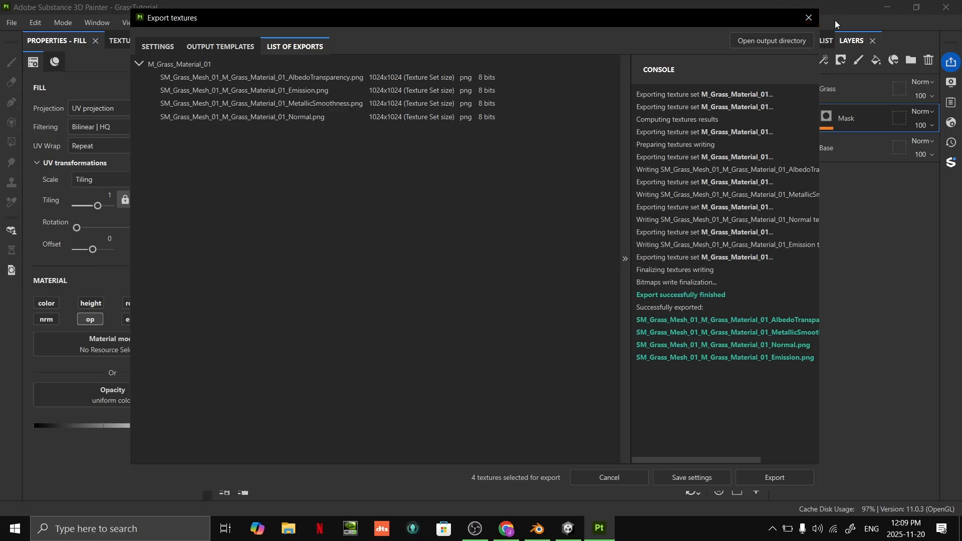
click(808, 18)
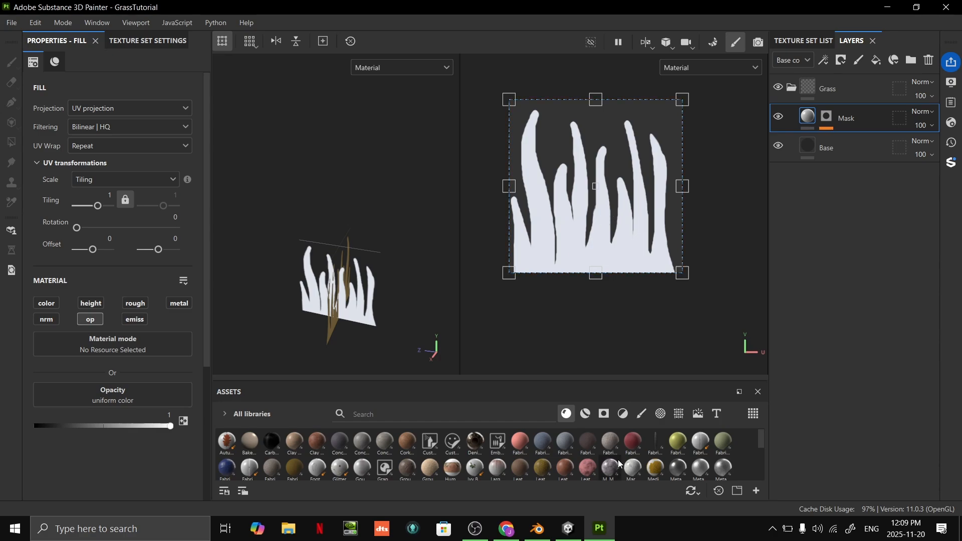
- Switch to Unity, enlarge the project browser and open the GrassGrassGrass folder under M1TA
click(569, 528)
alt+drag(625, 229, 436, 385)
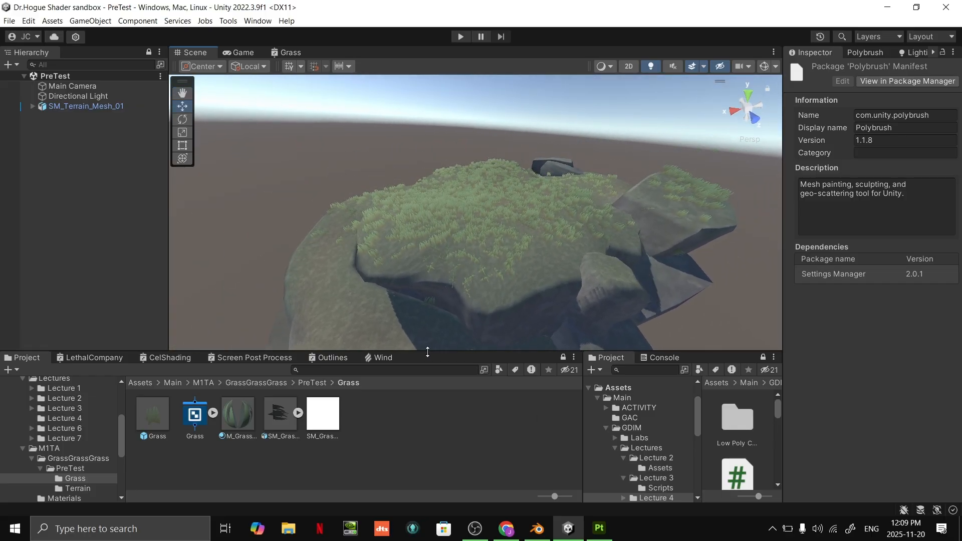
drag(426, 351, 427, 323)
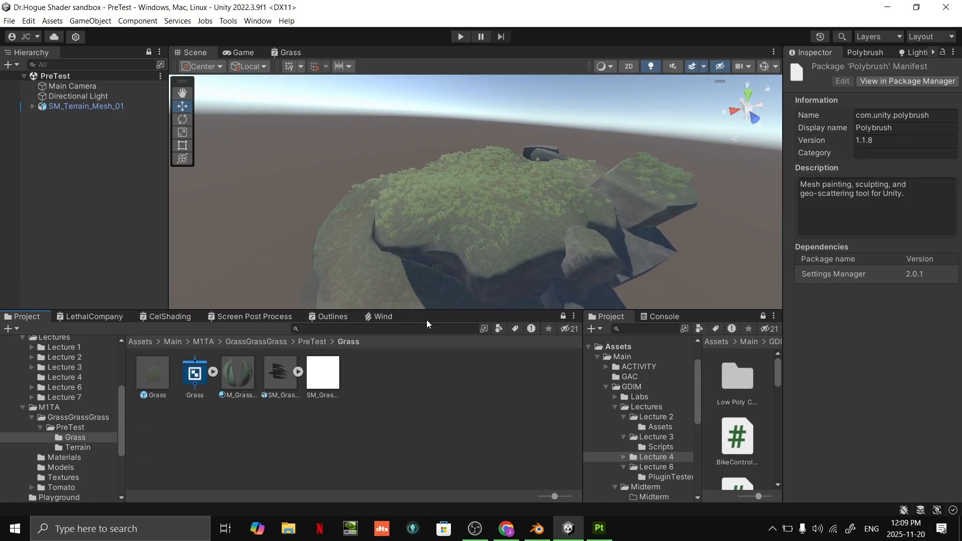
click(65, 428)
click(83, 406)
click(116, 414)
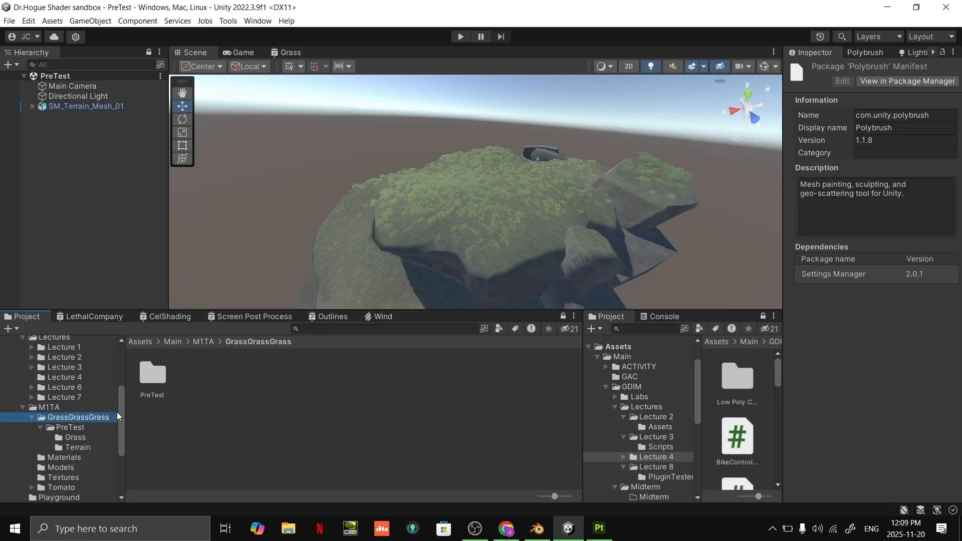
- Start creating a new item inside the GrassGrassGrass folder
right_click(300, 398)
mouse_move(339, 111)
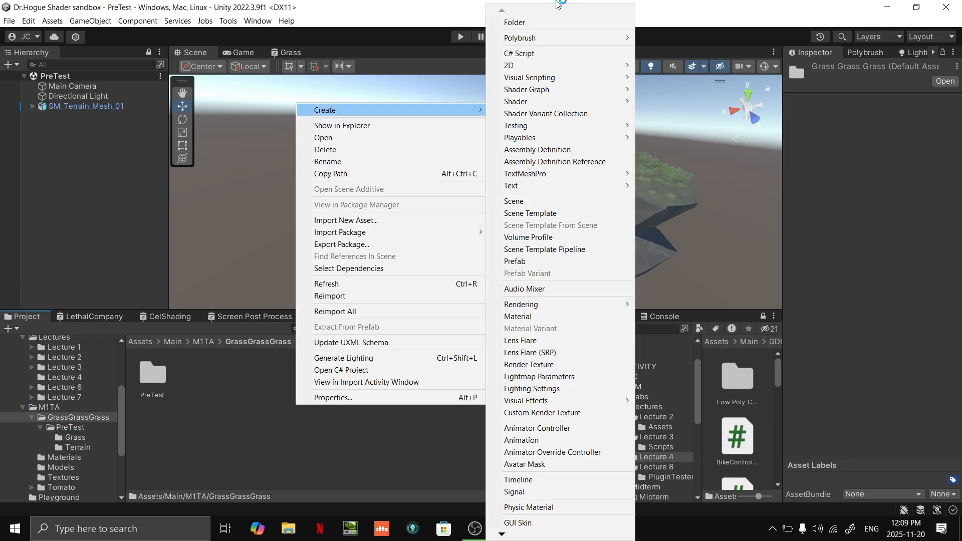
- Create a folder named GrassGrass inside the GrassGrassGrass folder
click(516, 22)
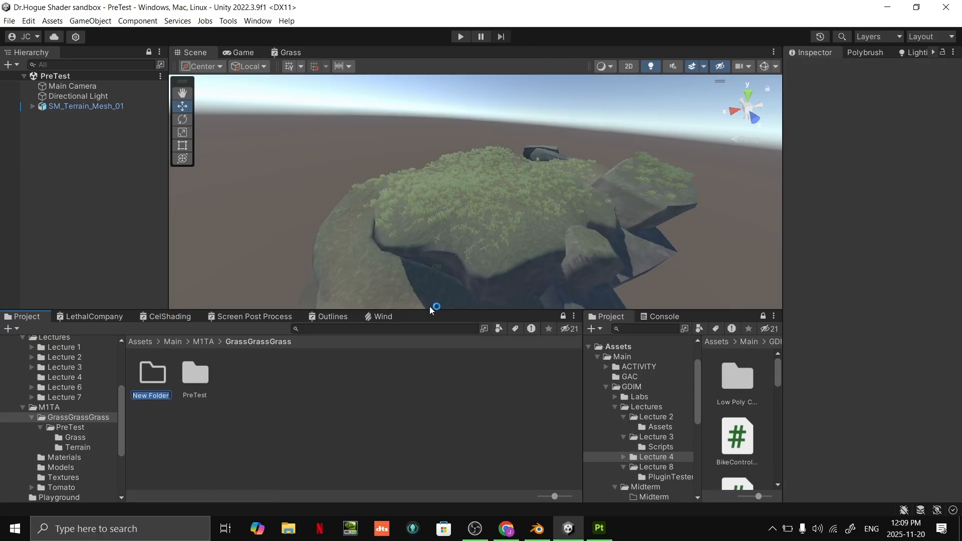
text(GrassGrass)
key(Return)
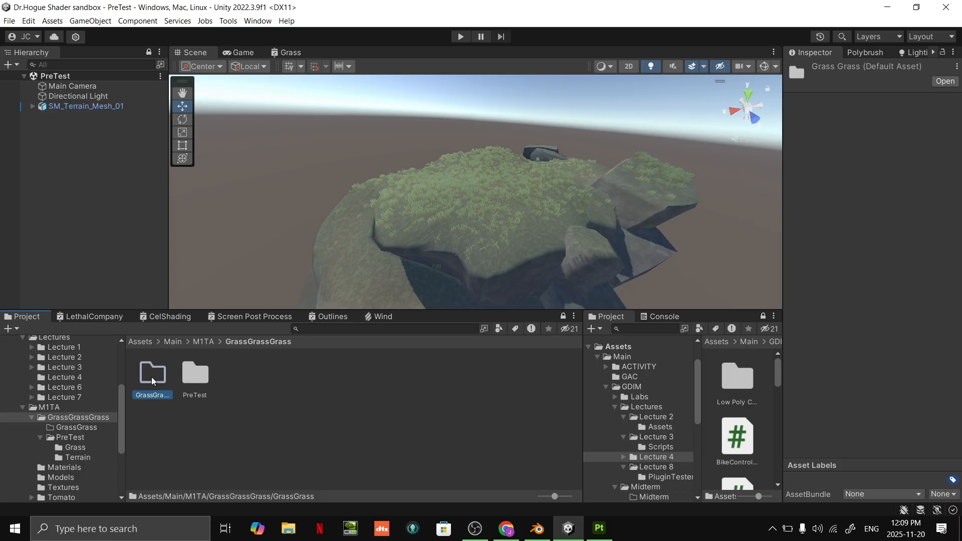
- Switch to Substance 3D Painter and review the opacity settings of the Base and Mask fill layers
key(alt+Tab)
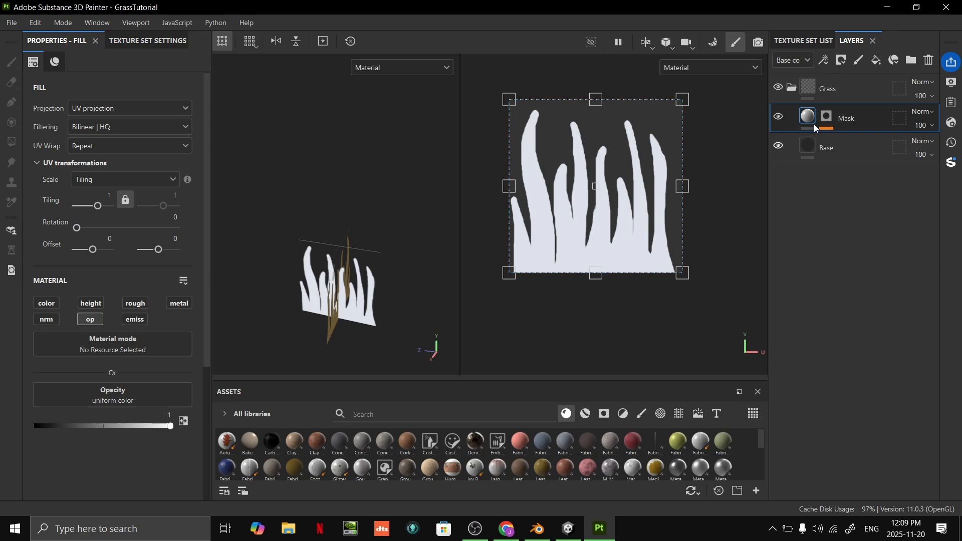
click(841, 146)
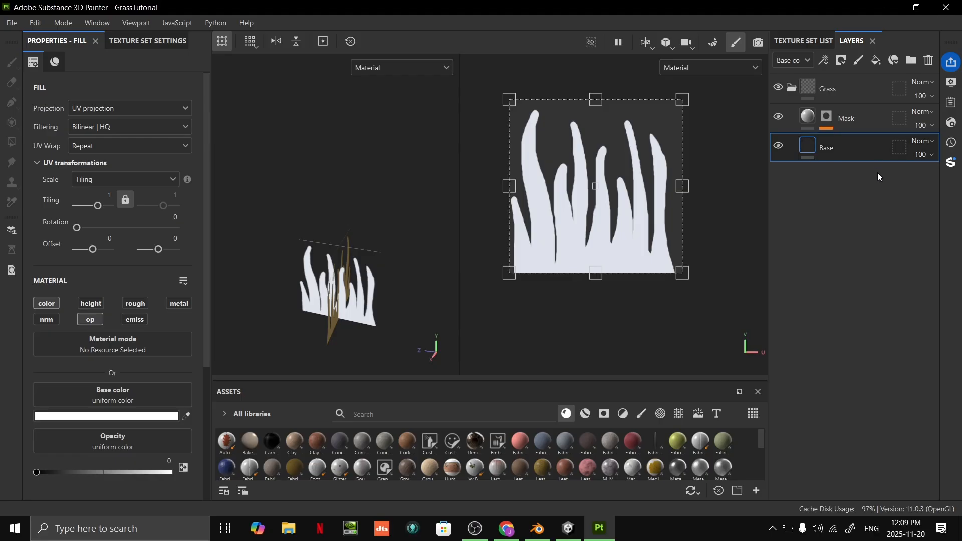
drag(86, 471, 107, 472)
drag(170, 461, 1, 474)
click(852, 123)
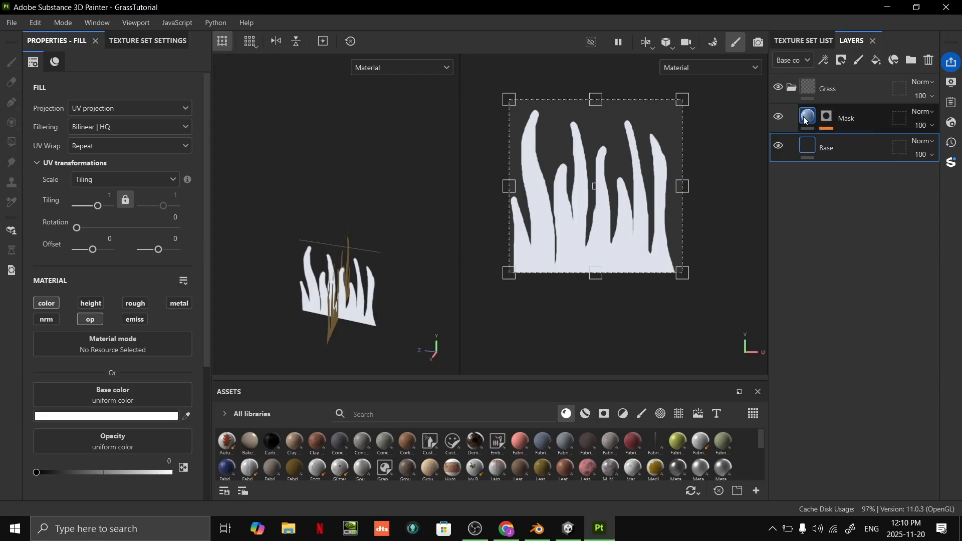
drag(154, 435, 756, 433)
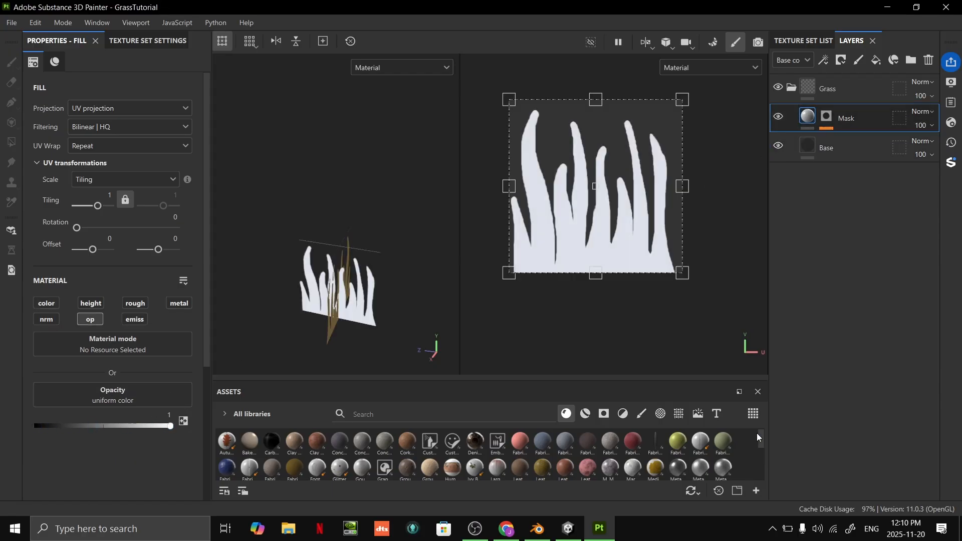
- Review the texture export settings and the output directory, then close the export dialog without exporting
click(12, 23)
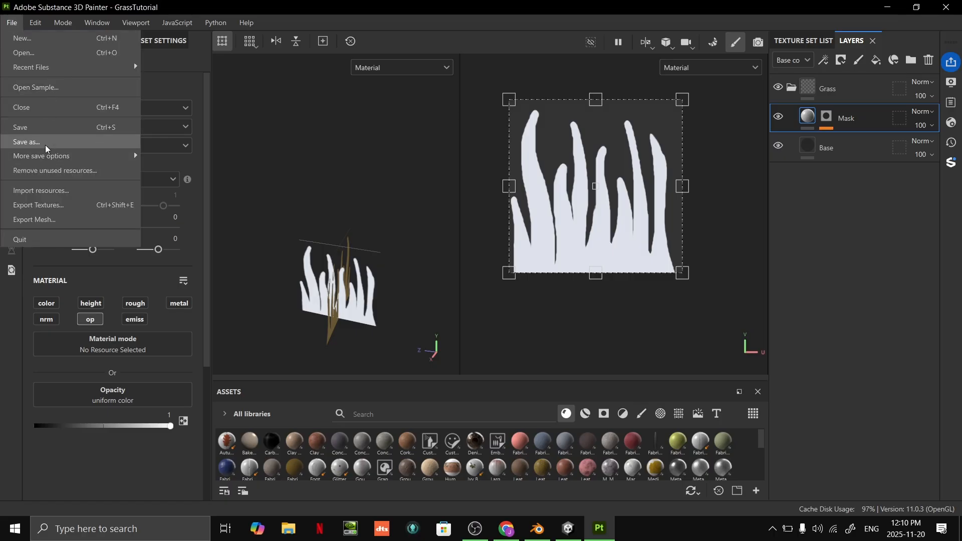
click(46, 202)
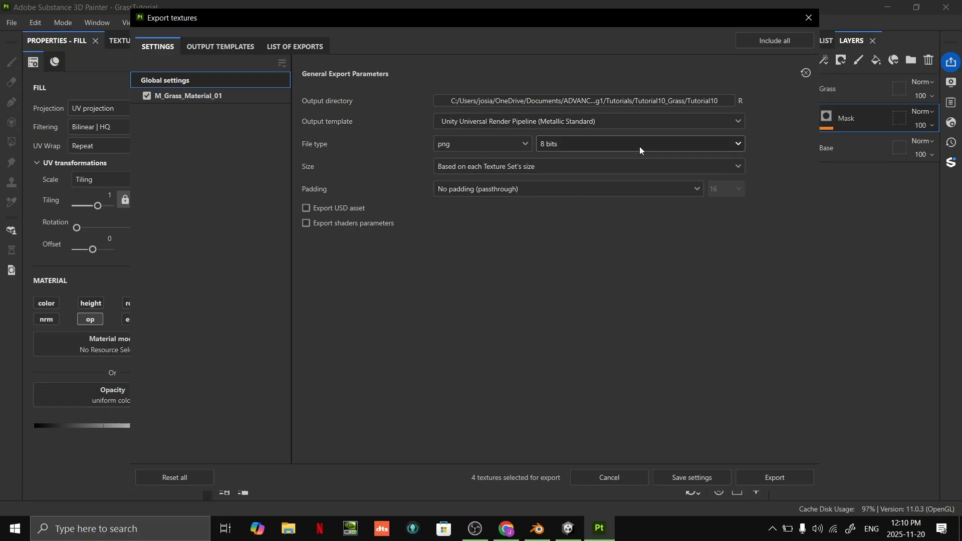
click(667, 102)
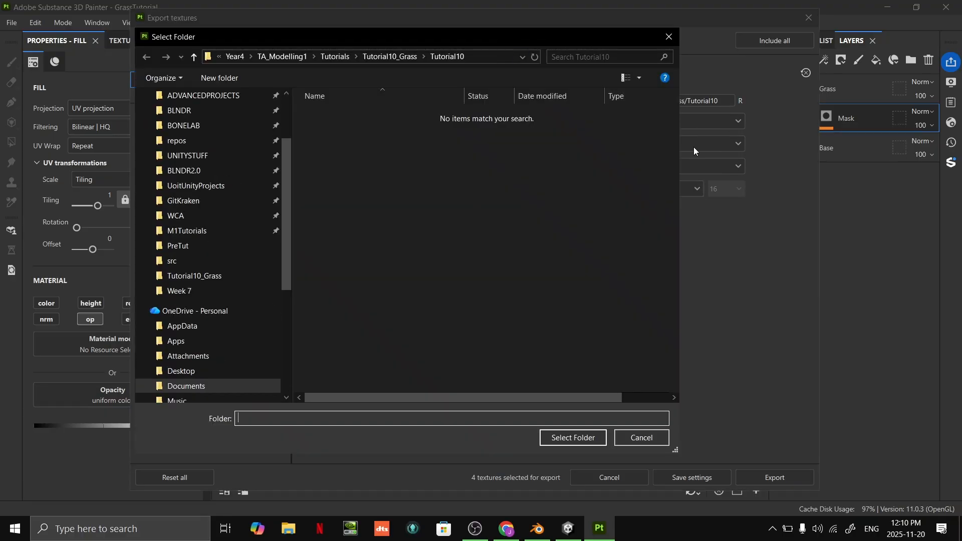
click(644, 438)
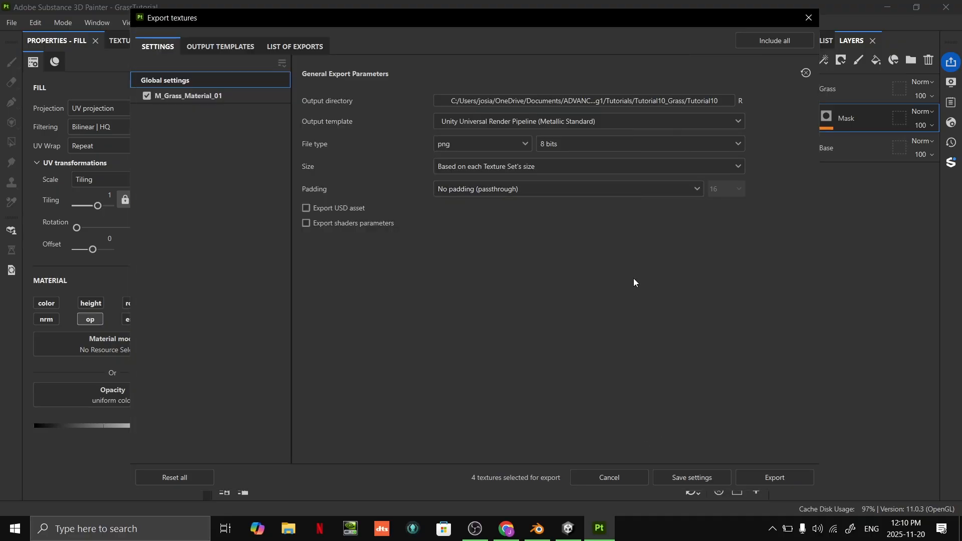
click(808, 19)
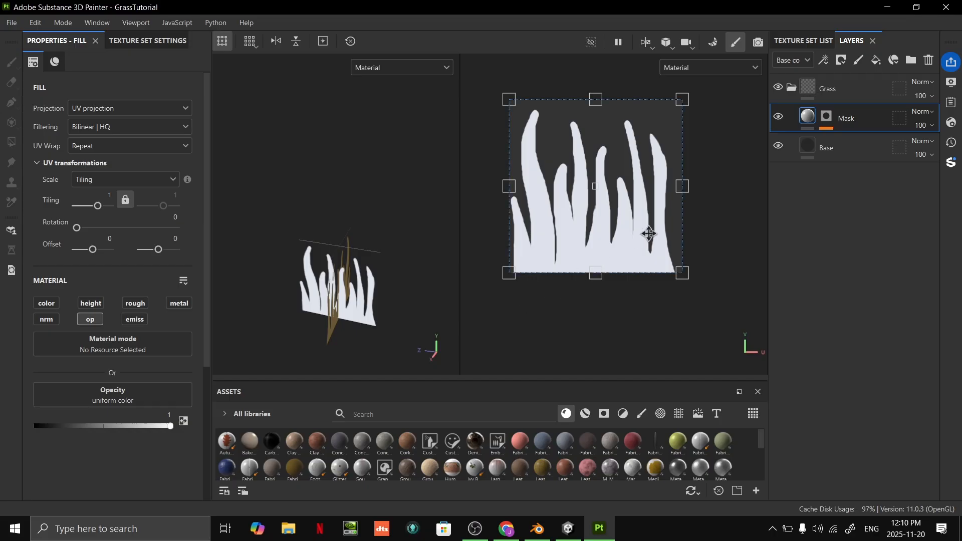
- Switch back to Unity and open the new GrassGrass folder
key(alt+Tab)
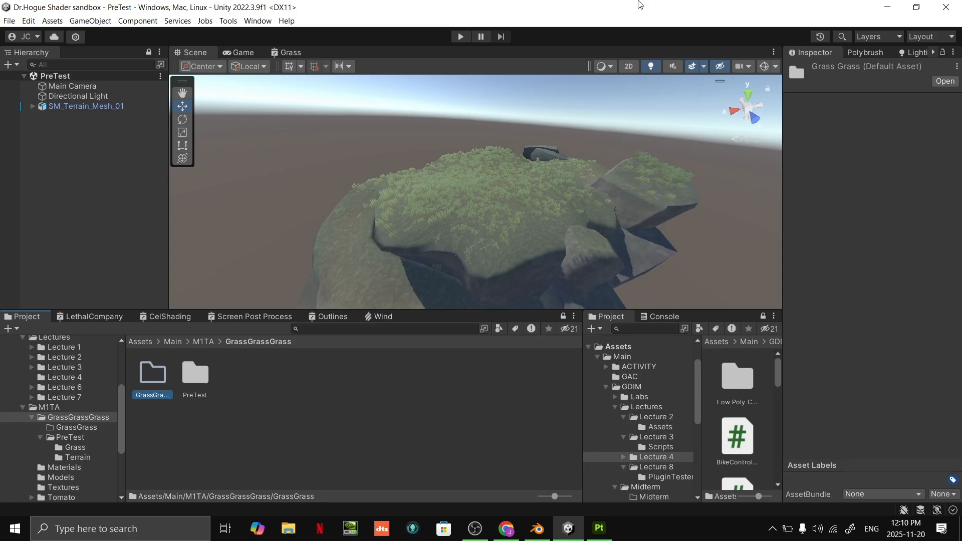
click(266, 421)
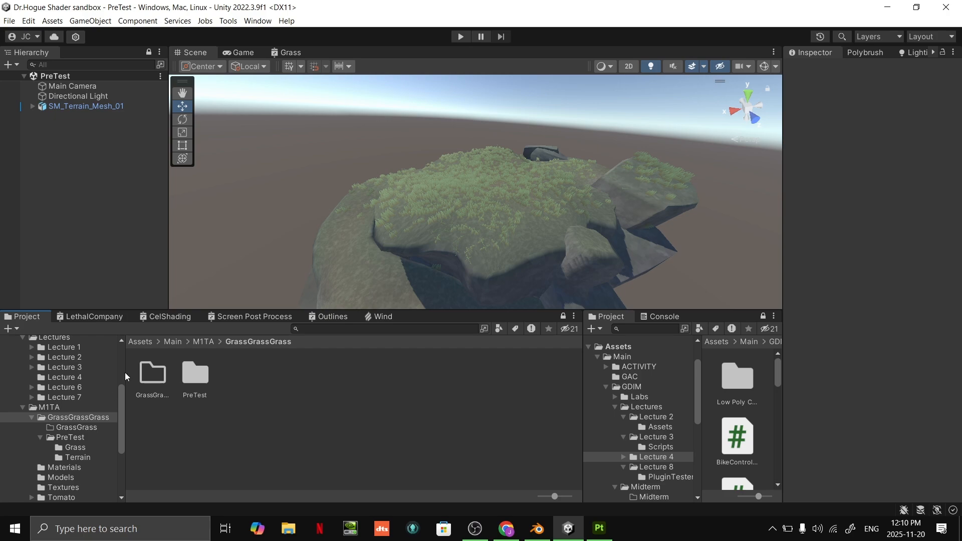
double_click(149, 381)
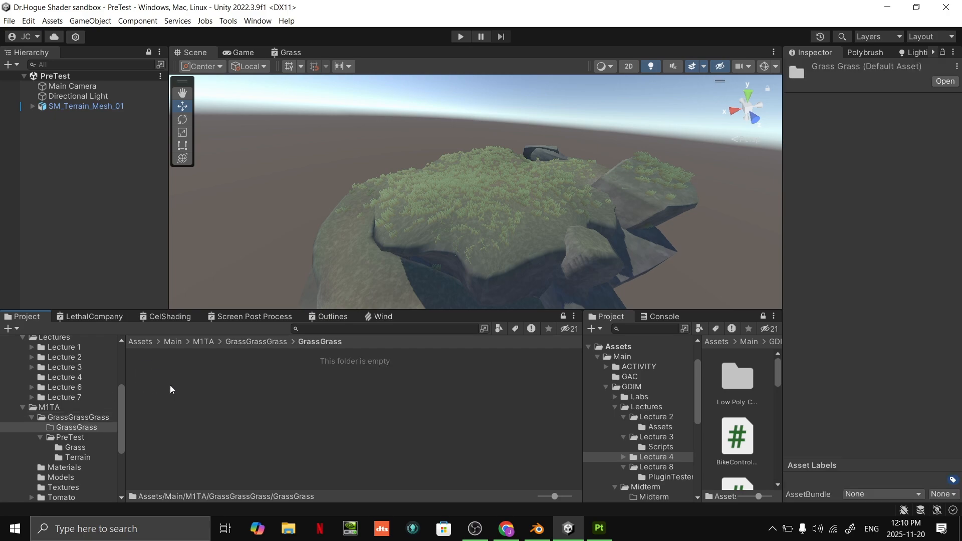
click(227, 422)
right_click(226, 422)
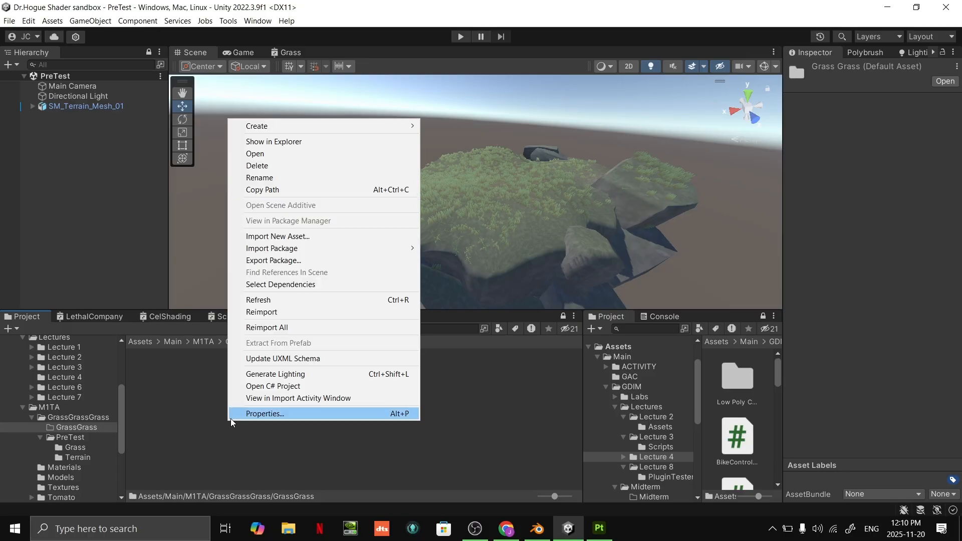
click(410, 435)
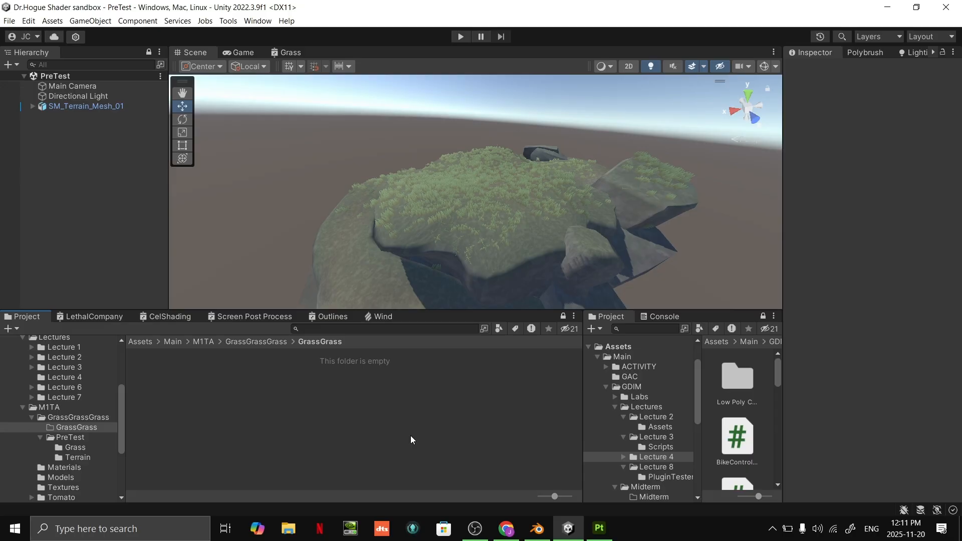
right_click(299, 425)
mouse_move(380, 129)
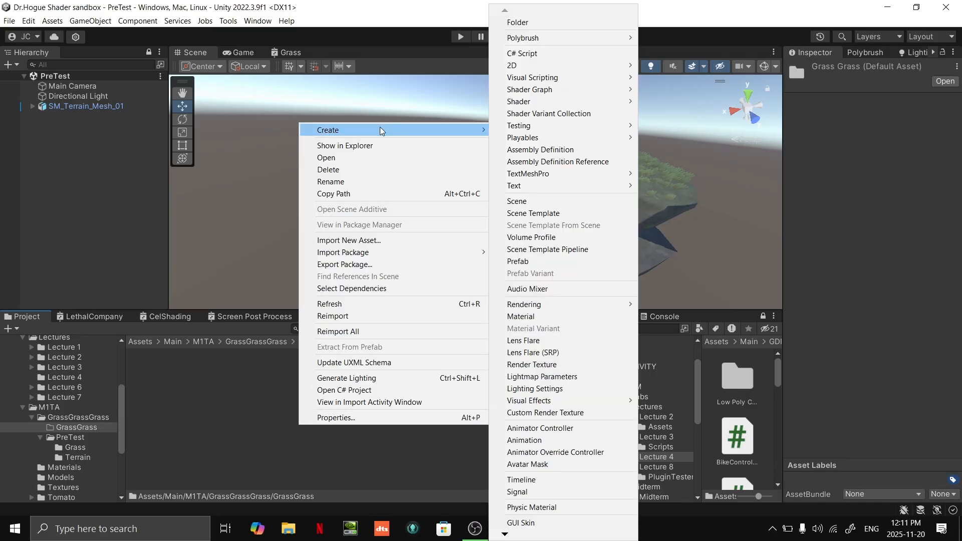
click(229, 483)
- Create a new scene named Grass in the GrassGrass folder
right_click(428, 375)
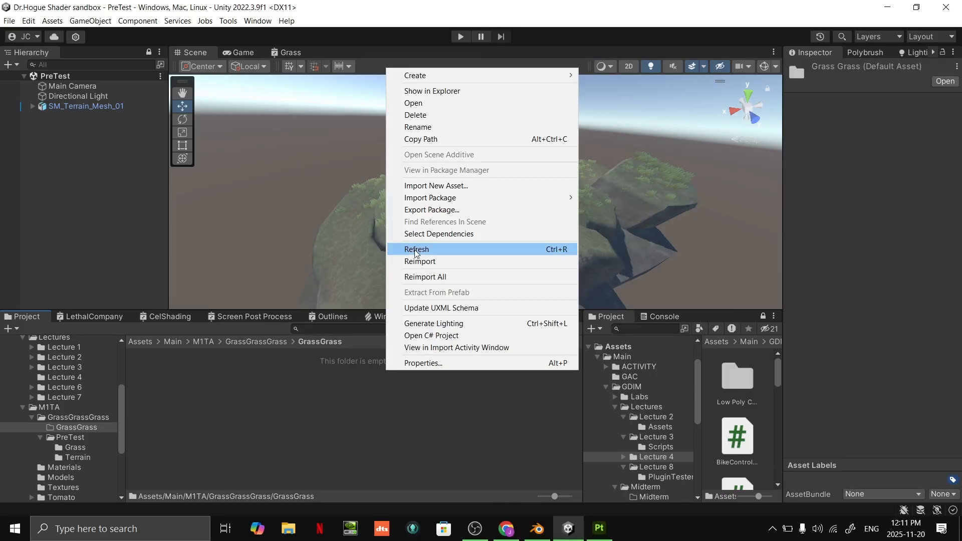
mouse_move(426, 76)
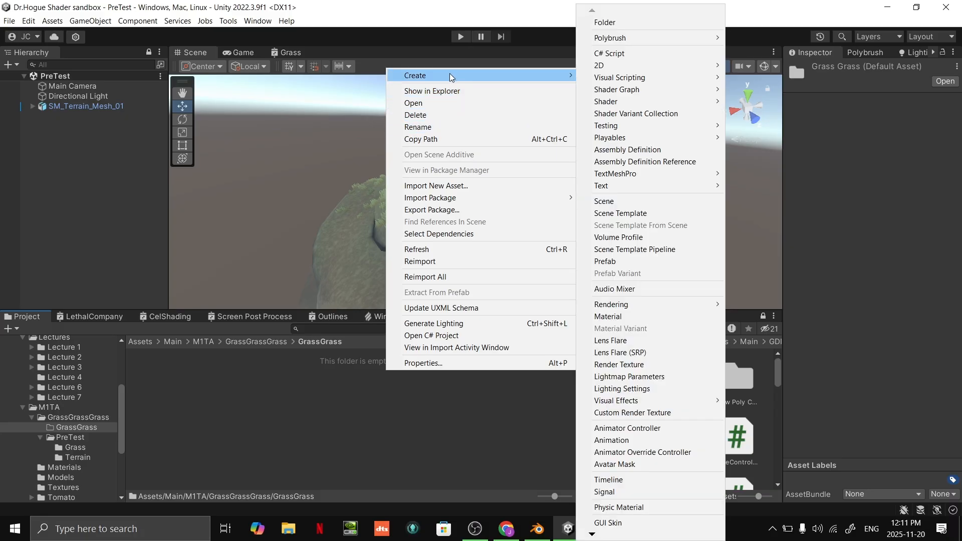
click(610, 202)
text(Grass)
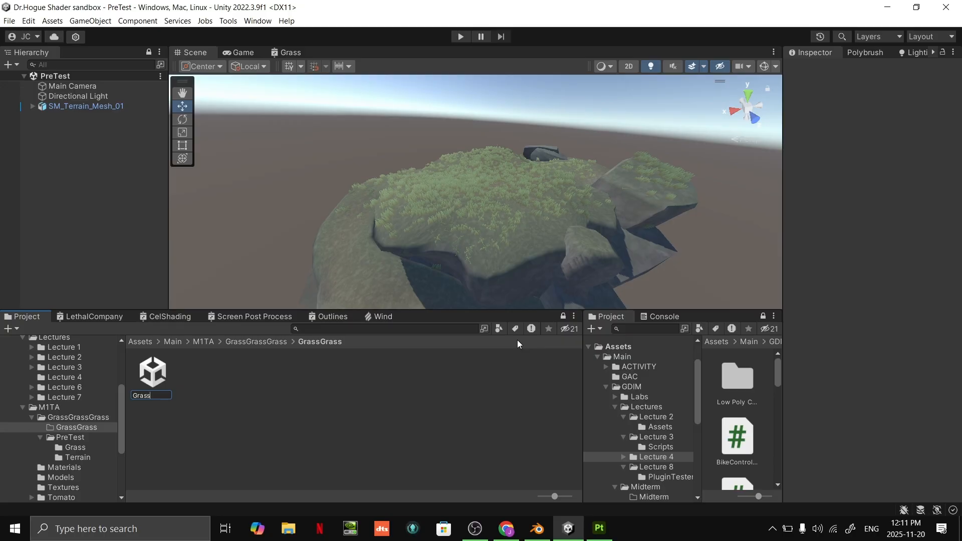
key(Return)
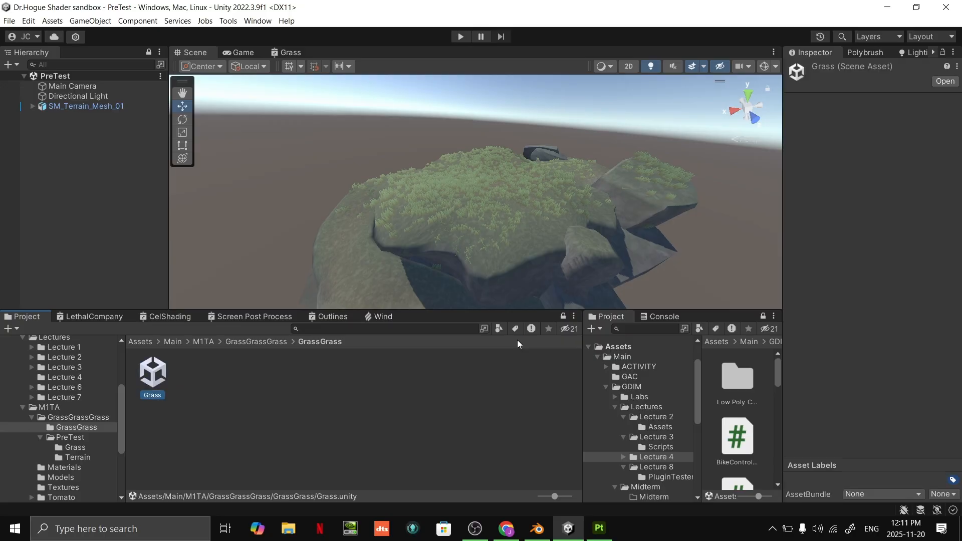
- Open the new Grass scene from the GrassGrass folder
double_click(166, 380)
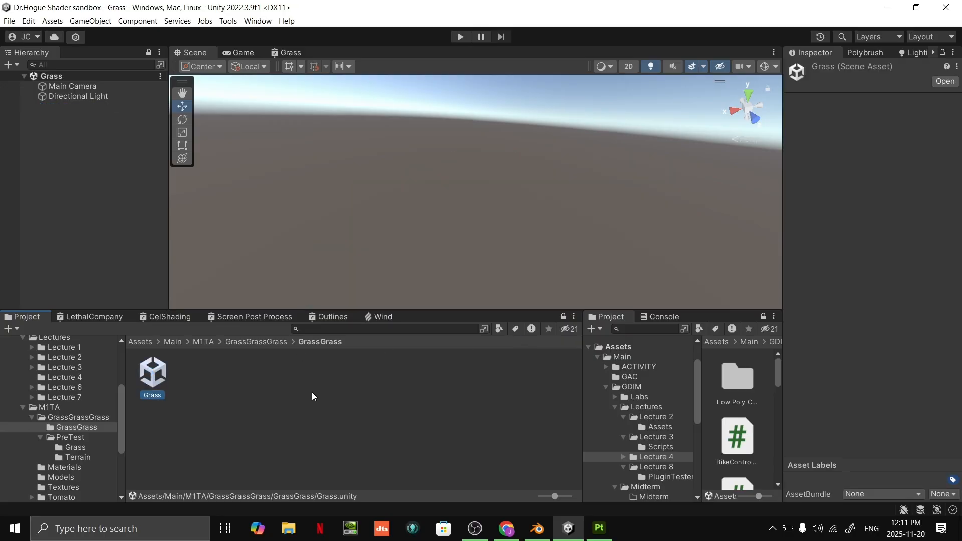
right_drag(638, 131, 594, 111)
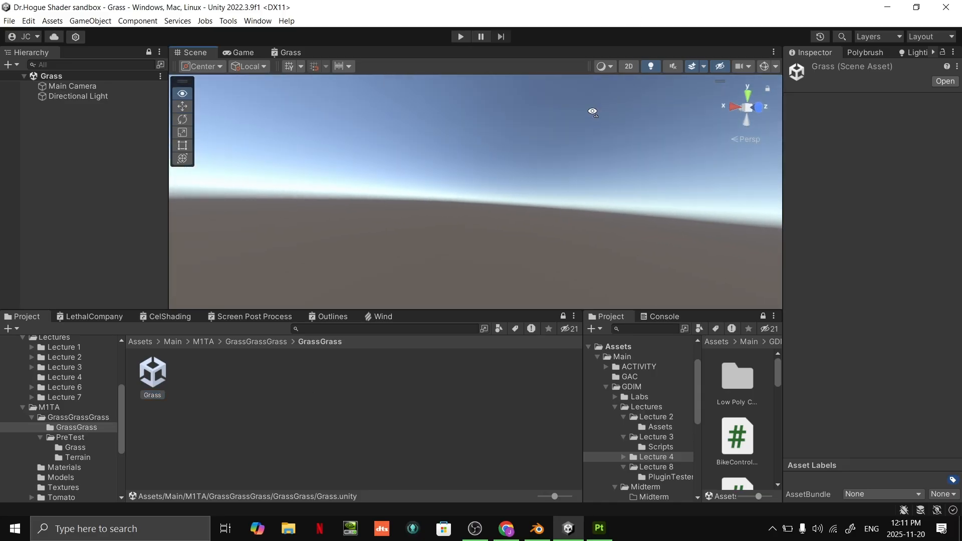
click(750, 109)
click(741, 106)
right_drag(532, 210, 546, 258)
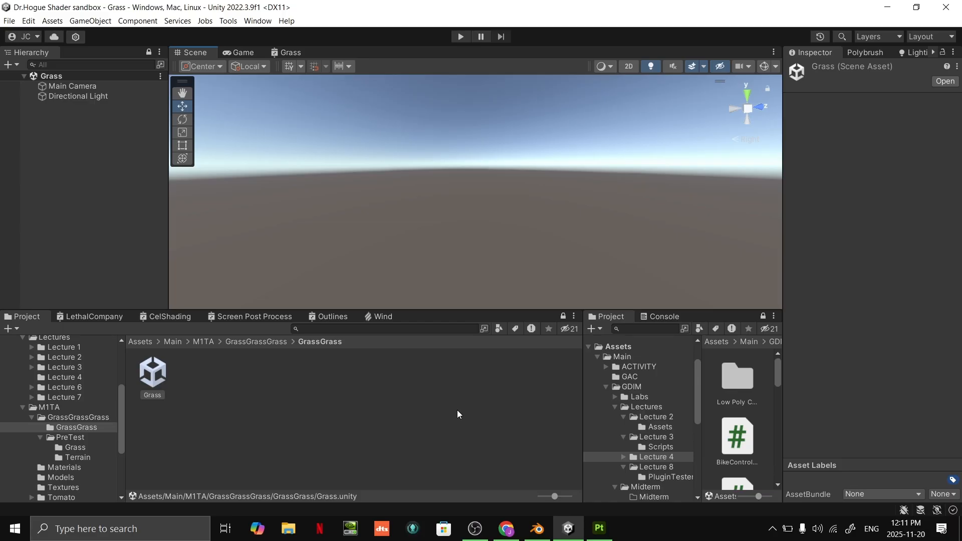
- Switch to Chrome, return to the course home page and find the Lab Activity 3 files
key(alt+Tab)
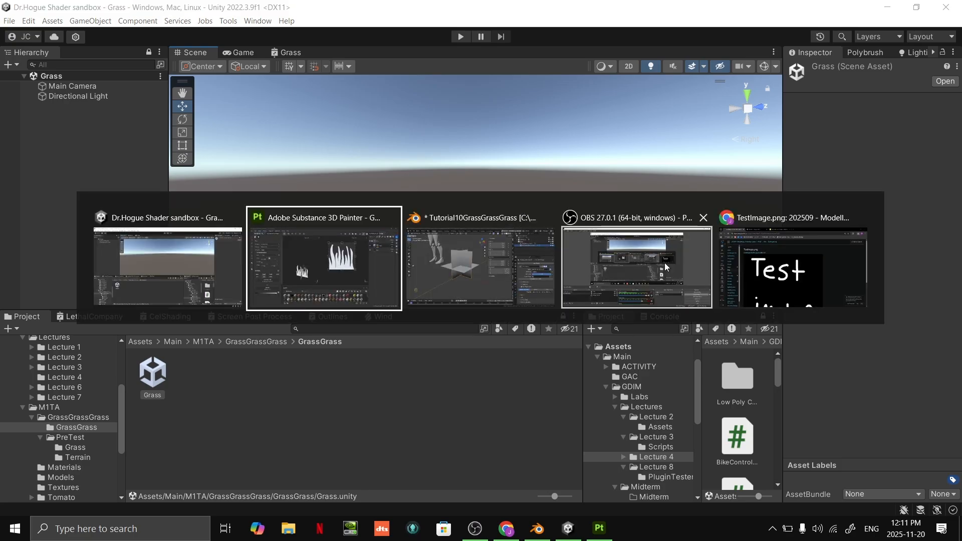
click(782, 274)
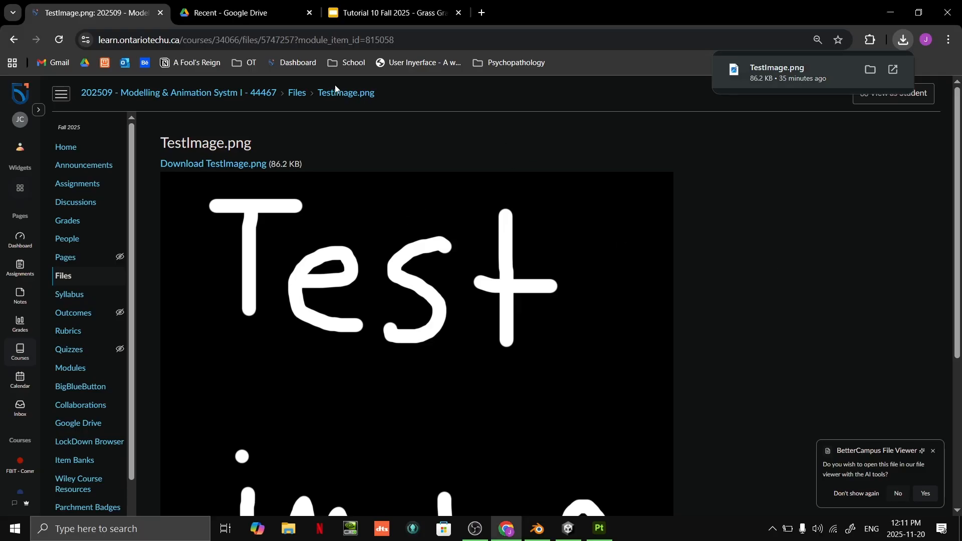
click(13, 39)
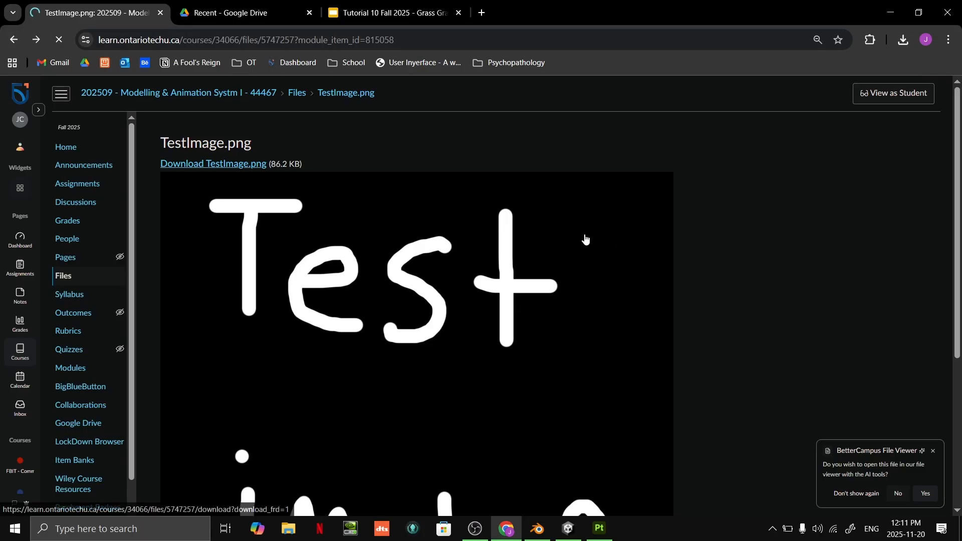
scroll(433, 290, up, 6)
scroll(271, 318, down, 2)
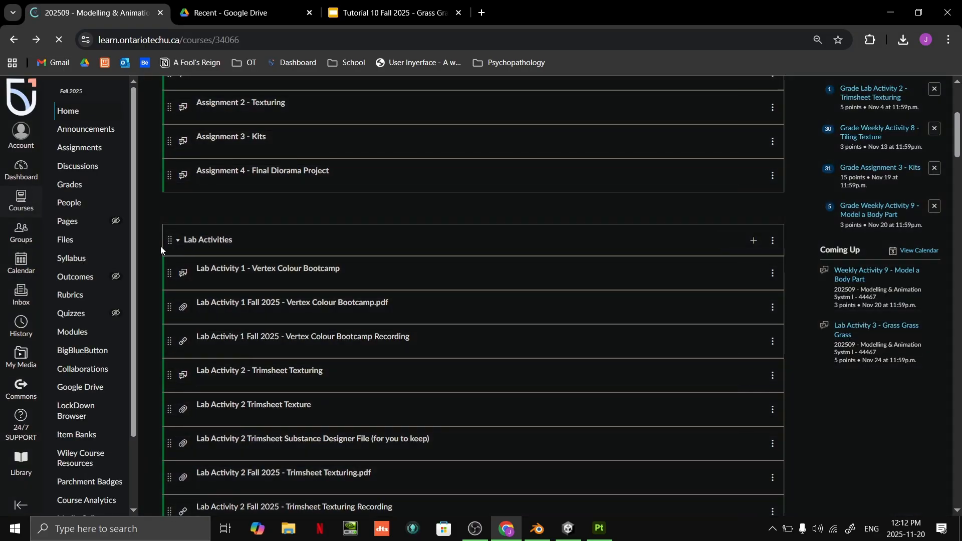
scroll(184, 249, down, 5)
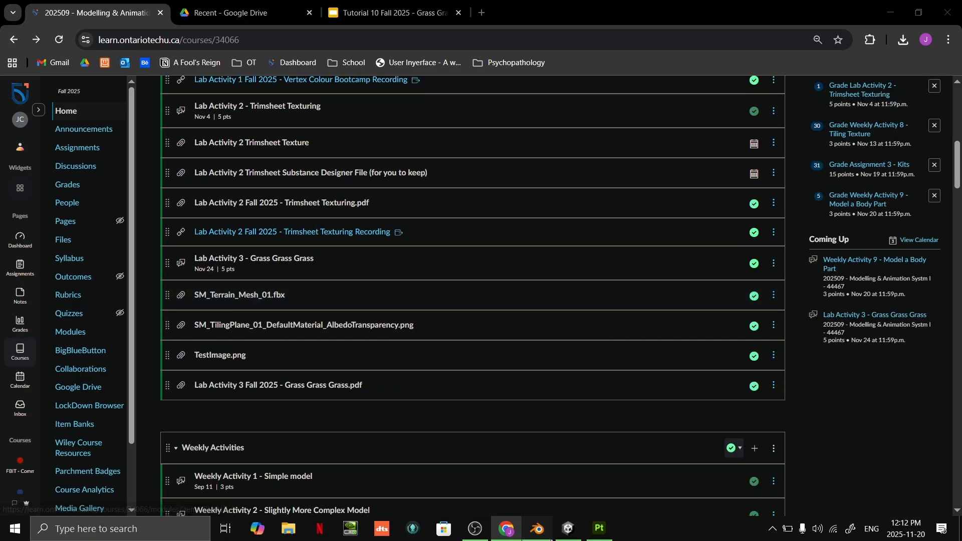
- Switch to Blender and close the program
click(538, 529)
click(946, 7)
click(429, 289)
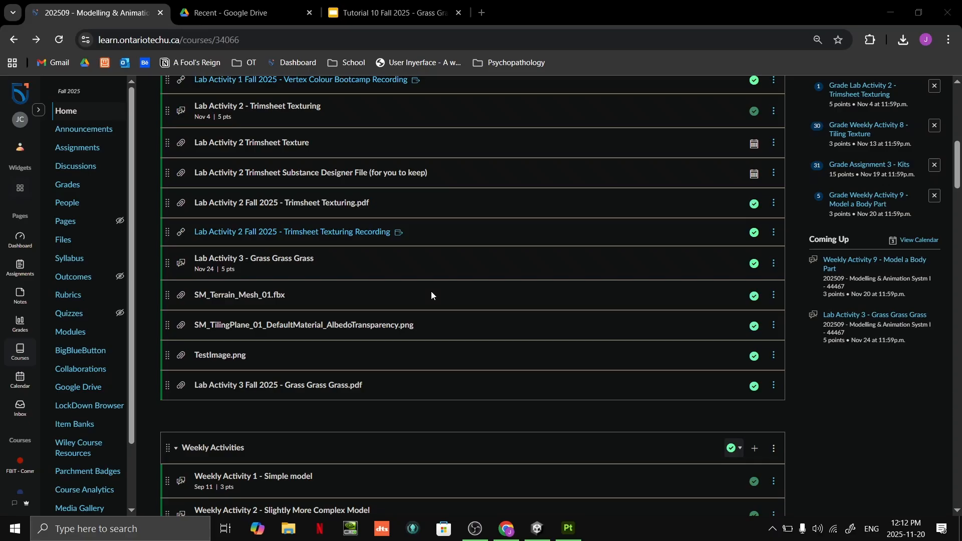
- Download SM_Terrain_Mesh_01.fbx from the Lab Activity 3 files and return to the course home page
click(271, 299)
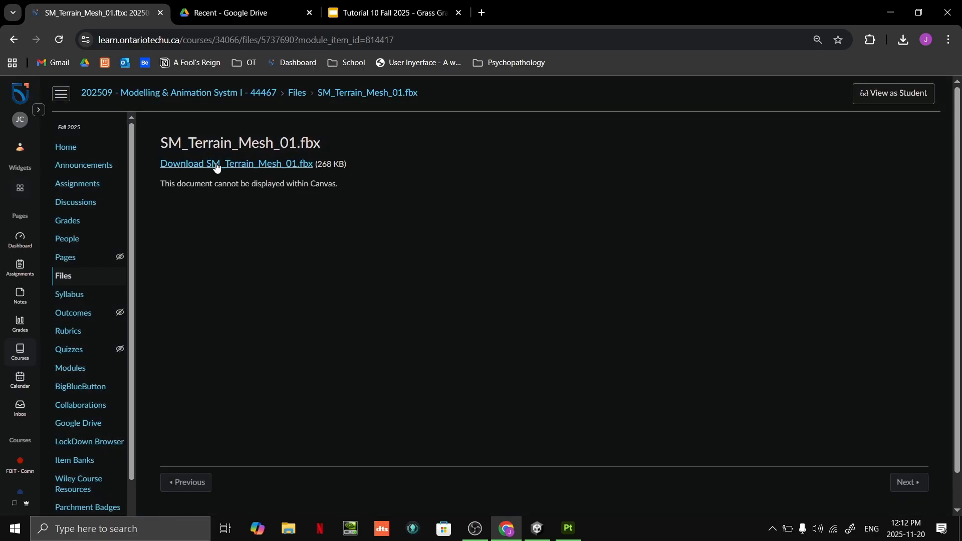
click(215, 164)
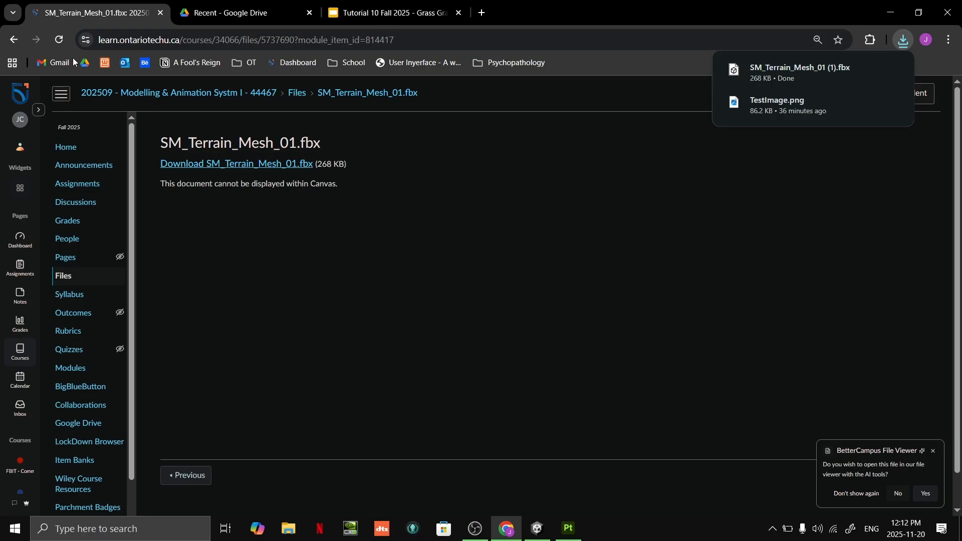
click(23, 50)
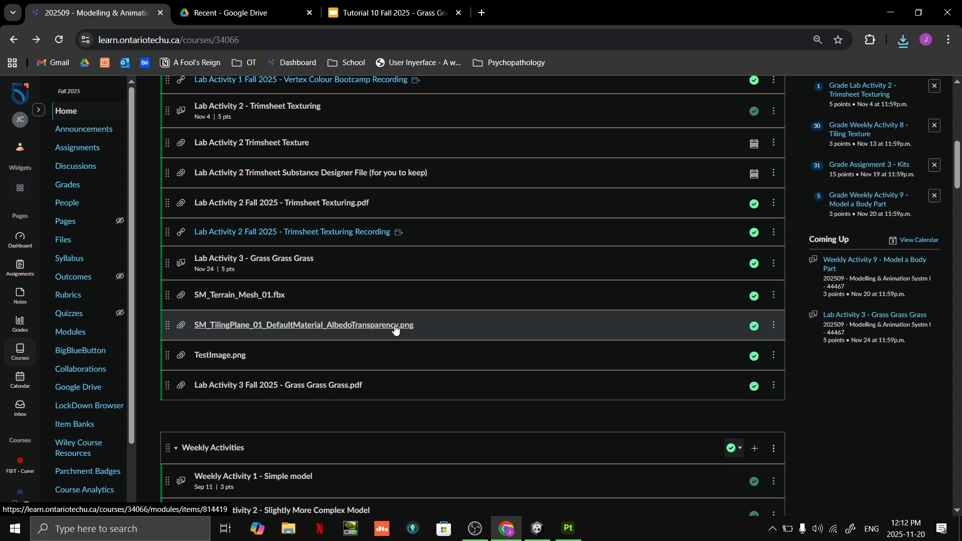
- Download SM_TilingPlane_01_DefaultMaterial_AlbedoTransparency.png from the Lab Activity 3 files and dismiss the file viewer prompt
click(361, 327)
scroll(425, 320, down, 3)
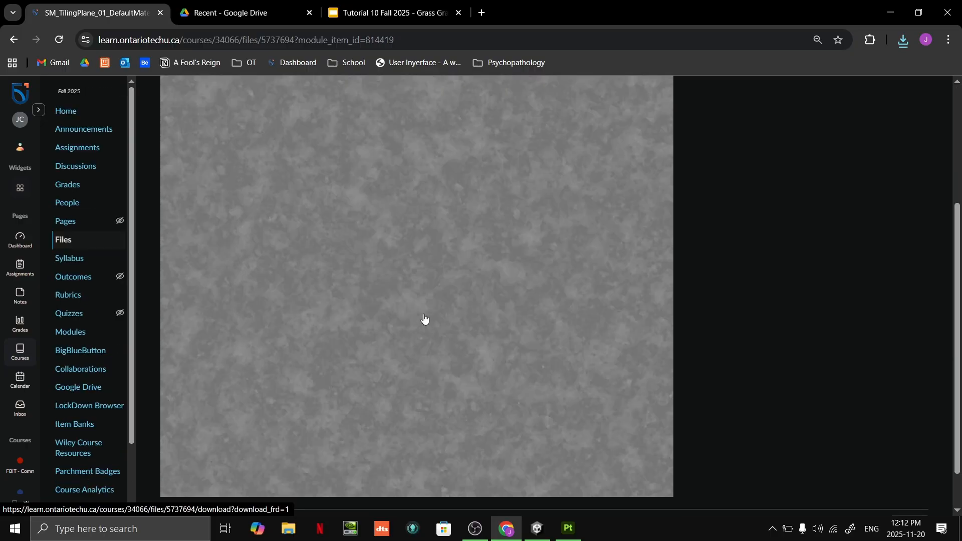
scroll(433, 328, up, 3)
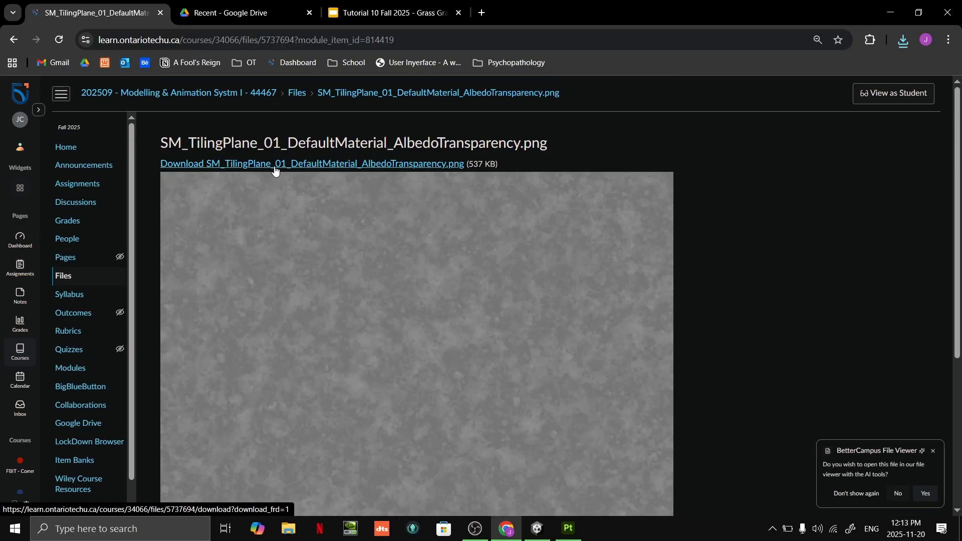
click(275, 169)
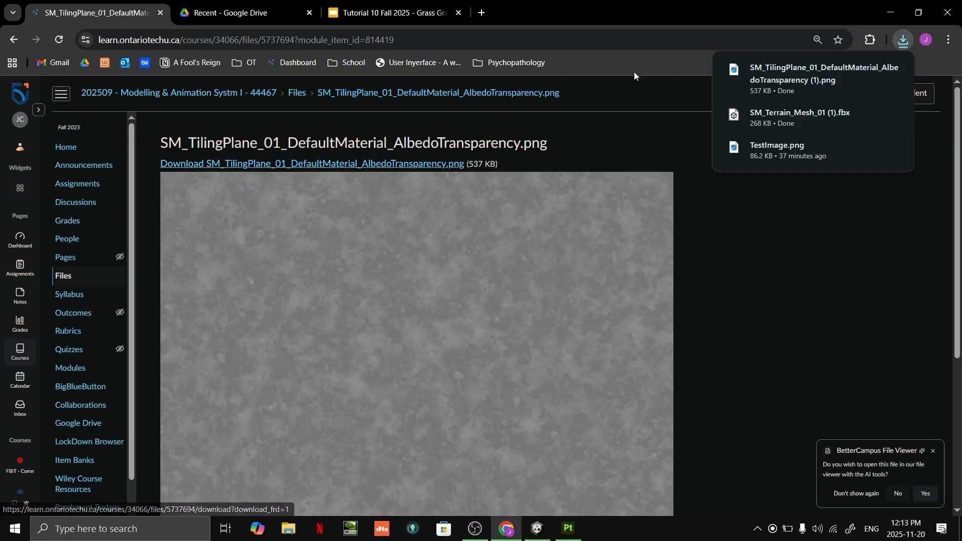
scroll(633, 301, down, 5)
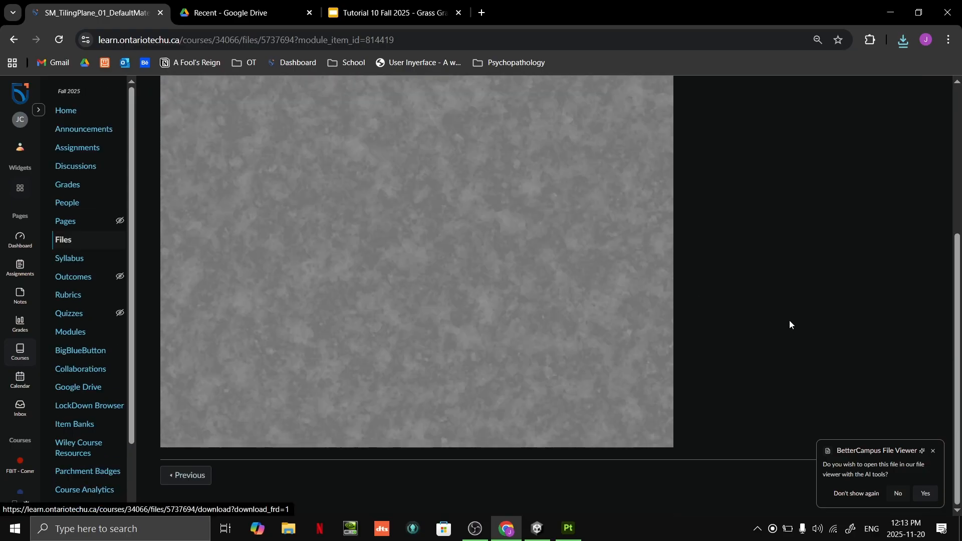
click(931, 450)
scroll(683, 359, up, 3)
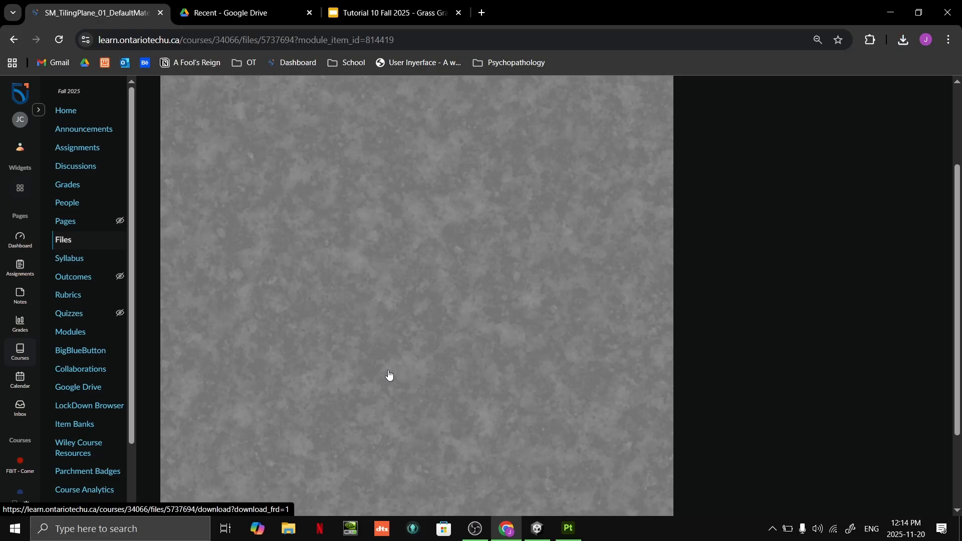
scroll(551, 264, down, 2)
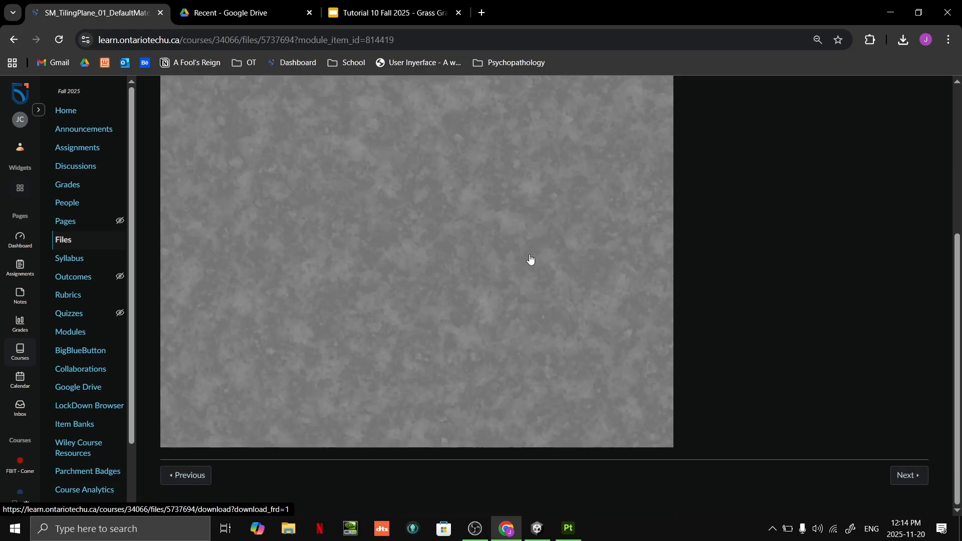
scroll(531, 262, up, 3)
scroll(531, 267, up, 2)
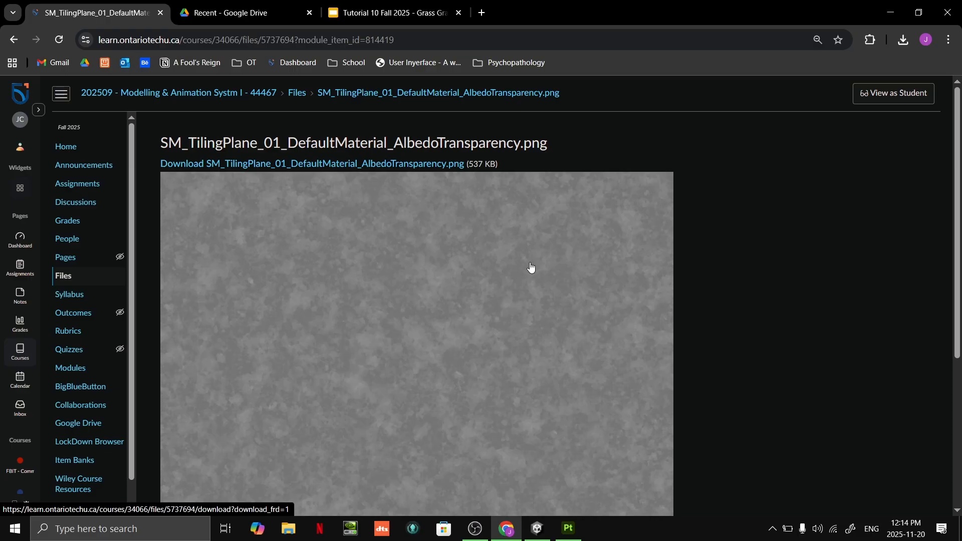
- Switch to Unity and import SM_TilingPlane_01_DefaultMaterial_AlbedoTransparency (1) and SM_Terrain_Mesh_01 (1) from Downloads into the GrassGrass folder
key(alt+Tab)
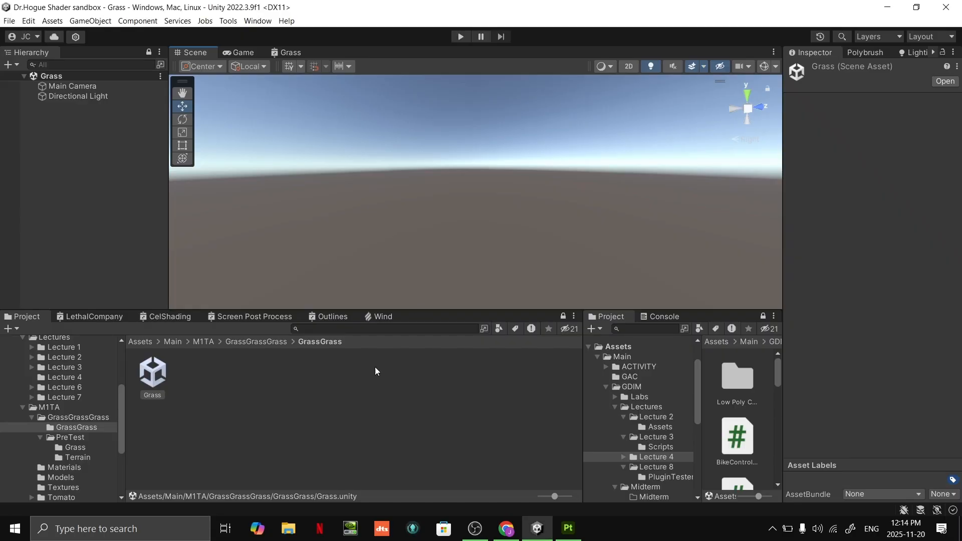
right_click(308, 410)
click(357, 223)
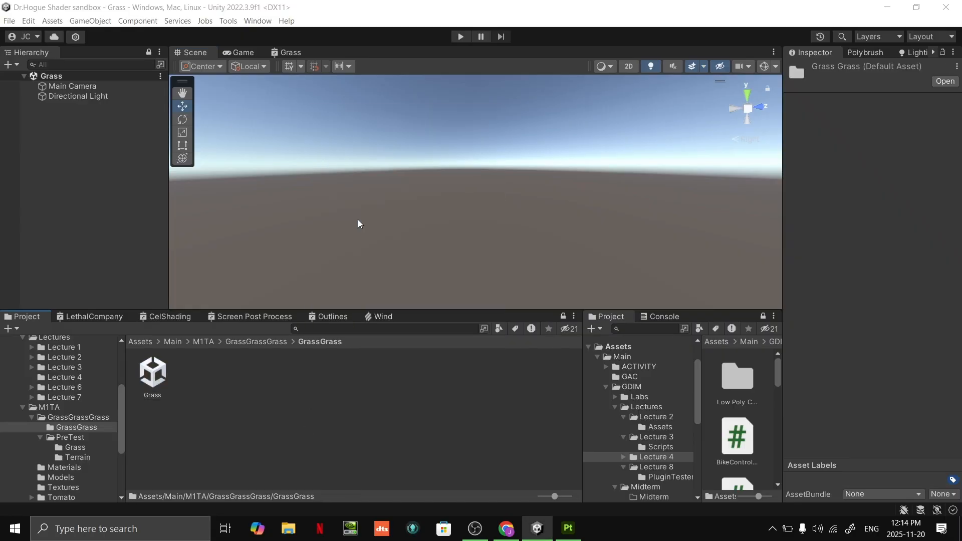
scroll(75, 201, up, 3)
click(57, 135)
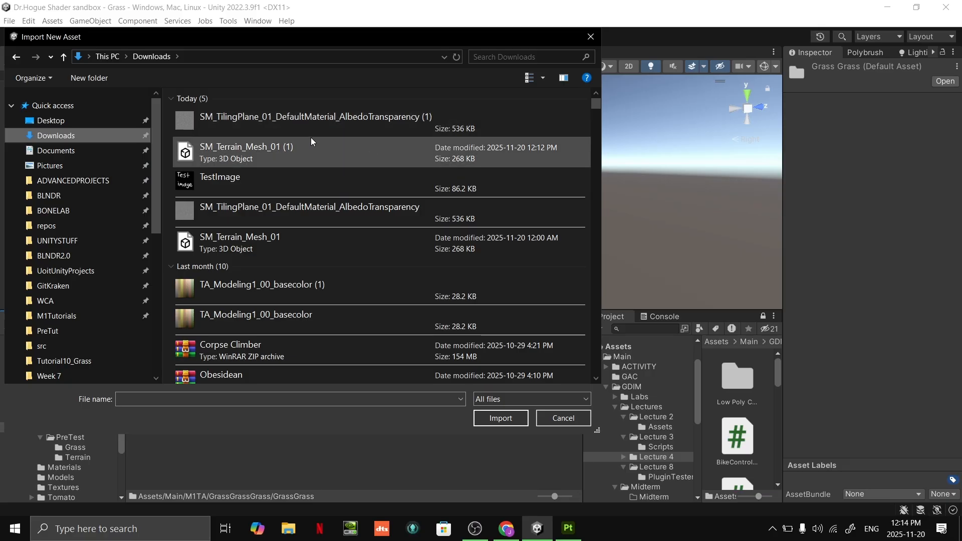
click(223, 119)
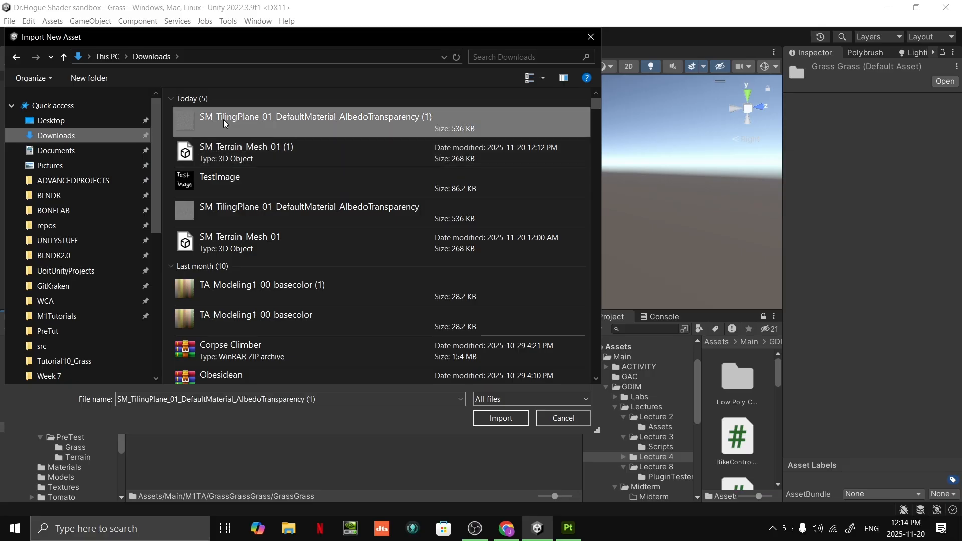
ctrl+click(238, 149)
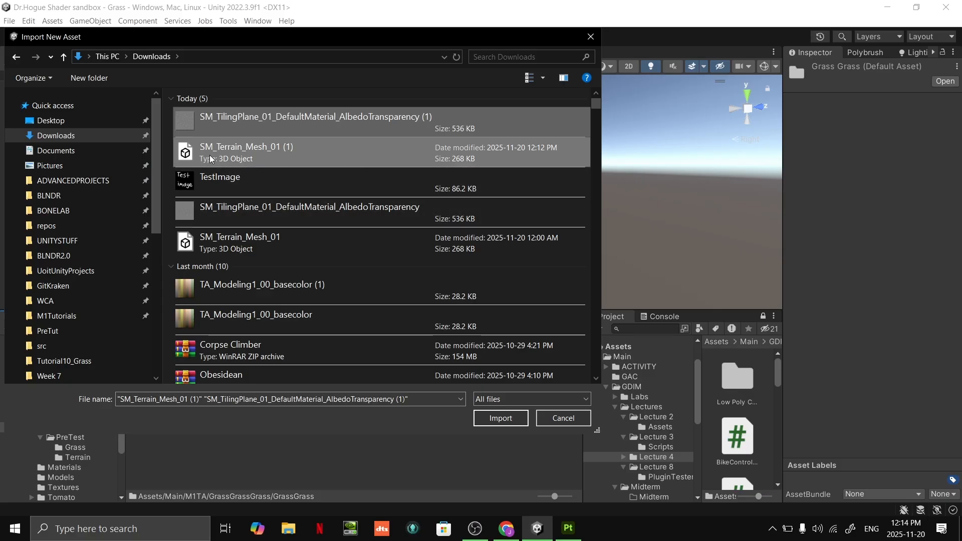
click(500, 418)
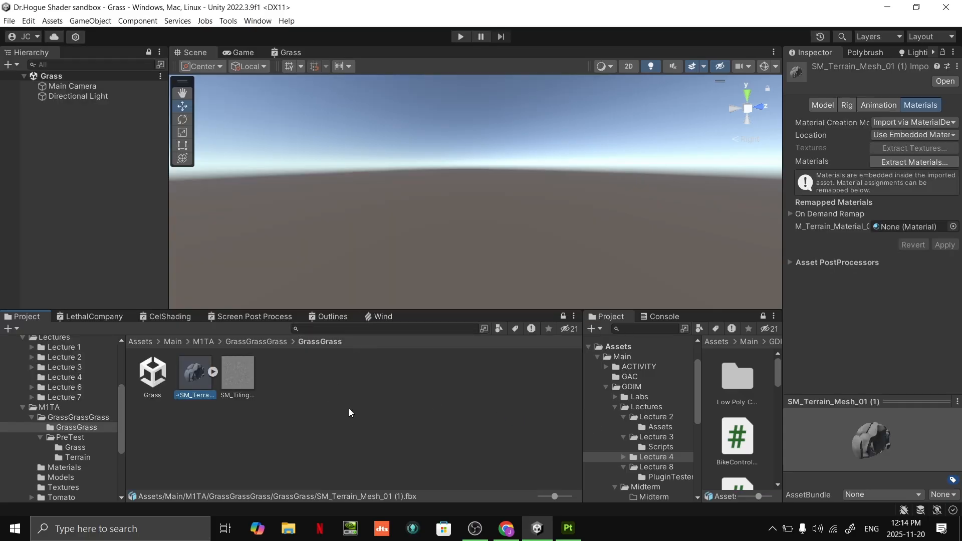
- Add the imported SM_Terrain_Mesh_01 (1) model to the Grass scene as a root object and inspect it
click(180, 381)
drag(196, 373, 104, 252)
right_drag(597, 236, 362, 265)
right_drag(584, 197, 488, 233)
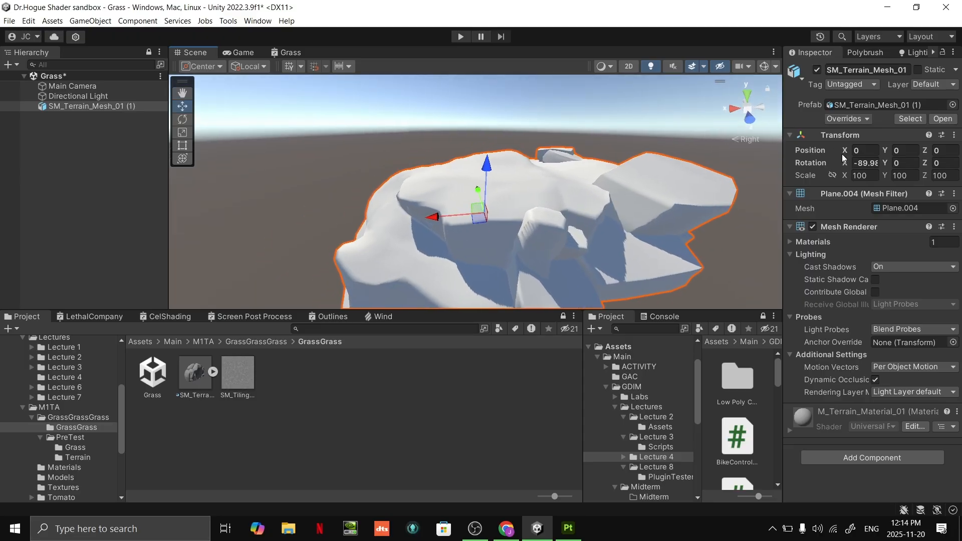
click(945, 150)
right_drag(232, 251, 519, 220)
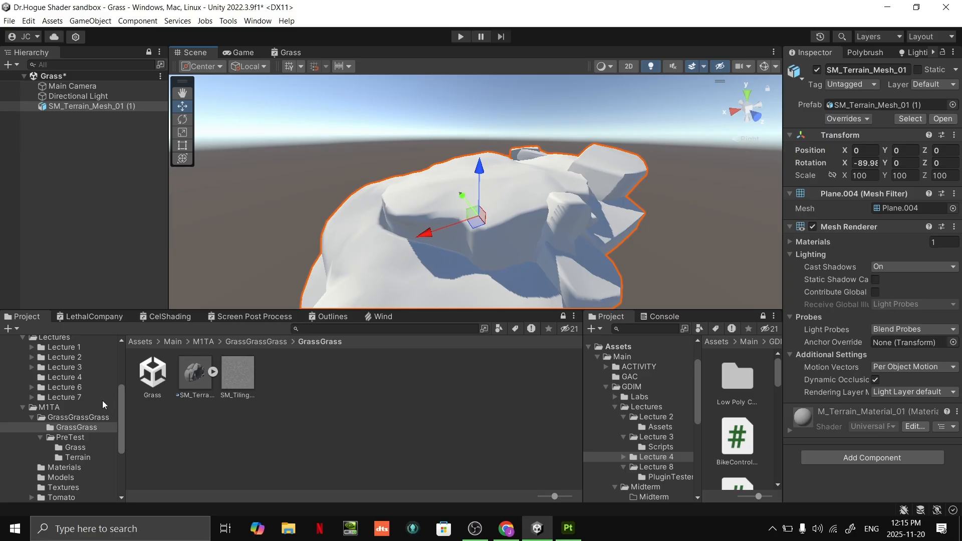
- Show the root Assets folder of the project and select its Samples folder
scroll(103, 401, up, 5)
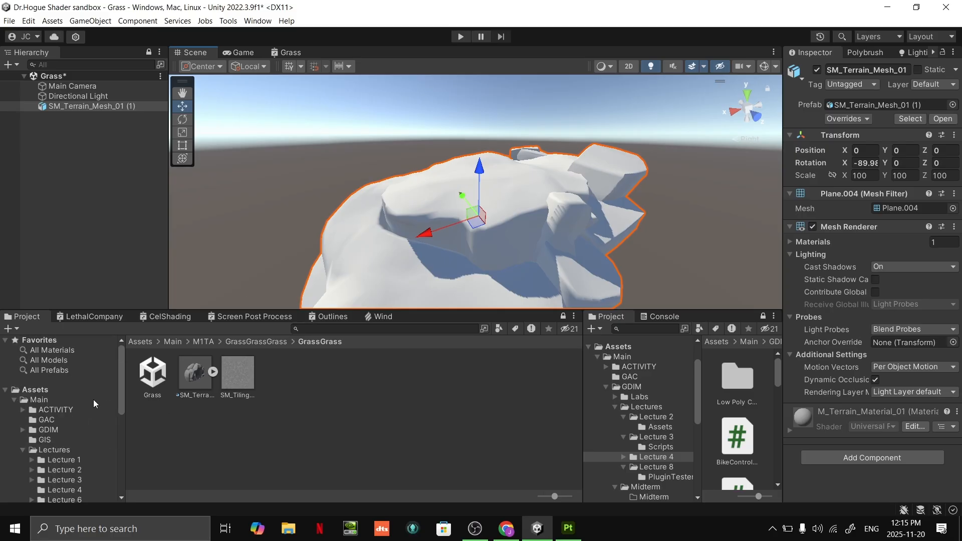
click(38, 391)
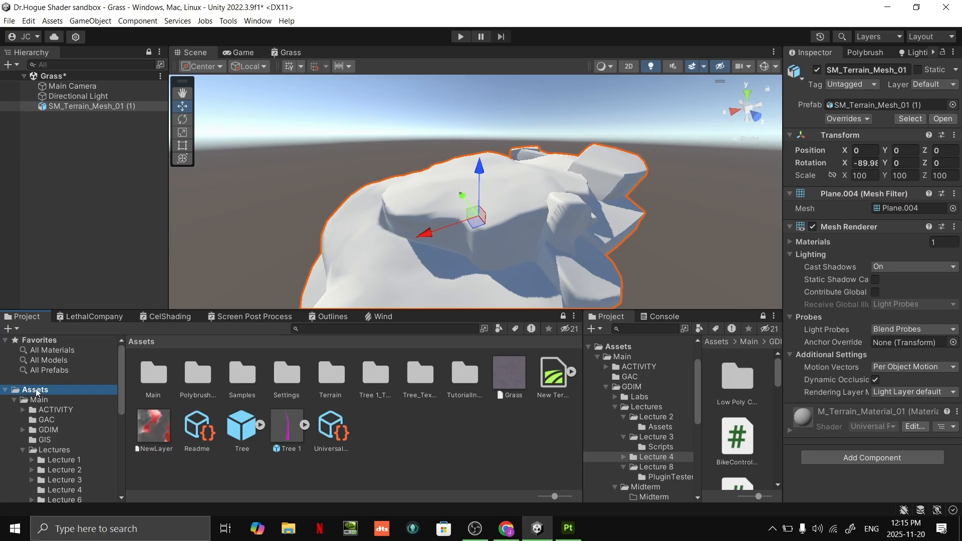
click(240, 378)
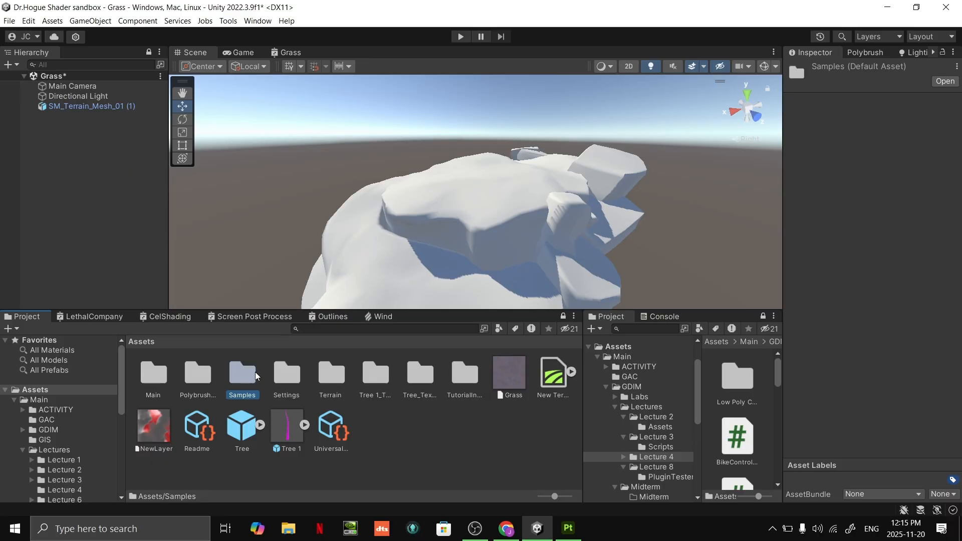
- Open the Package Manager and review Polybrush's version history, dependencies and samples
click(260, 24)
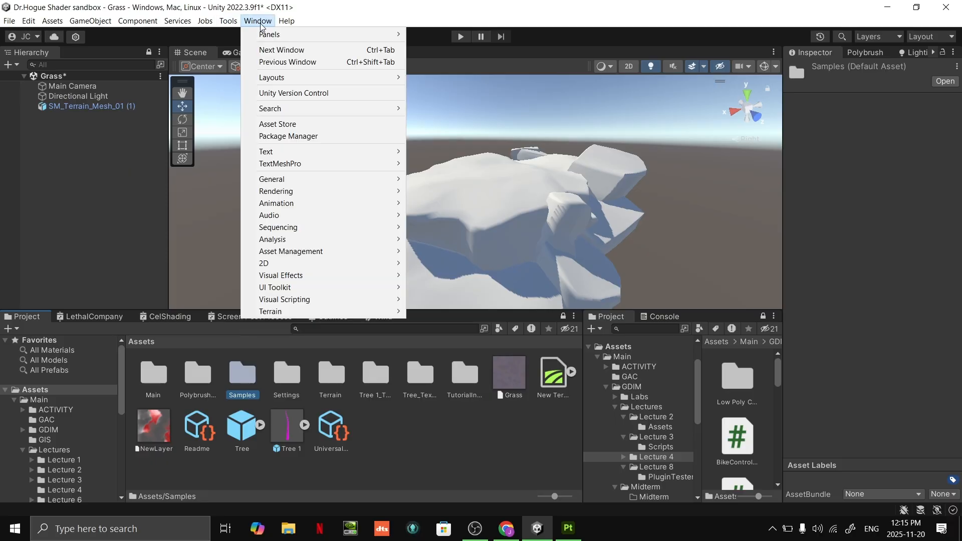
click(300, 137)
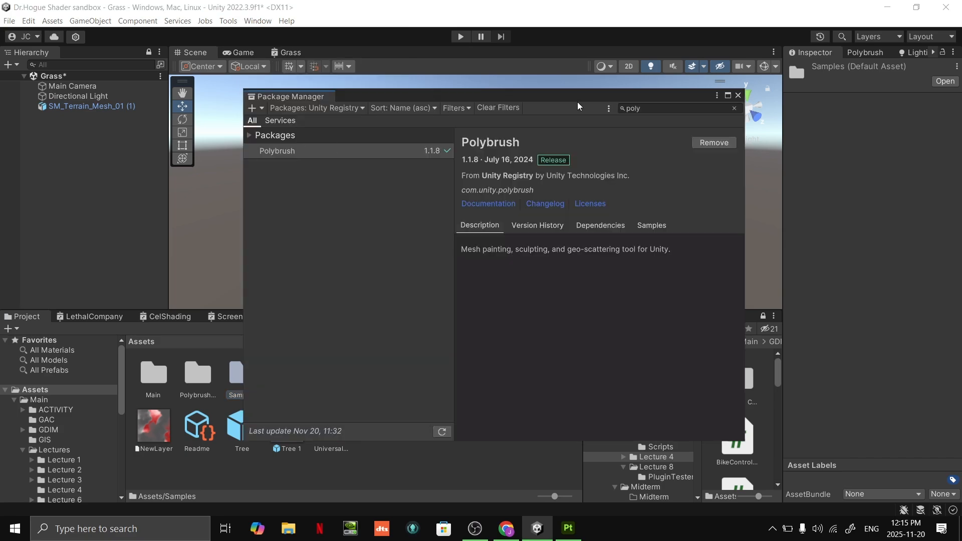
click(647, 227)
click(537, 226)
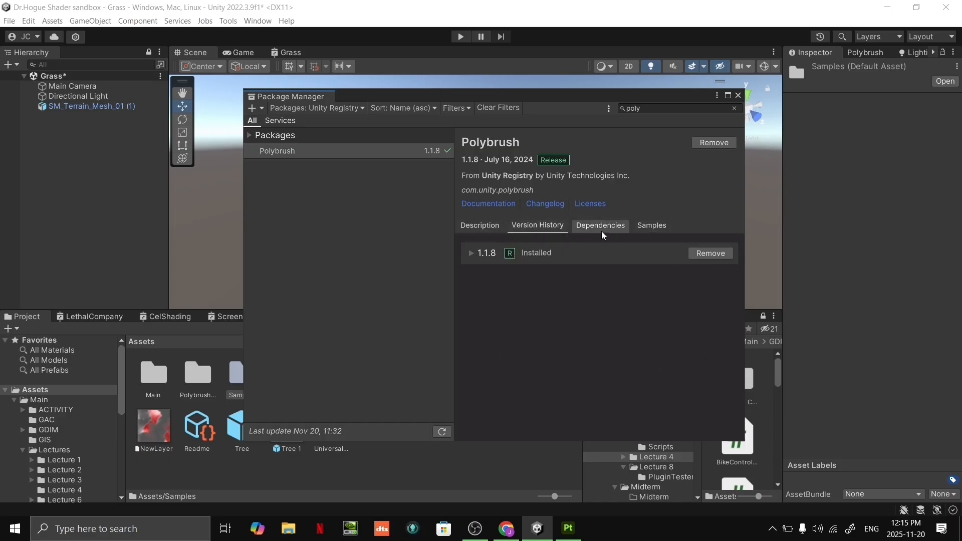
click(602, 230)
click(655, 226)
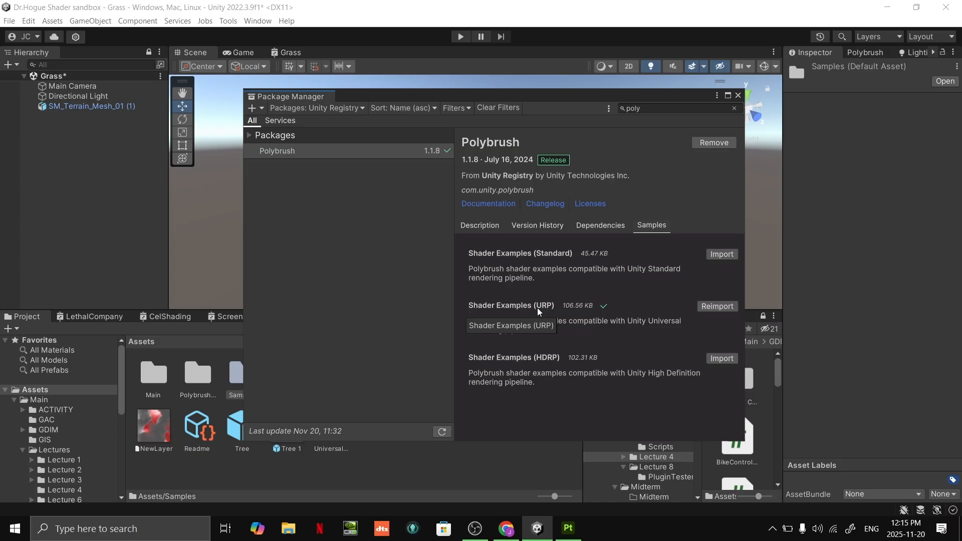
- Look up Shader Graph by searching the packages for "shader", and return to Polybrush's samples by searching for "poly"
click(667, 108)
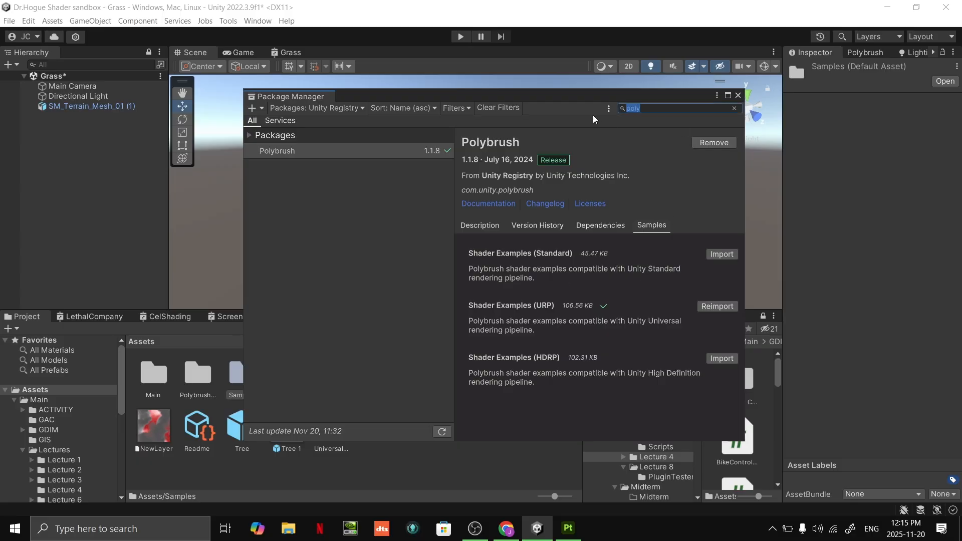
text(shader)
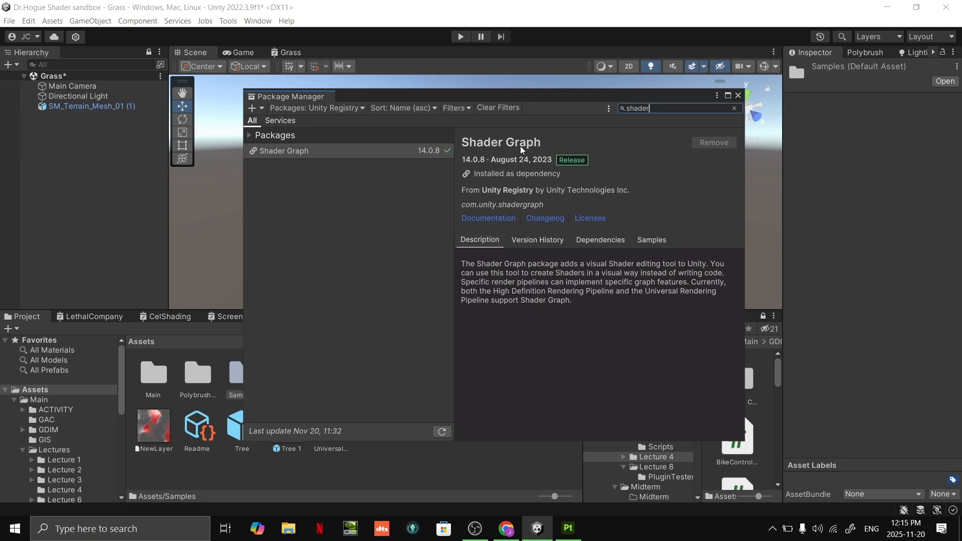
click(336, 154)
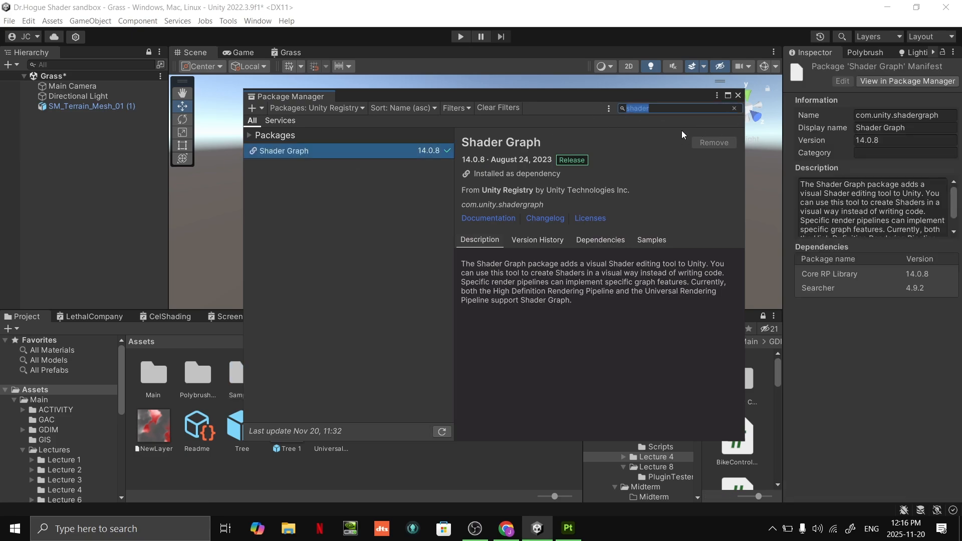
text(poly)
click(651, 225)
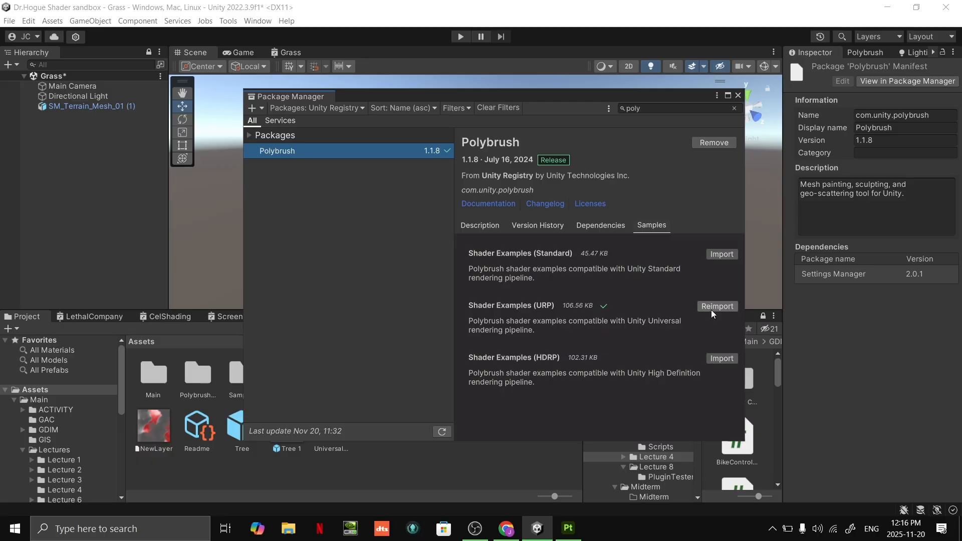
key(alt+Tab)
key(alt+Tab)
key(alt+Tab)
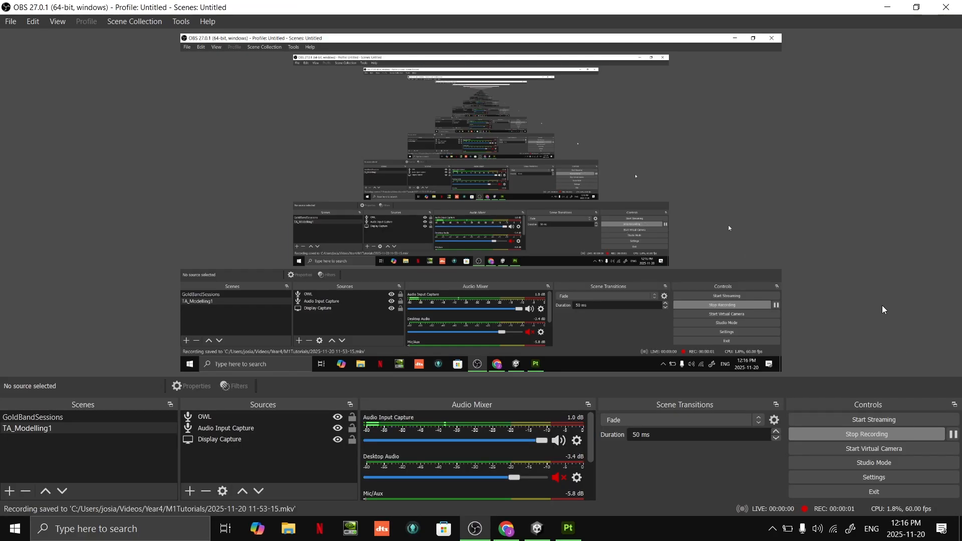
key(alt+Tab)
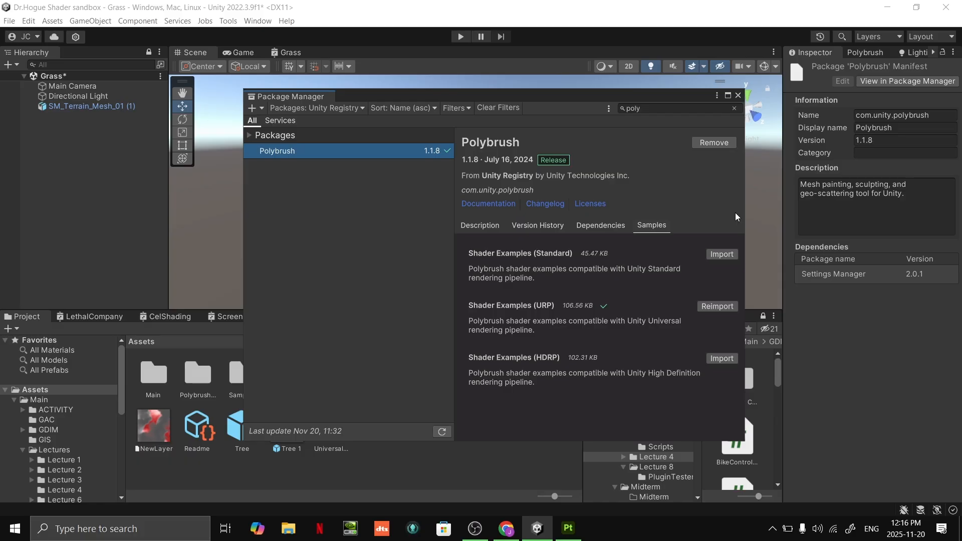
- Close the Package Manager and open the project folder Assets/Samples/Polybrush/1.1.8/Shader Examples (URP)/Shader
click(739, 95)
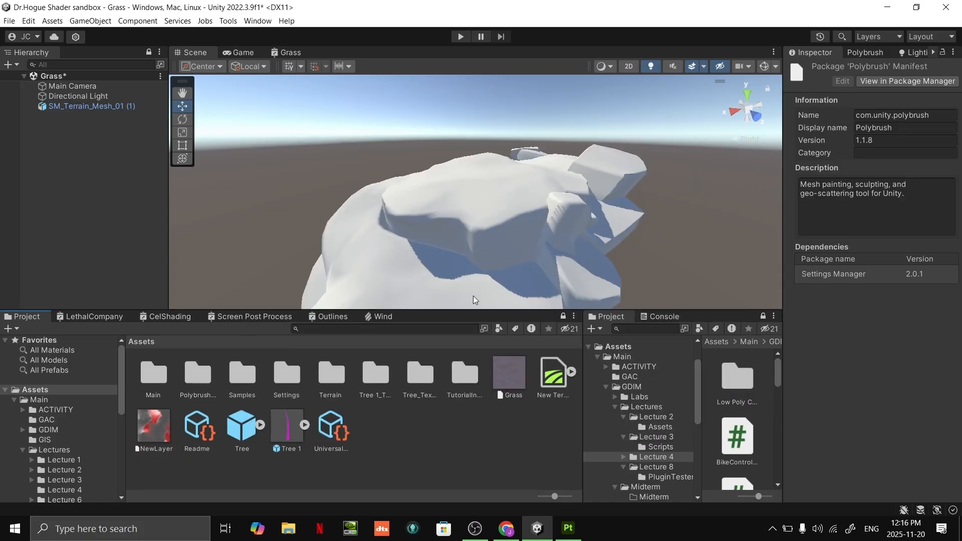
click(58, 399)
click(42, 390)
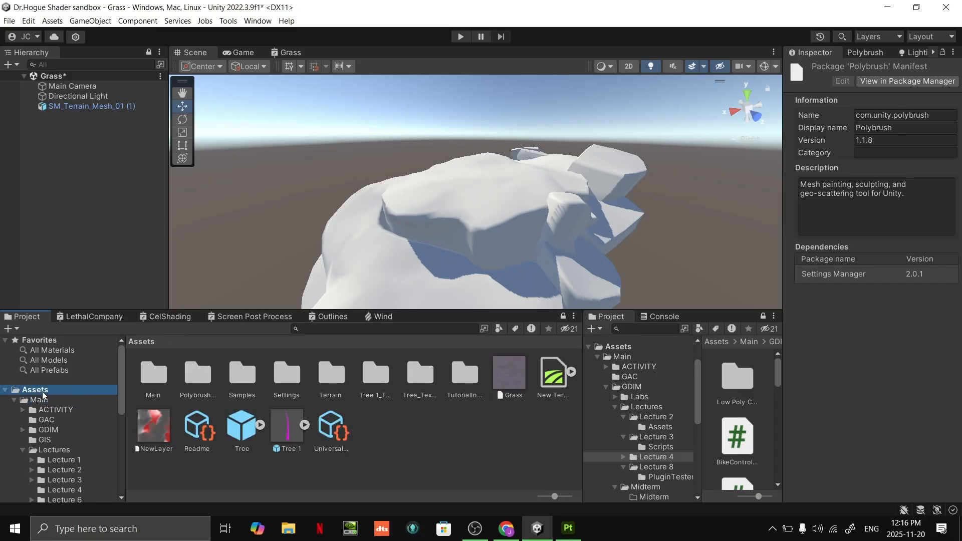
click(240, 377)
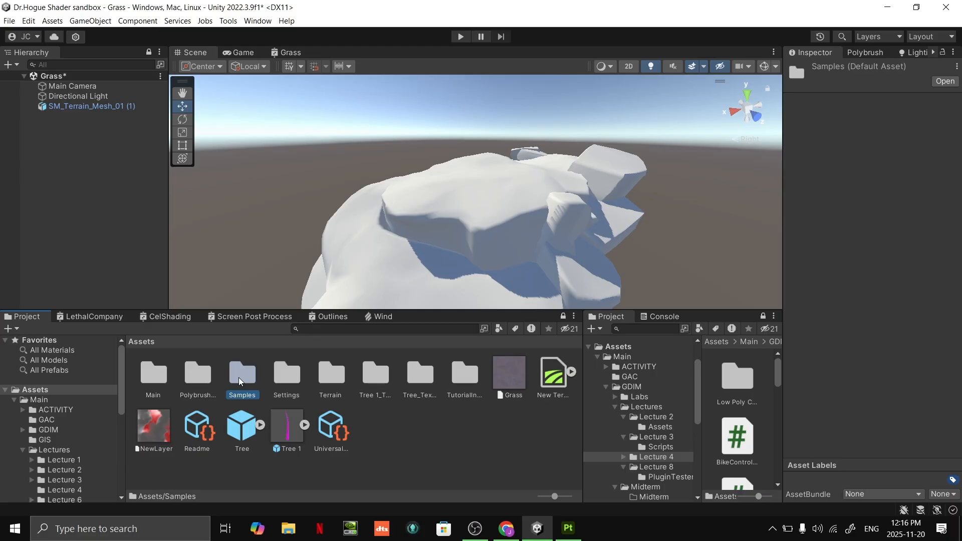
double_click(244, 377)
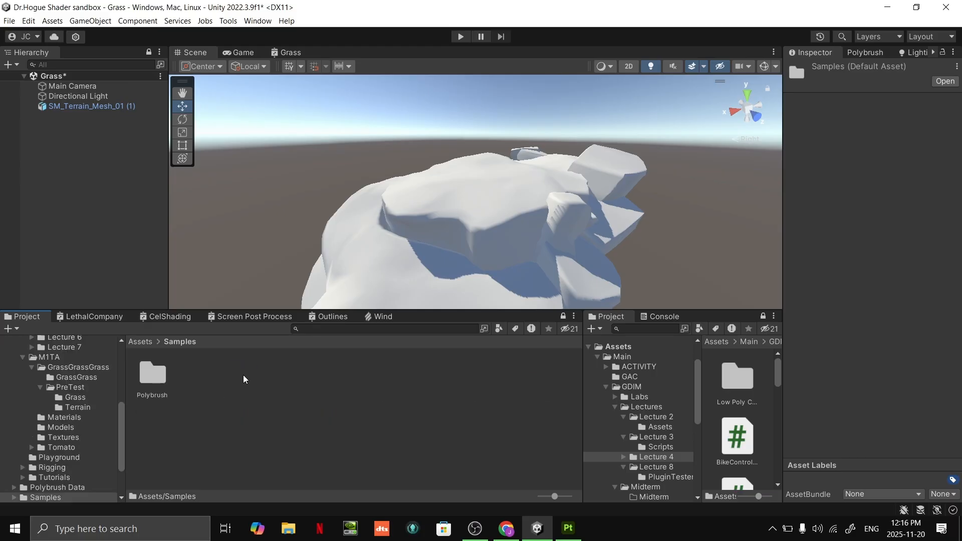
double_click(148, 382)
double_click(163, 377)
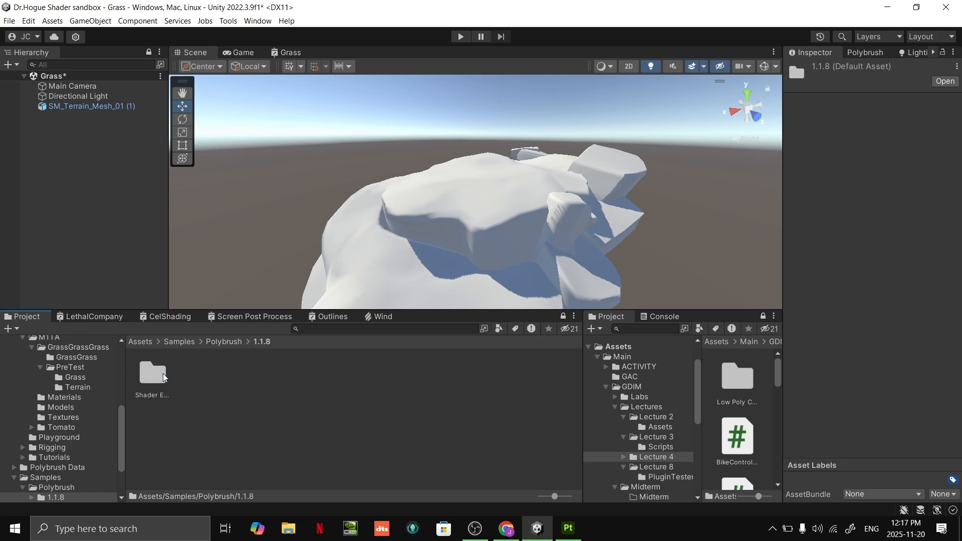
double_click(153, 377)
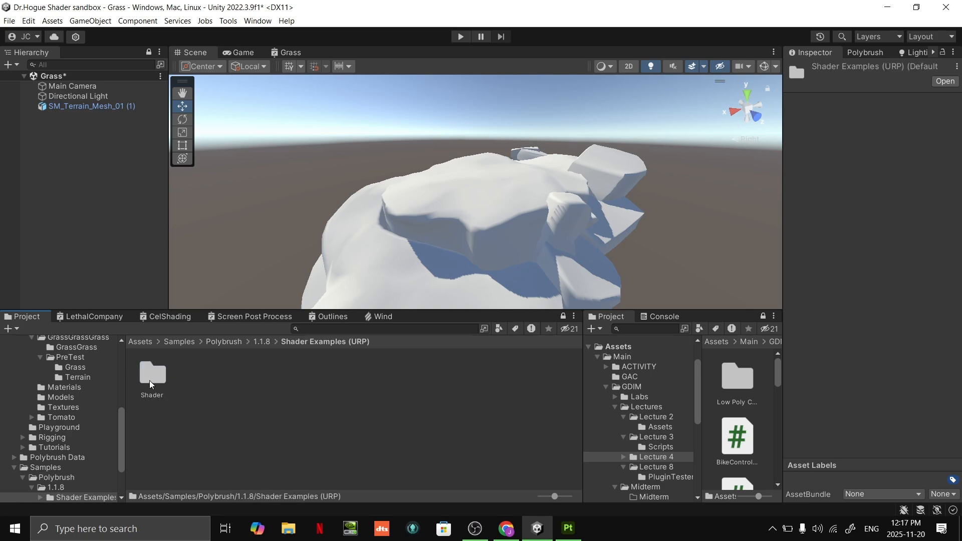
double_click(150, 380)
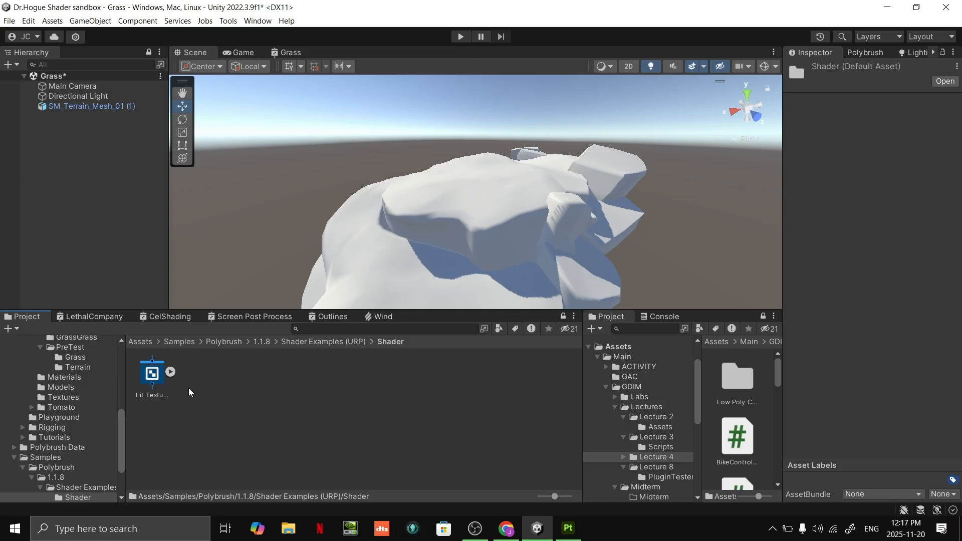
- Open the folder GrassGrassGrass/PreTest/Terrain and select the Lit Vertex Color URP shader graph
double_click(164, 379)
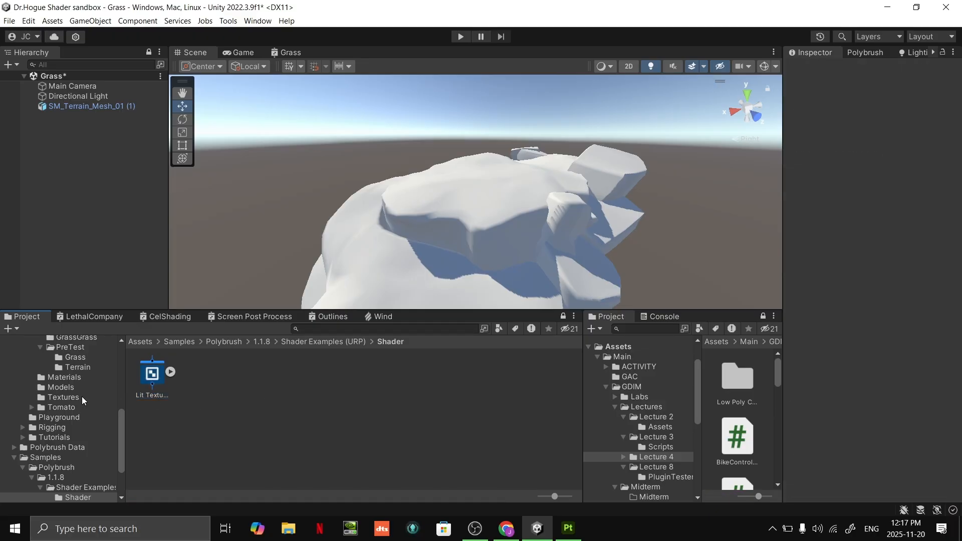
scroll(81, 395, up, 5)
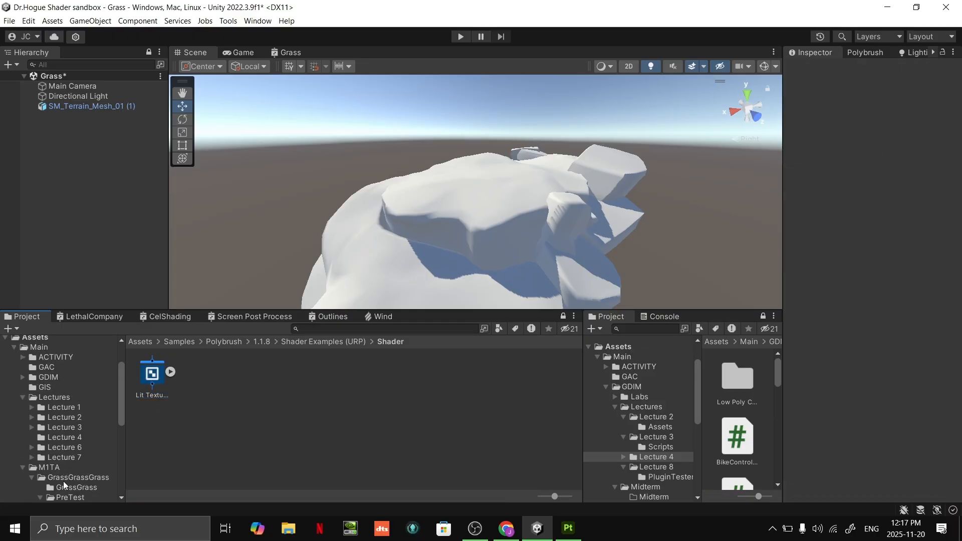
scroll(64, 482, down, 2)
click(71, 460)
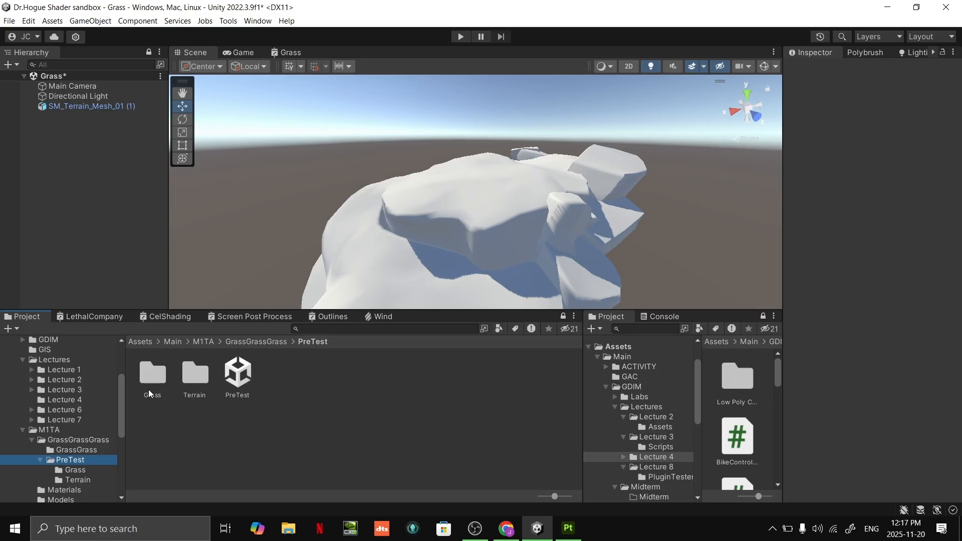
double_click(190, 378)
click(143, 384)
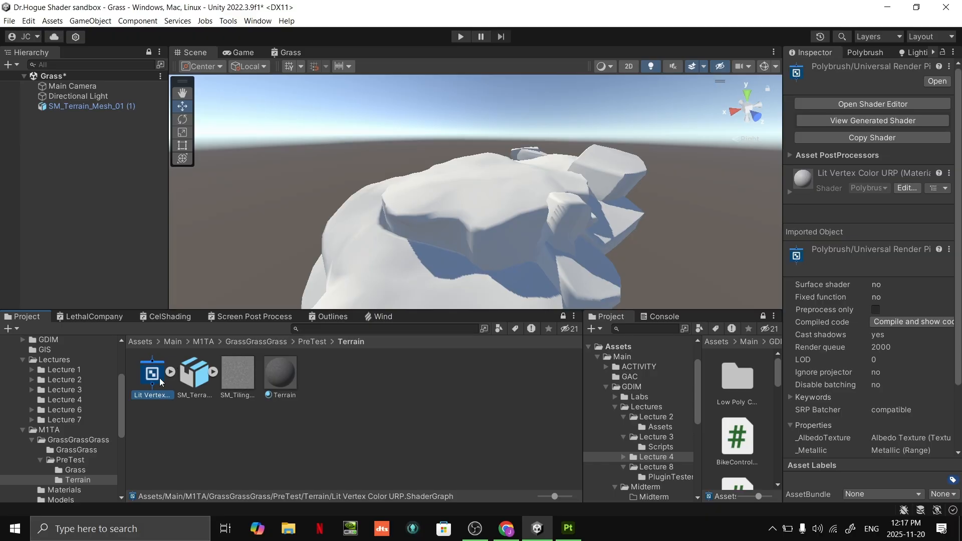
mouse_move(159, 377)
mouse_down()
mouse_move(134, 381)
mouse_move(110, 408)
mouse_move(154, 384)
mouse_up()
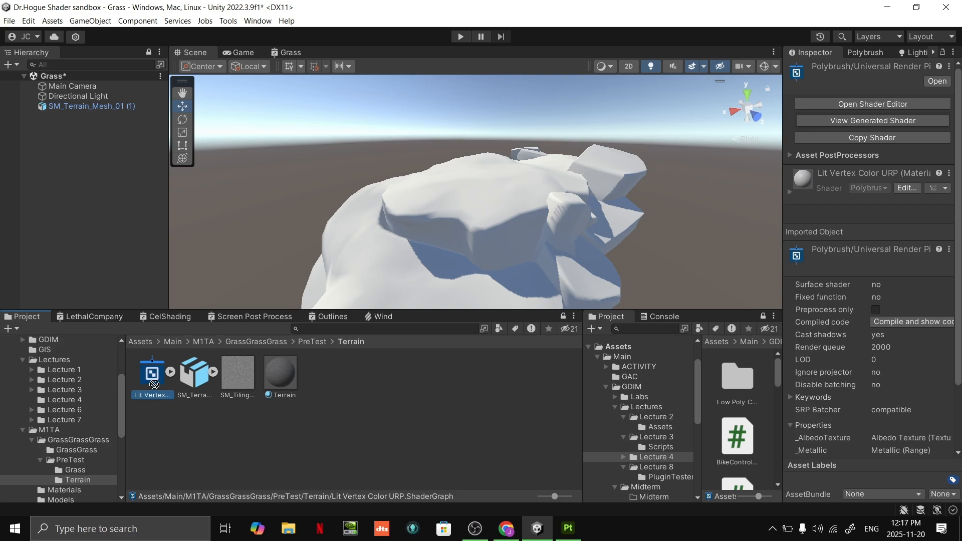
- Move the Lit Vertex Color URP shader graph from PreTest/Terrain into the GrassGrass folder and open that folder
click(270, 343)
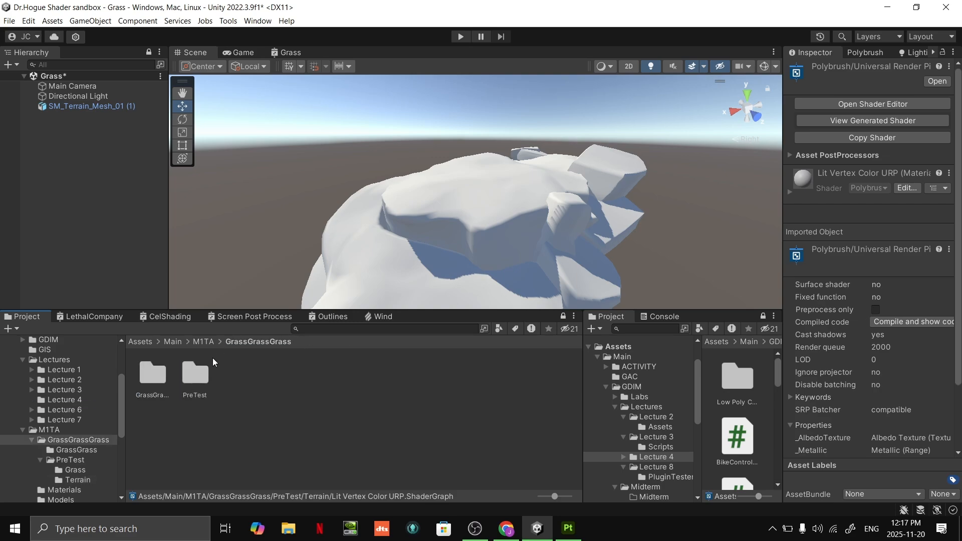
double_click(163, 371)
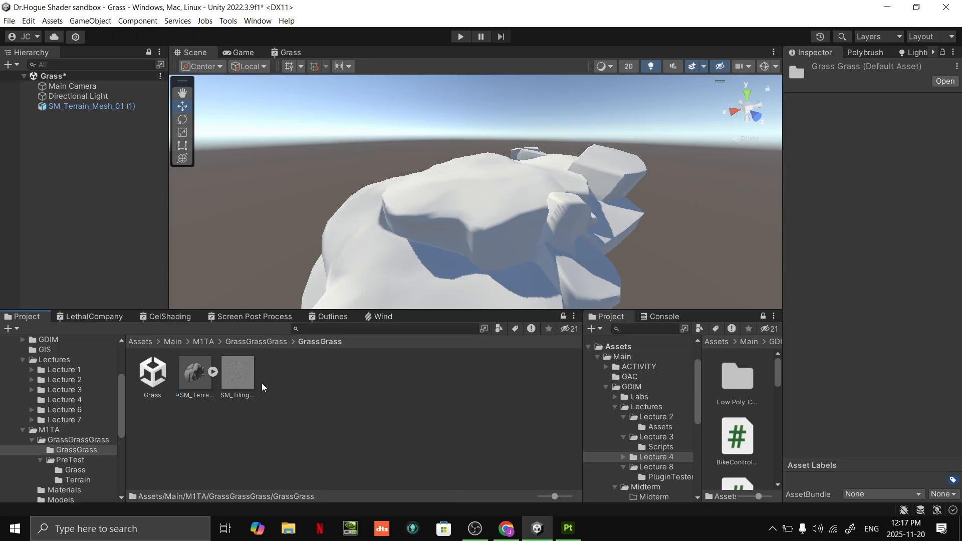
click(264, 344)
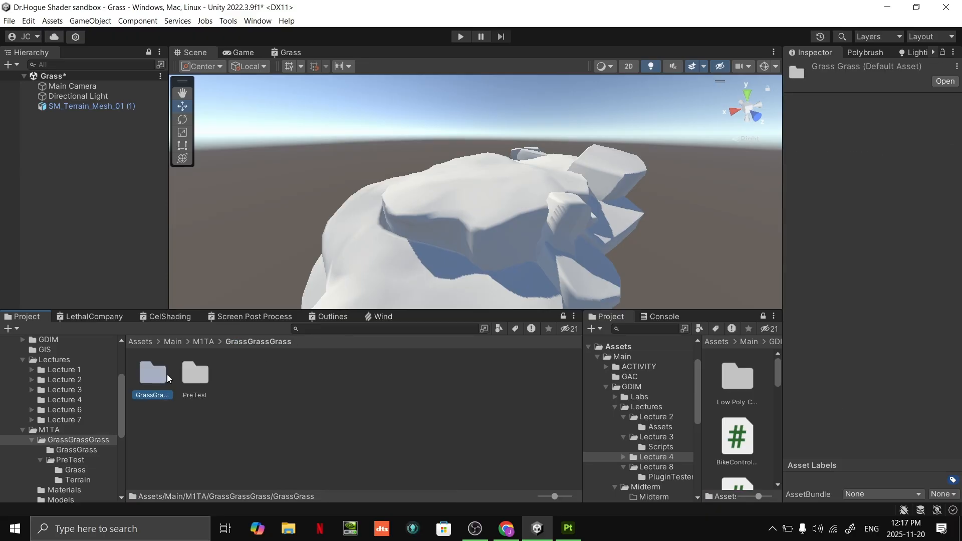
double_click(198, 374)
double_click(191, 376)
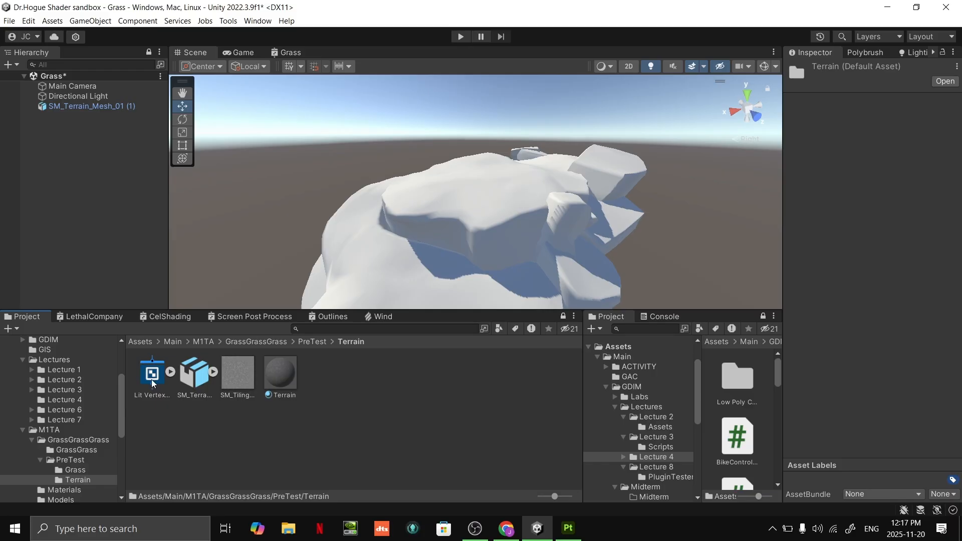
drag(152, 373, 83, 452)
click(83, 451)
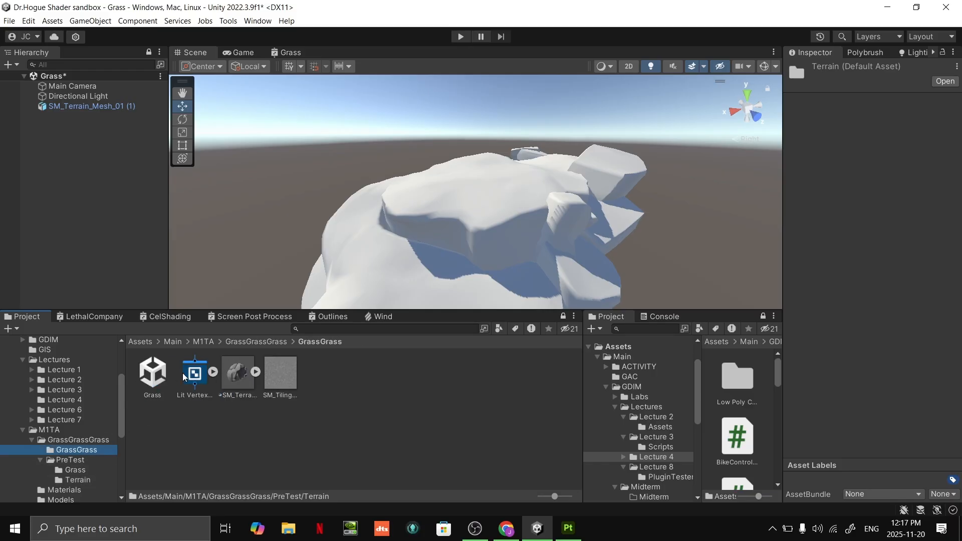
- Open the Lit Vertex Color URP shader graph from the GrassGrass folder and maximize its graph editor
click(195, 379)
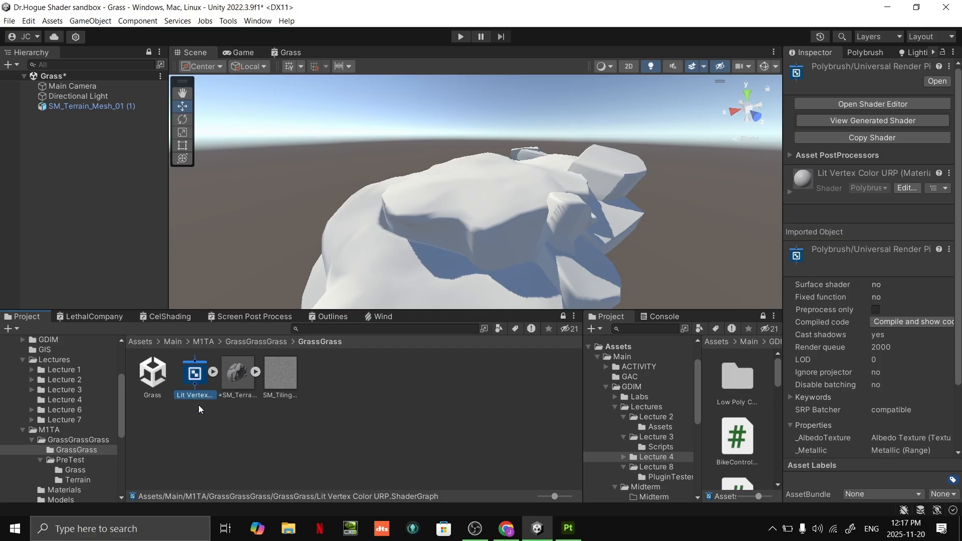
click(219, 387)
click(198, 373)
double_click(196, 375)
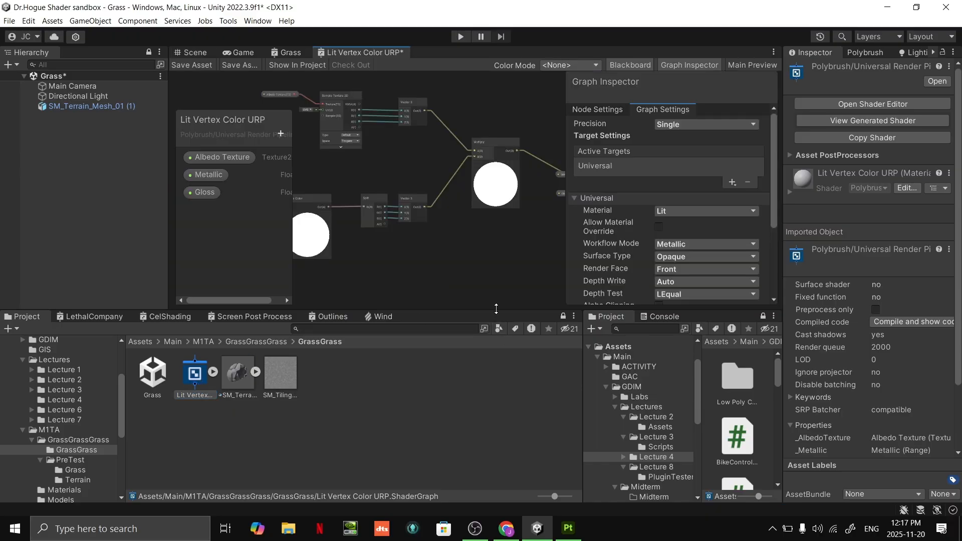
drag(496, 308, 466, 380)
scroll(466, 351, up, 1)
middle_drag(478, 340, 389, 233)
key(shift+space)
middle_drag(493, 296, 775, 428)
scroll(492, 345, up, 3)
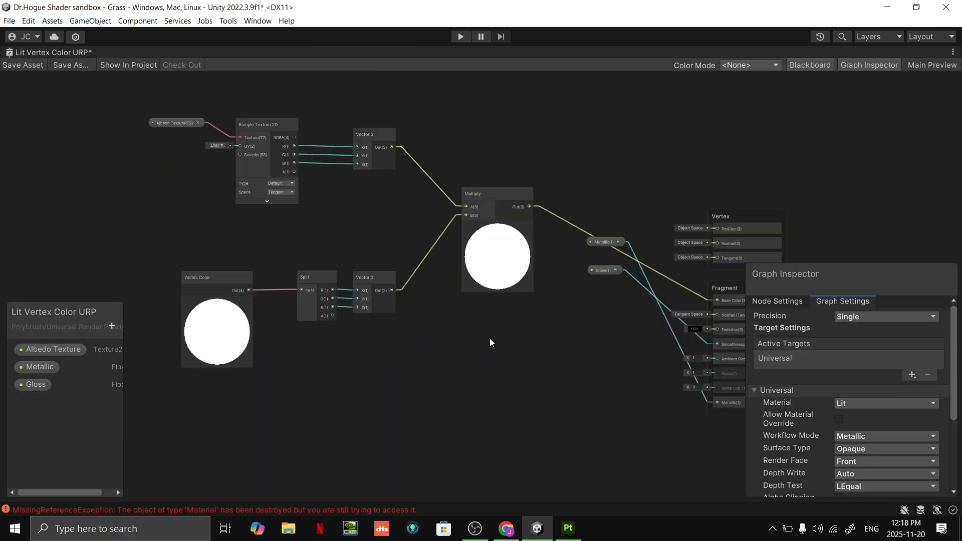
- Examine the Albedo Texture and Vertex Color branches that feed the Multiply node, including the Albedo Texture property settings
middle_drag(489, 338, 554, 453)
scroll(610, 405, up, 3)
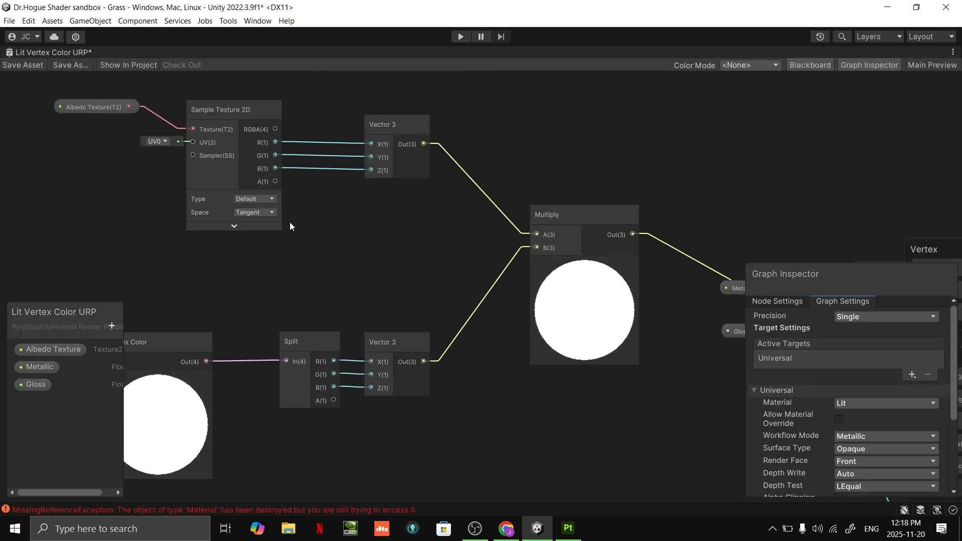
middle_drag(290, 221, 414, 305)
click(214, 193)
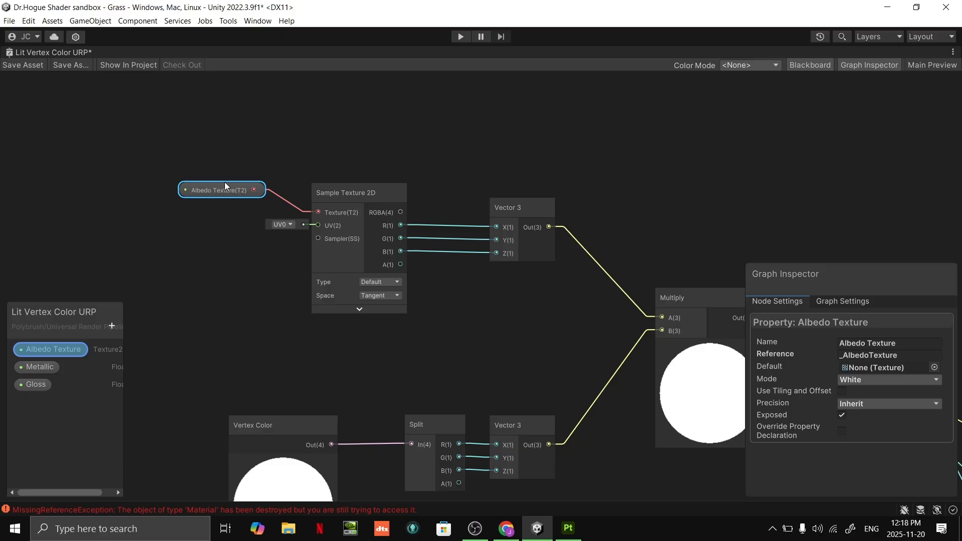
click(451, 335)
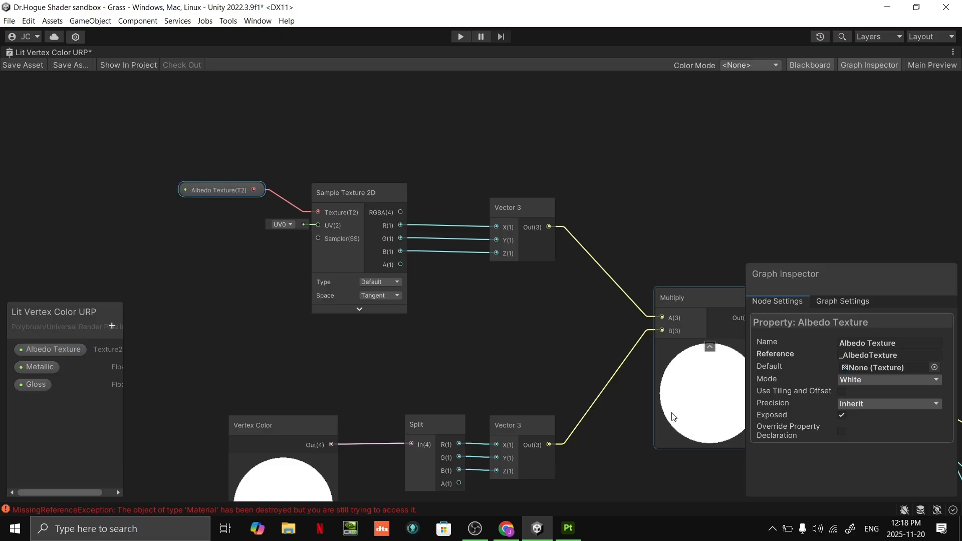
middle_drag(672, 417, 473, 217)
scroll(211, 220, up, 3)
middle_drag(102, 236, 249, 288)
scroll(248, 288, up, 1)
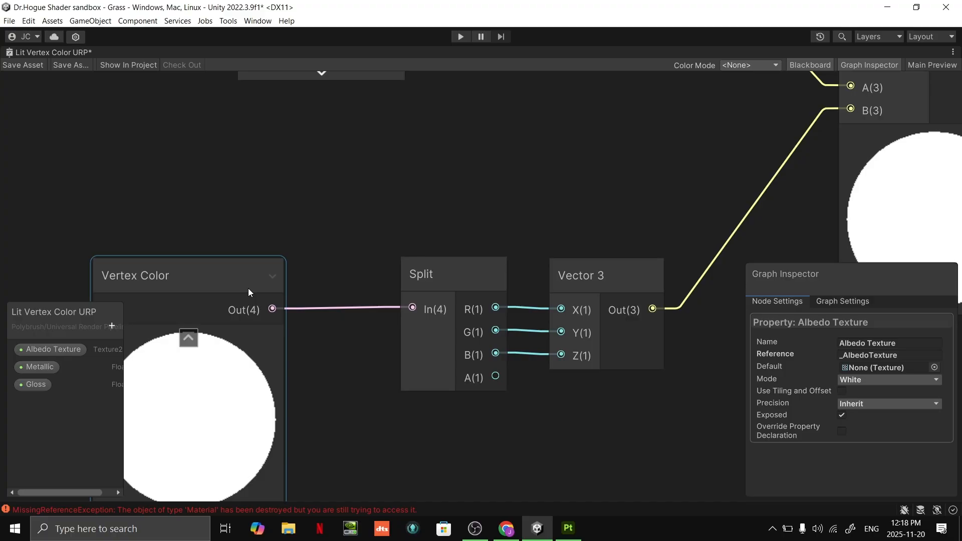
- Examine the Metallic and Gloss connections to the Fragment outputs, and restore the graph editor to its docked size
scroll(283, 277, down, 4)
middle_drag(569, 238, 151, 195)
scroll(537, 289, up, 3)
scroll(651, 302, down, 1)
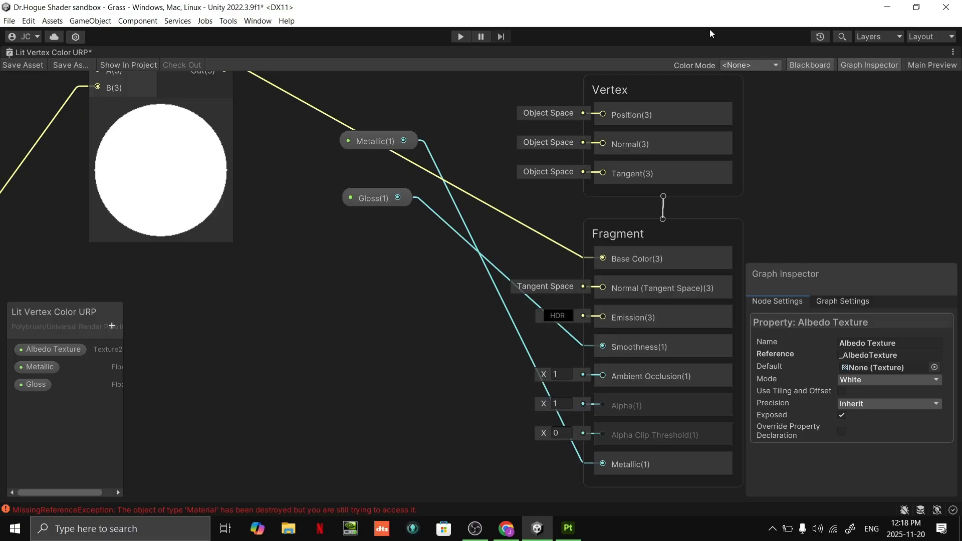
right_click(418, 337)
click(339, 350)
key(shift+space)
scroll(401, 334, down, 2)
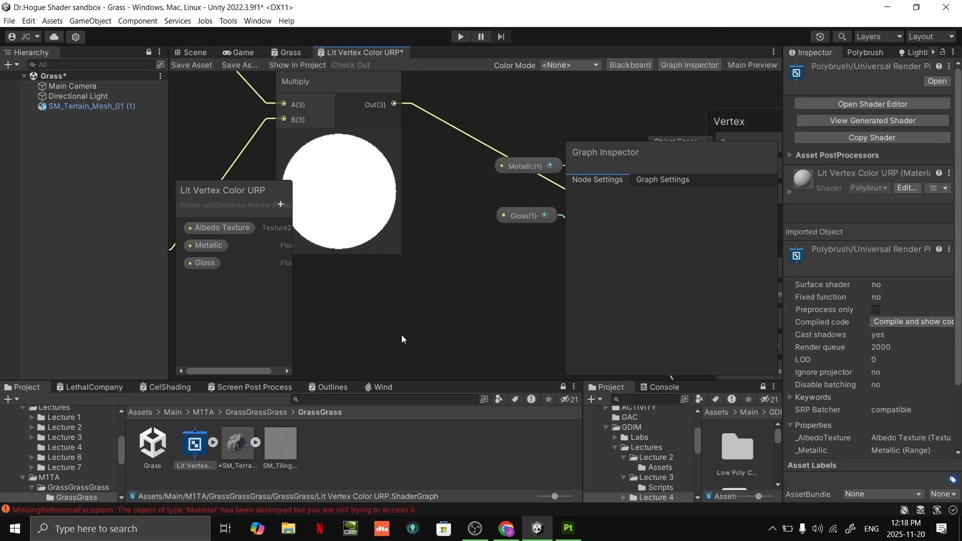
- Return to the Scene view of the terrain and create a material named Terrain in the GrassGrass folder
click(199, 52)
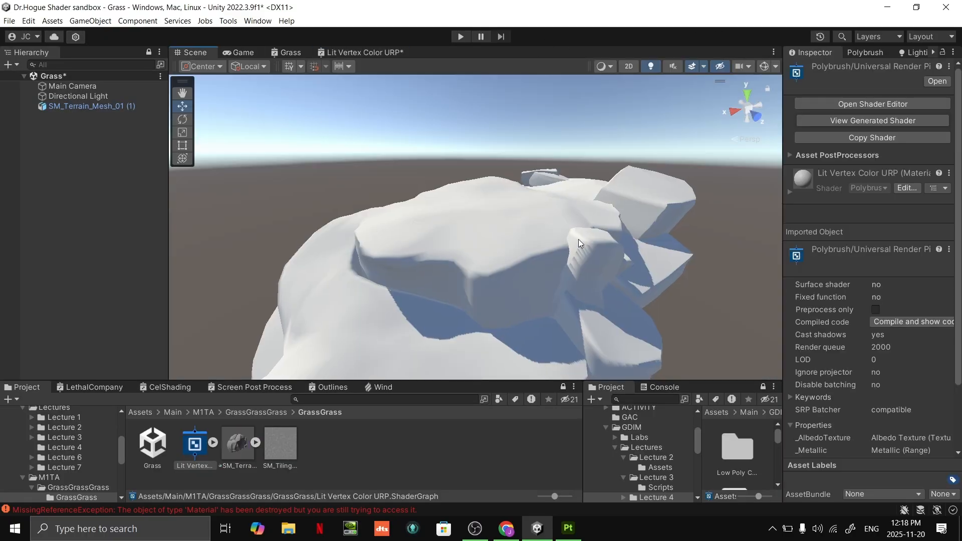
right_drag(580, 242, 526, 209)
key(s)
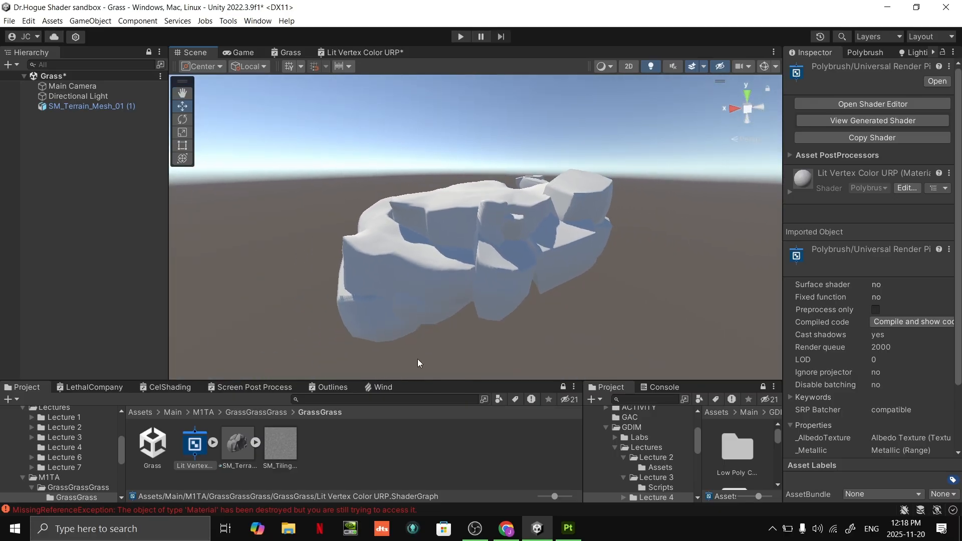
drag(434, 380, 439, 295)
click(196, 361)
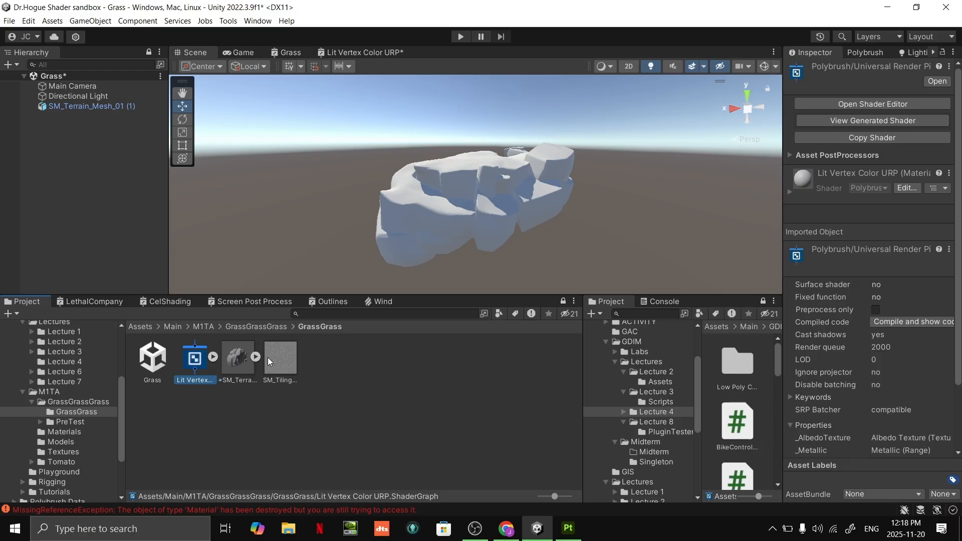
right_click(384, 366)
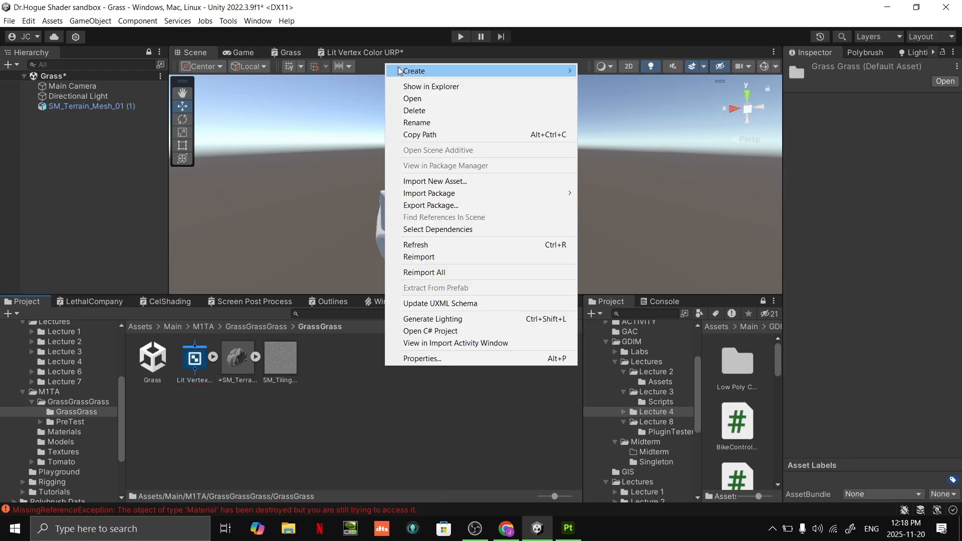
mouse_move(411, 70)
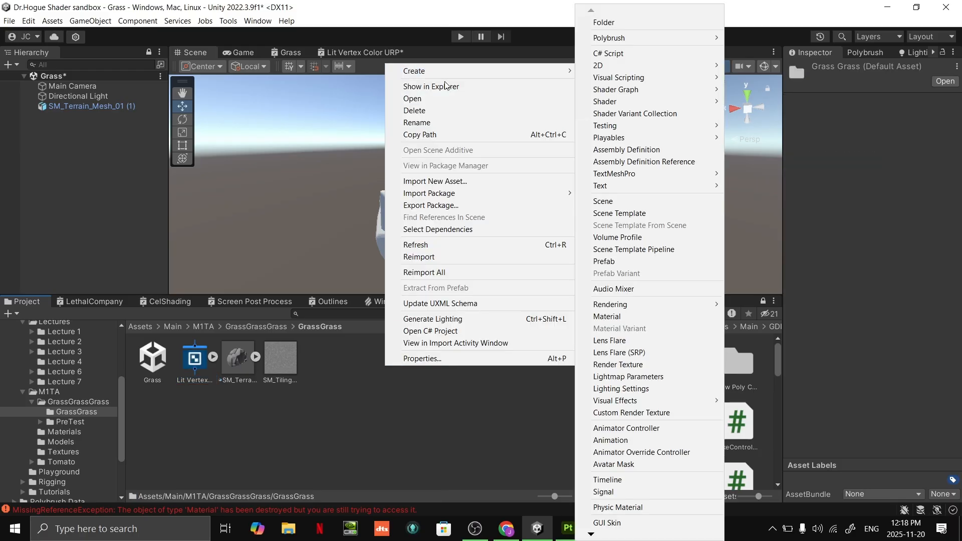
click(674, 320)
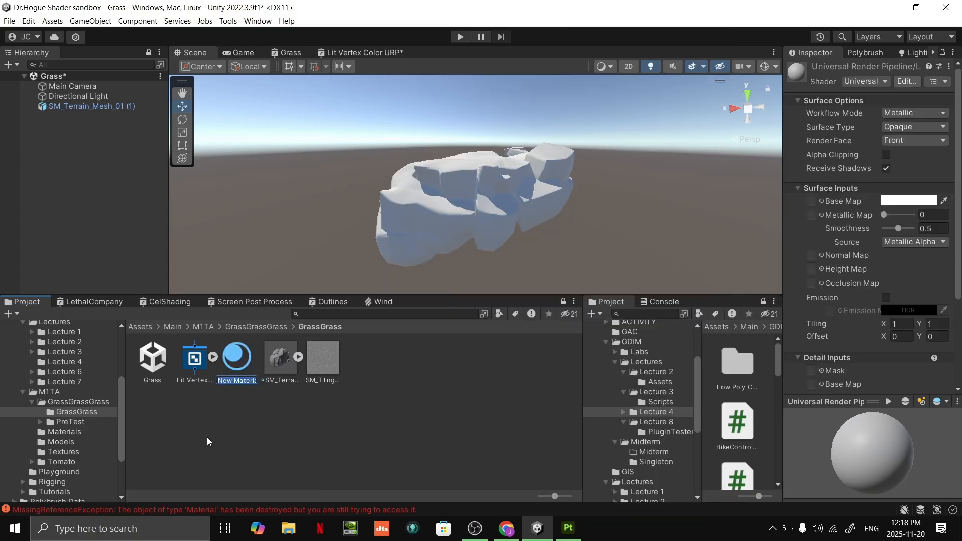
text(Terrain)
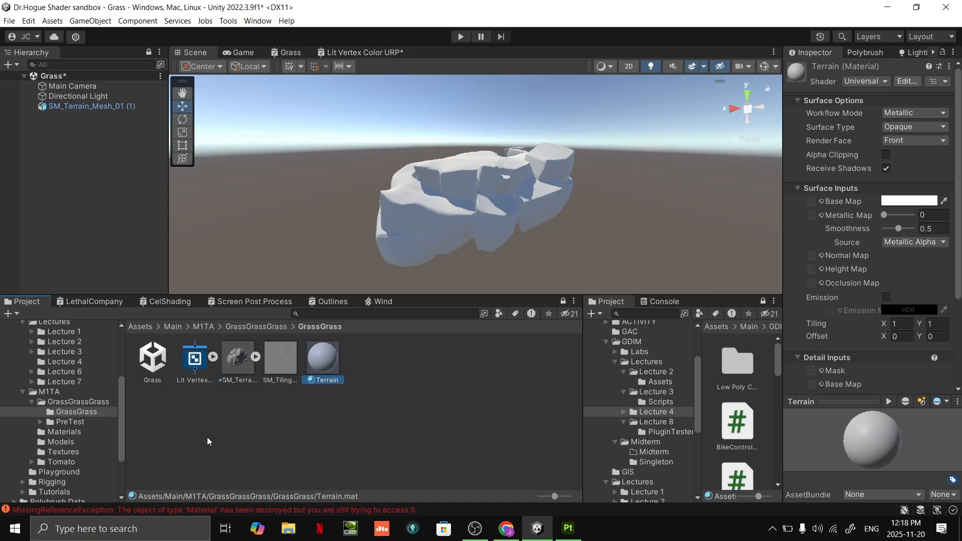
- Assign the Lit Vertex Color URP shader graph to the Terrain material
click(390, 384)
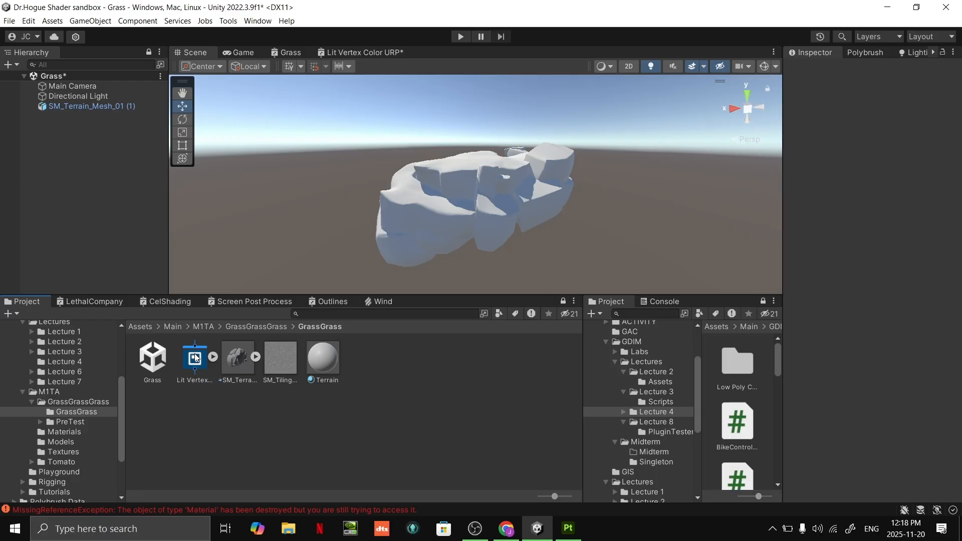
drag(195, 353, 326, 361)
click(327, 364)
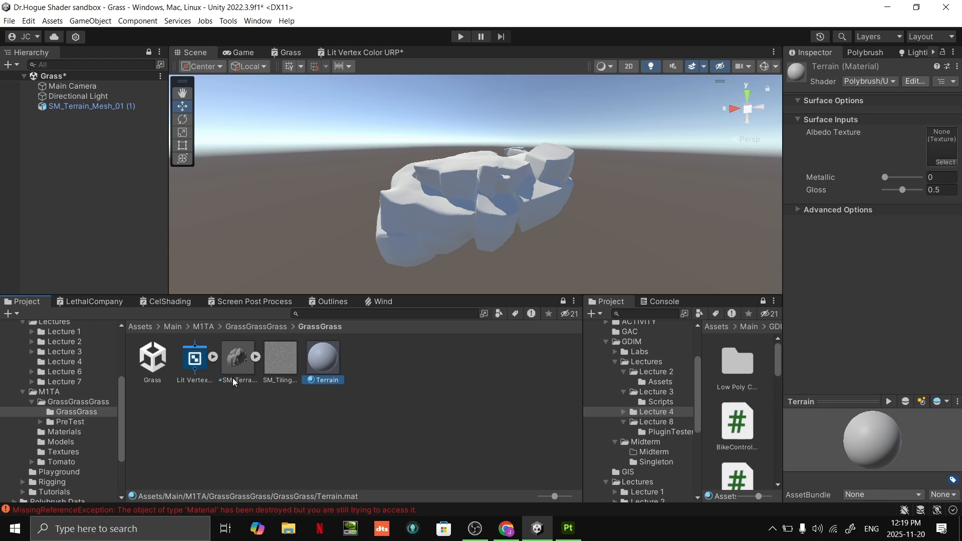
drag(197, 357, 320, 367)
- Set the SM_Tiling texture as the Terrain material's Albedo Texture and check the result in an enlarged material preview
drag(284, 362, 949, 150)
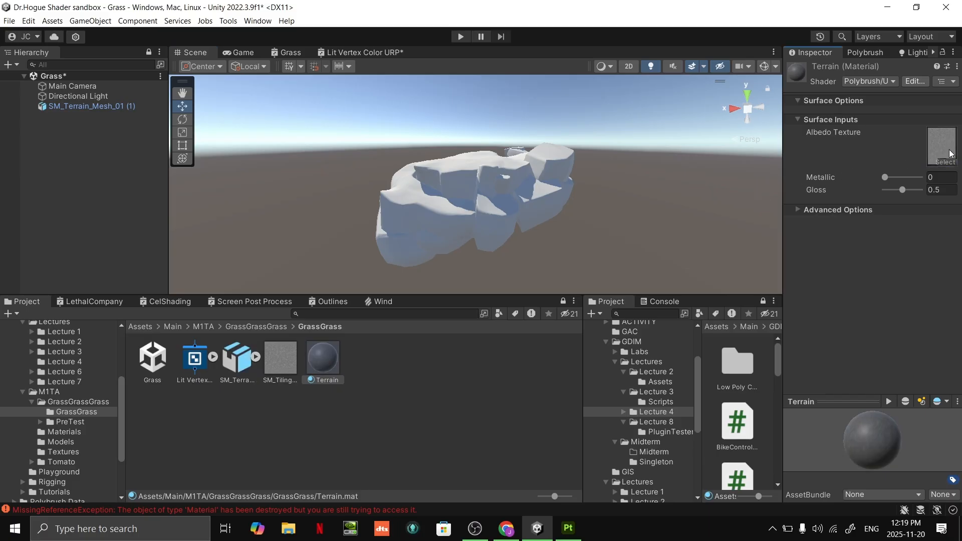
mouse_move(884, 440)
mouse_down()
mouse_move(910, 434)
mouse_move(900, 444)
mouse_move(882, 436)
mouse_move(863, 412)
mouse_move(887, 203)
mouse_up()
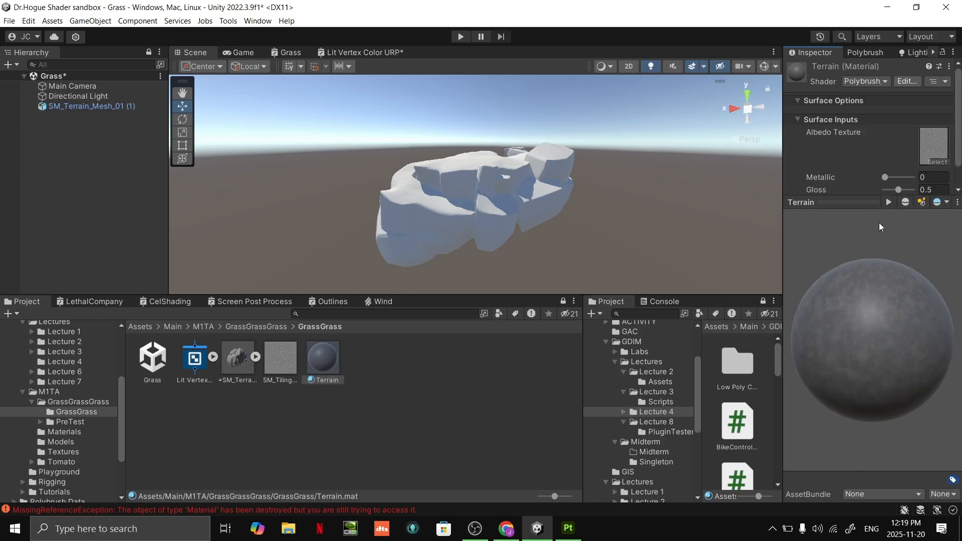
drag(878, 200, 931, 388)
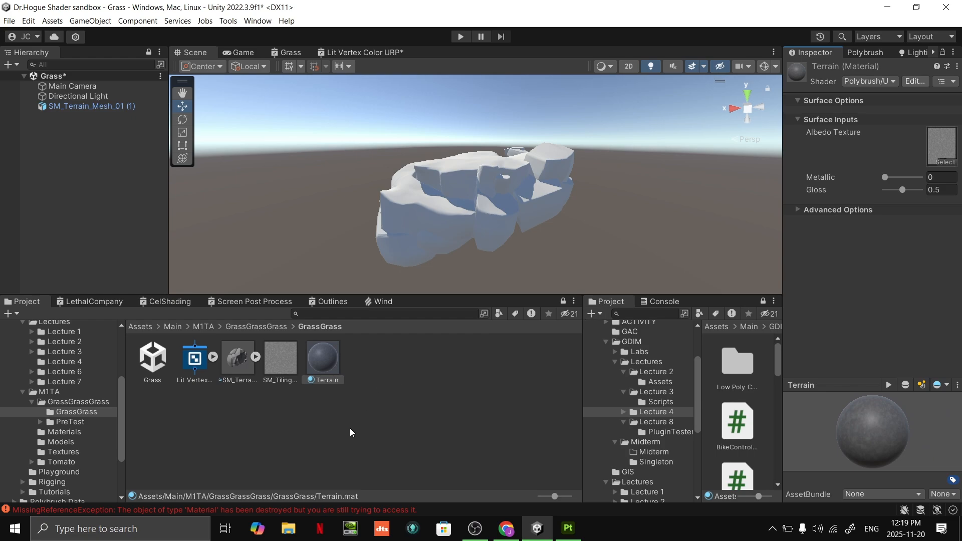
- Remap the embedded material of the SM_Terrain_Mesh_01 (1) model to the Terrain material and apply the import change
click(236, 398)
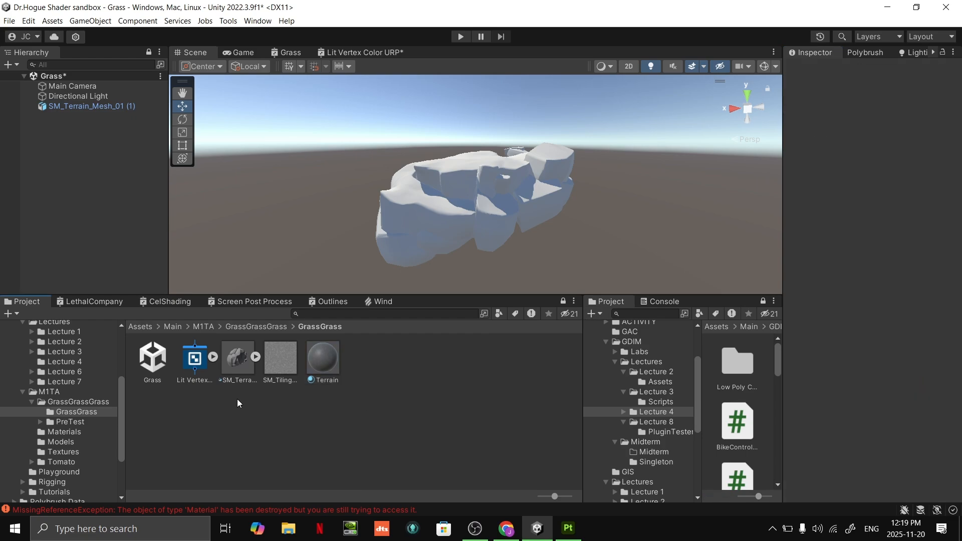
click(319, 369)
click(234, 367)
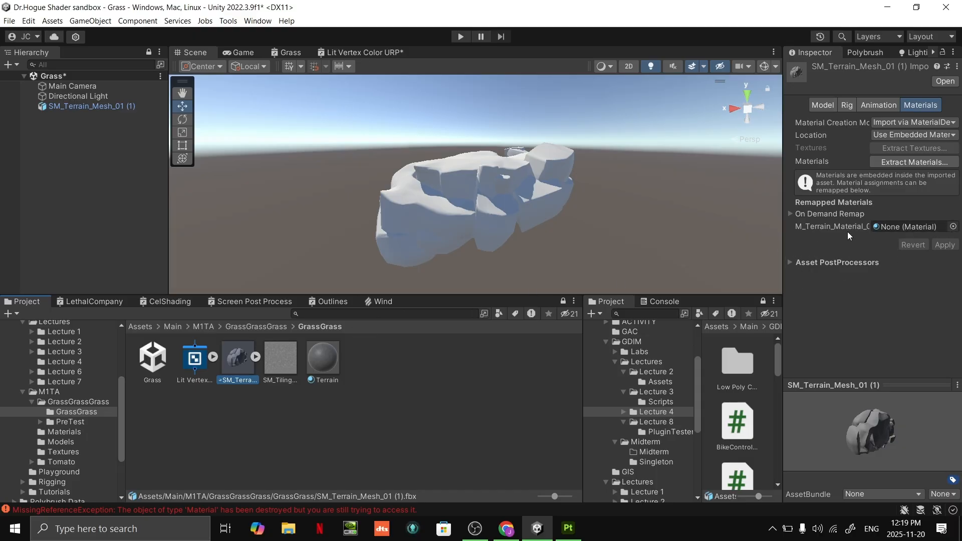
drag(331, 360, 905, 232)
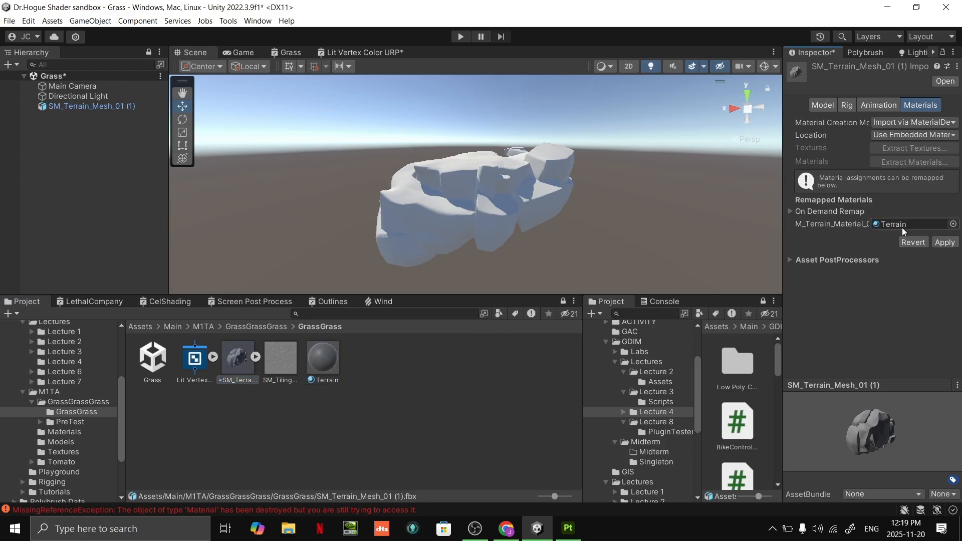
click(945, 243)
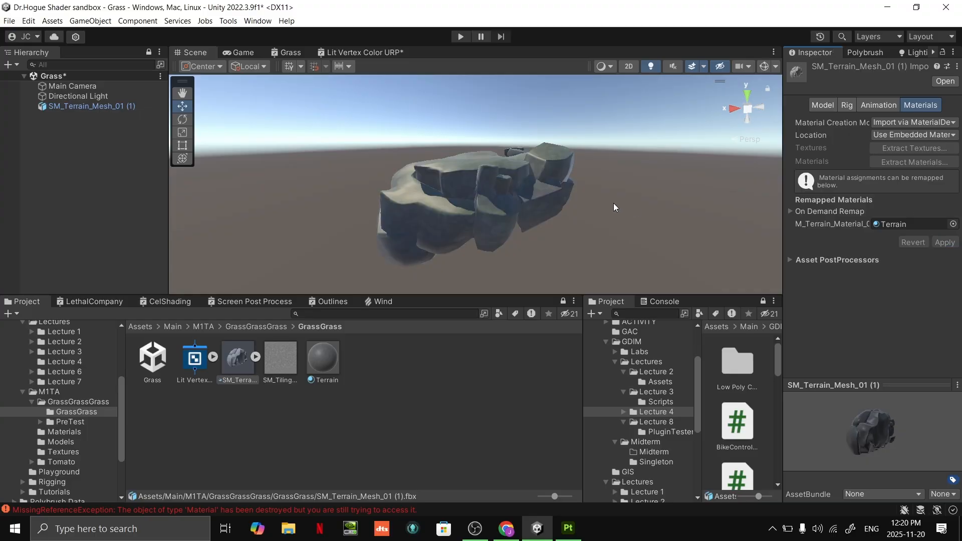
- Examine the textured terrain from several angles and review the shader graph, Terrain material and terrain model's material remapping
alt+drag(614, 205, 726, 235)
key(s)
right_drag(827, 228, 827, 220)
key(w)
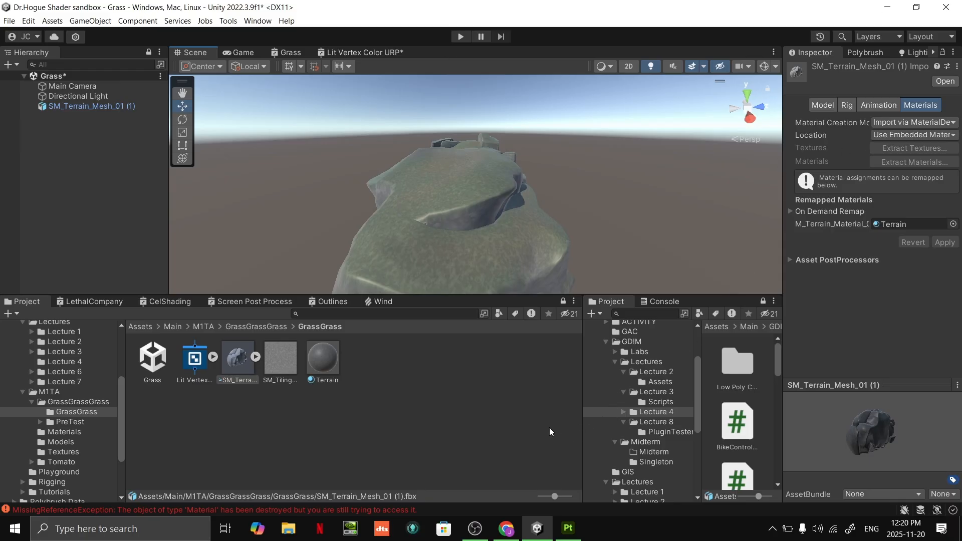
click(186, 361)
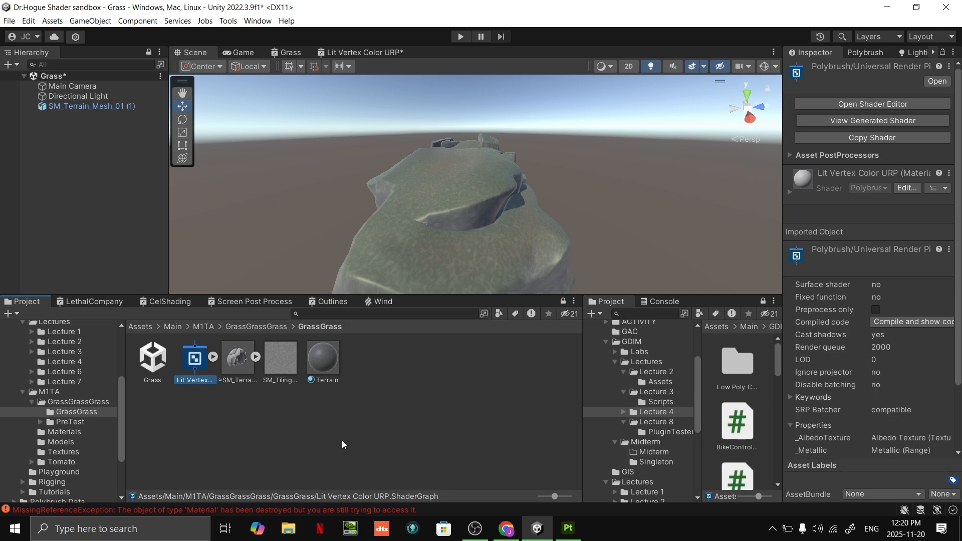
drag(182, 357, 240, 364)
click(326, 363)
click(226, 370)
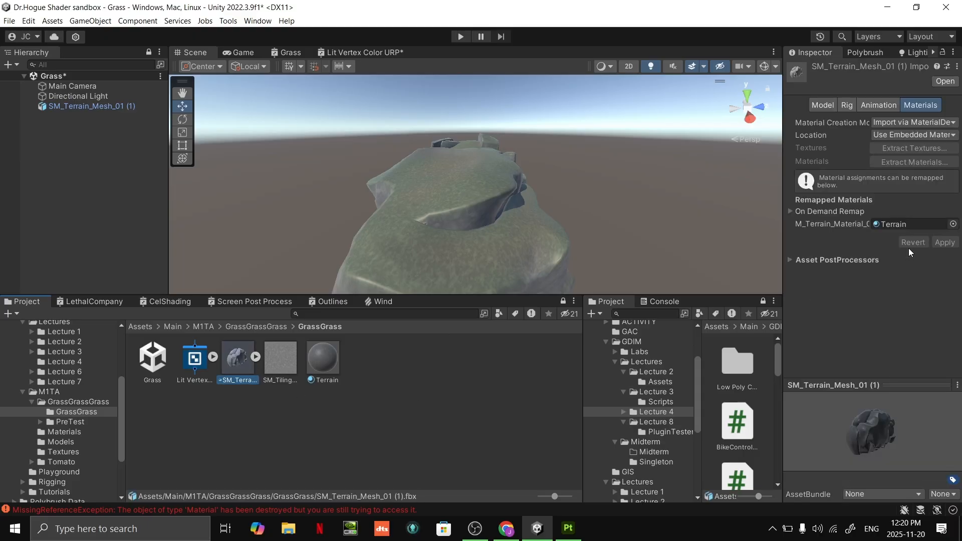
alt+drag(583, 238, 505, 267)
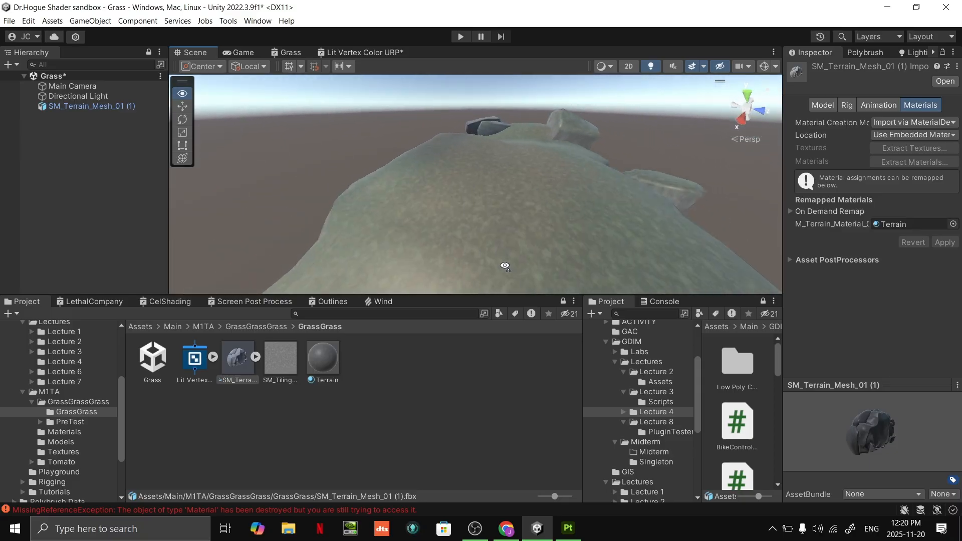
- Set the Terrain material's Gloss to 0.1 and check the terrain surface in the Scene view
click(323, 358)
drag(905, 194, 890, 195)
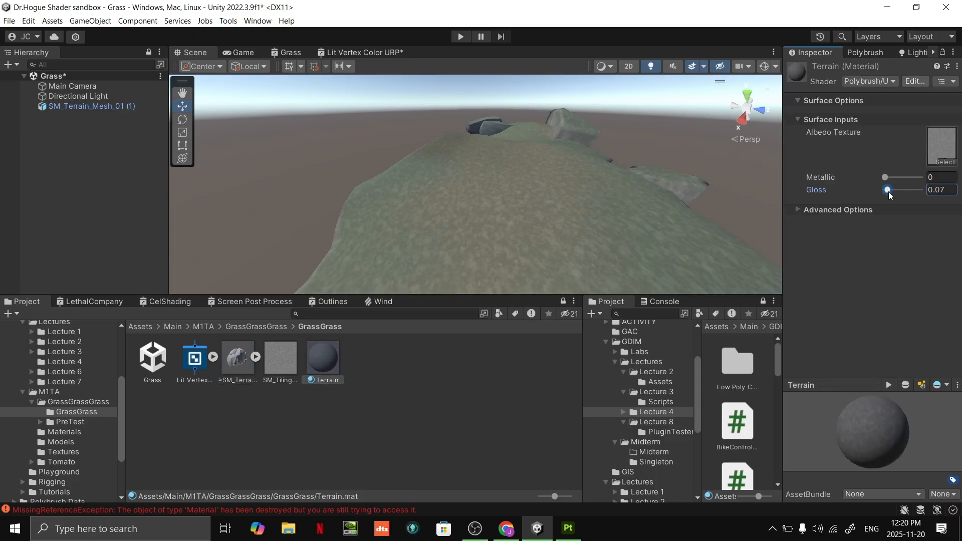
click(941, 190)
text(0.1)
key(Return)
key(w)
right_drag(684, 167, 862, 195)
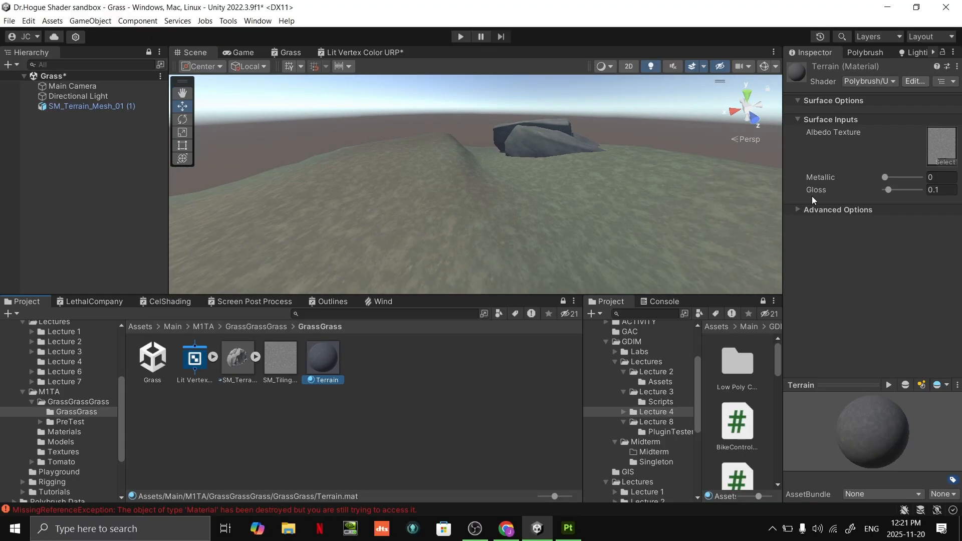
mouse_move(908, 197)
mouse_down()
mouse_move(921, 198)
mouse_move(889, 194)
mouse_up()
mouse_move(608, 200)
right_down()
mouse_move(393, 198)
mouse_move(410, 216)
mouse_move(473, 206)
mouse_move(510, 185)
mouse_move(498, 198)
mouse_move(887, 197)
mouse_move(649, 187)
mouse_move(902, 200)
right_up()
key(w)
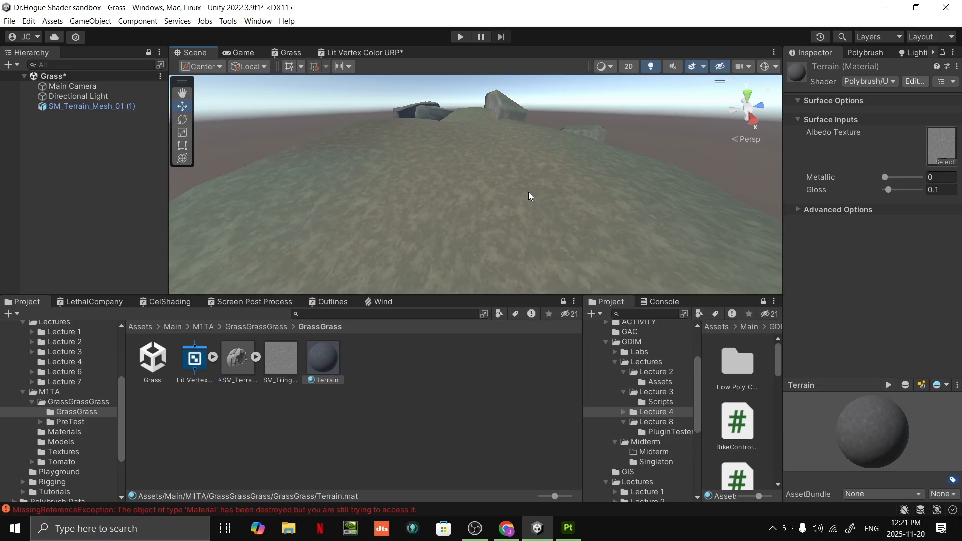
- Create a folder named Terrain inside the GrassGrass folder
click(357, 401)
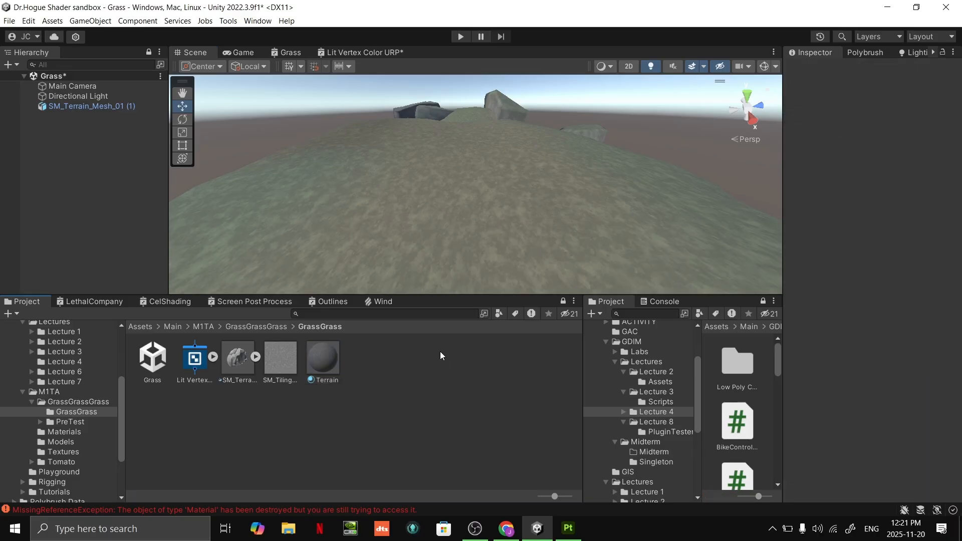
right_click(359, 409)
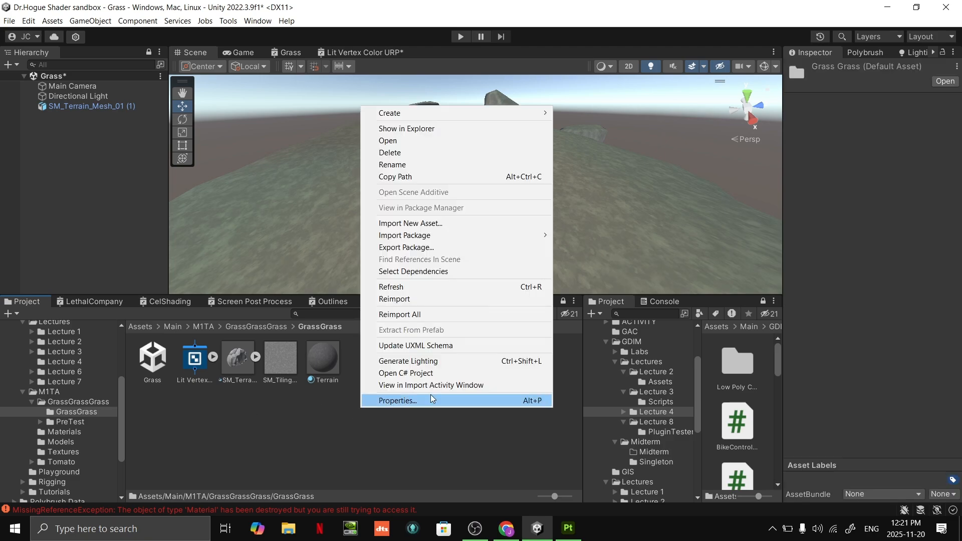
click(324, 475)
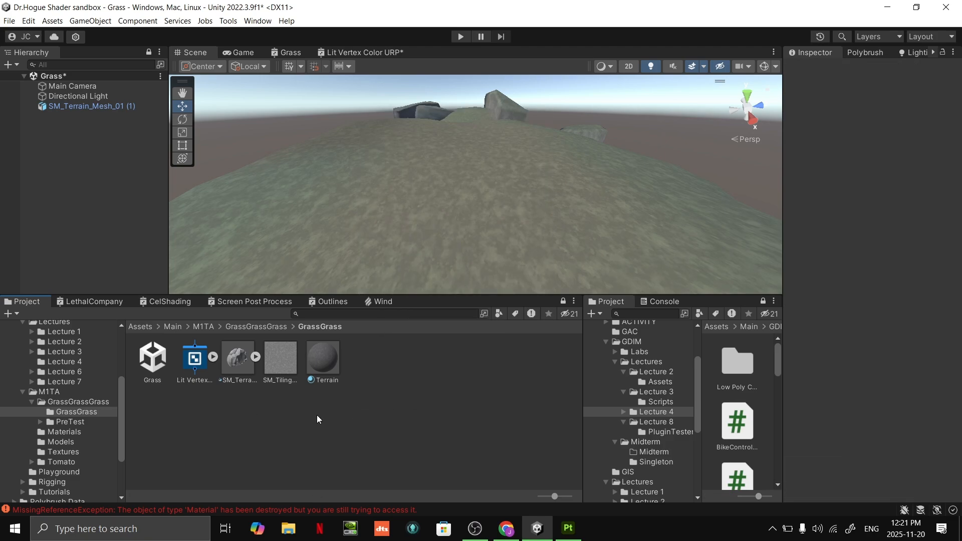
right_click(377, 434)
mouse_move(436, 139)
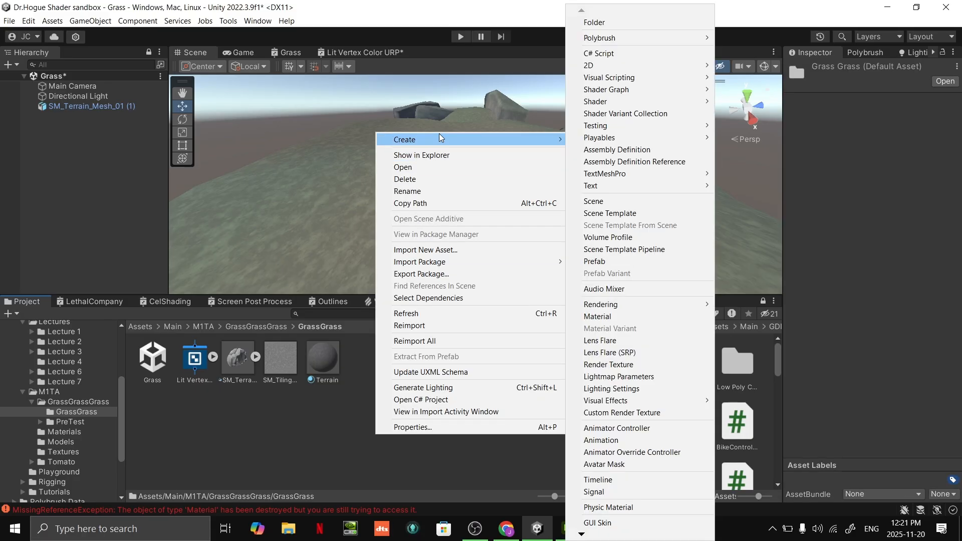
click(641, 23)
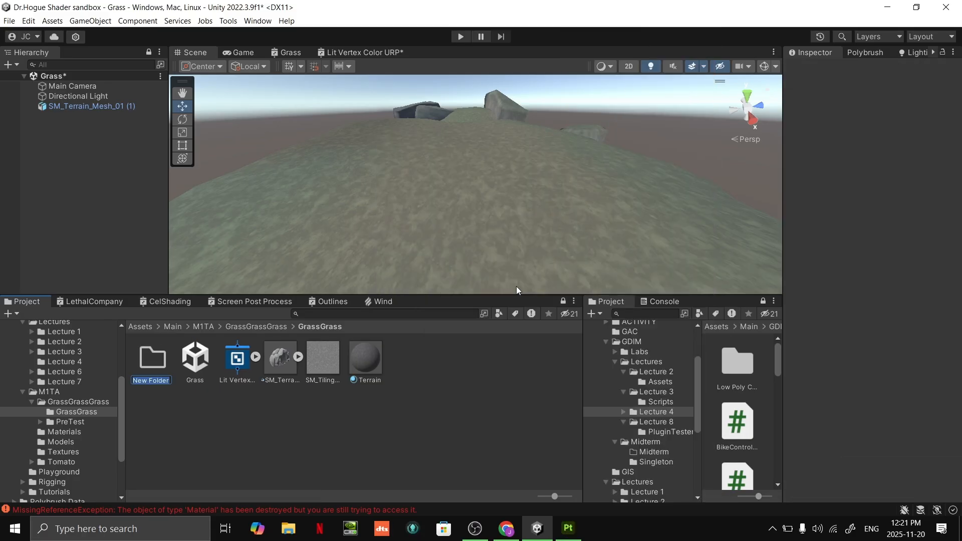
text(Terrain)
key(Return)
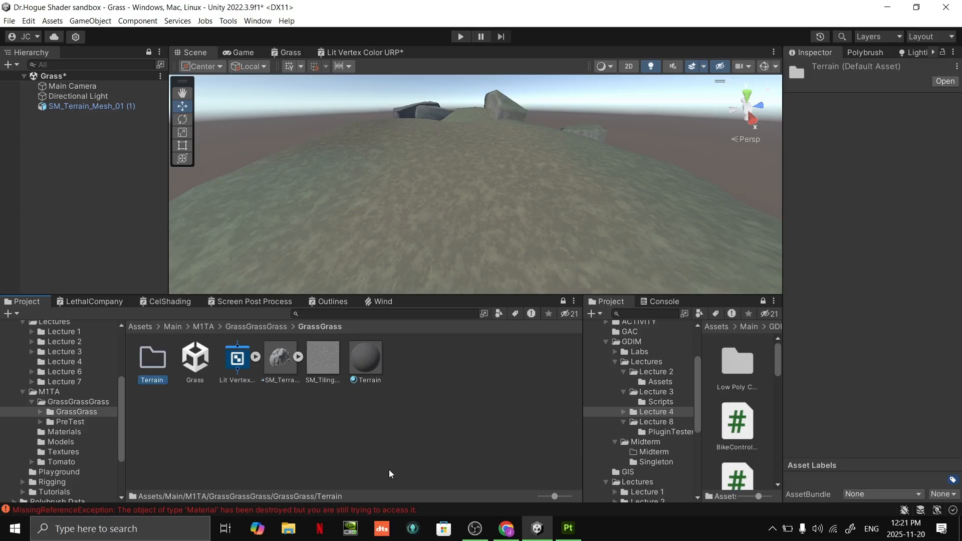
- Move the Lit Vertex Color URP shader graph, terrain mesh, SM_Tiling texture and Terrain material into the Terrain folder
click(302, 400)
click(243, 360)
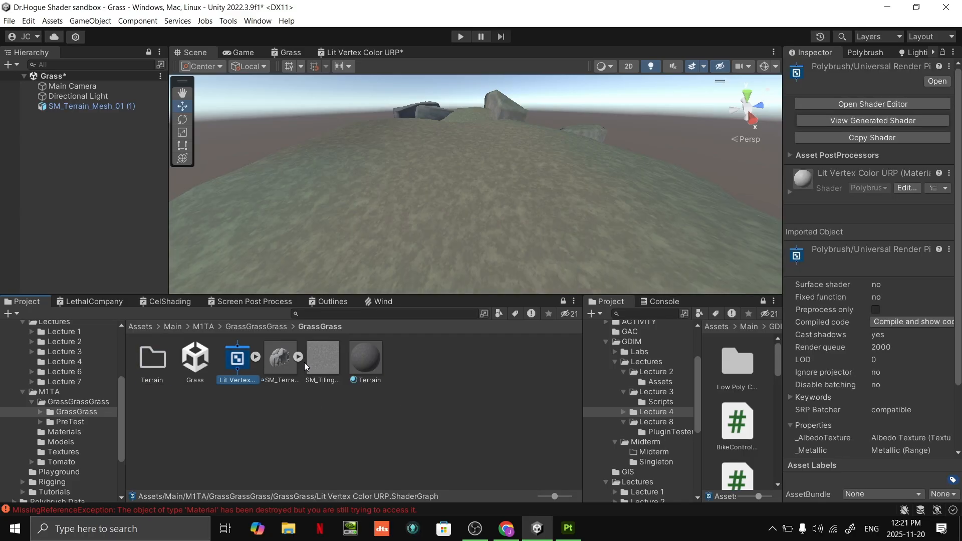
ctrl+click(285, 365)
ctrl+click(325, 366)
ctrl+click(376, 367)
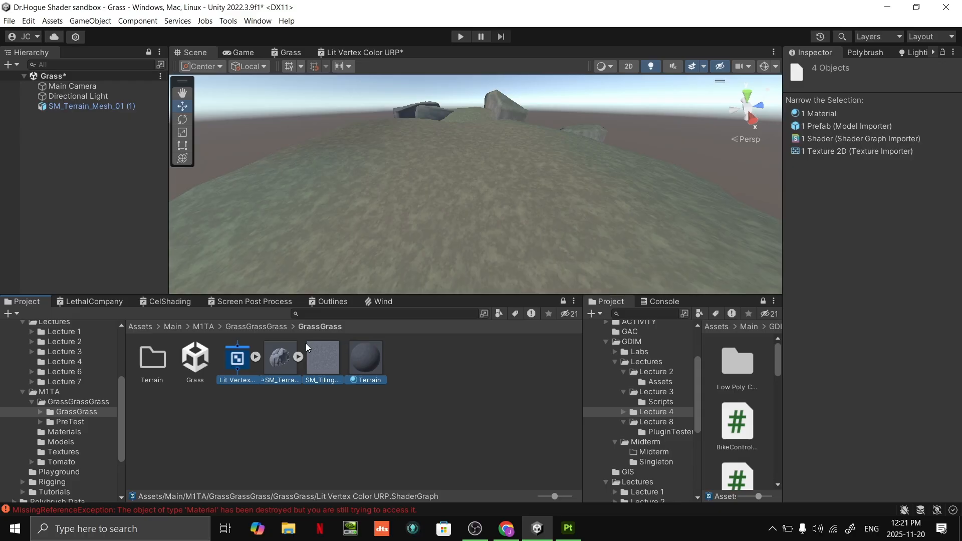
drag(247, 367, 153, 359)
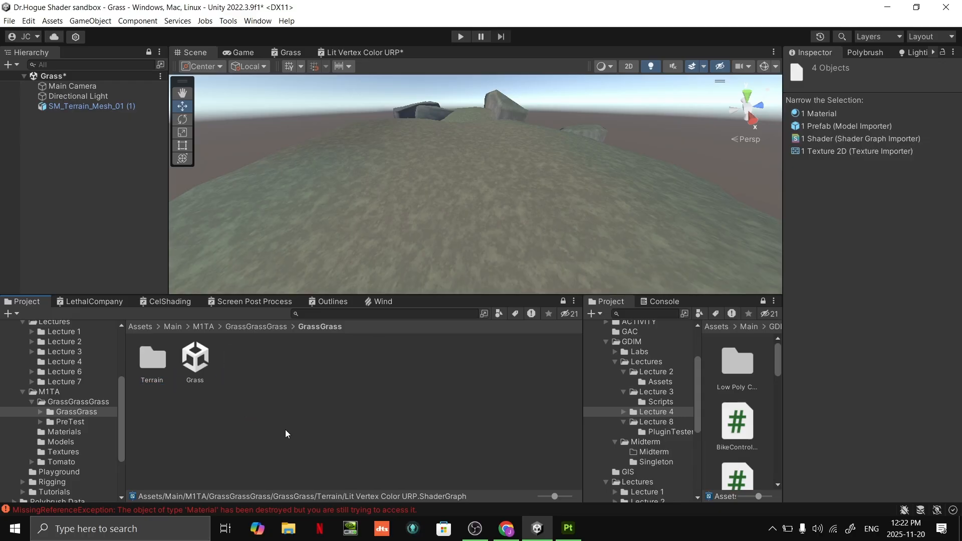
click(213, 465)
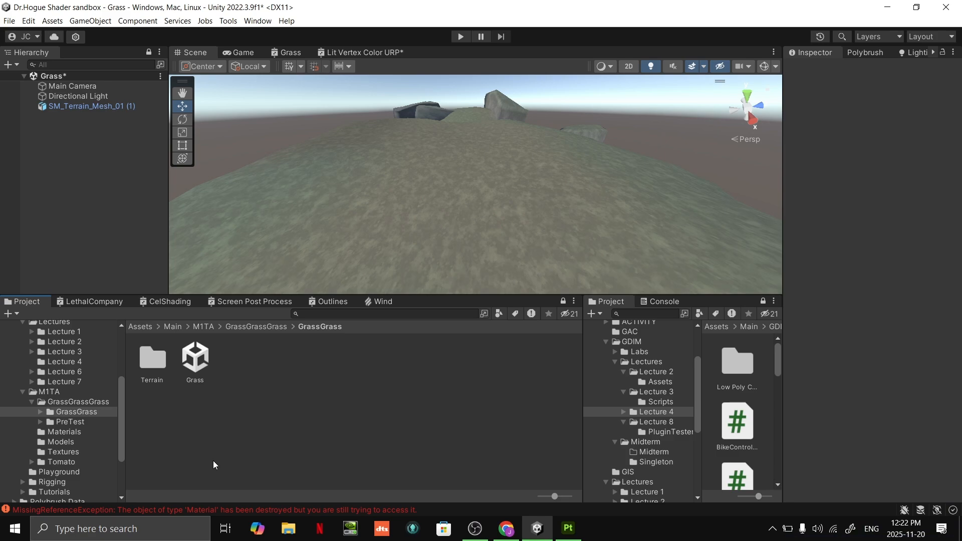
- Look along the terrain surface and enlarge the Scene view's height
right_drag(501, 271, 397, 210)
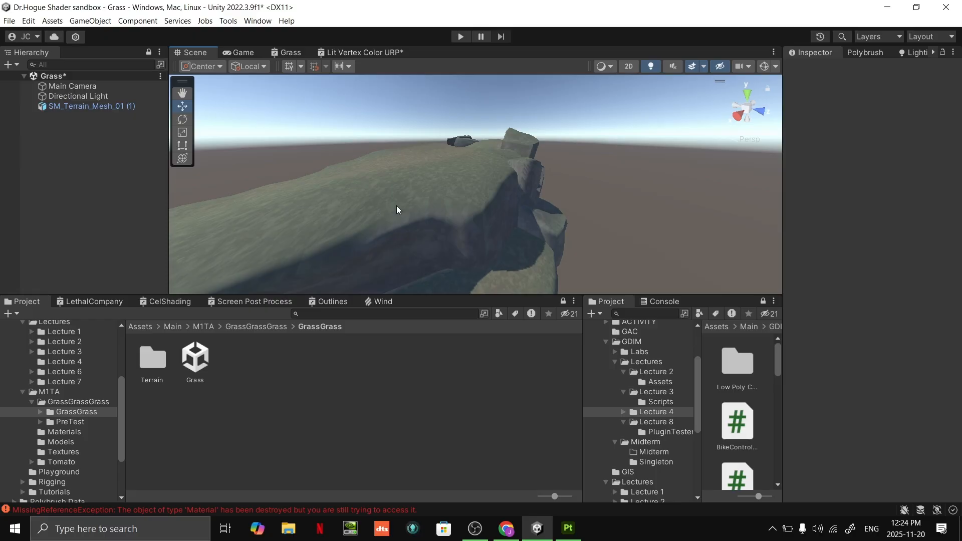
key(w)
right_drag(553, 146, 687, 197)
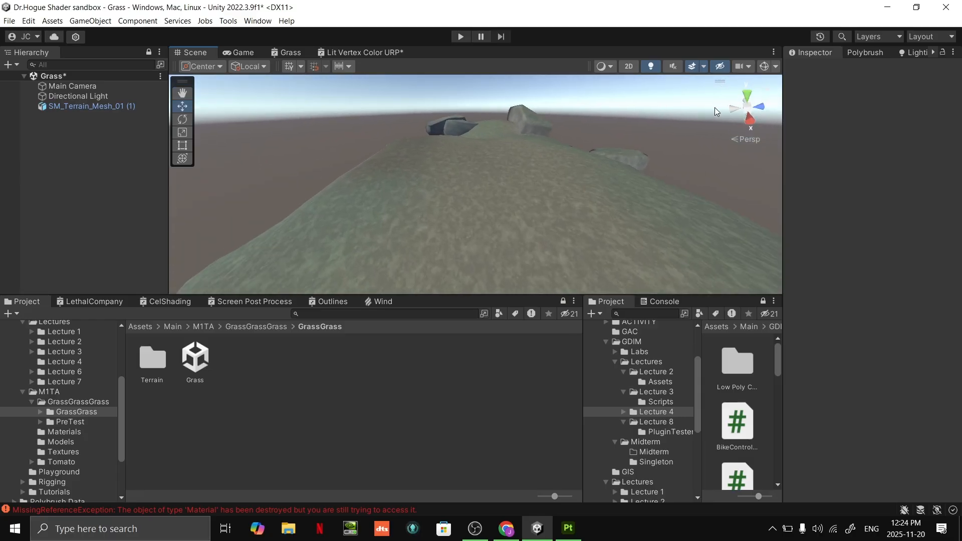
right_drag(715, 108, 764, 90)
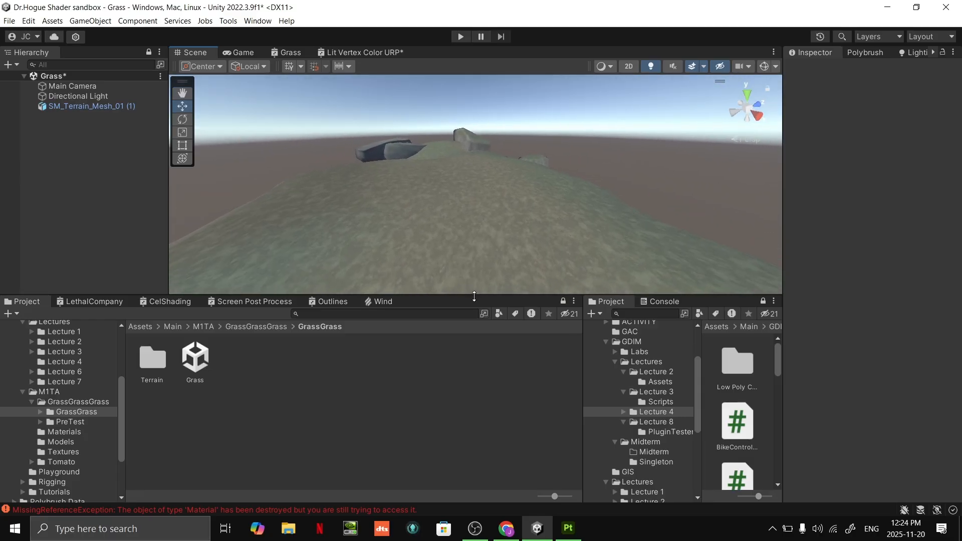
drag(474, 297, 502, 334)
right_click(372, 426)
click(305, 435)
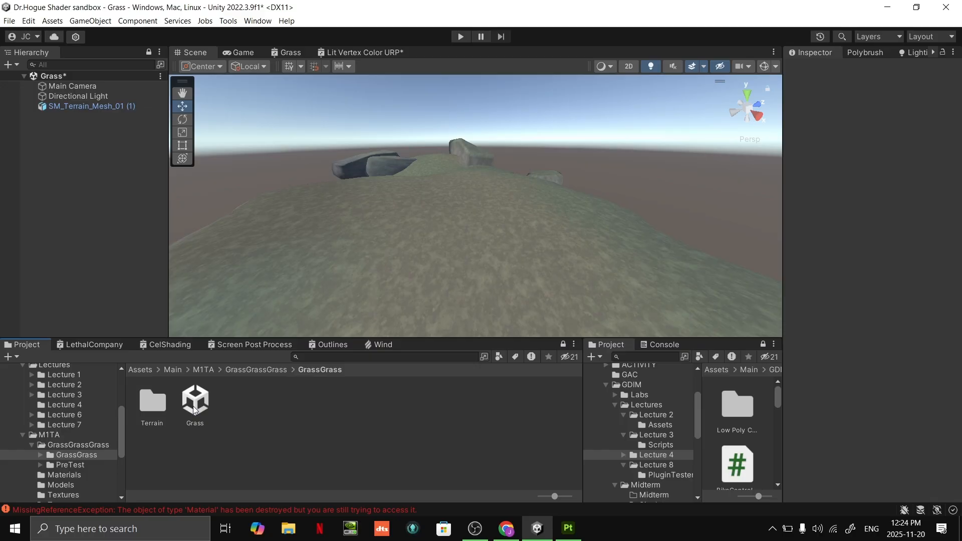
- Start importing a new asset into GrassGrass and browse to the Tutorial10 folder inside Tutorial10_Grass
right_click(257, 410)
click(328, 225)
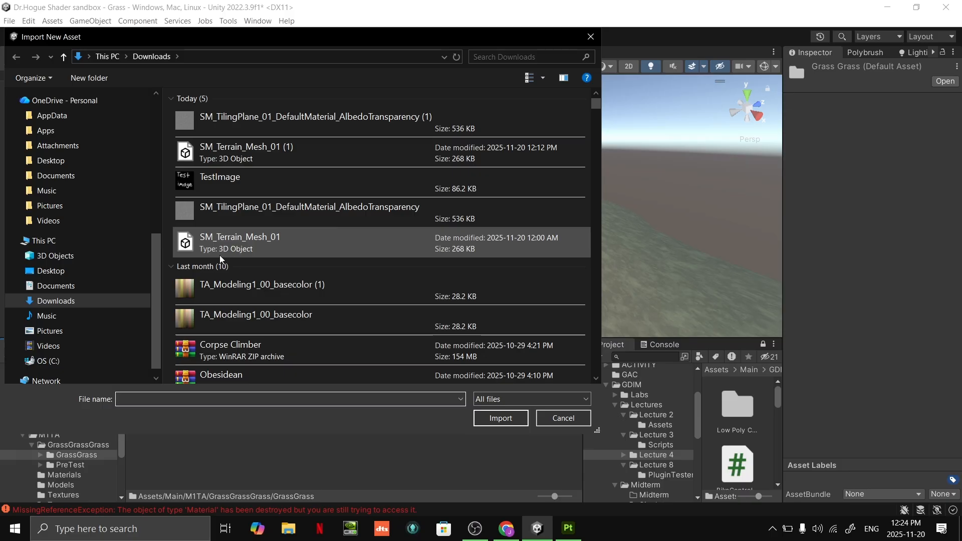
scroll(91, 244, down, 1)
scroll(80, 226, up, 2)
scroll(70, 195, up, 1)
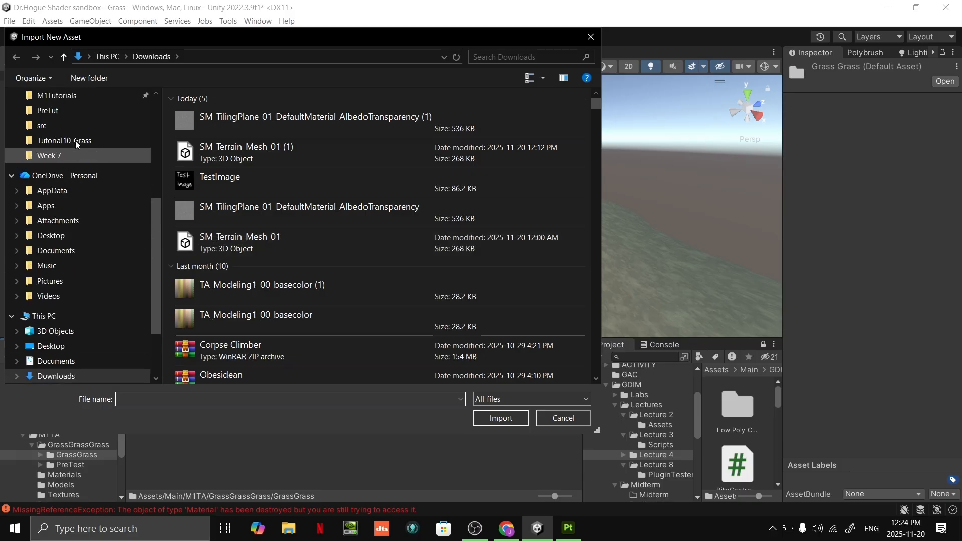
click(77, 141)
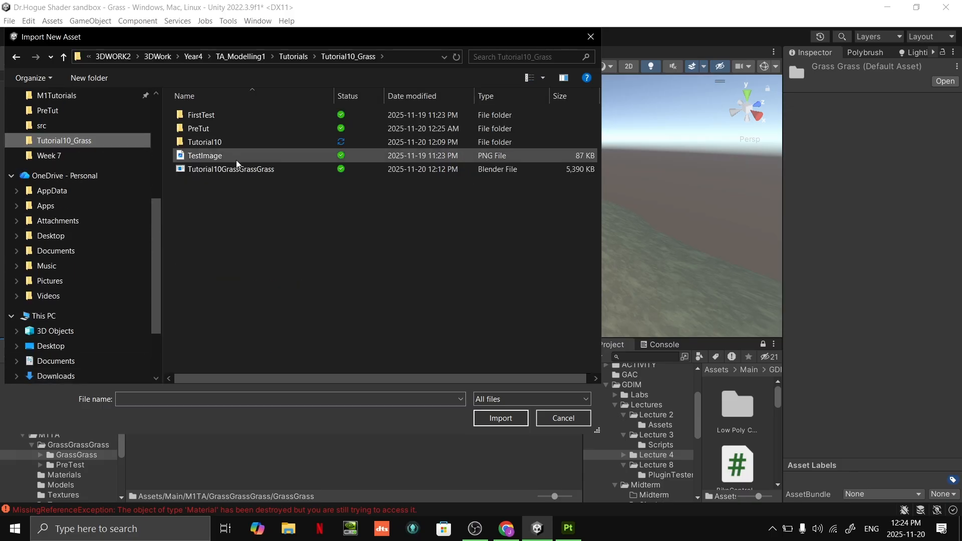
click(562, 78)
click(561, 78)
click(529, 78)
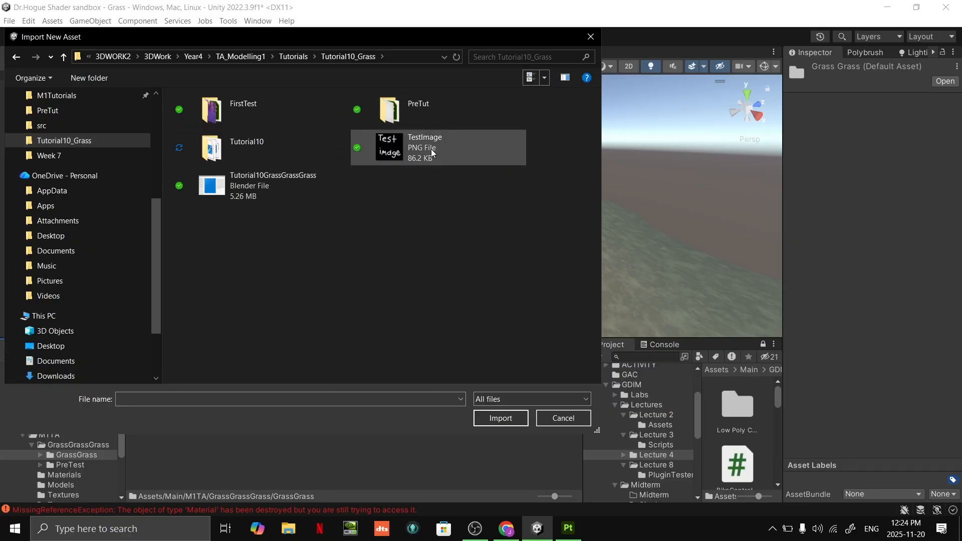
double_click(231, 152)
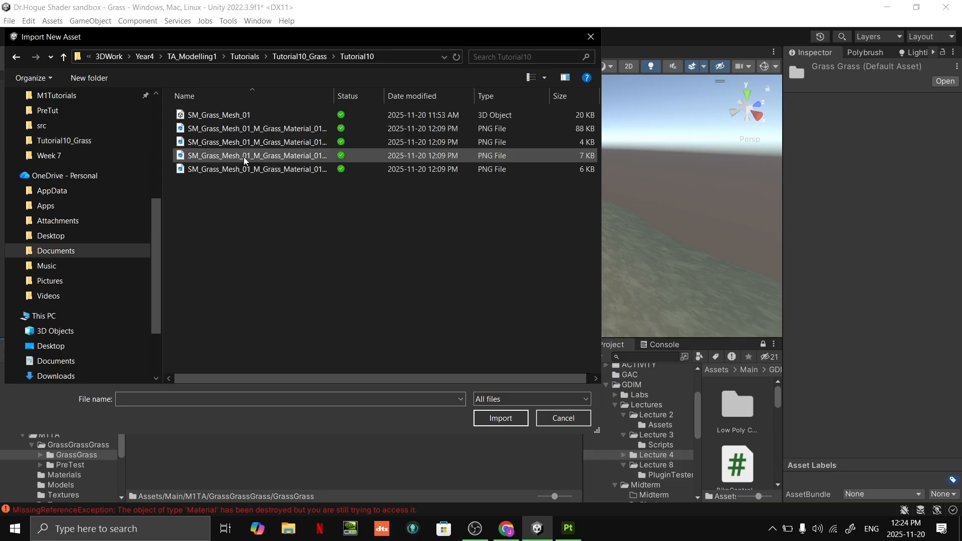
- Display the Tutorial10 files as thumbnail tiles and import the SM_Grass_Mesh_01 model
click(565, 77)
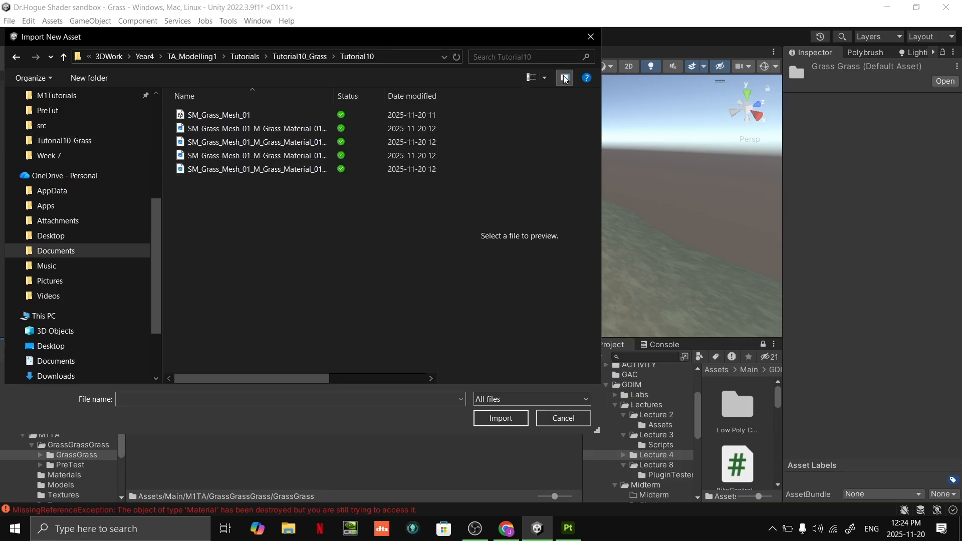
click(565, 78)
click(531, 77)
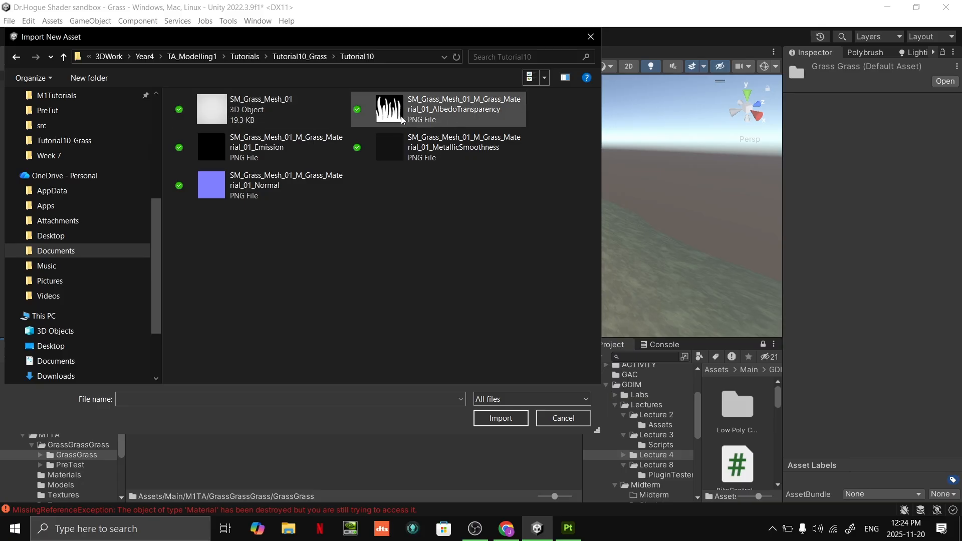
click(306, 115)
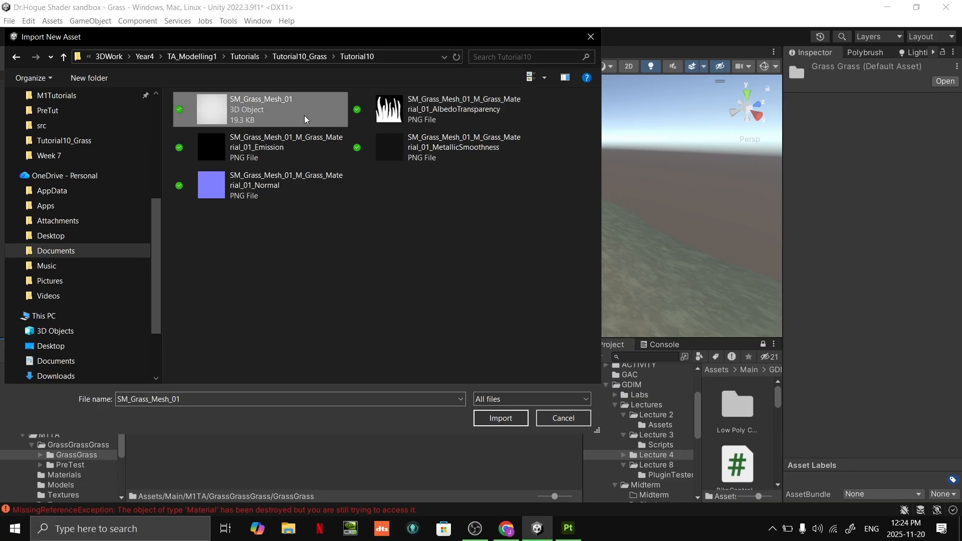
double_click(273, 112)
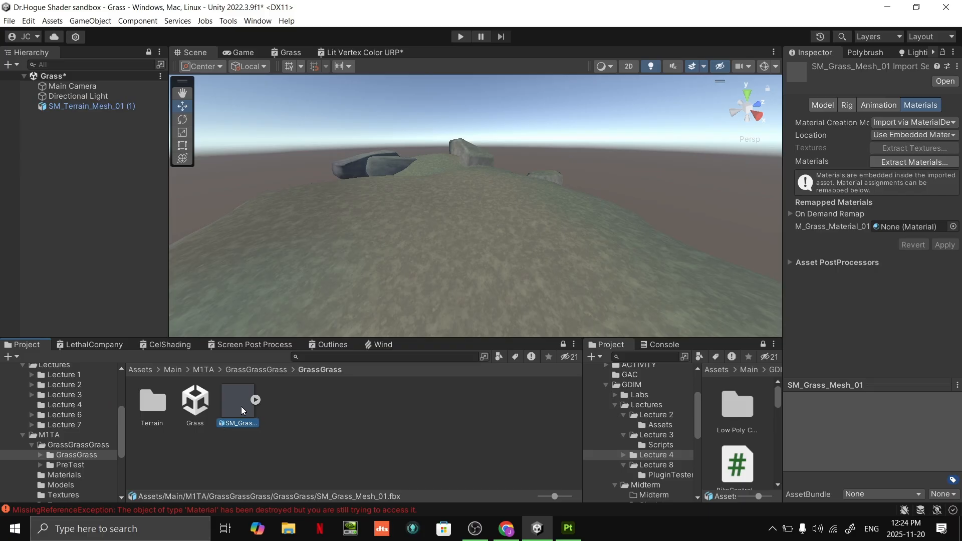
- Add the SM_Grass_Mesh_01 model to the Grass scene and view it up close on the terrain
drag(241, 407, 117, 278)
key(w)
right_drag(437, 220, 504, 279)
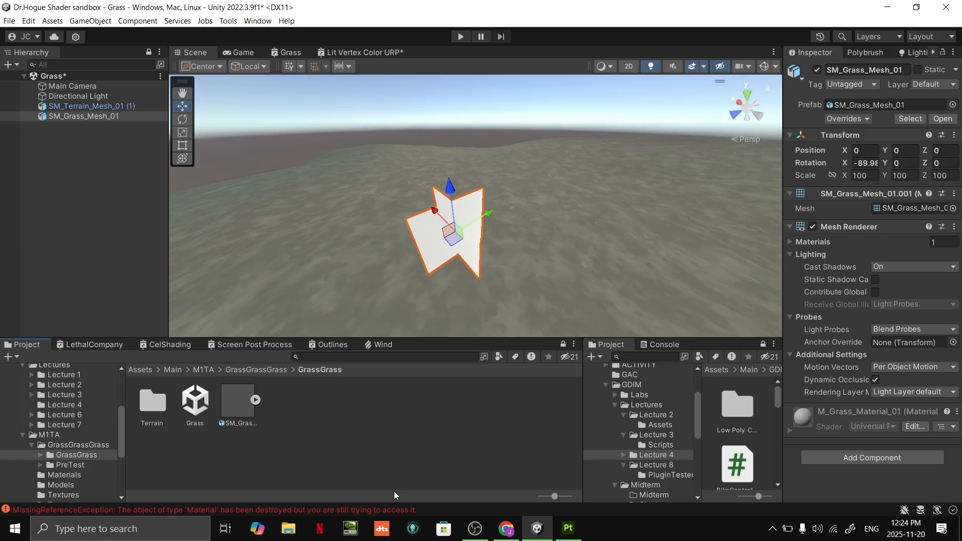
- Import the SM_Grass_Mesh_01_M_Grass_Material_01_AlbedoTransparency texture into the GrassGrass folder
click(399, 459)
right_click(405, 446)
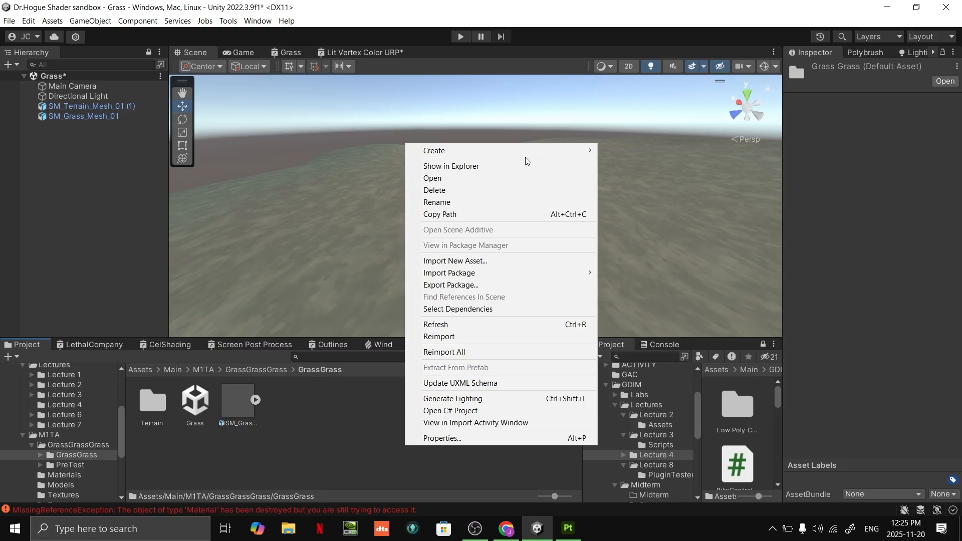
click(472, 261)
double_click(473, 111)
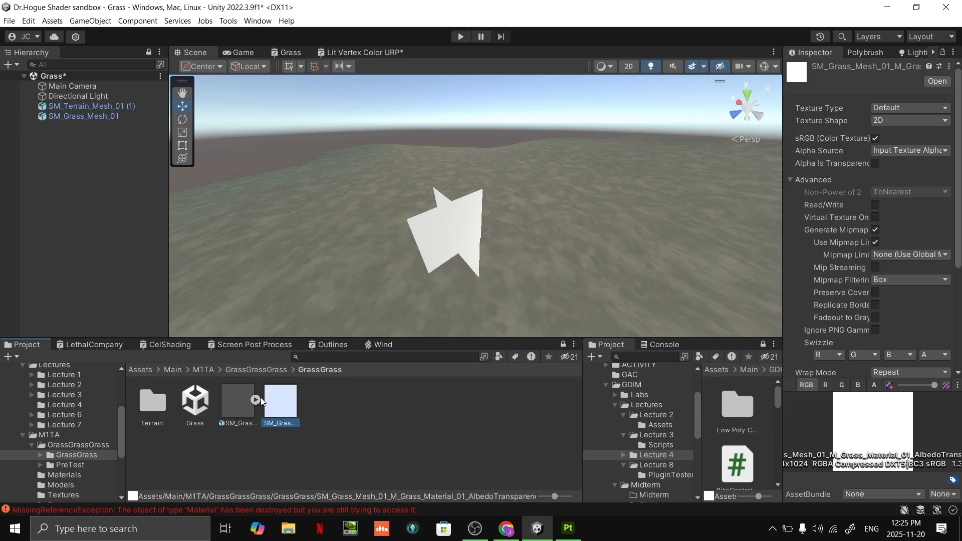
- Examine the red, green, blue, combined RGB and alpha channels of the grass AlbedoTransparency texture in its preview
click(825, 385)
click(841, 385)
click(858, 385)
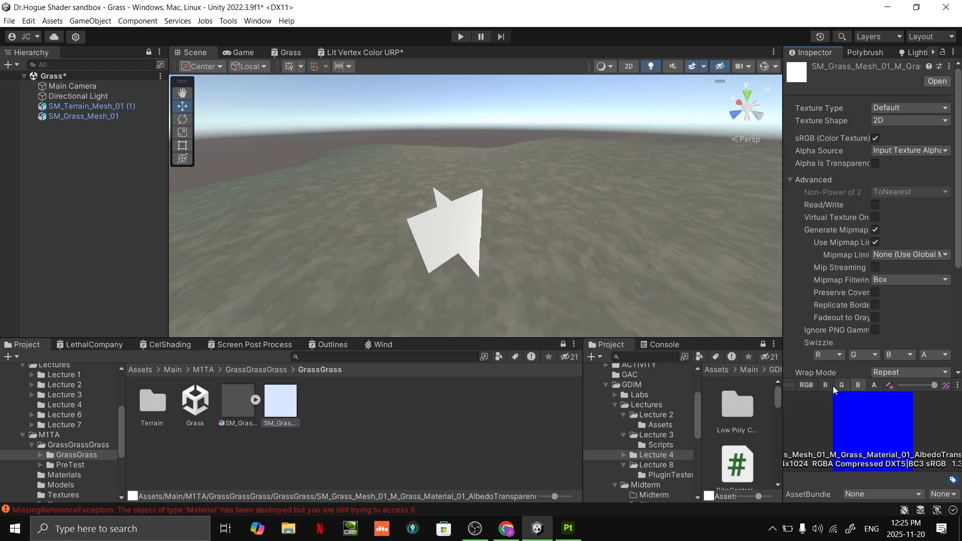
click(806, 385)
click(825, 385)
click(841, 385)
click(857, 385)
click(874, 385)
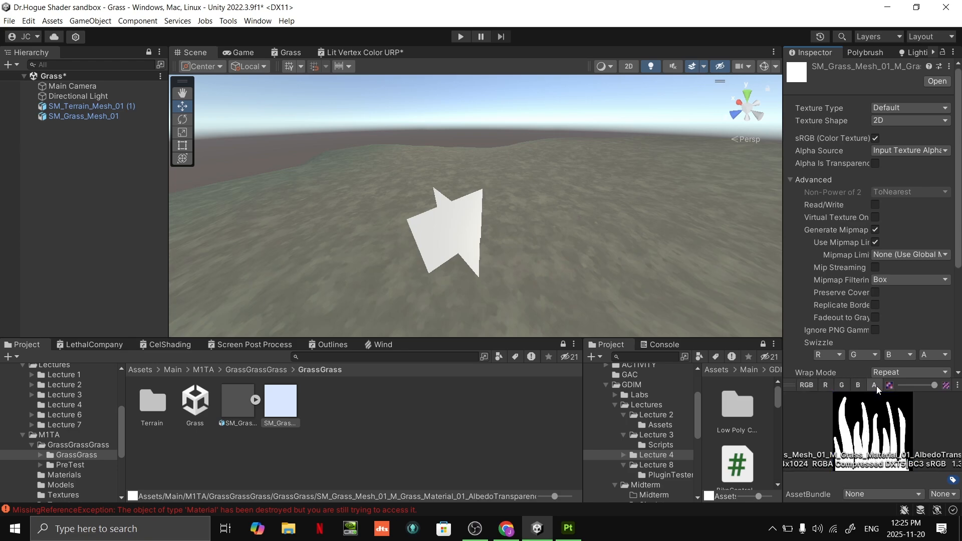
- Compare the blue, green, red and alpha channels of the grass AlbedoTransparency texture again
click(857, 386)
click(841, 385)
click(825, 385)
click(841, 385)
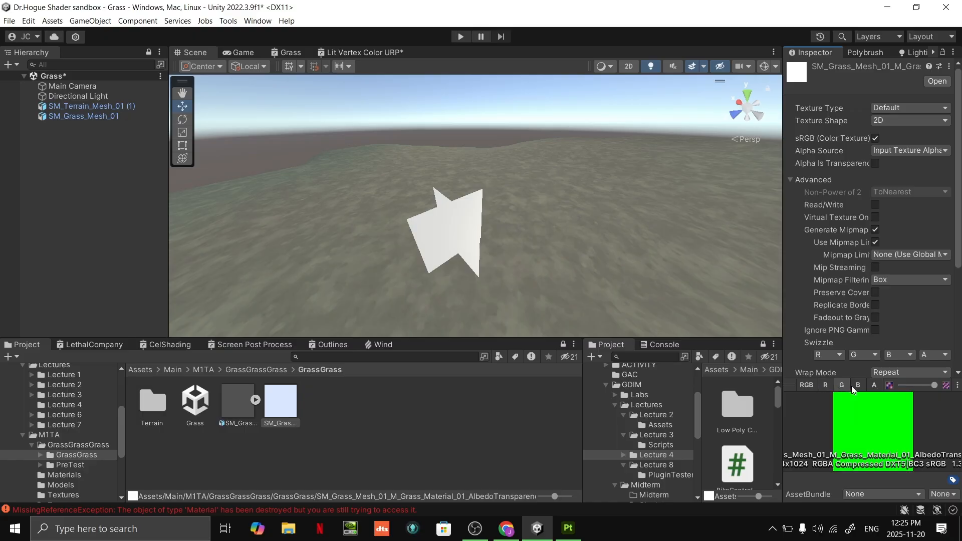
click(857, 386)
click(873, 385)
click(440, 434)
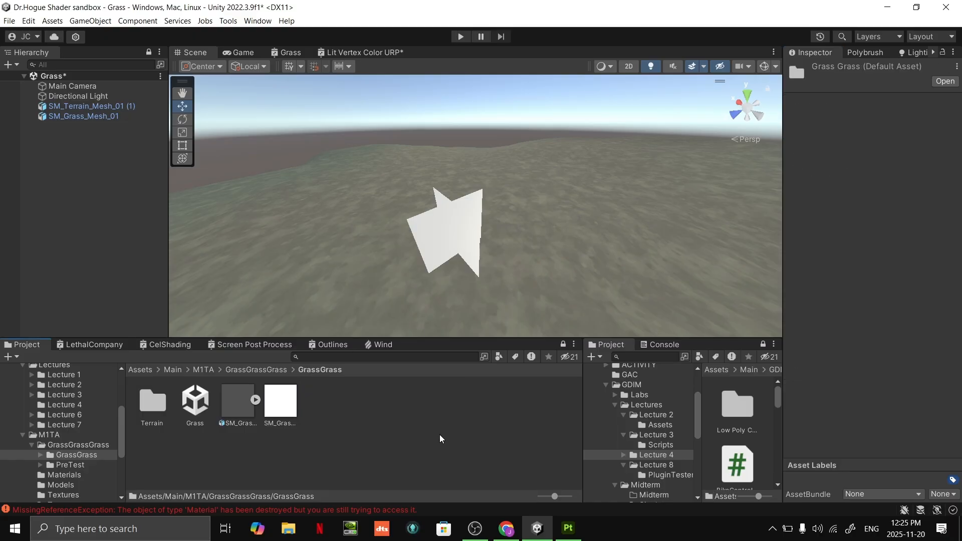
- Review the AlbedoTransparency texture's alpha channel alongside the grass mesh in the scene
right_click(440, 434)
click(324, 424)
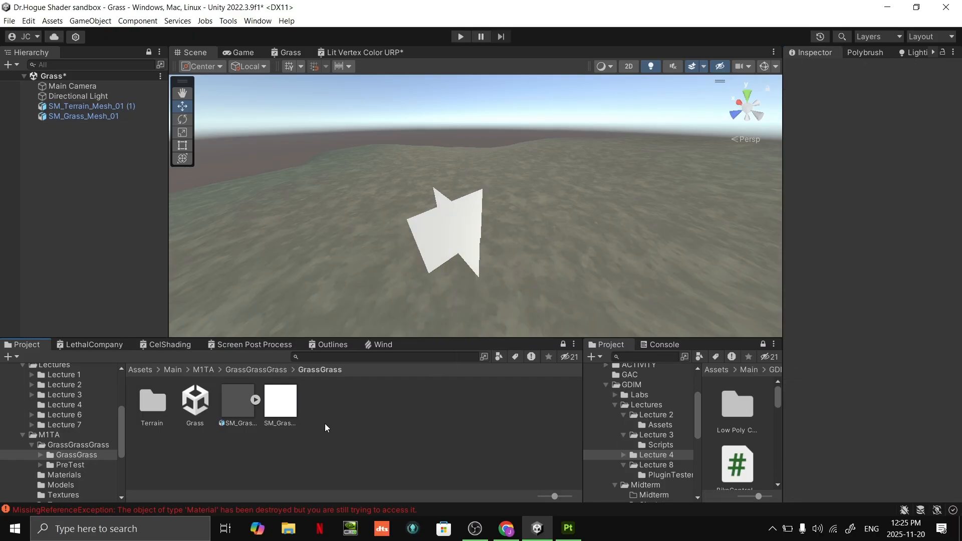
click(294, 407)
click(874, 386)
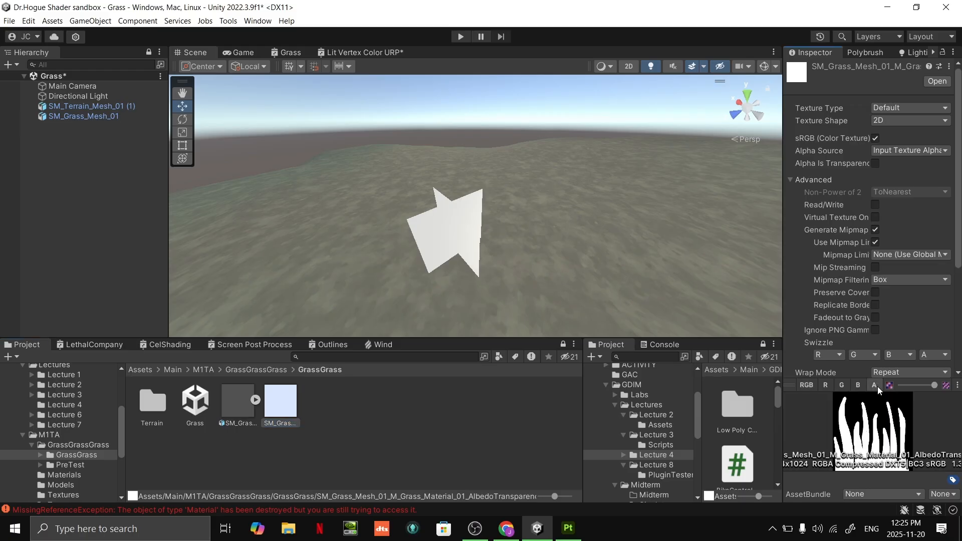
click(341, 434)
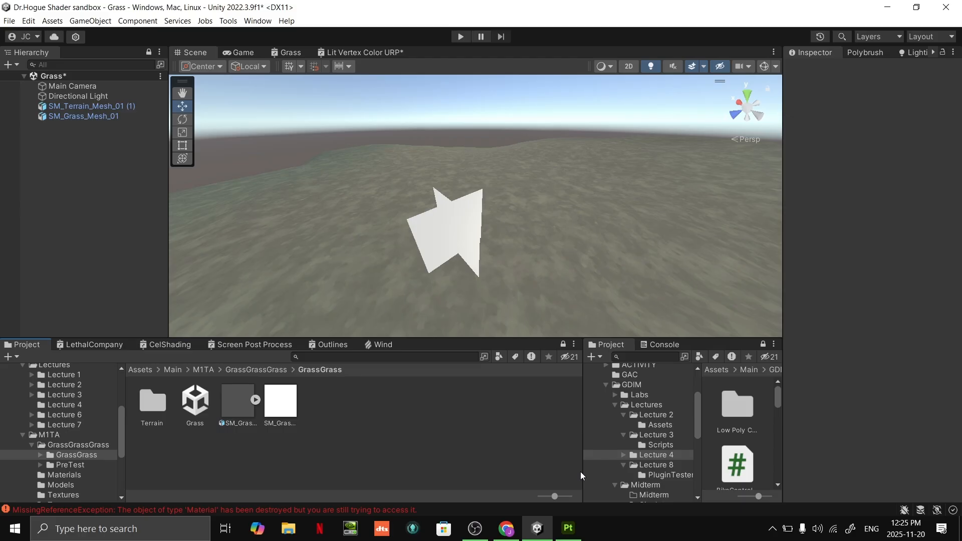
right_drag(528, 257, 532, 254)
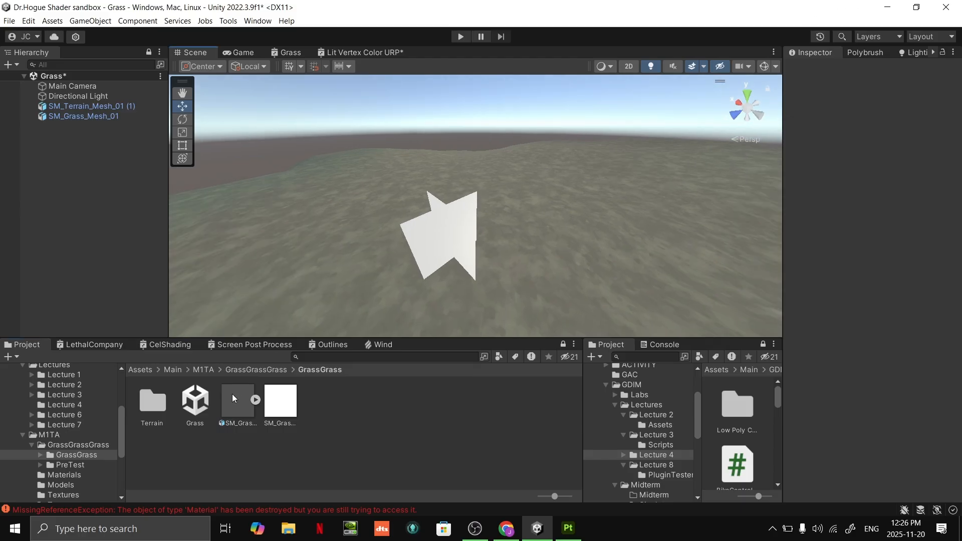
mouse_move(232, 395)
mouse_down()
mouse_move(293, 346)
mouse_move(245, 402)
mouse_up()
click(280, 401)
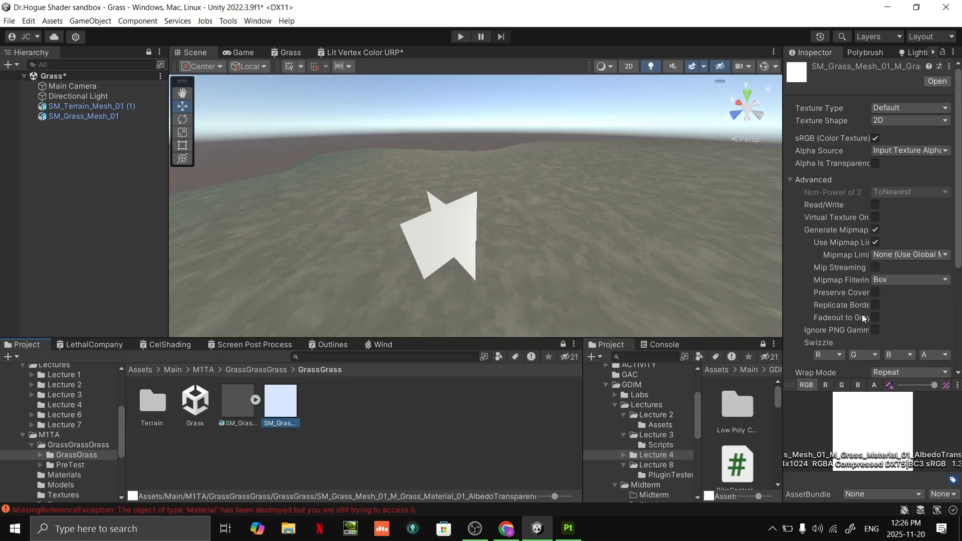
click(875, 385)
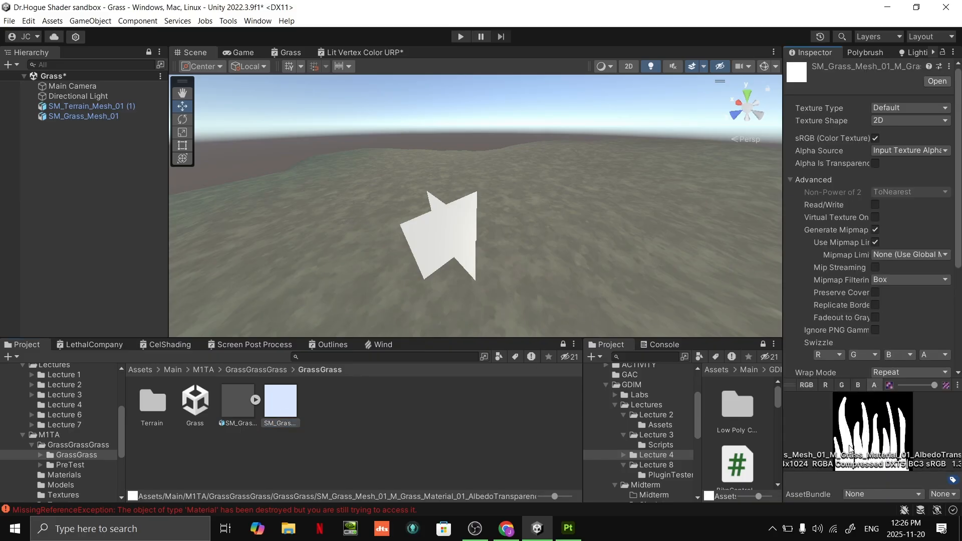
click(238, 413)
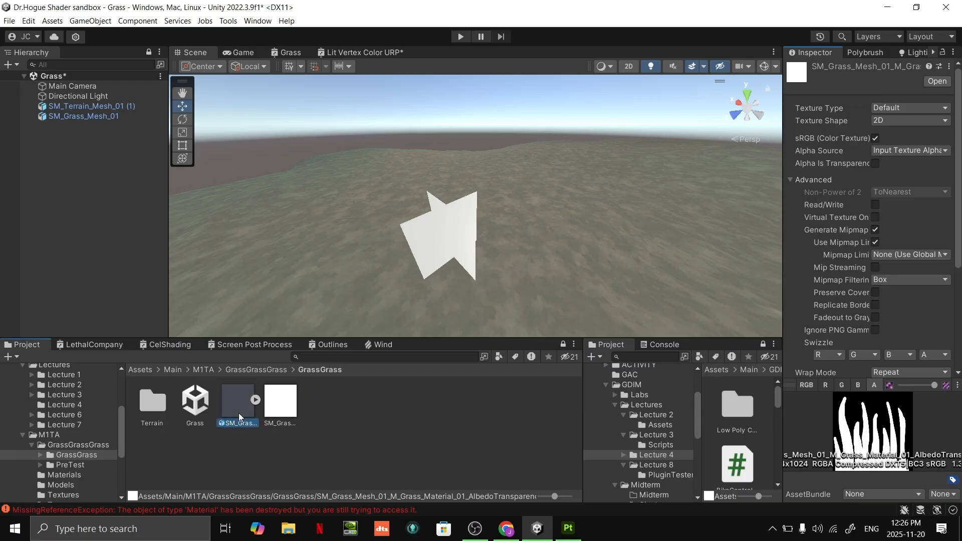
click(352, 409)
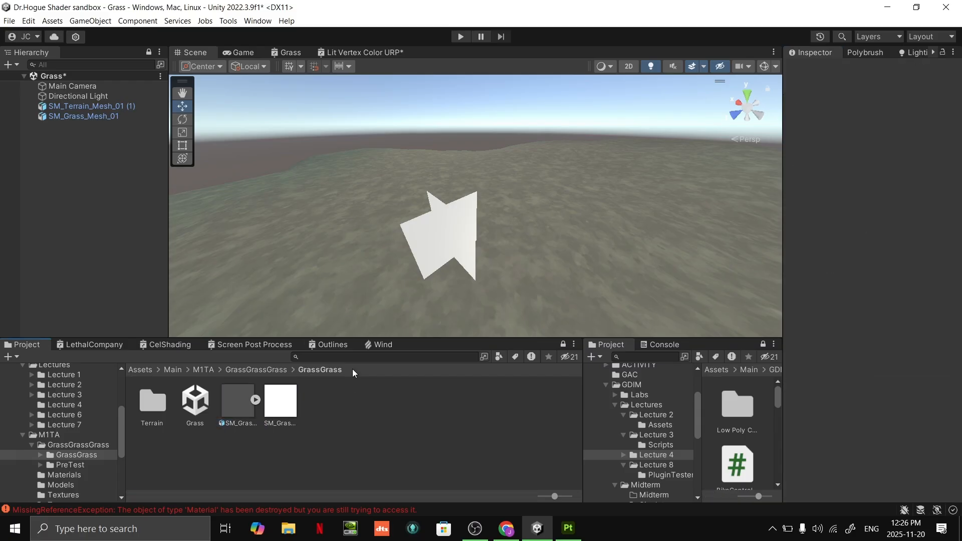
- Create a URP Lit Shader Graph named Grass in the GrassGrass folder
right_drag(333, 269, 386, 273)
key(w)
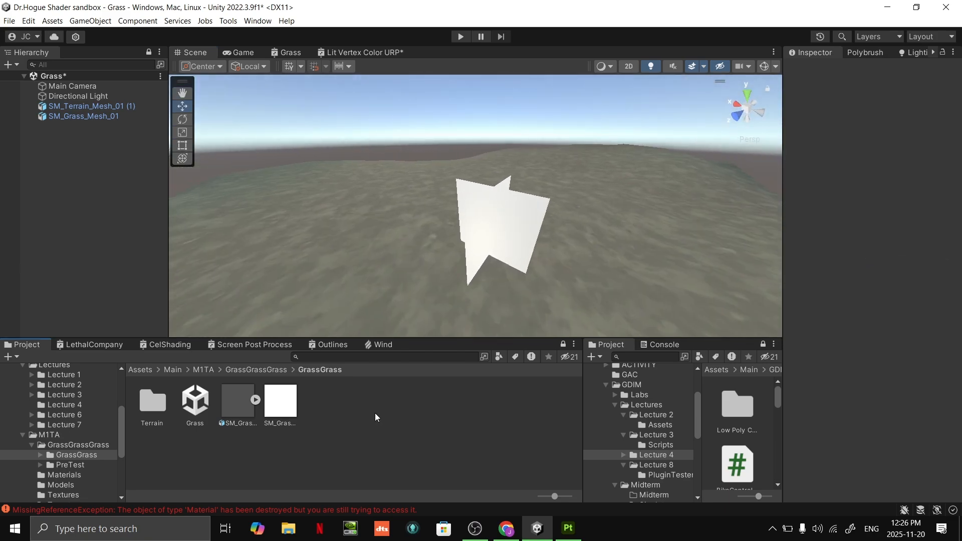
right_click(392, 410)
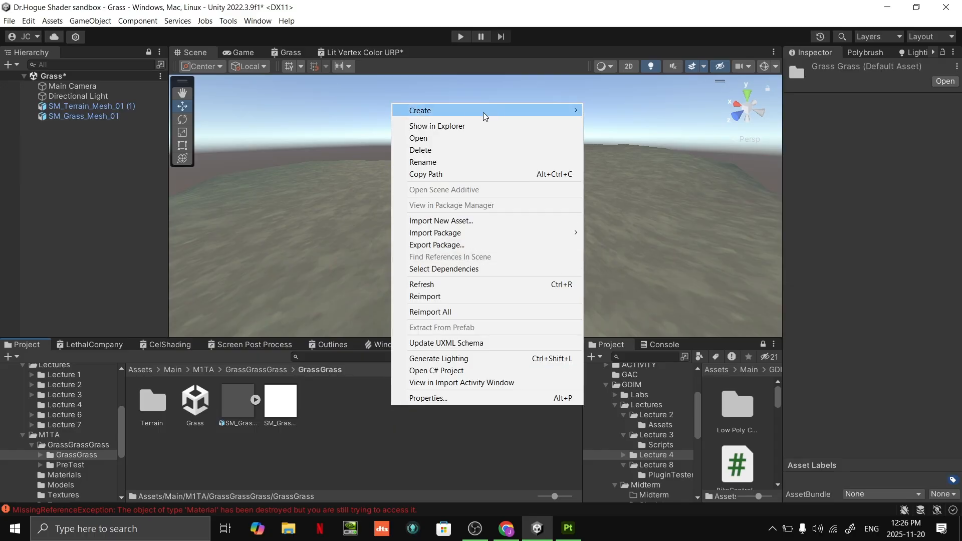
right_click(369, 427)
right_click(352, 424)
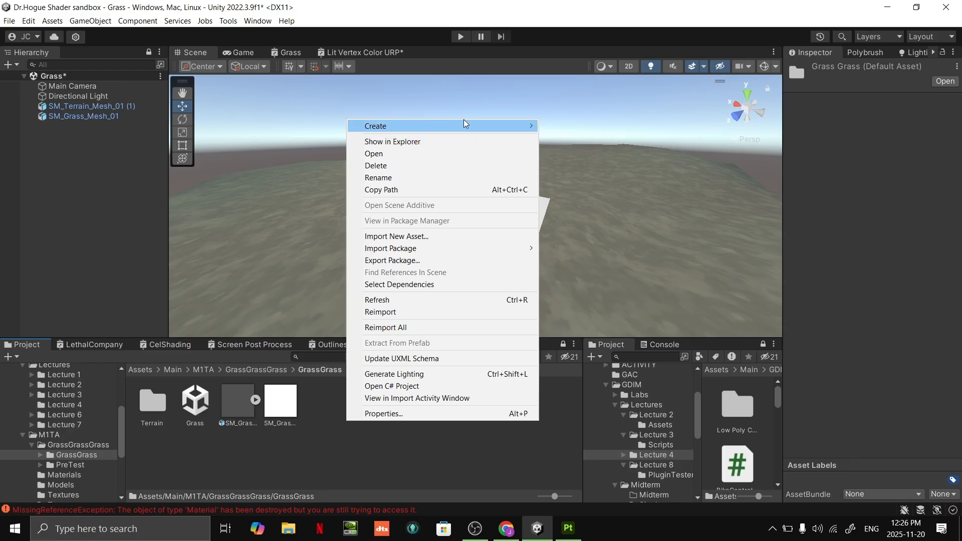
mouse_move(452, 131)
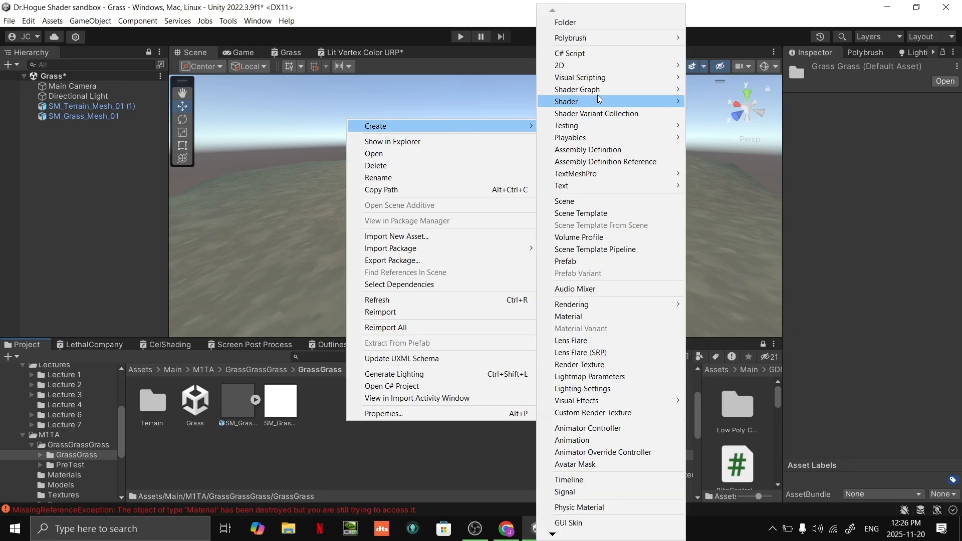
mouse_move(599, 91)
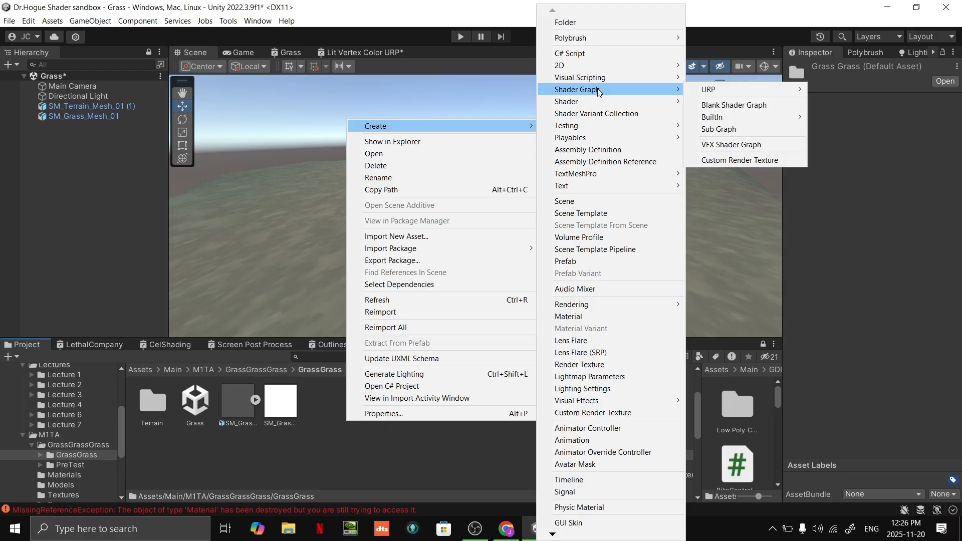
mouse_move(724, 89)
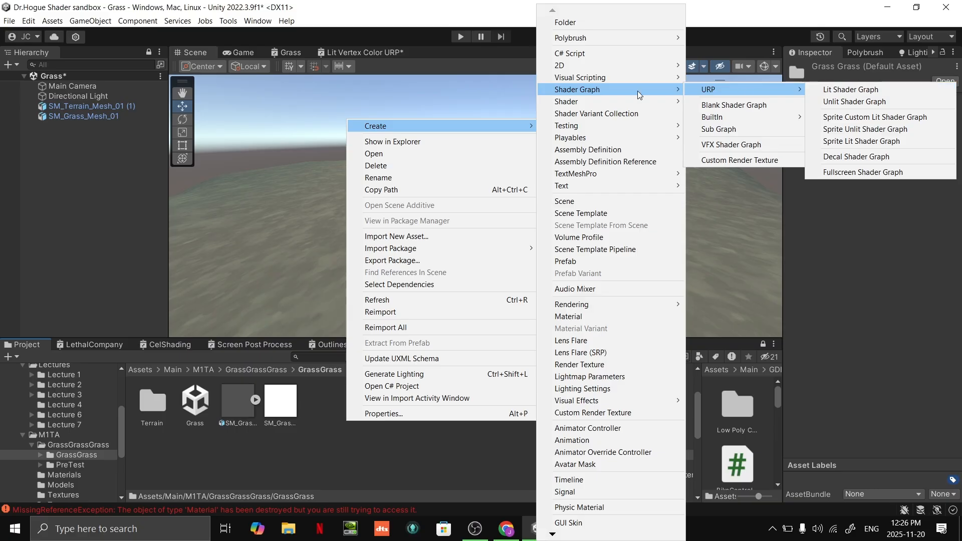
click(846, 92)
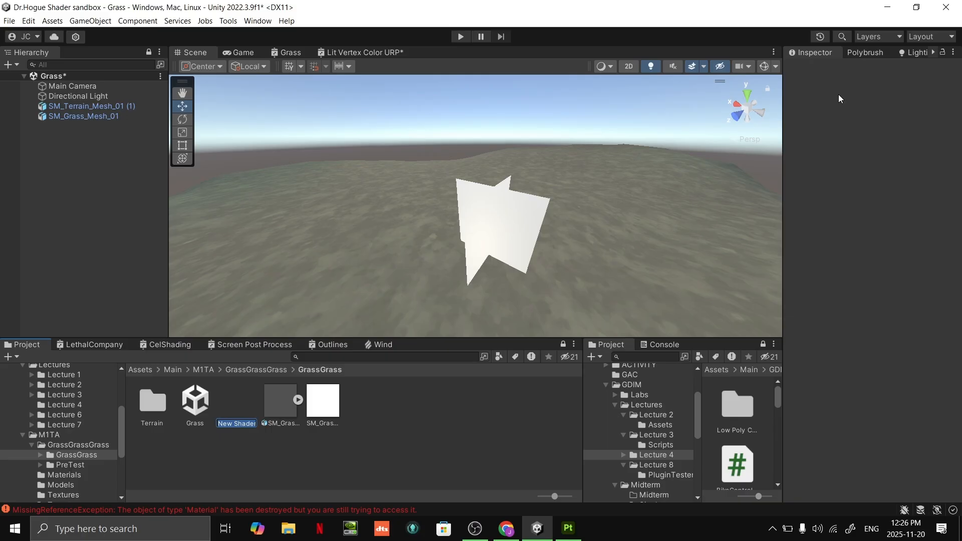
text(Grass)
key(Return)
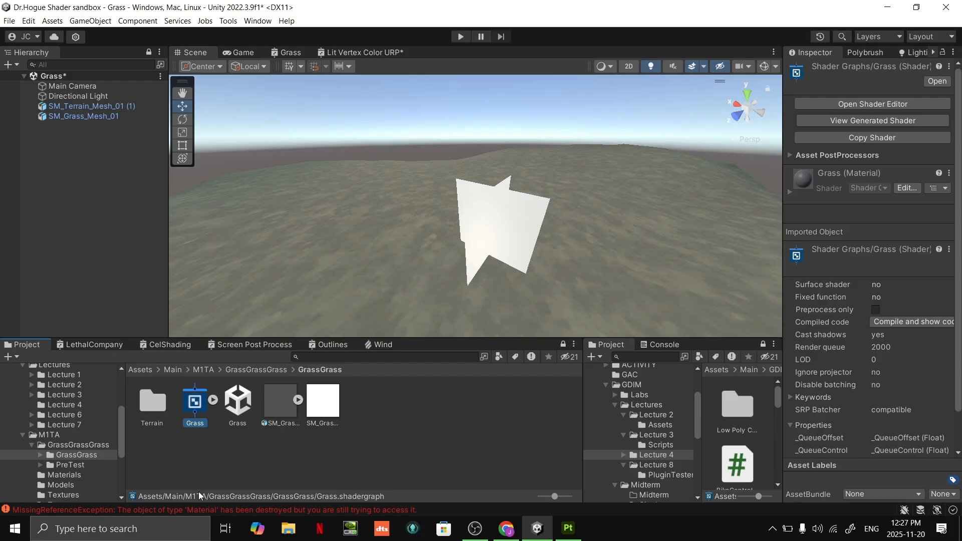
- Create a material named M_Grass_Material_01 in the GrassGrass folder
click(200, 476)
click(196, 402)
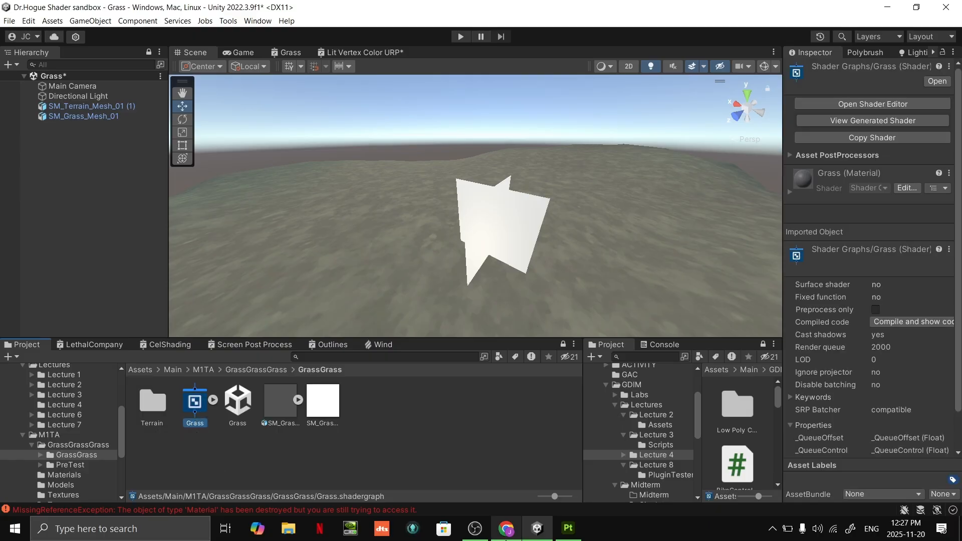
click(397, 438)
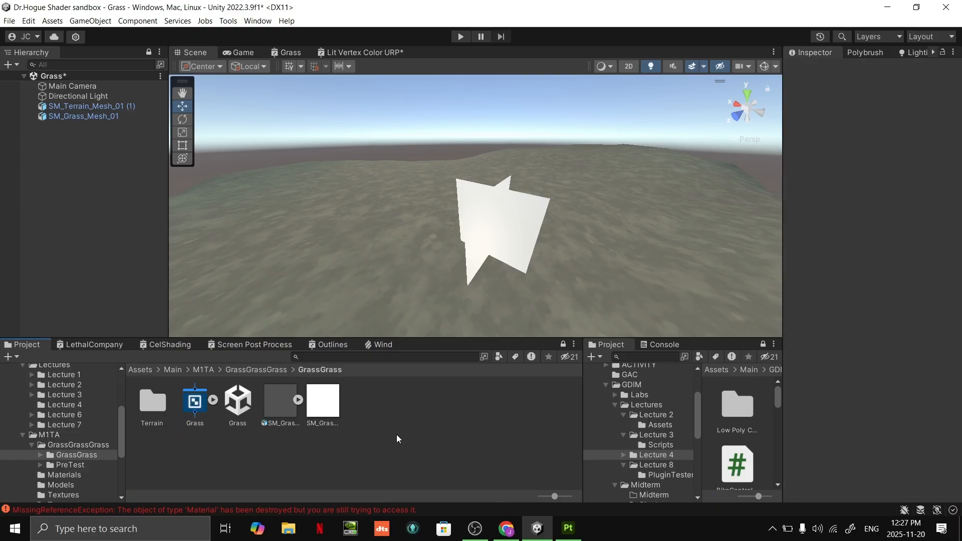
right_click(422, 401)
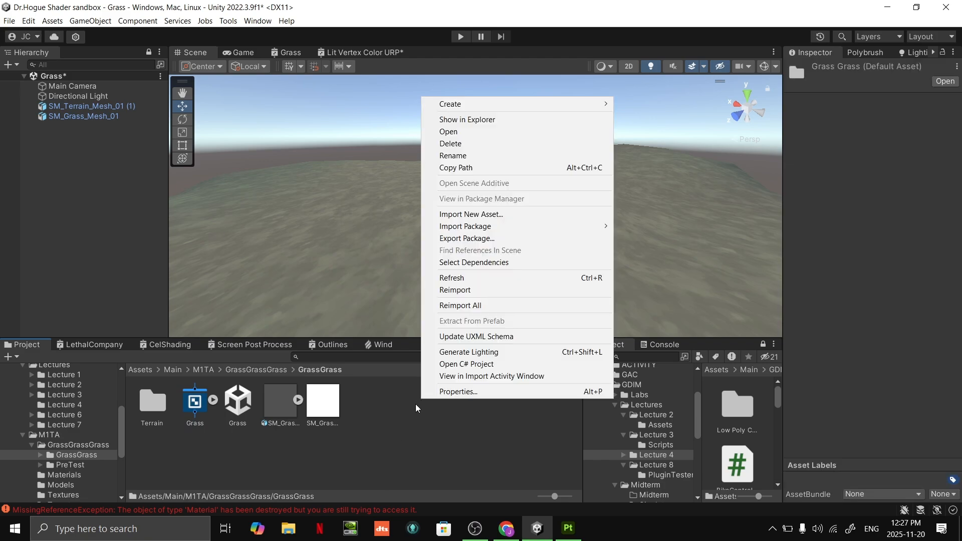
mouse_move(471, 103)
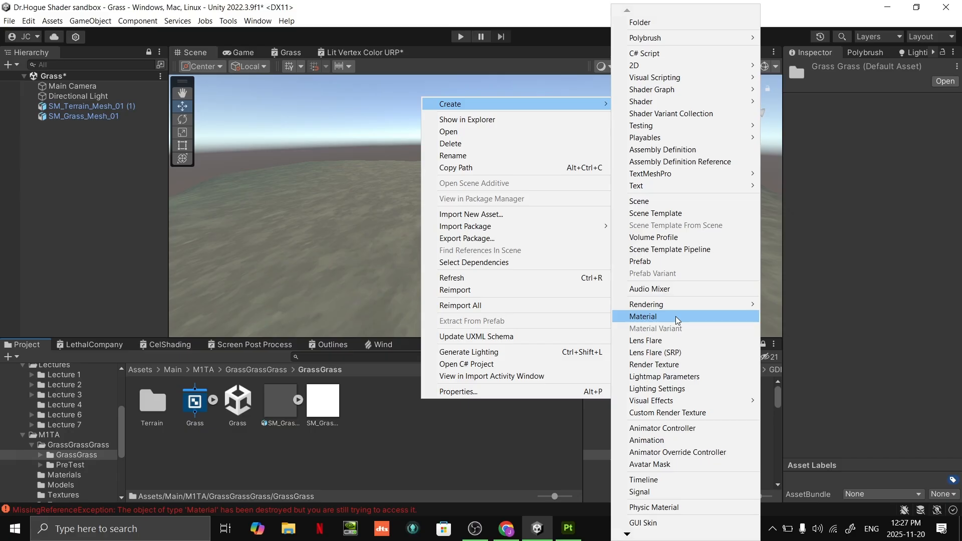
click(693, 315)
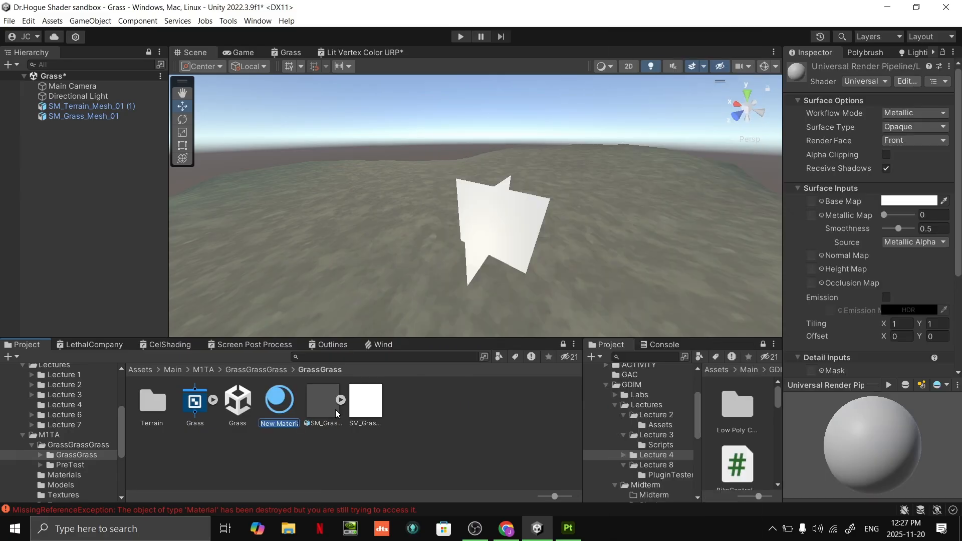
text(M_Grass)
text(_Mat)
text(erial_01)
key(Return)
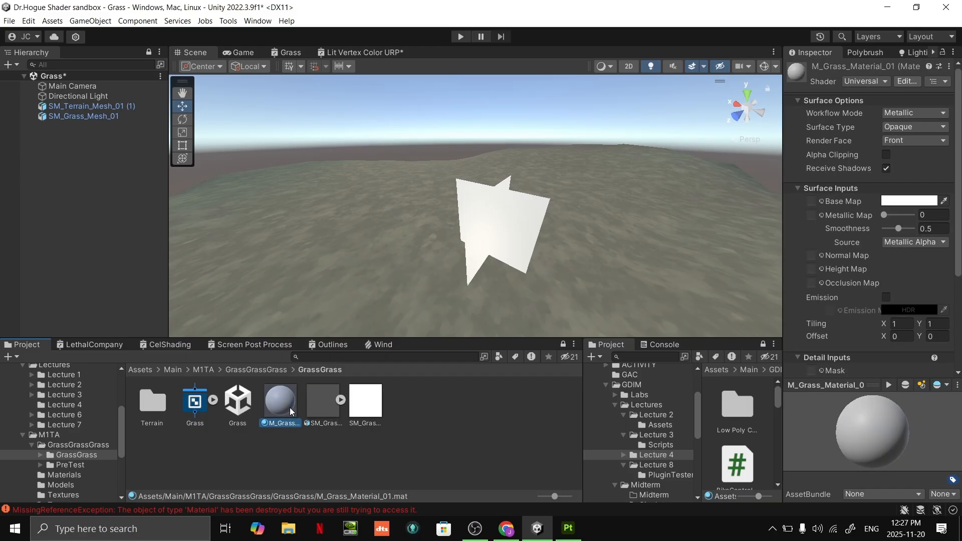
- Create a material directly from the Grass shader graph, keeping its default name
click(212, 400)
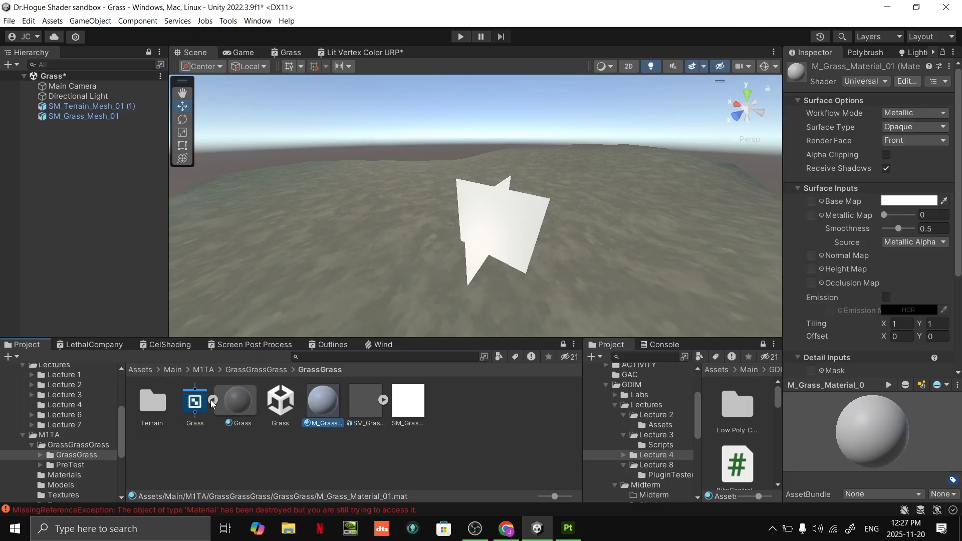
right_click(200, 401)
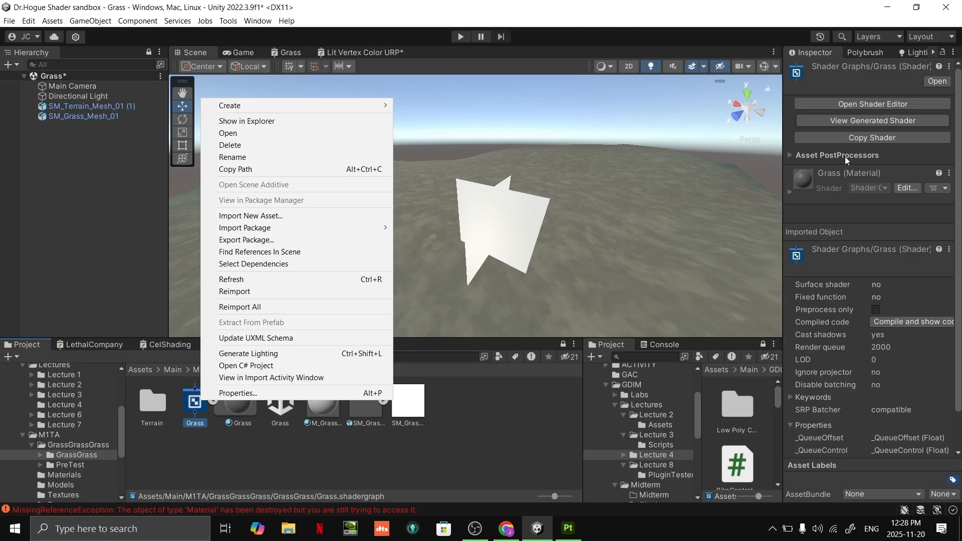
click(506, 464)
click(195, 401)
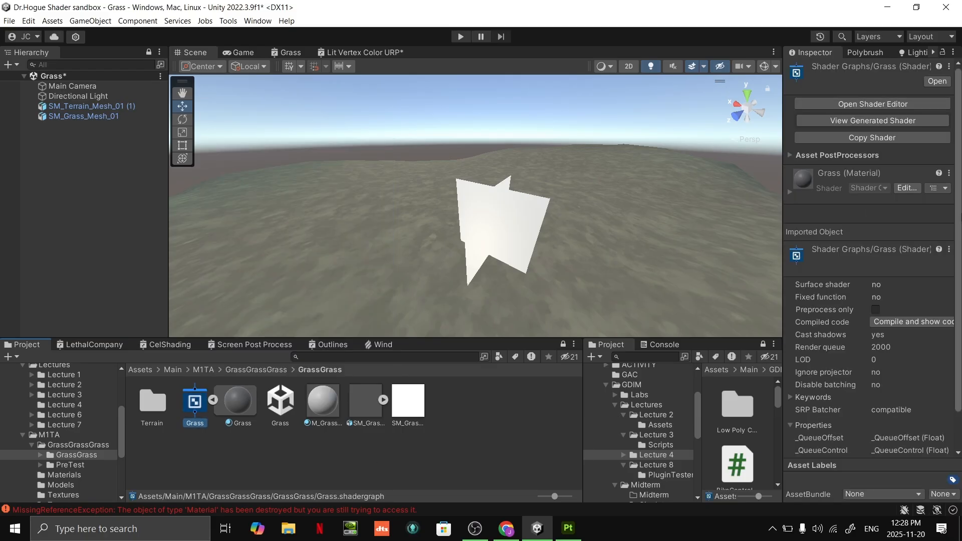
right_click(200, 402)
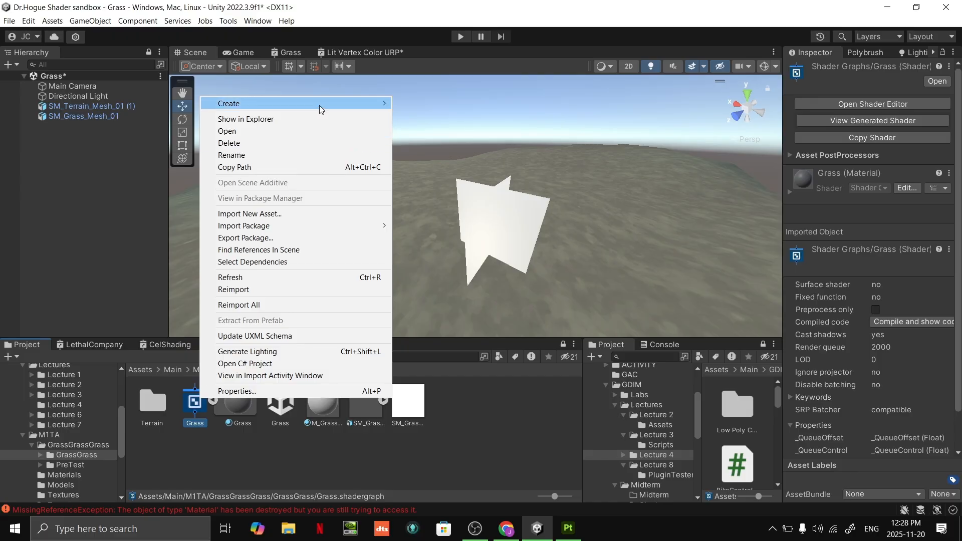
mouse_move(323, 102)
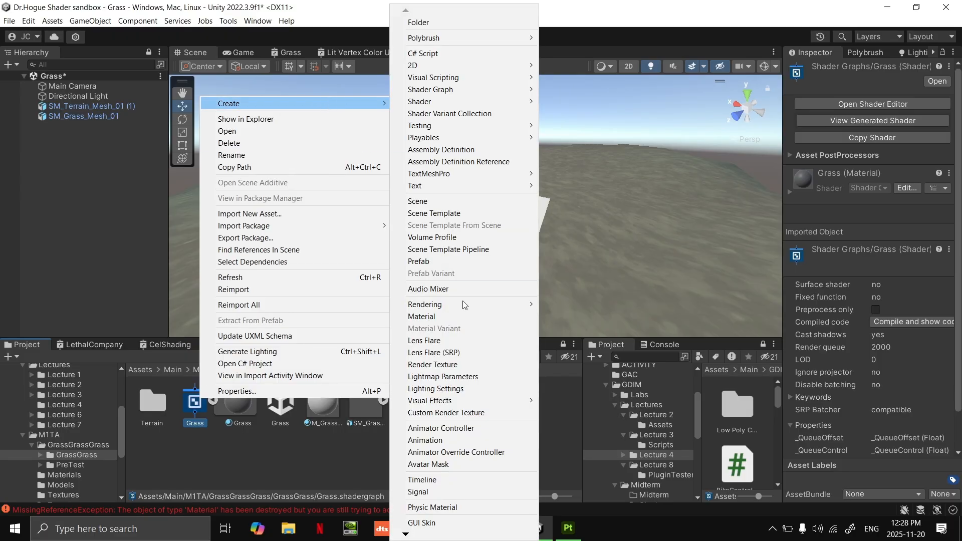
click(455, 316)
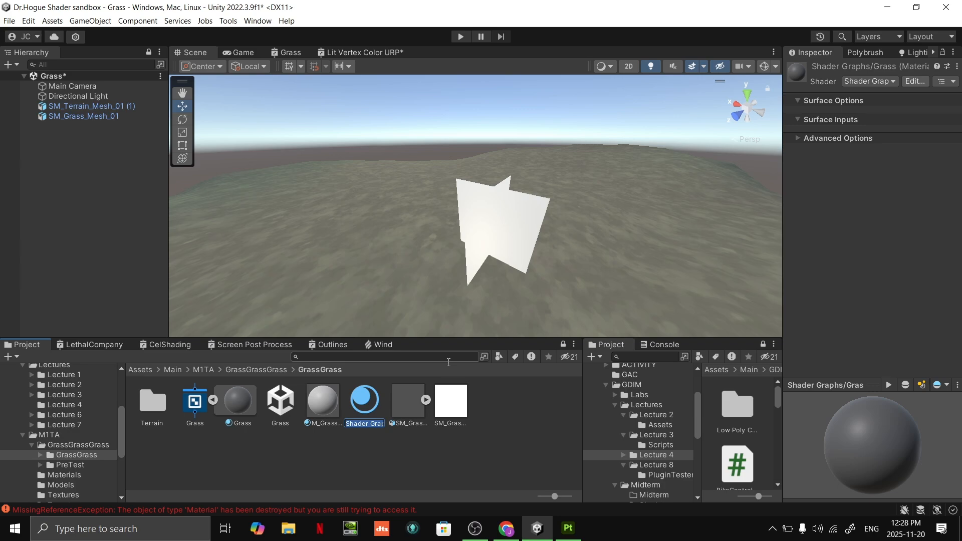
click(376, 416)
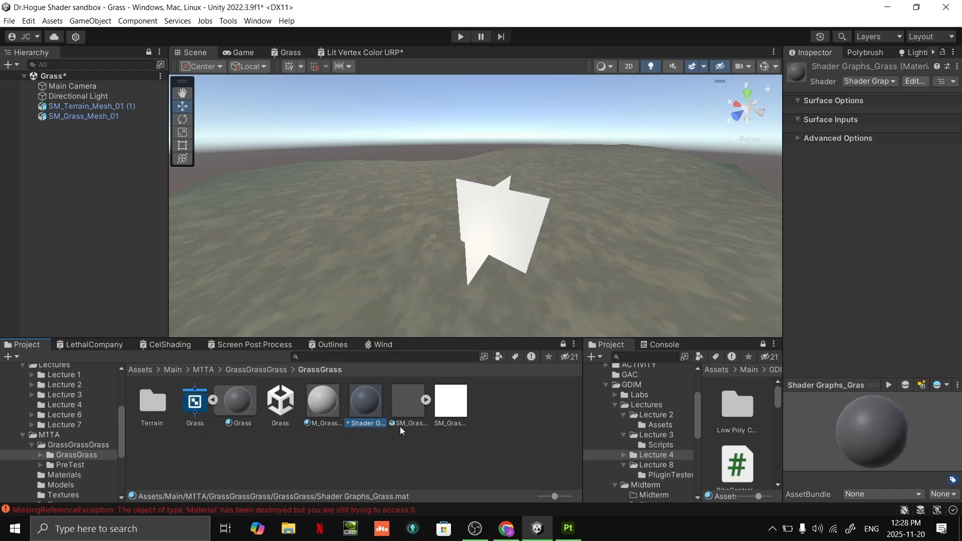
- Delete the Shader Graphs_Grass and M_Grass_Material_01 materials from the GrassGrass folder
key(Delete)
click(521, 289)
click(325, 403)
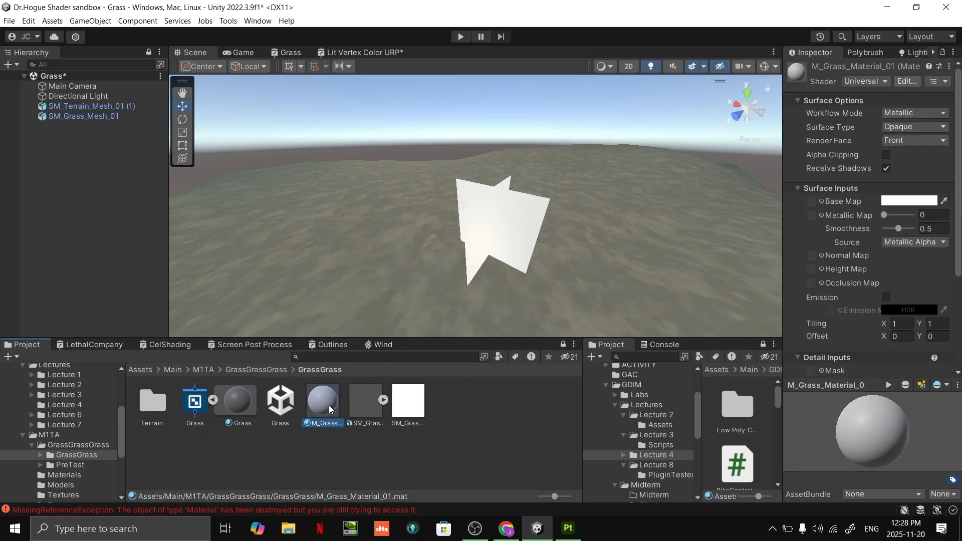
key(Delete)
click(551, 288)
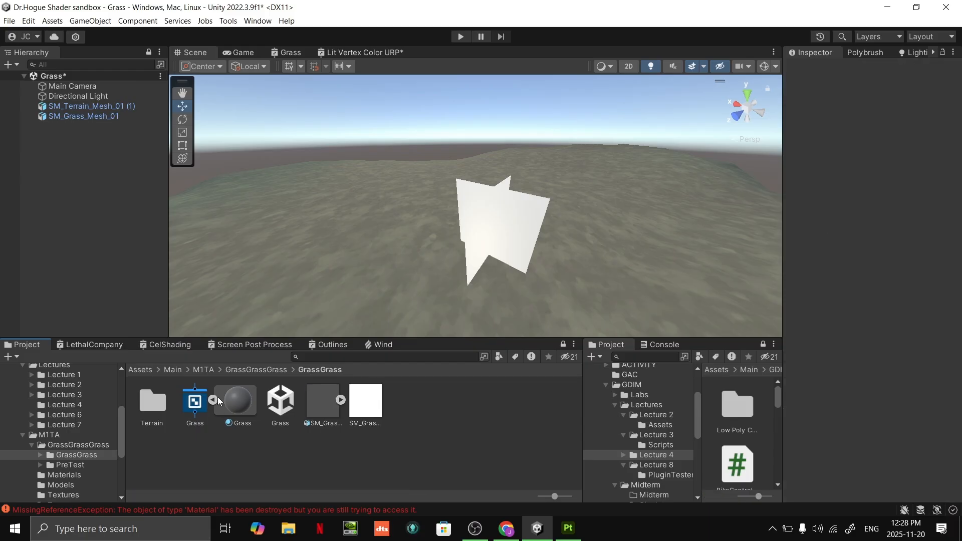
- Create a material from the Grass shader graph in the GrassGrass folder and name it M_Grass_Material_01
click(206, 427)
right_click(201, 406)
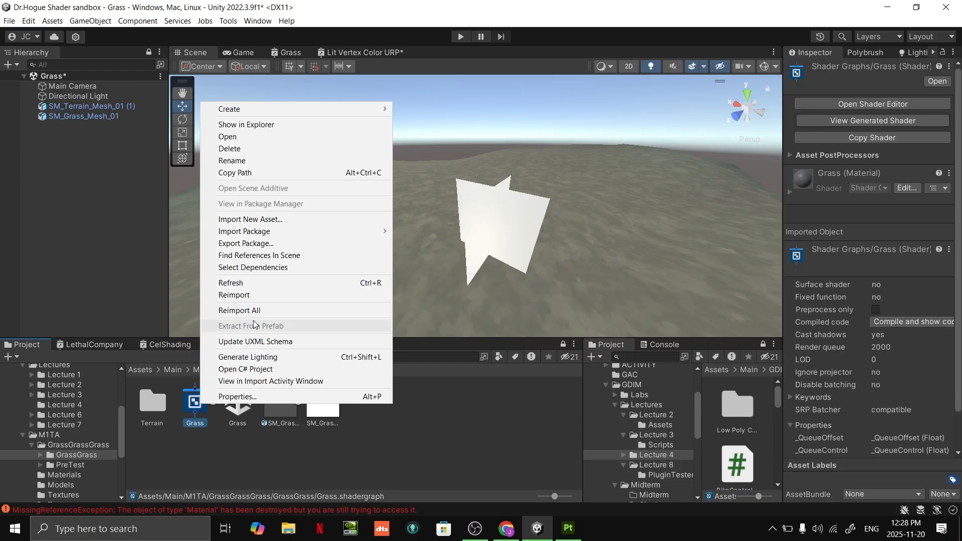
mouse_move(304, 110)
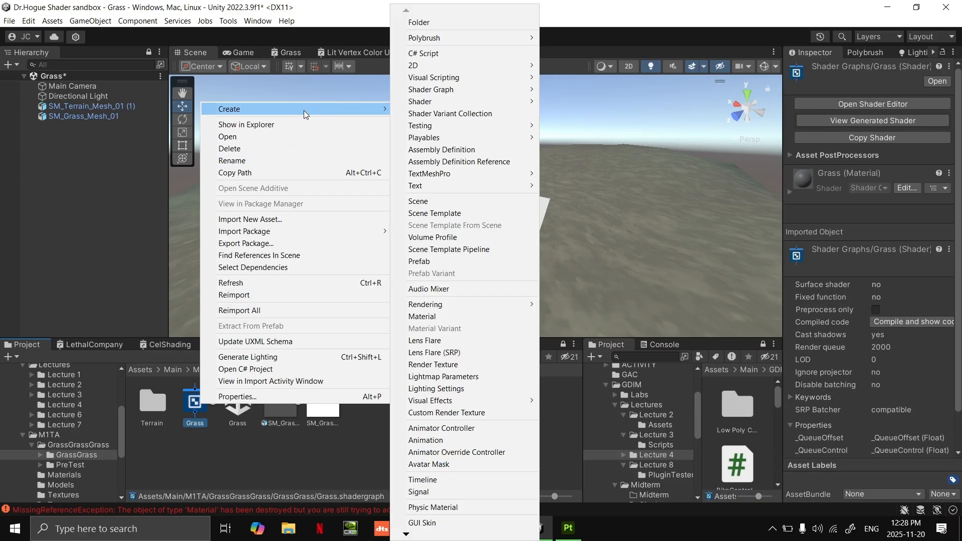
click(464, 317)
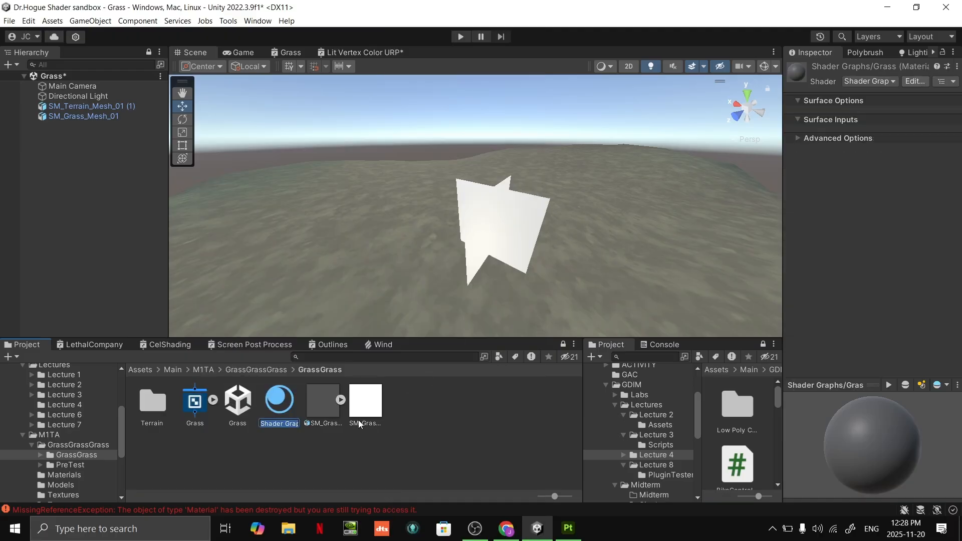
text(M_Gras)
text(s_Ma)
text(terial_01)
key(Return)
click(328, 470)
- Remap the SM_Grass_Mesh_01 model's material slot to M_Grass_Material_01 and apply the import settings
click(279, 408)
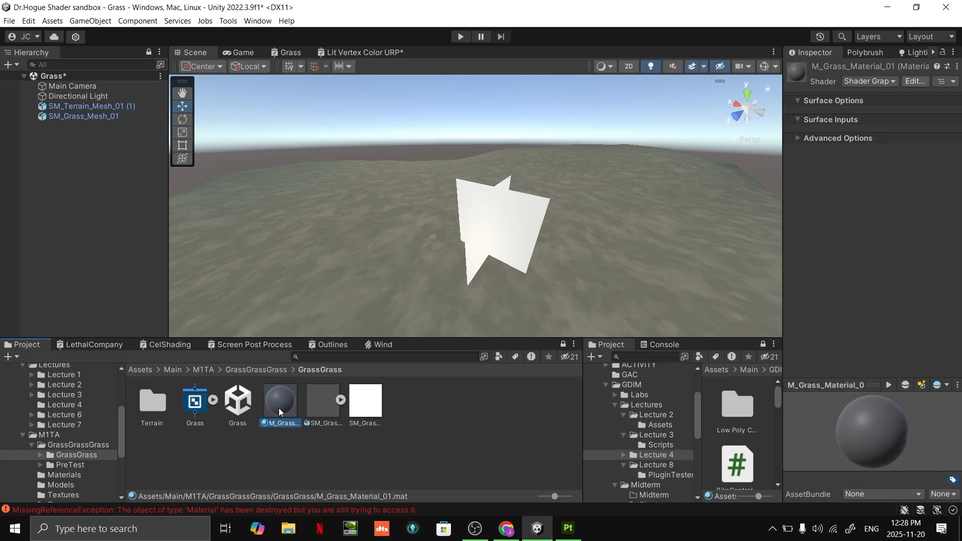
click(196, 403)
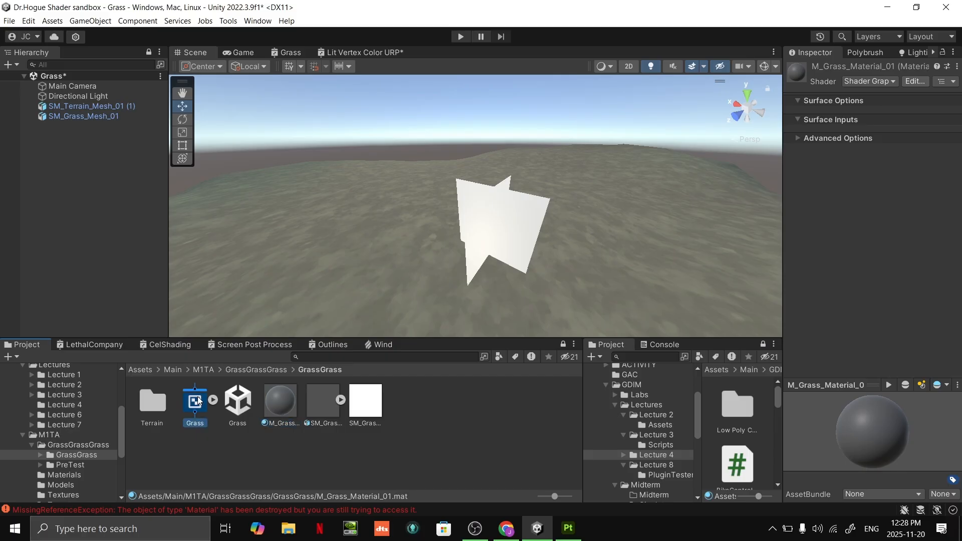
click(281, 412)
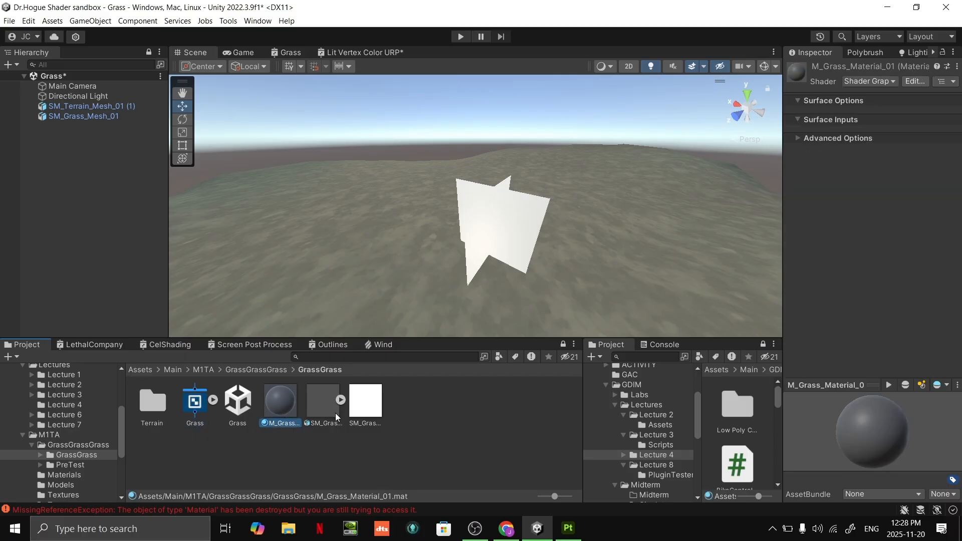
click(322, 410)
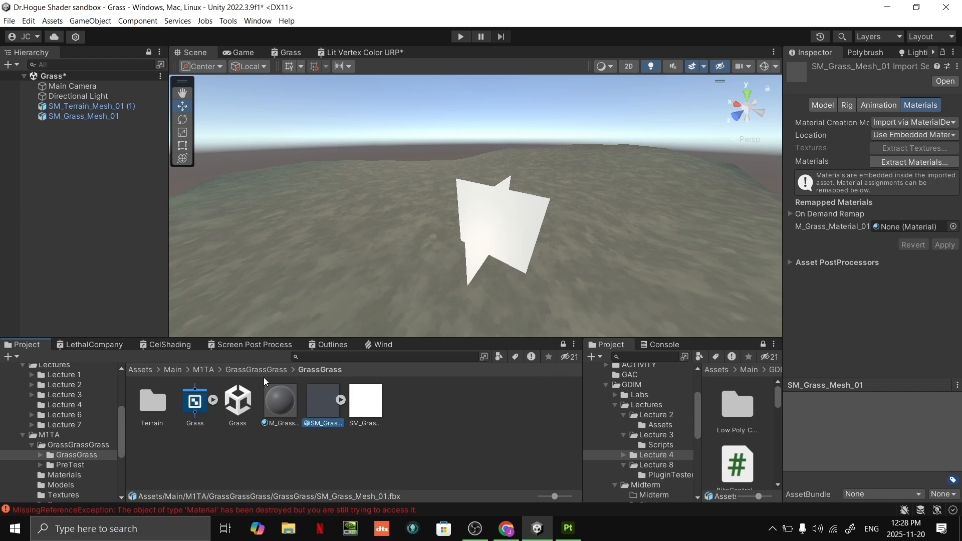
click(454, 423)
click(319, 410)
drag(278, 404, 919, 230)
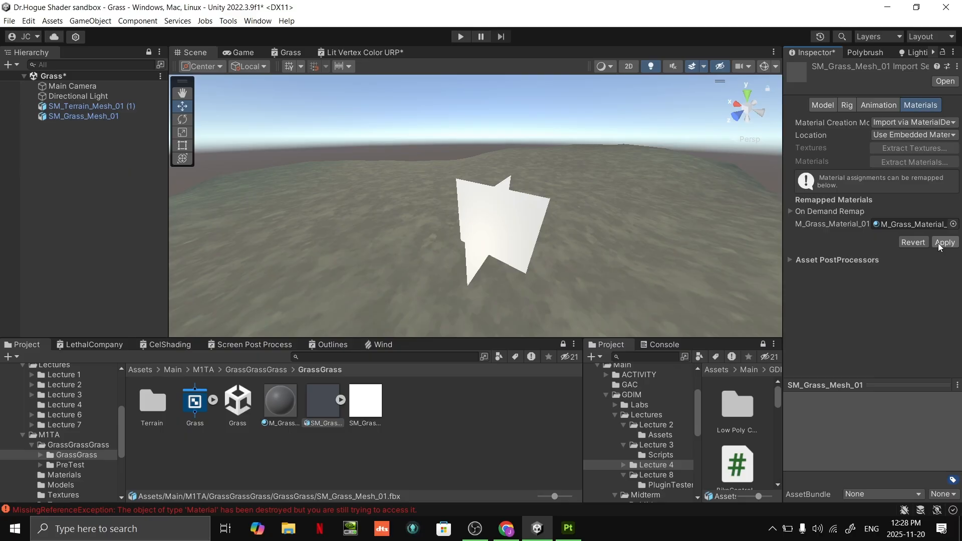
click(938, 242)
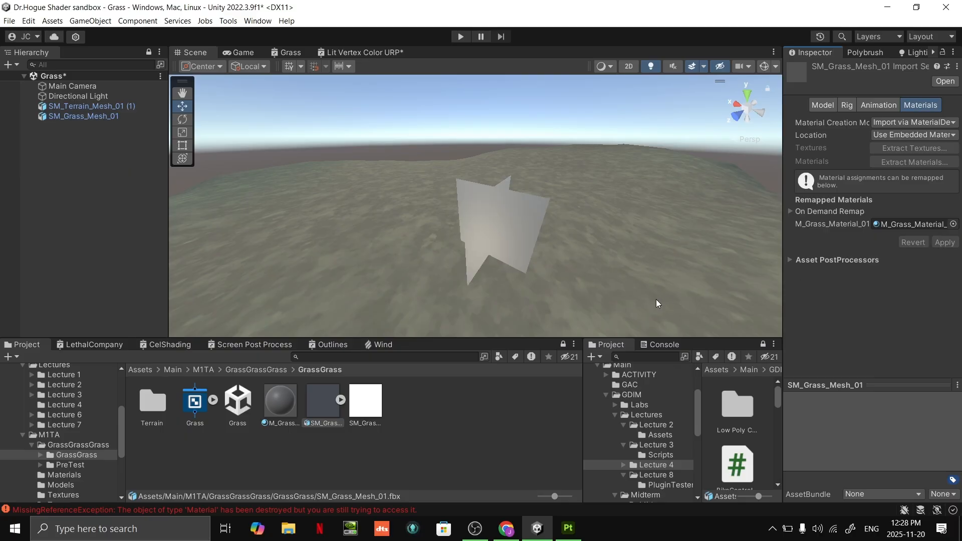
- Examine the grass mesh with its remapped material from several angles and distances in the scene
right_drag(603, 305, 664, 196)
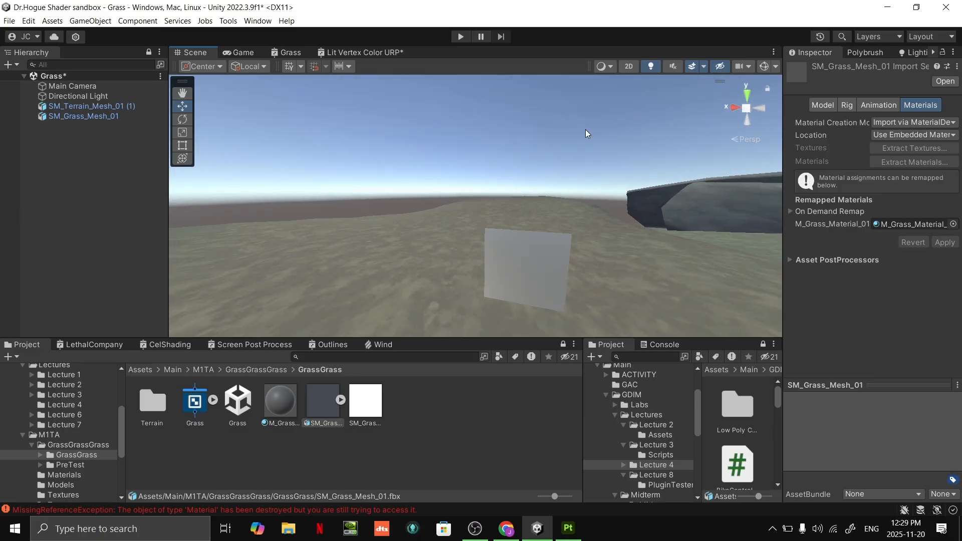
right_drag(576, 171, 532, 221)
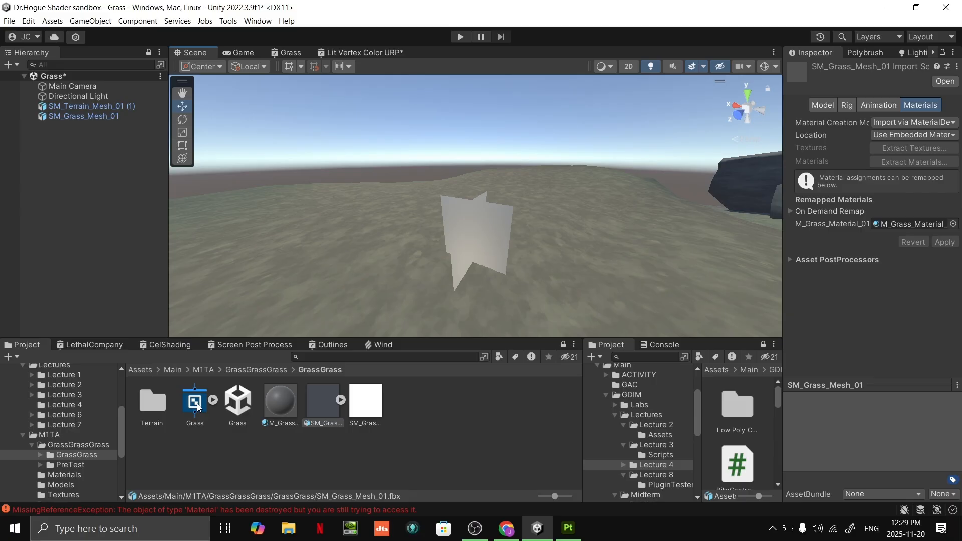
mouse_move(550, 303)
right_down()
mouse_move(554, 291)
mouse_move(543, 284)
mouse_move(521, 301)
mouse_move(537, 294)
mouse_move(481, 292)
mouse_move(541, 297)
right_up()
key(s)
key(w)
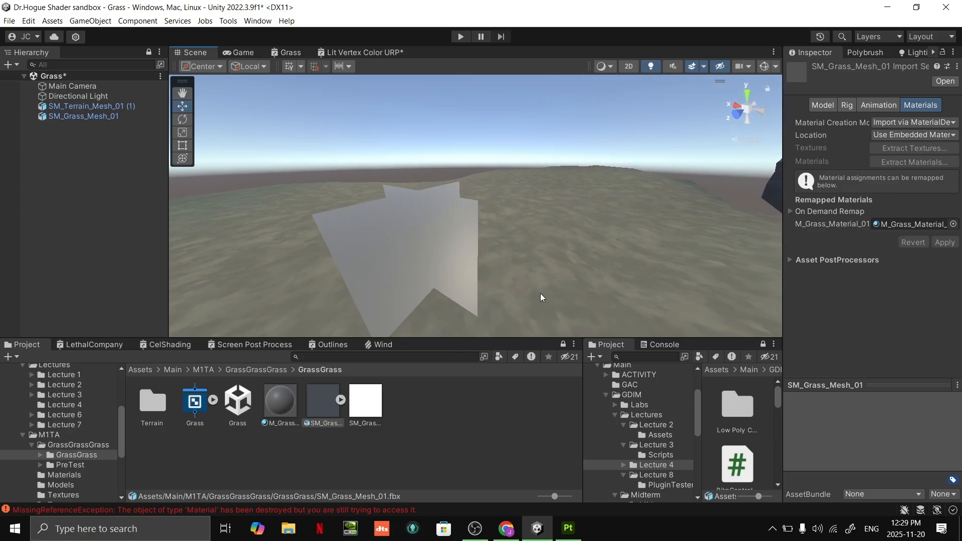
right_drag(501, 254, 465, 242)
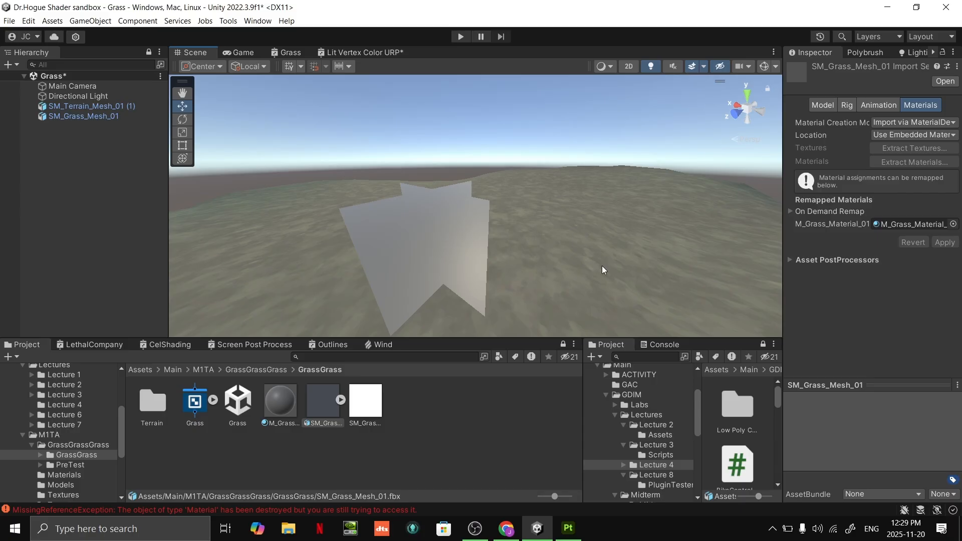
key(super)
text(ble)
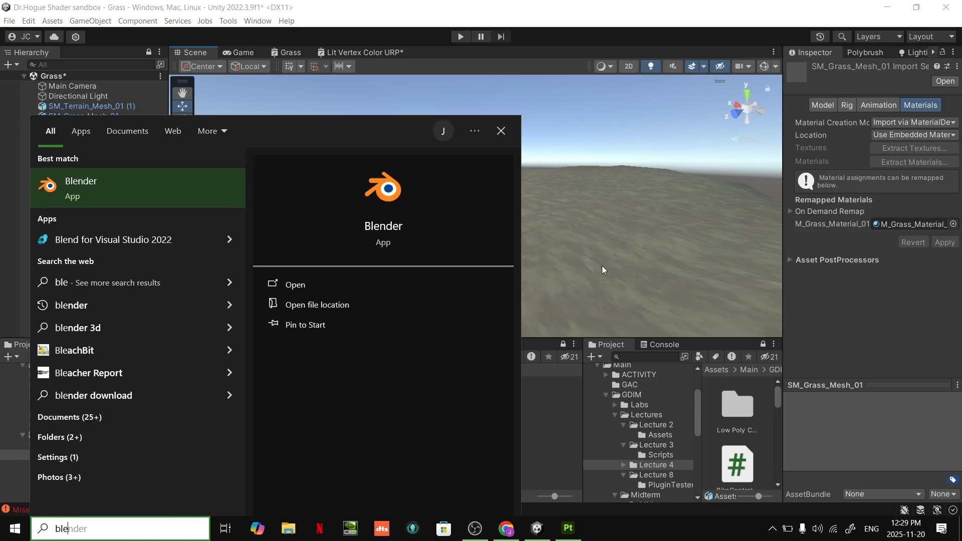
key(Escape)
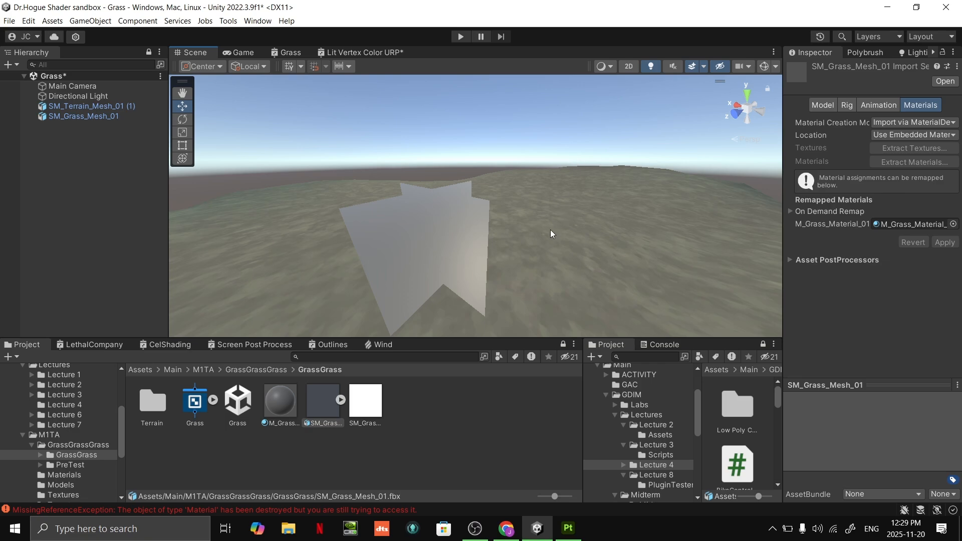
- Open the Grass shader graph from the GrassGrass folder for editing
right_drag(579, 243, 615, 273)
key(a)
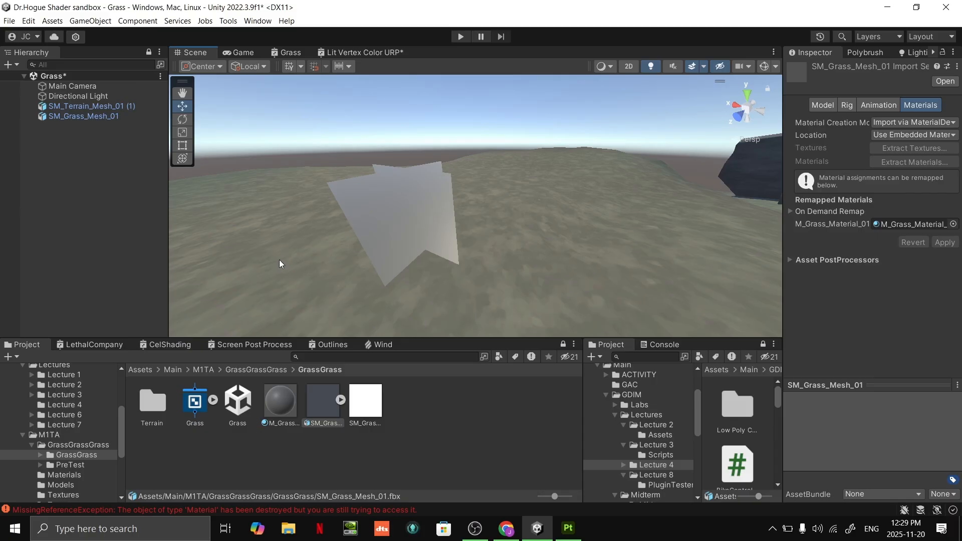
double_click(196, 403)
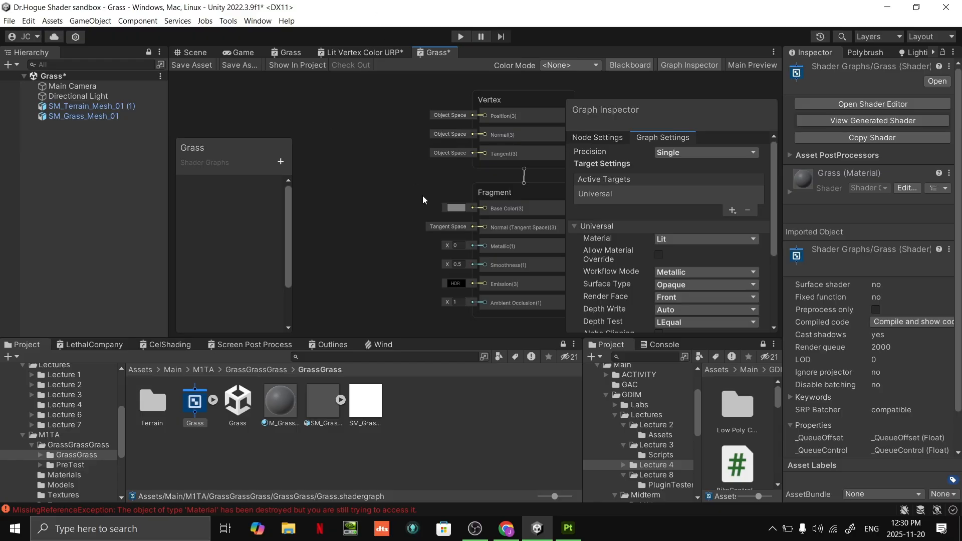
scroll(408, 191, down, 3)
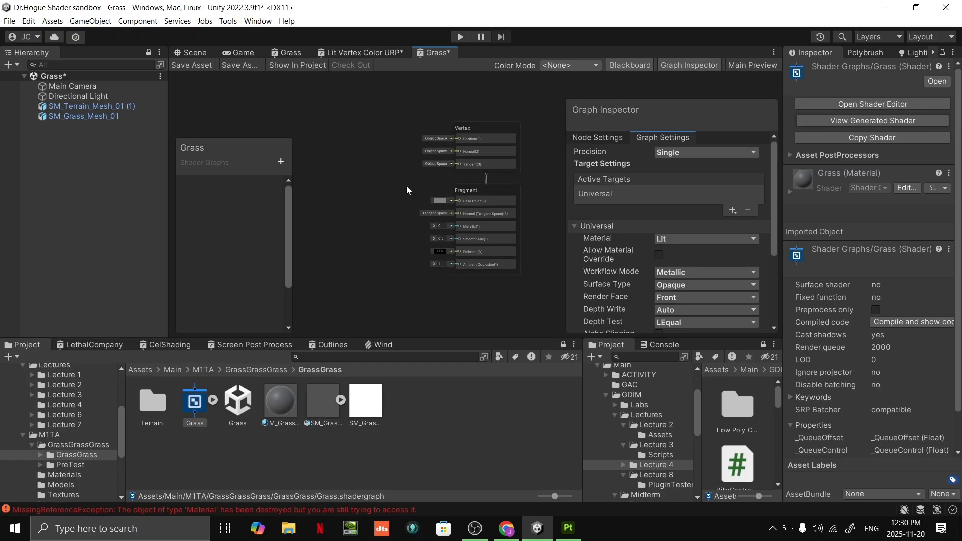
scroll(407, 213, down, 4)
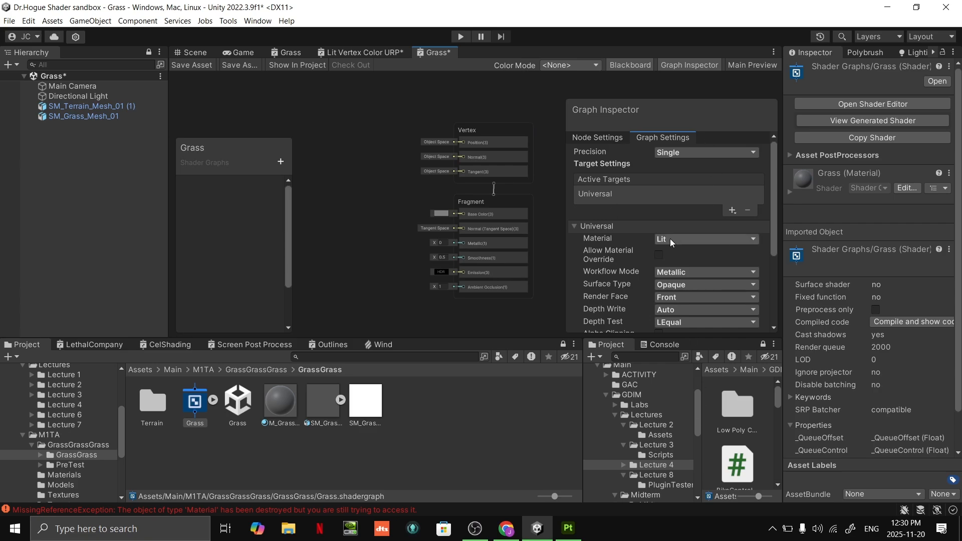
- Create a standard material in the GrassGrass folder, keeping its default name
click(195, 52)
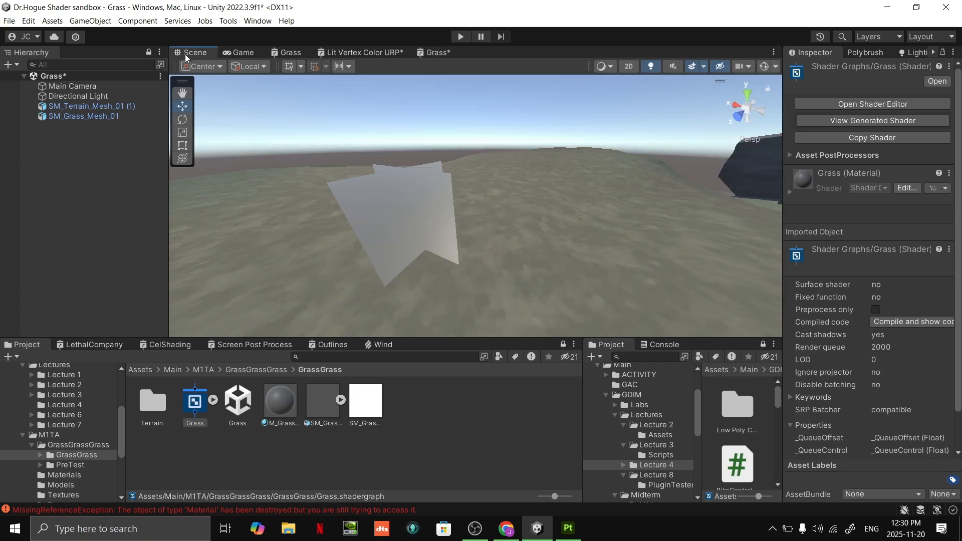
right_click(416, 401)
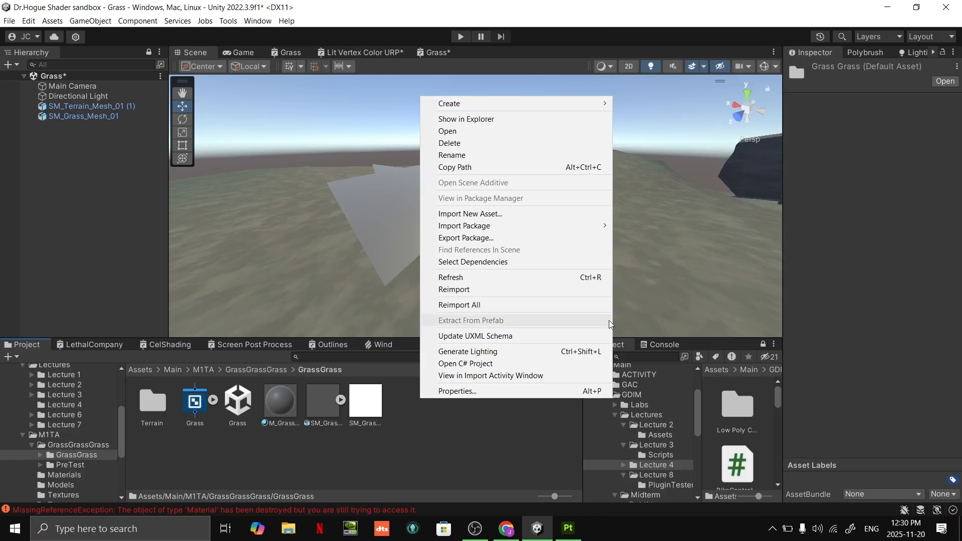
mouse_move(528, 104)
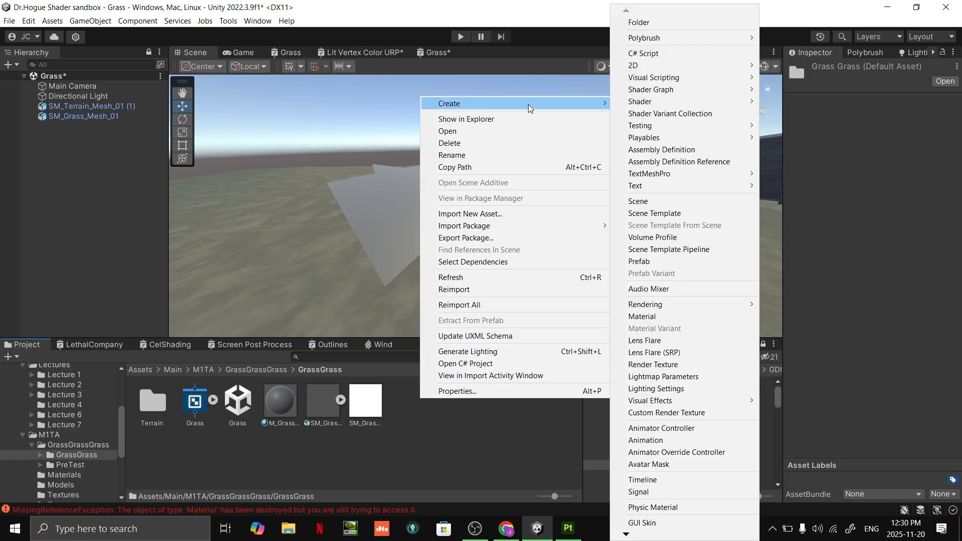
click(665, 316)
key(Return)
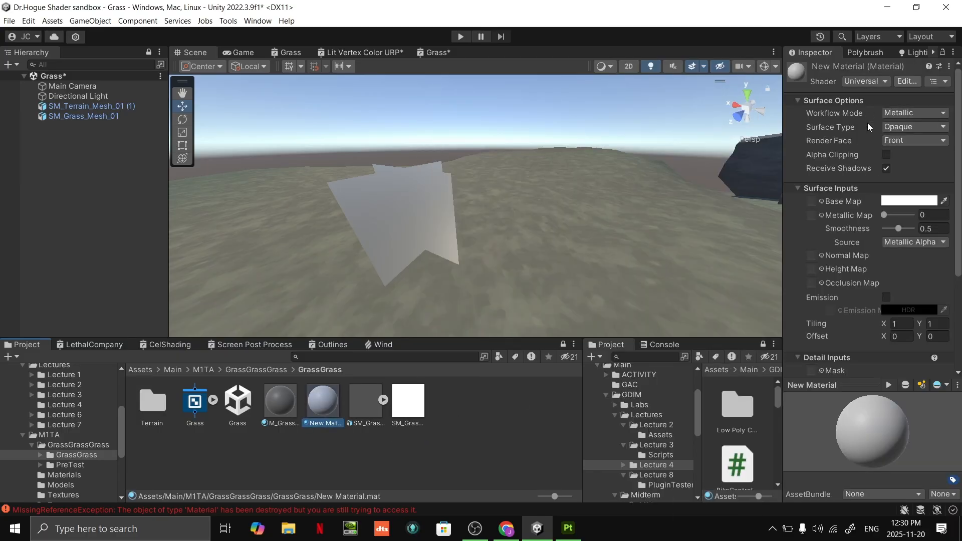
key(alt+Tab)
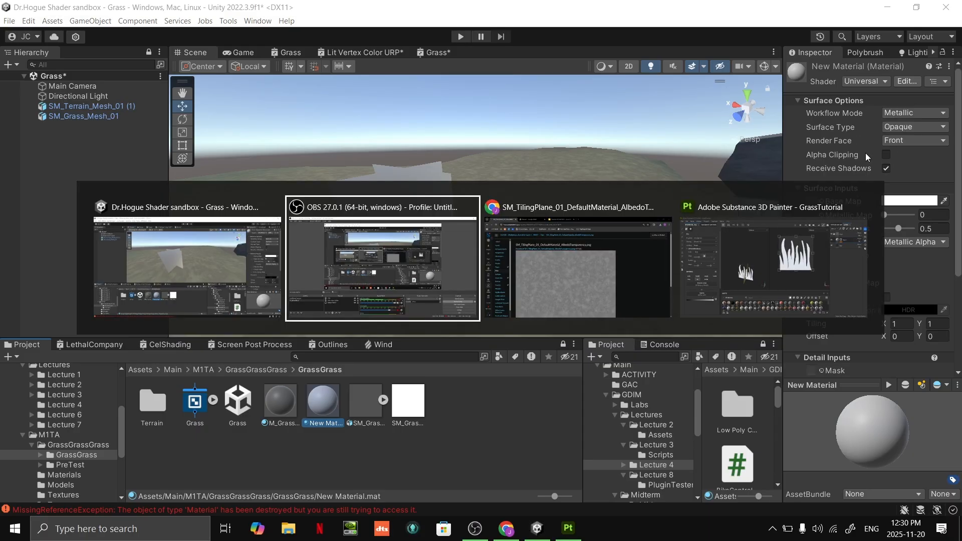
key(alt+shift+Tab)
- Examine the Vertex and Fragment blocks and the graph settings of the Grass shader graph
click(438, 52)
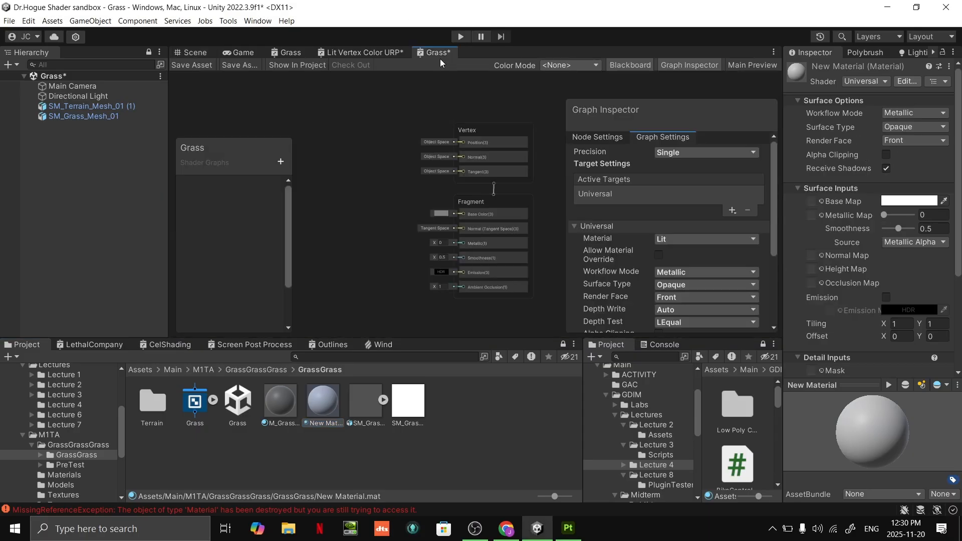
scroll(466, 318, down, 1)
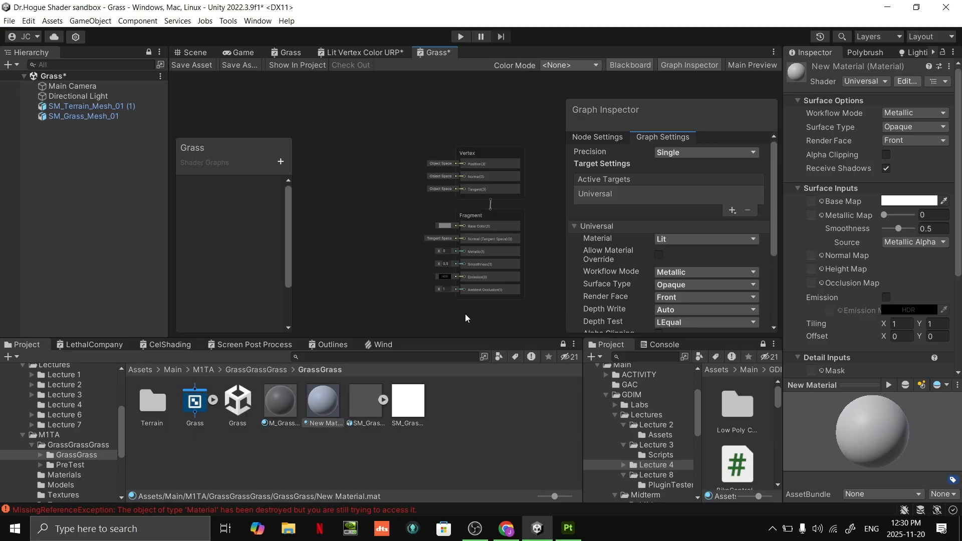
scroll(467, 315, down, 1)
middle_drag(476, 315, 482, 297)
scroll(516, 294, up, 1)
middle_drag(529, 278, 531, 311)
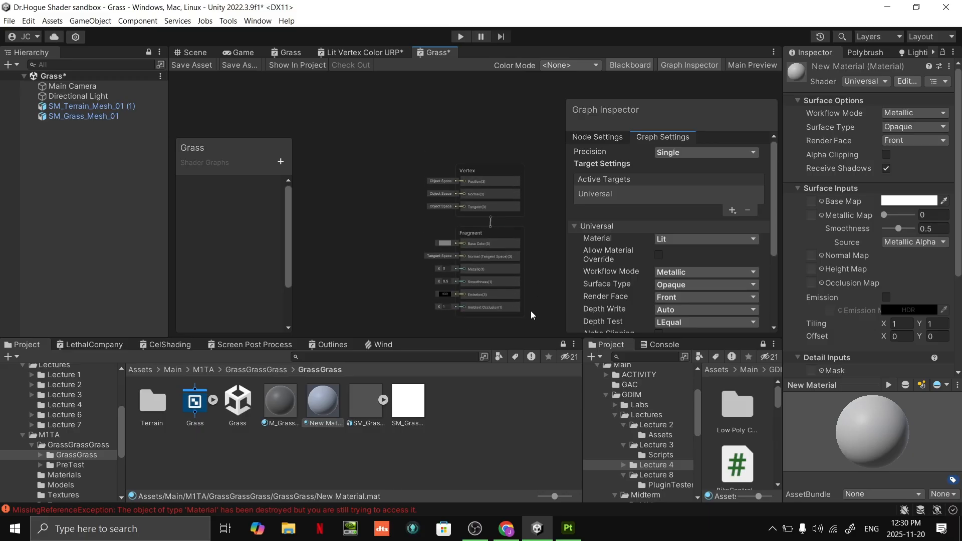
scroll(532, 315, up, 1)
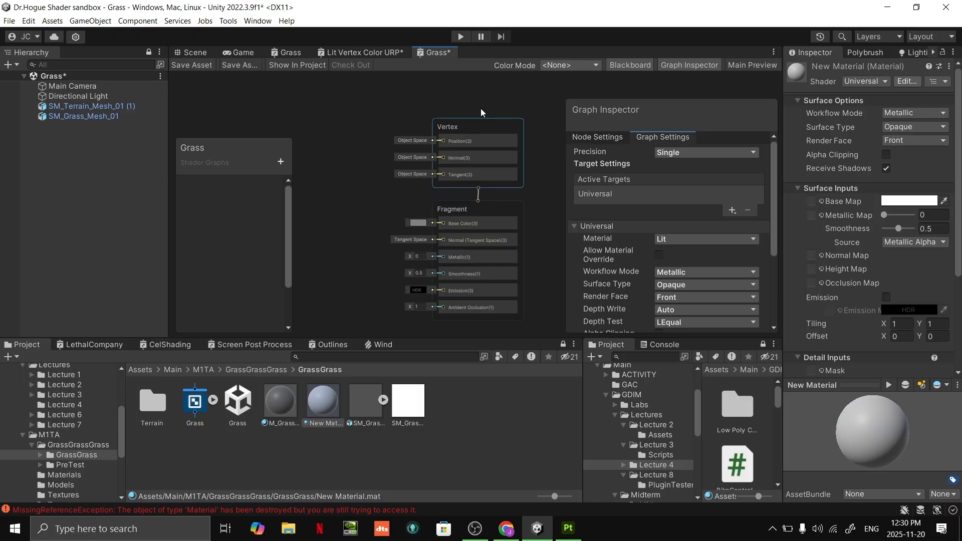
click(485, 211)
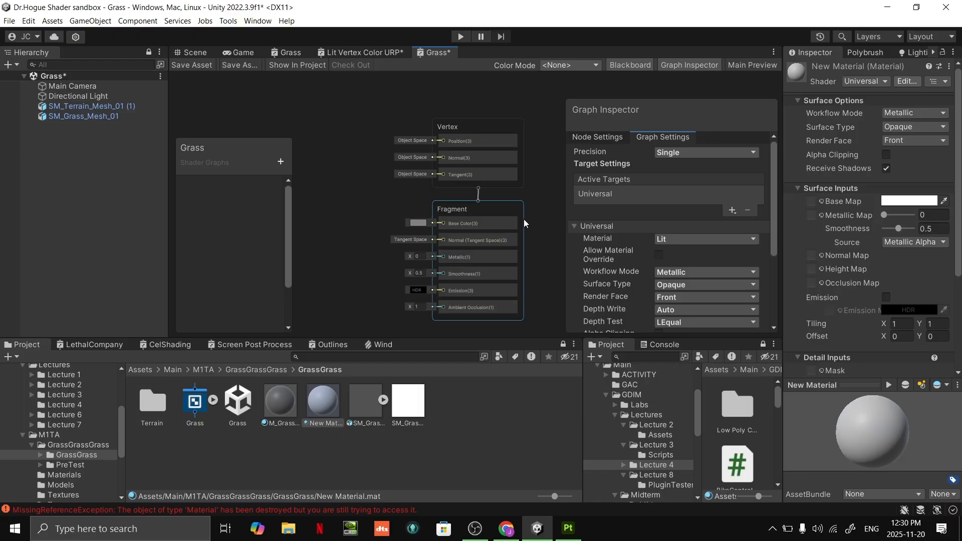
scroll(335, 259, up, 2)
scroll(341, 246, down, 3)
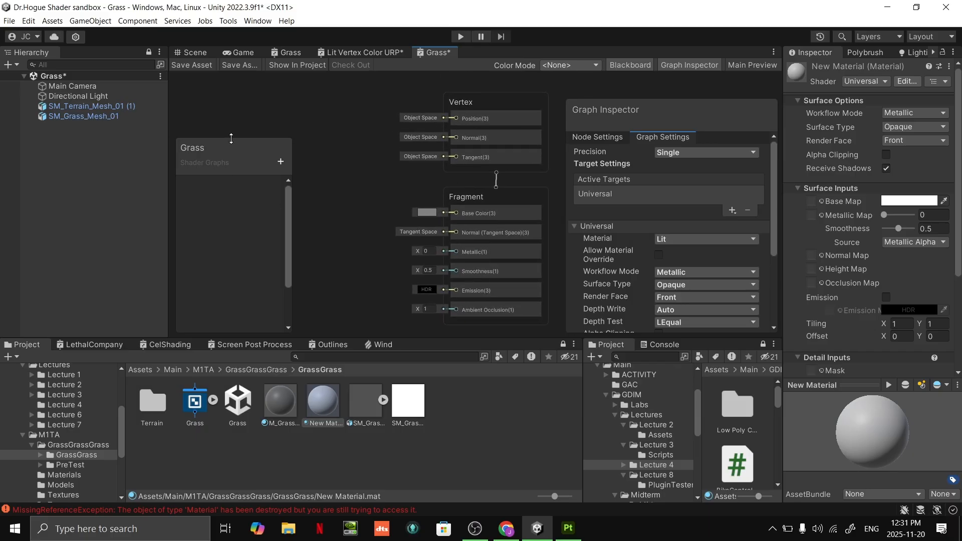
drag(221, 138, 236, 166)
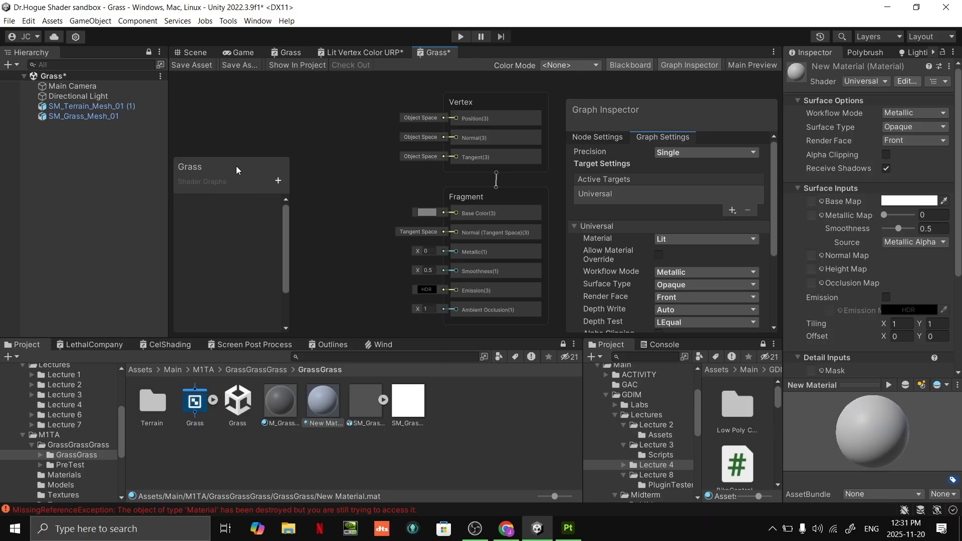
- Delete the New Material asset from the GrassGrass folder
click(327, 416)
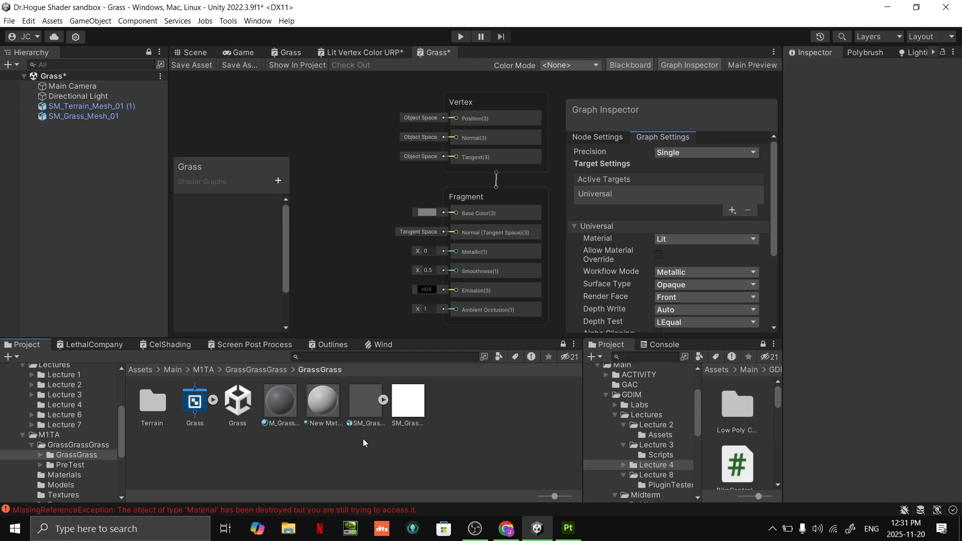
key(Delete)
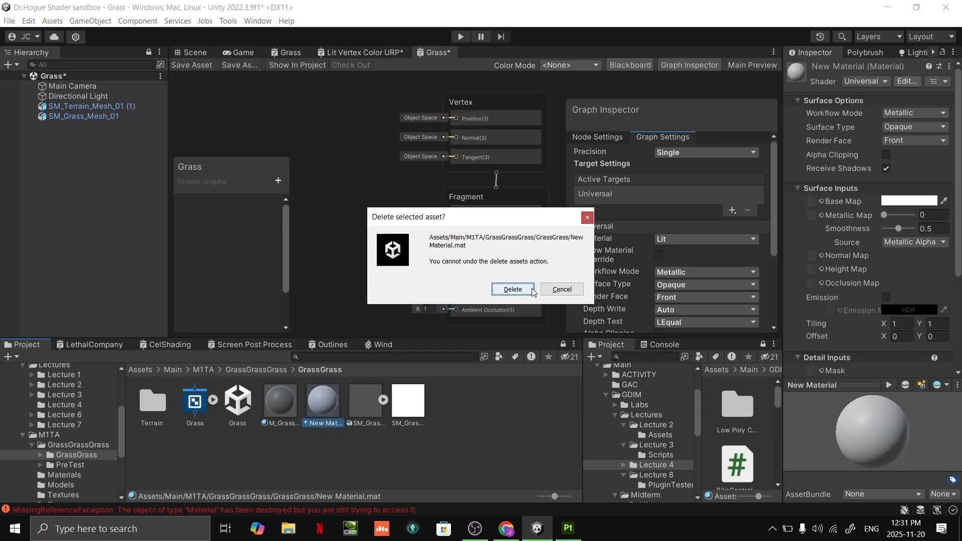
click(515, 290)
scroll(383, 281, down, 3)
mouse_move(383, 282)
middle_down()
mouse_move(405, 236)
mouse_move(394, 270)
middle_up()
scroll(405, 236, up, 1)
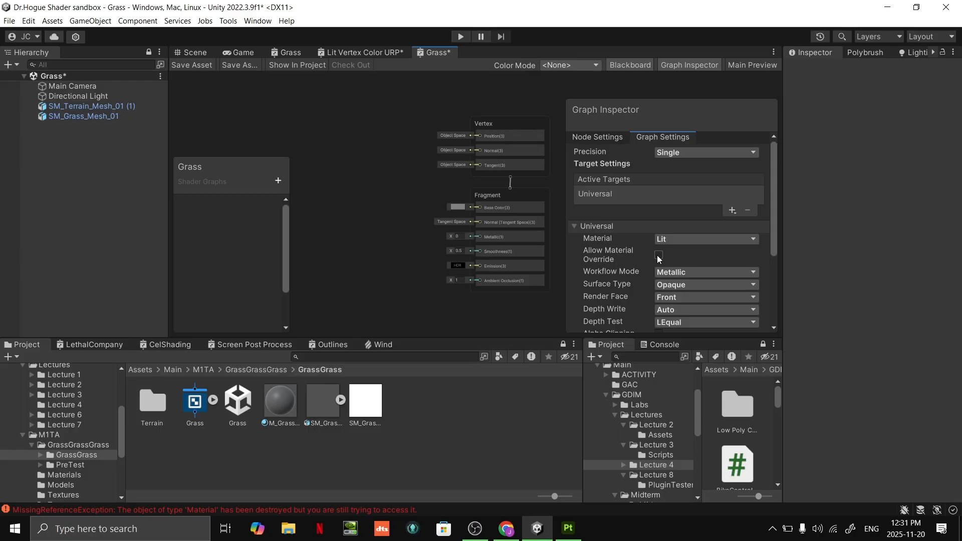
middle_drag(408, 212, 393, 182)
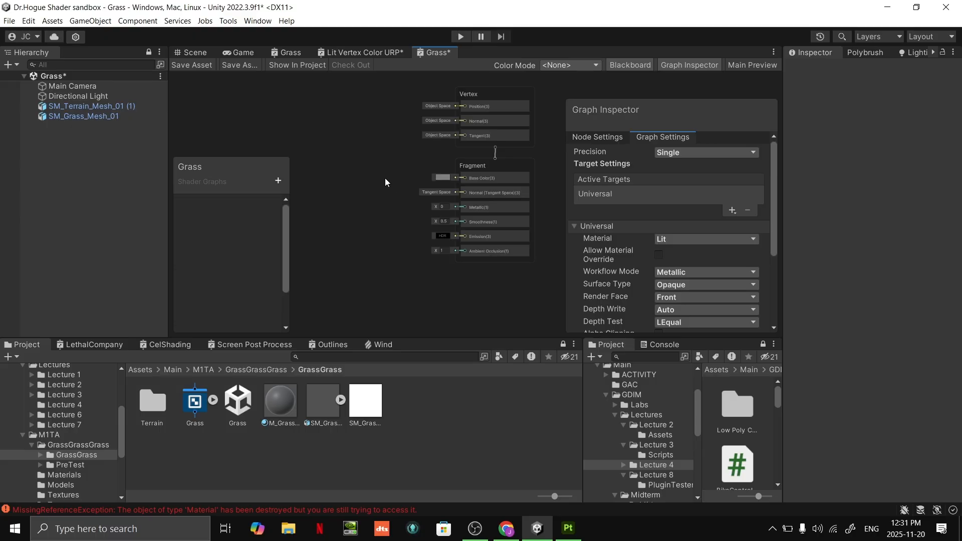
- Save the pending changes to the Lit Vertex Color URP shader graph
middle_drag(383, 170, 382, 176)
key(space)
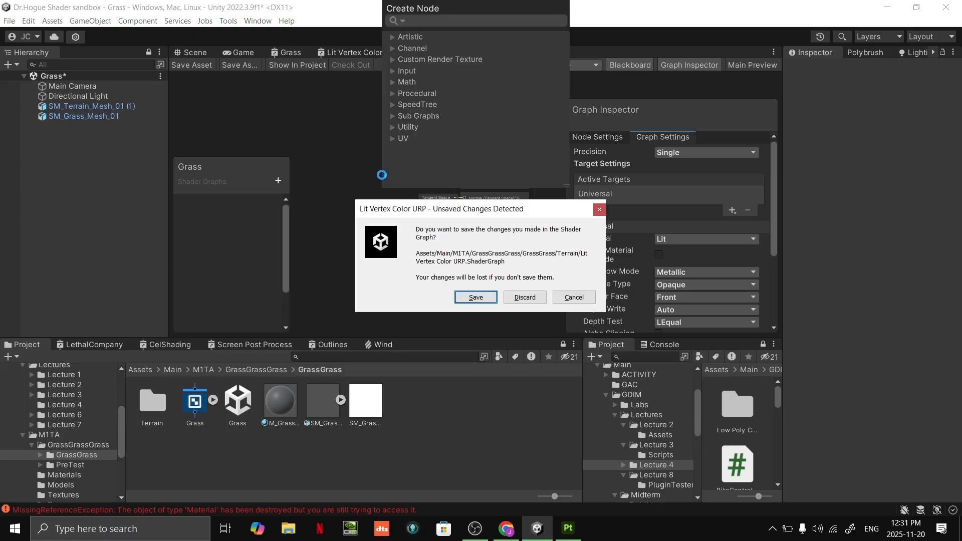
click(474, 300)
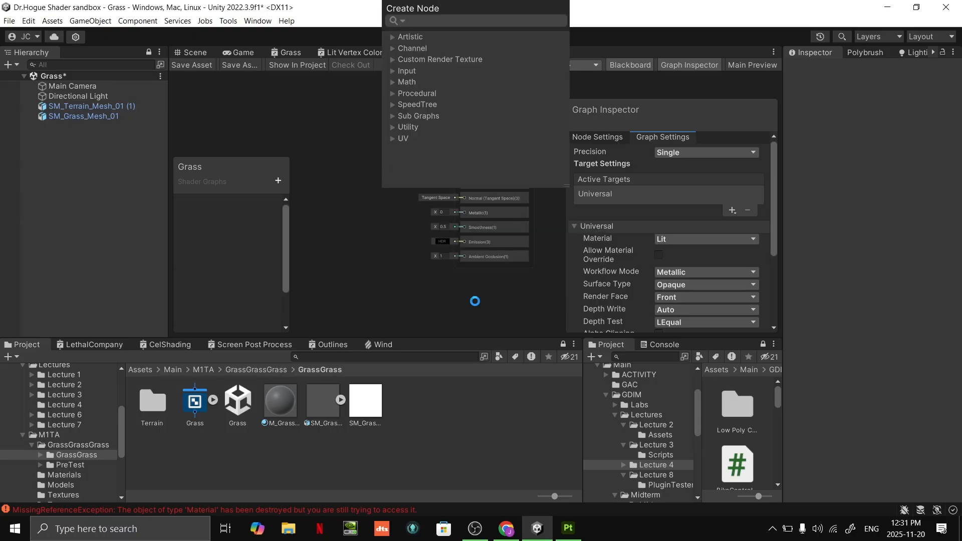
middle_drag(430, 266, 563, 312)
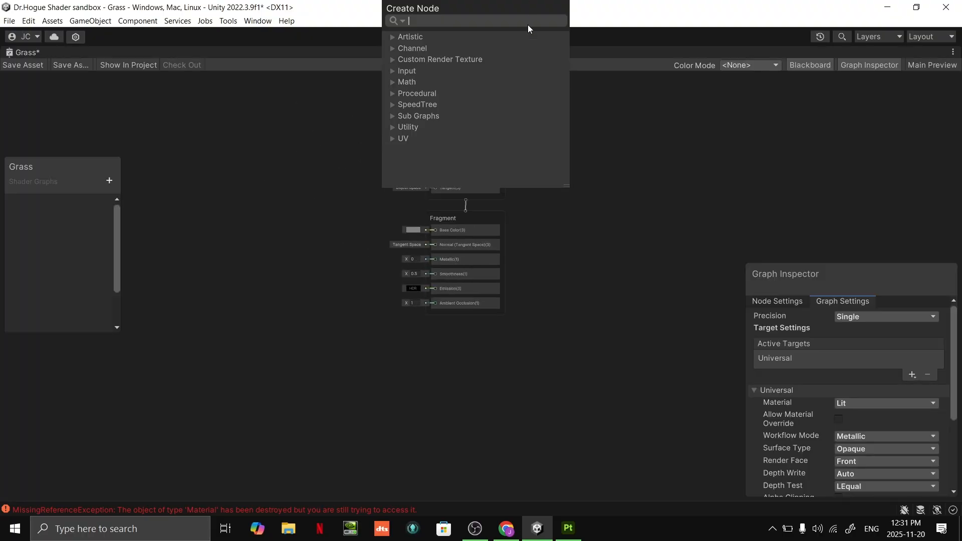
drag(489, 11, 565, 77)
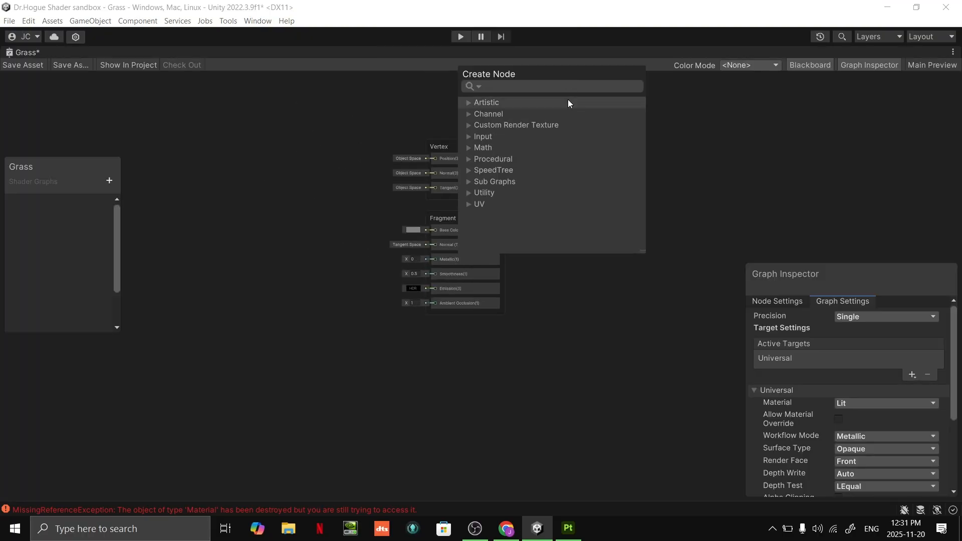
click(473, 113)
click(497, 125)
drag(410, 210, 247, 228)
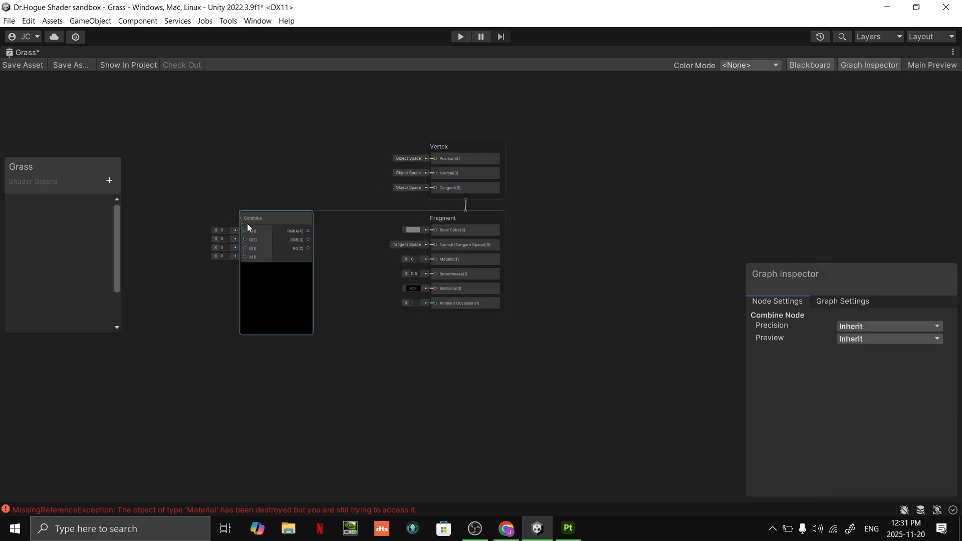
key(Delete)
- Save the pending changes to the Grass shader graph and return to the Scene view
middle_drag(244, 224, 399, 242)
key(shift+space)
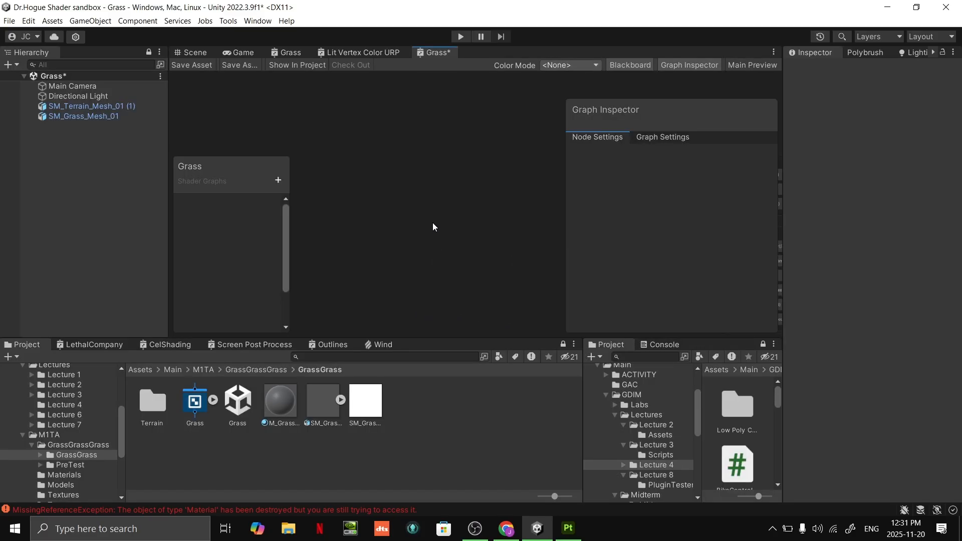
key(shift+space)
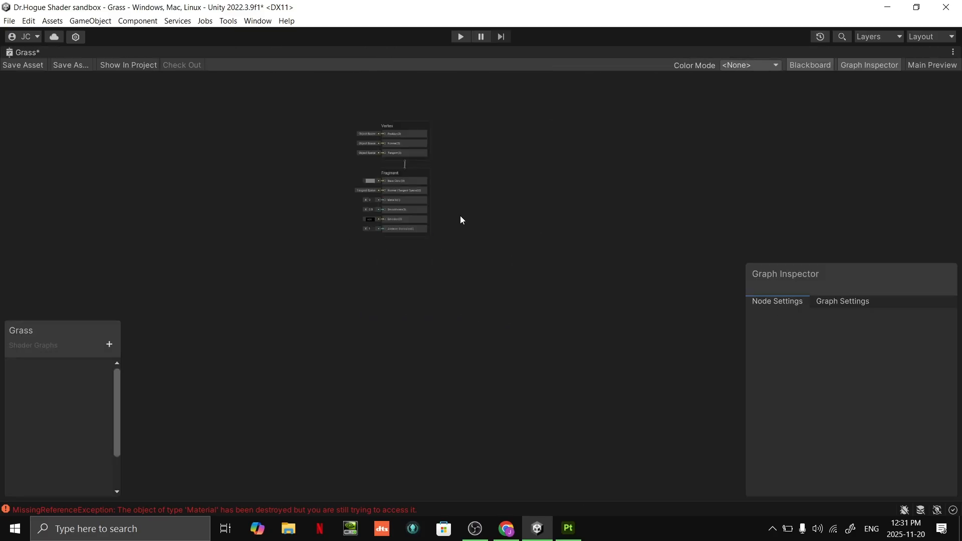
key(shift+space)
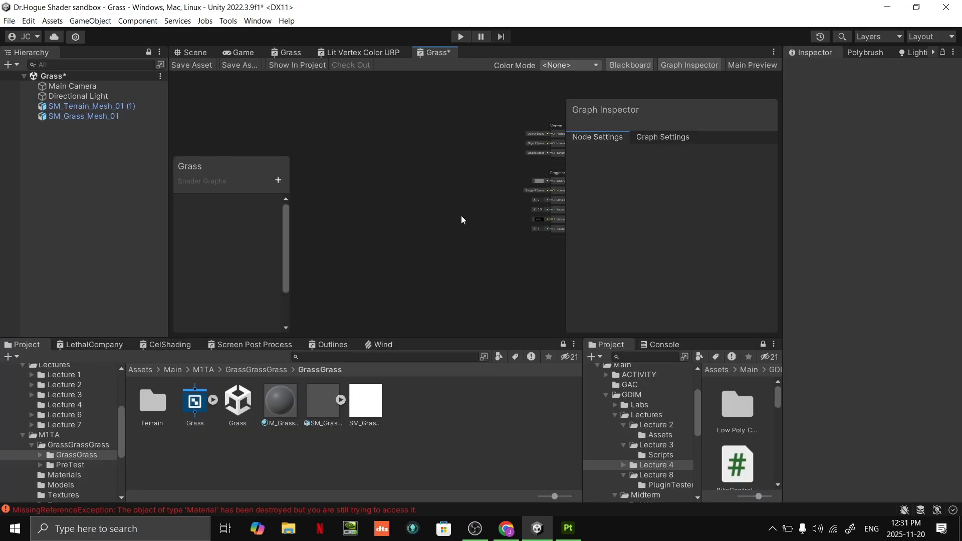
click(195, 52)
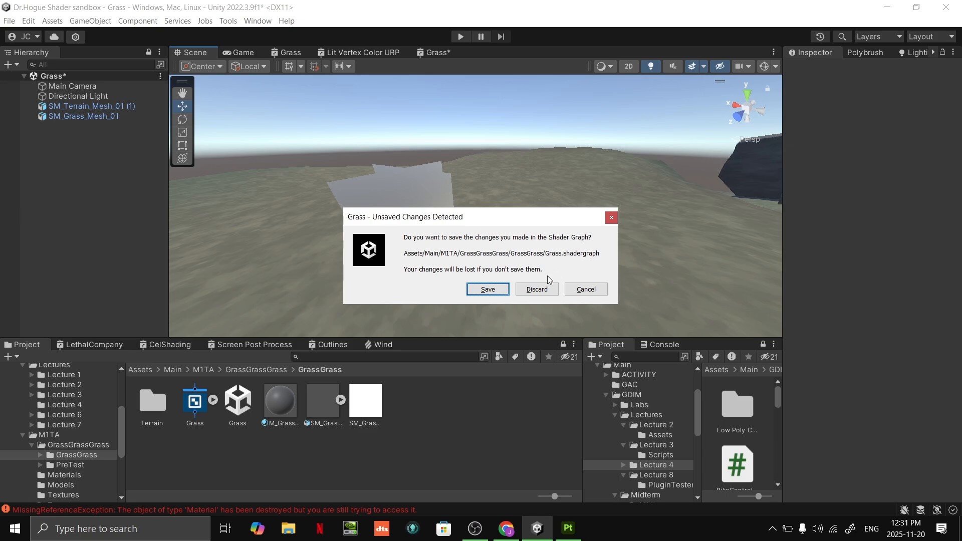
click(502, 284)
key(shift+space)
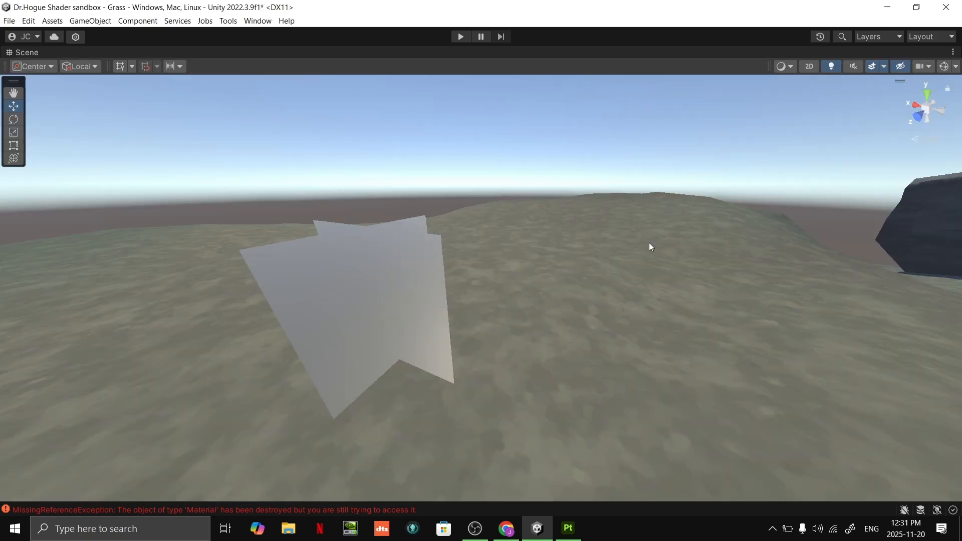
right_drag(648, 242, 581, 269)
key(shift+space)
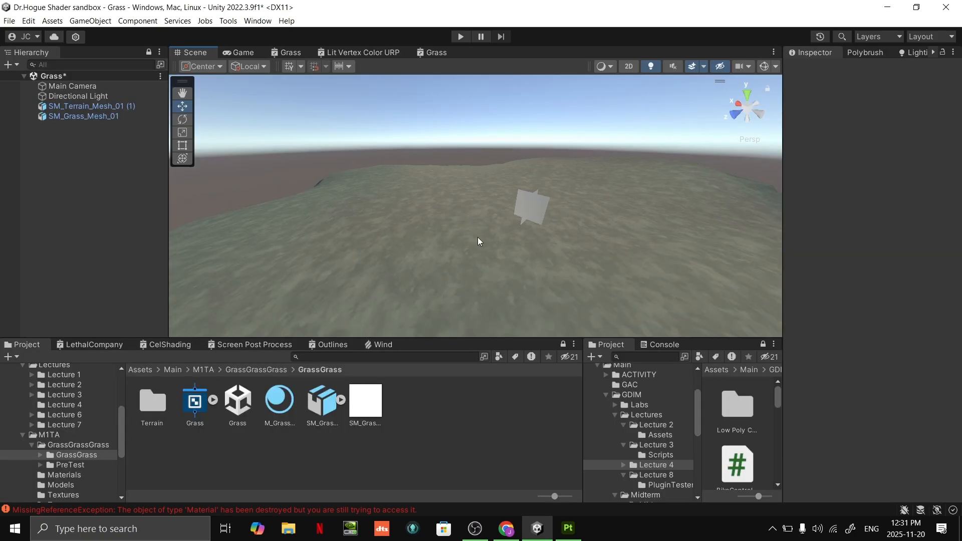
right_drag(549, 228, 666, 209)
key(shift+space)
key(shift+space)
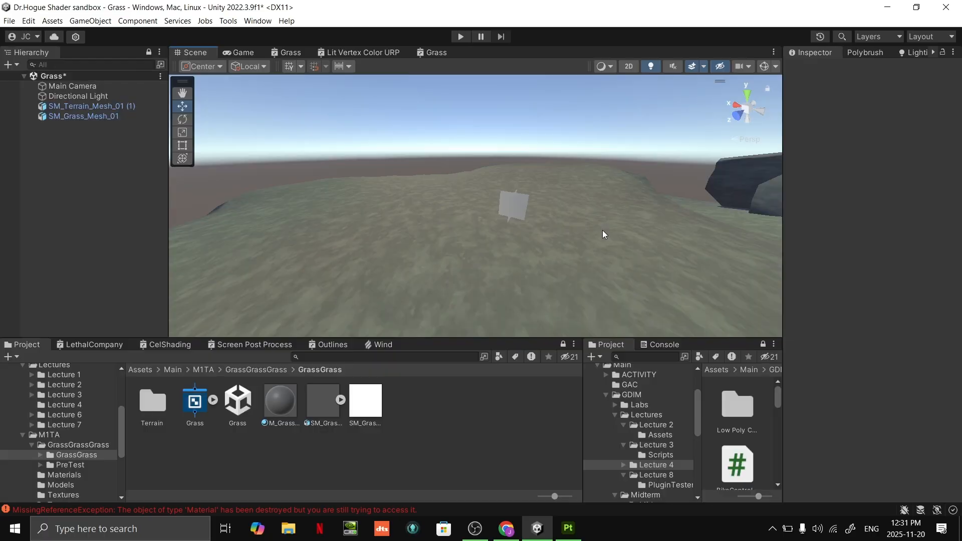
- Reopen the Grass shader graph and maximize its window around the Vertex and Fragment blocks
click(436, 52)
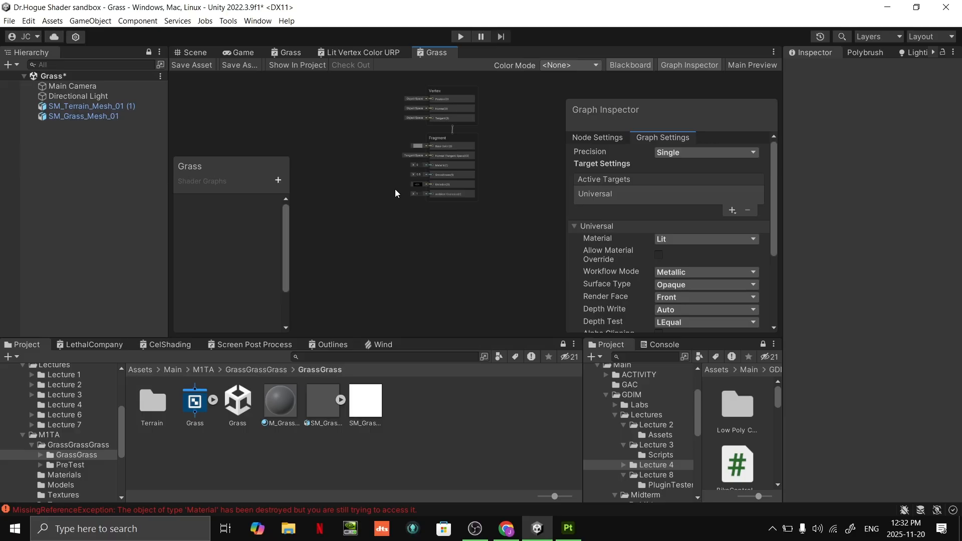
middle_drag(395, 189, 469, 258)
key(shift+space)
middle_drag(271, 233, 429, 263)
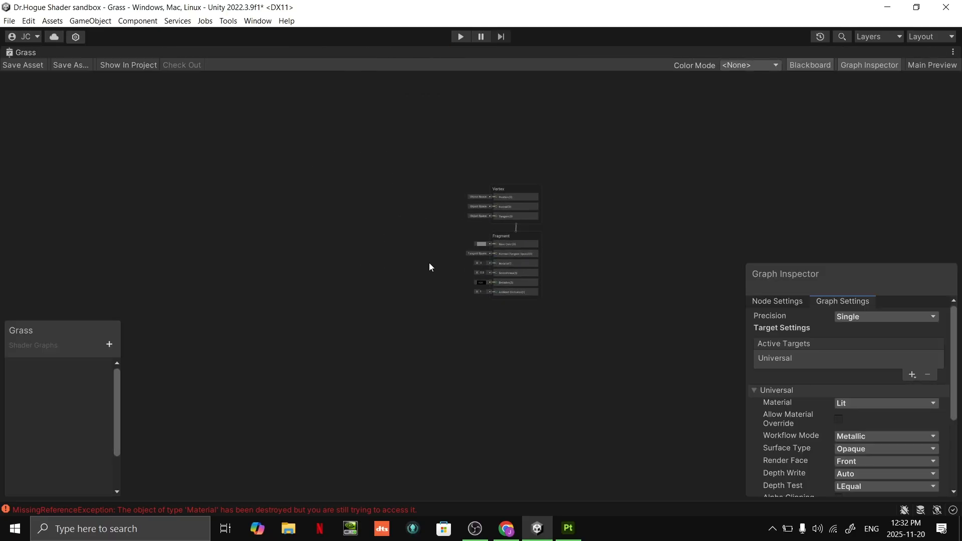
scroll(429, 263, up, 3)
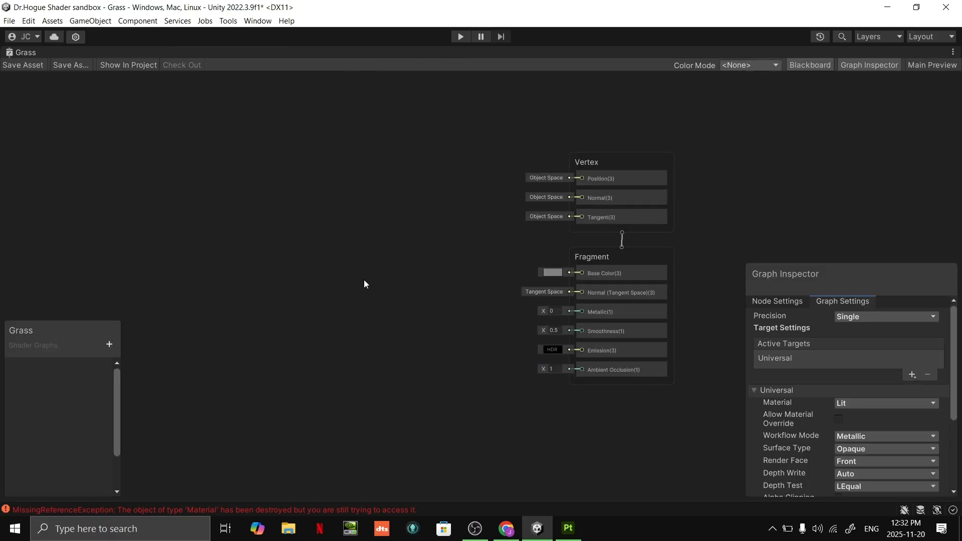
key(shift+space)
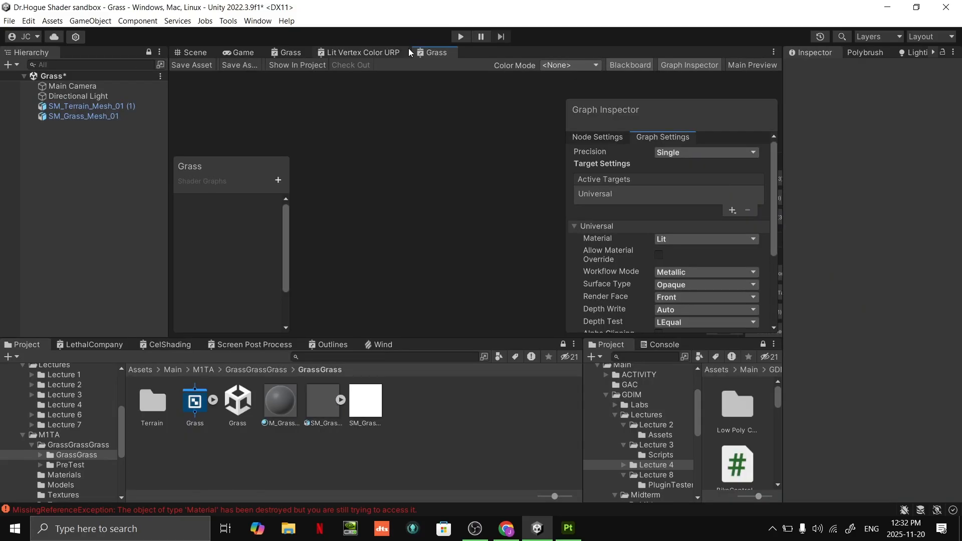
double_click(428, 54)
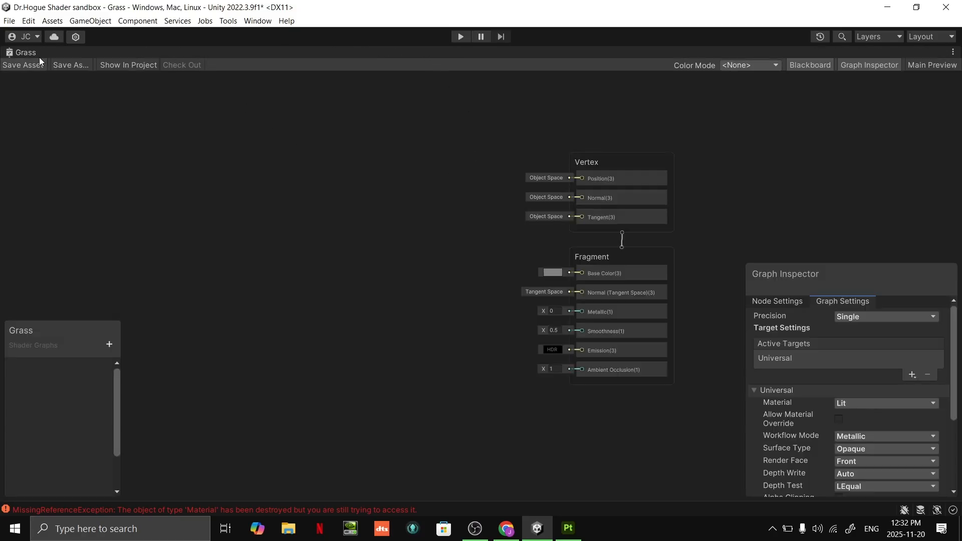
double_click(22, 52)
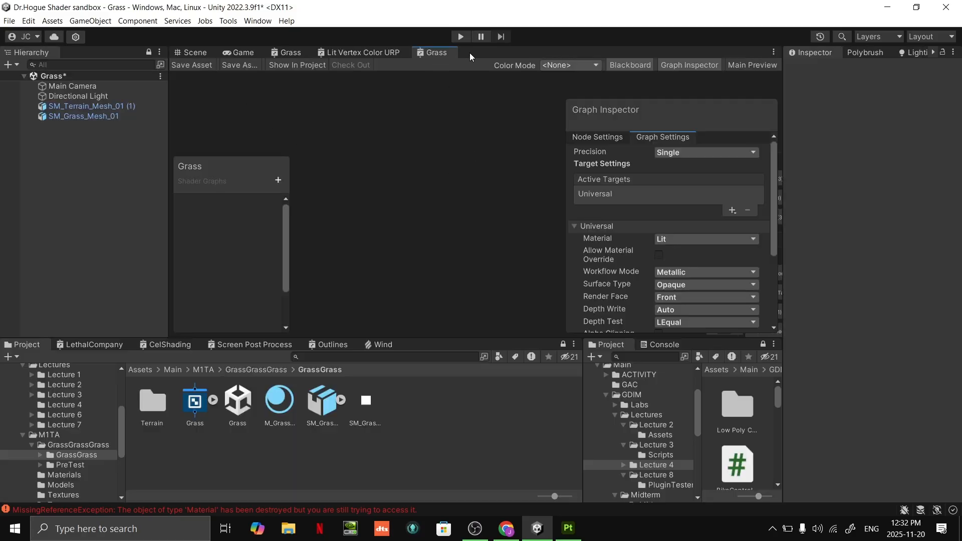
double_click(443, 55)
middle_drag(452, 182, 419, 186)
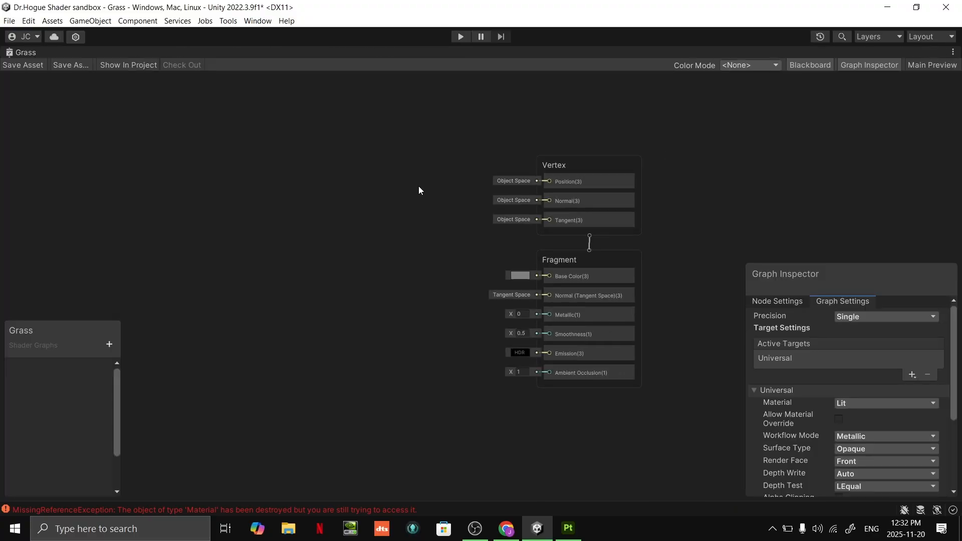
- Enable Allow Material Override in the Grass graph's settings and save the shader asset
click(838, 419)
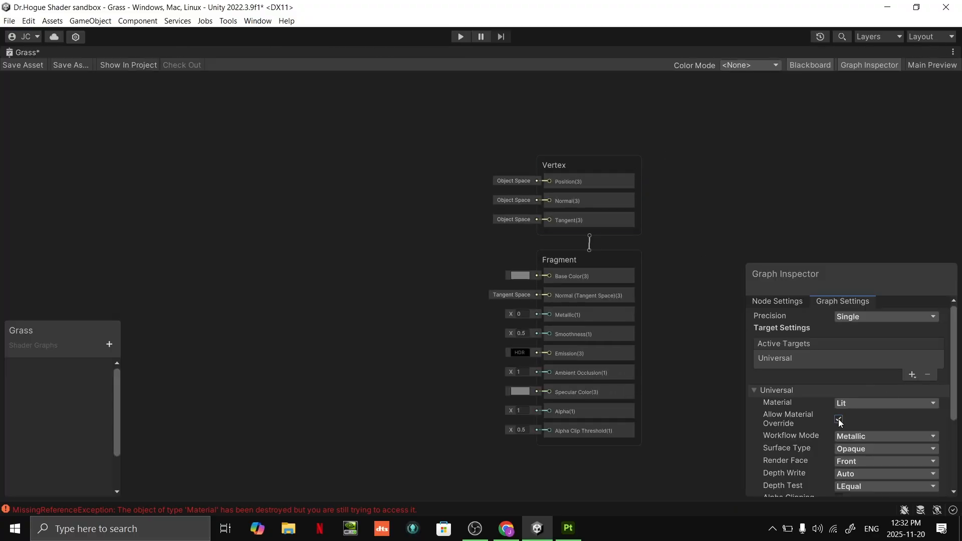
drag(889, 264, 908, 109)
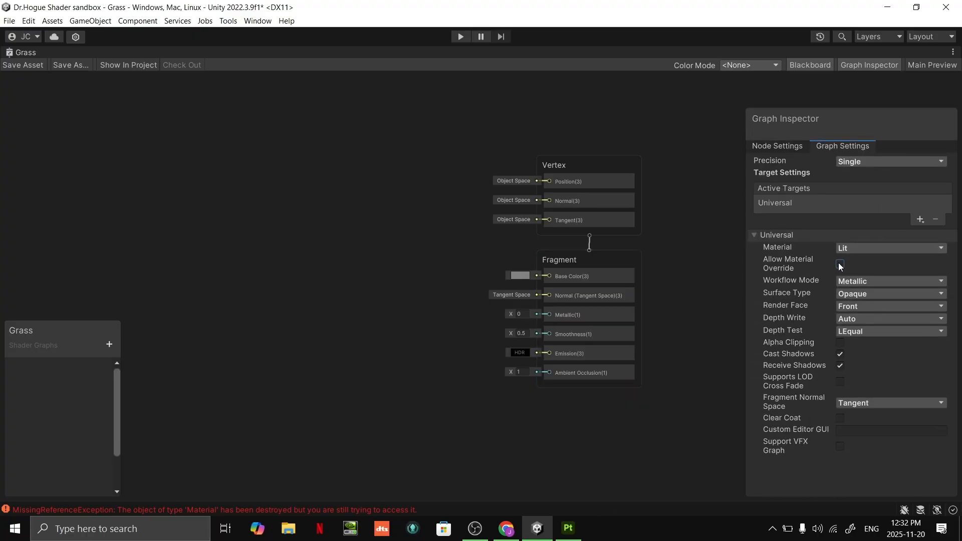
drag(611, 411, 555, 444)
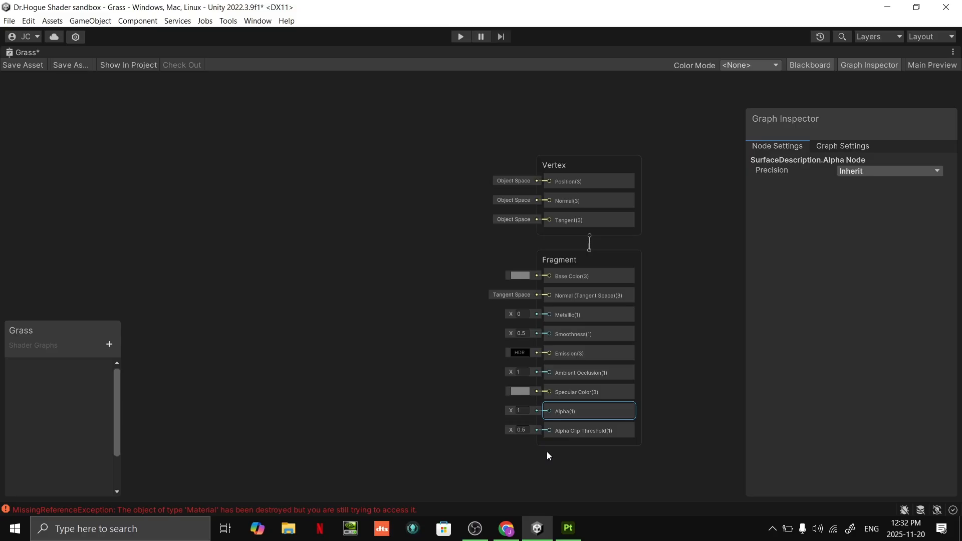
click(443, 215)
middle_drag(441, 201, 417, 193)
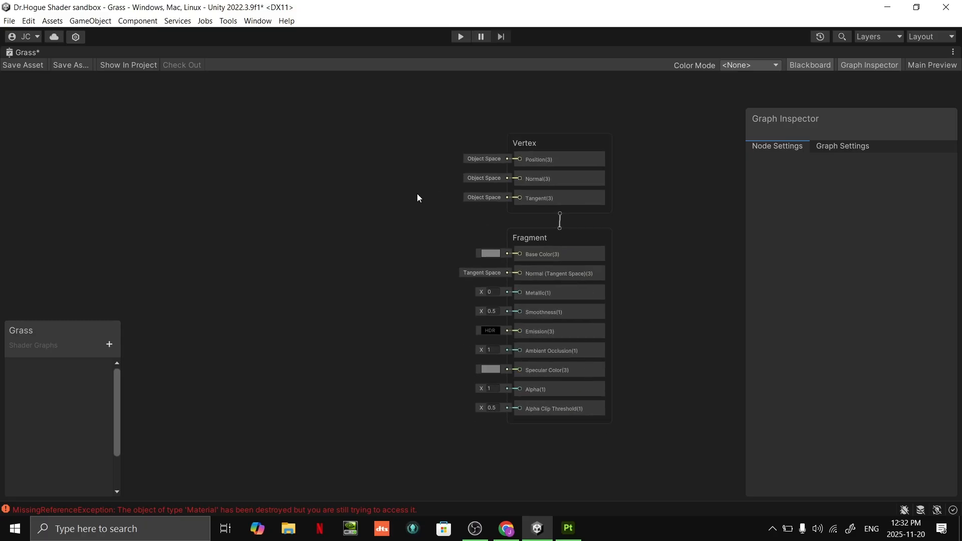
key(shift+space)
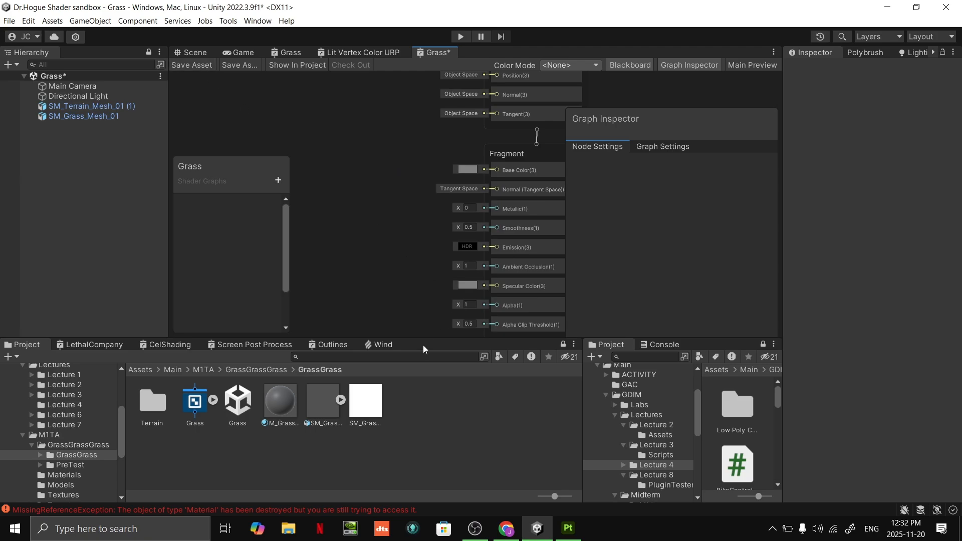
click(192, 67)
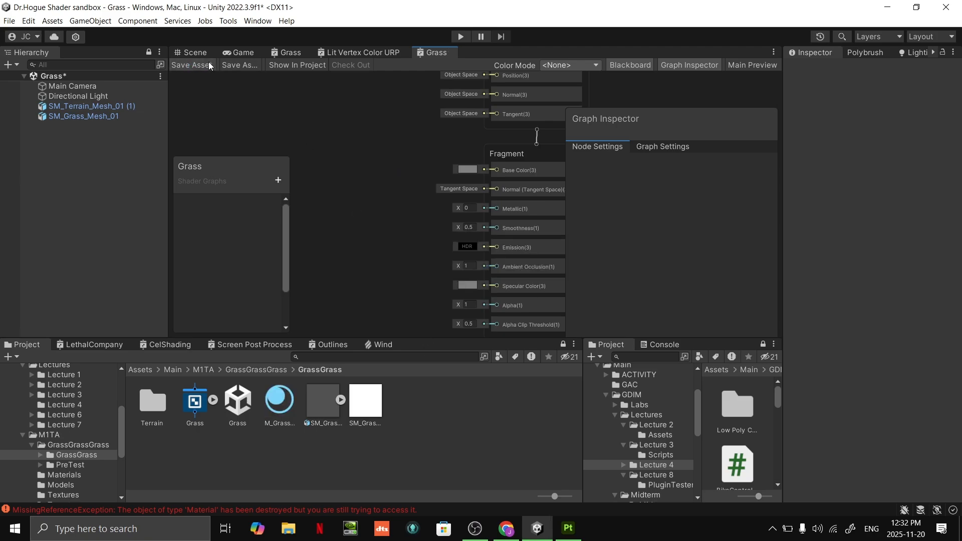
- Approach the grass mesh in the Scene view and examine the surface options of M_Grass_Material_01
click(201, 54)
mouse_move(583, 186)
right_down()
mouse_move(595, 199)
mouse_move(587, 203)
right_up()
key(w)
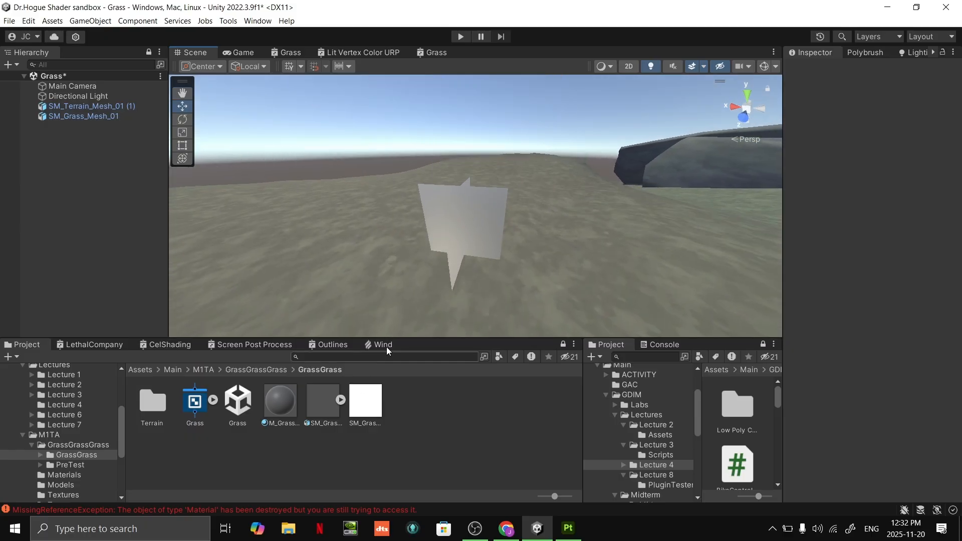
click(280, 398)
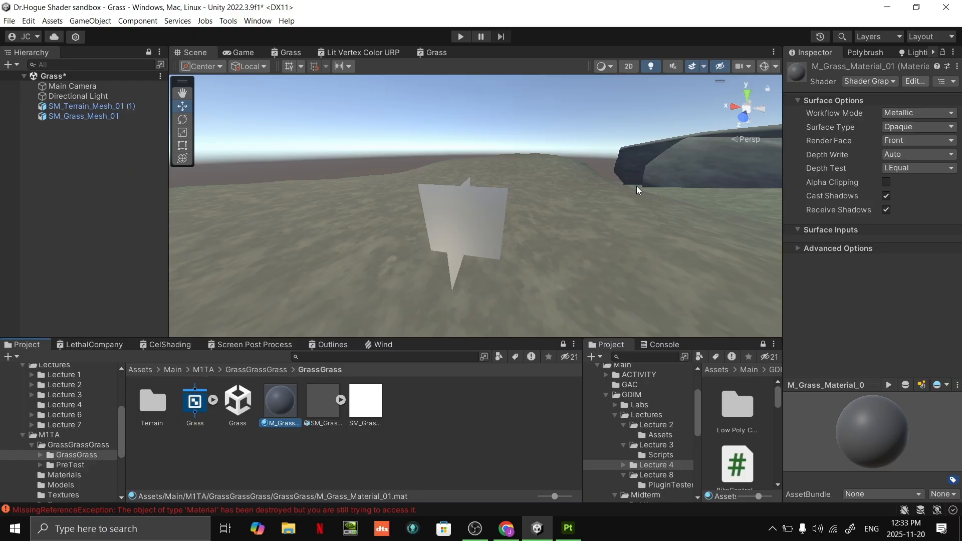
- Review the Allow Material Override option in the Grass graph's Universal target settings
click(433, 53)
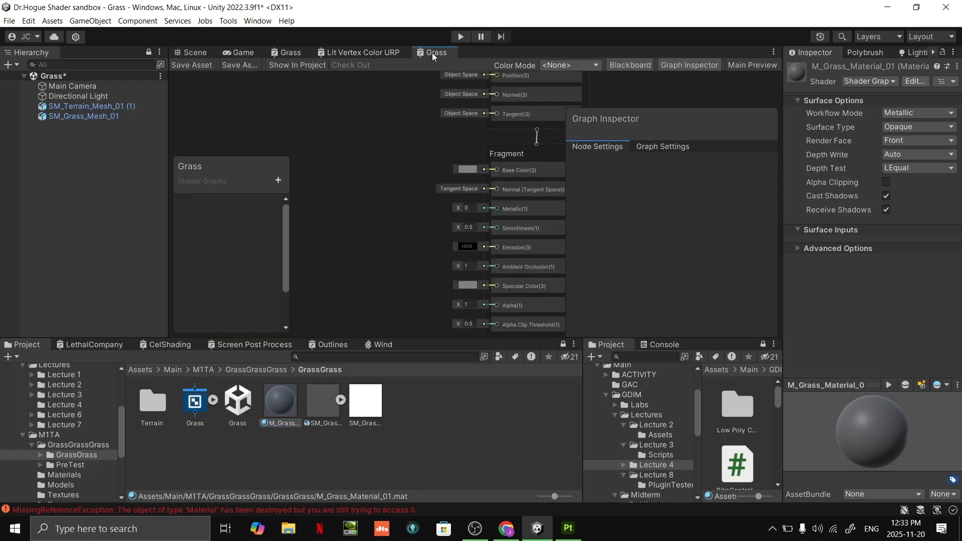
scroll(490, 188, down, 4)
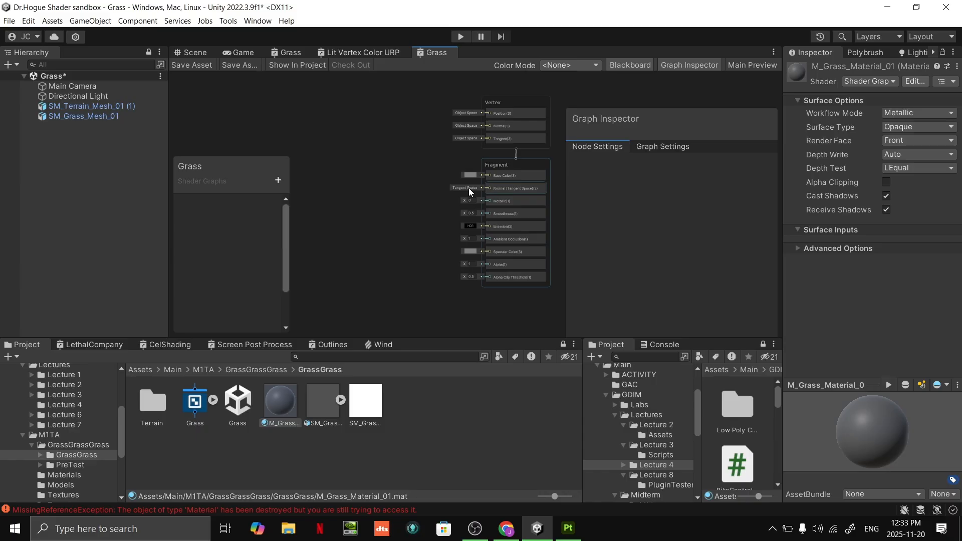
scroll(405, 211, up, 1)
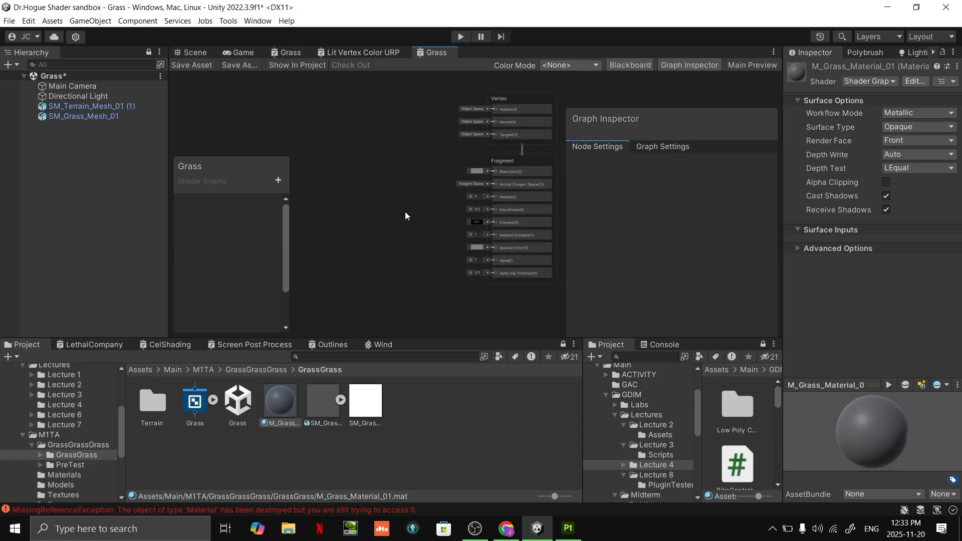
click(663, 146)
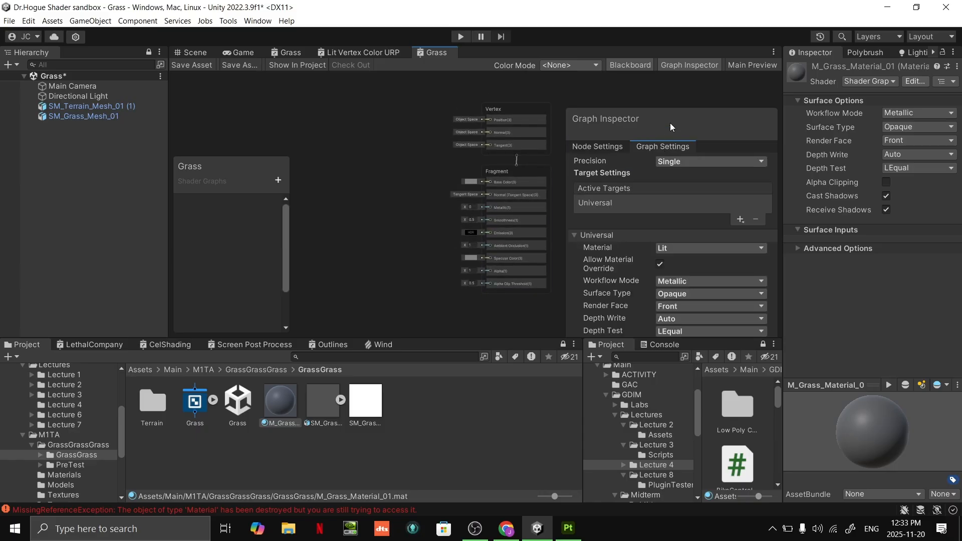
click(660, 264)
- Set the Render Face of M_Grass_Material_01 to Both
click(194, 53)
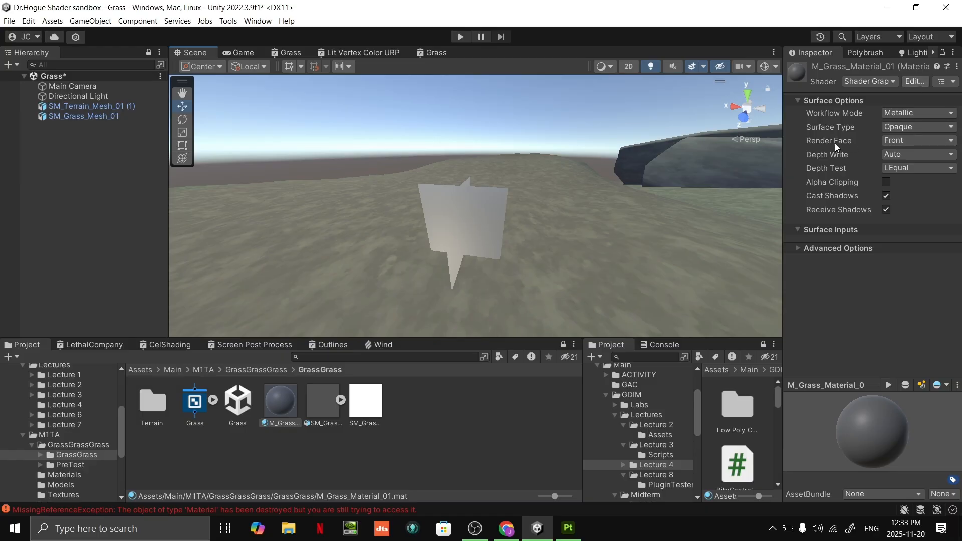
click(892, 141)
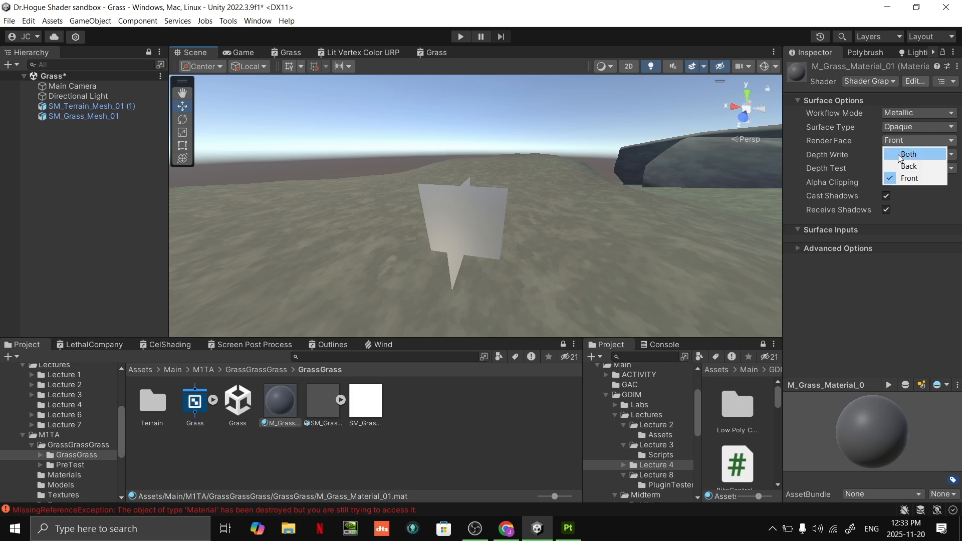
click(899, 157)
- View the grass mesh from the other side and switch M_Grass_Material_01's Render Face to Back
alt+drag(620, 239, 307, 273)
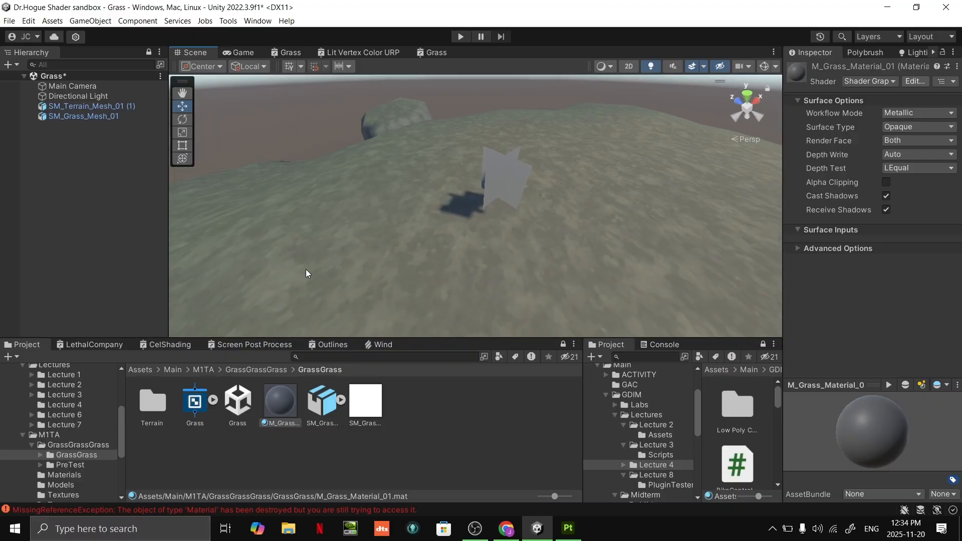
click(913, 134)
click(906, 166)
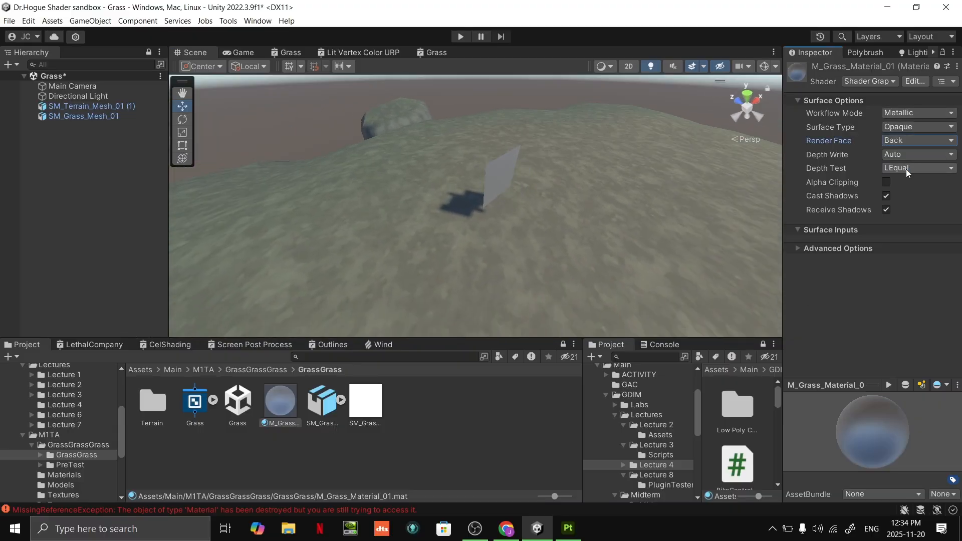
- View the grass mesh from another side and set M_Grass_Material_01's Render Face to Both
alt+drag(727, 180, 610, 64)
right_drag(609, 60, 306, 160)
click(919, 140)
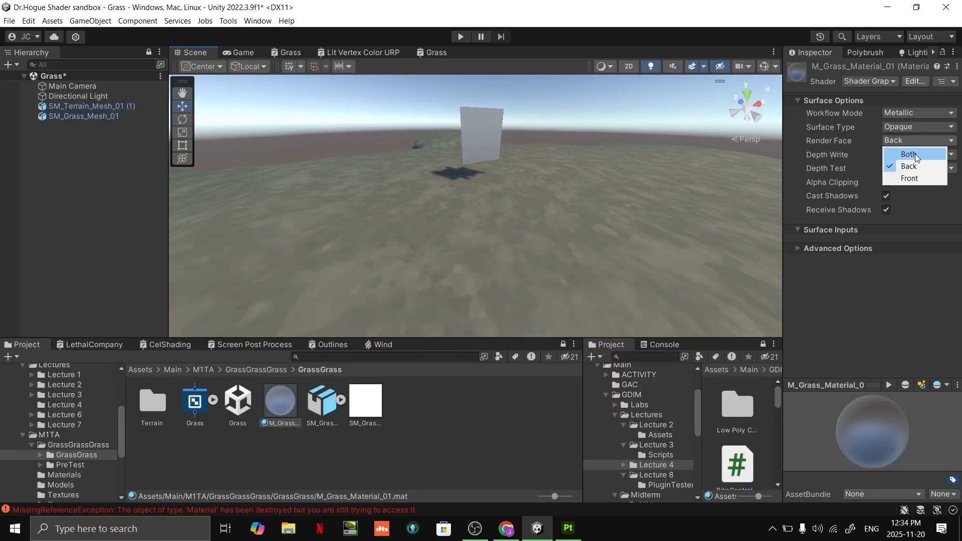
click(915, 157)
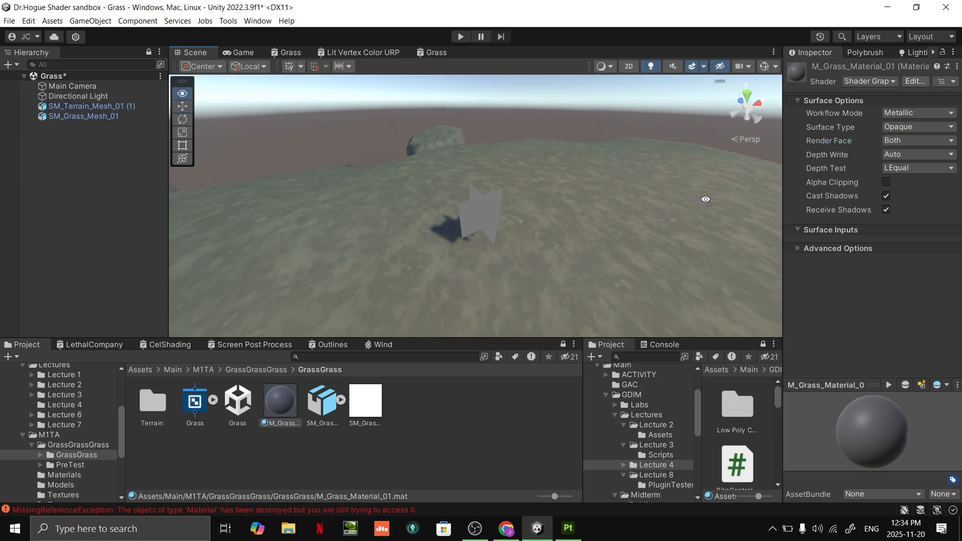
click(933, 142)
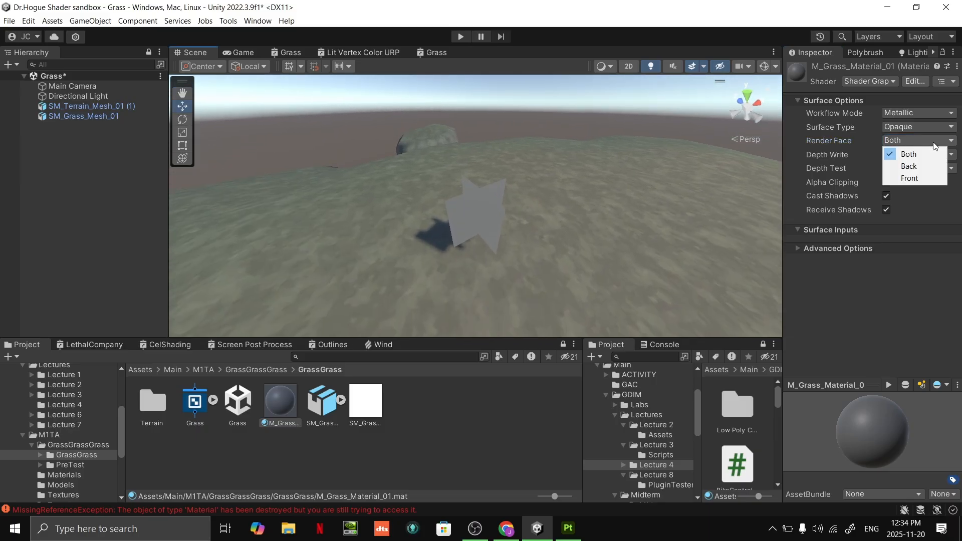
click(921, 251)
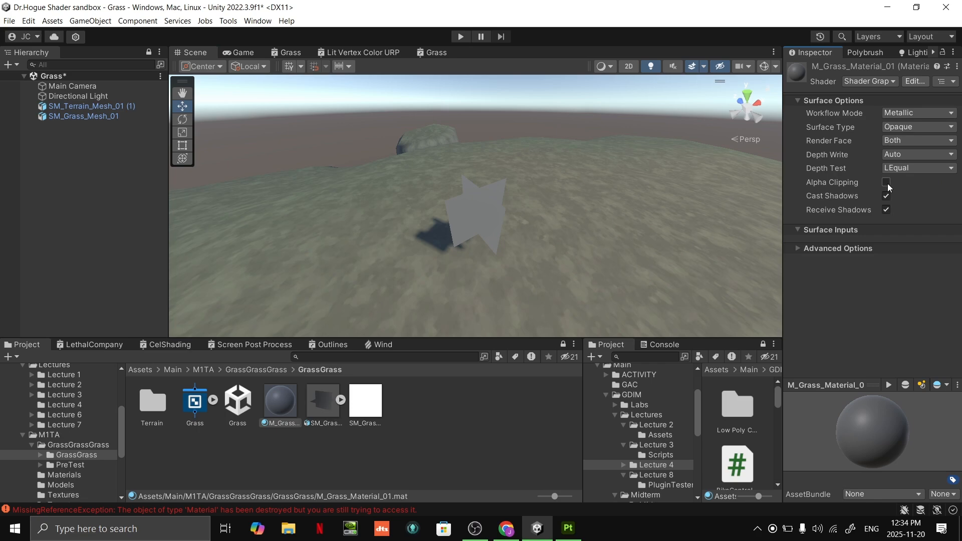
- Enable Alpha Clipping and turn off Cast Shadows on M_Grass_Material_01
click(887, 183)
click(905, 141)
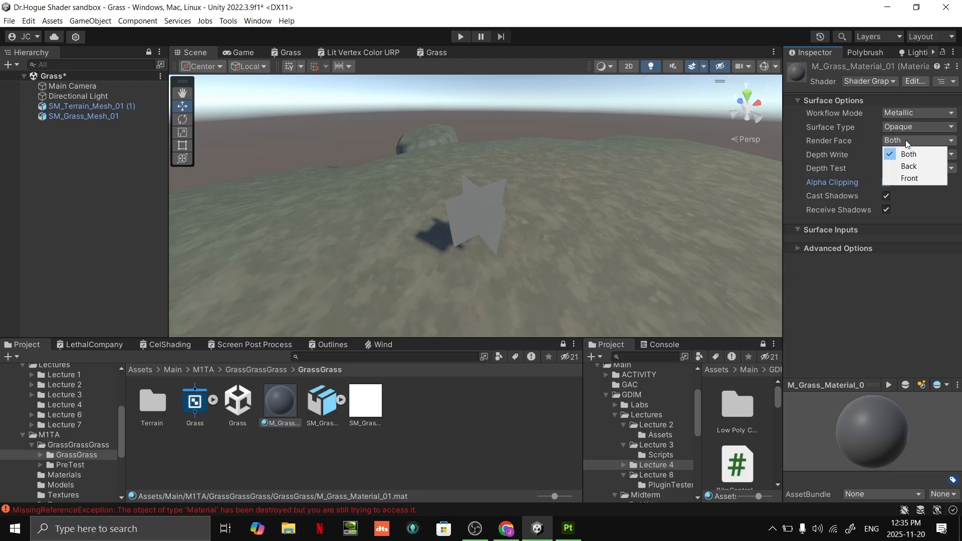
click(900, 194)
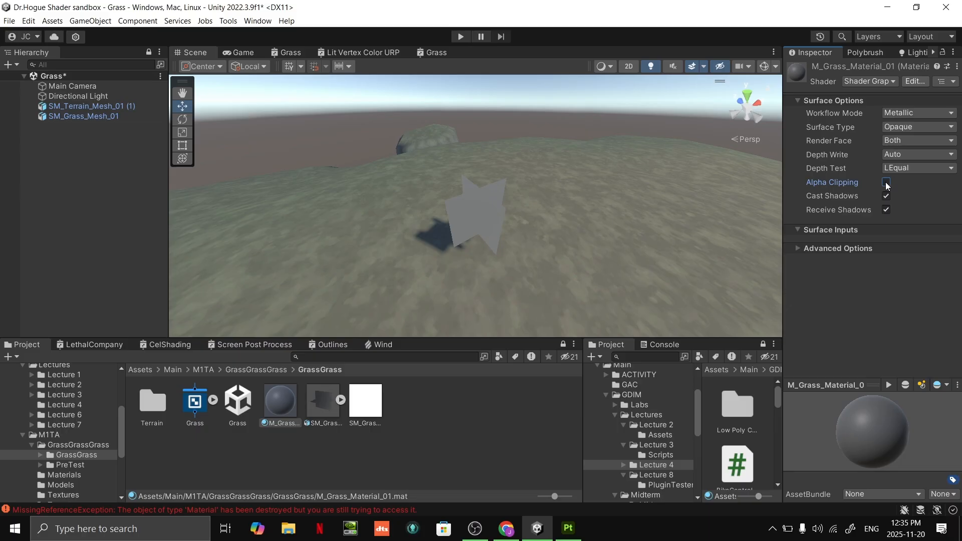
click(886, 183)
click(885, 197)
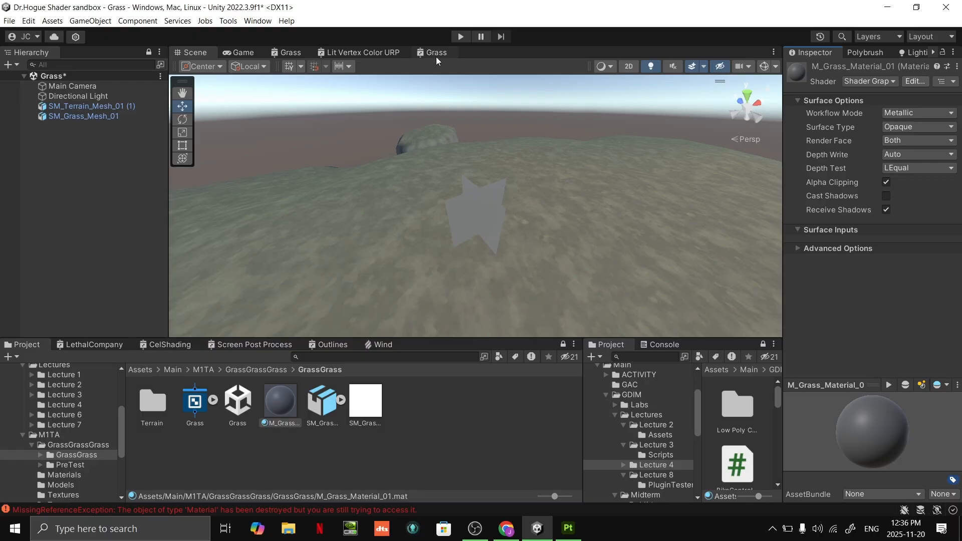
alt+drag(527, 187, 682, 170)
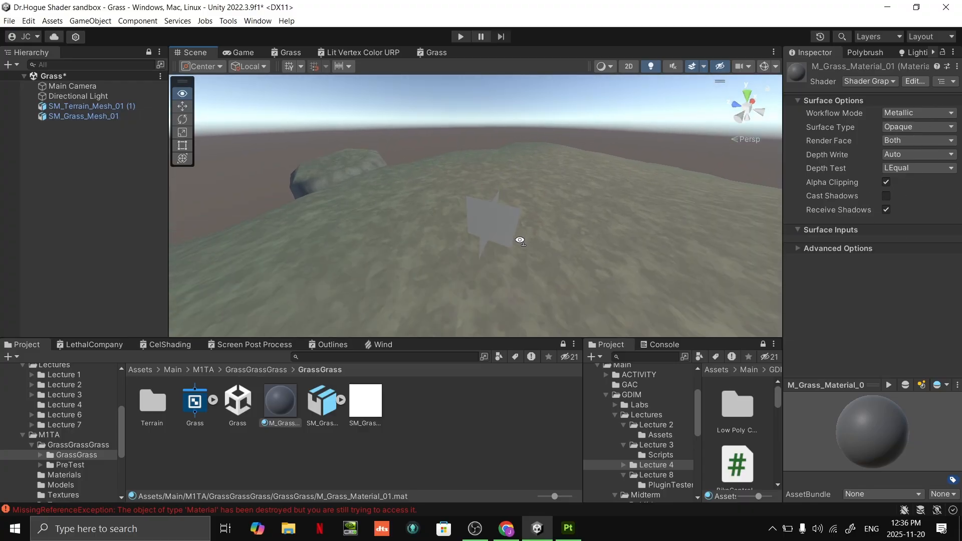
scroll(543, 241, up, 3)
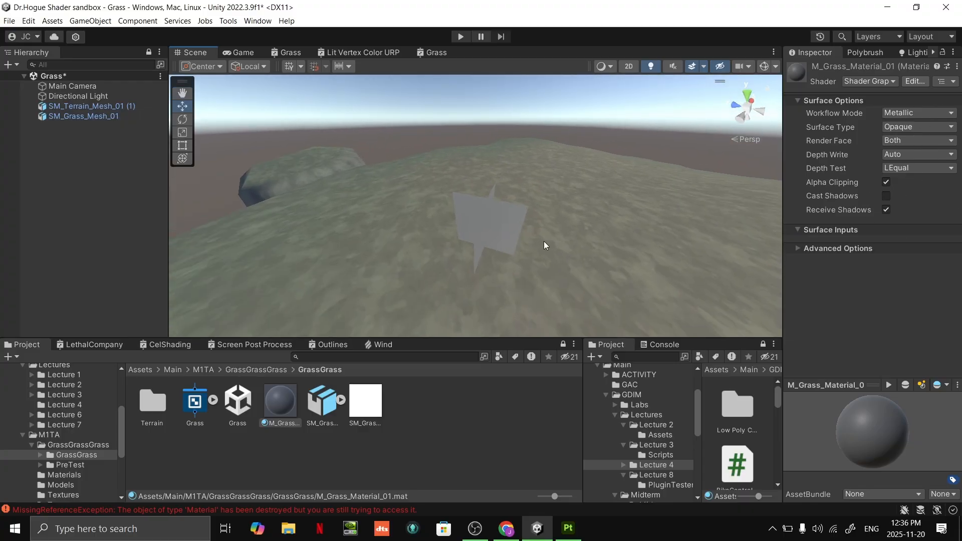
- Return to the Grass shader graph and look over its Vertex and Fragment inputs
click(431, 53)
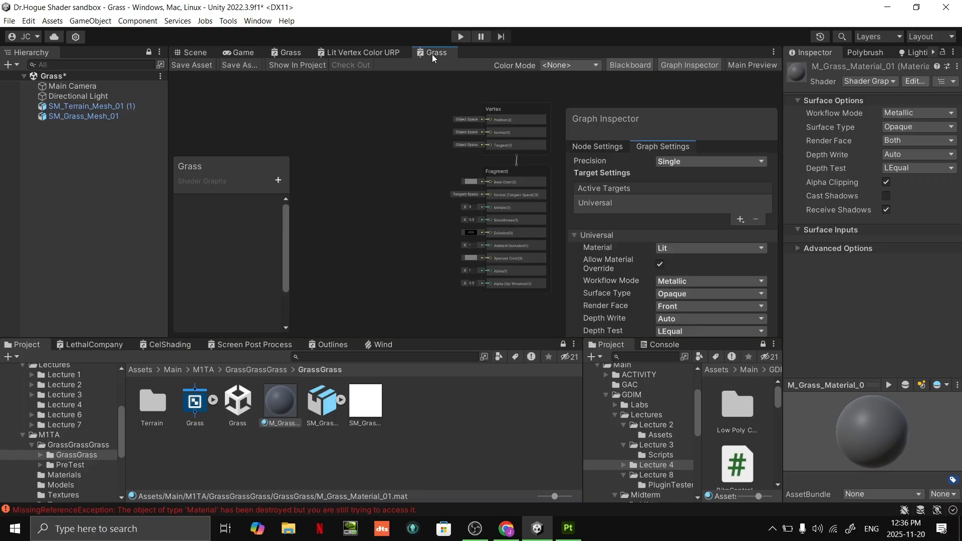
scroll(471, 176, up, 1)
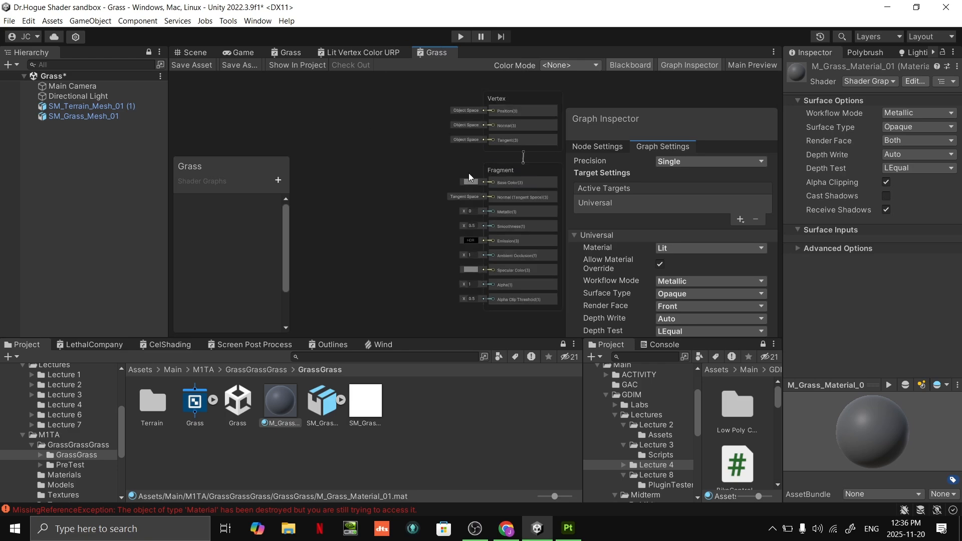
scroll(408, 212, down, 1)
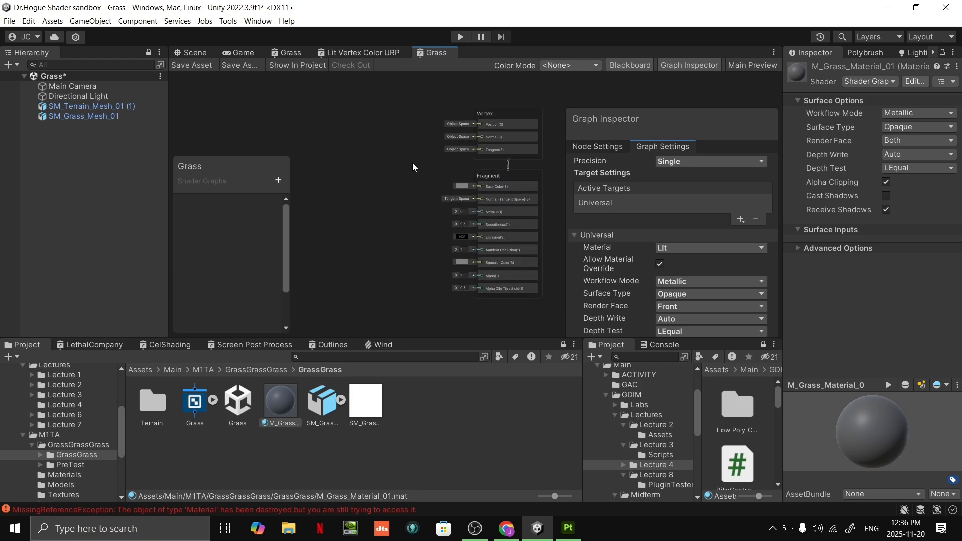
key(shift+space)
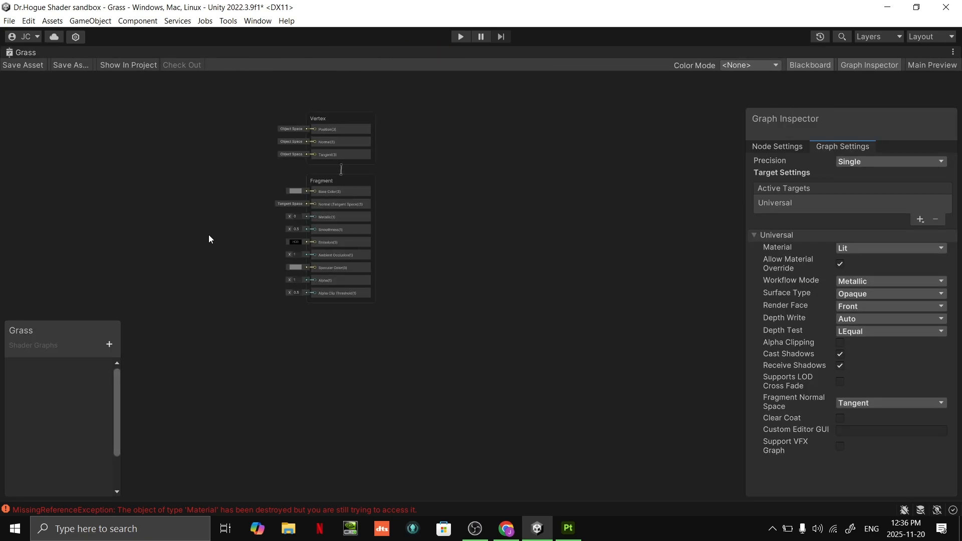
middle_drag(175, 235, 302, 303)
scroll(407, 275, up, 3)
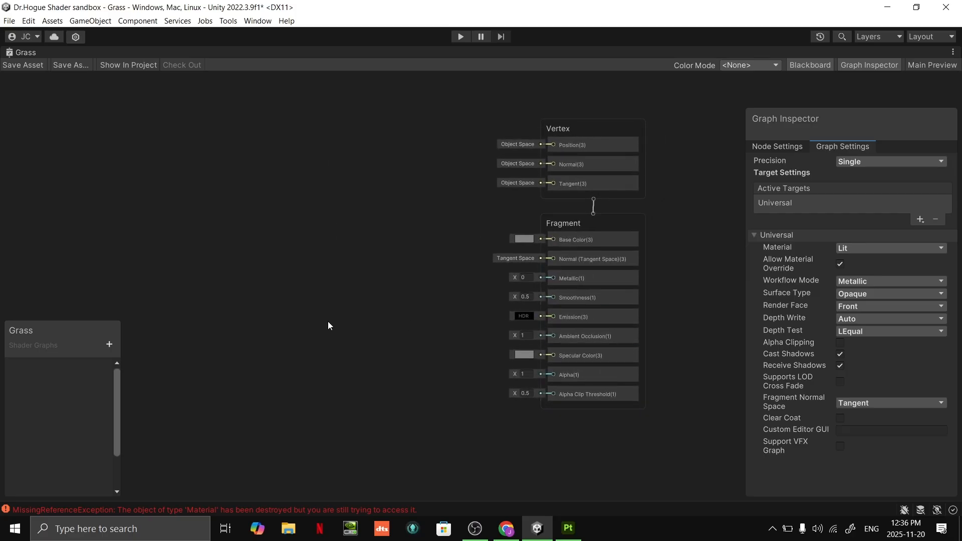
key(shift+space)
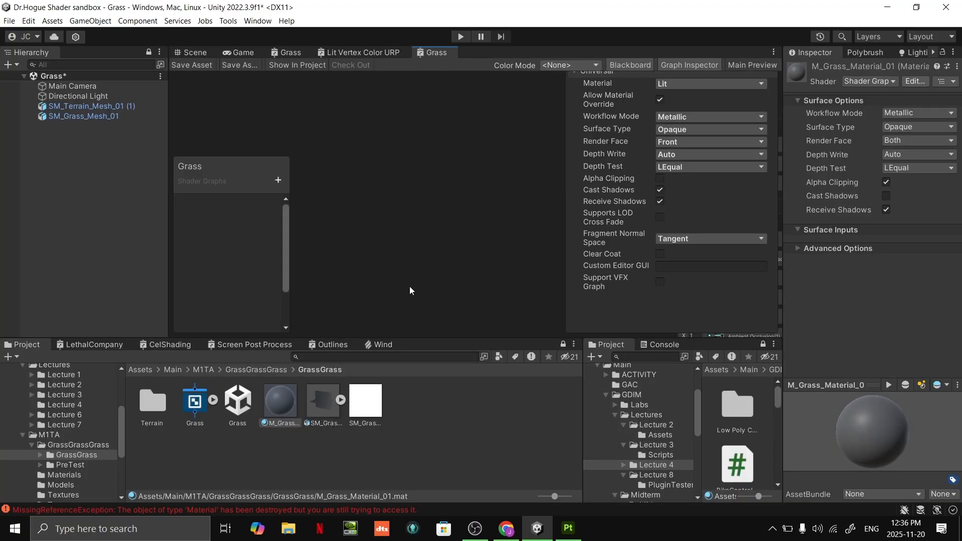
middle_drag(446, 248, 303, 189)
scroll(304, 189, down, 4)
middle_drag(371, 194, 391, 173)
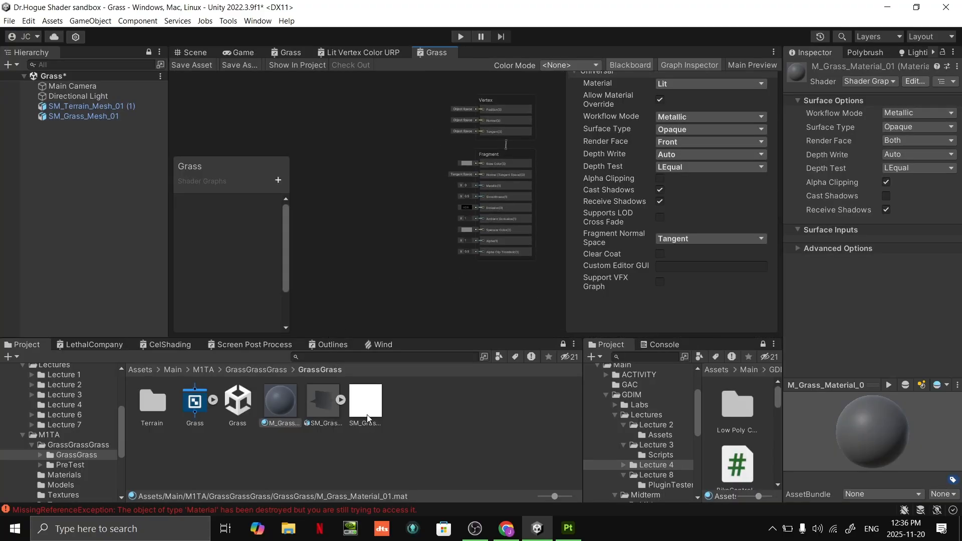
- Preview the alpha channel of the grass AlbedoTransparency texture and add the texture to the Grass graph as a Sample Texture 2D node
click(366, 402)
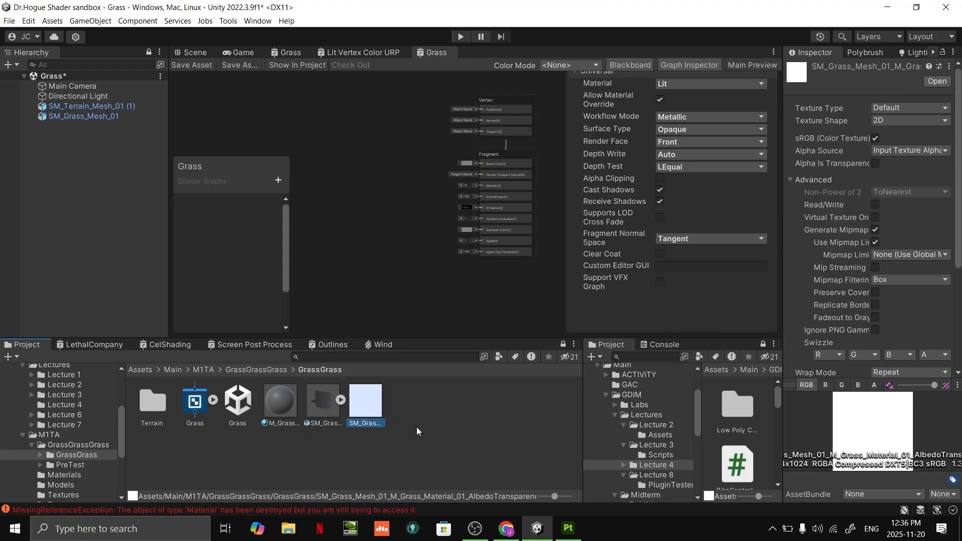
click(876, 386)
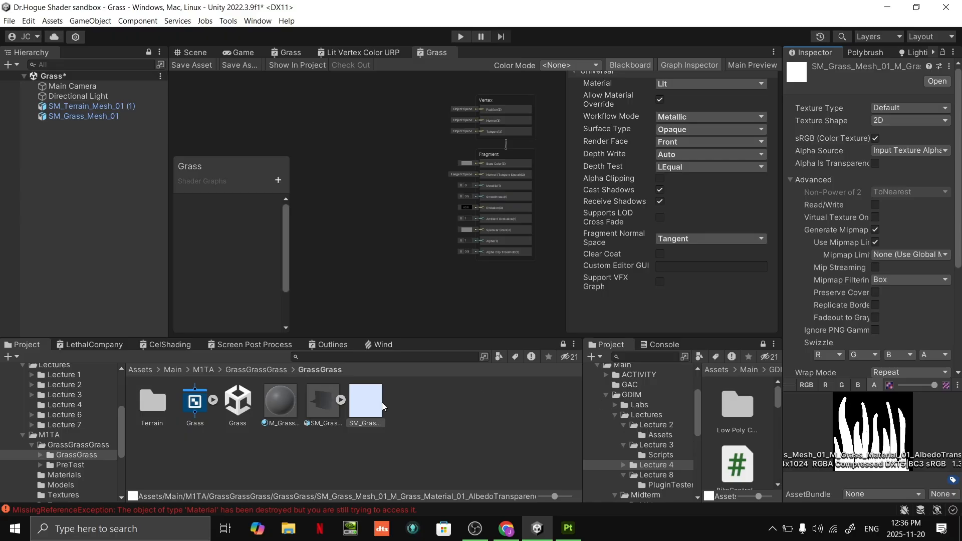
drag(382, 402, 371, 197)
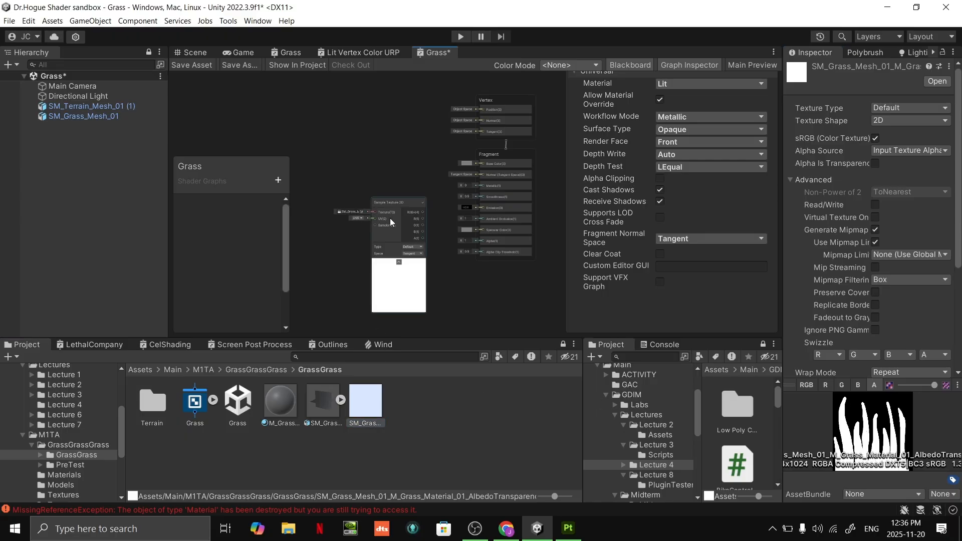
scroll(376, 215, up, 5)
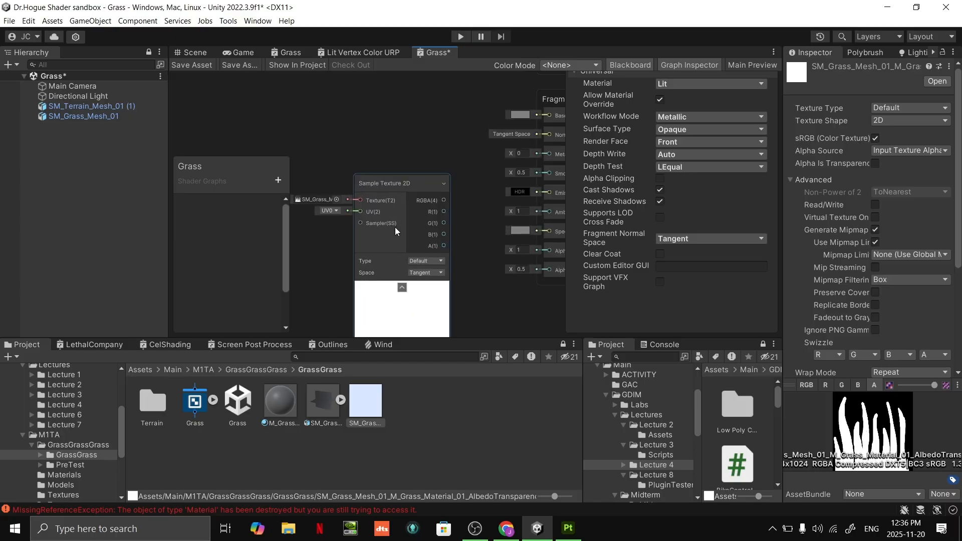
middle_drag(470, 204, 501, 186)
- Examine the Sample Texture 2D node's type options, preview and alpha output alongside the Fragment inputs
click(443, 212)
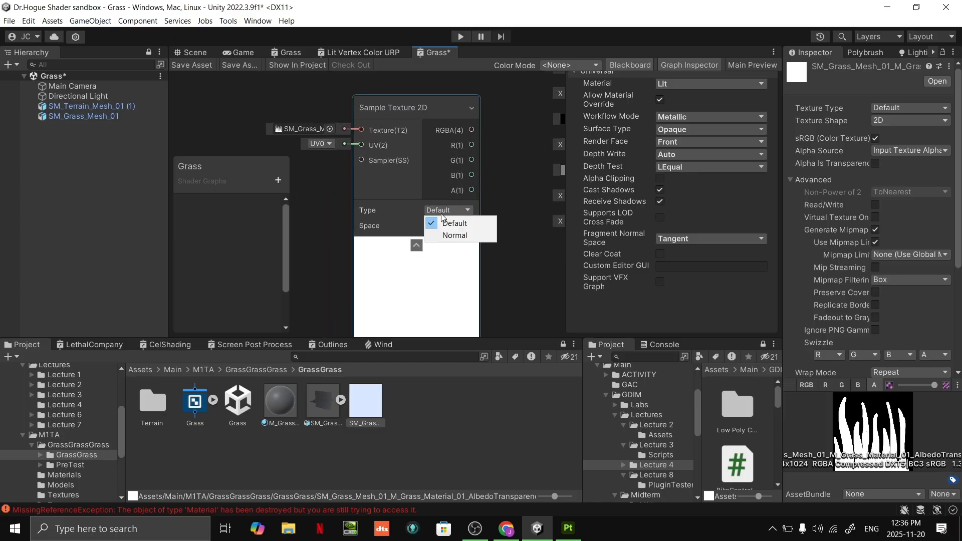
click(503, 209)
scroll(444, 287, down, 2)
middle_drag(466, 318, 463, 239)
scroll(412, 215, up, 3)
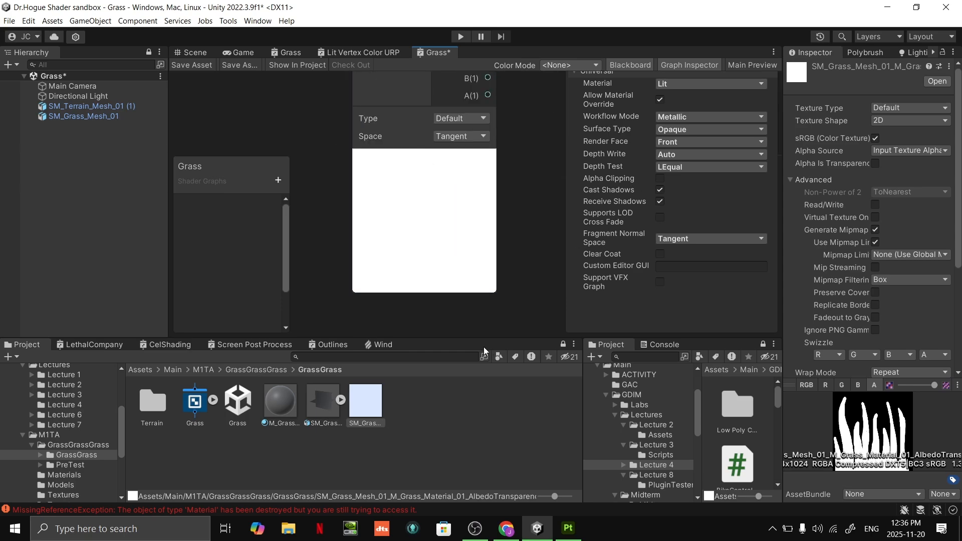
middle_drag(510, 190, 452, 279)
scroll(421, 184, up, 3)
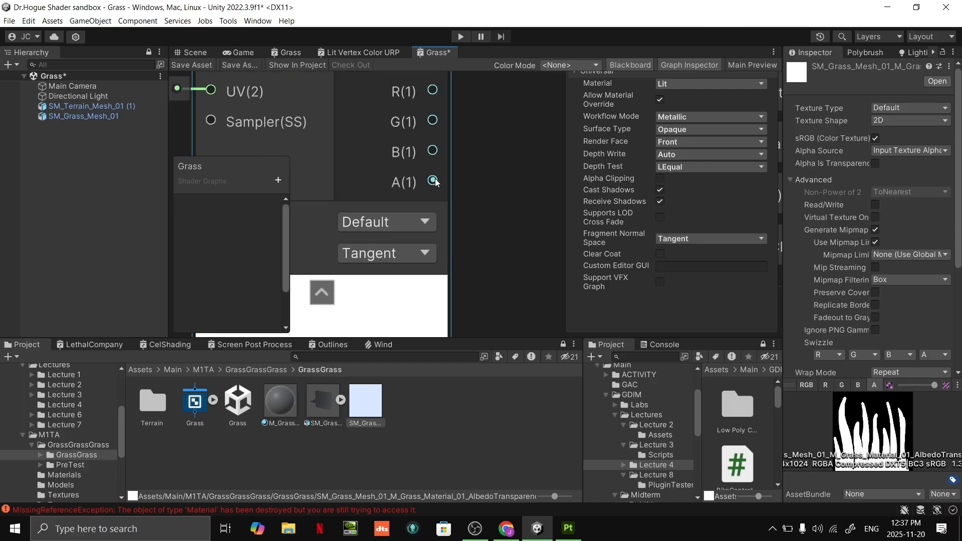
drag(435, 181, 493, 165)
scroll(493, 164, down, 2)
click(503, 129)
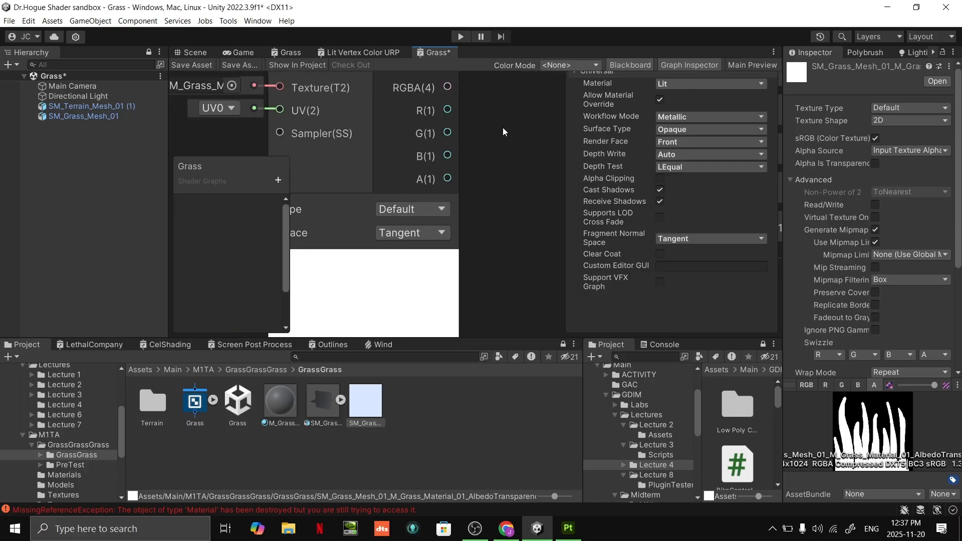
scroll(503, 128, down, 2)
middle_drag(493, 139, 461, 193)
scroll(469, 198, down, 1)
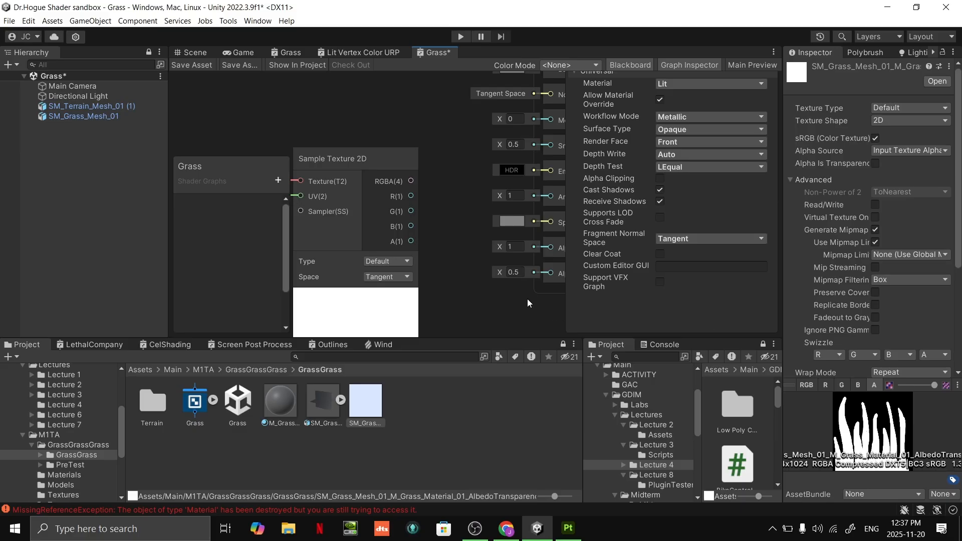
scroll(527, 298, down, 5)
- Connect the Sample Texture 2D node's A output to the Fragment Alpha input and save the Grass graph
click(349, 160)
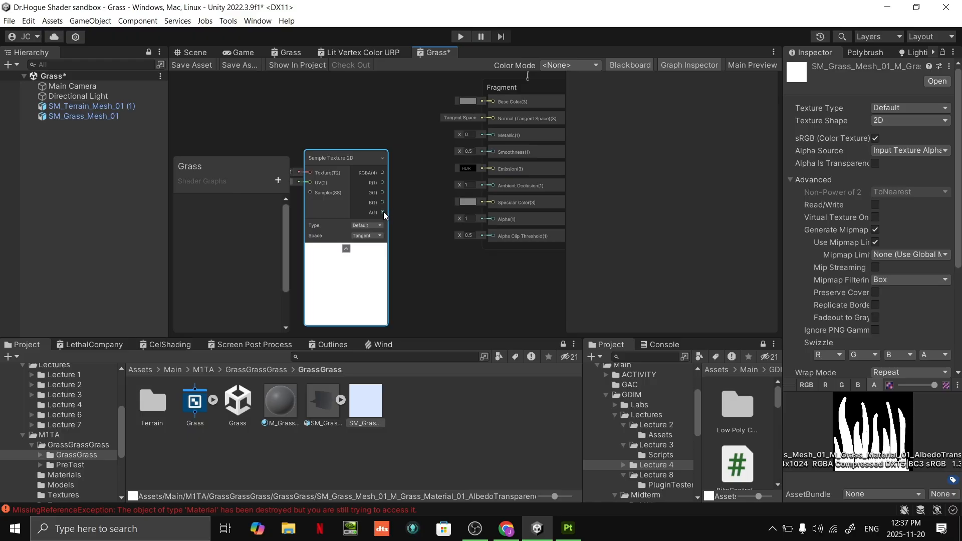
drag(383, 212, 495, 218)
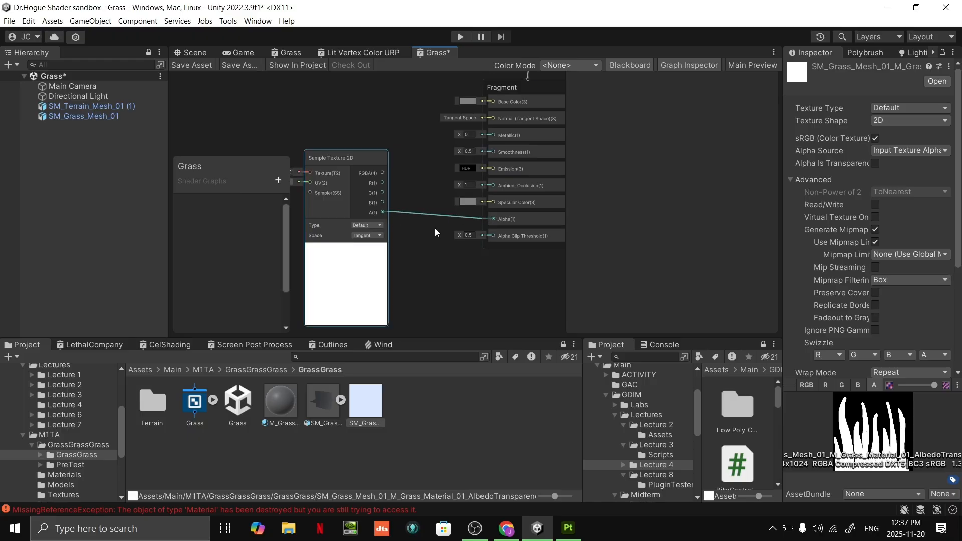
scroll(435, 228, up, 3)
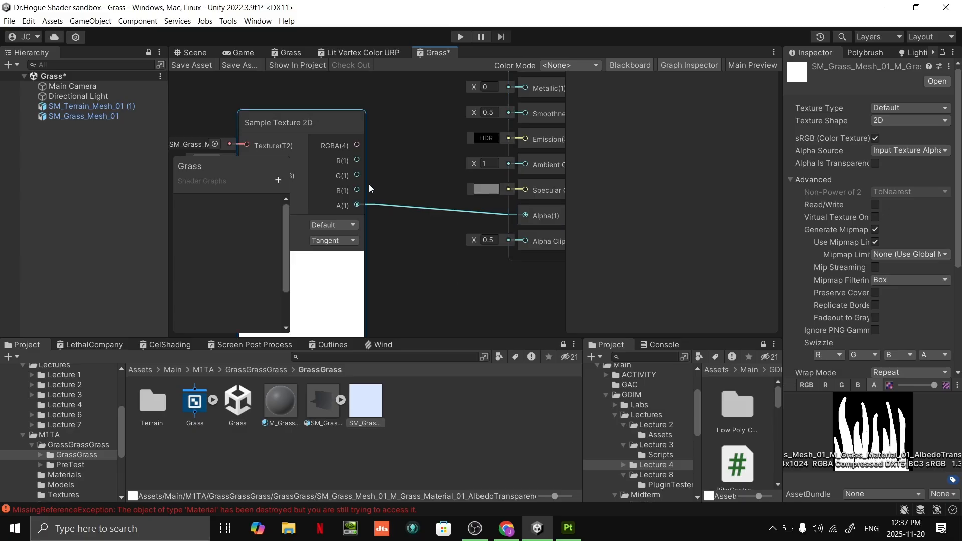
click(186, 65)
- Inspect the alpha-clipped grass mesh from several sides in the Scene view
click(193, 54)
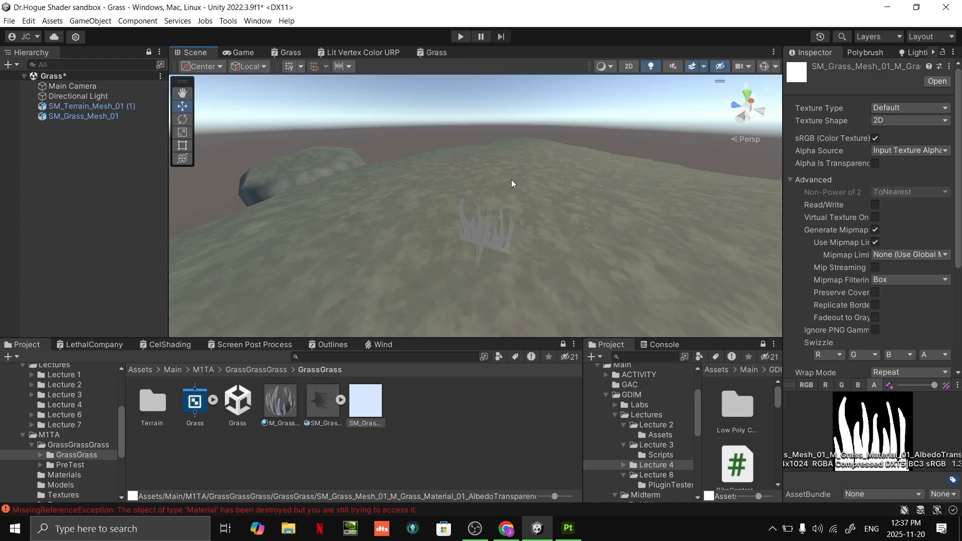
right_drag(571, 230, 100, 257)
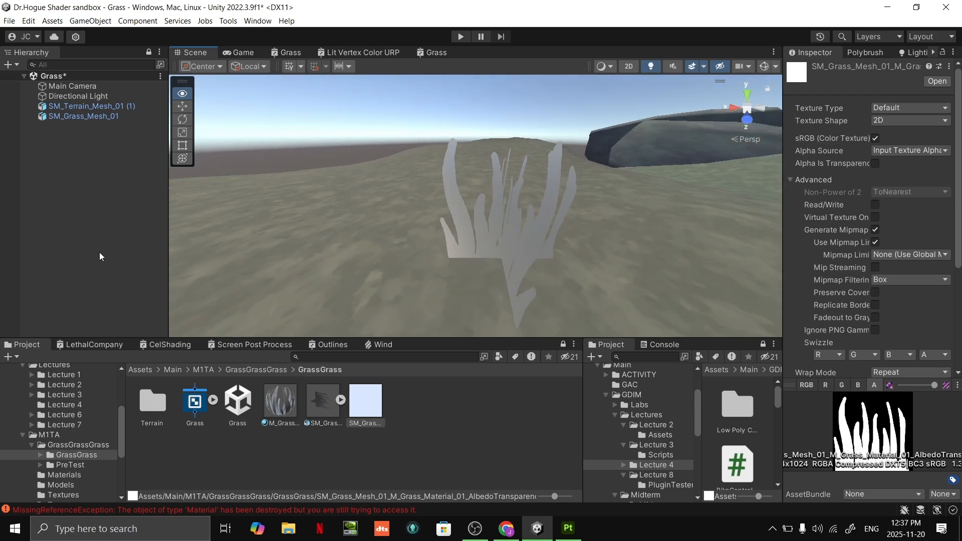
right_drag(210, 251, 336, 252)
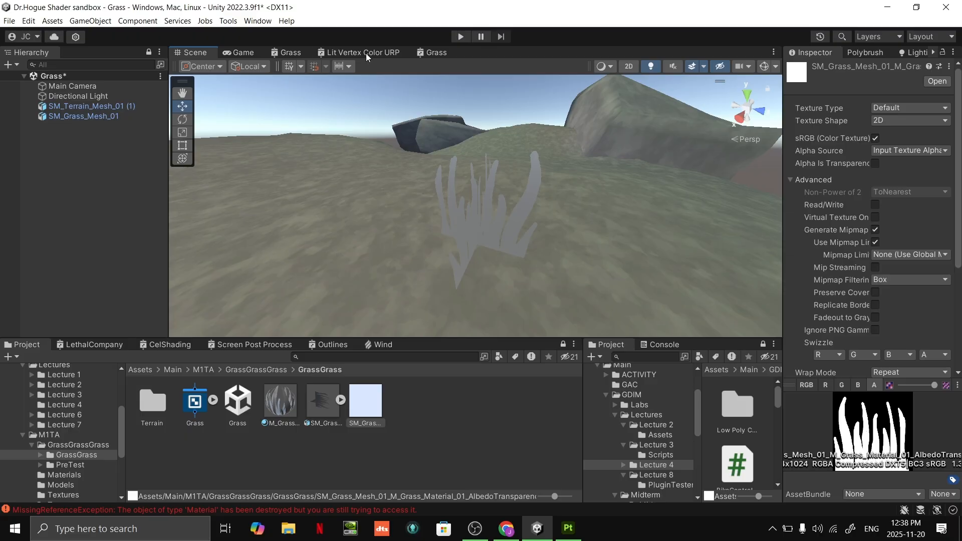
- Enlarge the Grass graph's working area and move the Sample Texture 2D node lower beside the Fragment block
click(430, 53)
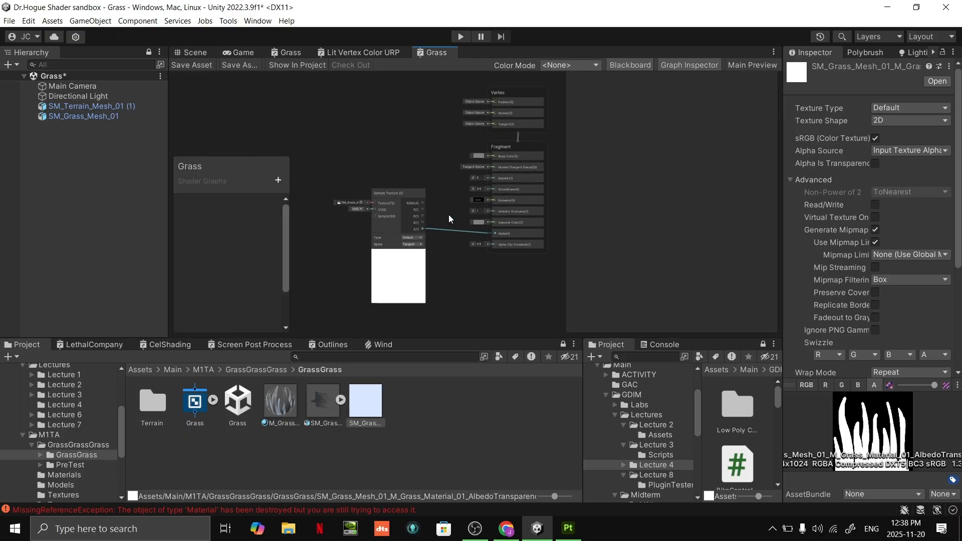
drag(440, 338, 448, 373)
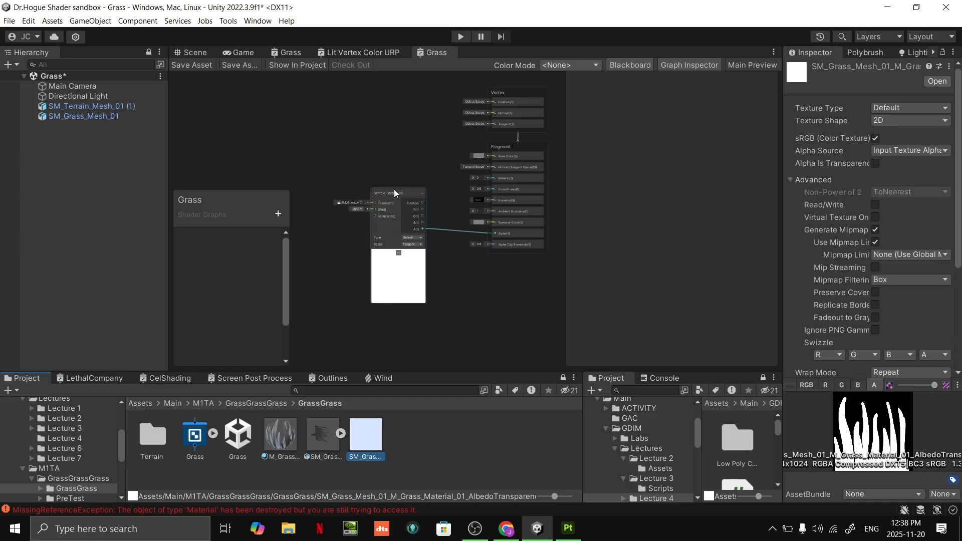
drag(394, 188, 388, 226)
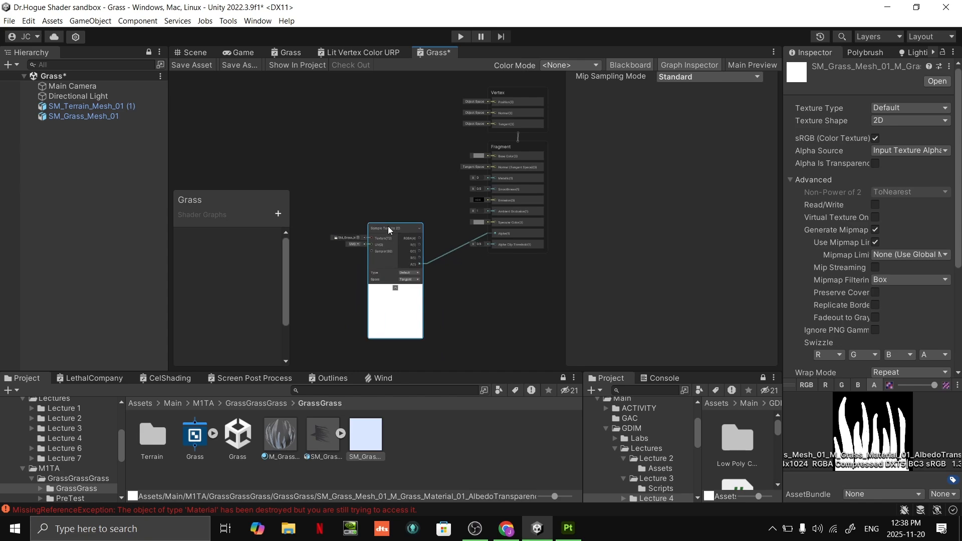
scroll(390, 228, up, 5)
middle_drag(395, 235, 379, 200)
scroll(486, 255, up, 3)
middle_drag(486, 258, 416, 245)
scroll(462, 198, down, 4)
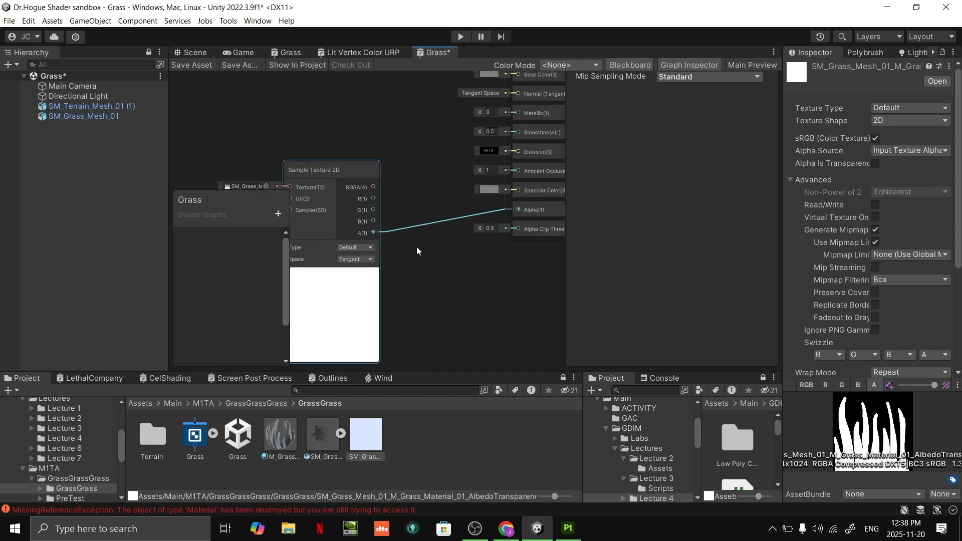
- Examine the Sample Texture 2D node's A output connection to Fragment Alpha and the surrounding Vertex and Fragment inputs
scroll(375, 227, up, 4)
click(464, 173)
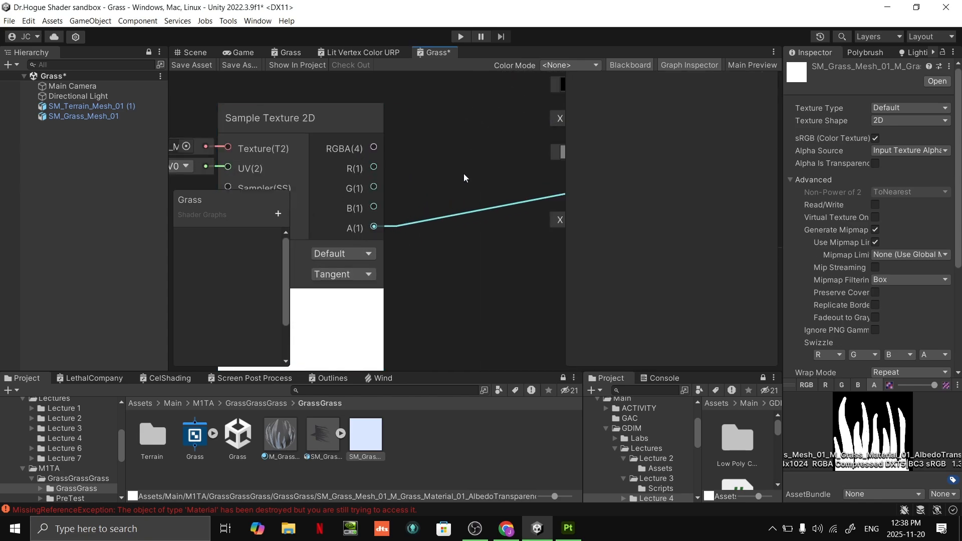
middle_drag(464, 174, 292, 176)
scroll(426, 186, up, 3)
scroll(434, 194, down, 6)
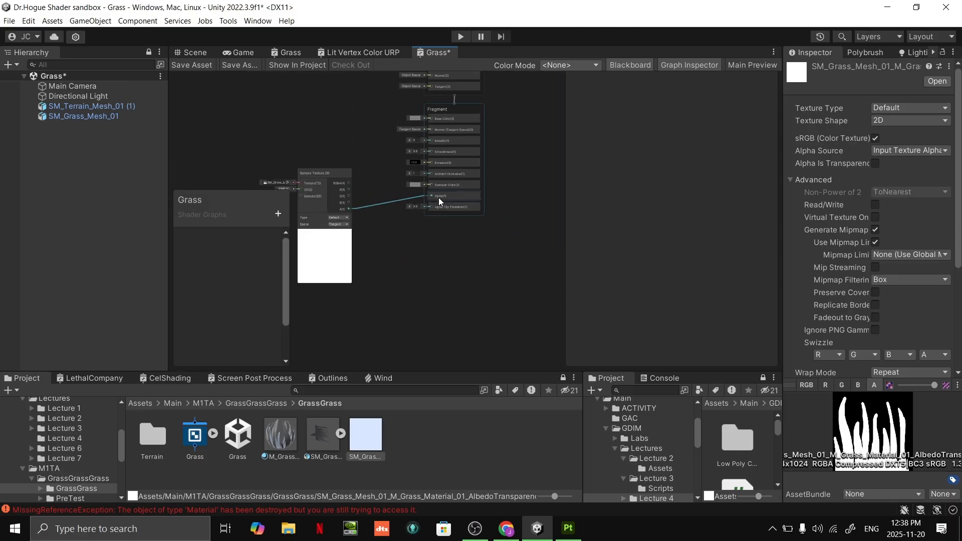
middle_drag(377, 190, 399, 244)
scroll(386, 257, up, 3)
scroll(387, 257, down, 1)
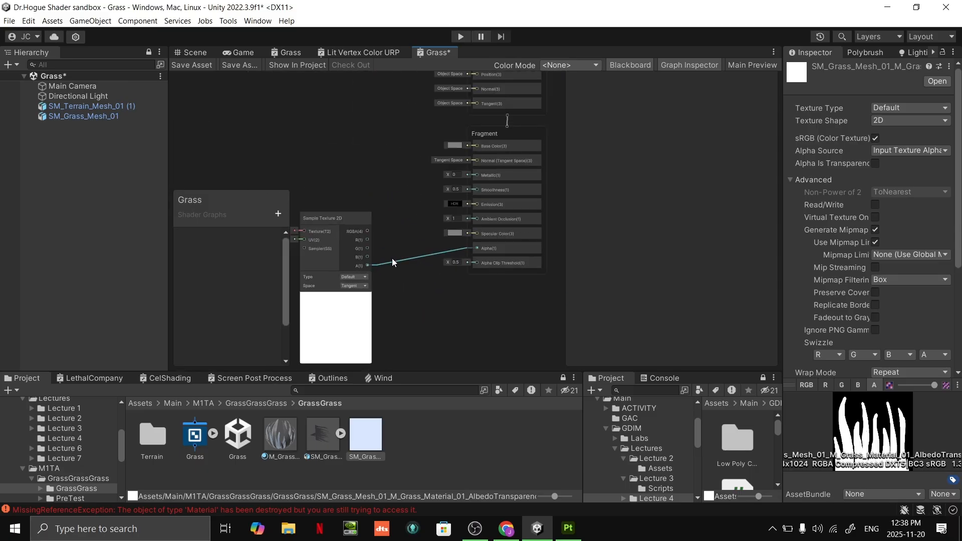
scroll(474, 267, up, 4)
scroll(499, 231, down, 3)
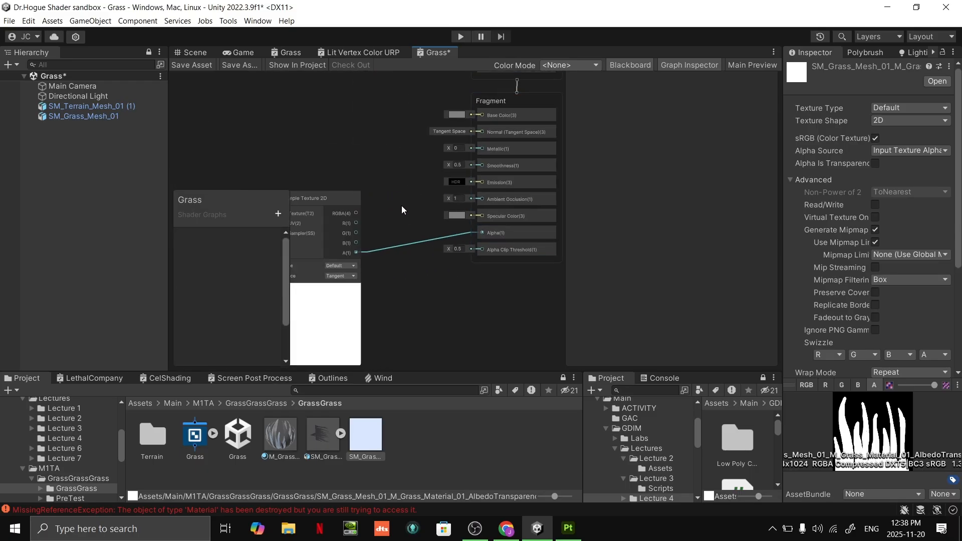
middle_drag(402, 207, 505, 243)
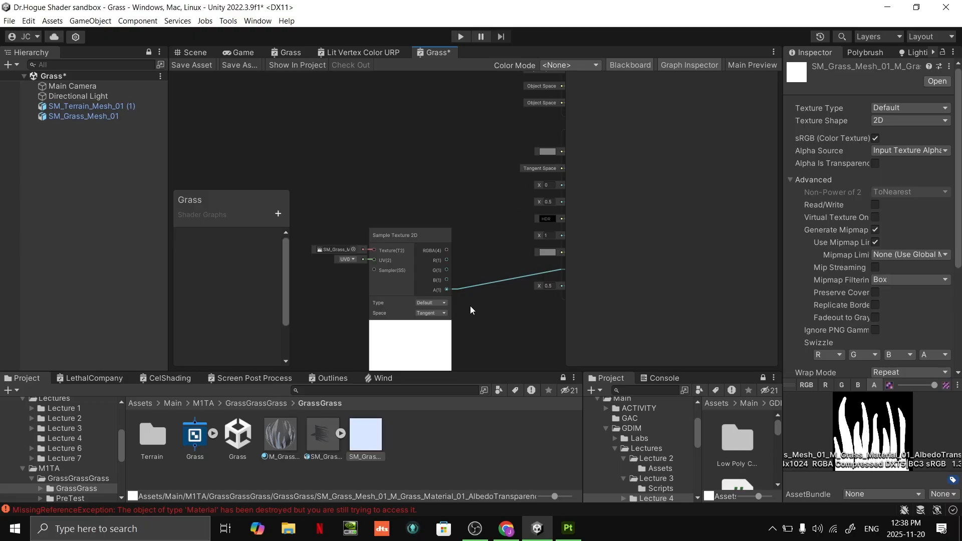
middle_drag(449, 190, 368, 139)
scroll(375, 134, down, 2)
middle_drag(380, 173, 461, 255)
scroll(413, 258, up, 3)
middle_drag(448, 205, 443, 226)
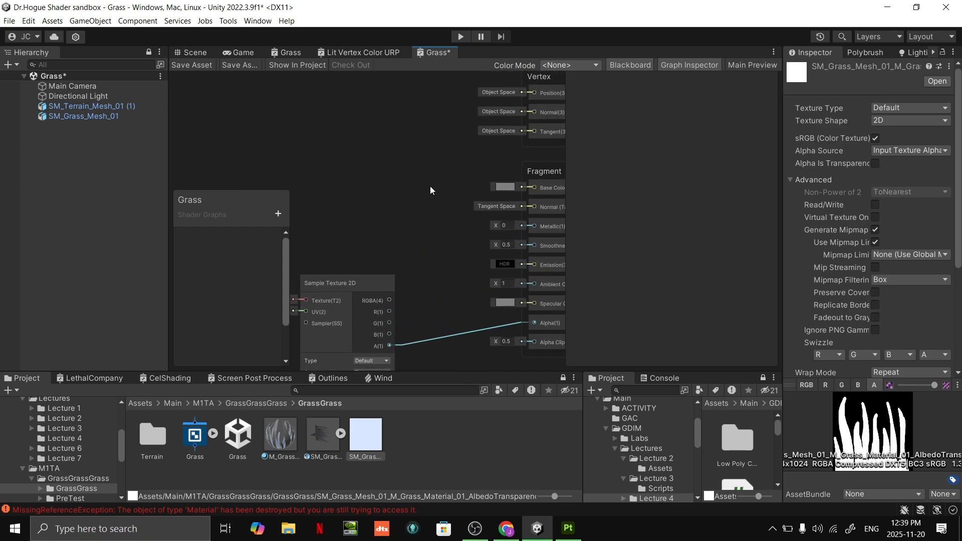
middle_drag(430, 191, 378, 198)
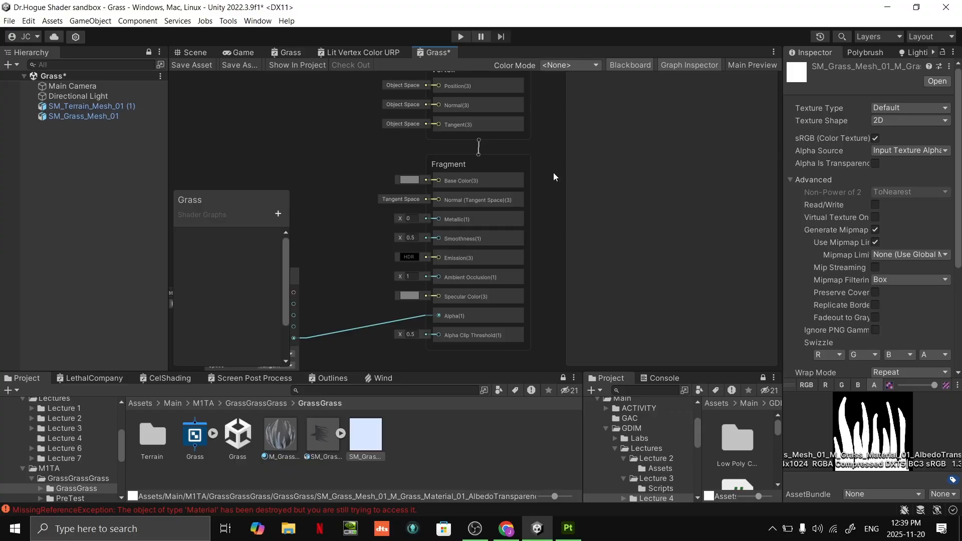
middle_drag(554, 173, 544, 171)
- Maximize the Grass graph with its Universal target settings displayed in a resized Graph Inspector, and save the graph asset
key(shift+space)
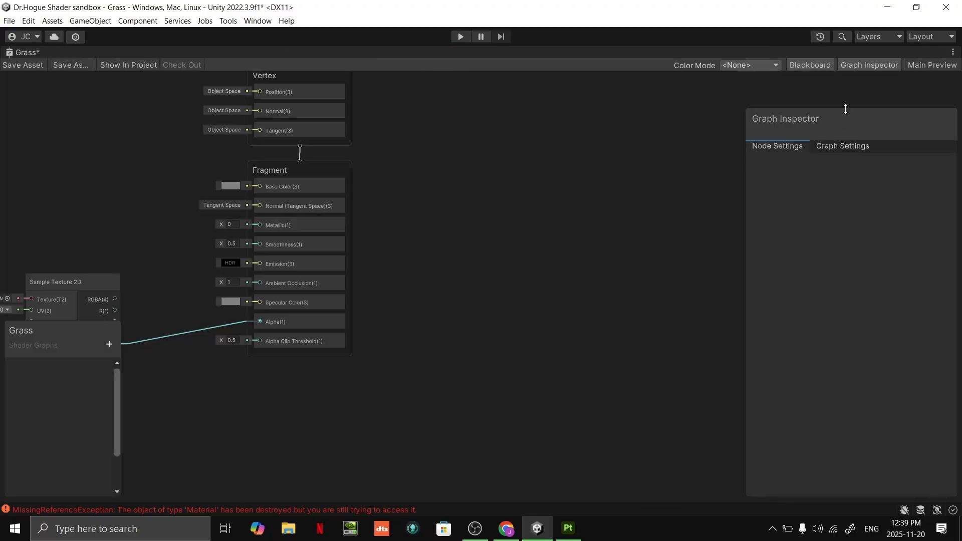
drag(846, 109, 846, 309)
middle_drag(526, 260, 695, 271)
scroll(694, 270, down, 1)
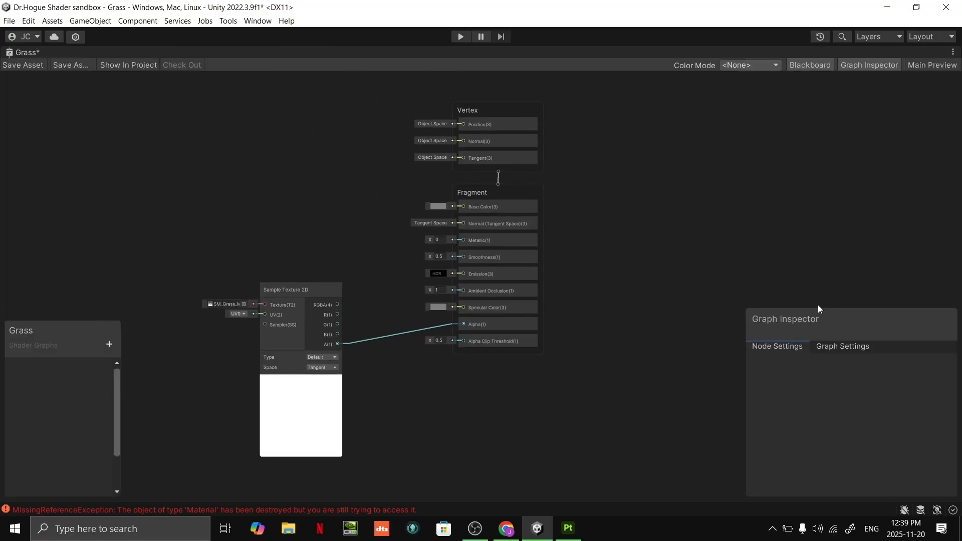
scroll(490, 323, up, 3)
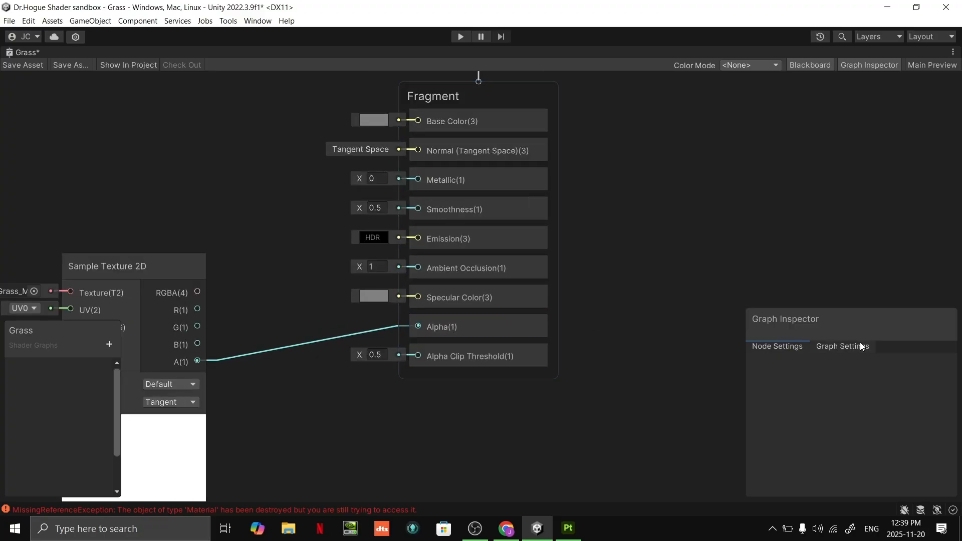
click(860, 346)
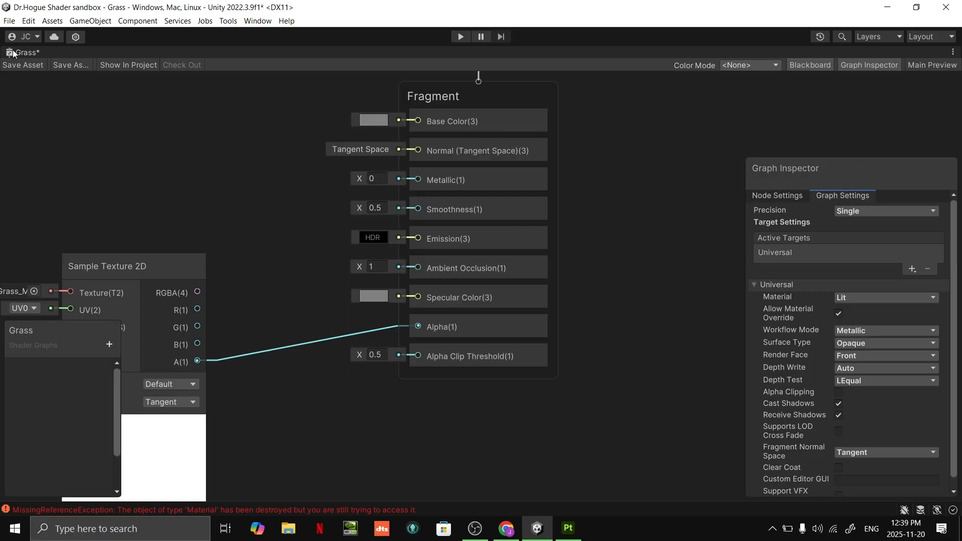
click(23, 65)
scroll(191, 162, down, 2)
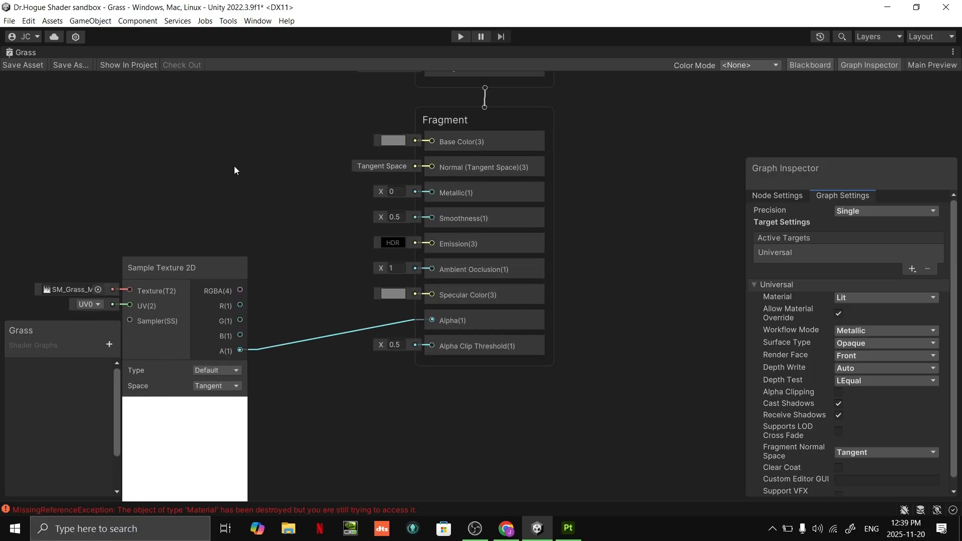
- Restore the editor layout, select the grass mesh in the Scene view and display M_Grass_Material_01's surface options
key(shift+space)
click(189, 52)
right_drag(577, 200, 379, 181)
key(d)
key(s)
click(396, 239)
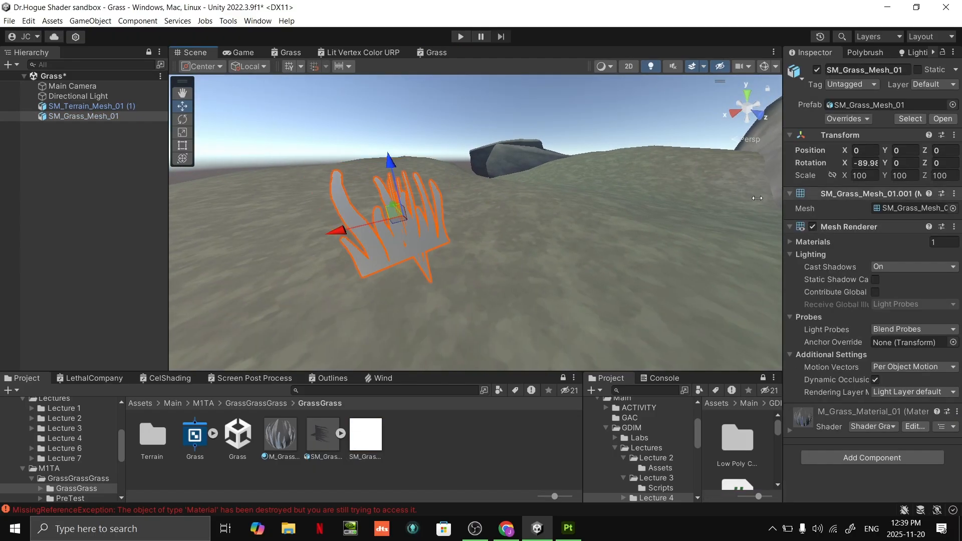
click(323, 442)
click(362, 443)
click(283, 439)
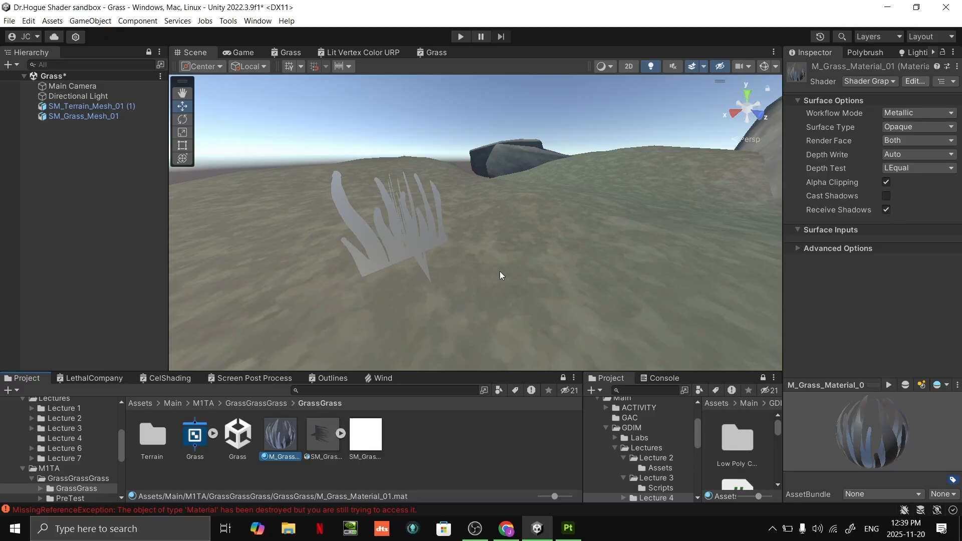
- Inspect the alpha-clipped grass mesh from the front in the Scene view
key(a)
right_drag(524, 257, 573, 245)
key(w)
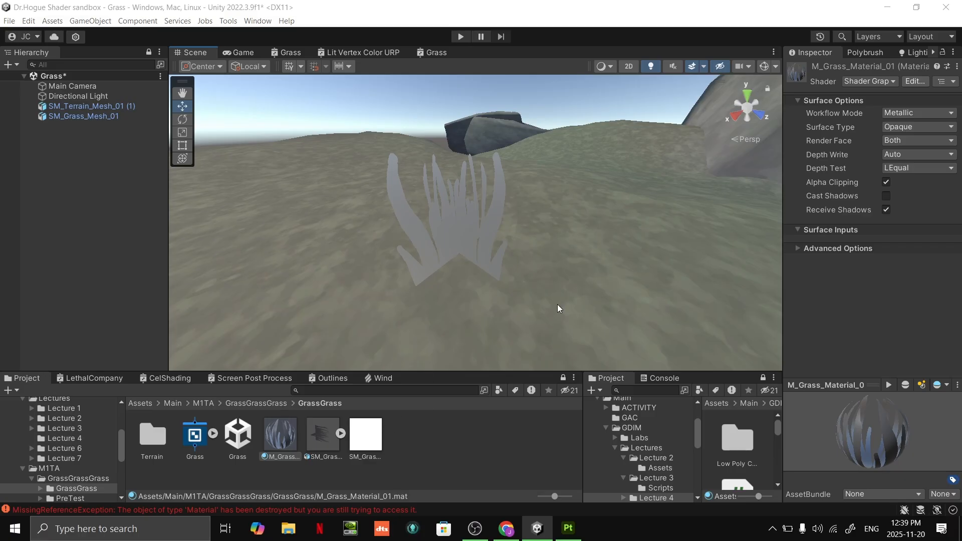
key(alt+Tab)
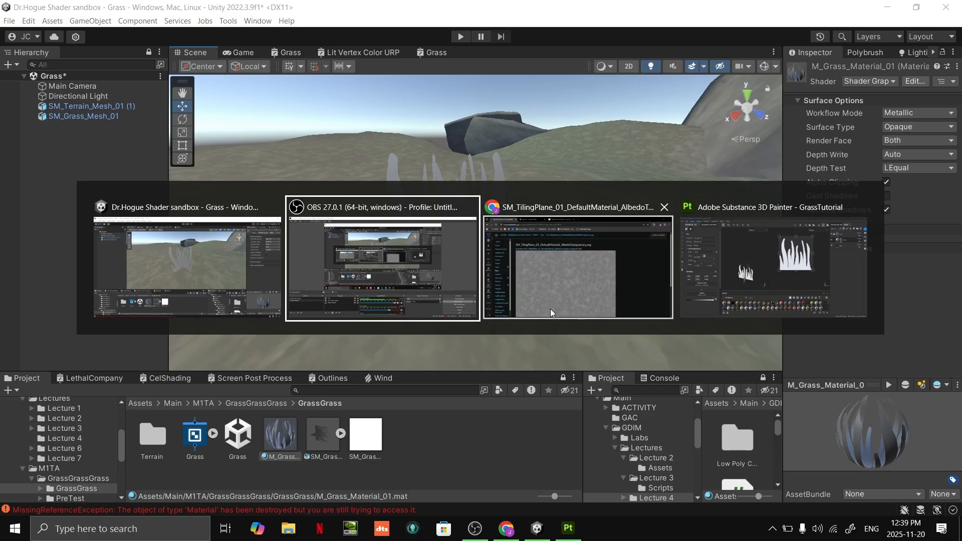
click(272, 281)
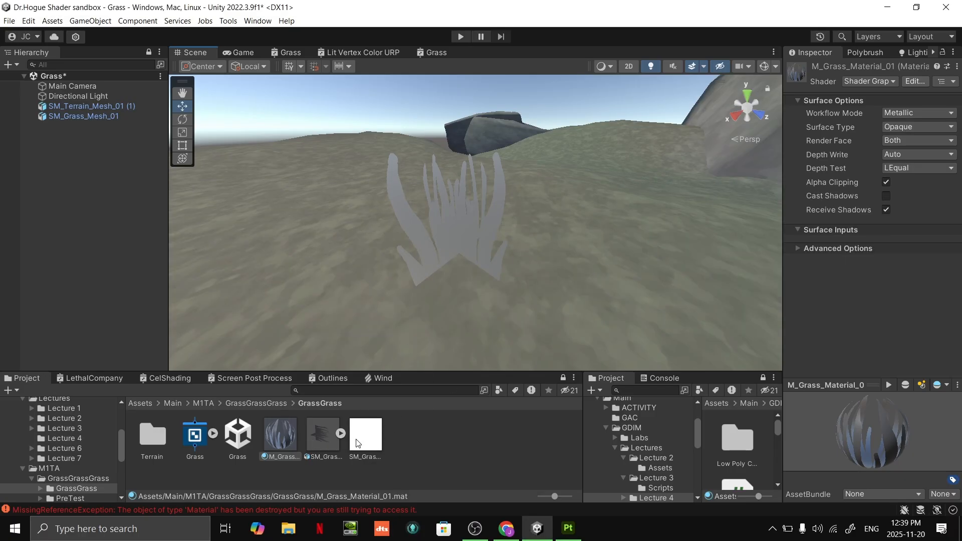
- Return to the Grass graph and move the Sample Texture 2D node lower and farther away from the Fragment block
click(439, 52)
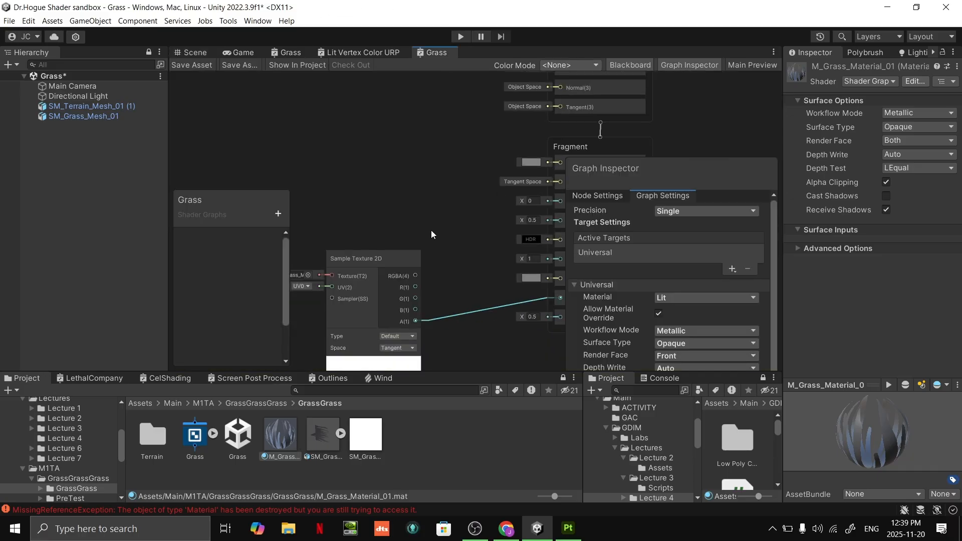
scroll(431, 230, down, 2)
middle_drag(434, 244, 450, 271)
drag(411, 284, 383, 258)
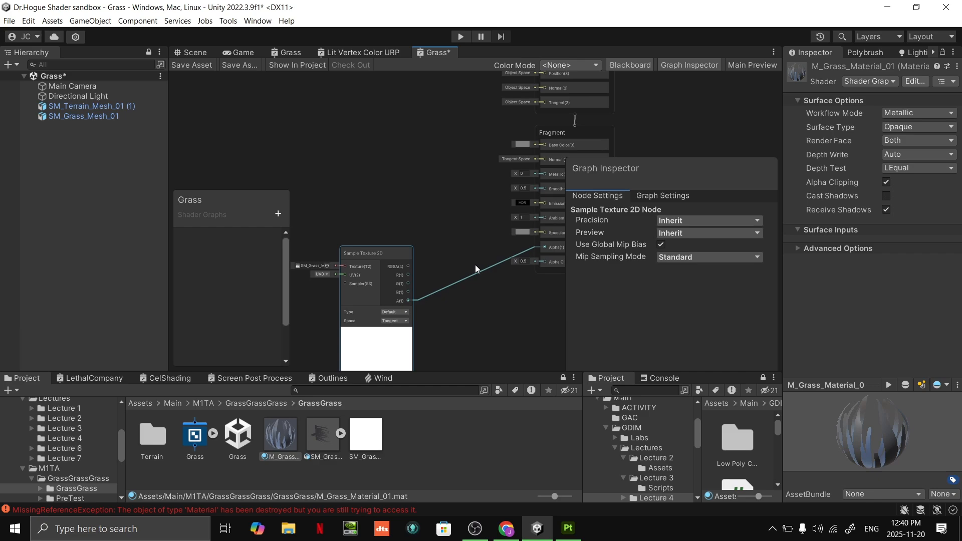
click(423, 149)
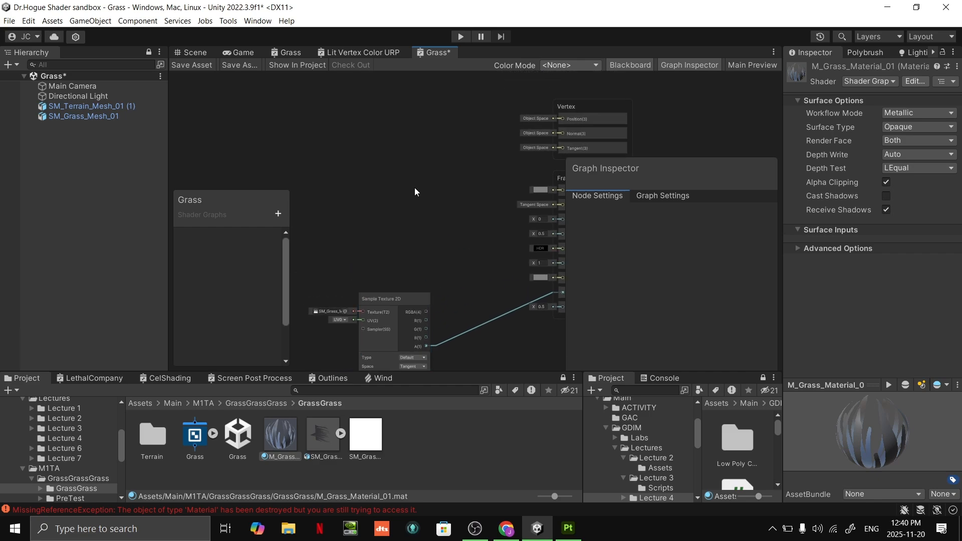
- Maximize the Grass graph and add a Lerp node in the free space above the Sample Texture 2D node
key(shift+space)
middle_drag(349, 193, 644, 229)
scroll(529, 213, up, 3)
middle_drag(529, 213, 451, 254)
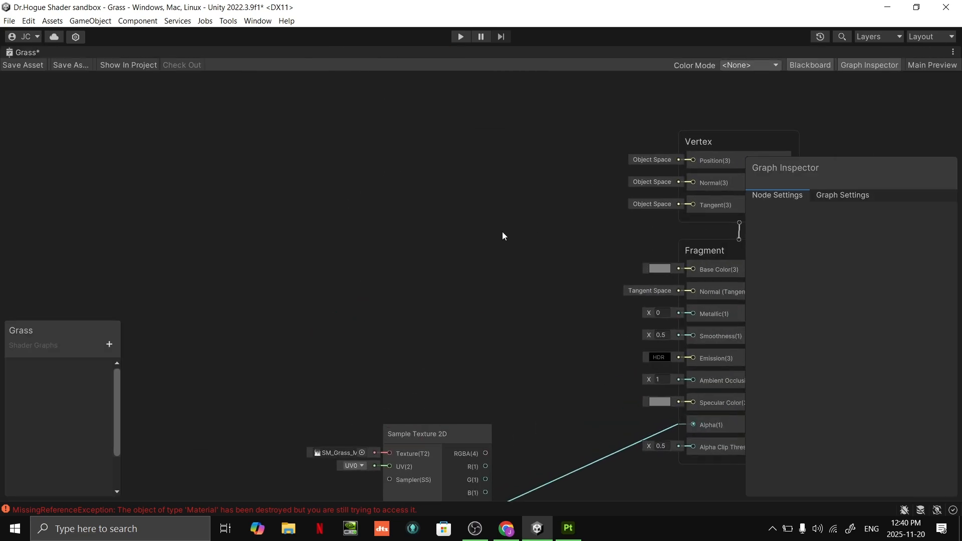
middle_drag(502, 231, 480, 233)
key(space)
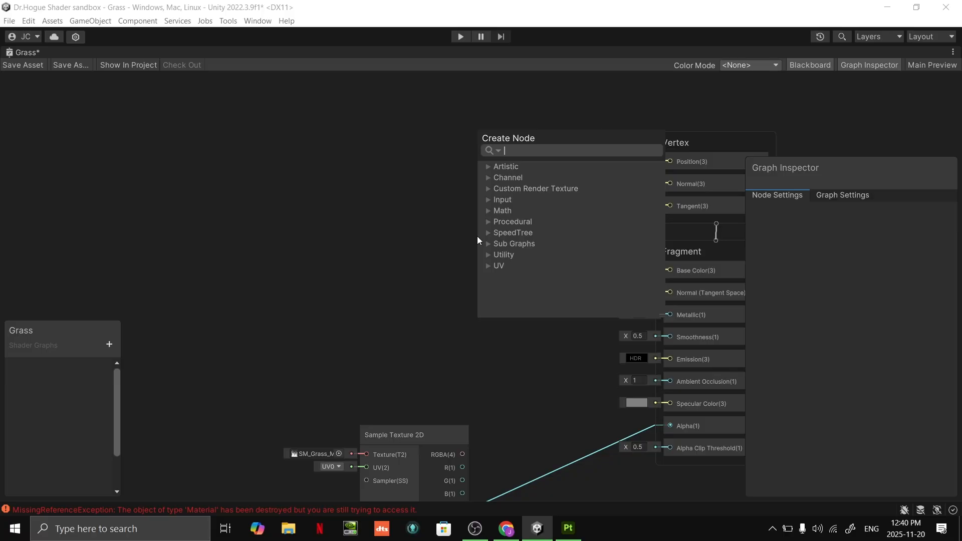
text(lerp)
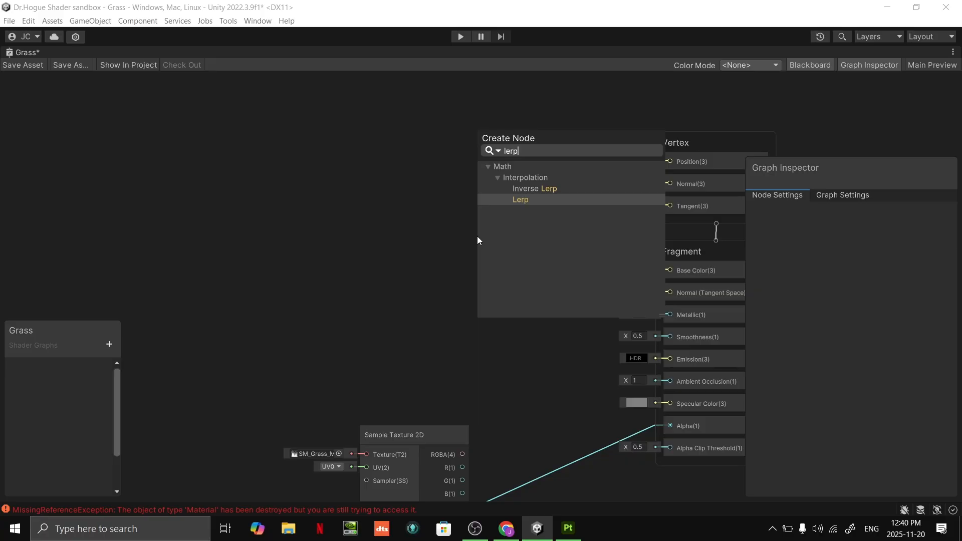
key(Return)
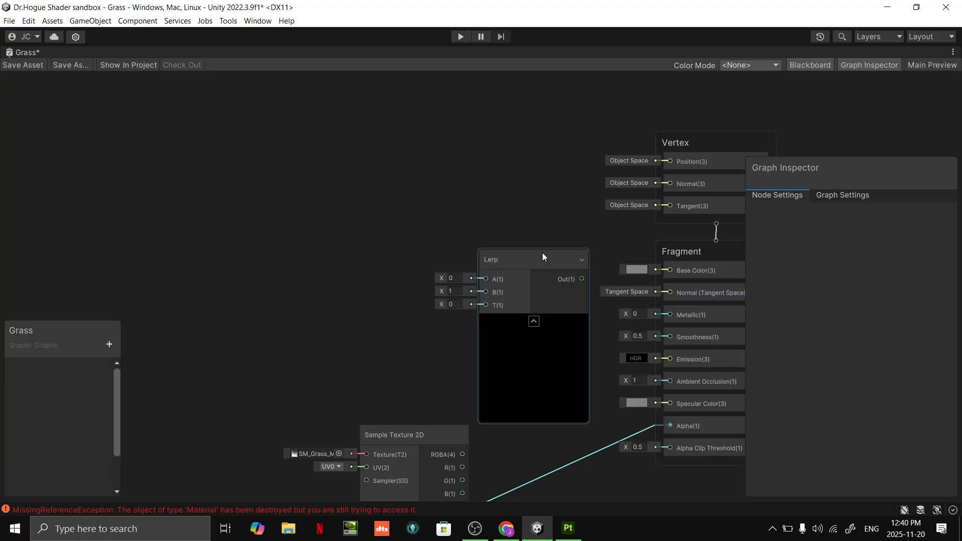
drag(542, 253, 478, 194)
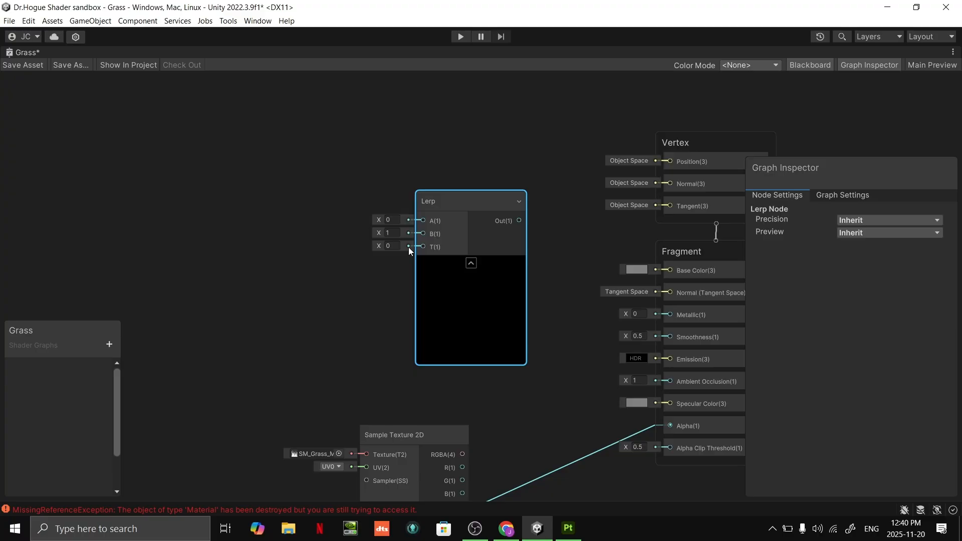
- Examine the Lerp node's A, B and T inputs up close
scroll(441, 228, up, 5)
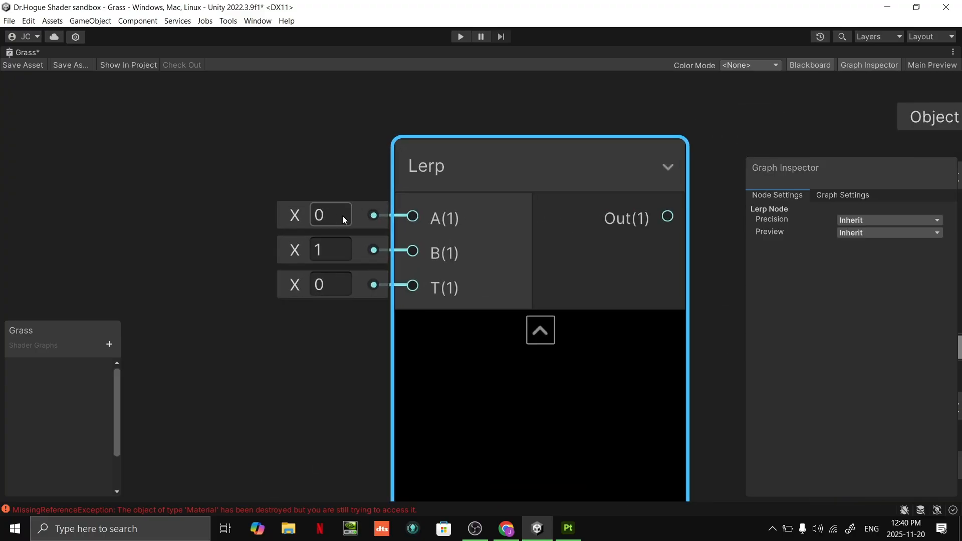
scroll(461, 214, down, 1)
scroll(435, 222, down, 3)
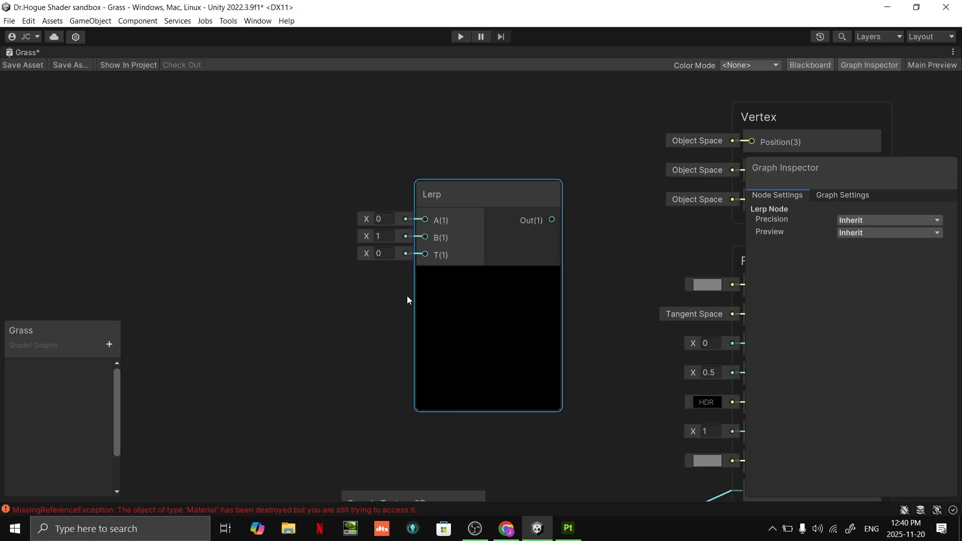
drag(424, 254, 297, 334)
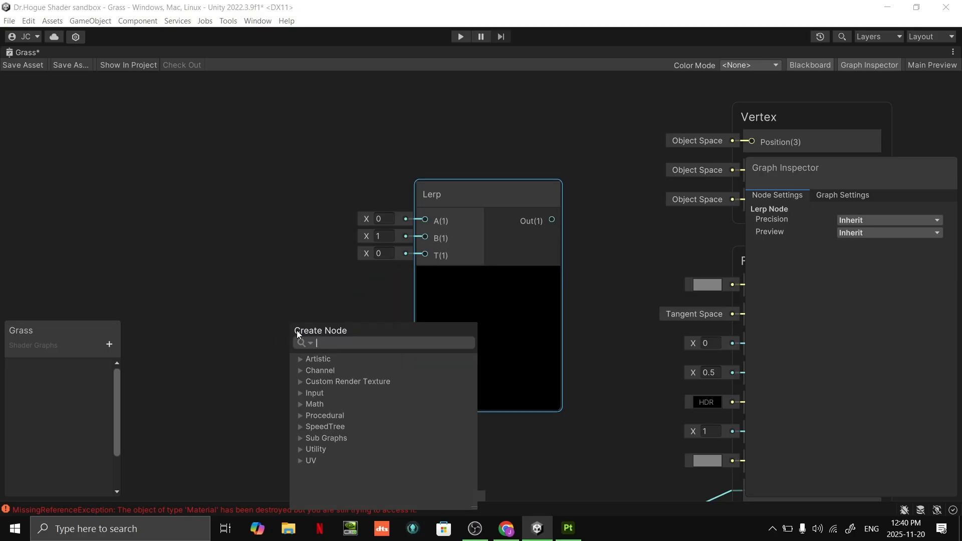
click(284, 198)
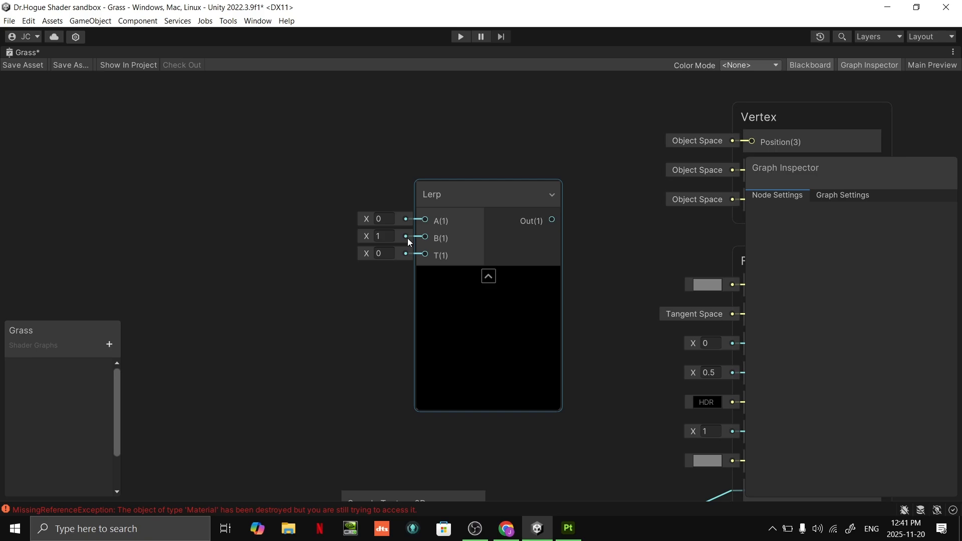
- Add a Vertex Color node, place it before the Lerp node and collapse its preview
scroll(292, 378, down, 1)
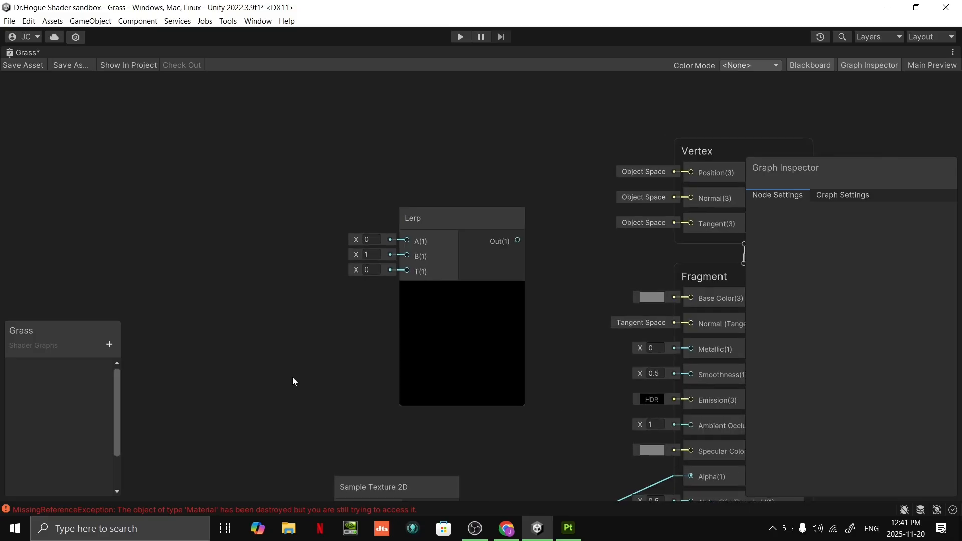
middle_drag(264, 391, 372, 377)
key(space)
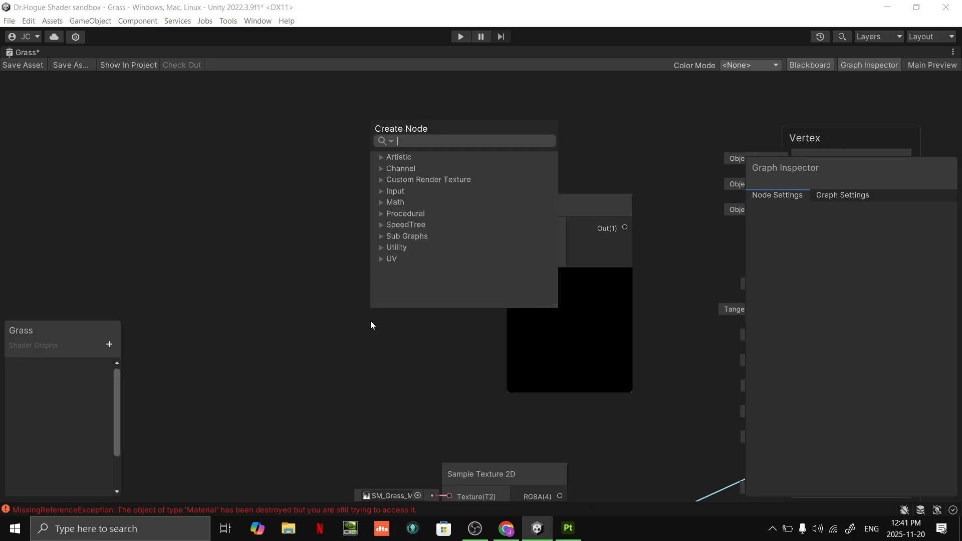
click(370, 321)
key(space)
text(verte)
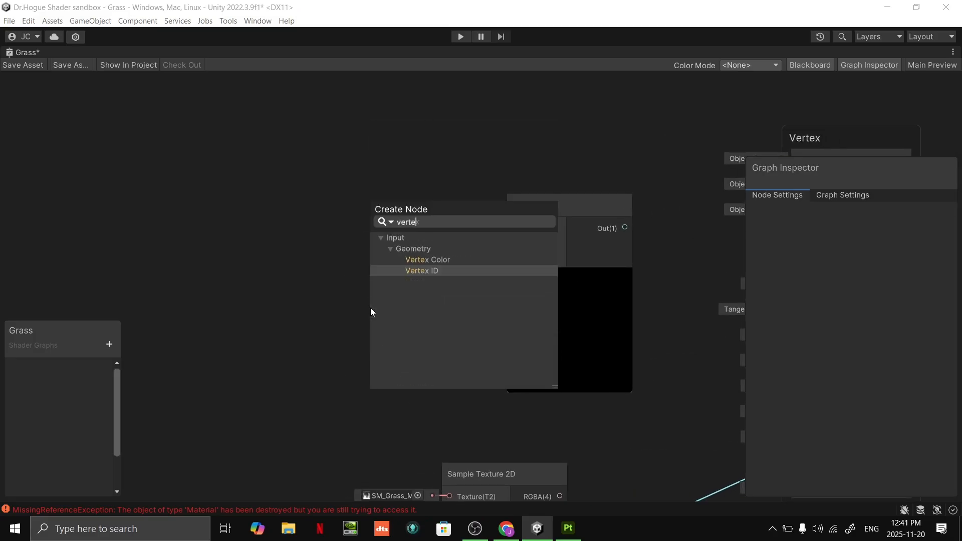
click(451, 256)
double_click(446, 259)
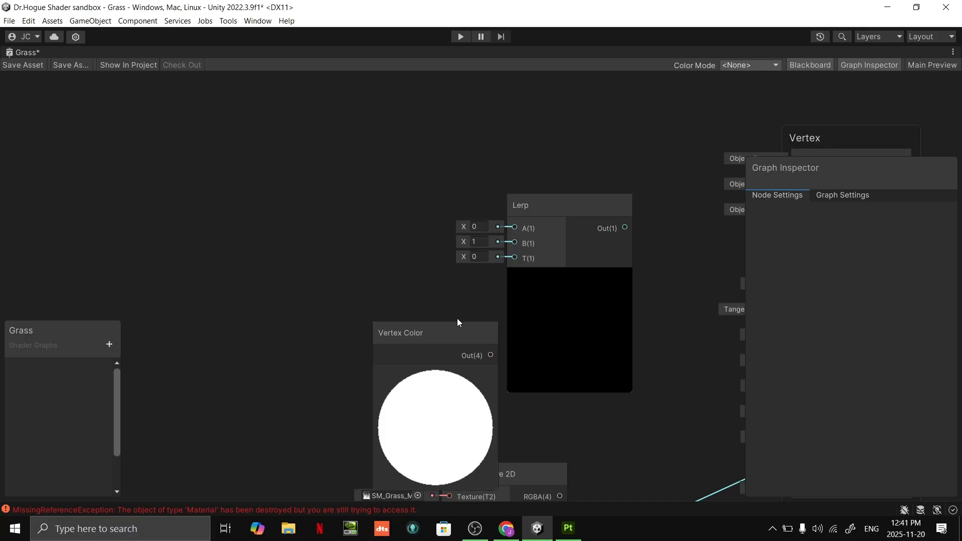
drag(457, 319, 382, 300)
click(351, 304)
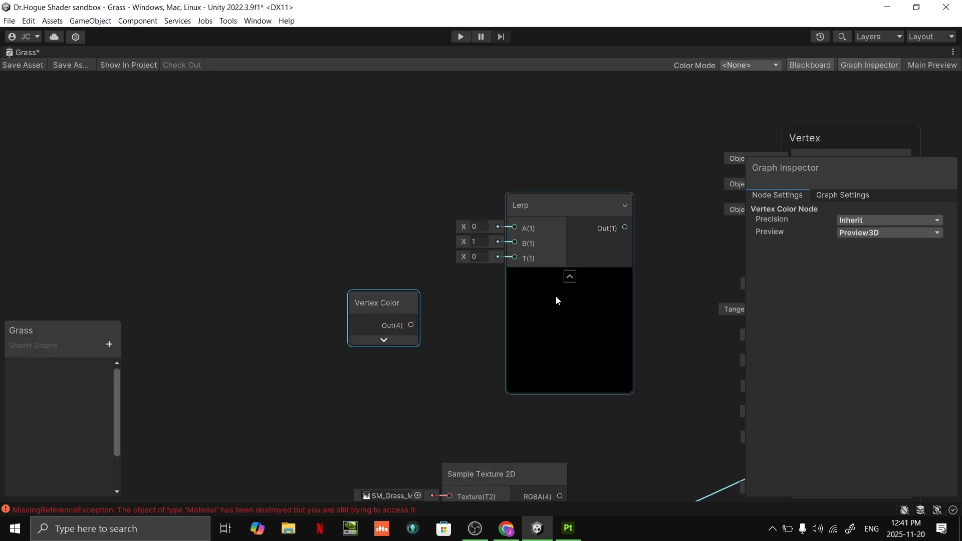
mouse_move(438, 349)
middle_down()
mouse_move(386, 364)
mouse_move(379, 387)
mouse_move(394, 387)
middle_up()
scroll(385, 365, up, 2)
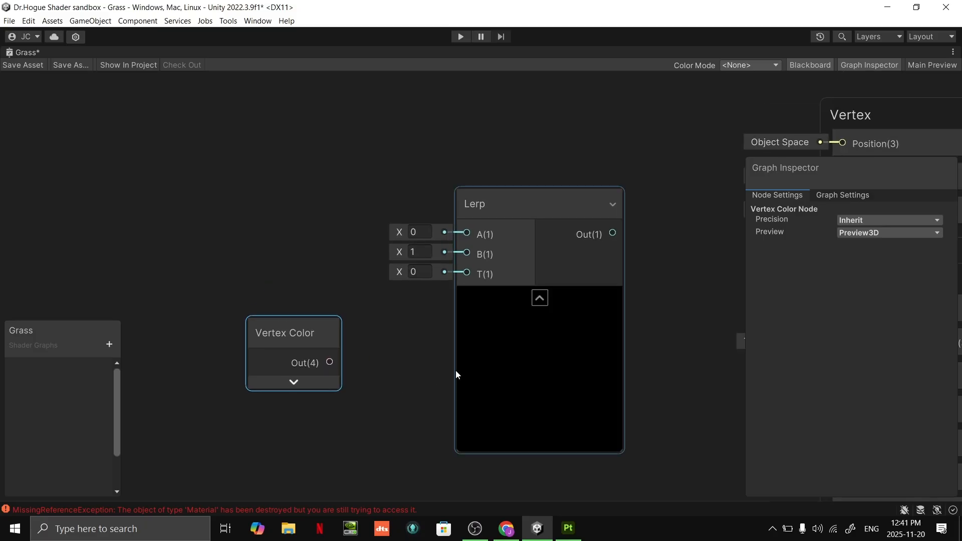
- Expand the Vertex Color node's preview to examine it, and collapse it again
middle_drag(455, 370, 478, 378)
scroll(421, 396, up, 1)
drag(365, 304, 334, 331)
click(365, 306)
scroll(378, 380, up, 1)
middle_drag(374, 381, 415, 353)
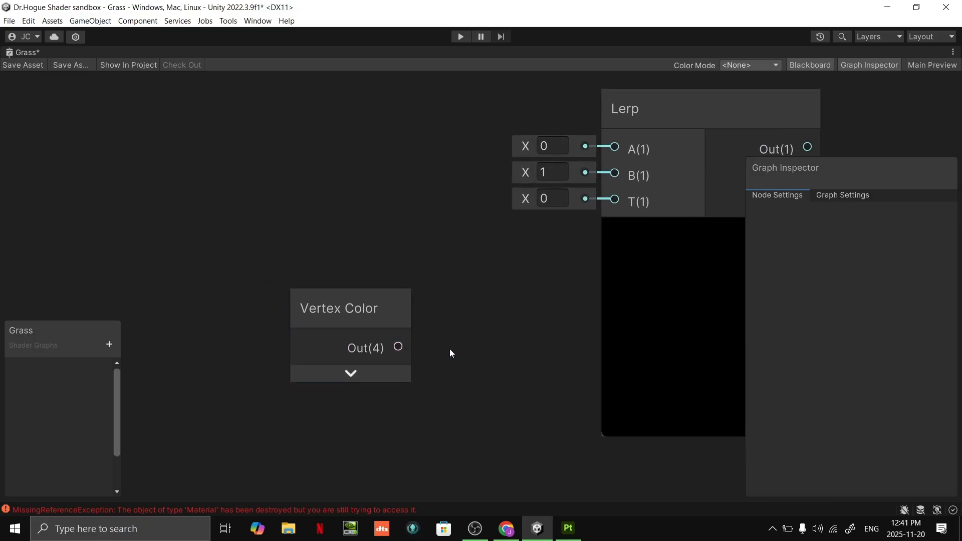
click(351, 373)
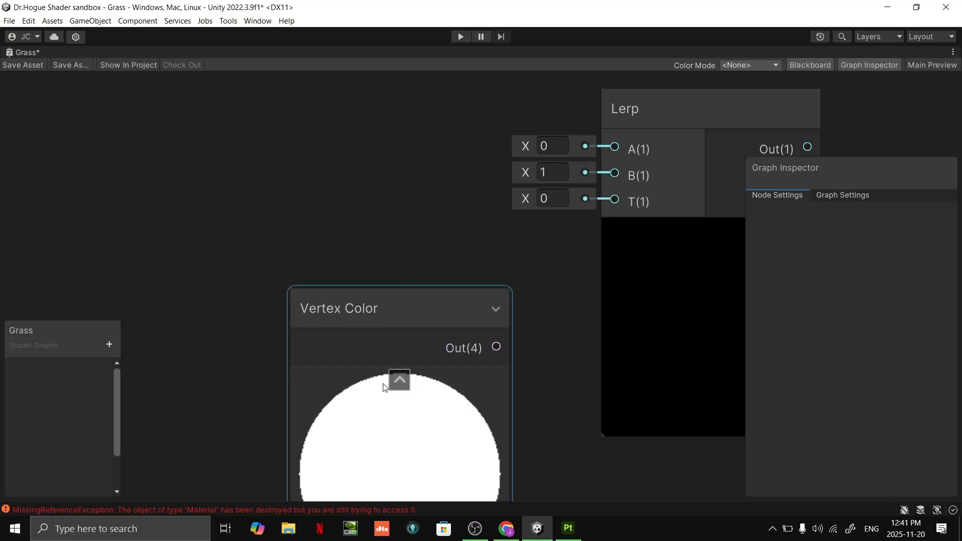
click(396, 380)
- Connect the Vertex Color node's output to the Lerp node's T input
scroll(501, 375, down, 2)
middle_drag(457, 382, 457, 389)
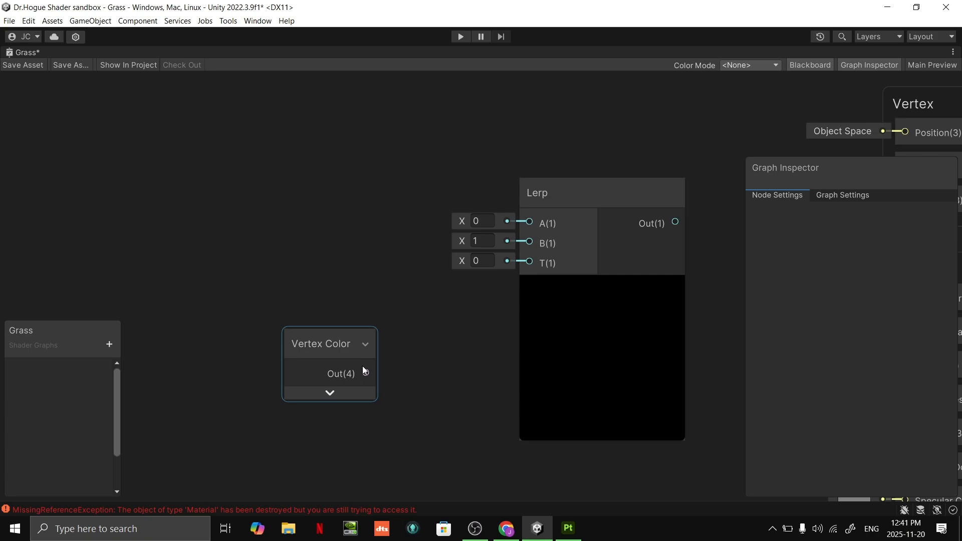
drag(366, 373, 529, 261)
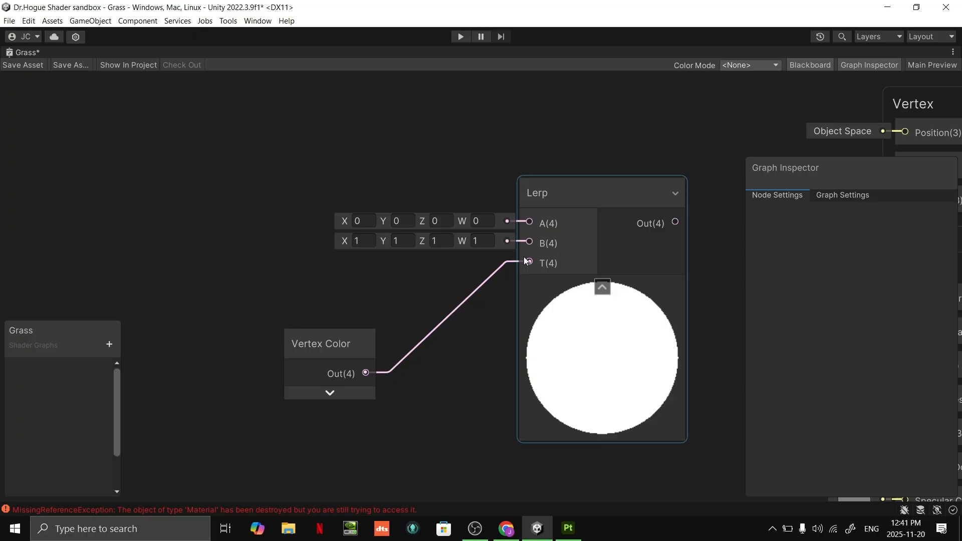
- Switch to Chrome and present the "Lets make!" slide of the grass tutorial full screen to study the vertex-color gradient reference
key(alt+Tab)
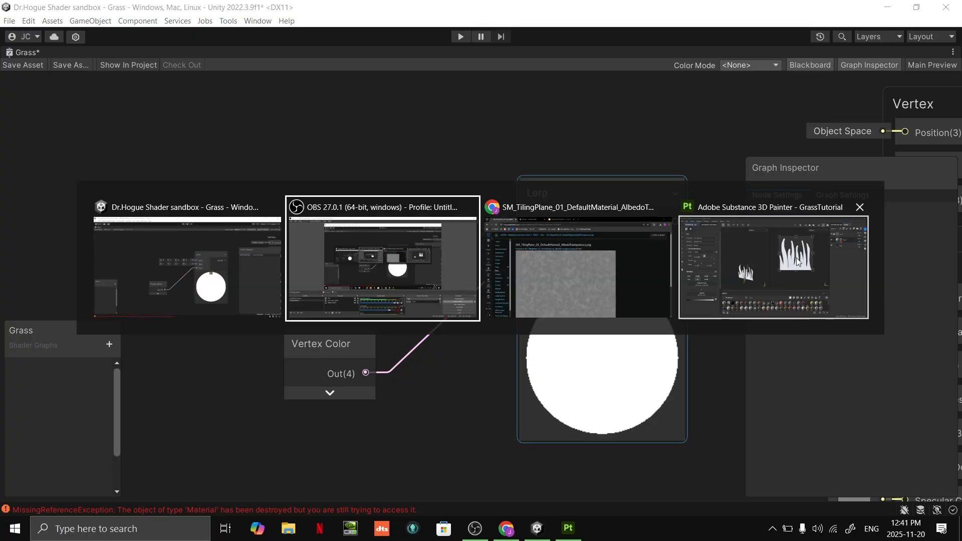
click(576, 270)
click(423, 11)
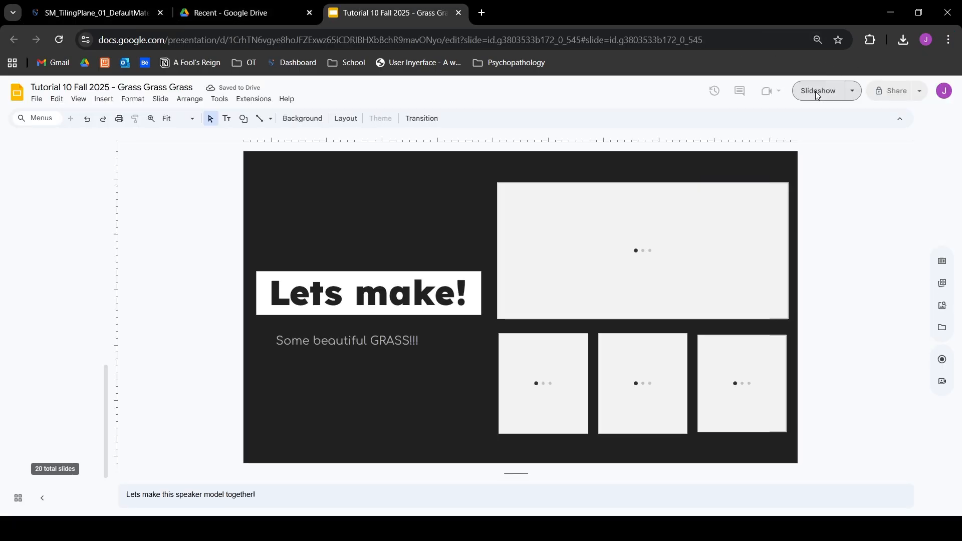
click(816, 91)
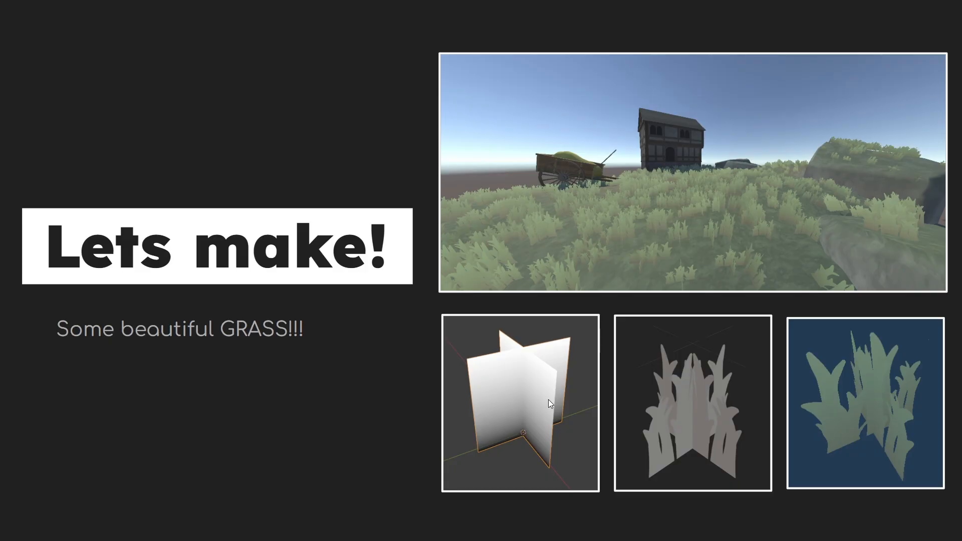
- Return to Unity, connect the Lerp output to Base Color in the Fragment block and save the Grass graph
key(alt+Tab)
drag(431, 284, 341, 332)
scroll(431, 362, down, 5)
scroll(477, 354, up, 5)
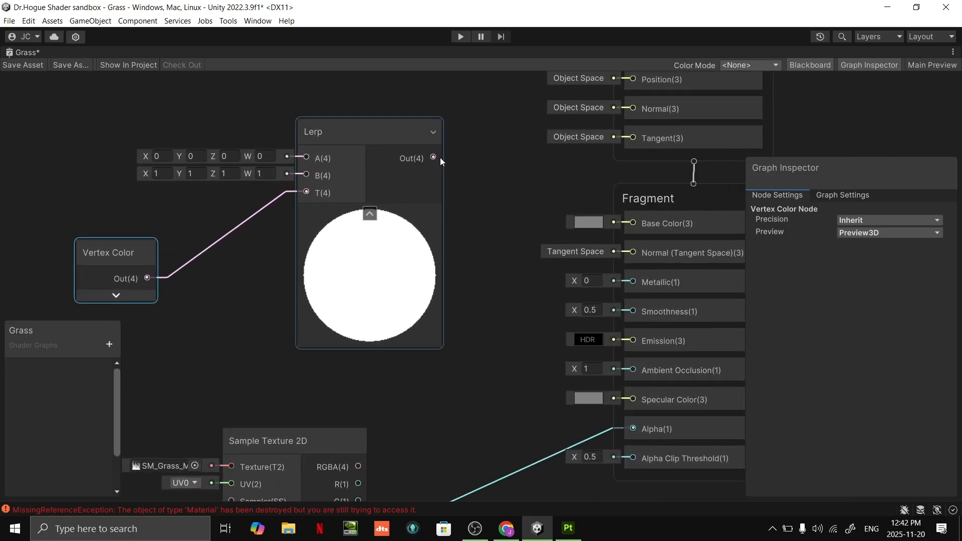
drag(435, 157, 633, 222)
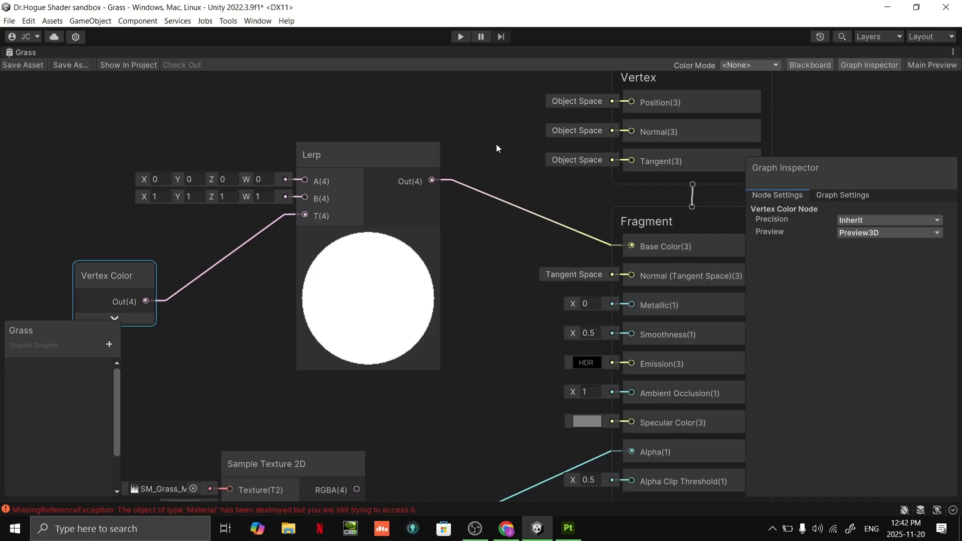
- Inspect the grass mesh's vertex-color shading in the Scene view and return to the Lerp node in the Grass graph
key(shift+space)
click(198, 52)
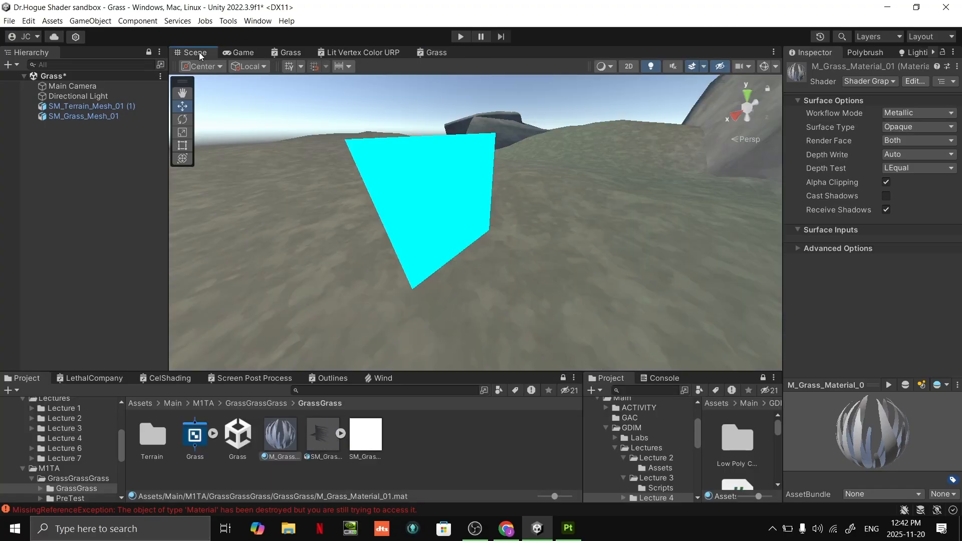
right_drag(646, 262, 18, 215)
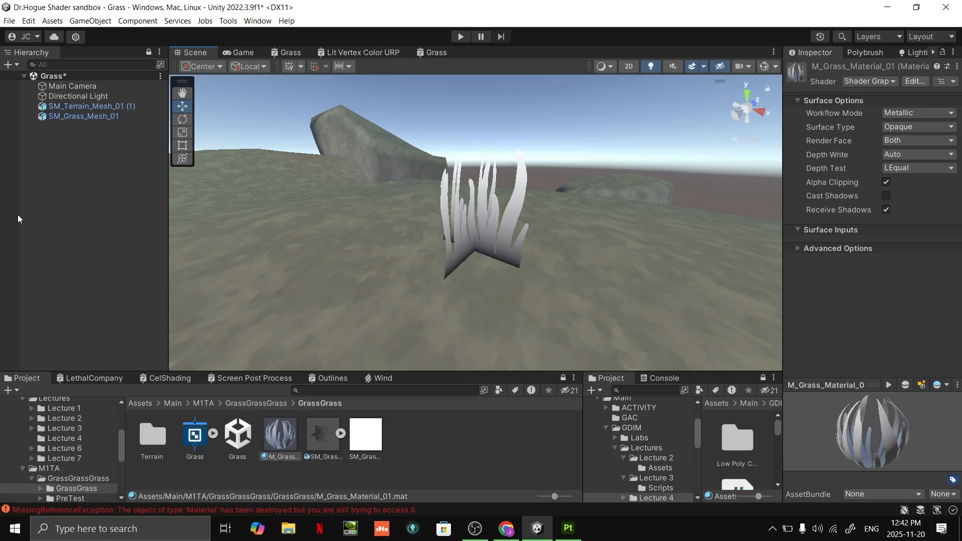
click(430, 53)
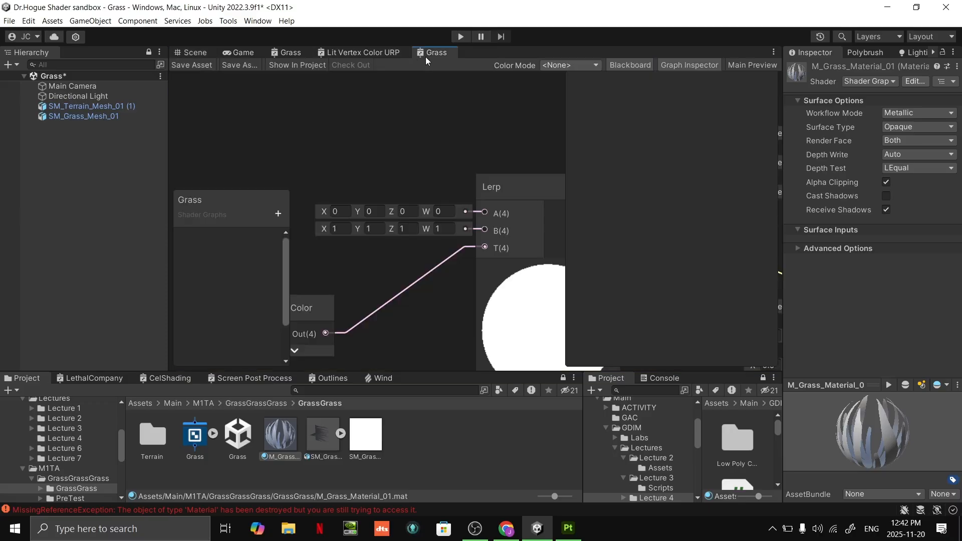
scroll(403, 120, down, 3)
middle_drag(403, 124, 297, 126)
mouse_move(487, 136)
middle_down()
mouse_move(504, 150)
mouse_move(480, 132)
mouse_move(492, 133)
middle_up()
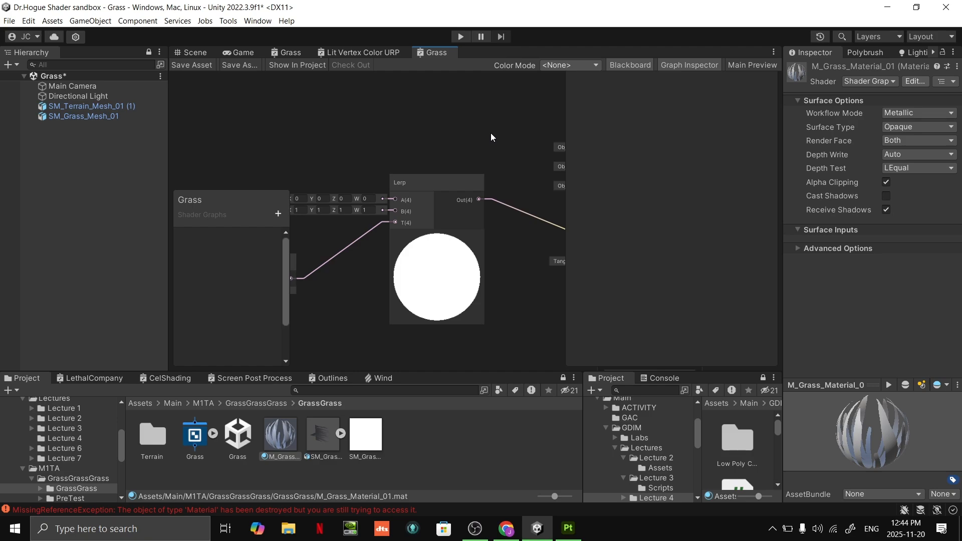
- Launch Blender
key(super)
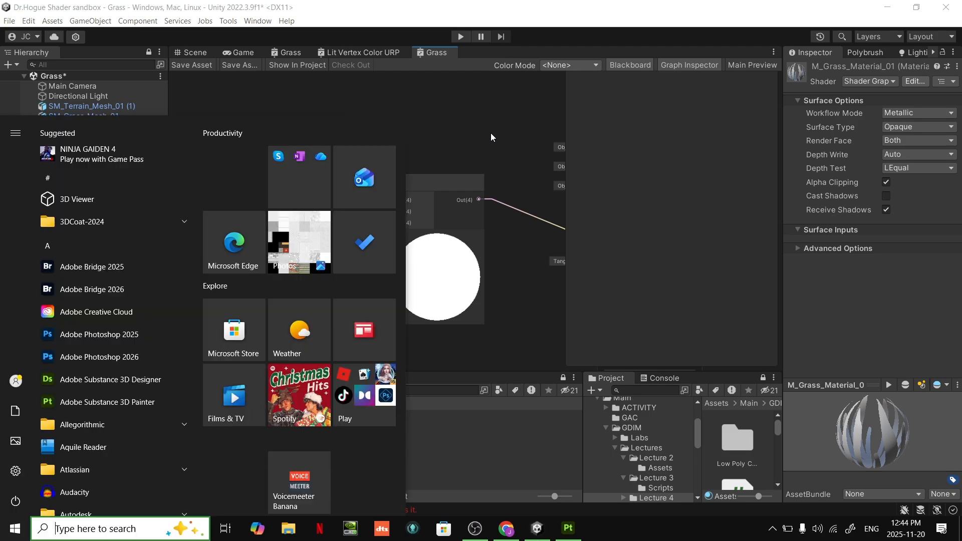
text(bl)
key(Return)
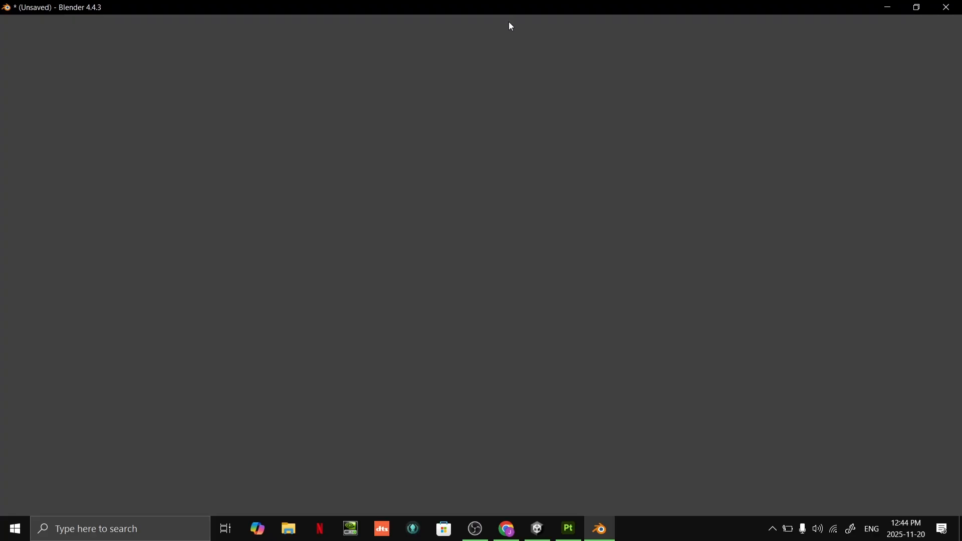
- Return to Unity and examine the base of the grass mesh up close in the Scene view
key(alt+Tab)
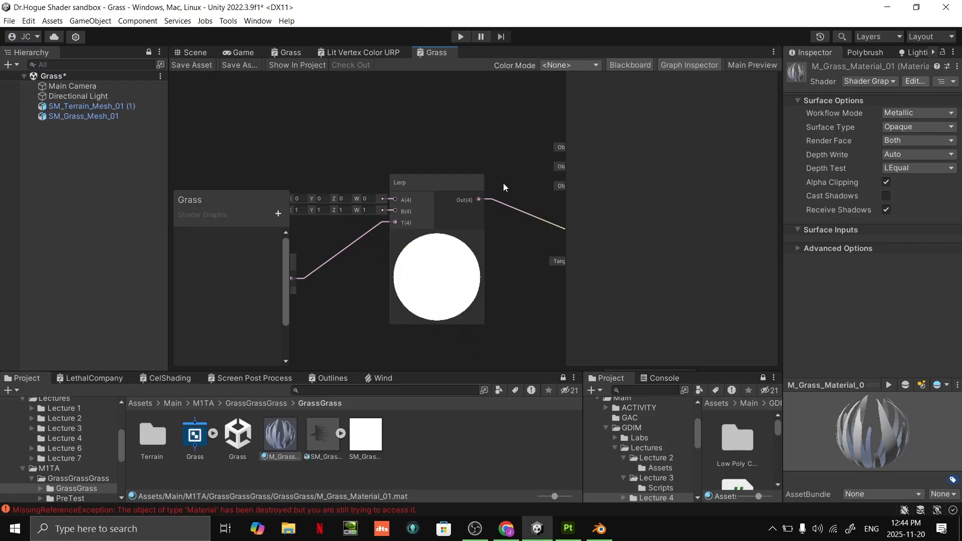
click(193, 52)
right_drag(438, 255, 452, 203)
key(w)
scroll(470, 224, down, 1)
key(s)
key(w)
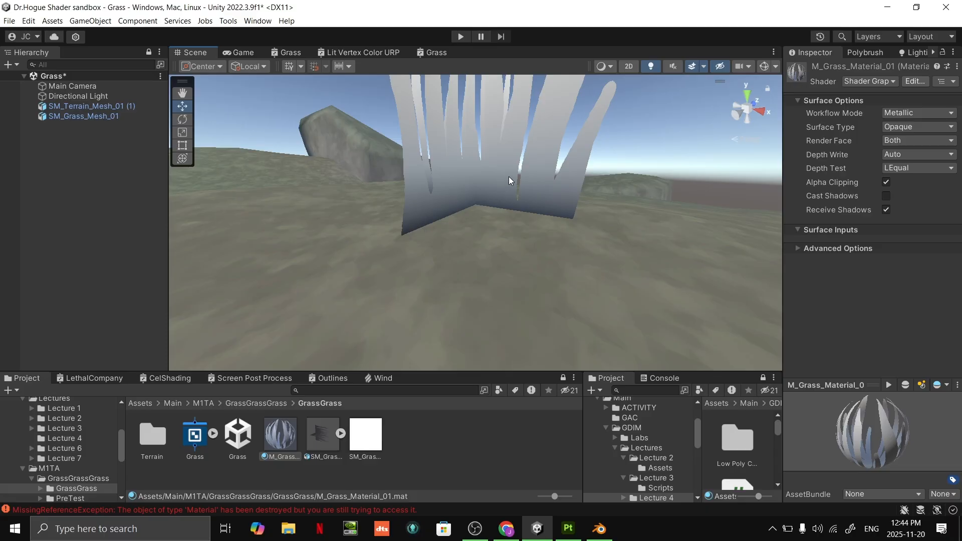
right_drag(510, 177, 526, 222)
key(s)
- Switch to Blender, open the recent file Tutorial10GrassGrassGrass.blend and compare its grass mesh with the one in Unity
key(alt+Tab)
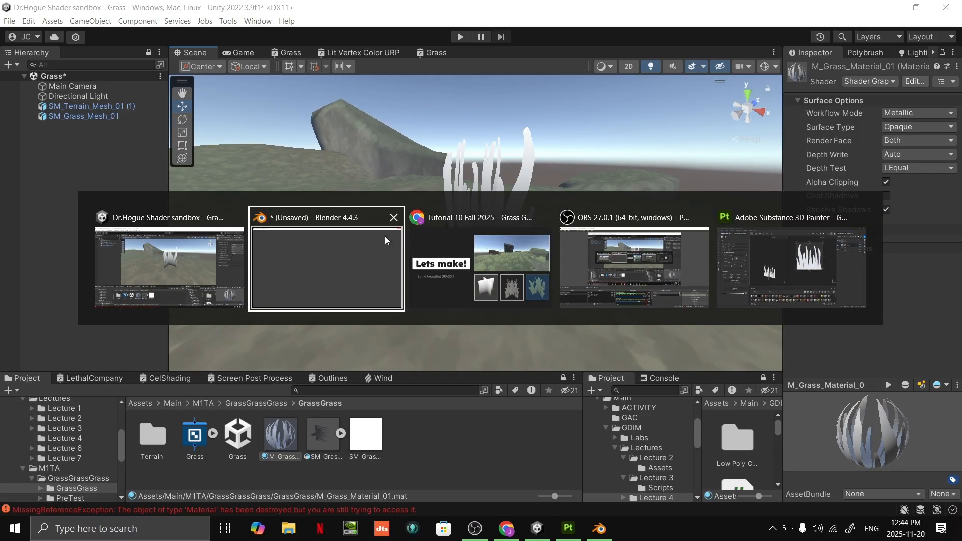
click(346, 255)
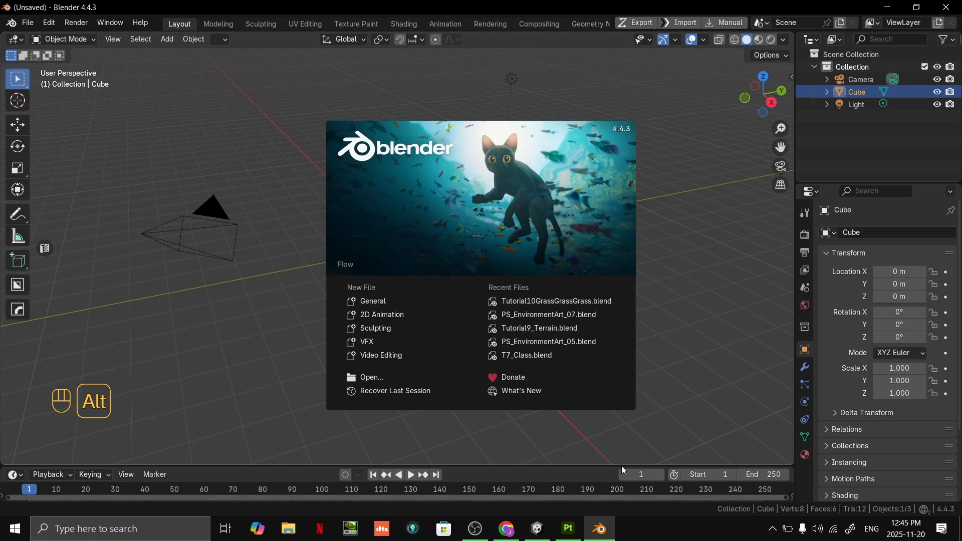
click(562, 297)
alt+scroll(345, 352, down, 5)
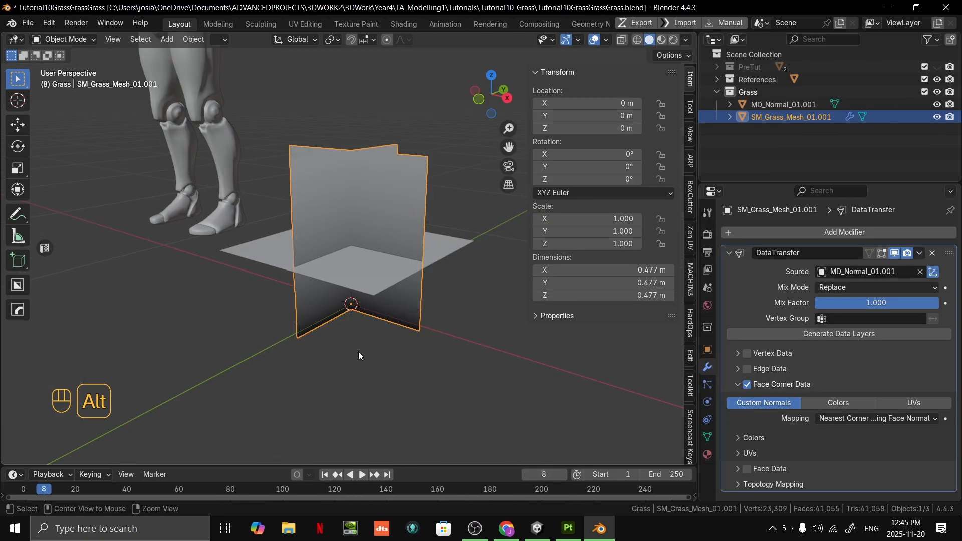
alt+scroll(368, 335, up, 5)
key(alt+Tab)
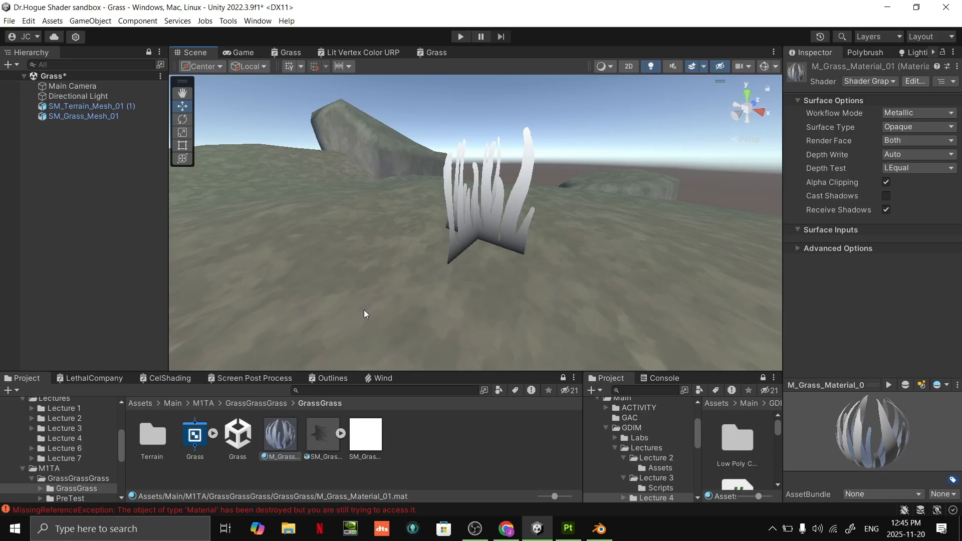
key(alt+Tab)
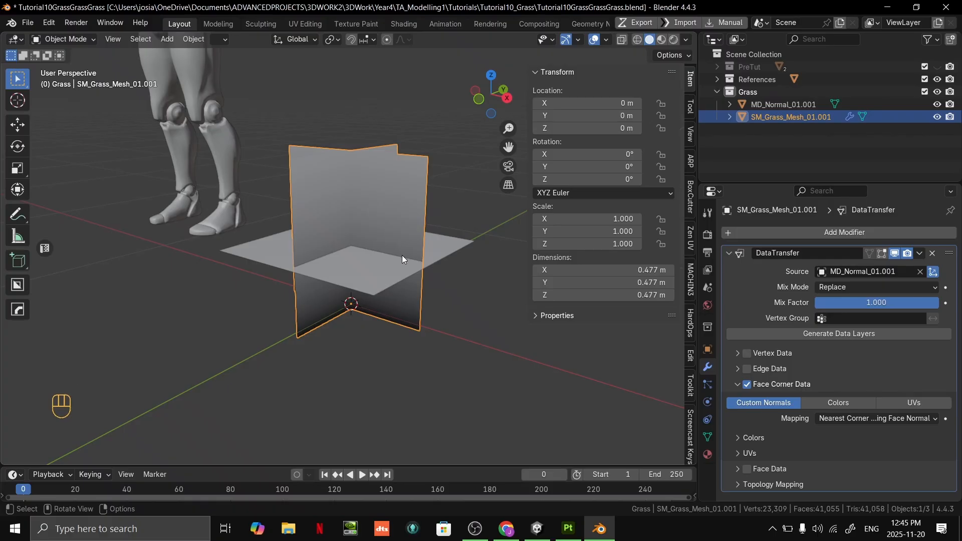
- Select the bottom edges of SM_Grass_Mesh_01.001 in Edit Mode and switch the mesh to Vertex Paint mode
middle_drag(444, 300, 401, 285)
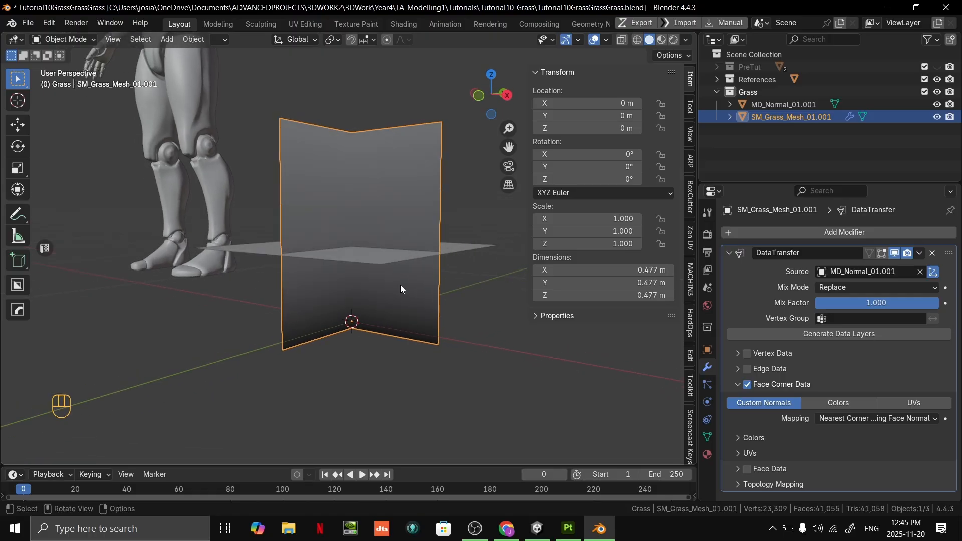
key(Tab)
key(2)
click(393, 335)
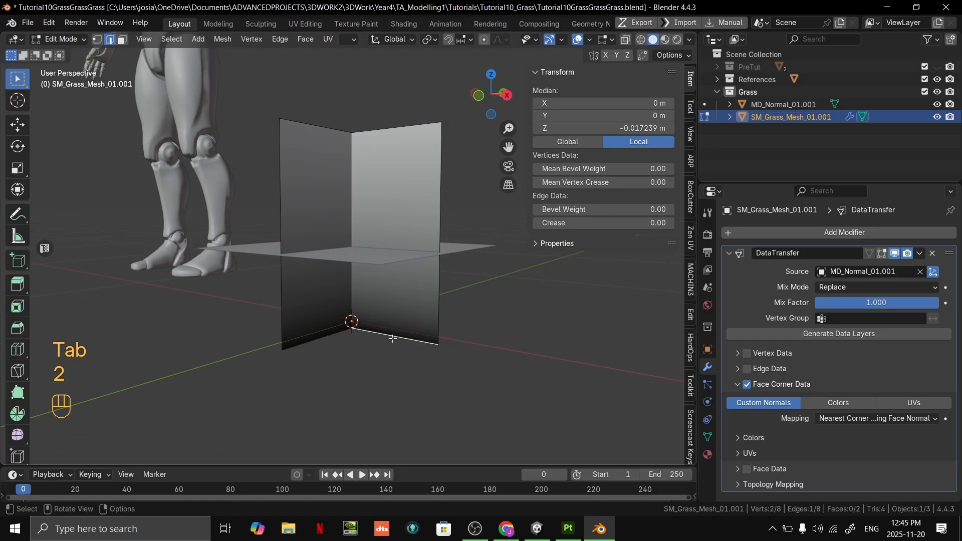
middle_drag(394, 335, 204, 367)
shift+click(337, 334)
key(ctrl+Tab)
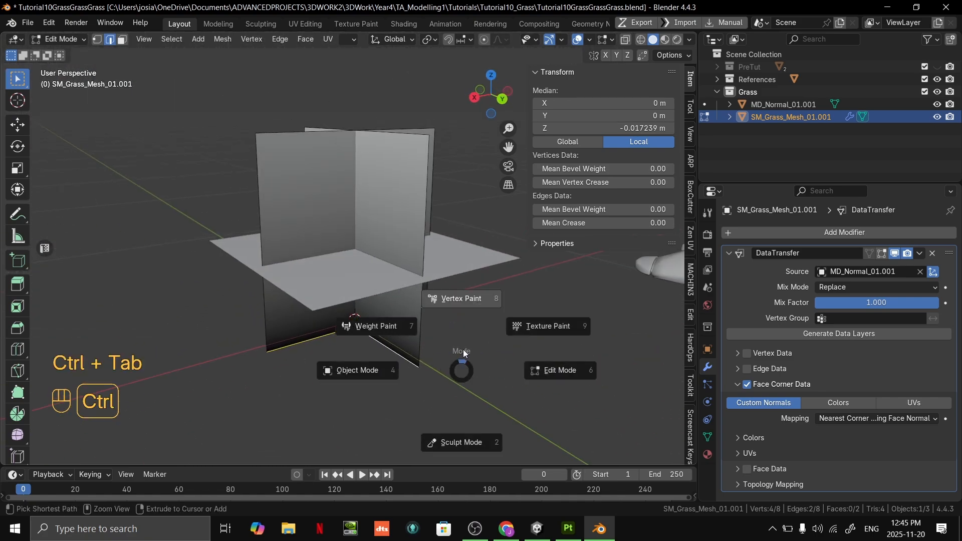
click(468, 321)
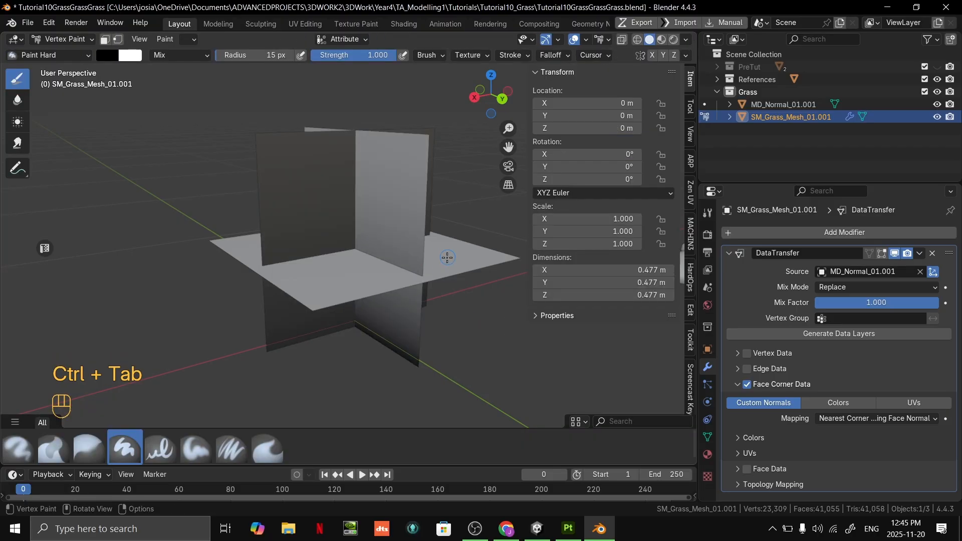
- Enable vertex selection masking and fill the grass mesh's selected bottom vertices with black
middle_drag(426, 247, 472, 250)
middle_drag(361, 266, 369, 254)
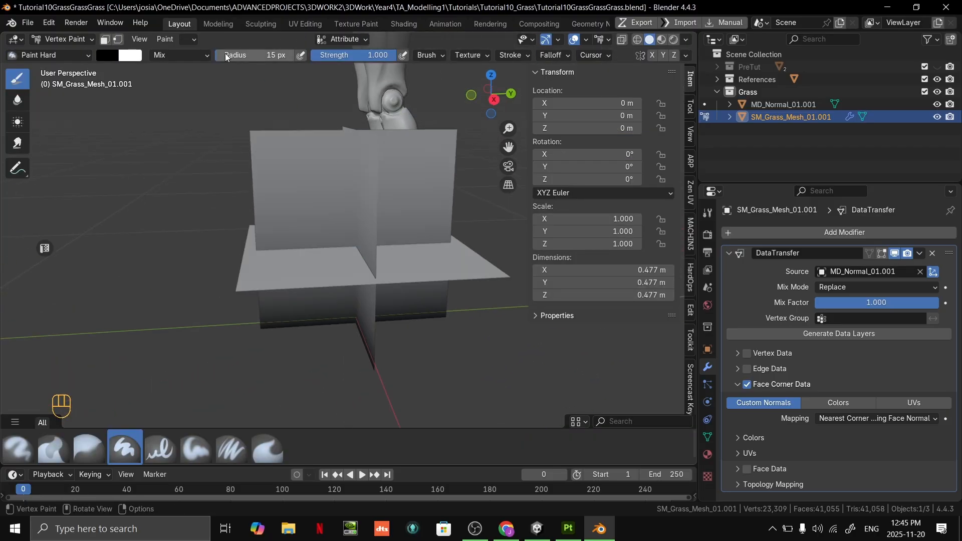
click(118, 41)
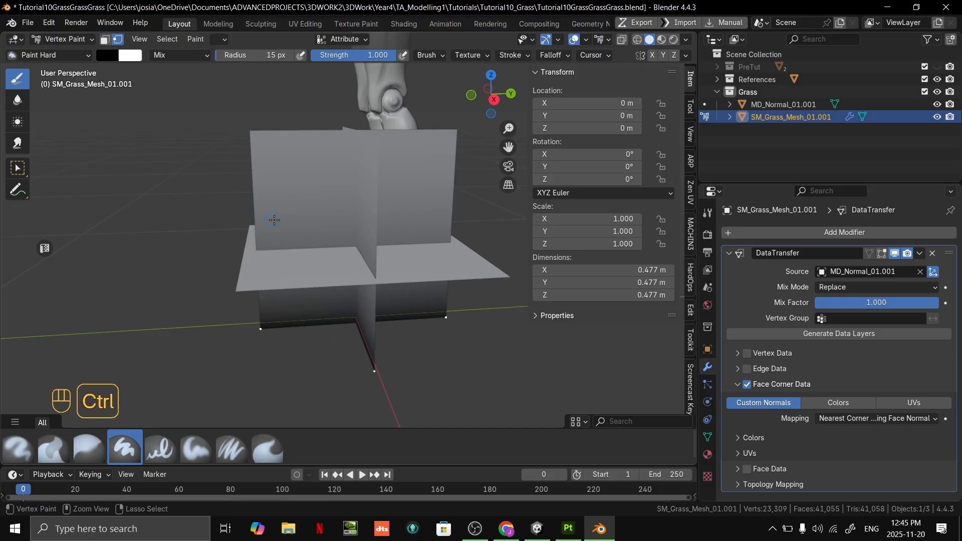
key(ctrl+x)
middle_drag(307, 238, 409, 212)
key(ctrl+x)
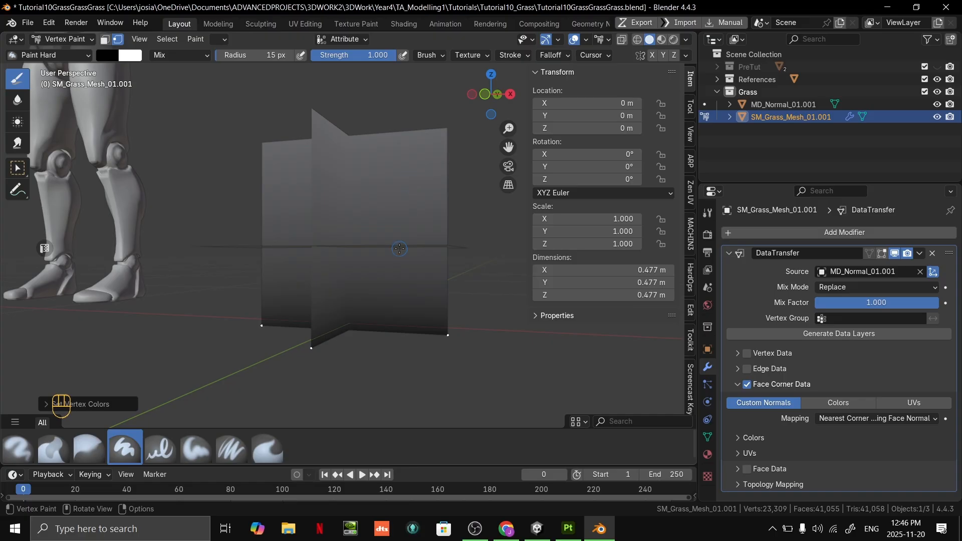
- Return the grass mesh to Object Mode and compare its gradient with the grass in the Unity scene
scroll(412, 206, down, 3)
mouse_move(408, 213)
middle_down()
mouse_move(395, 250)
mouse_move(385, 248)
middle_up()
key(ctrl+Tab)
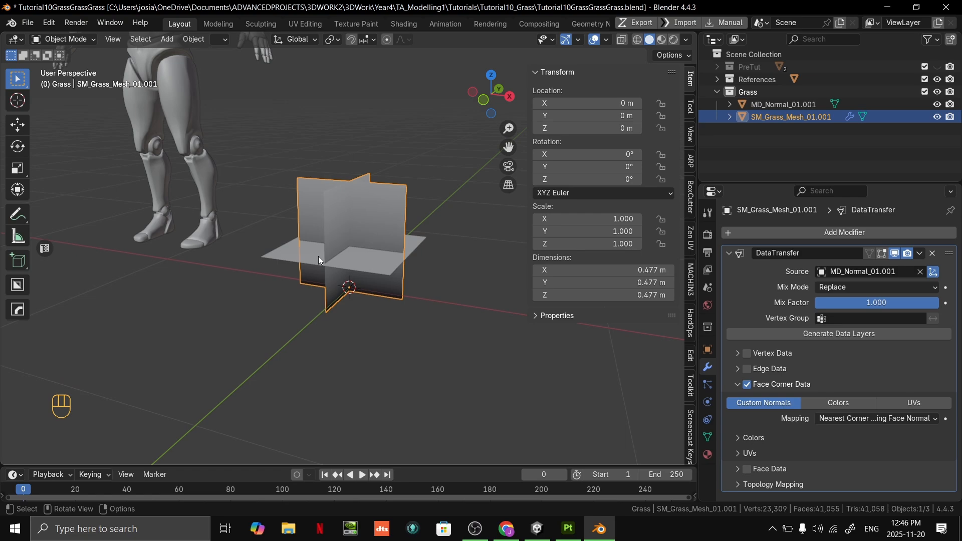
key(alt+Tab)
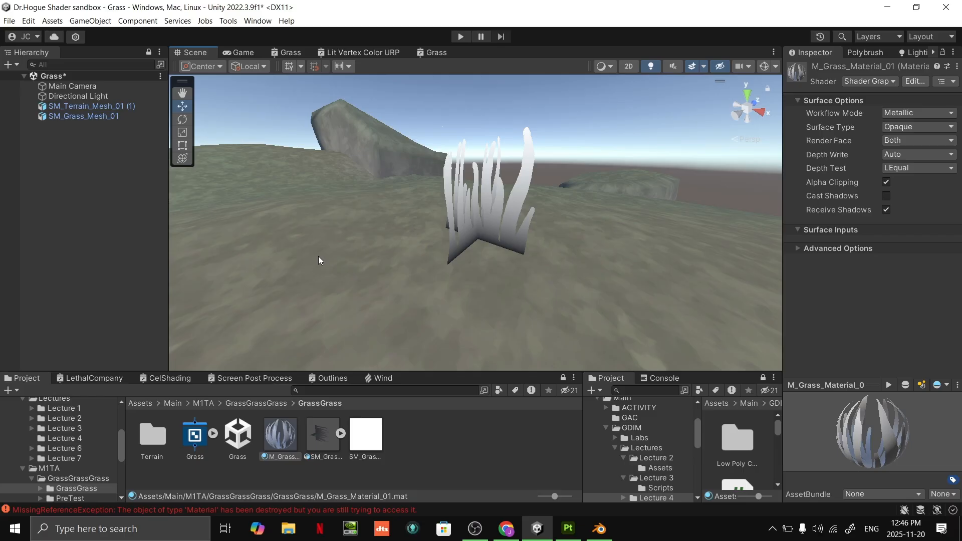
key(alt+Tab)
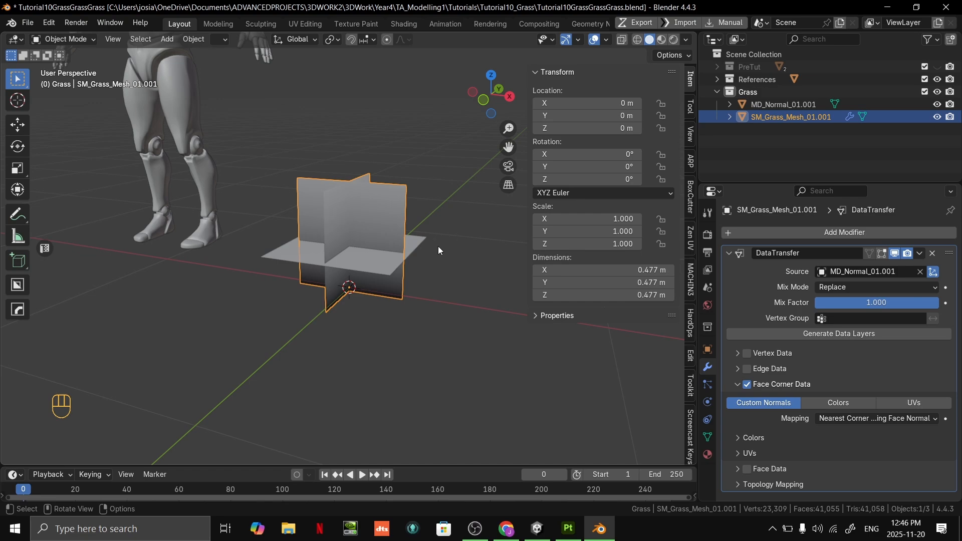
key(alt+Tab)
- Examine the grass mesh's gradient from several sides in the Scene view and return to the Grass graph
right_drag(853, 194, 180, 155)
key(w)
key(a)
key(d)
key(s)
key(a)
right_drag(180, 155, 168, 148)
key(d)
key(a)
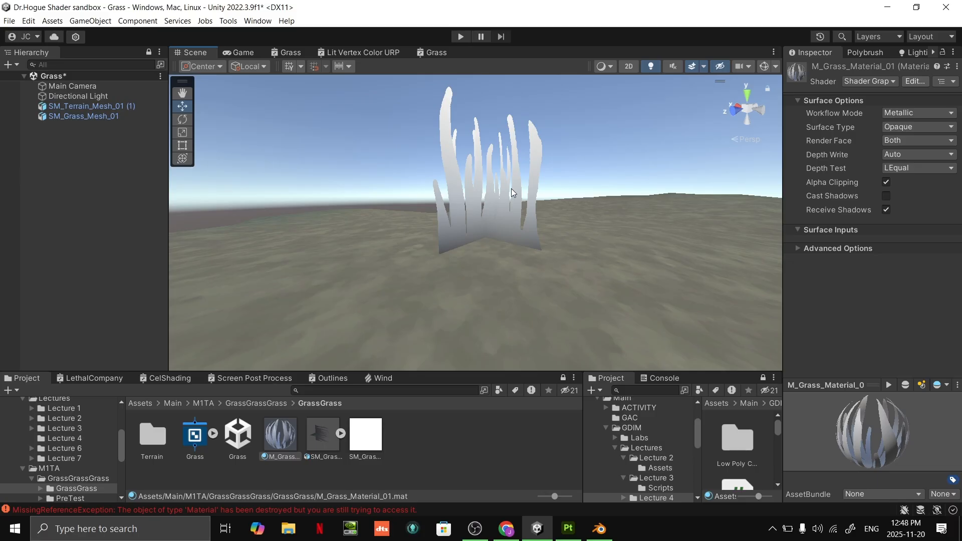
mouse_move(537, 208)
right_down()
mouse_move(505, 226)
mouse_move(535, 213)
right_up()
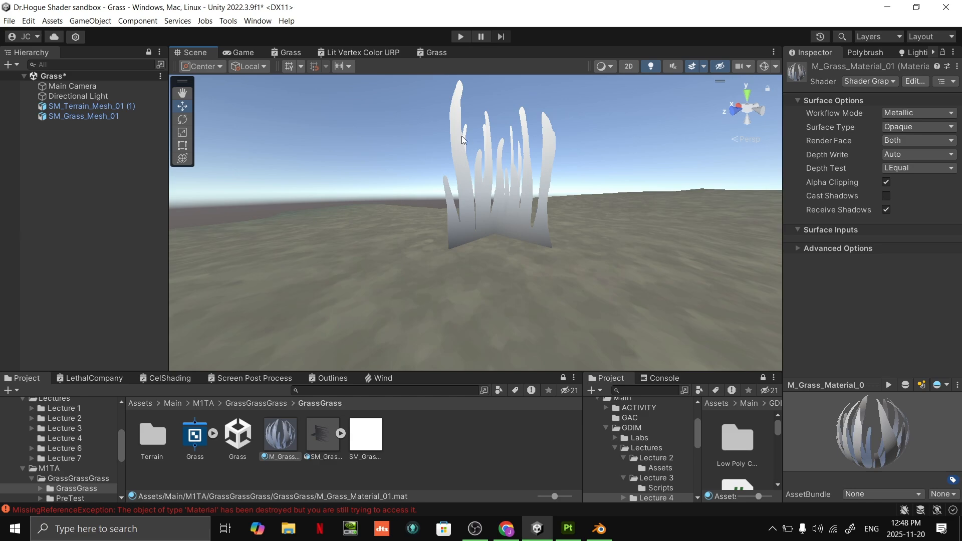
click(423, 53)
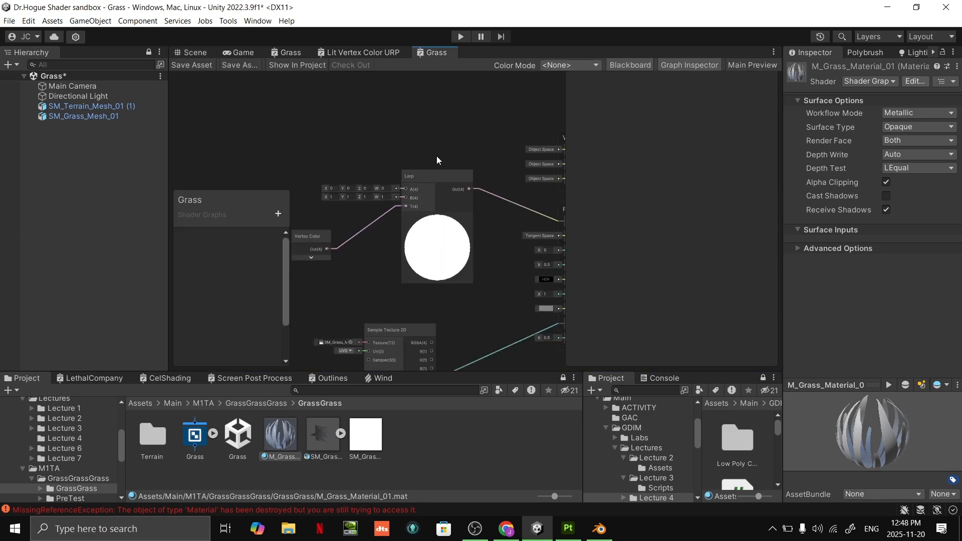
- Maximize the Grass graph and add a Color property named Colour1
middle_drag(437, 155, 553, 169)
key(shift+space)
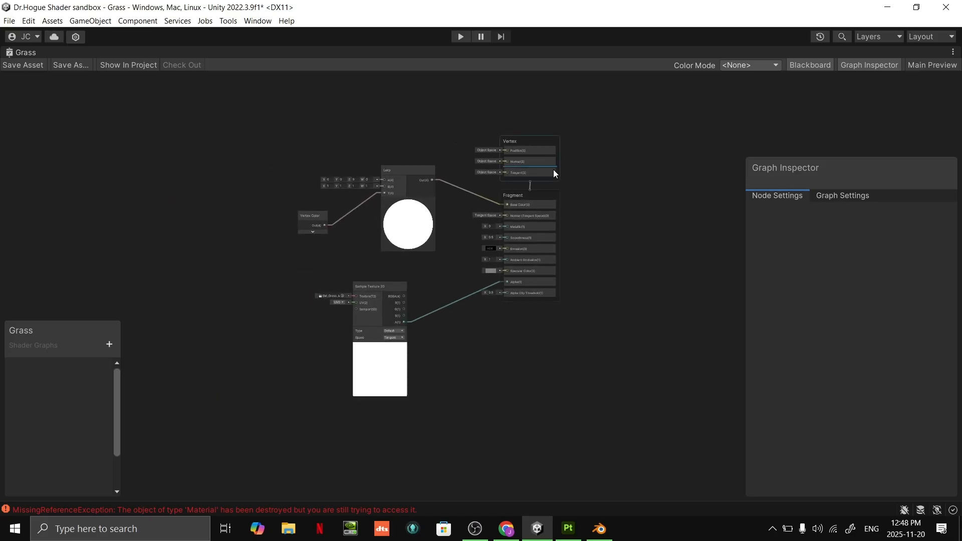
scroll(432, 146, up, 3)
middle_drag(432, 146, 479, 145)
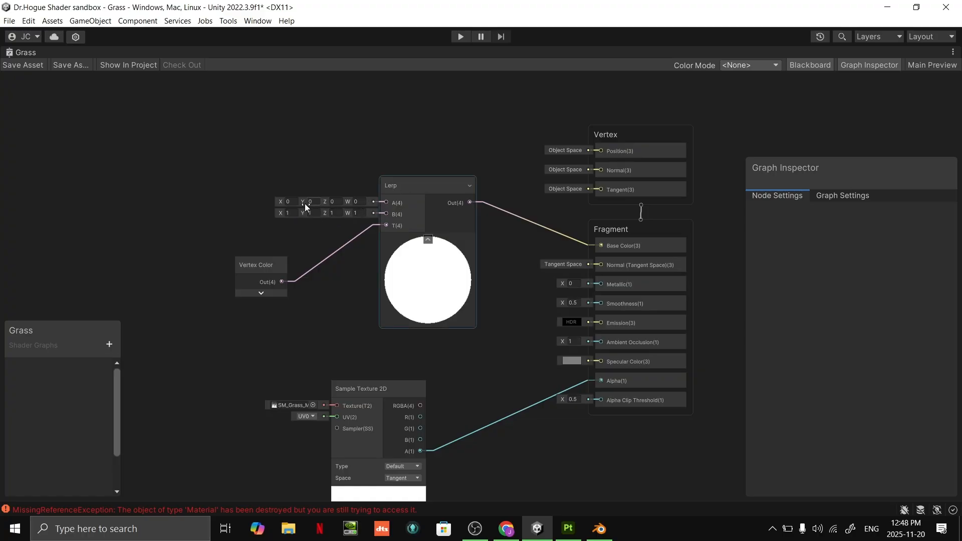
click(109, 345)
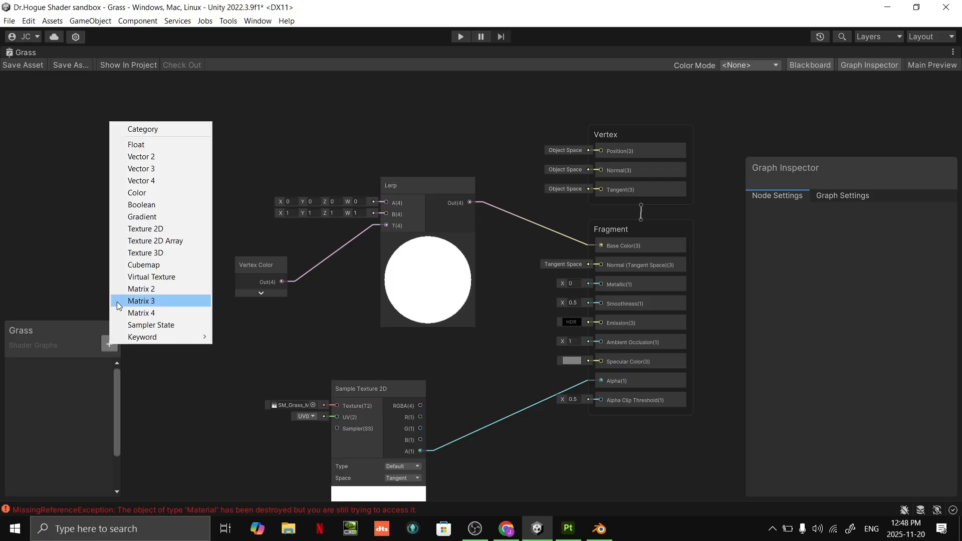
click(145, 199)
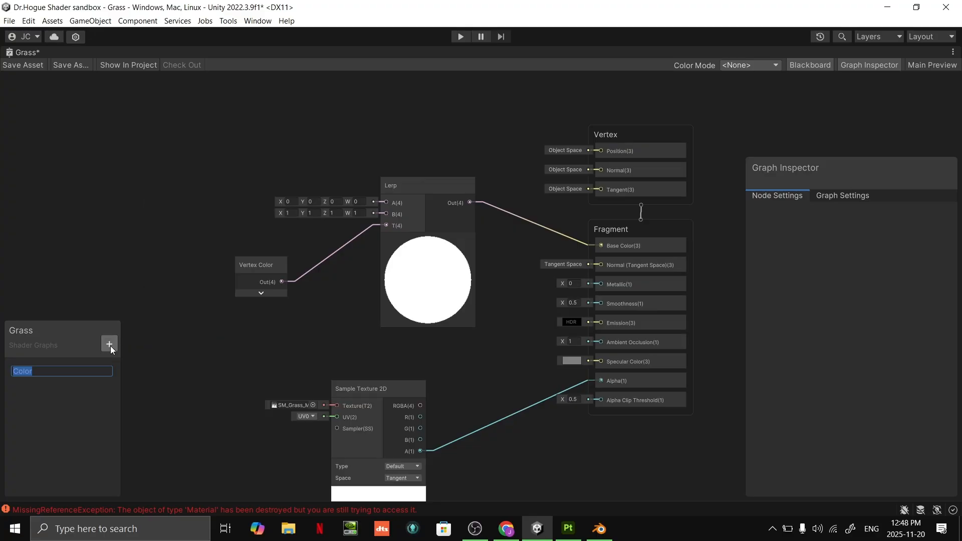
text(Color1)
key(BackSpace)
key(BackSpace)
text(ur1)
key(Return)
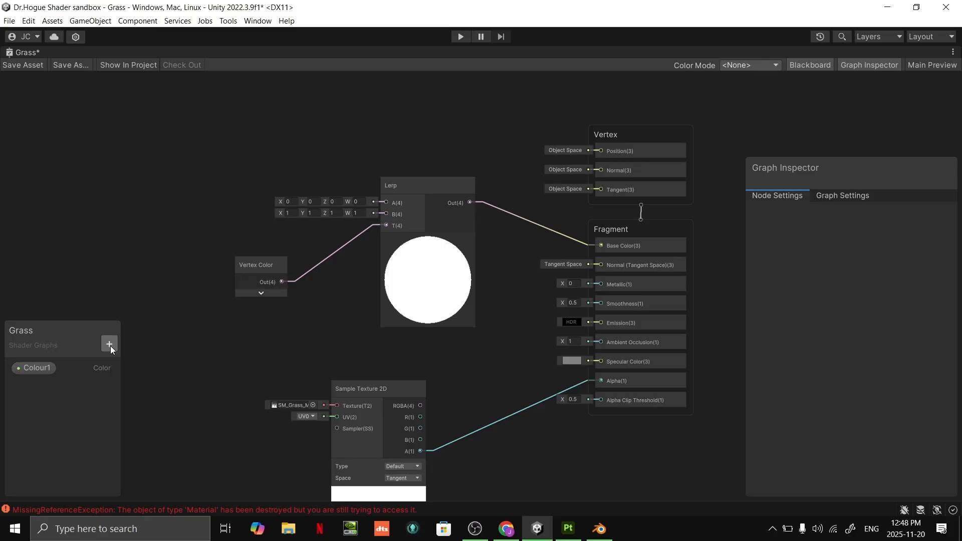
- Add a second Color property named Colour2 to the Grass graph
click(110, 345)
click(191, 189)
text(Colour2)
key(Return)
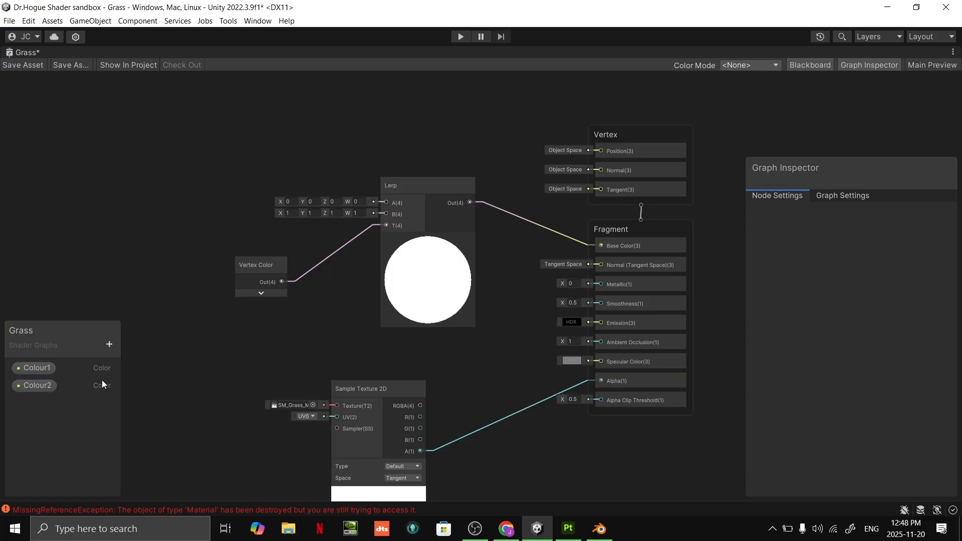
- Set the default color of the Colour1 property to a muted yellow, C6C877
click(42, 368)
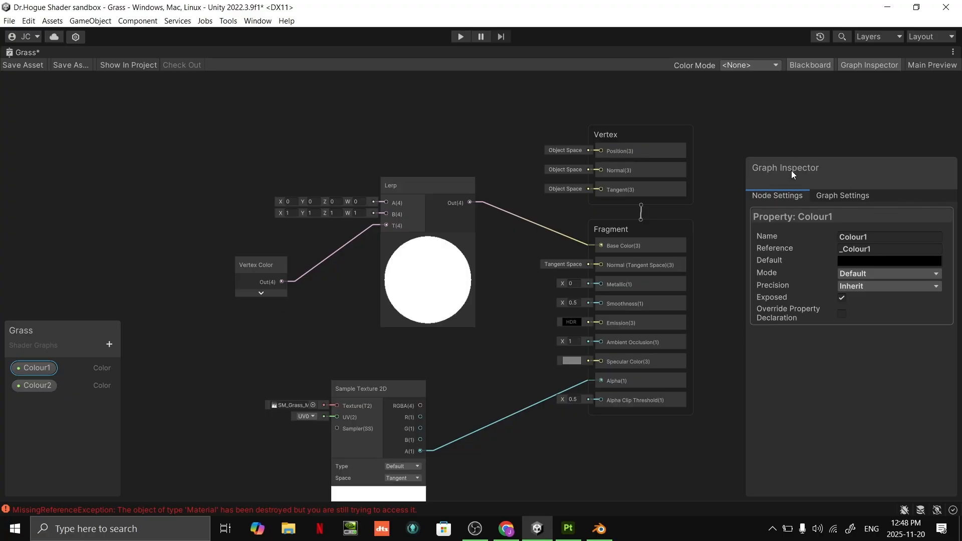
click(877, 264)
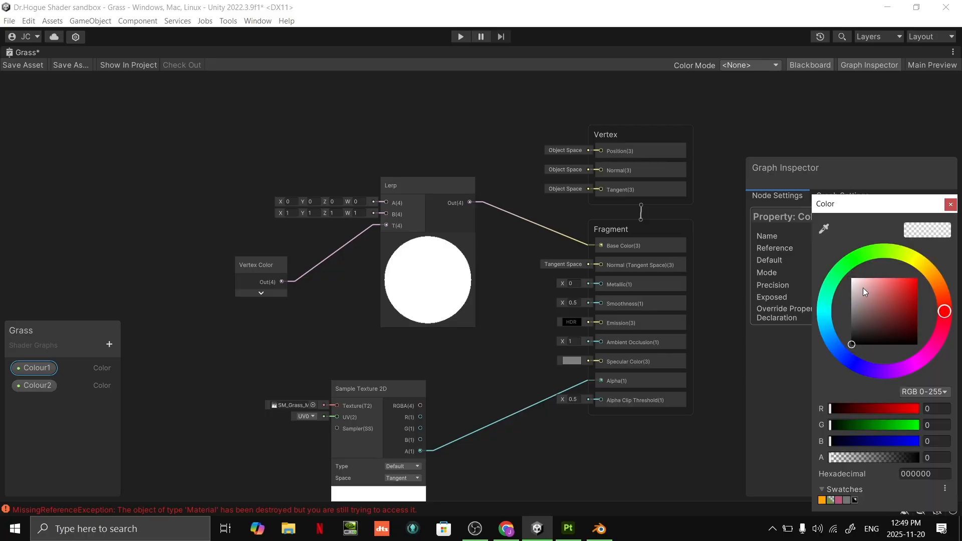
drag(885, 251, 909, 252)
drag(874, 303, 874, 292)
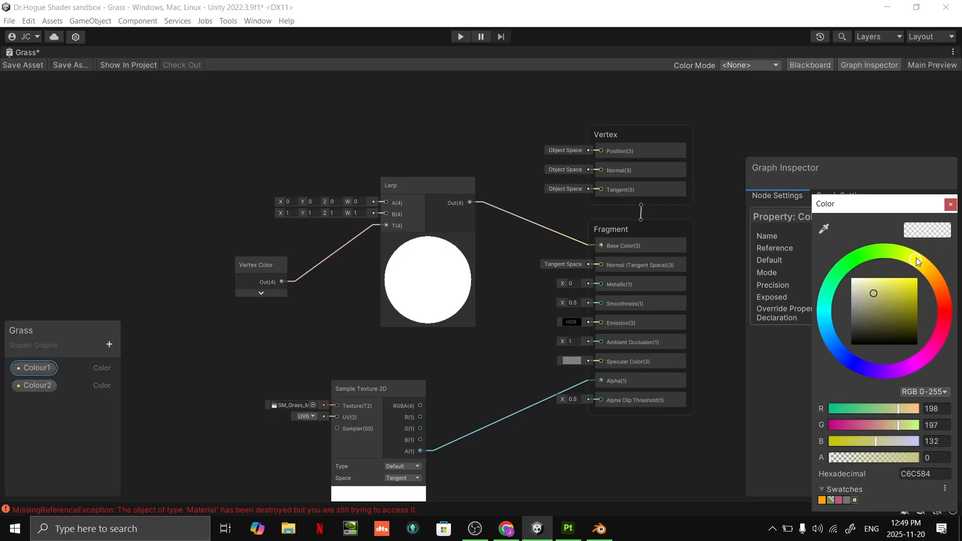
drag(916, 258, 902, 254)
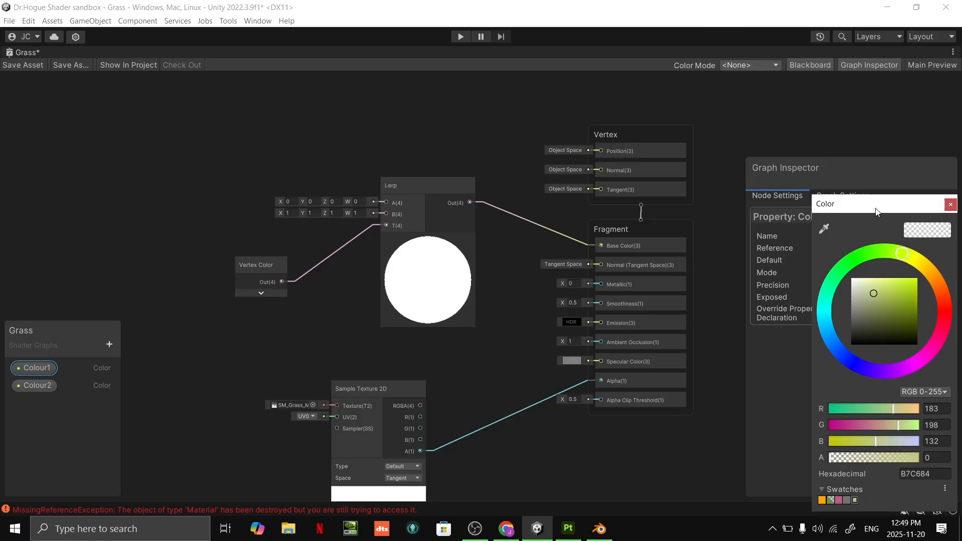
drag(876, 210, 838, 307)
click(840, 392)
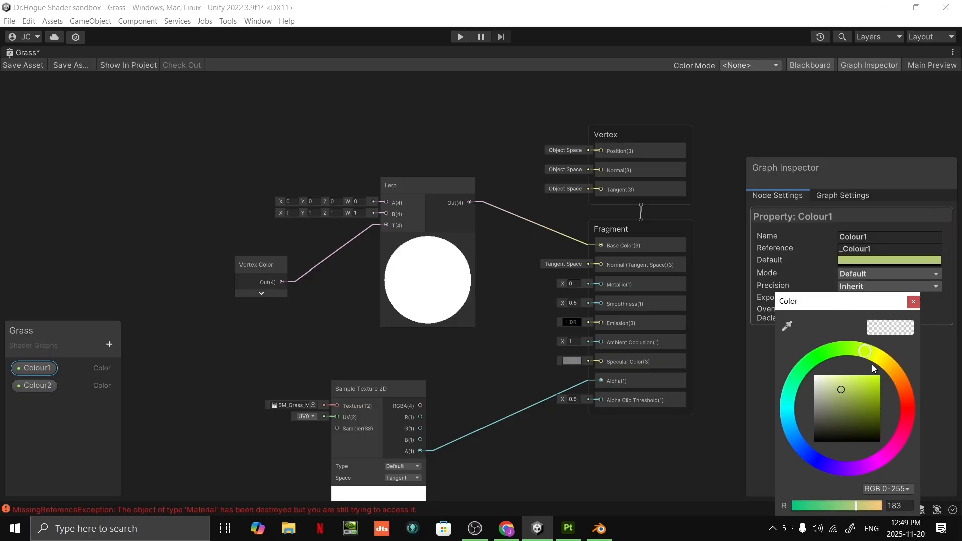
drag(872, 365, 877, 356)
drag(842, 301, 715, 149)
click(786, 149)
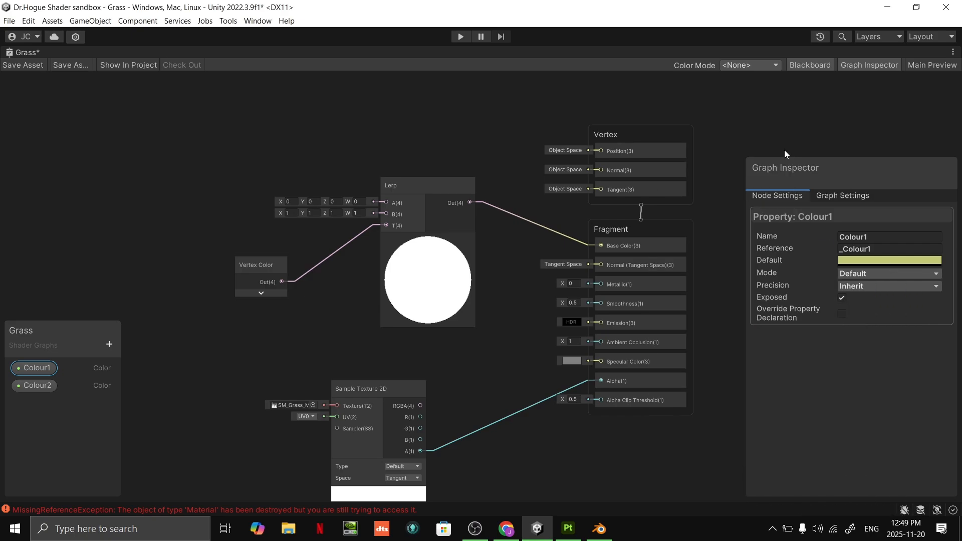
- Set the default color of the Colour2 property to a soft green, 71B77C
click(32, 385)
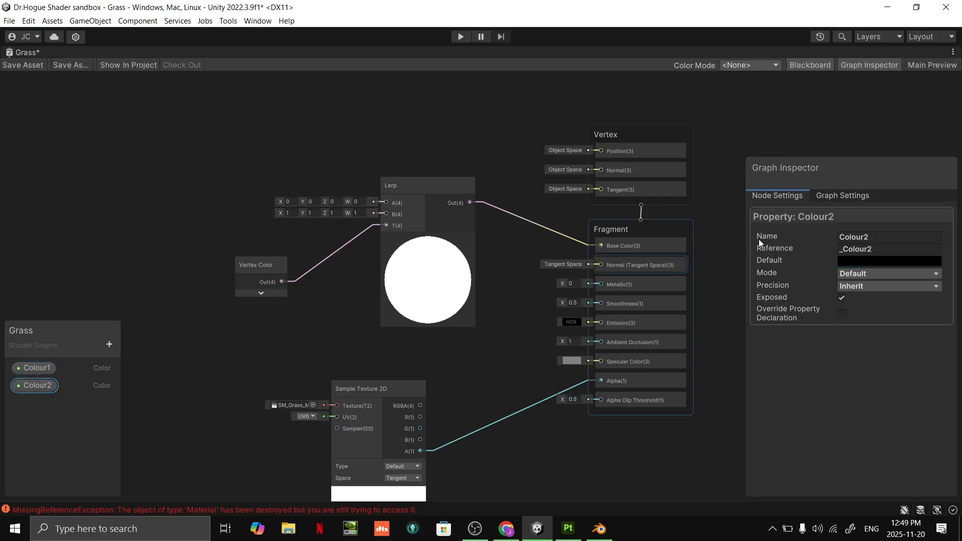
click(897, 261)
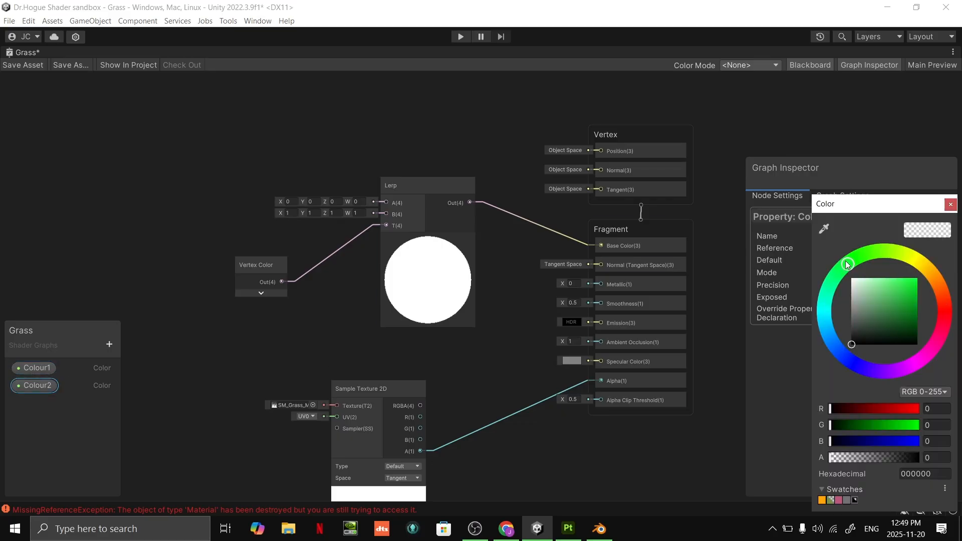
drag(869, 299, 876, 295)
drag(863, 210, 634, 229)
drag(645, 317, 647, 316)
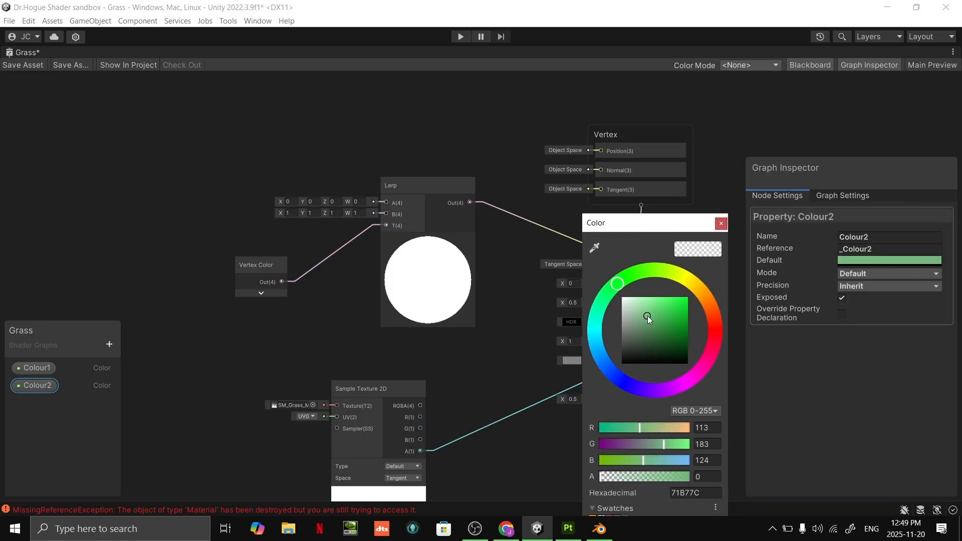
click(721, 223)
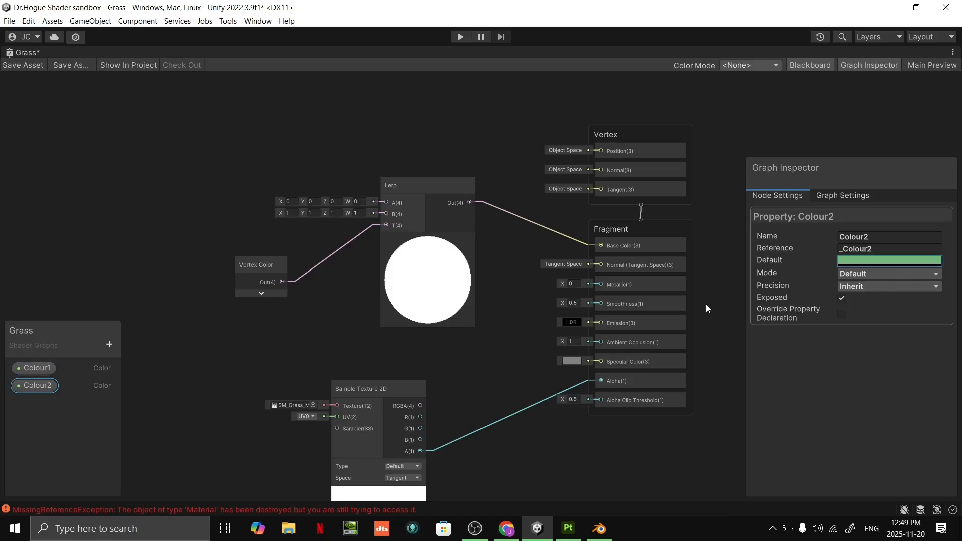
- Place Colour1 and Colour2 in the graph and connect them to the Lerp node's A and B inputs
drag(37, 369, 226, 202)
drag(38, 385, 178, 263)
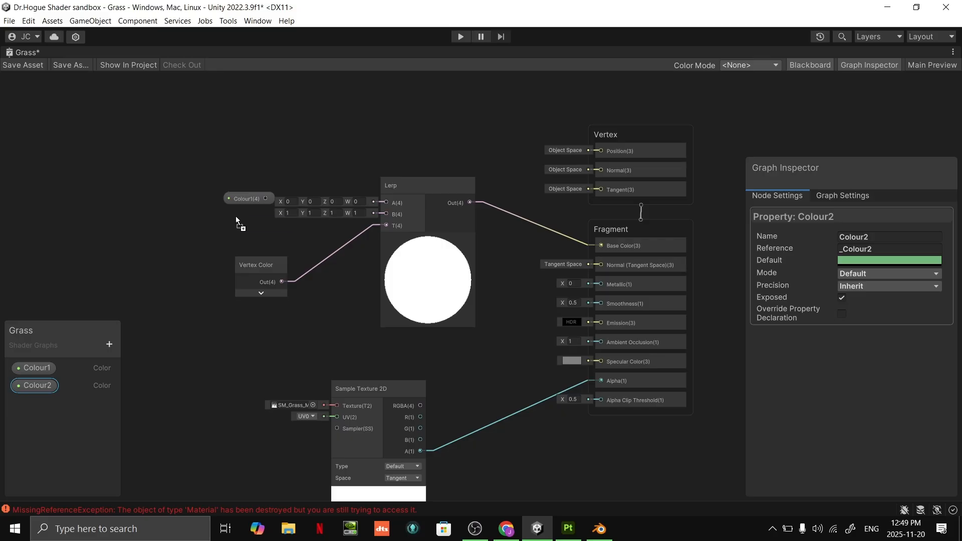
mouse_move(236, 217)
mouse_down()
mouse_move(251, 227)
mouse_move(238, 218)
mouse_up()
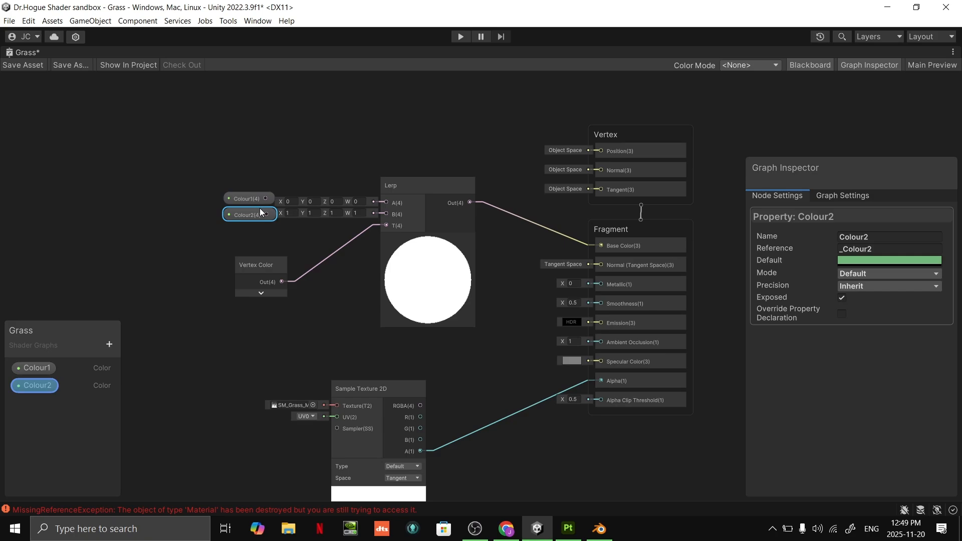
scroll(289, 233, up, 3)
middle_drag(289, 233, 265, 250)
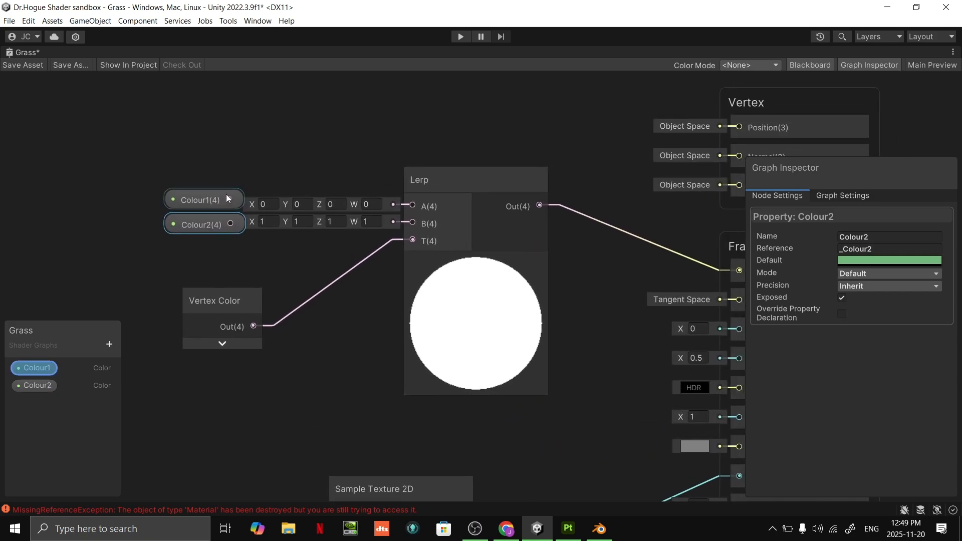
drag(228, 199, 413, 206)
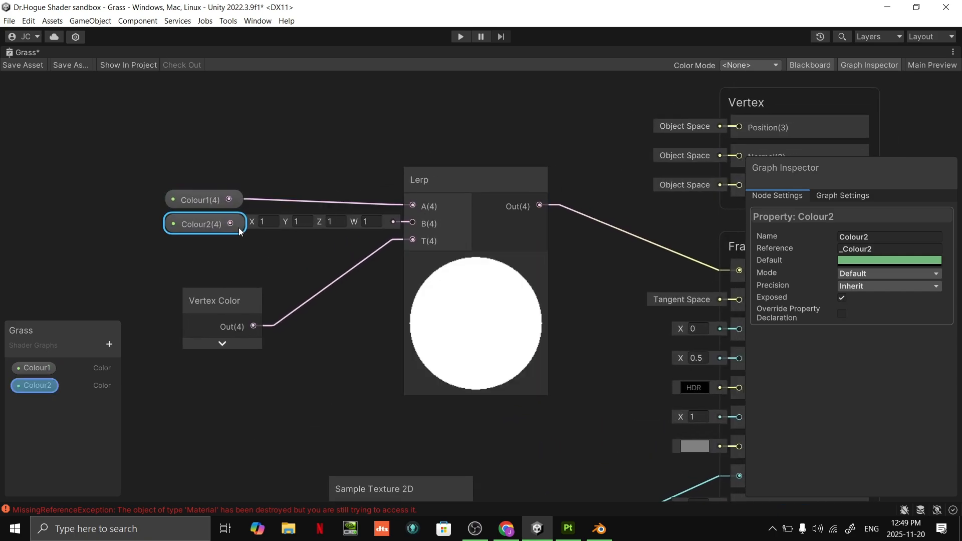
drag(237, 226, 402, 224)
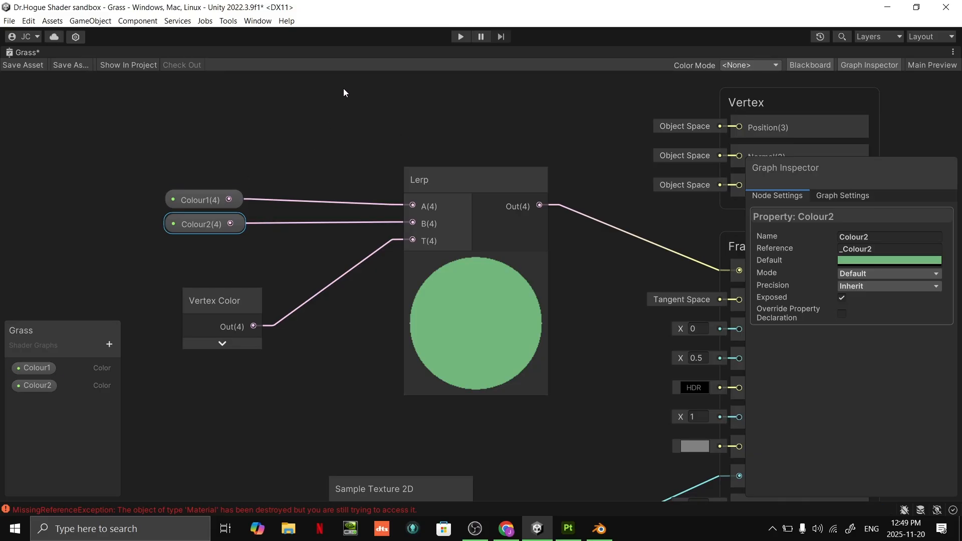
- Save the Grass shader graph, restore the editor layout and return to the grass in the Scene view
click(489, 120)
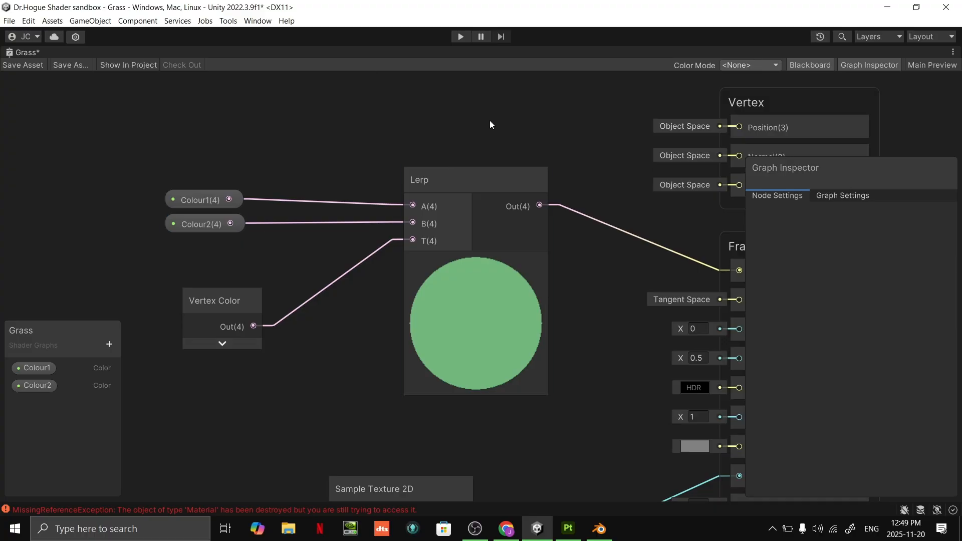
middle_drag(489, 120, 416, 102)
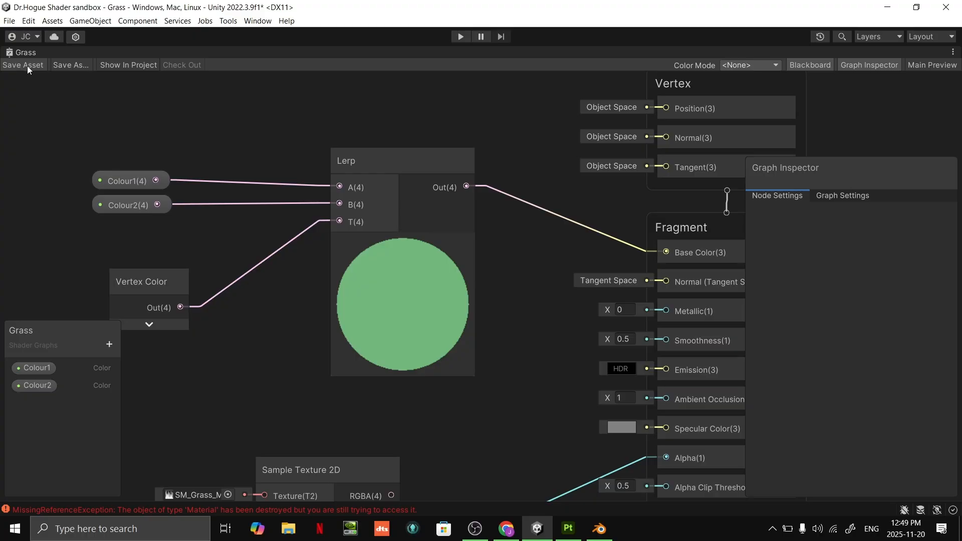
alt+drag(203, 150, 189, 165)
key(shift+space)
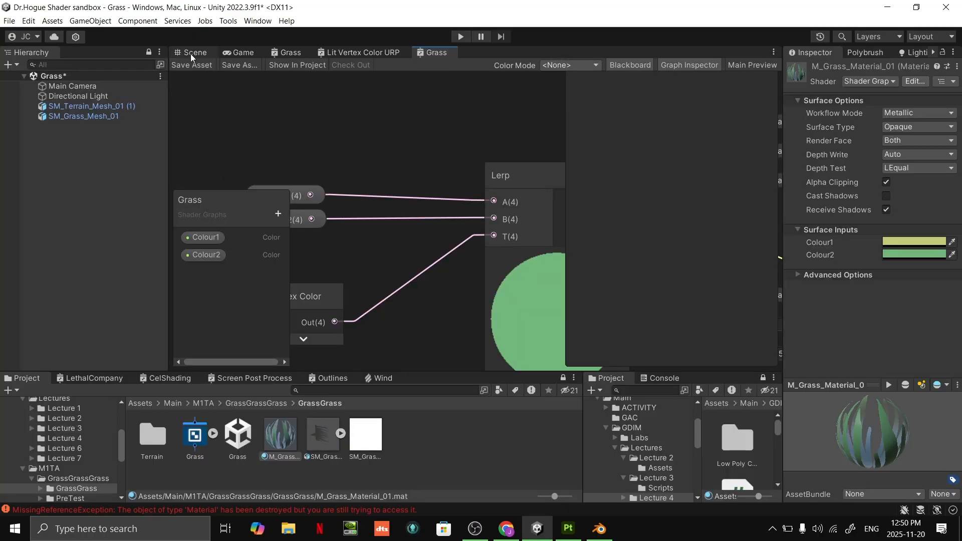
click(190, 53)
right_drag(601, 207, 546, 255)
- Set Colour1 of M_Grass_Material_01 to a dull olive, 7F8061, to match the ground
click(904, 242)
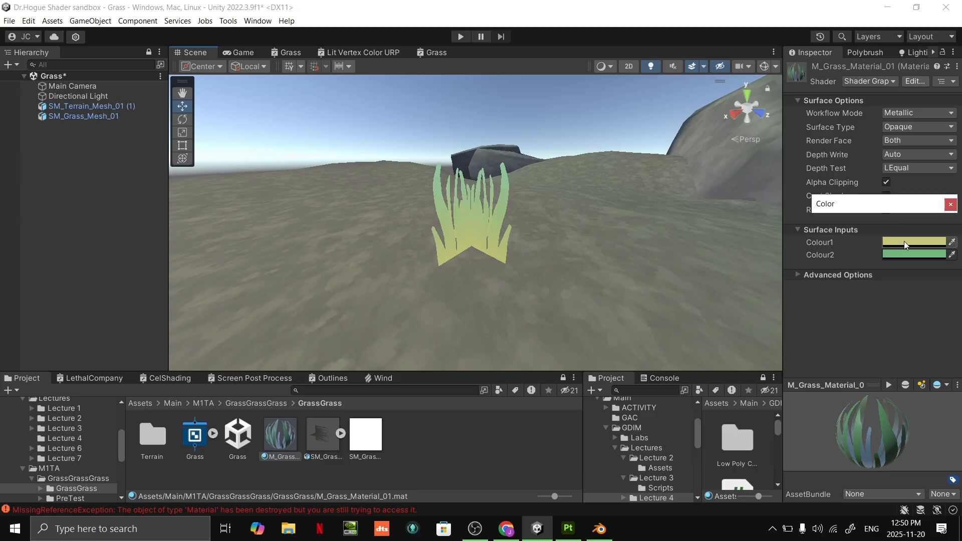
click(951, 204)
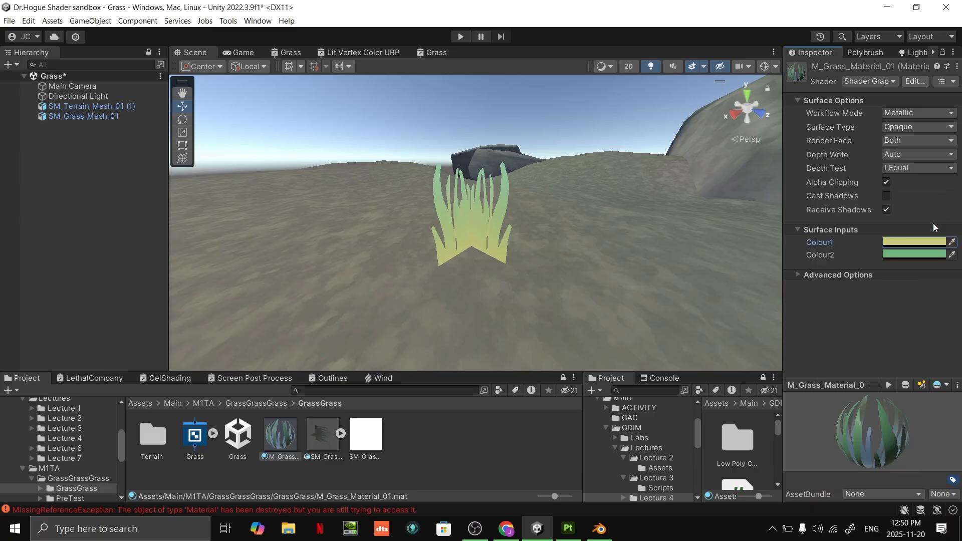
click(415, 450)
click(292, 450)
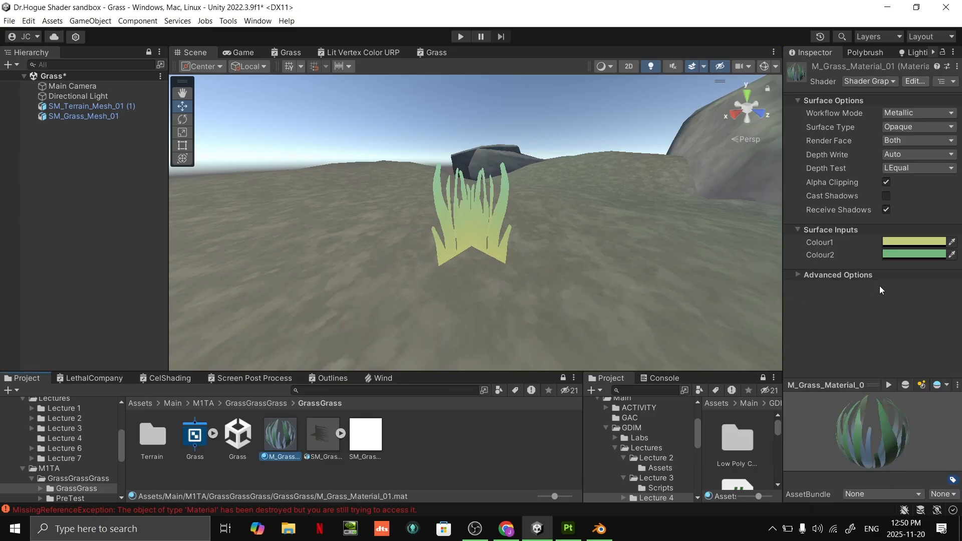
click(915, 242)
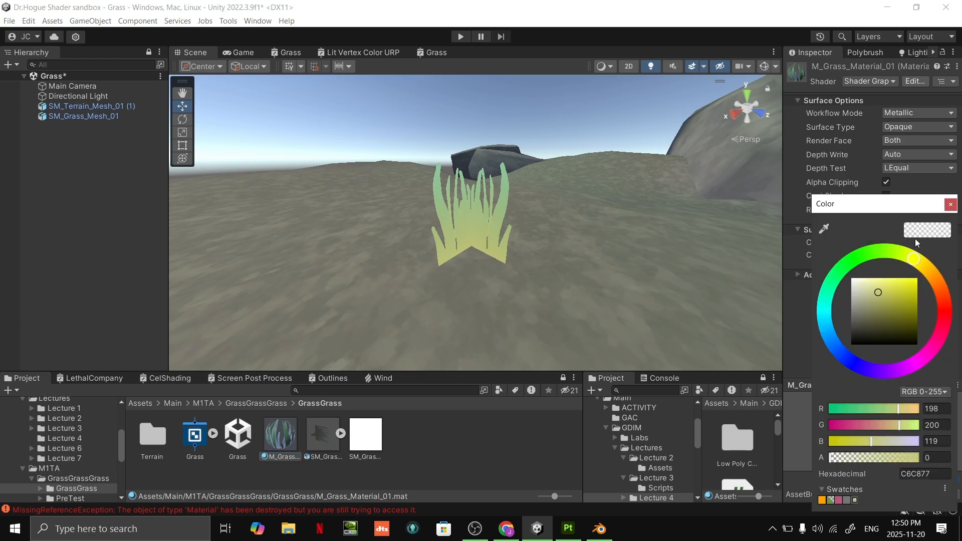
mouse_move(872, 296)
mouse_down()
mouse_move(877, 311)
mouse_move(867, 311)
mouse_up()
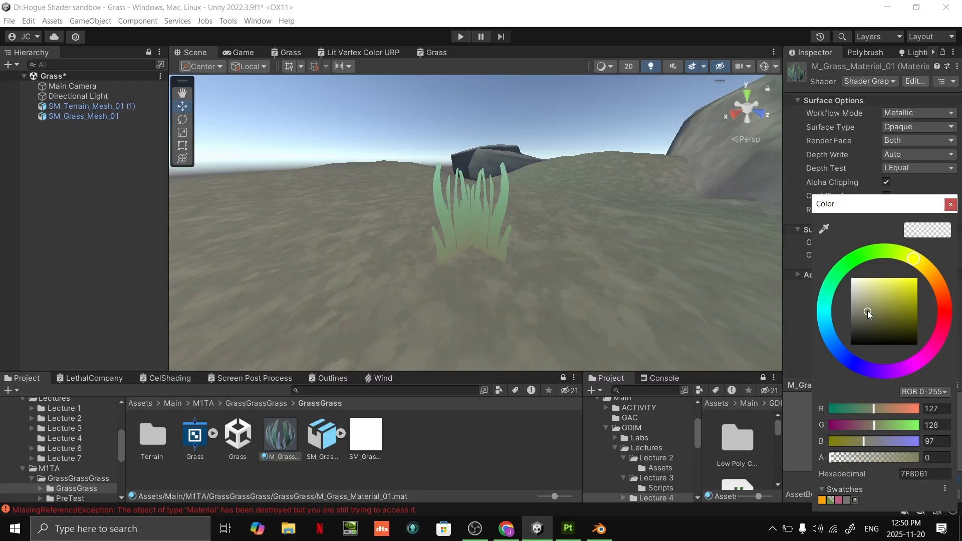
click(951, 204)
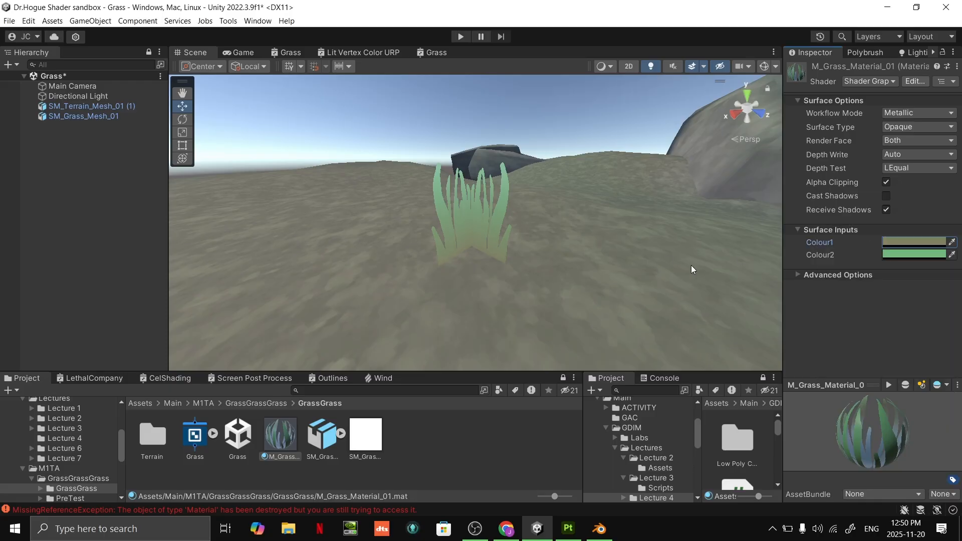
- Set Colour2 of M_Grass_Material_01 to a desaturated green, 8CB091
click(889, 253)
drag(874, 296, 865, 300)
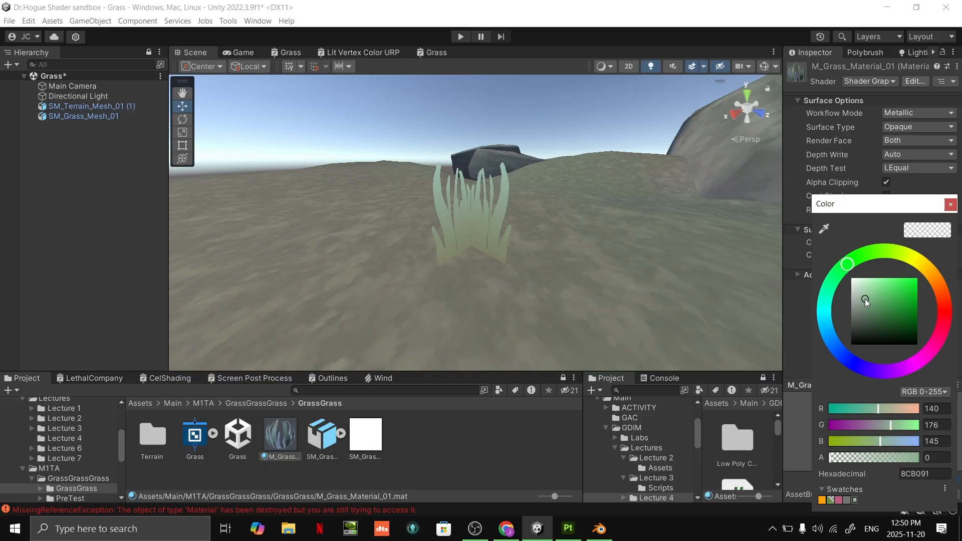
click(951, 204)
- Lower SM_Grass_Mesh_01 toward the terrain surface and check how its base blends with the ground from several sides
click(471, 200)
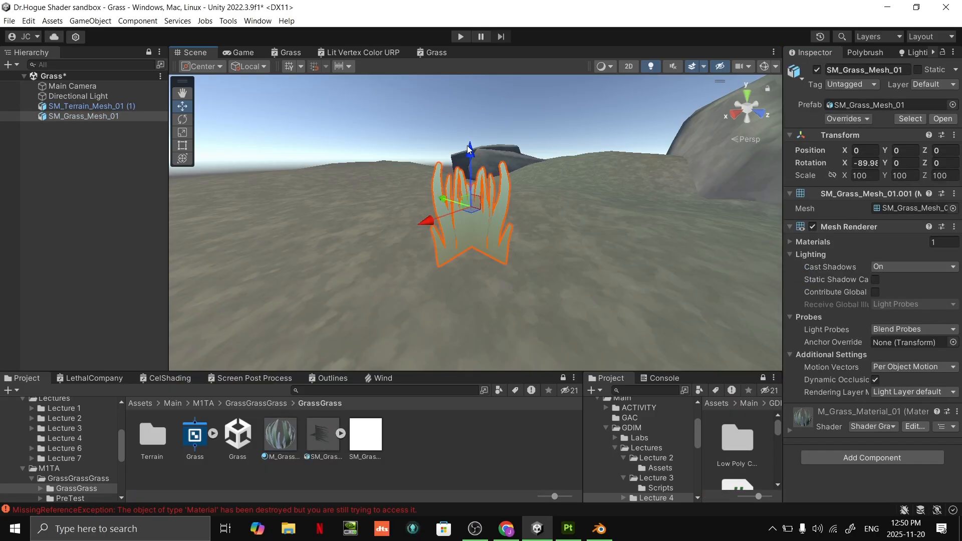
drag(470, 150, 470, 190)
click(570, 232)
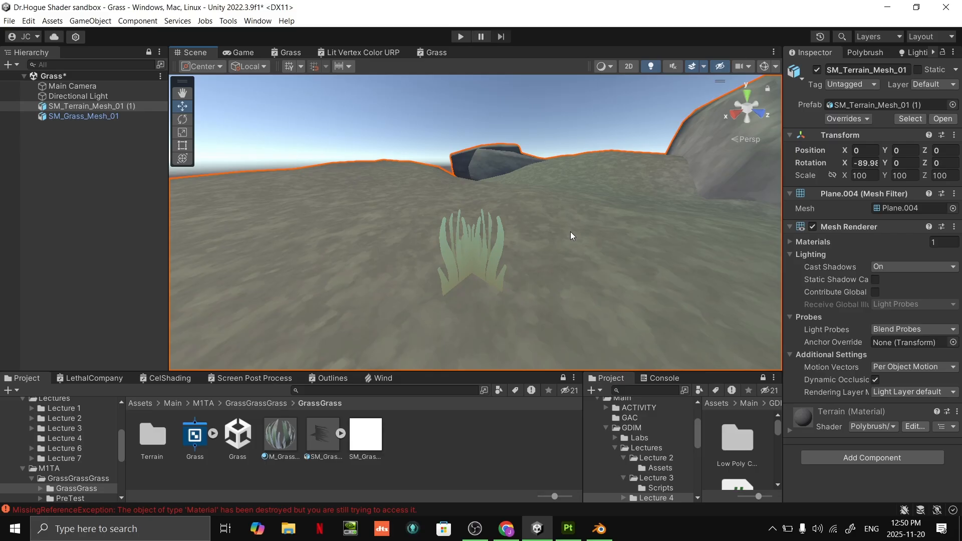
alt+drag(571, 232, 810, 217)
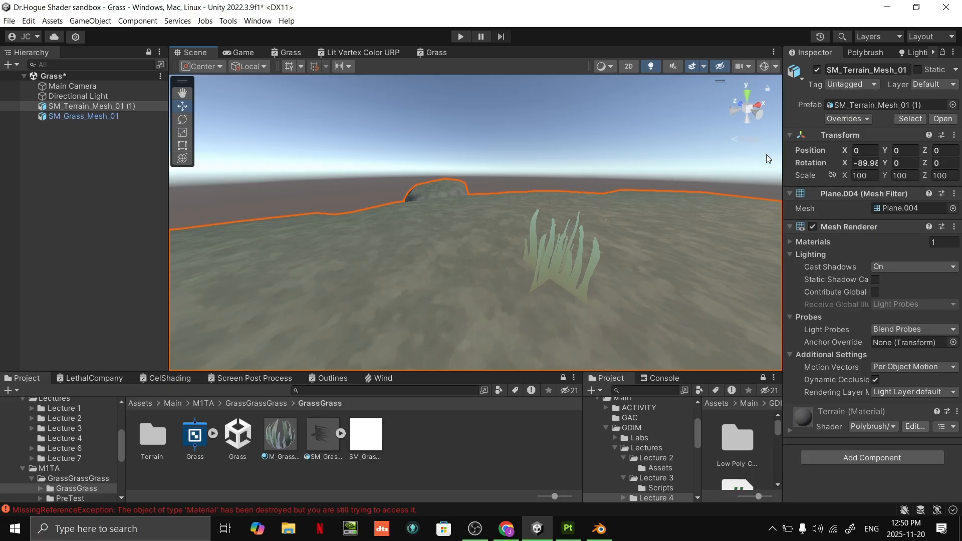
alt+drag(633, 174, 754, 183)
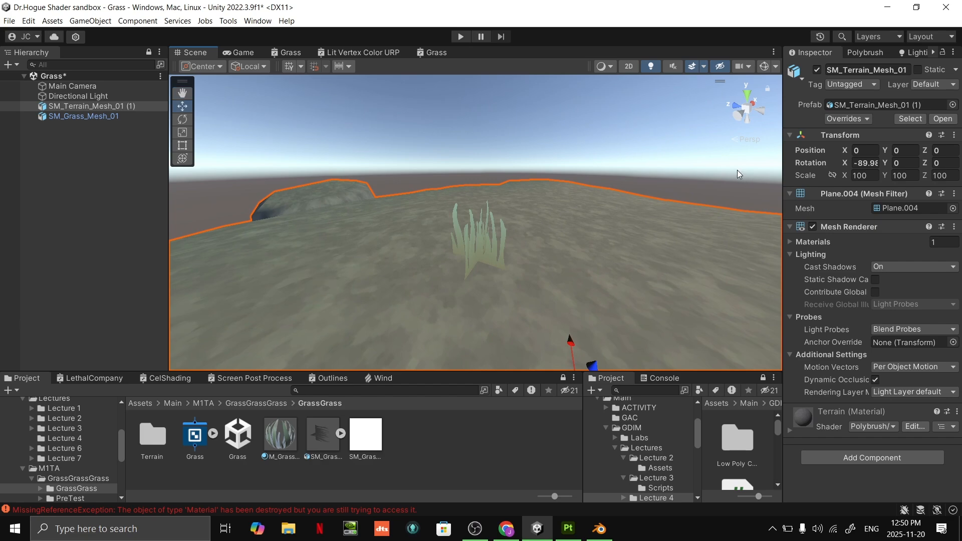
- Try duplicating SM_Grass_Mesh_01 several times and spreading the copies across the terrain around the original clump
alt+drag(717, 304, 585, 174)
click(589, 159)
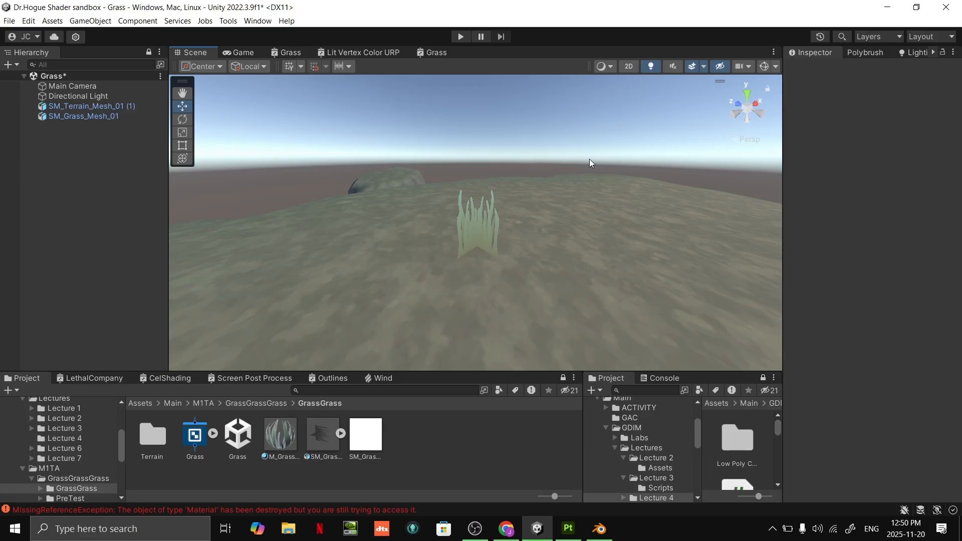
click(592, 199)
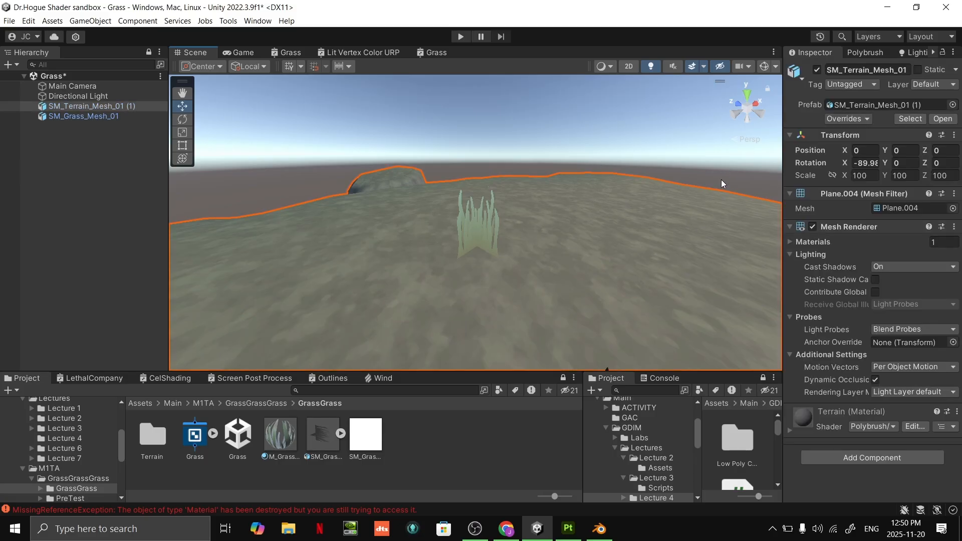
click(465, 234)
key(ctrl+d)
drag(551, 250, 465, 228)
key(ctrl+d)
key(ctrl+d)
key(ctrl+d)
key(ctrl+z)
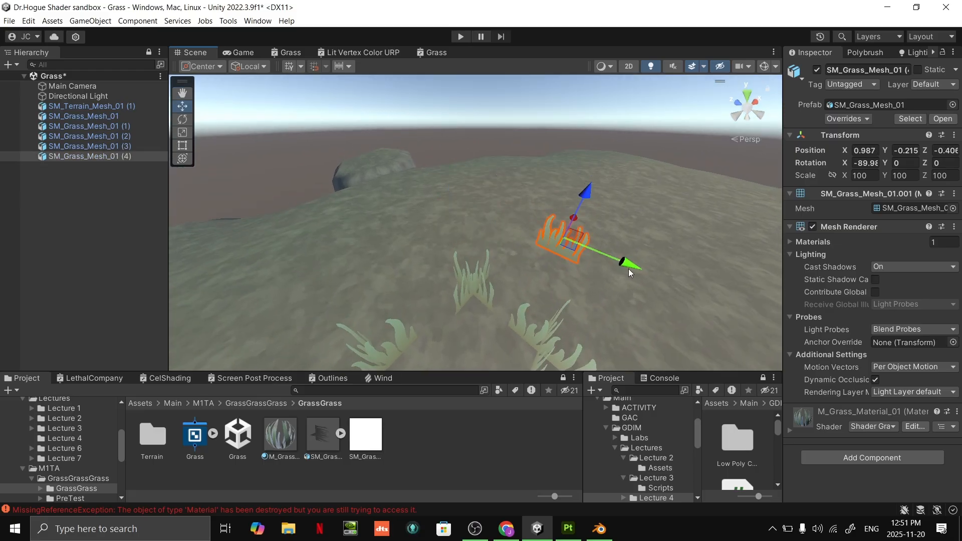
- Undo the grass duplicates and their moves until only the original SM_Grass_Mesh_01 remains on the terrain
alt+drag(630, 270, 635, 200)
scroll(639, 213, down, 3)
key(ctrl+z)
key(ctrl+z)
key(ctrl+z)
key(ctrl+z)
key(ctrl+z)
key(ctrl+z)
key(ctrl+z)
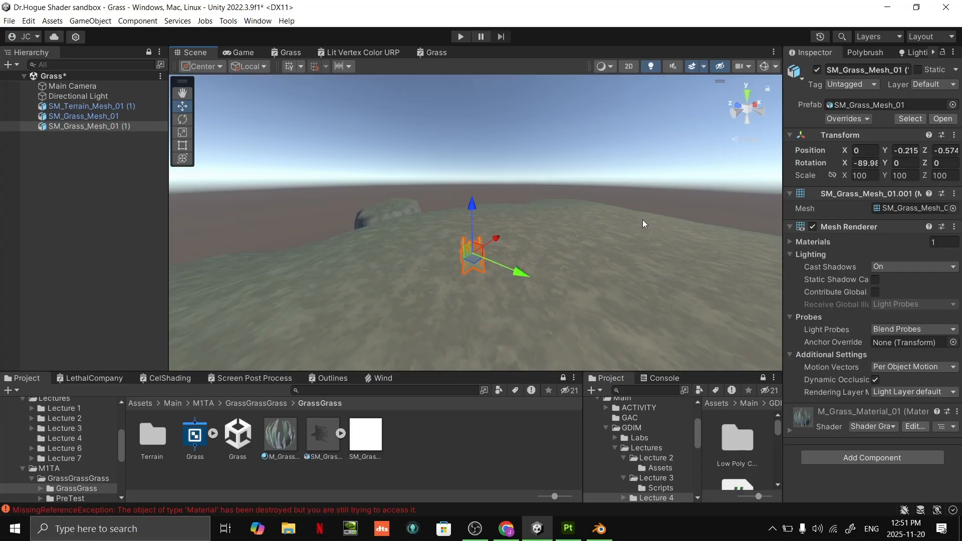
alt+drag(561, 249, 567, 264)
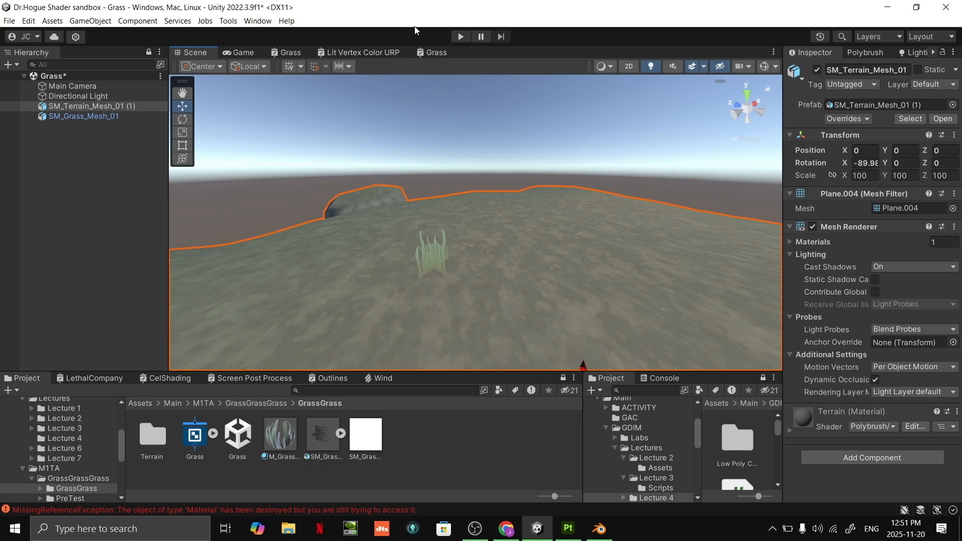
- Create a new empty prefab named Grass in the GrassGrass folder
click(436, 461)
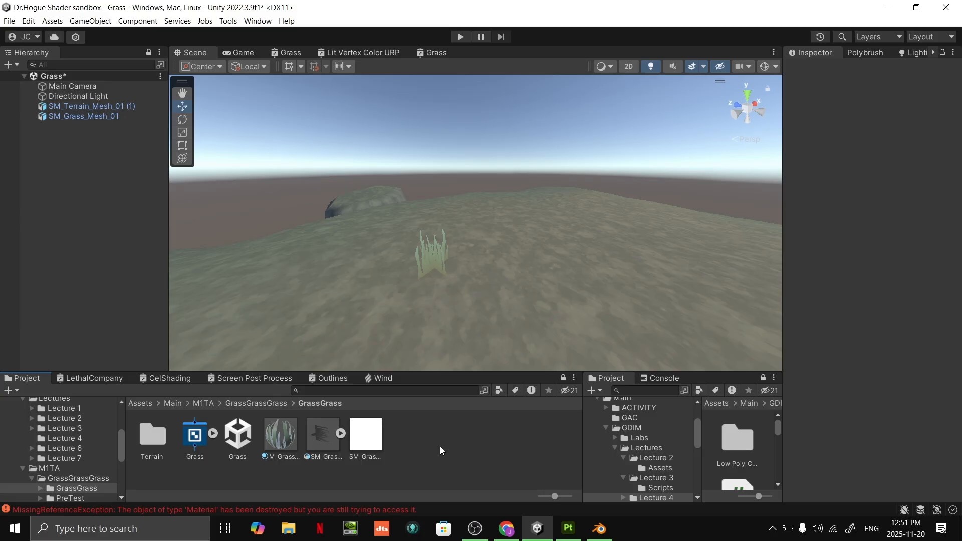
right_click(440, 447)
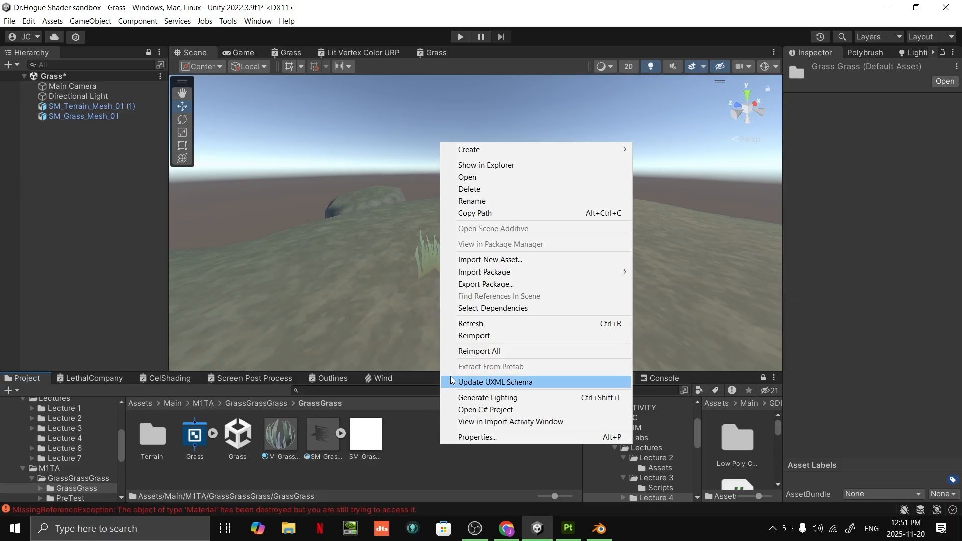
mouse_move(522, 149)
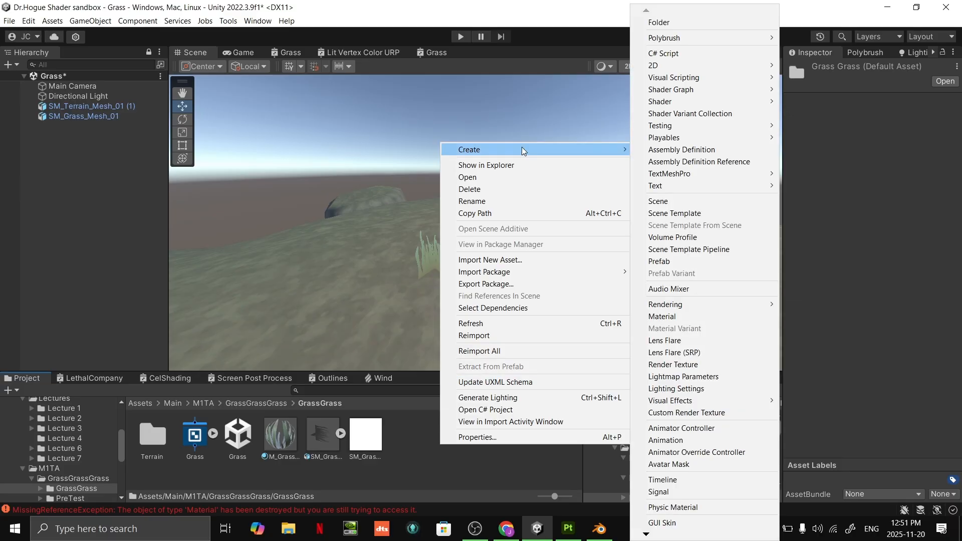
click(686, 262)
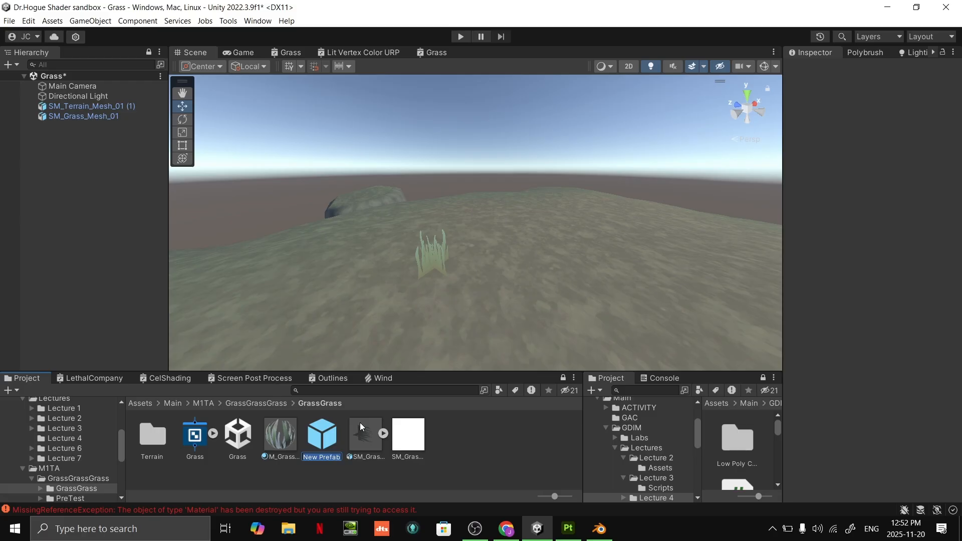
text(Grass)
key(Return)
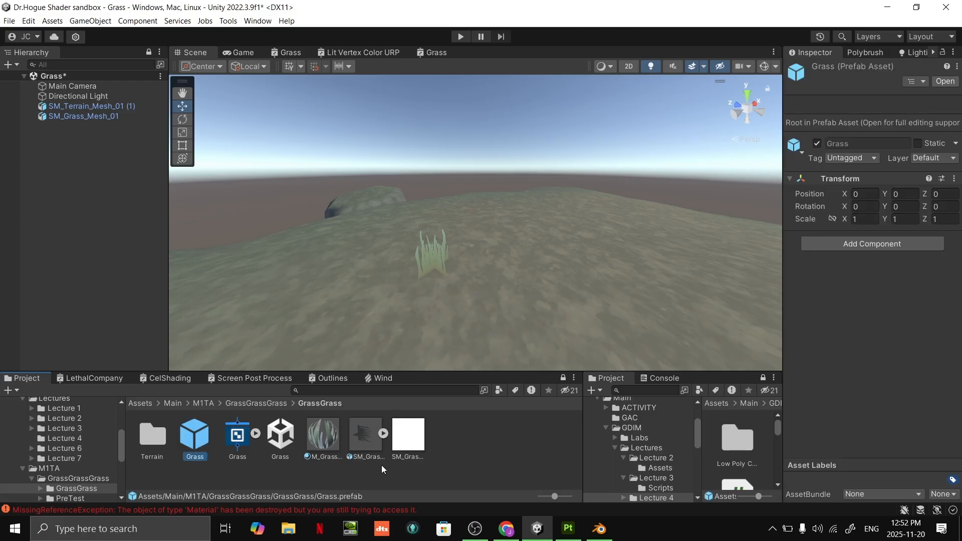
click(504, 470)
right_drag(500, 185, 507, 188)
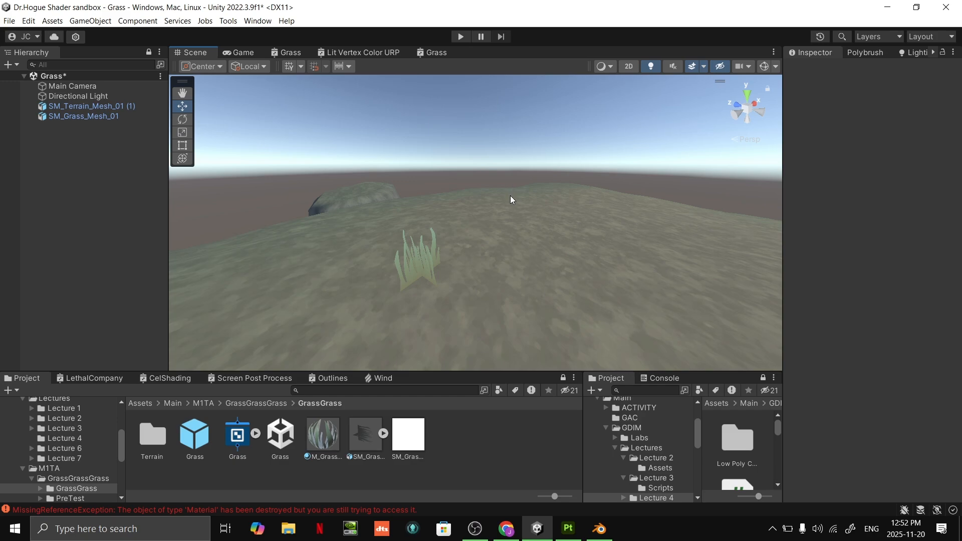
click(438, 255)
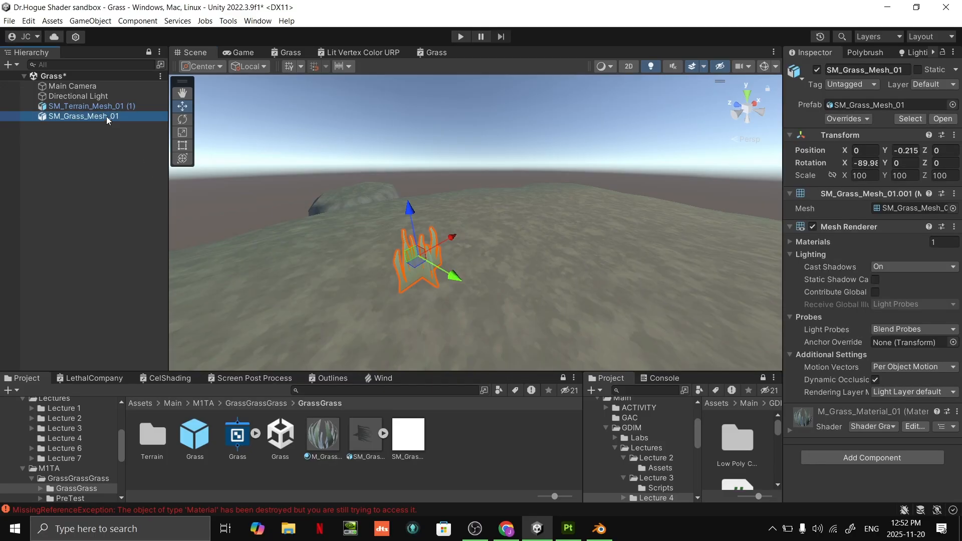
drag(323, 266, 466, 426)
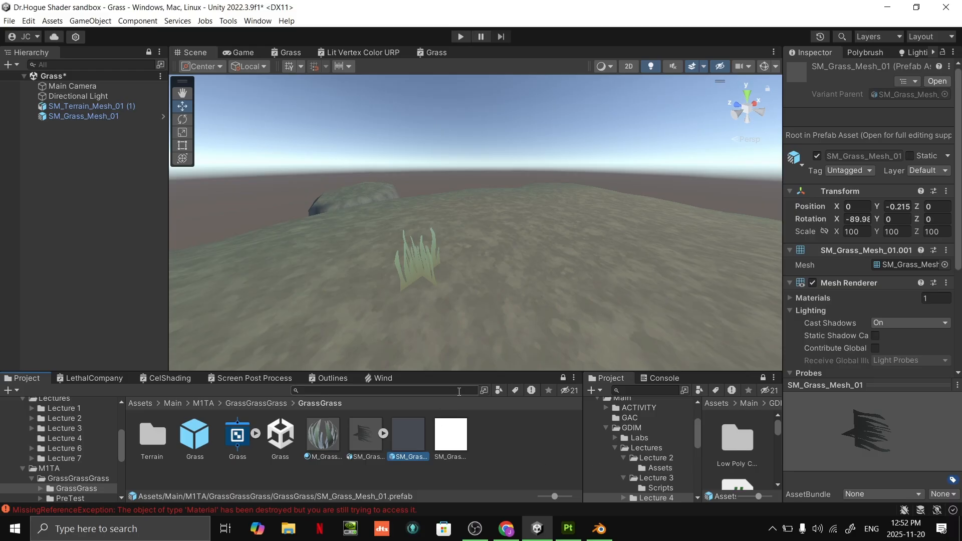
key(ctrl+z)
key(ctrl+z)
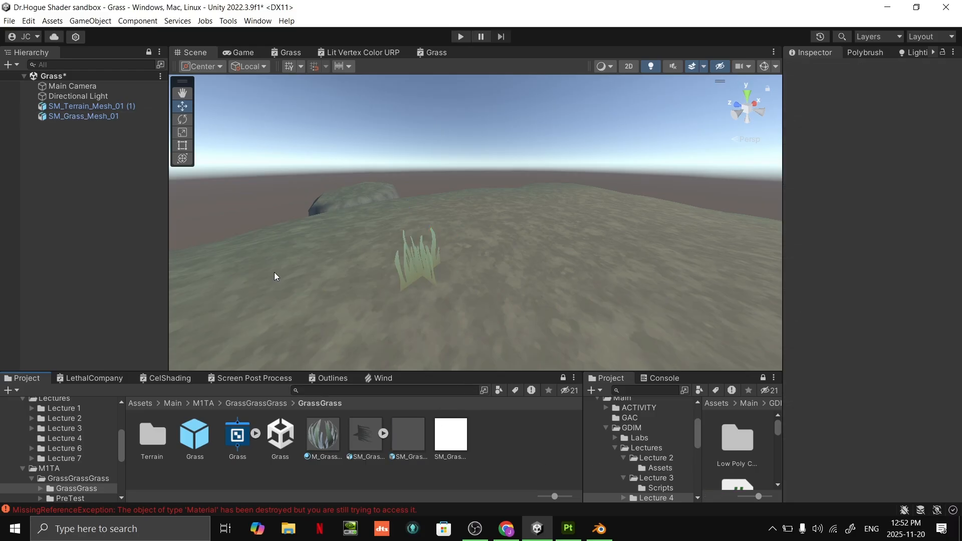
click(424, 444)
key(Delete)
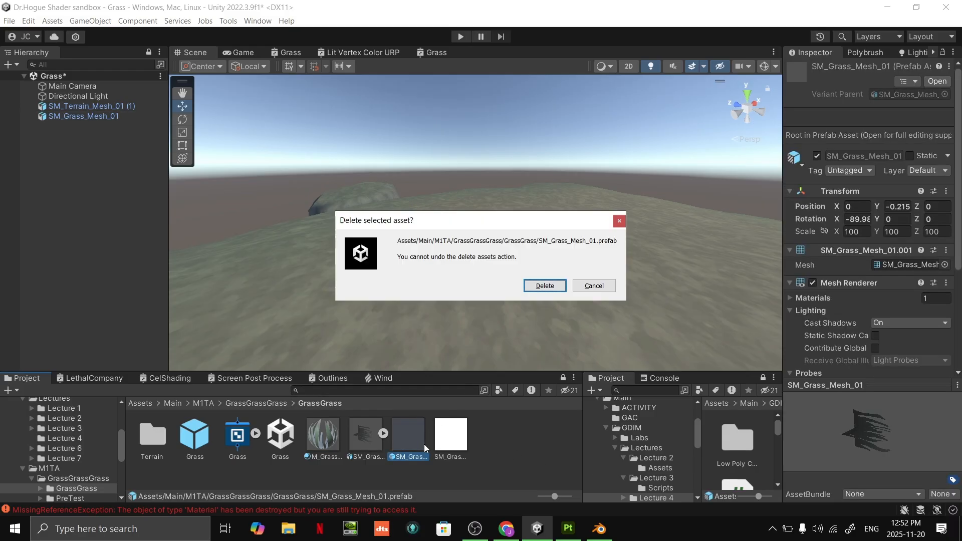
click(552, 284)
- Open the empty Grass prefab for editing and add the SM_Grass_Mesh_01 model as a child of its root object
click(203, 438)
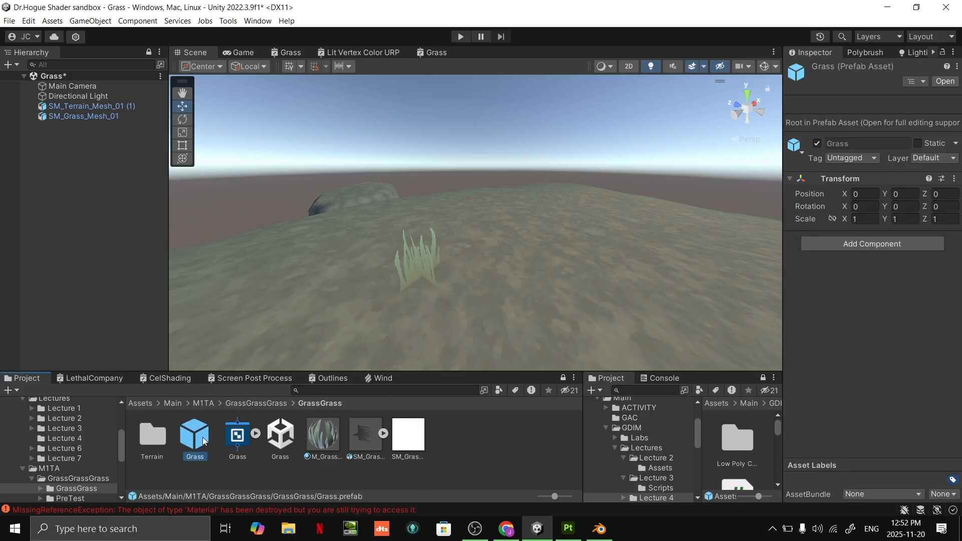
double_click(202, 437)
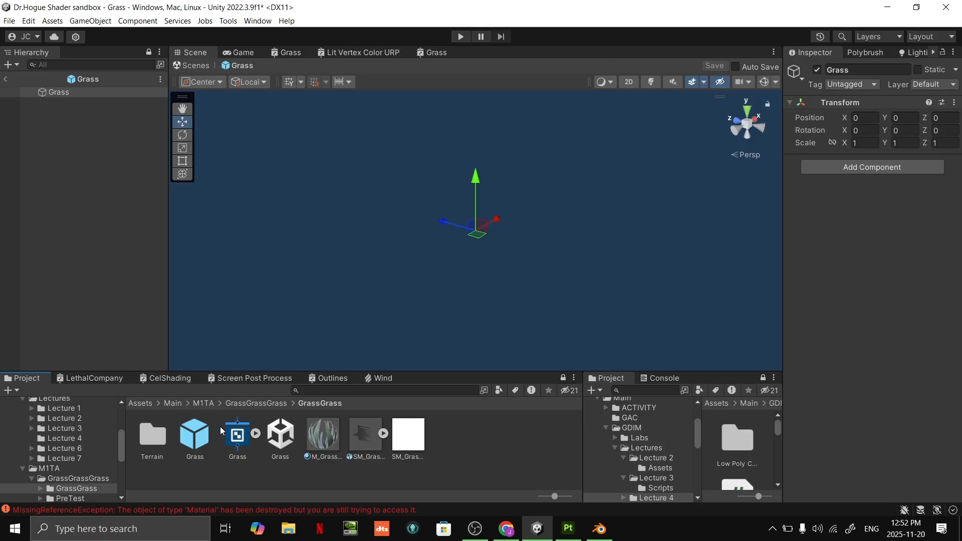
click(486, 446)
double_click(192, 435)
click(91, 95)
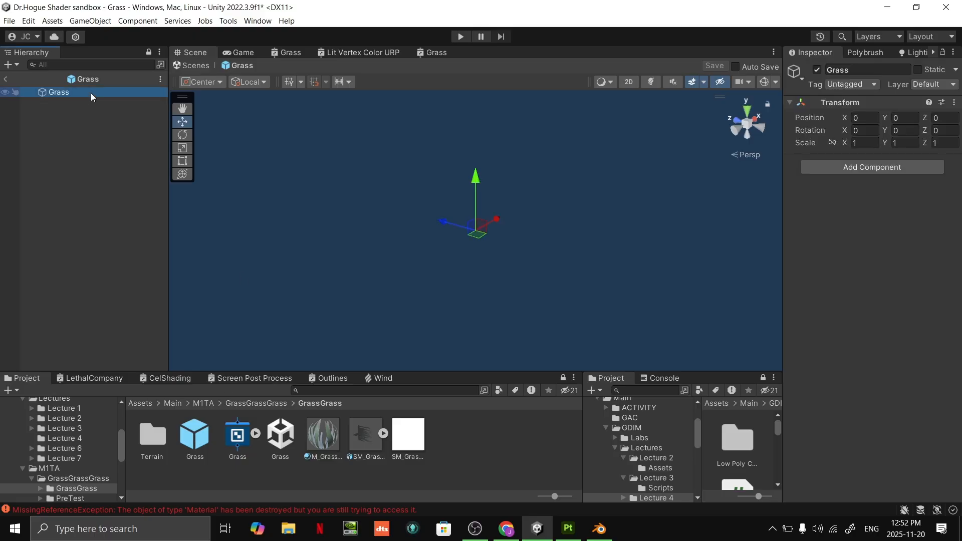
click(377, 438)
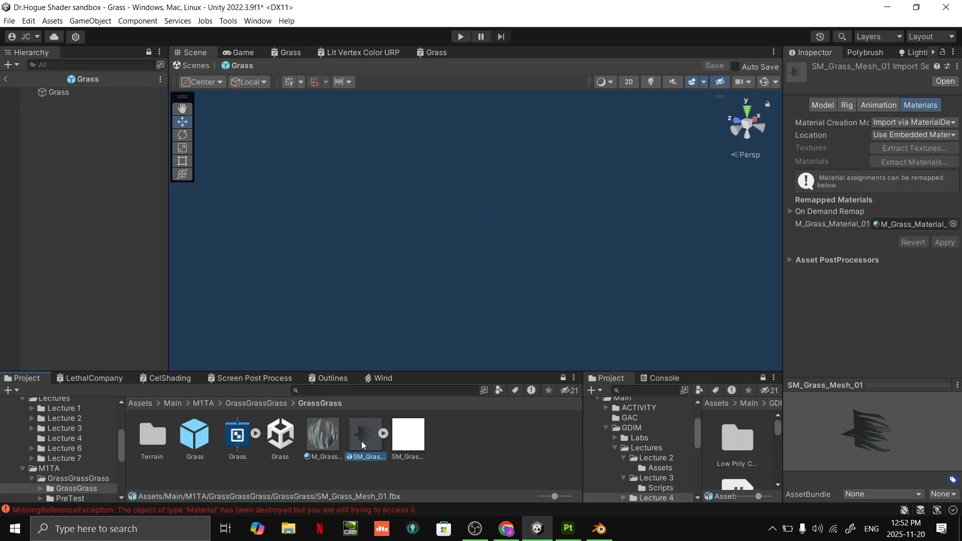
drag(362, 442, 95, 133)
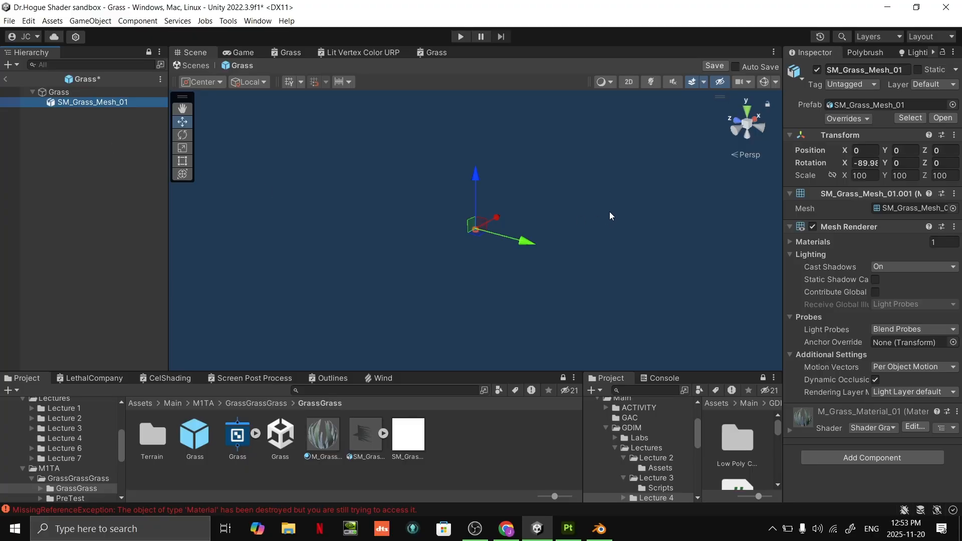
- Set the transform handle position to Pivot and inspect where the pivot of SM_Grass_Mesh_01 sits
key(f)
right_drag(652, 281, 286, 143)
click(82, 90)
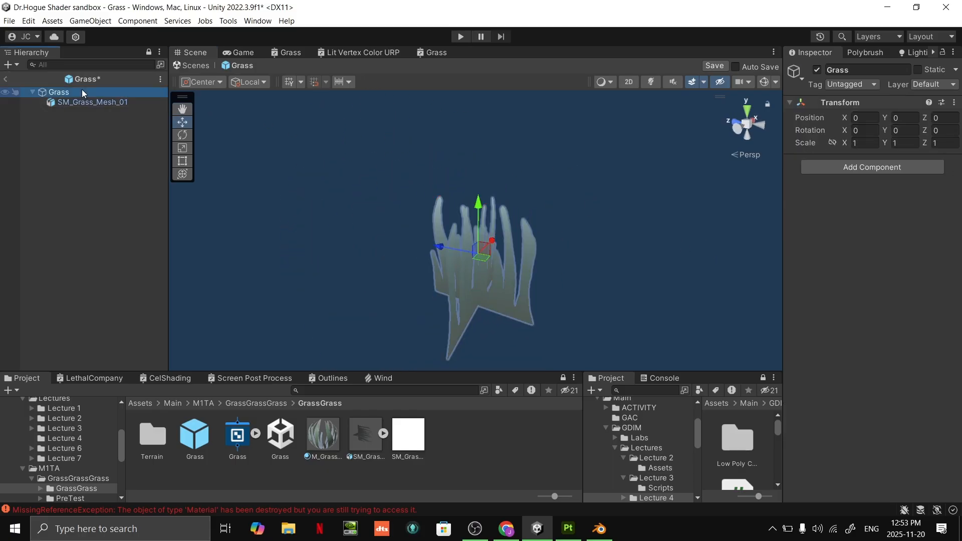
click(93, 101)
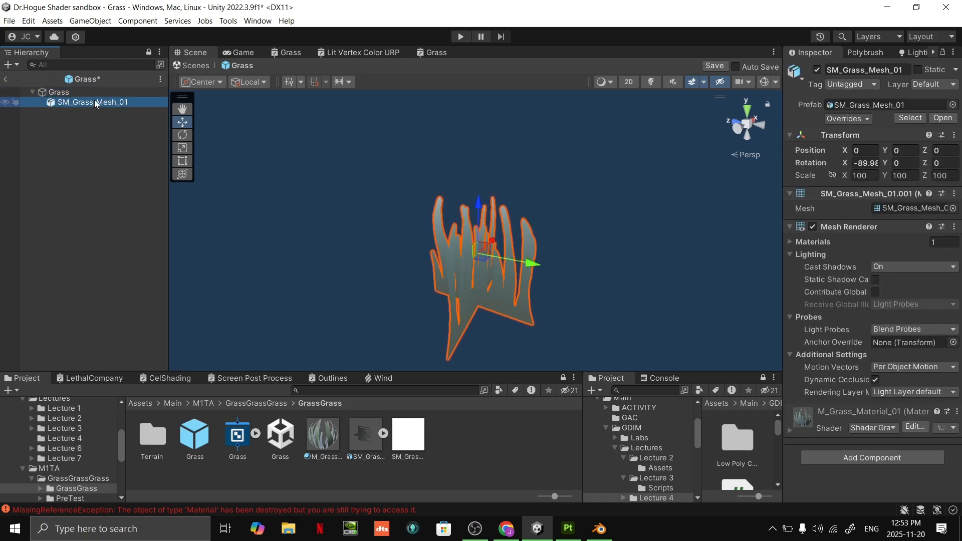
click(215, 83)
click(203, 107)
right_drag(481, 201, 511, 181)
key(w)
right_drag(508, 231, 506, 224)
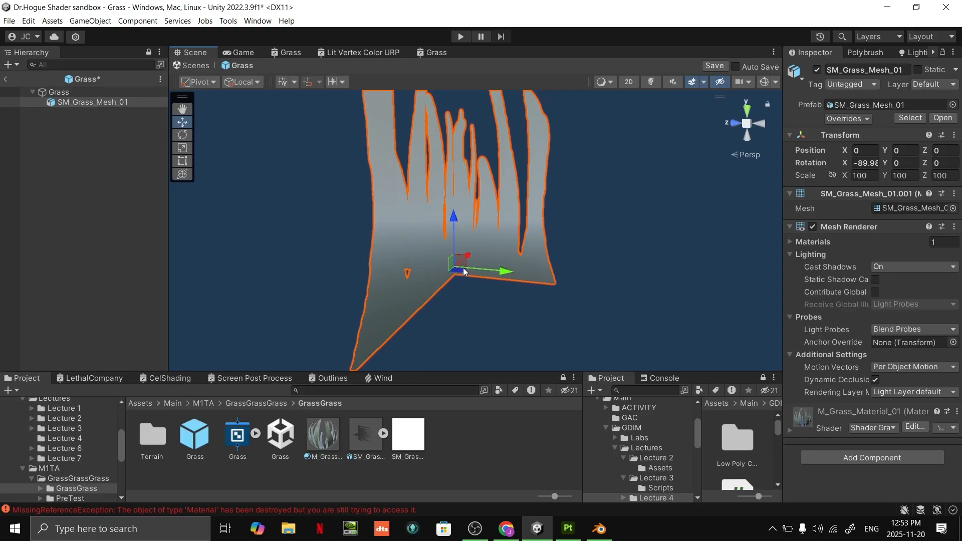
click(205, 83)
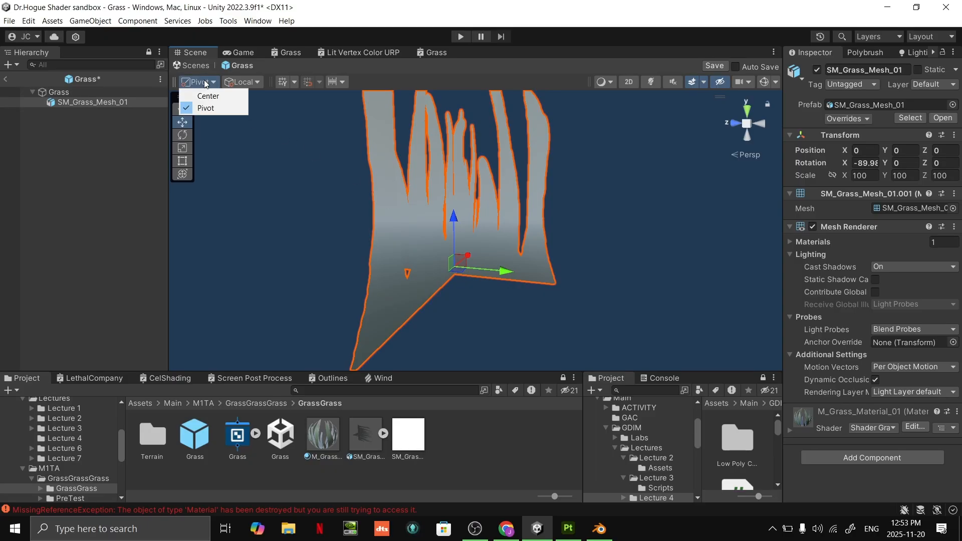
click(205, 108)
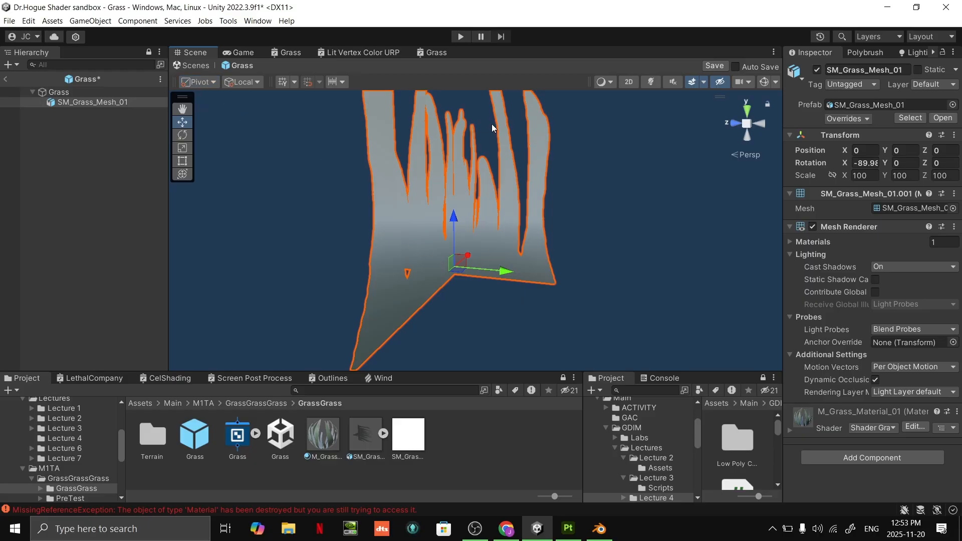
- Check the position values of SM_Grass_Mesh_01, try an X rotation of 0 and undo it
click(80, 132)
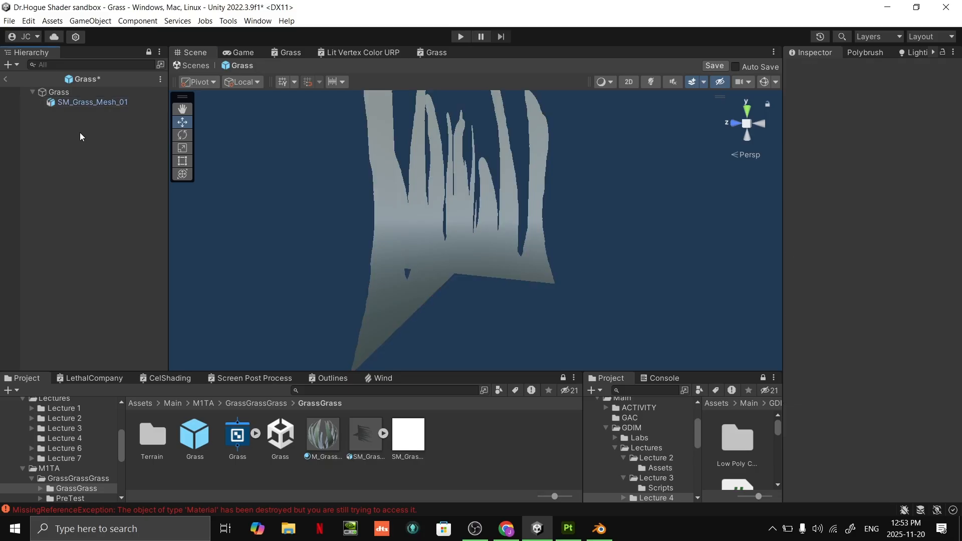
click(80, 102)
click(866, 152)
click(907, 151)
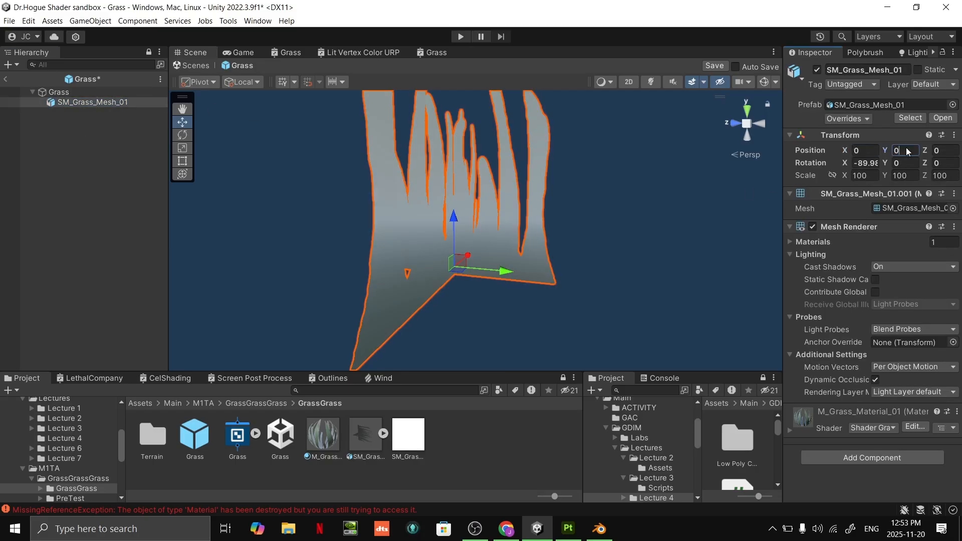
click(948, 151)
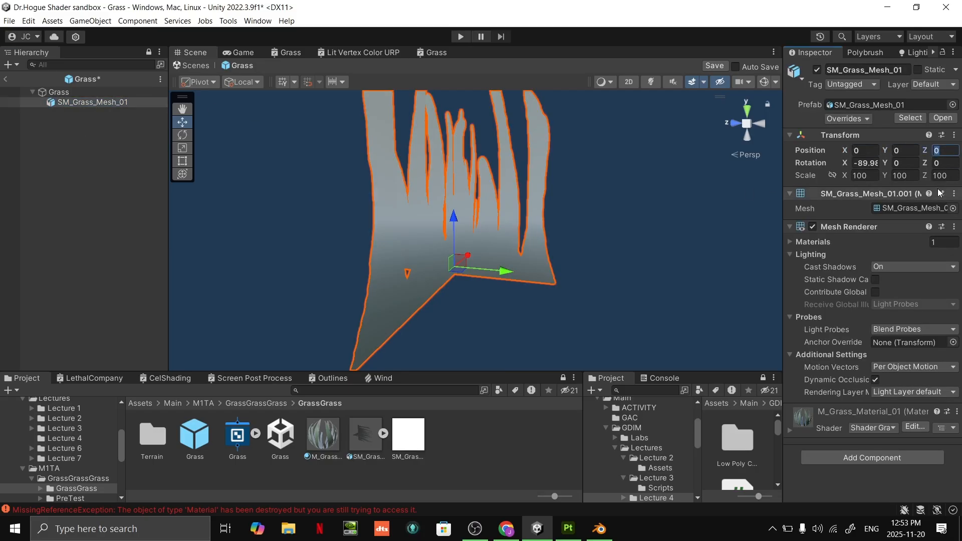
click(874, 163)
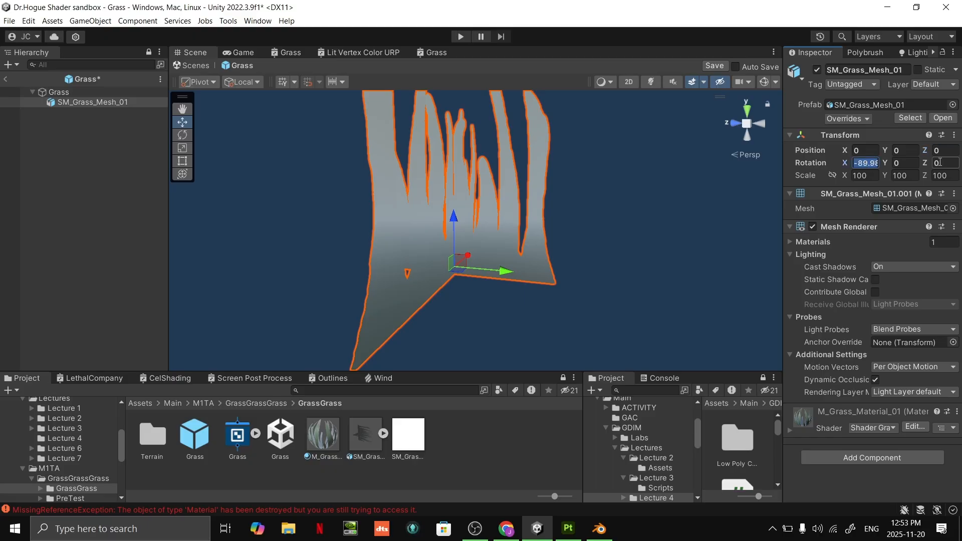
text(0)
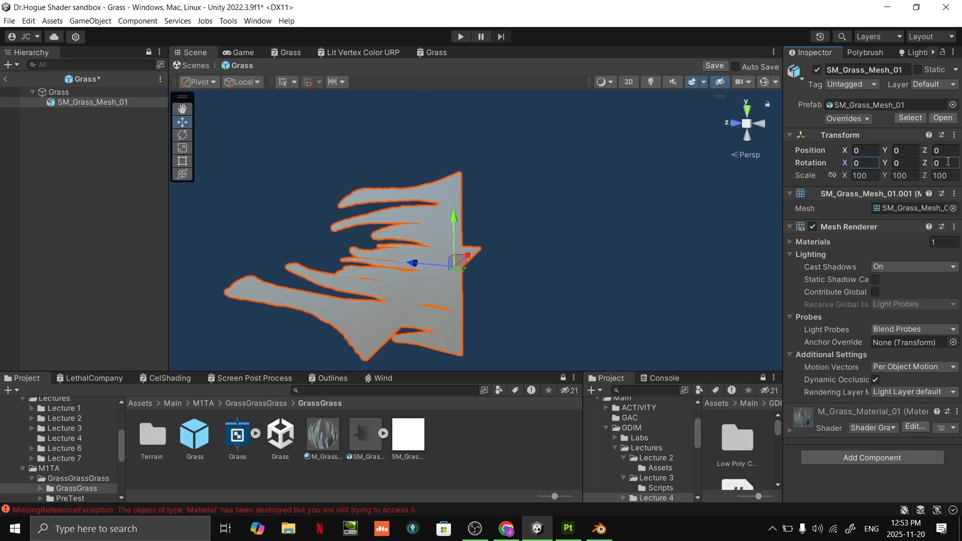
key(ctrl+z)
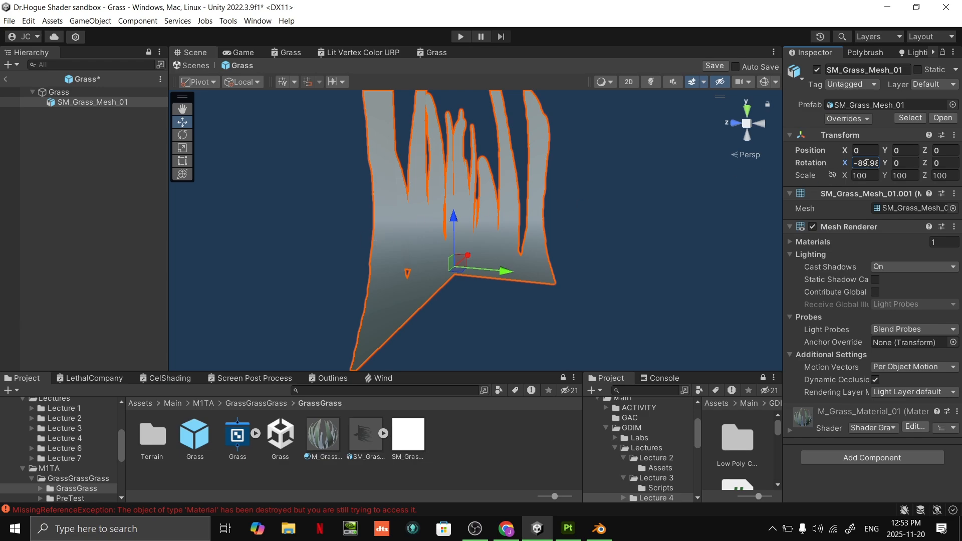
click(750, 210)
click(533, 208)
scroll(441, 251, down, 3)
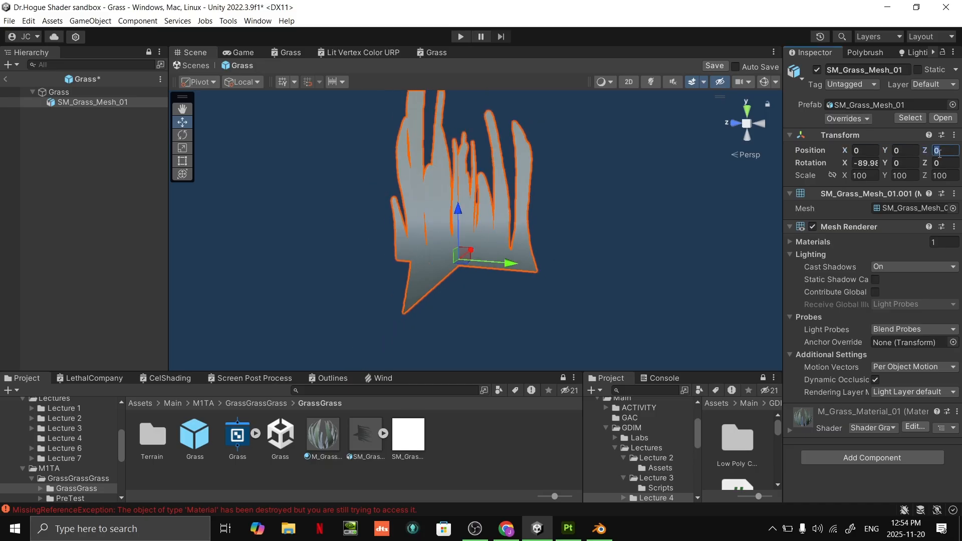
click(902, 151)
click(942, 150)
click(561, 176)
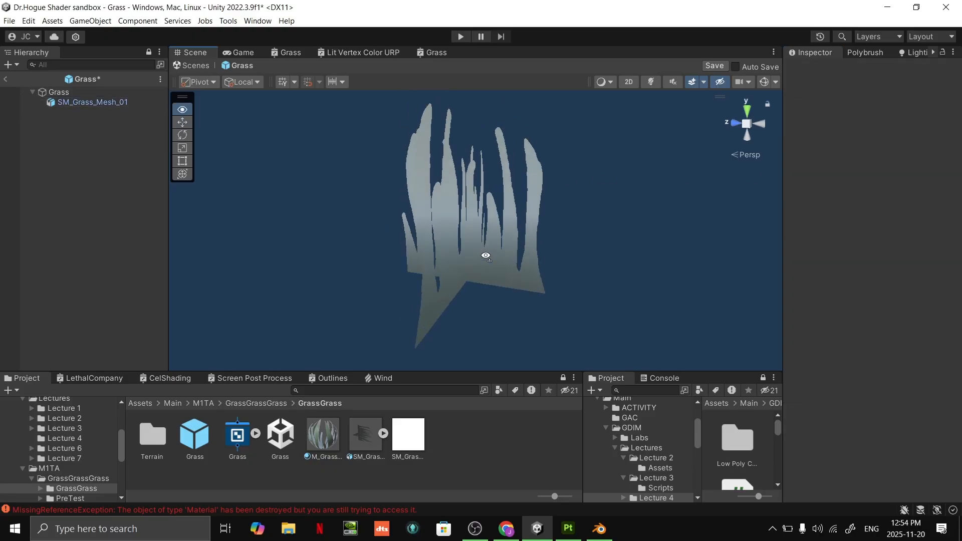
- Set Cast Shadows to Off in the Mesh Renderer of SM_Grass_Mesh_01
click(472, 300)
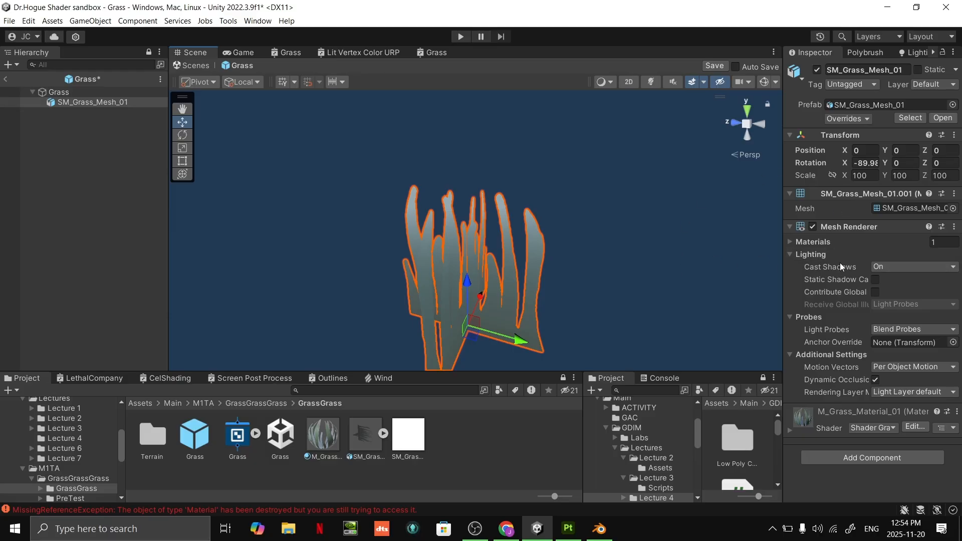
click(888, 266)
click(897, 277)
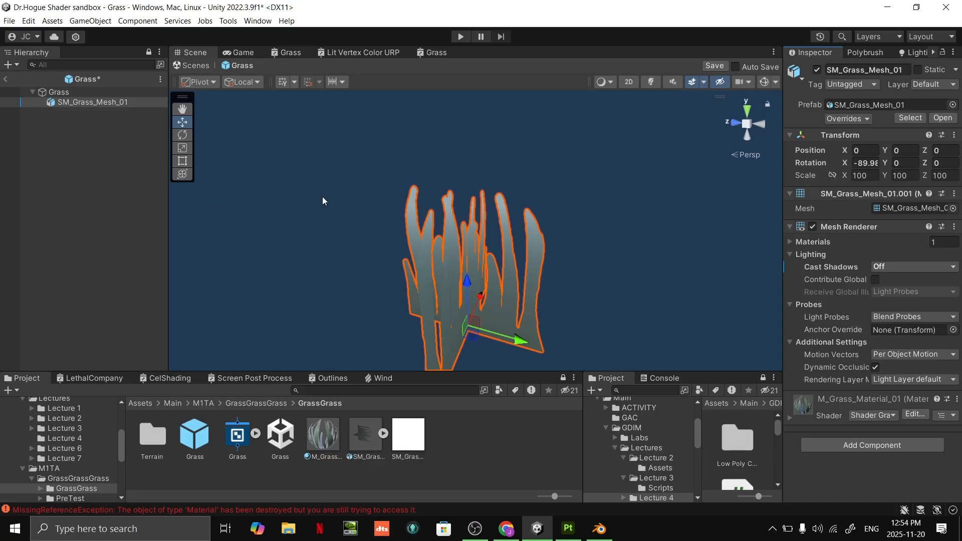
- Mark the root Grass object as Static, and save the prefab changes while returning to the scene
click(59, 93)
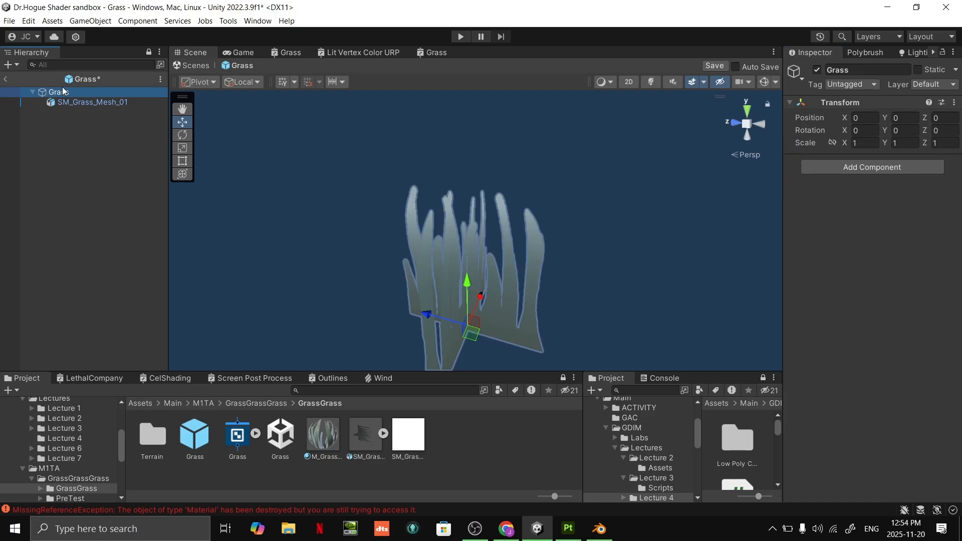
click(917, 70)
click(462, 290)
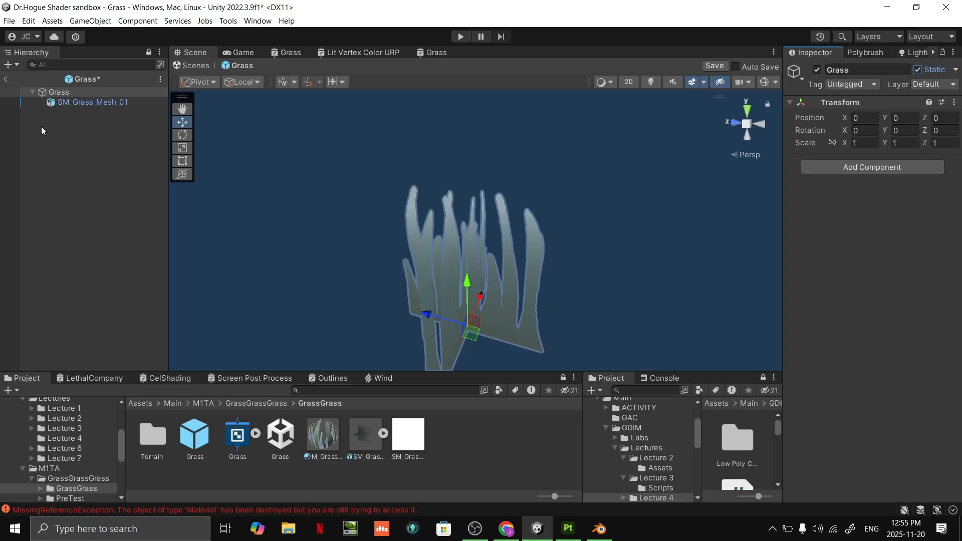
click(7, 80)
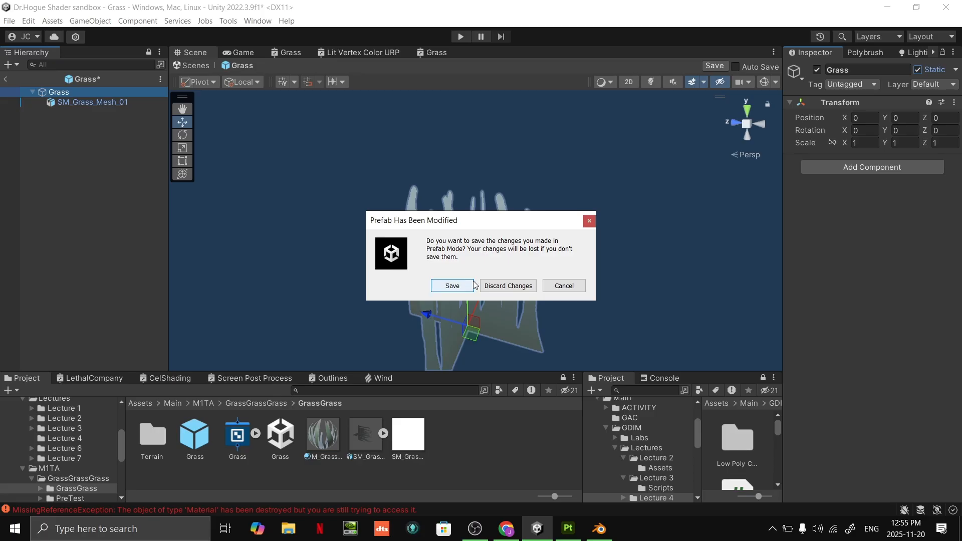
drag(480, 230, 501, 121)
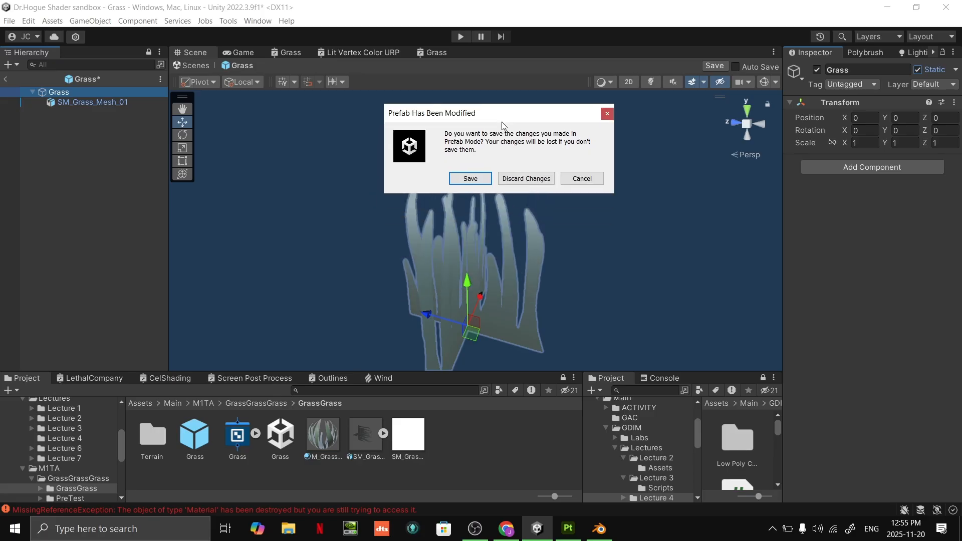
click(482, 178)
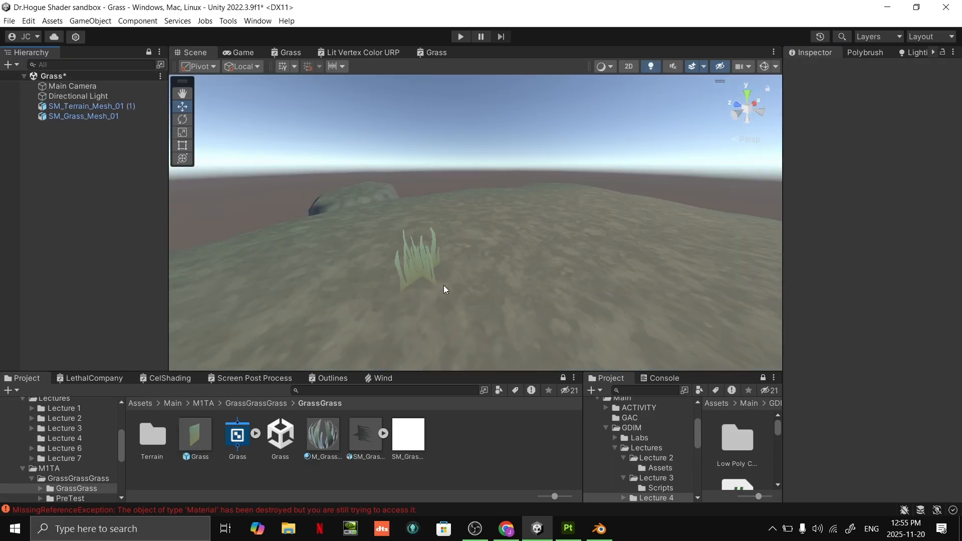
- Delete the standalone SM_Grass_Mesh_01 object from the Grass scene
click(431, 274)
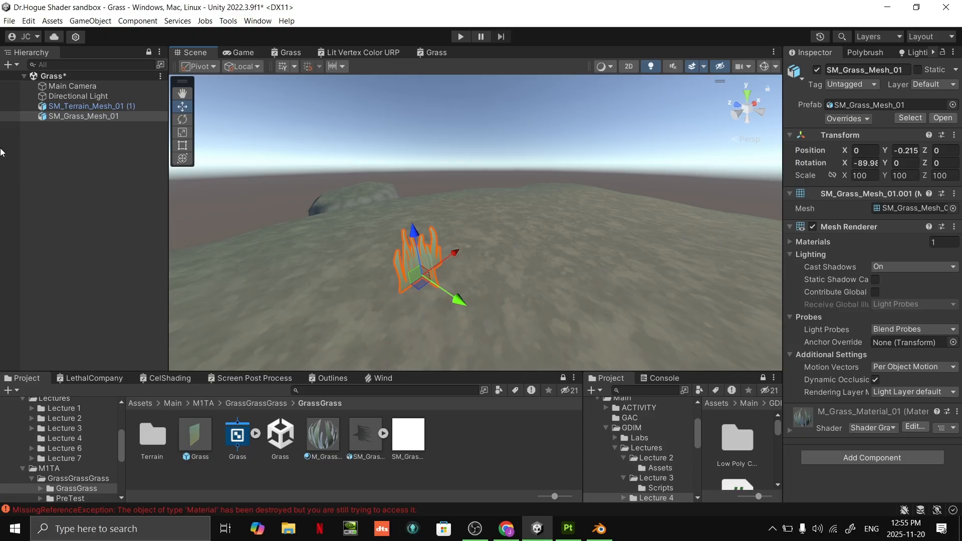
click(120, 122)
click(117, 116)
key(Delete)
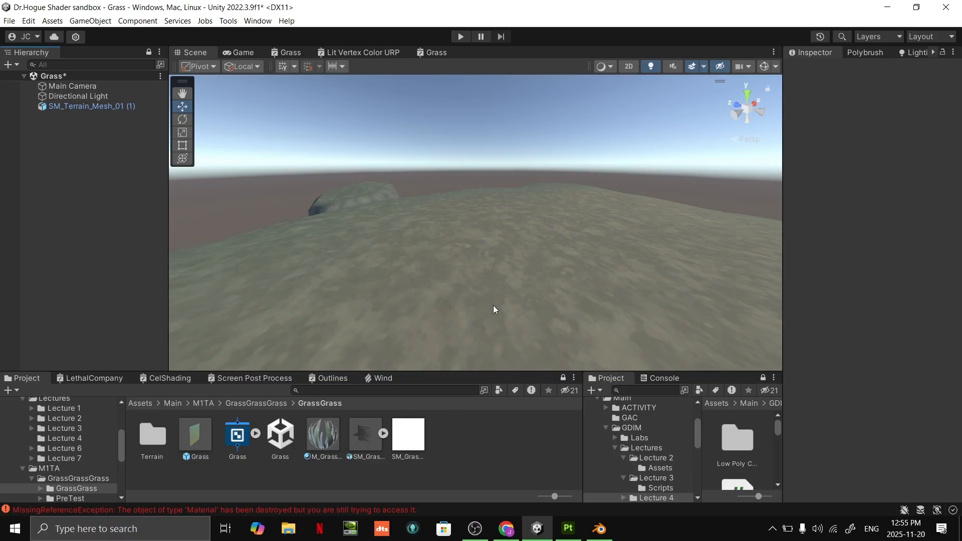
- Reopen the Grass prefab to review its contents, and return to the scene
click(193, 432)
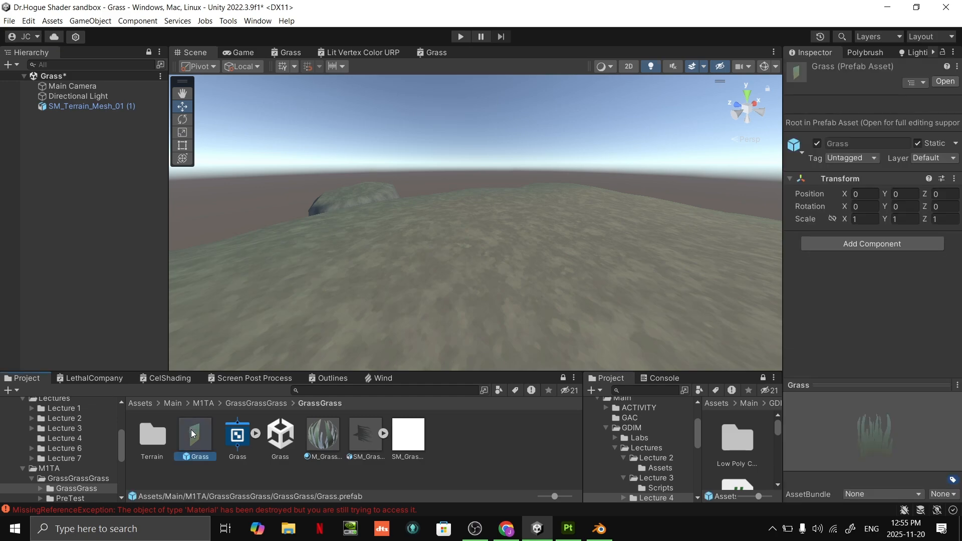
double_click(191, 429)
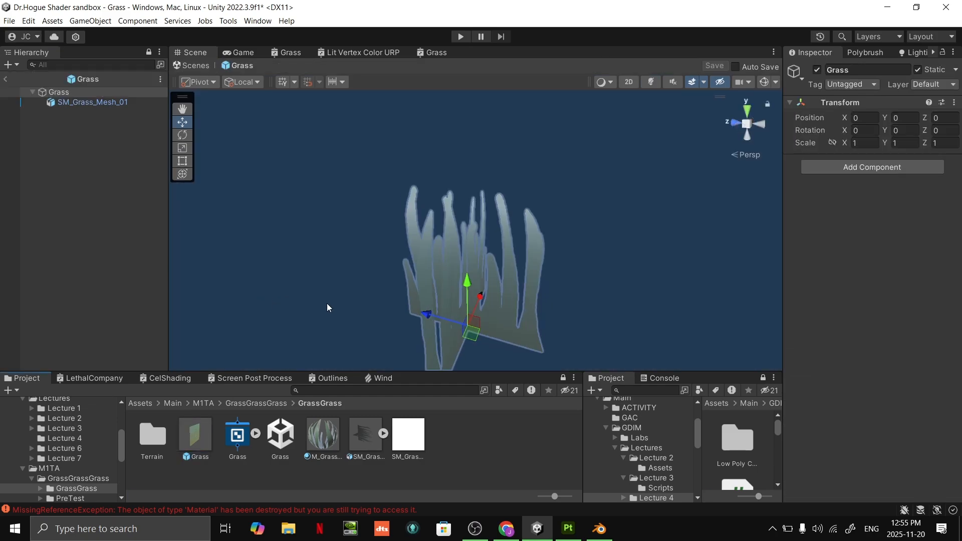
click(5, 79)
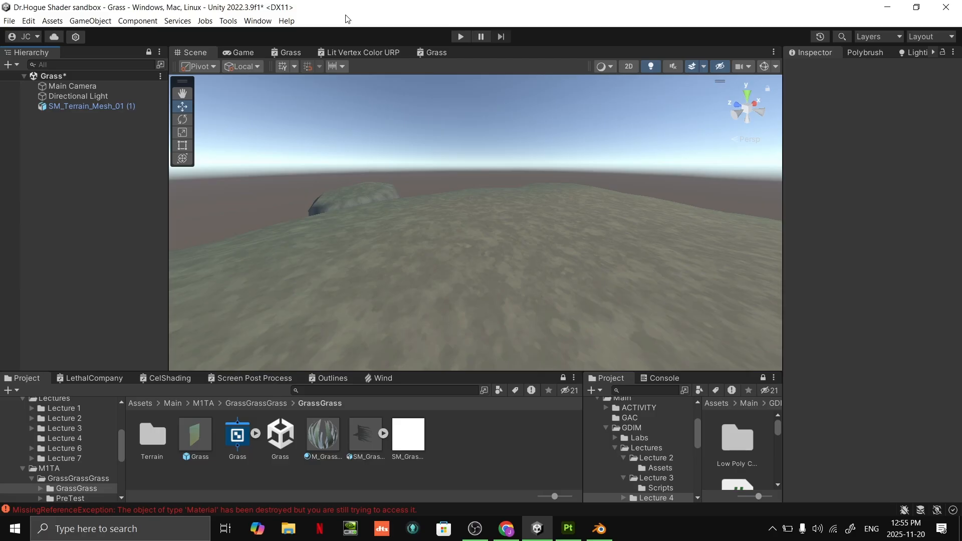
- Open the Polybrush window and dock it beside the Inspector
click(236, 21)
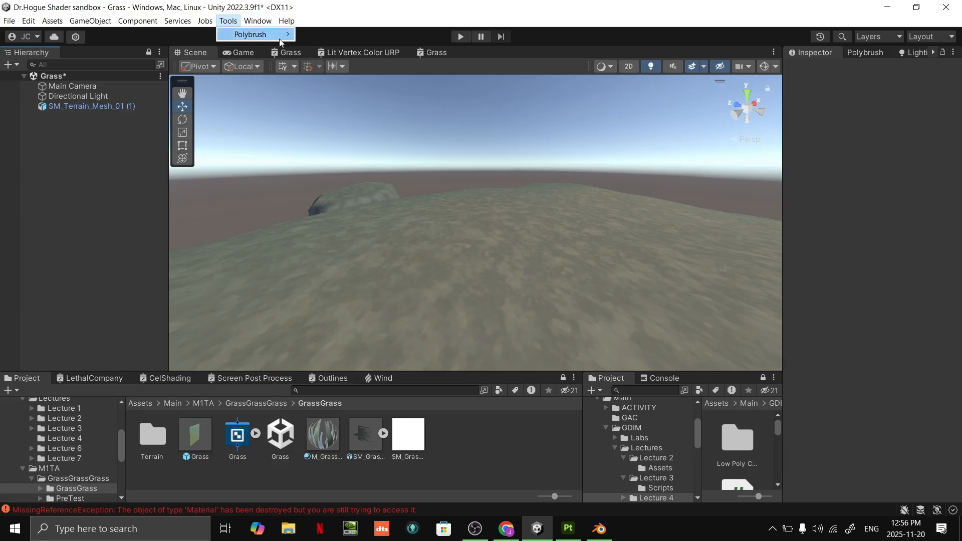
mouse_move(279, 35)
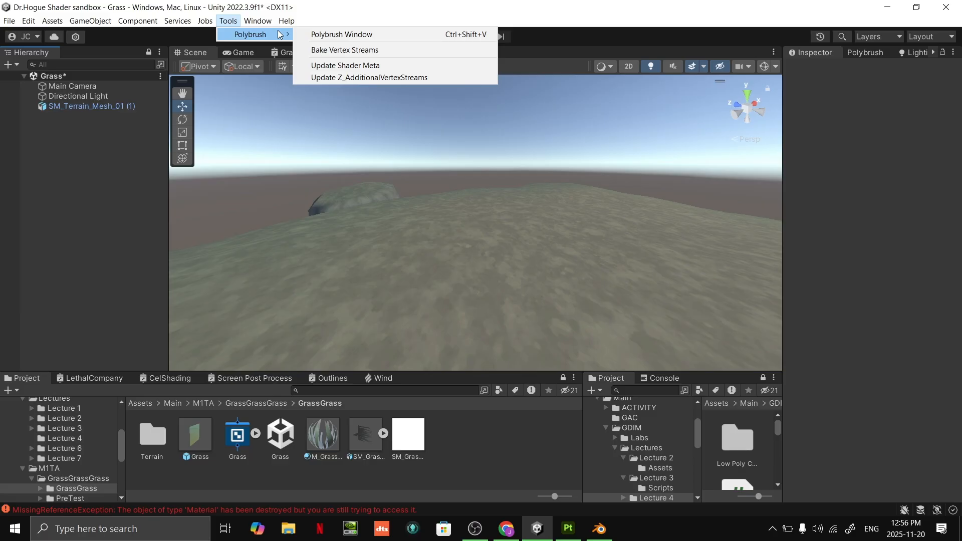
click(322, 34)
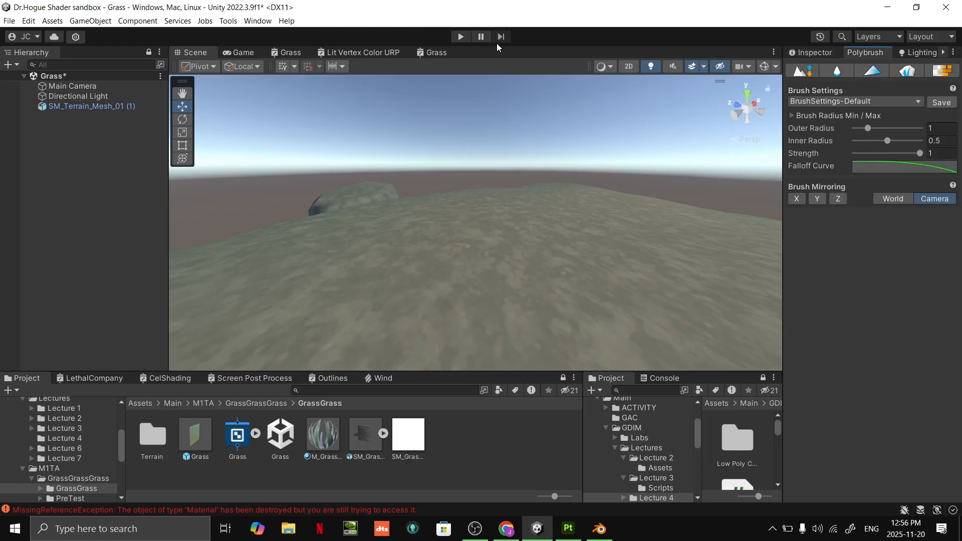
drag(865, 52, 475, 225)
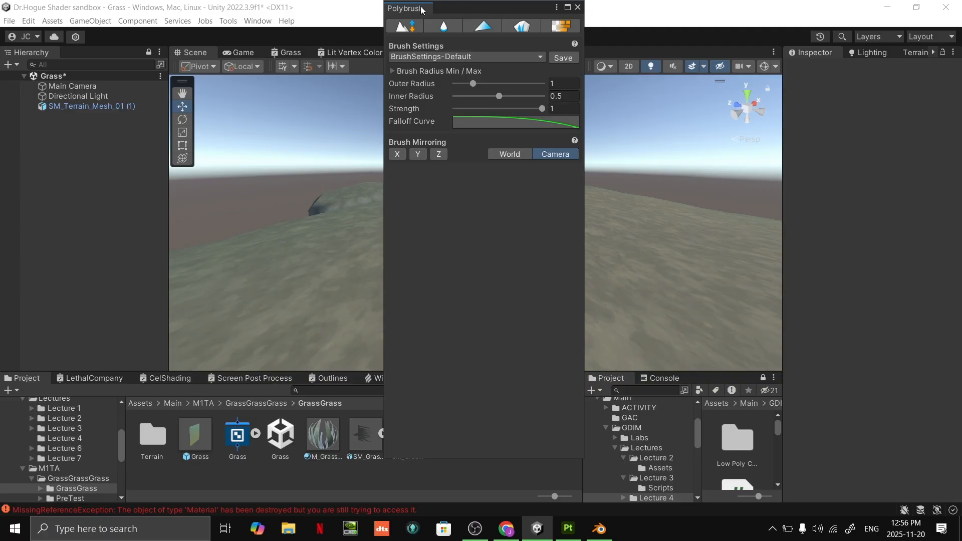
drag(424, 9, 862, 54)
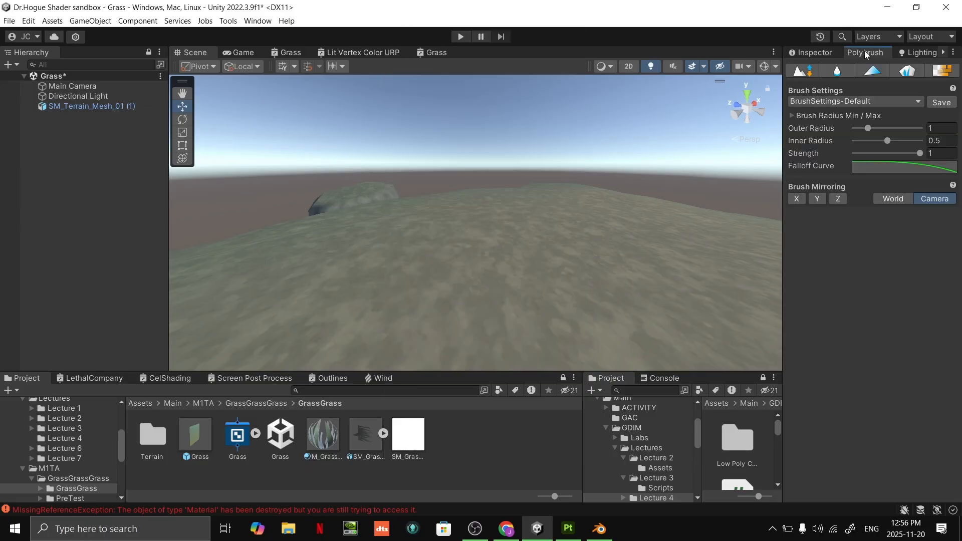
click(834, 52)
click(863, 54)
click(834, 55)
click(869, 55)
click(835, 55)
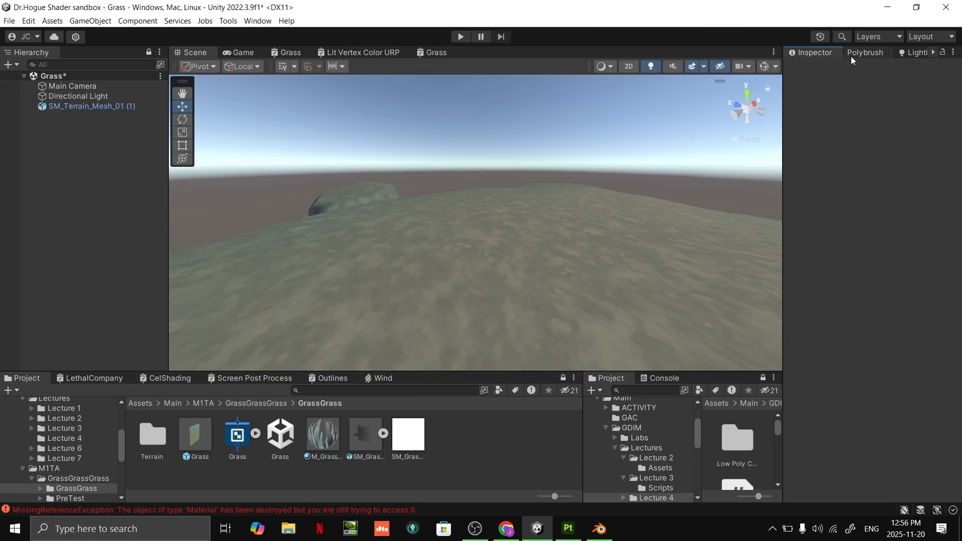
click(862, 54)
click(824, 55)
click(863, 54)
click(831, 53)
click(862, 53)
click(833, 52)
click(867, 52)
click(828, 53)
click(861, 53)
click(824, 54)
click(861, 54)
click(831, 54)
click(862, 54)
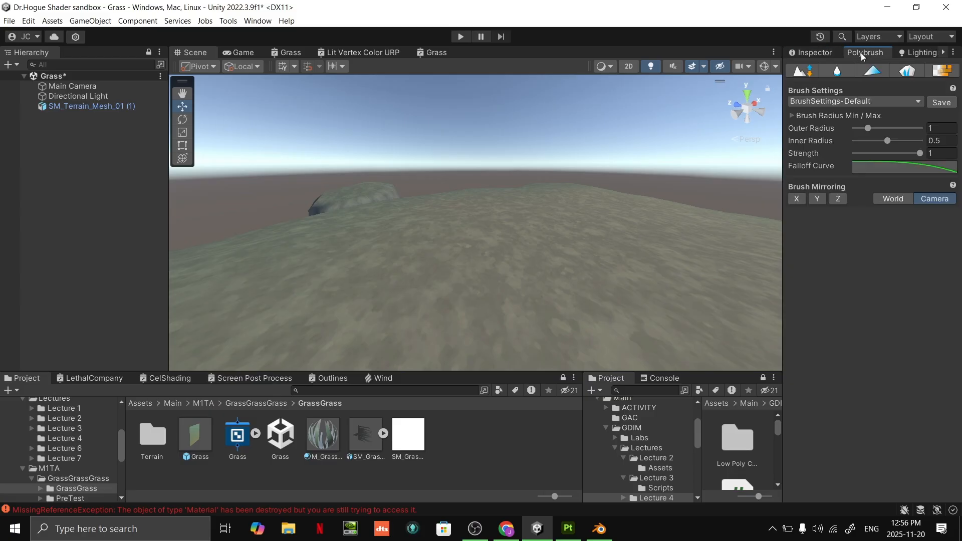
click(226, 22)
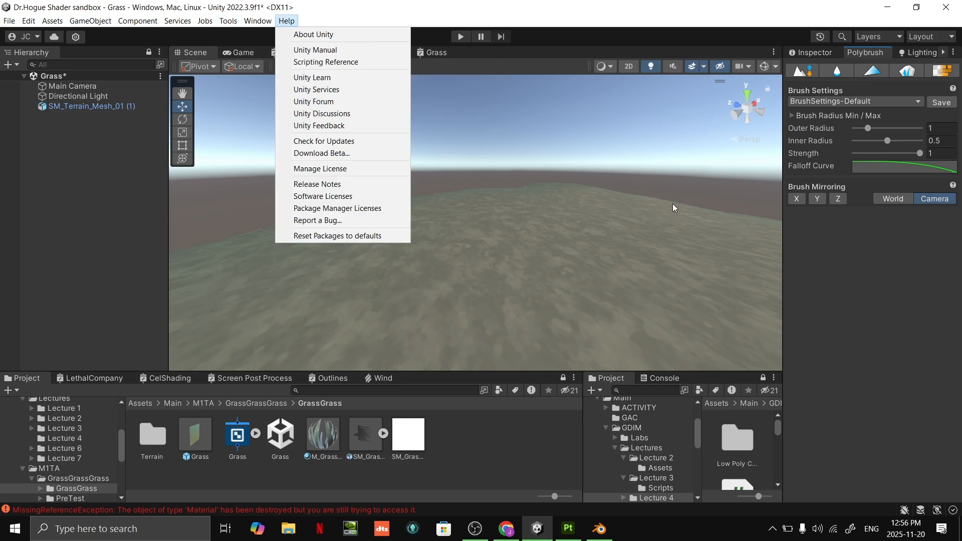
click(853, 264)
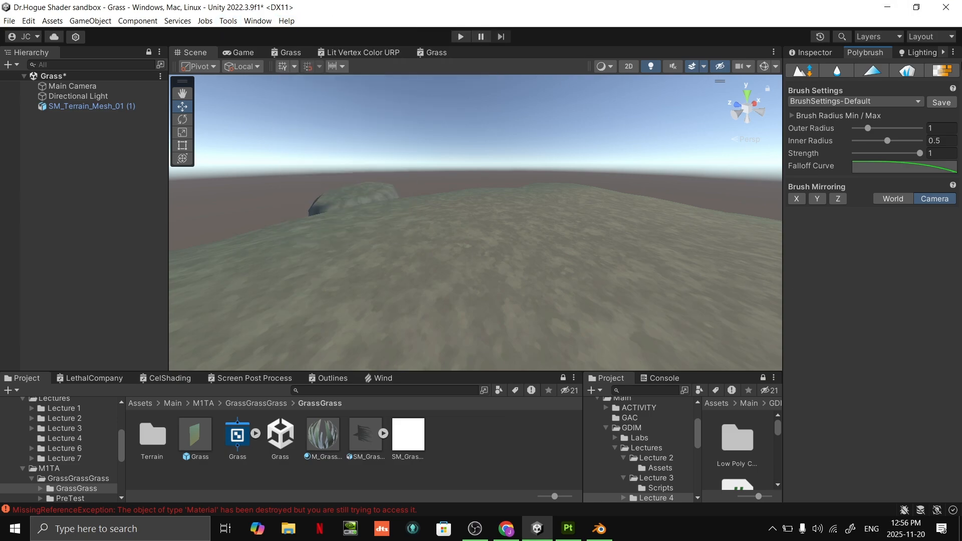
- Try the Polybrush sculpt mode on the terrain mesh and undo the sculpting
click(813, 76)
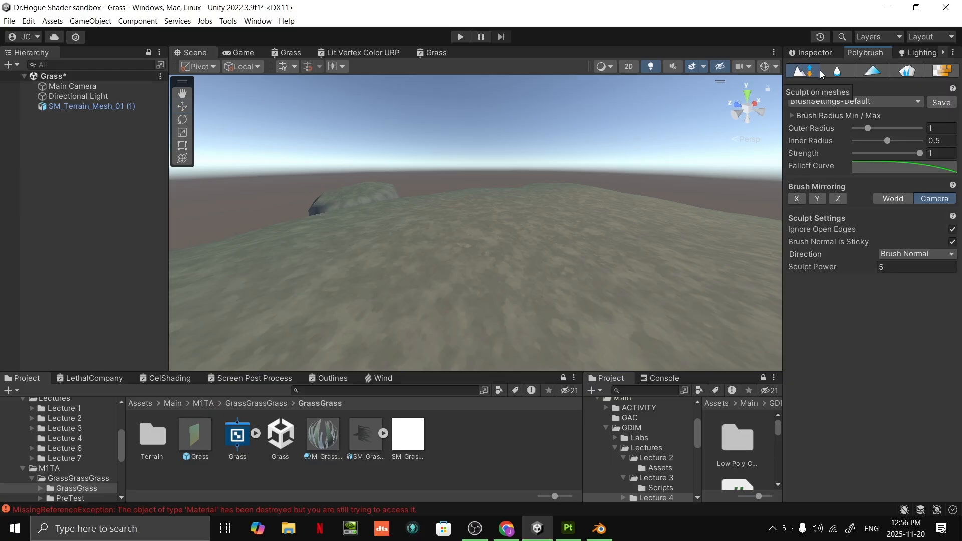
mouse_move(531, 235)
right_down()
mouse_move(531, 253)
mouse_move(526, 243)
right_up()
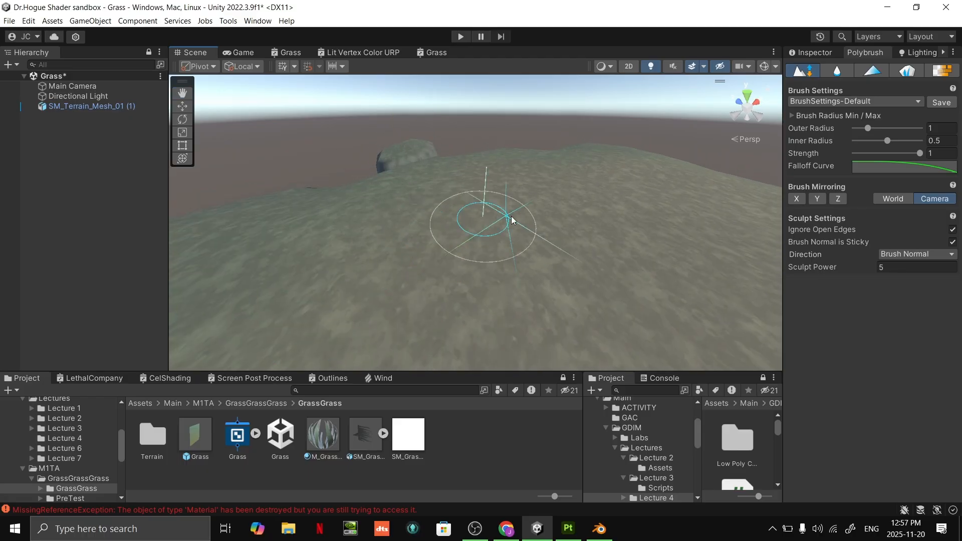
key(ctrl+z)
key(ctrl+z)
key(ctrl+z)
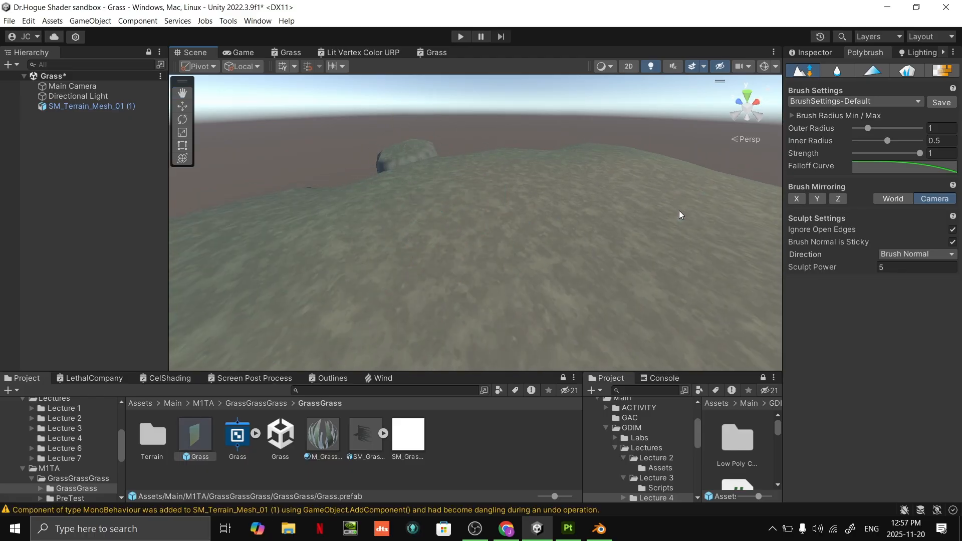
key(ctrl+z)
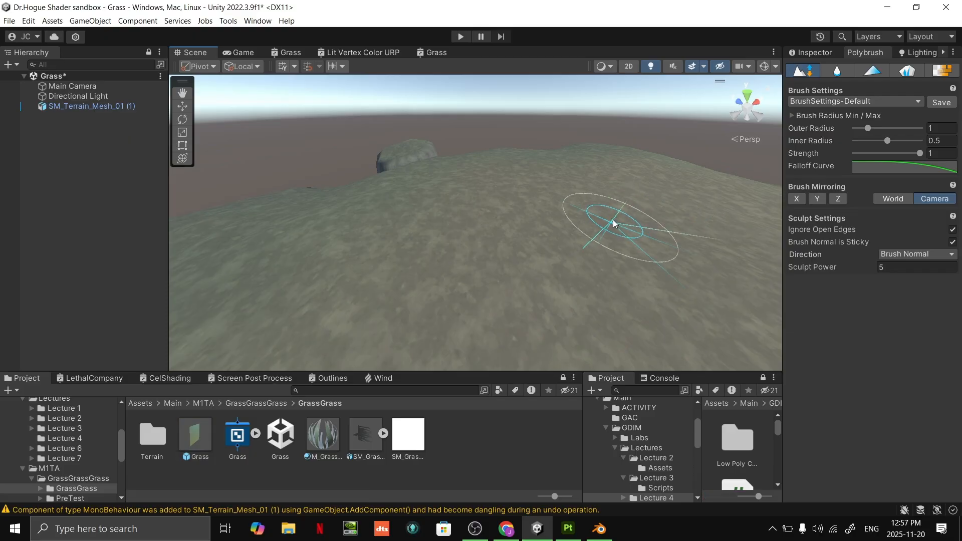
key(ctrl+z)
- Look through the Polybrush smoothing, color painting, prefab scattering and texture painting modes and their settings
click(832, 75)
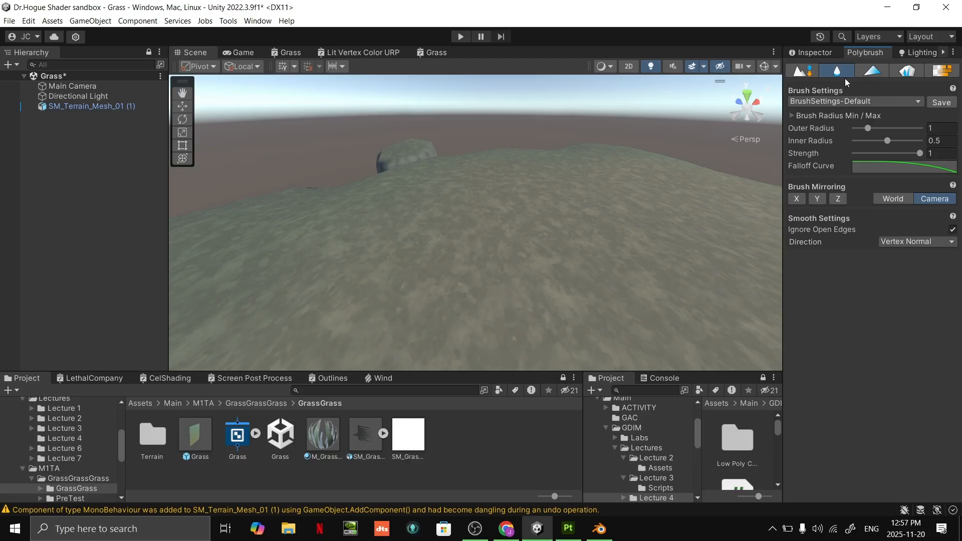
click(871, 72)
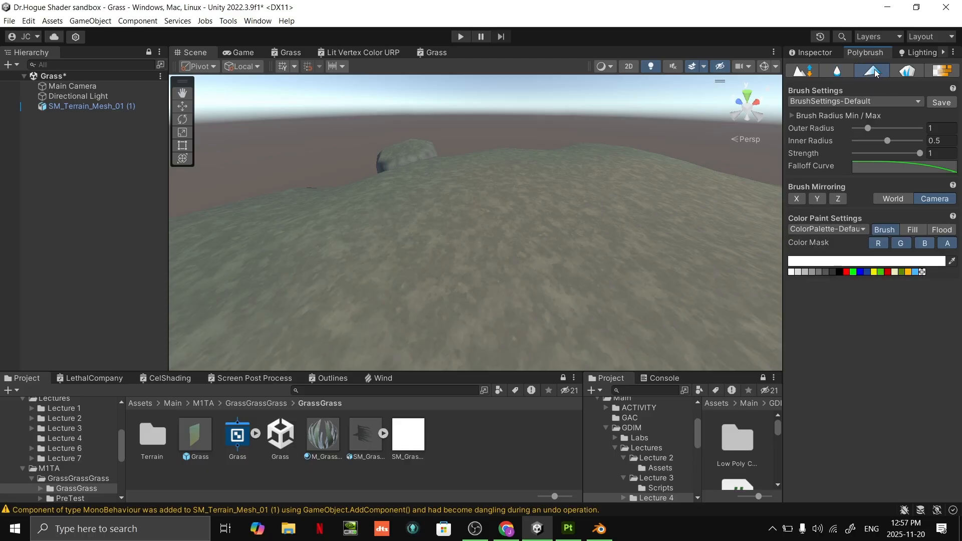
click(906, 70)
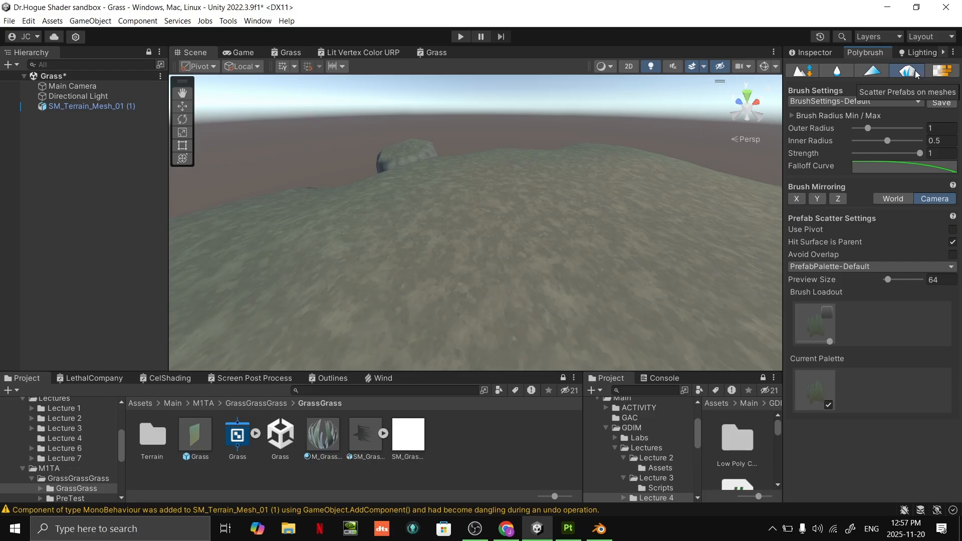
click(920, 53)
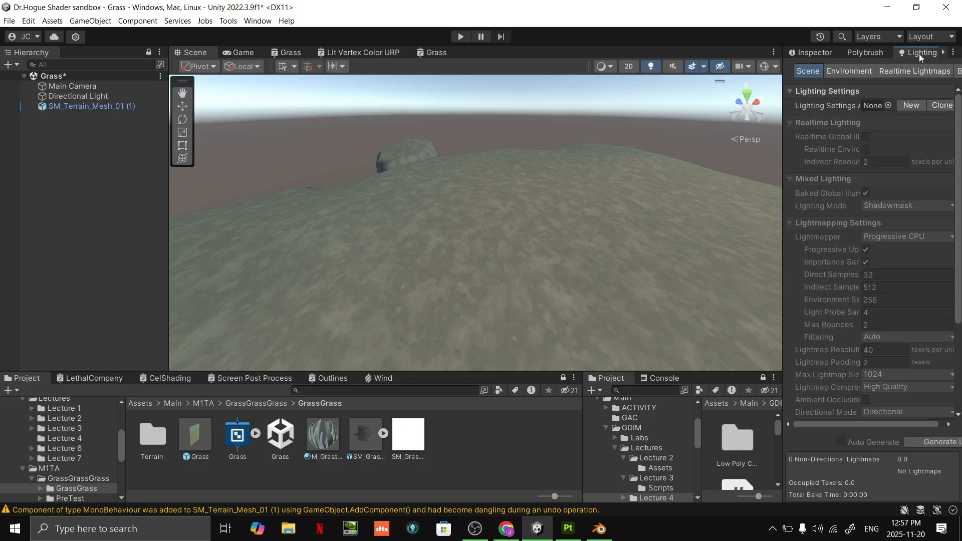
click(865, 53)
click(943, 71)
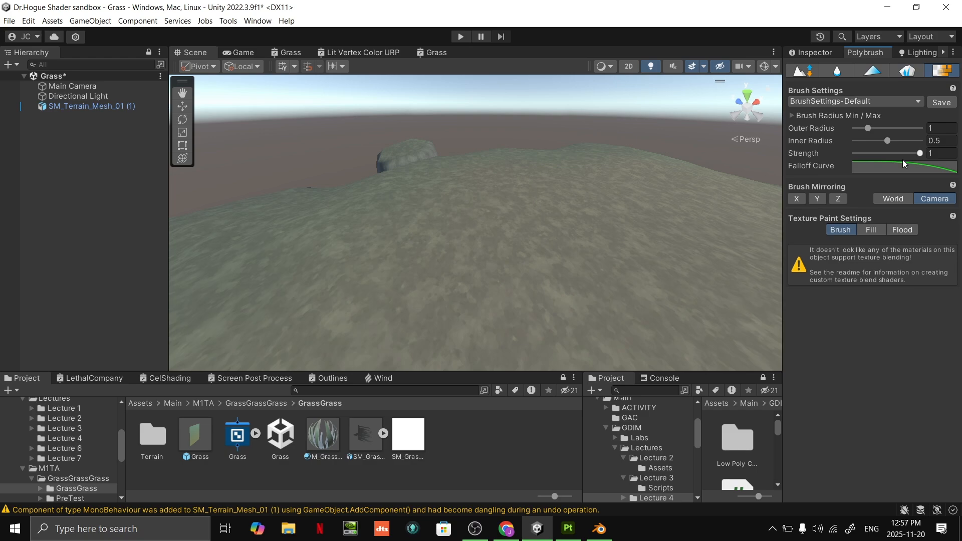
click(868, 75)
- Switch Polybrush to prefab scattering and remove the existing grass prefab from the brush loadout
click(912, 73)
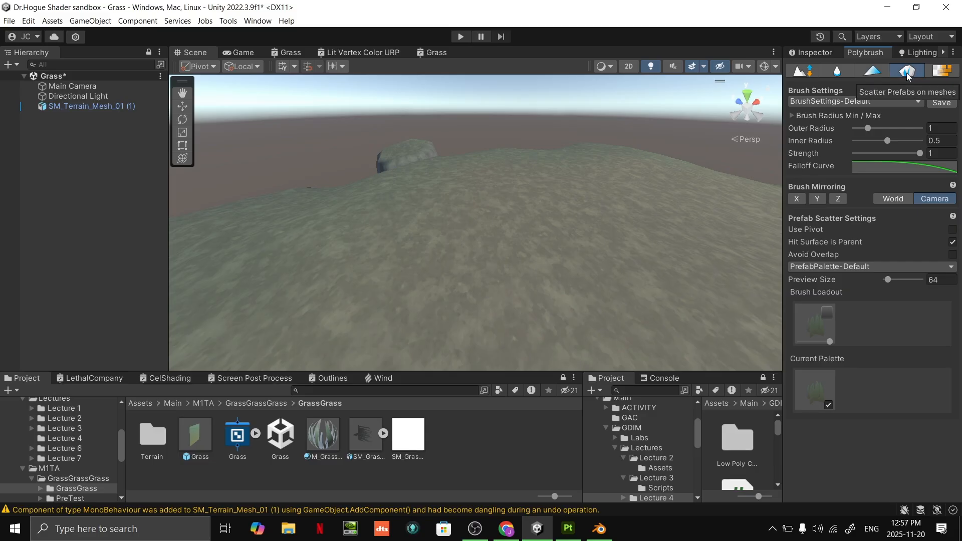
click(828, 313)
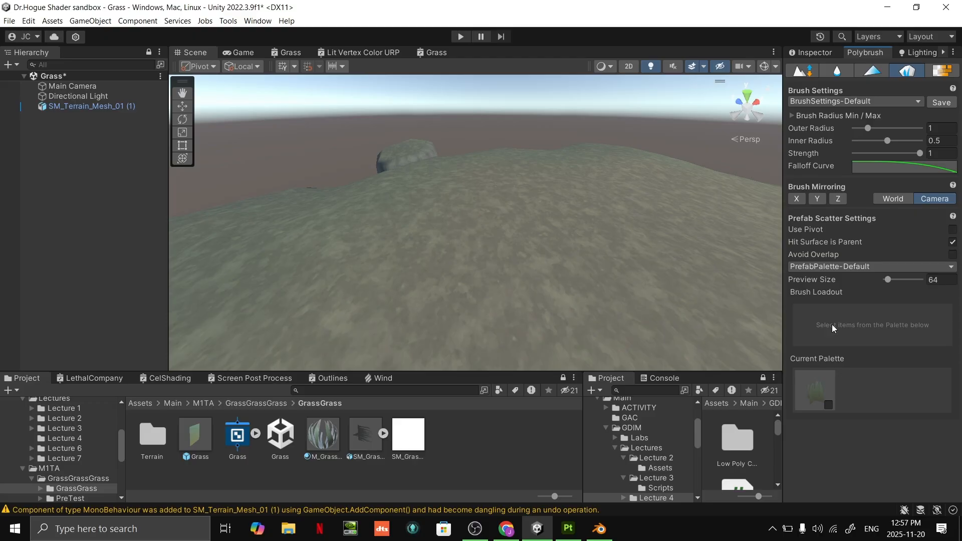
right_click(829, 399)
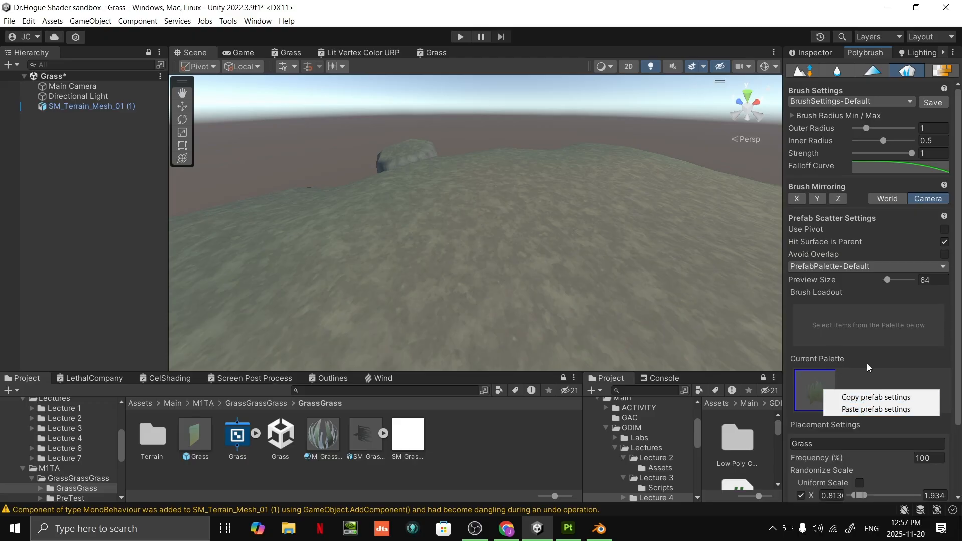
click(860, 388)
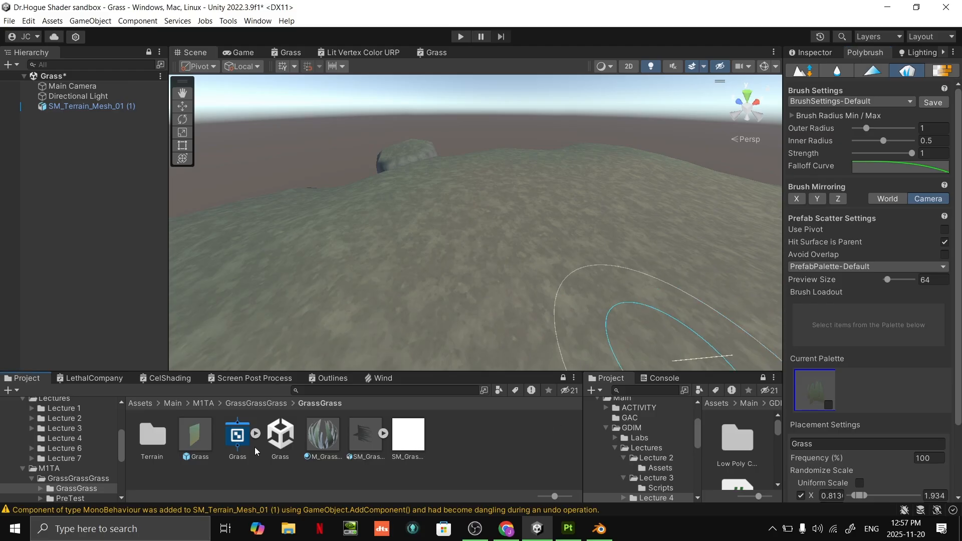
- Add the Grass prefab from the GrassGrass folder to the current palette and load it into the brush
drag(201, 435, 888, 388)
drag(902, 384, 907, 383)
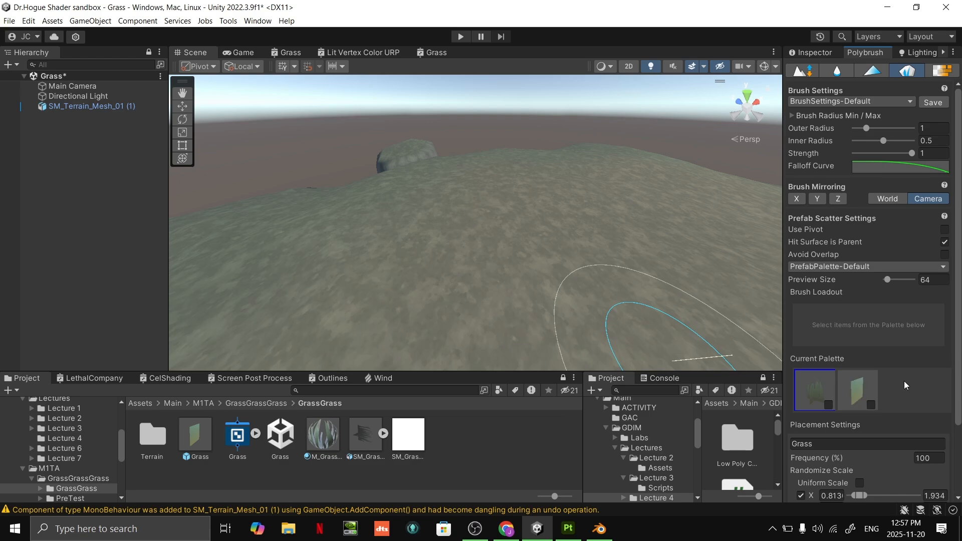
click(866, 395)
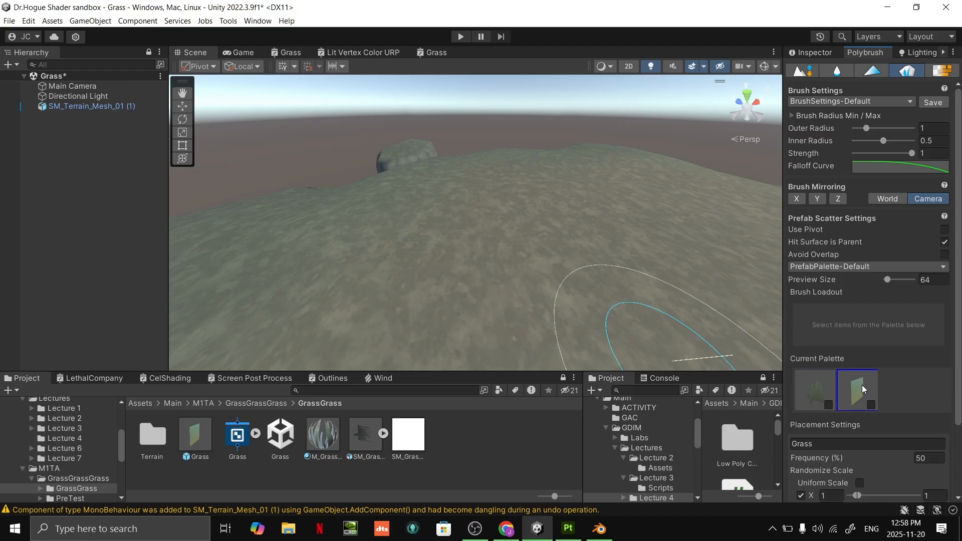
click(871, 404)
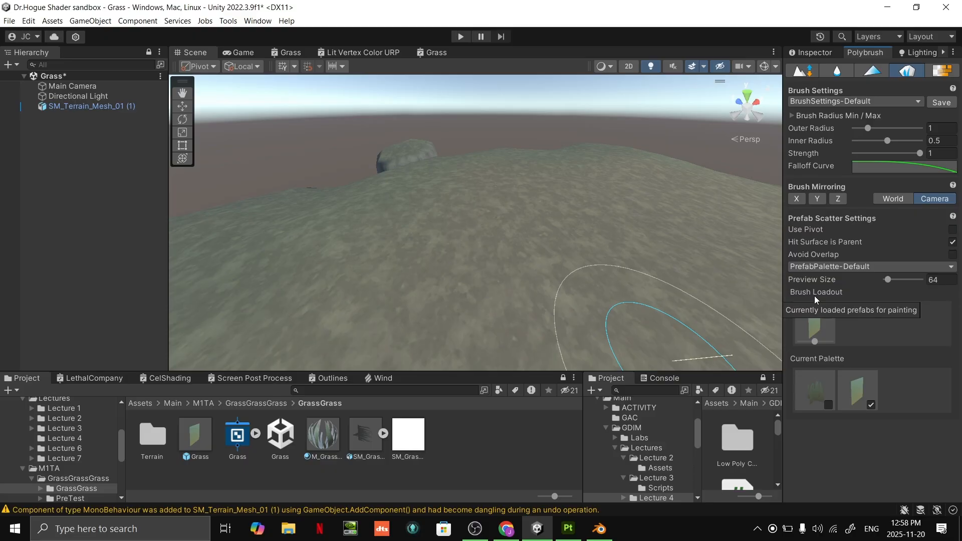
- Unload the Grass prefab from the brush, load it again, and lower its frequency to about 41.7%
mouse_move(821, 326)
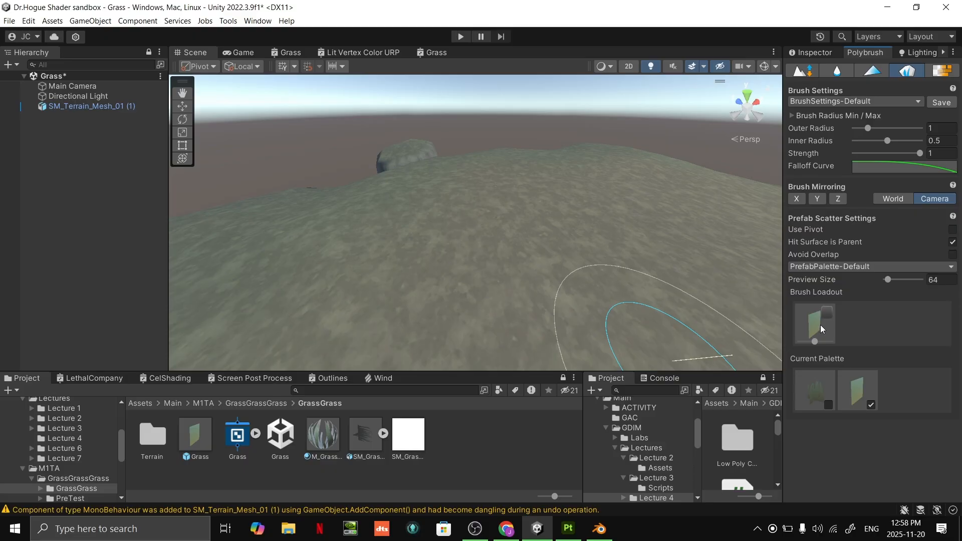
click(829, 313)
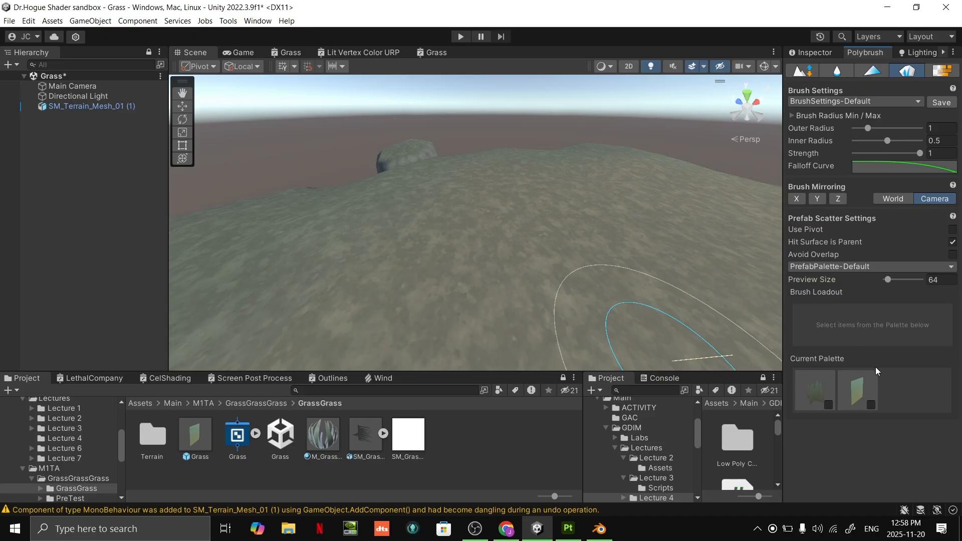
click(864, 386)
click(872, 405)
mouse_move(819, 342)
mouse_down()
mouse_move(828, 343)
mouse_move(808, 336)
mouse_up()
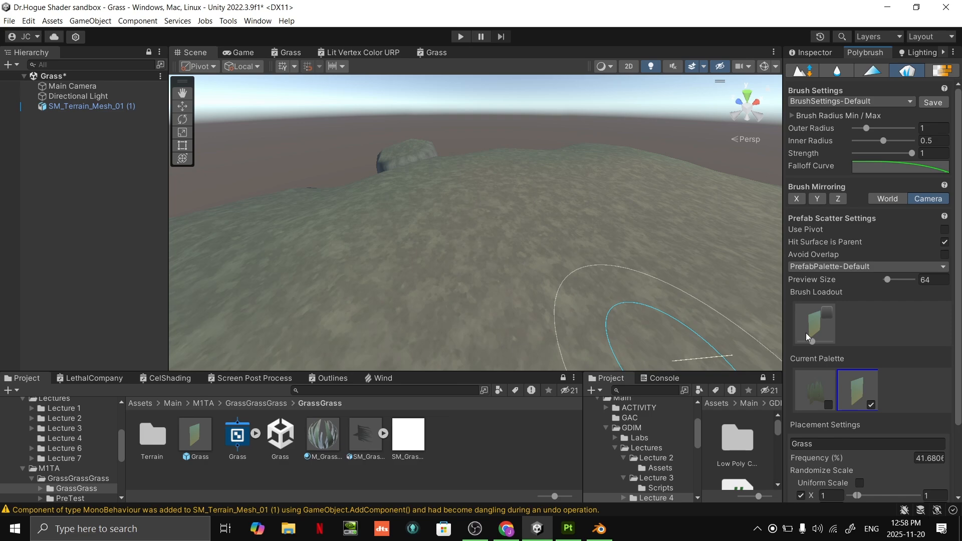
click(901, 72)
click(902, 73)
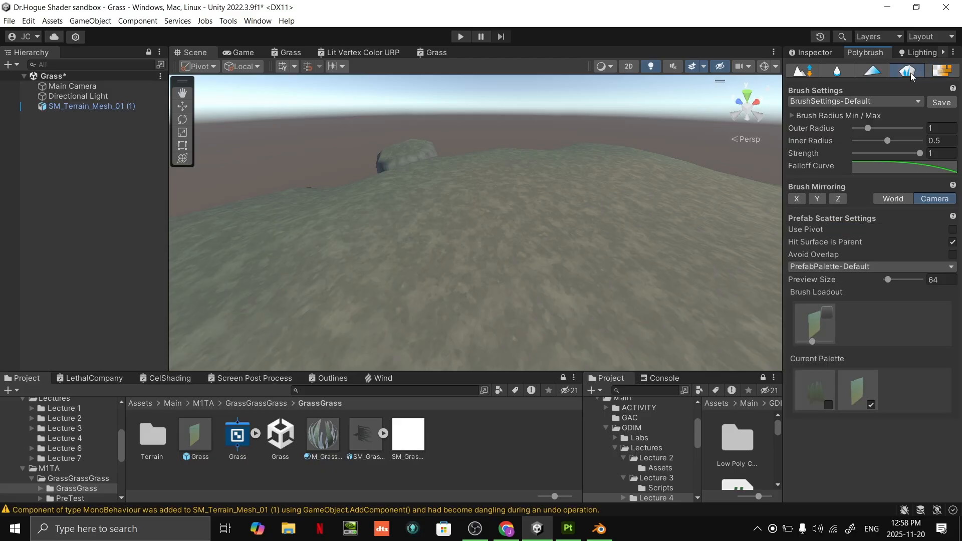
click(862, 73)
click(832, 72)
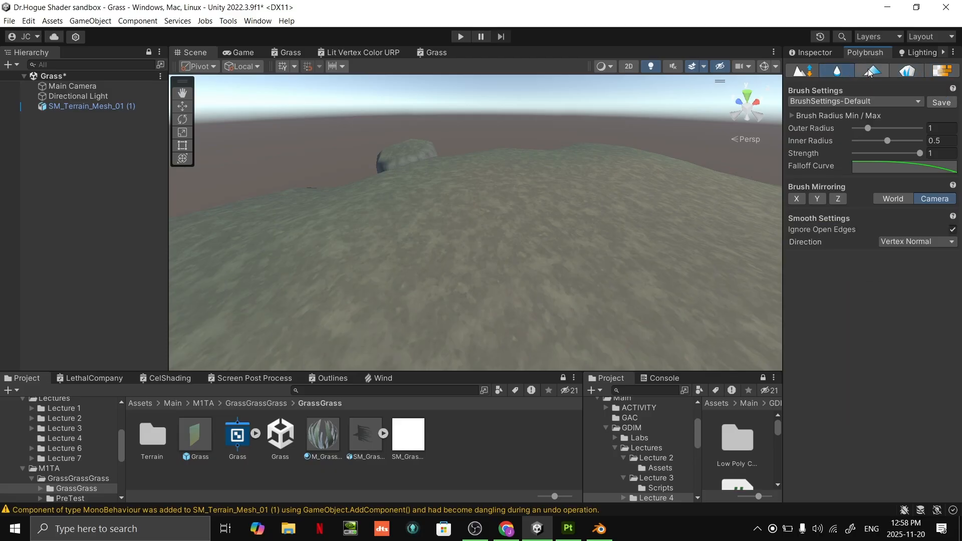
click(866, 72)
click(913, 71)
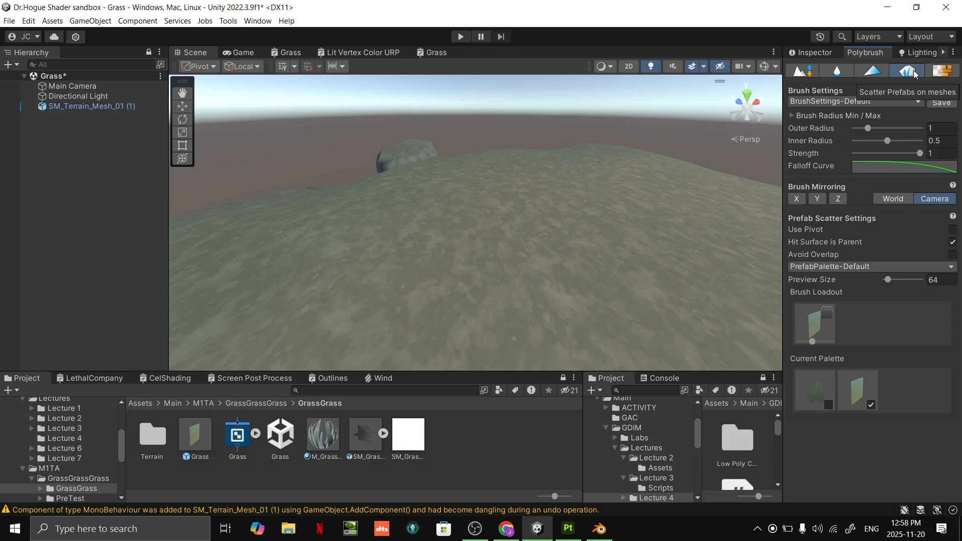
drag(197, 435, 200, 438)
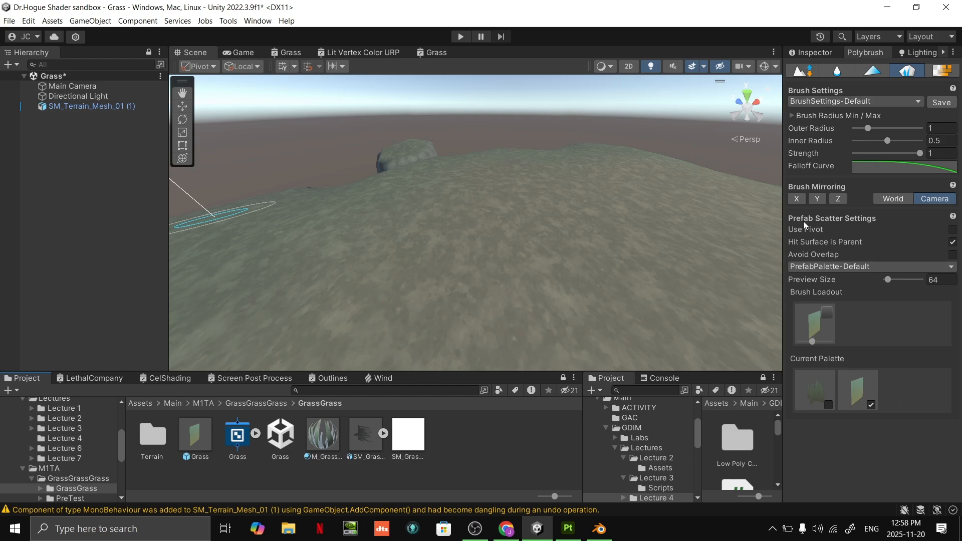
click(792, 116)
click(791, 116)
click(872, 71)
click(906, 71)
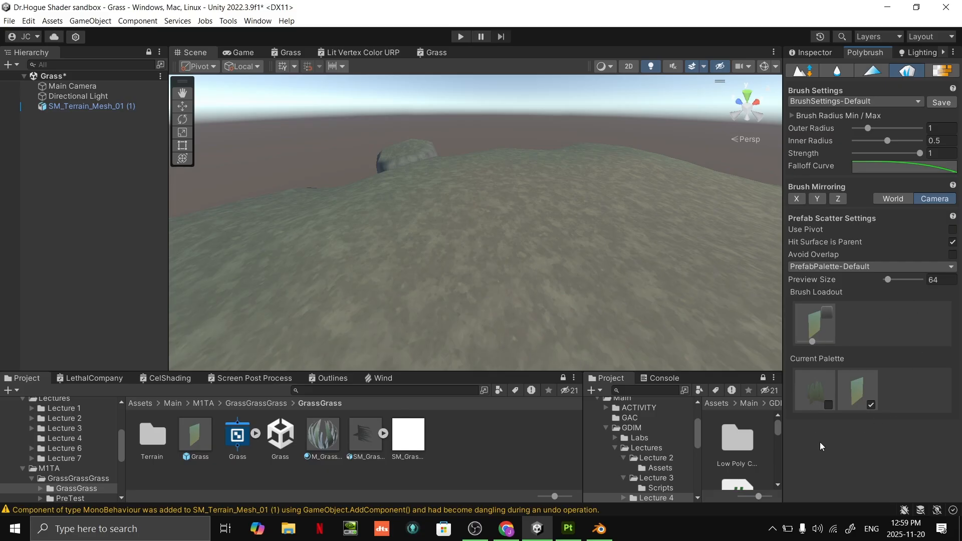
- Raise the loaded Grass prefab's scatter frequency to the maximum in the brush loadout
click(863, 387)
mouse_move(816, 341)
mouse_down()
mouse_move(842, 340)
mouse_move(816, 340)
mouse_up()
click(872, 408)
drag(839, 343, 816, 346)
- Scatter a test clump of the Grass prefab on the terrain mesh and undo it
click(505, 207)
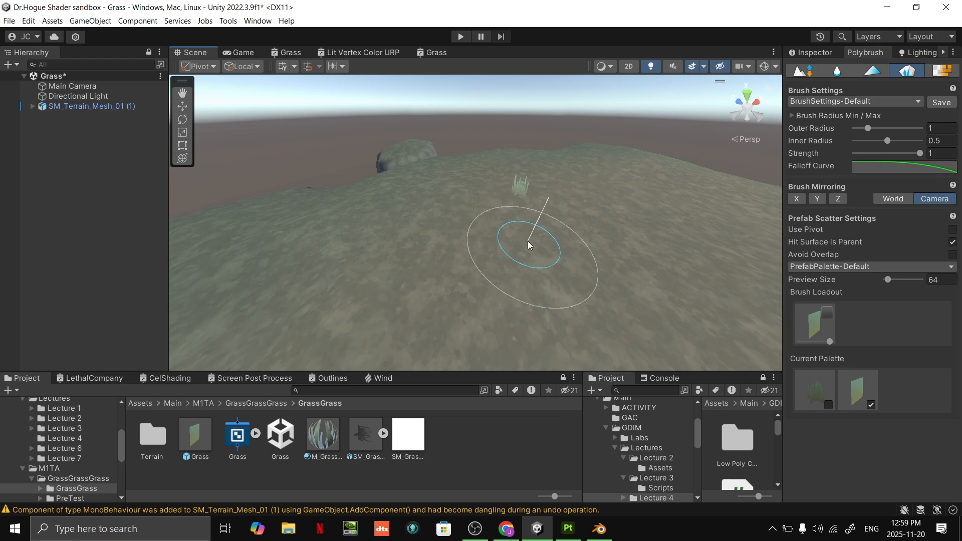
key(ctrl+z)
- Select SM_Terrain_Mesh_01 (1) and scatter a test patch of the Grass prefab on top of the mound
click(123, 110)
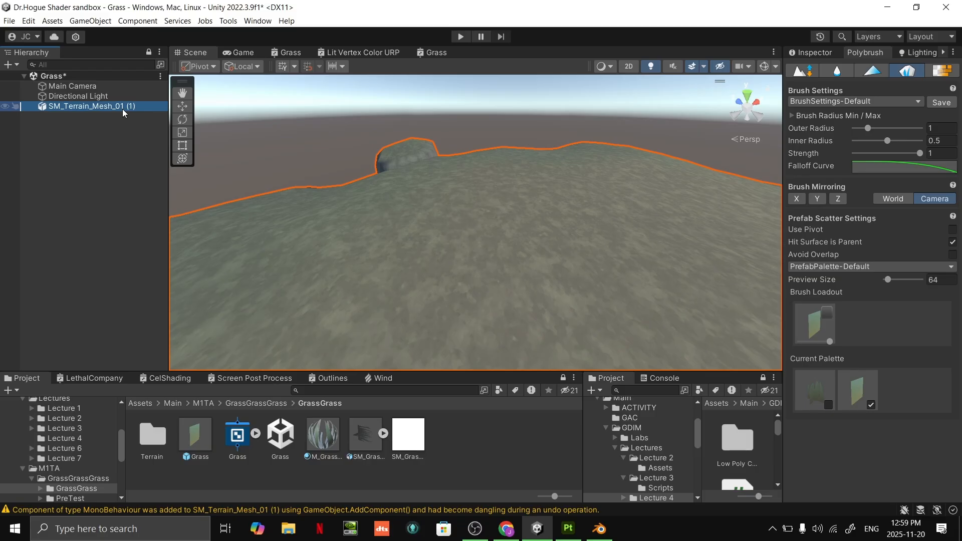
click(138, 190)
click(92, 106)
click(498, 130)
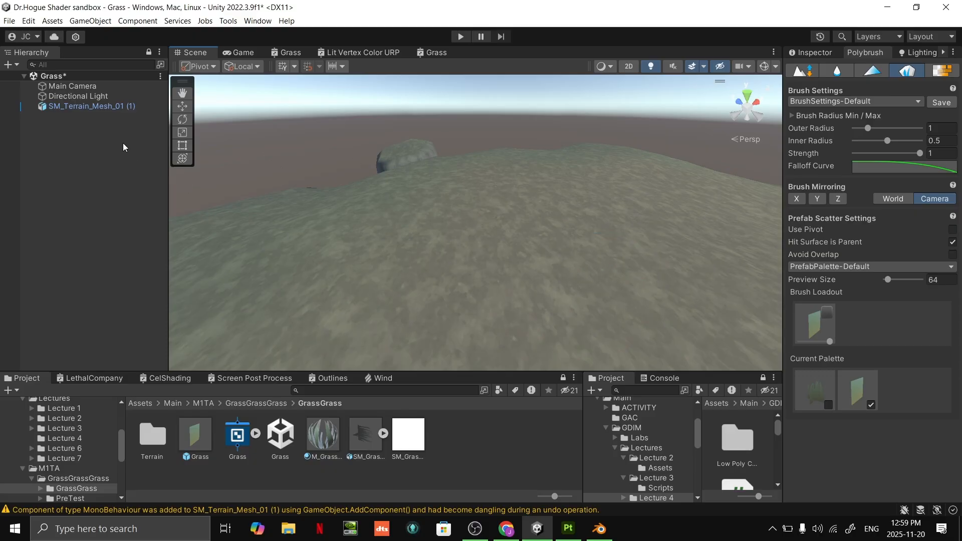
click(139, 106)
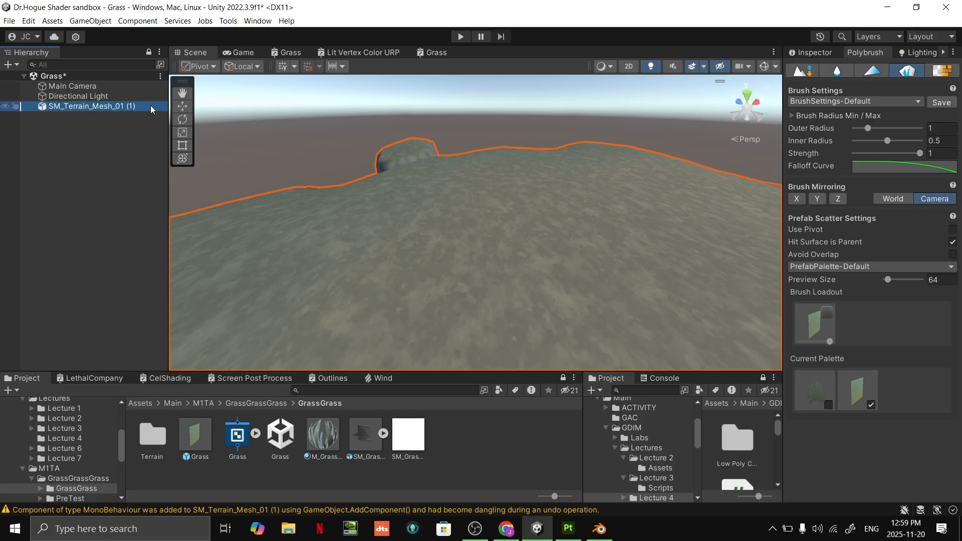
right_drag(553, 215, 856, 257)
right_drag(476, 233, 450, 235)
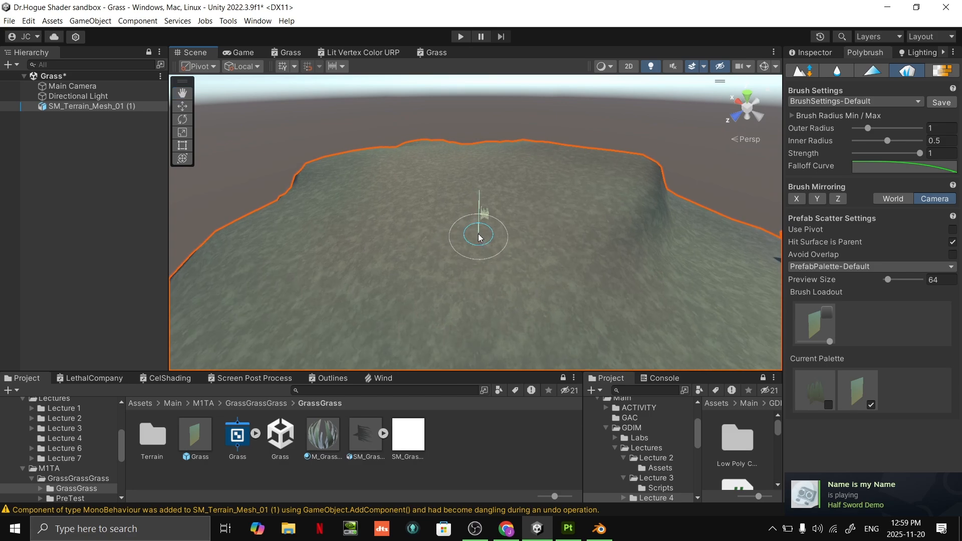
mouse_move(479, 237)
mouse_down()
mouse_move(456, 226)
mouse_move(419, 242)
mouse_move(481, 273)
mouse_move(539, 223)
mouse_move(500, 237)
mouse_move(485, 201)
mouse_move(408, 211)
mouse_move(462, 222)
mouse_move(452, 201)
mouse_move(524, 203)
mouse_up()
mouse_move(580, 239)
right_down()
mouse_move(568, 238)
mouse_move(601, 243)
right_up()
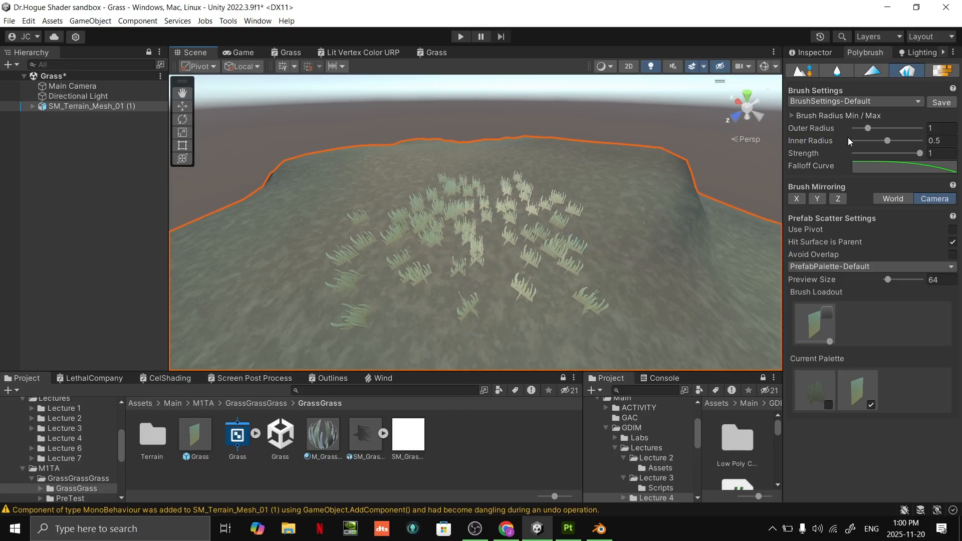
- Enlarge the scatter brush to an outer radius of 3.35 and an inner radius of about 0.837
drag(868, 129, 910, 141)
drag(889, 130, 901, 127)
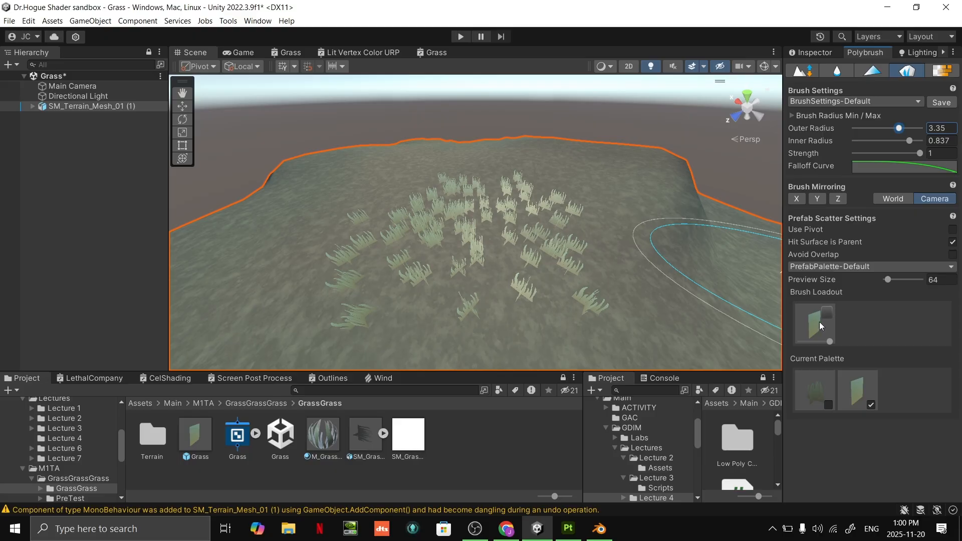
- Set the Grass prefab's maximum random scale to about 1.747 in X and Y and 1.56 in Z, and its Y rotation range to 0–360
click(864, 390)
scroll(861, 350, down, 3)
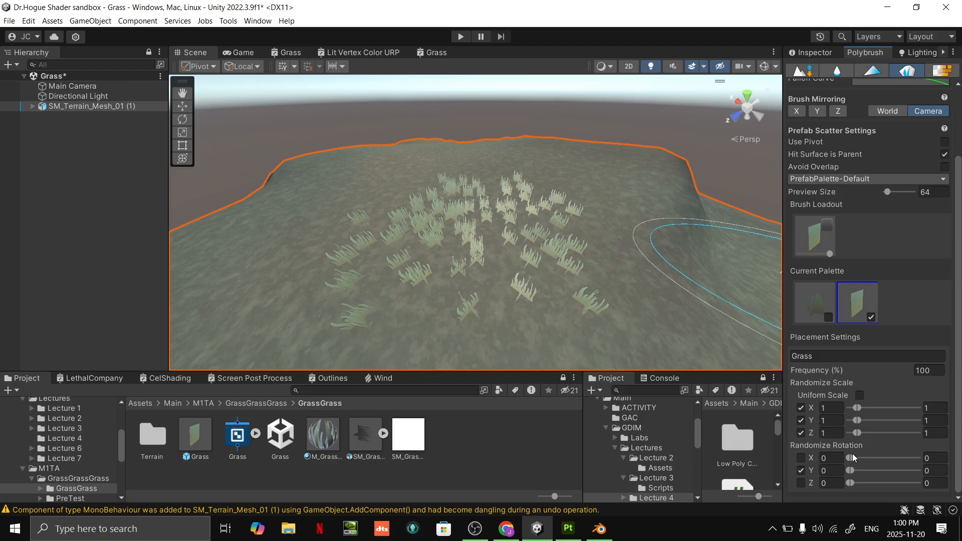
drag(859, 410, 862, 433)
drag(853, 470, 920, 470)
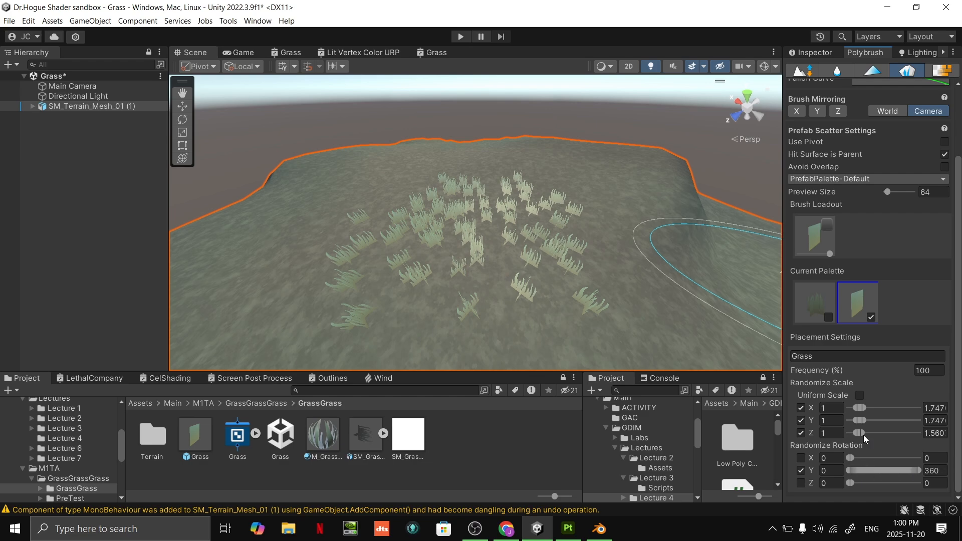
- Turn off the Grass prefab's Z scale randomization and turn it back on
click(858, 300)
click(868, 389)
scroll(867, 391, down, 3)
click(801, 421)
key(ctrl+z)
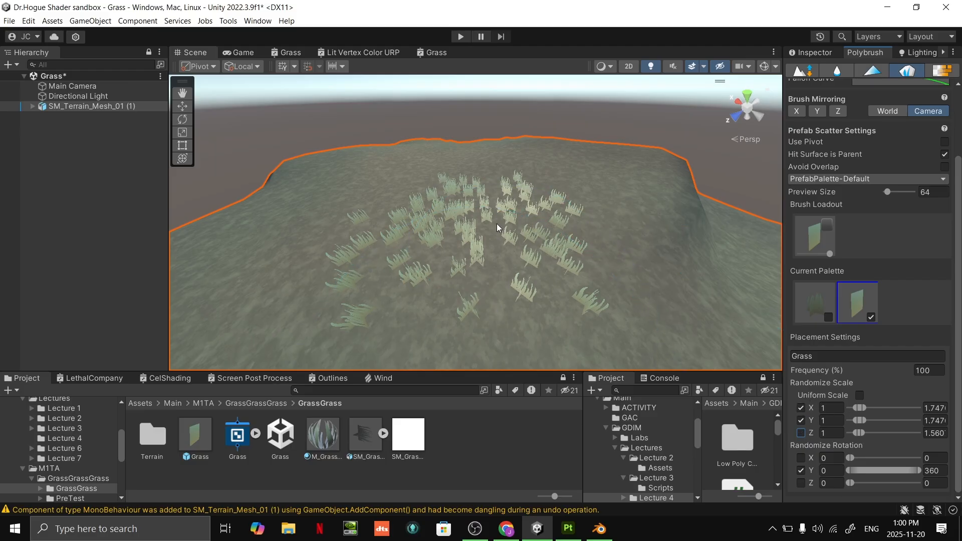
key(ctrl+y)
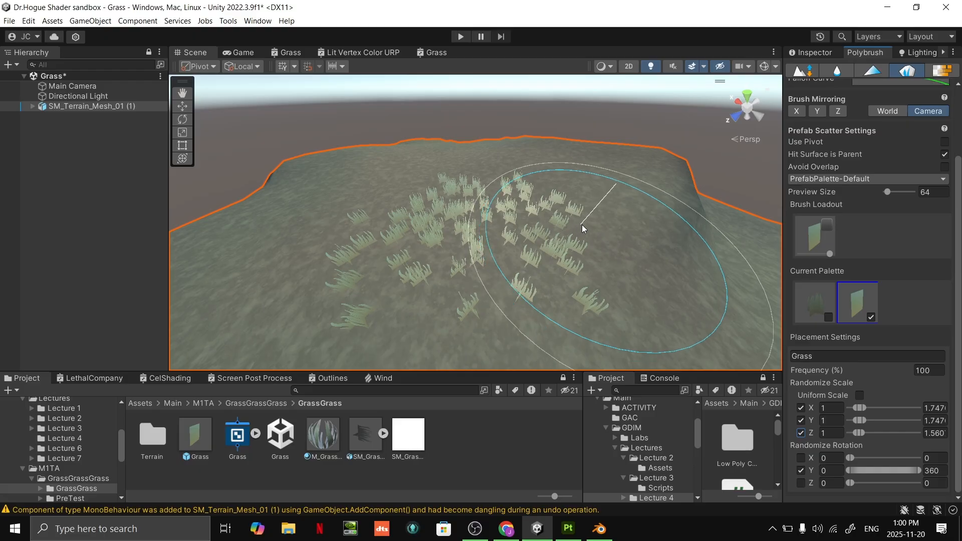
- Erase the test grass and scatter Grass clumps with random scale and rotation over the same ground
mouse_move(469, 245)
ctrl+mouse_down()
mouse_move(477, 231)
mouse_move(413, 234)
mouse_move(456, 233)
mouse_move(468, 210)
mouse_move(466, 223)
mouse_move(535, 217)
mouse_move(477, 229)
mouse_move(451, 200)
mouse_move(517, 218)
mouse_move(475, 224)
mouse_move(715, 392)
ctrl+mouse_up()
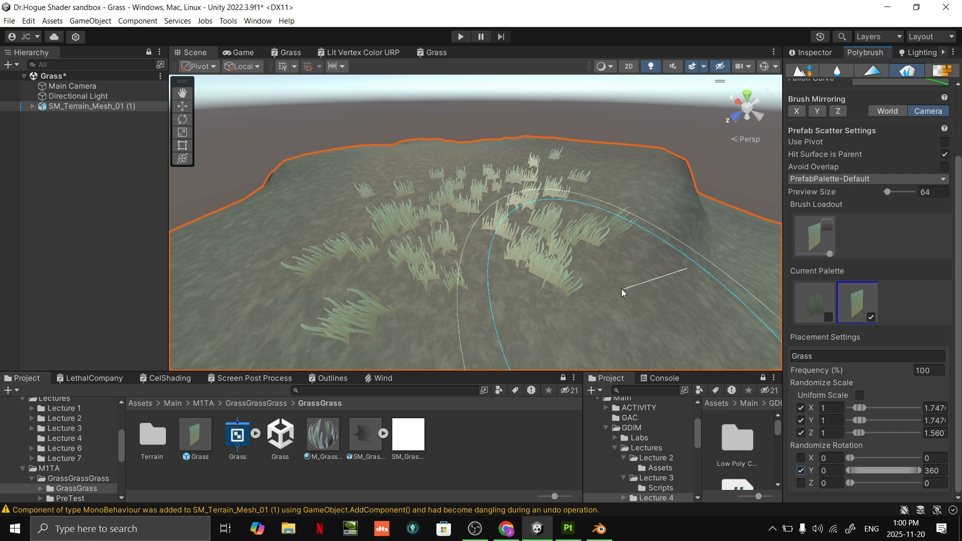
mouse_move(430, 235)
mouse_down()
mouse_move(470, 207)
mouse_move(534, 227)
mouse_up()
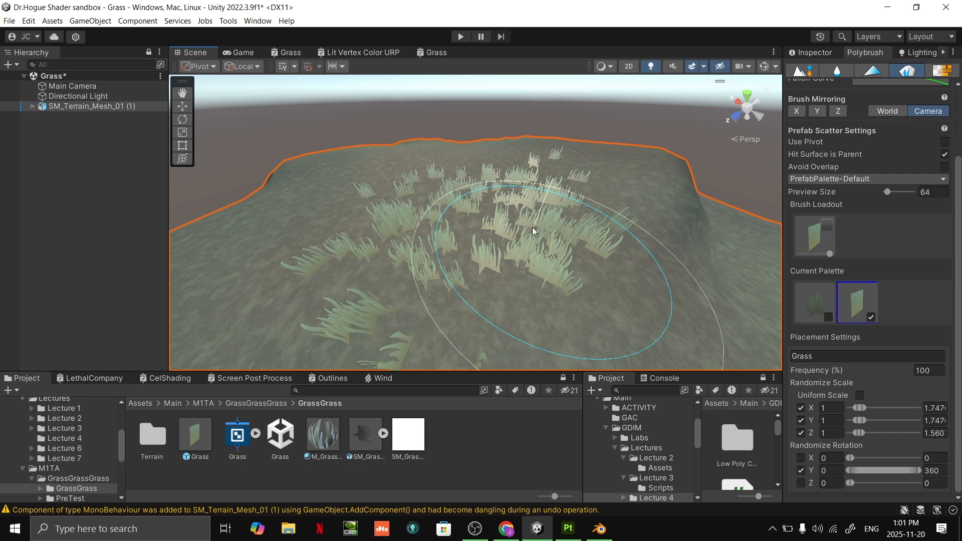
right_drag(533, 227, 693, 193)
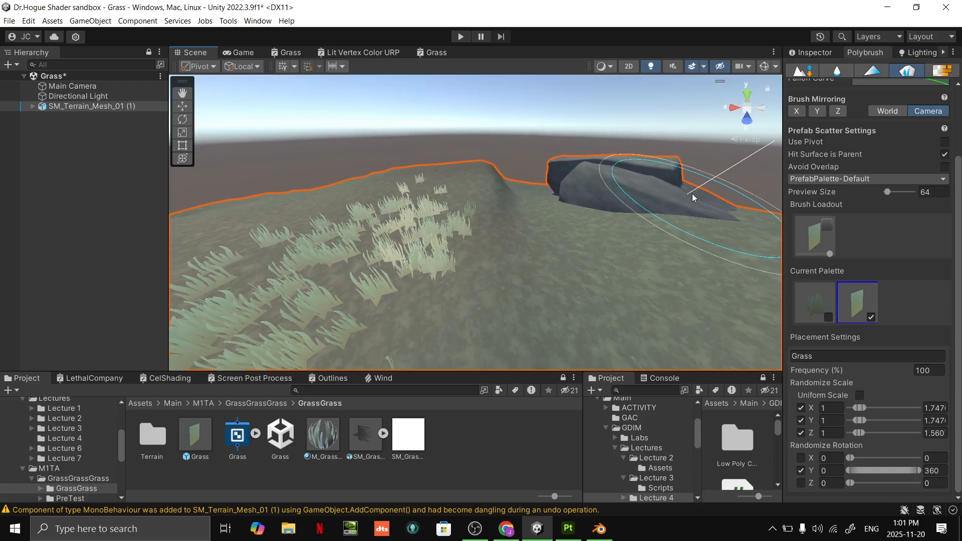
- Toggle the Grass prefab's X and Z rotation randomization on and back off
click(801, 458)
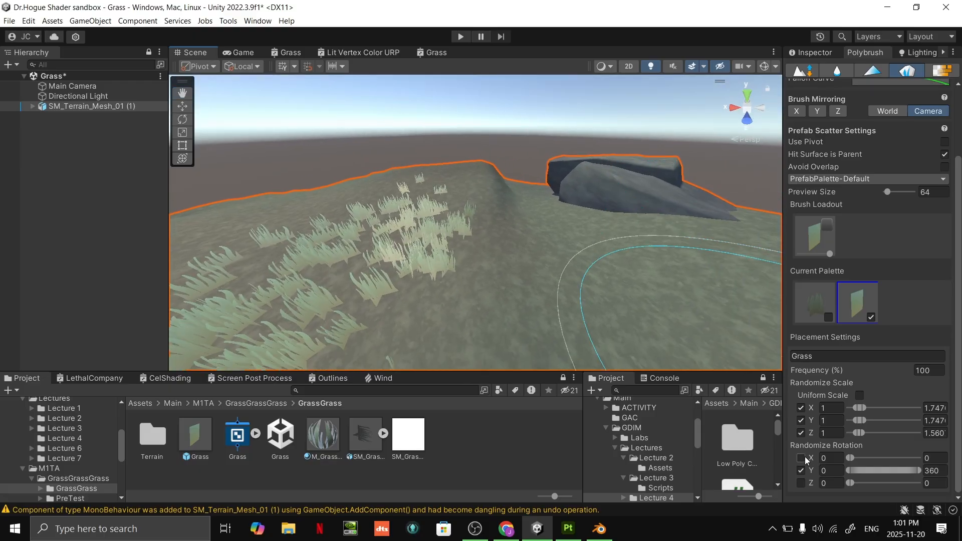
click(802, 485)
click(802, 485)
click(802, 459)
double_click(802, 486)
- Scatter more Grass clumps beside the existing patch and inspect them from ground level
key(s)
mouse_move(470, 255)
right_down()
mouse_move(584, 269)
mouse_move(556, 254)
right_up()
mouse_move(474, 250)
mouse_down()
mouse_move(507, 258)
mouse_move(486, 251)
mouse_move(492, 272)
mouse_move(330, 286)
mouse_up()
key(d)
mouse_move(471, 278)
right_down()
mouse_move(408, 276)
mouse_move(421, 273)
right_up()
key(w)
right_drag(609, 271, 670, 220)
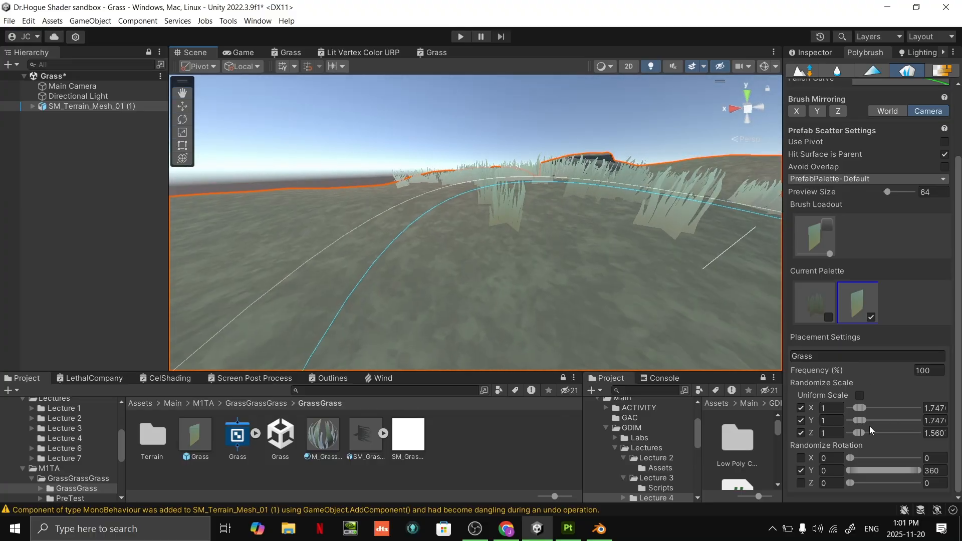
- Lower the Grass prefab's minimum random scale to about X 0.626, Y 0.813, Z 0.719 and scatter more clumps around the patch
drag(856, 435, 855, 407)
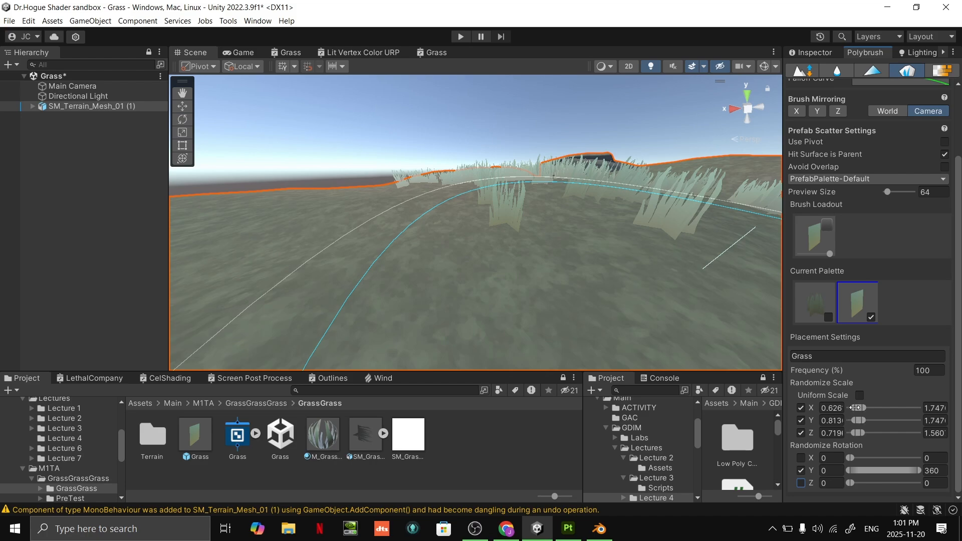
alt+drag(601, 271, 539, 294)
mouse_move(439, 226)
mouse_down()
mouse_move(497, 240)
mouse_move(432, 246)
mouse_move(493, 253)
mouse_move(606, 230)
mouse_move(537, 218)
mouse_move(357, 218)
mouse_move(365, 223)
mouse_move(392, 194)
mouse_move(331, 230)
mouse_move(589, 277)
mouse_up()
key(s)
mouse_move(590, 277)
right_down()
mouse_move(606, 305)
mouse_move(510, 312)
right_up()
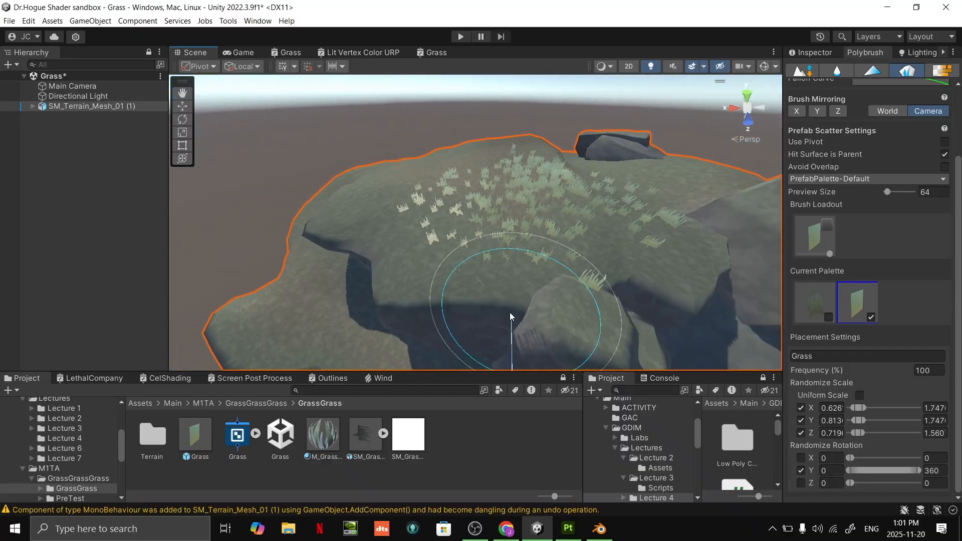
- Extend the grass cover across the mound toward the cliff edge and the neighbouring rocks
mouse_move(429, 233)
right_down()
mouse_move(477, 251)
mouse_move(500, 276)
mouse_move(508, 261)
right_up()
key(w)
click(471, 246)
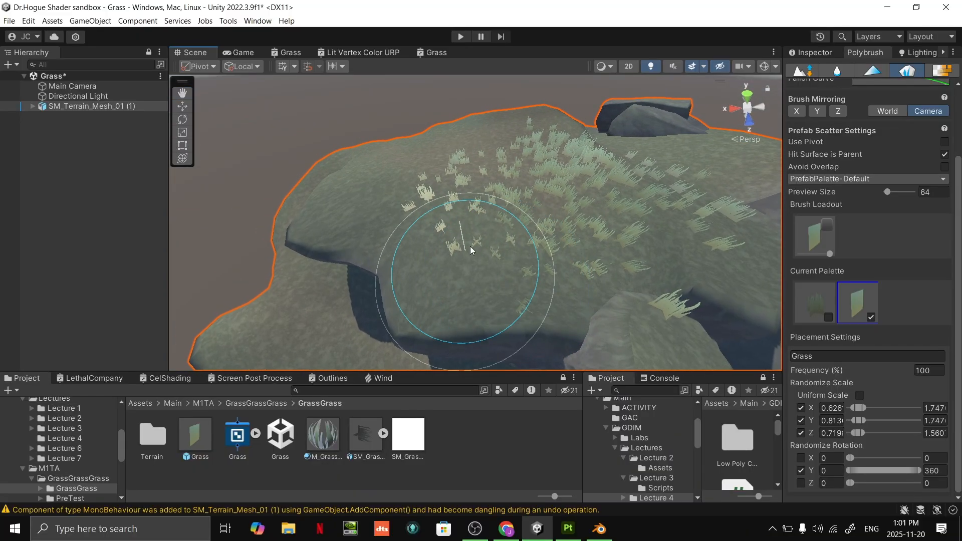
mouse_move(492, 245)
mouse_down()
mouse_move(474, 241)
mouse_move(482, 212)
mouse_move(393, 187)
mouse_move(352, 197)
mouse_move(396, 181)
mouse_move(438, 147)
mouse_move(400, 163)
mouse_move(505, 130)
mouse_move(491, 140)
mouse_move(489, 170)
mouse_move(499, 272)
mouse_move(521, 257)
mouse_move(494, 263)
mouse_move(366, 183)
mouse_move(446, 168)
mouse_move(624, 203)
mouse_up()
mouse_move(639, 213)
right_down()
mouse_move(670, 221)
mouse_move(598, 223)
right_up()
key(d)
key(w)
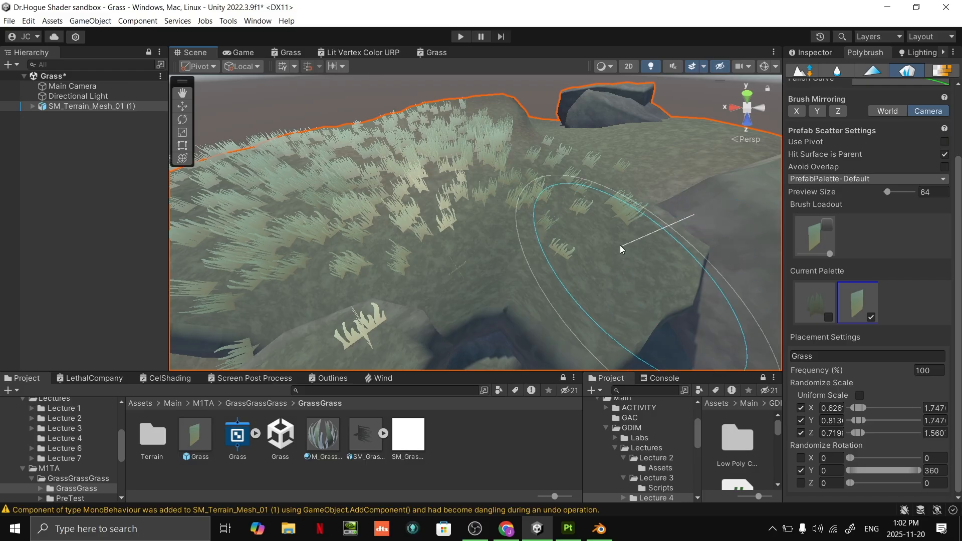
scroll(533, 188, down, 6)
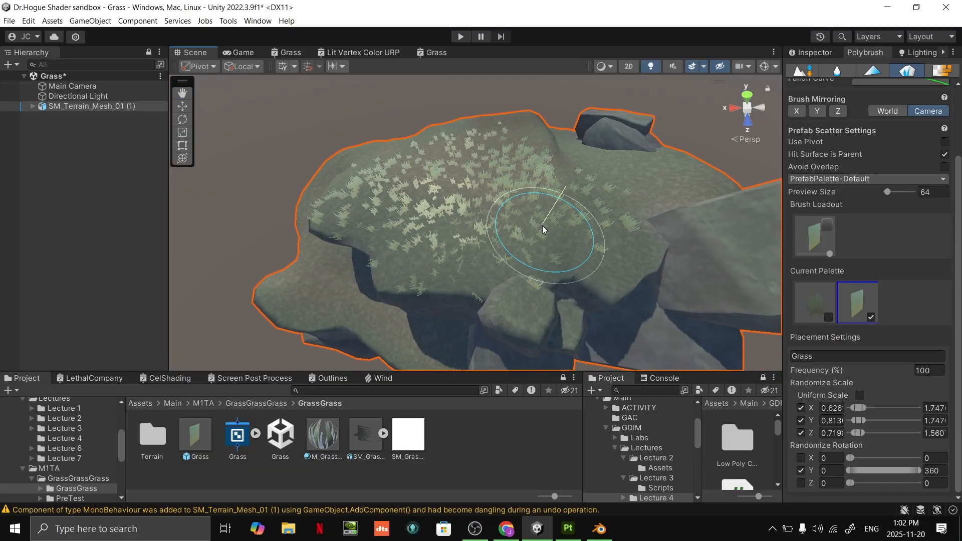
- Reselect the terrain mesh and fill the bare ground on the mound's far side with Grass clumps
alt+drag(558, 183, 163, 107)
click(81, 128)
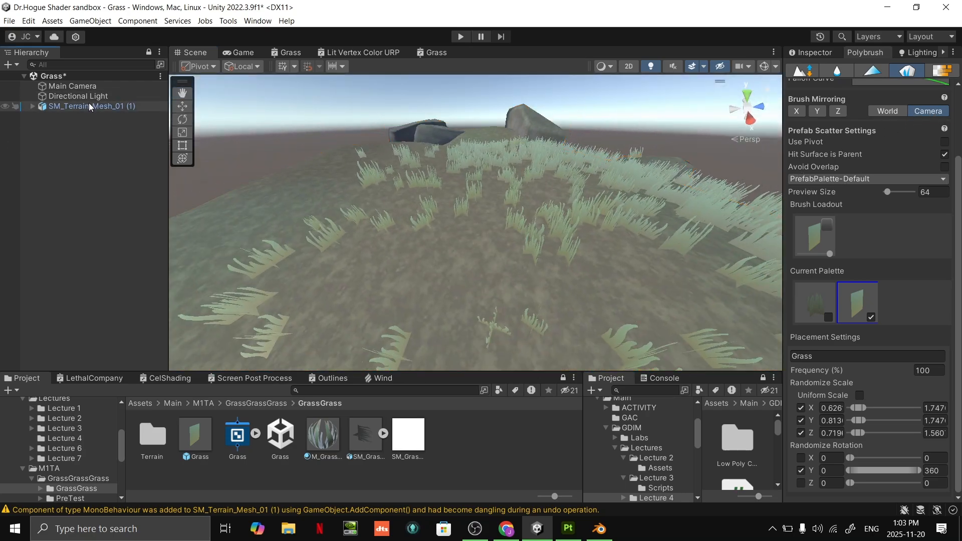
click(89, 106)
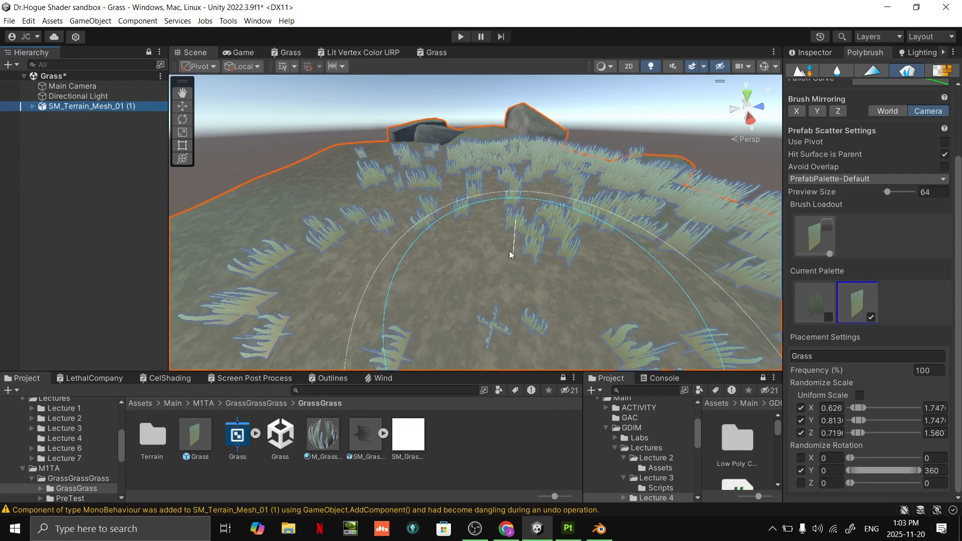
click(494, 213)
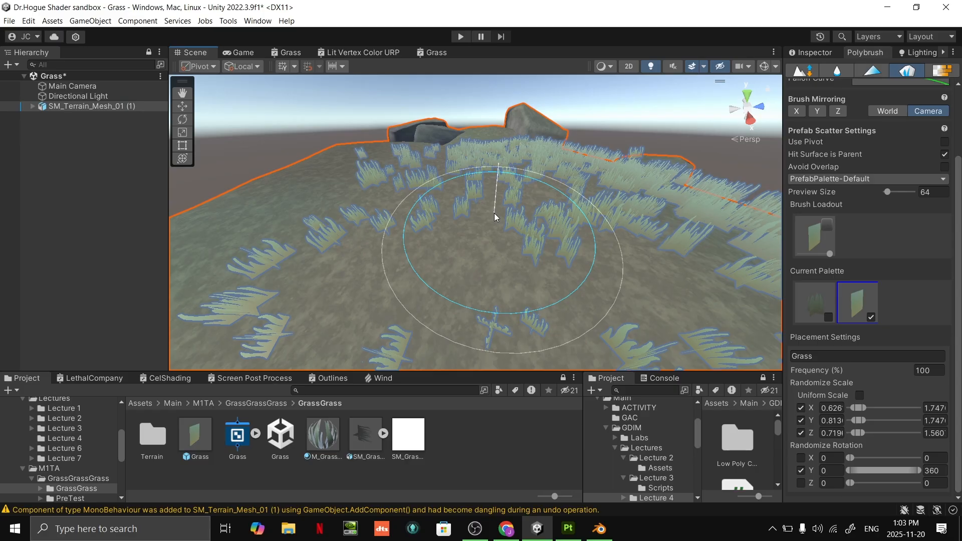
mouse_move(481, 231)
mouse_down()
mouse_move(489, 218)
mouse_move(507, 240)
mouse_move(543, 221)
mouse_move(421, 245)
mouse_move(373, 170)
mouse_move(350, 201)
mouse_move(398, 209)
mouse_up()
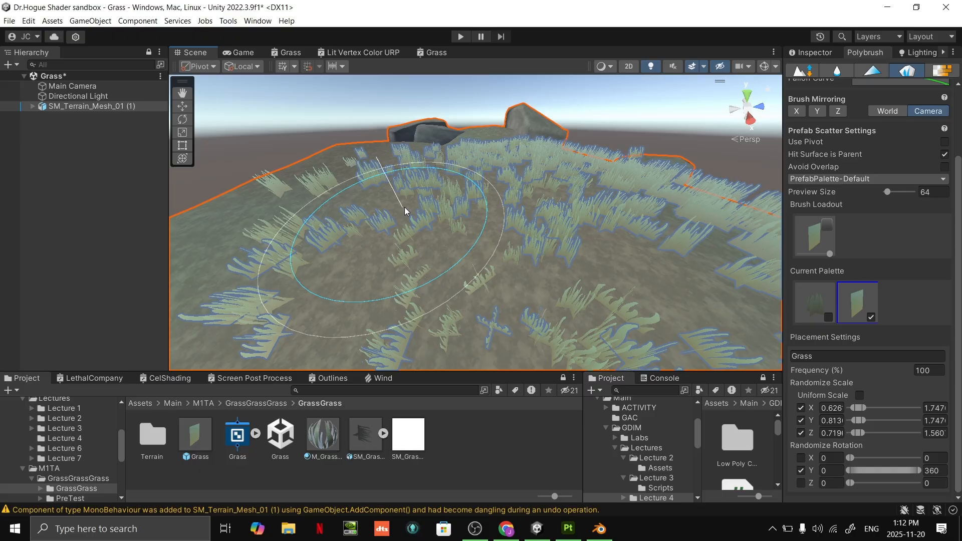
- Deselect the terrain mesh and examine the painted grass from several close viewpoints
click(643, 111)
right_drag(643, 112, 400, 82)
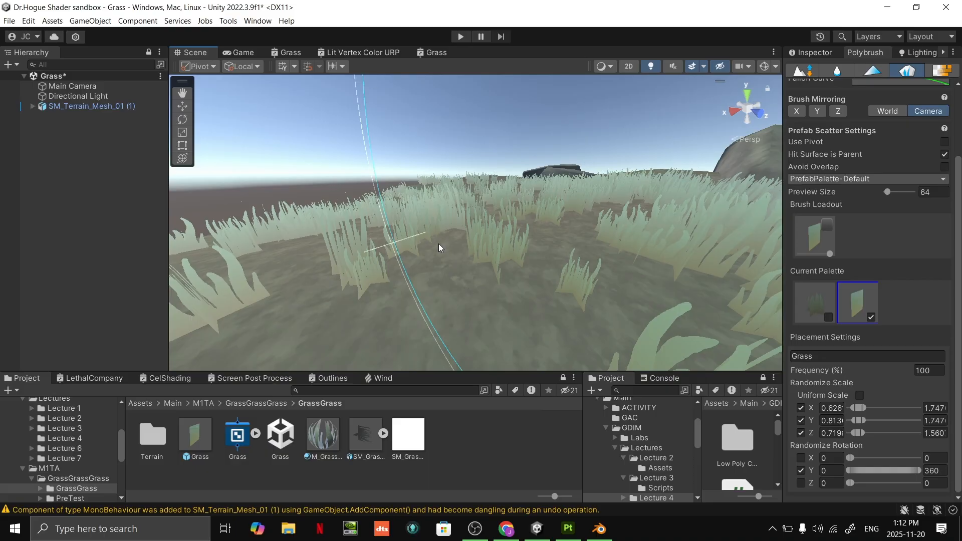
key(s)
mouse_move(439, 245)
right_down()
mouse_move(533, 217)
mouse_move(572, 236)
right_up()
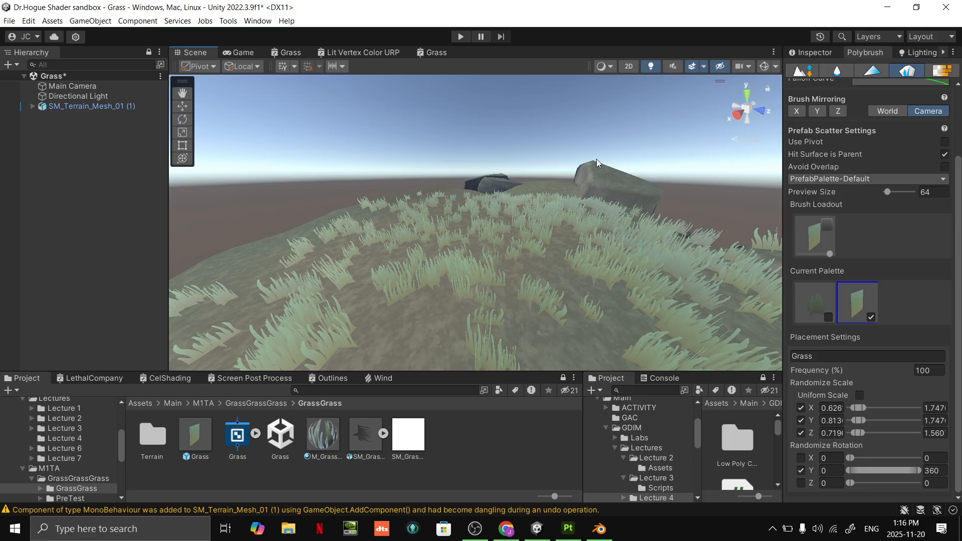
mouse_move(579, 236)
right_down()
mouse_move(610, 236)
mouse_move(546, 259)
mouse_move(552, 252)
right_up()
key(w)
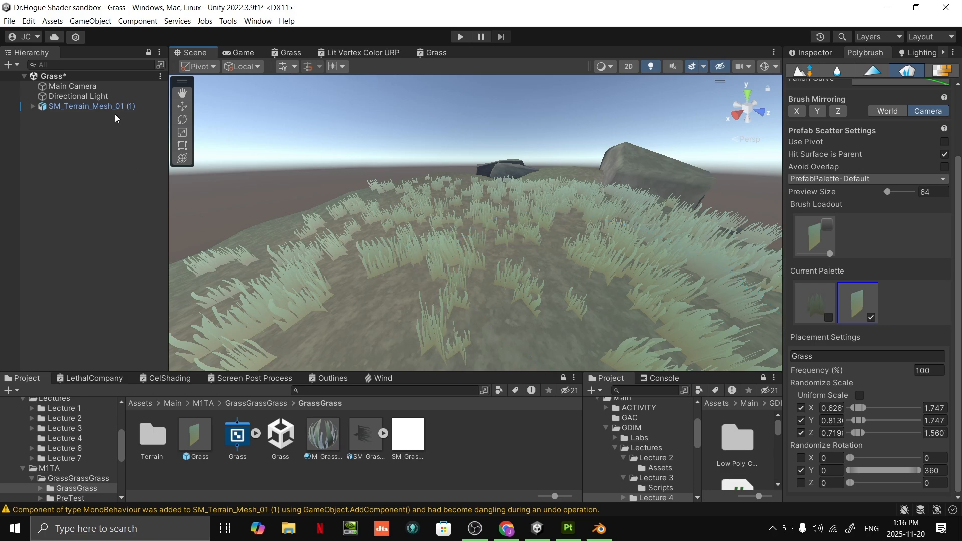
- Place the SM_Grass_Mesh_01 model in the scene hierarchy and create a prefab from it in the GrassGrass folder
right_click(107, 130)
click(365, 436)
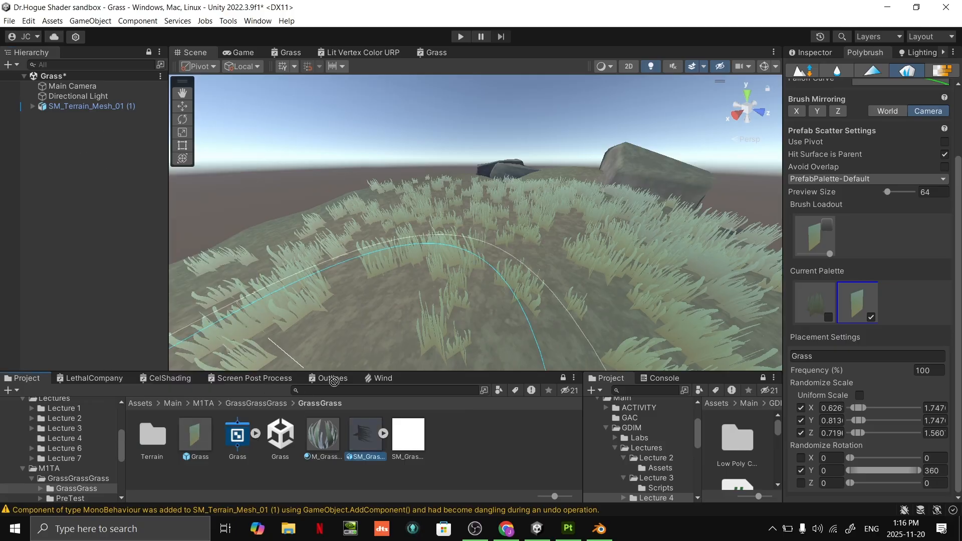
drag(335, 380, 86, 209)
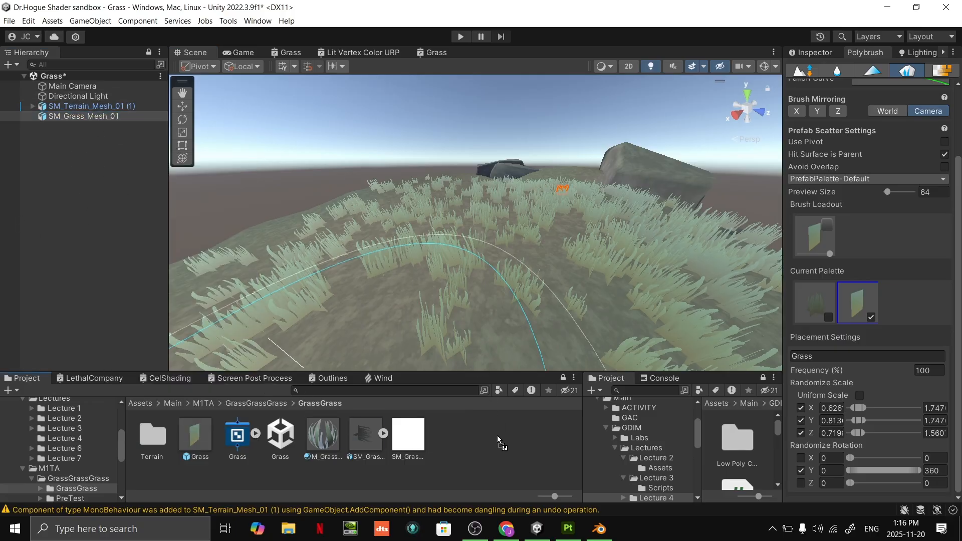
drag(497, 435, 498, 435)
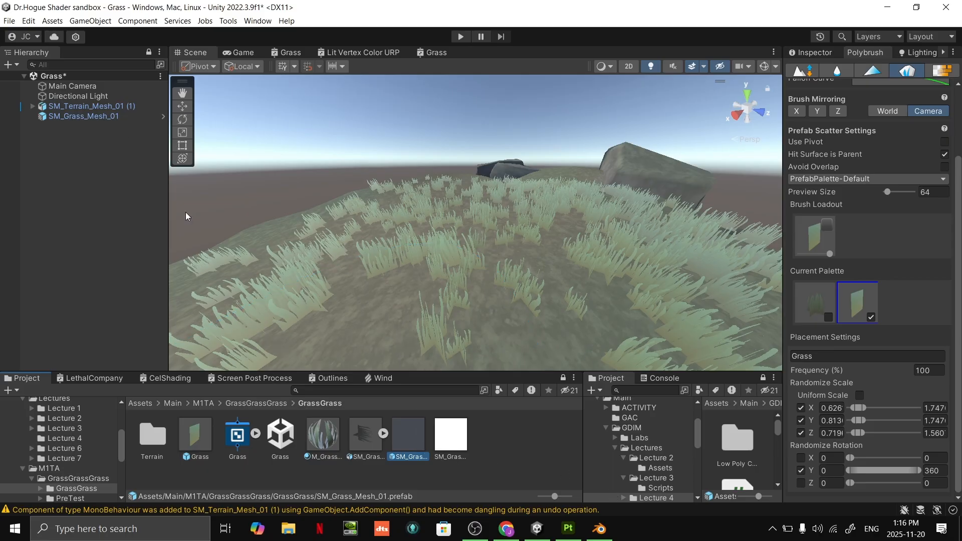
- Open the SM_Grass_Mesh_01 prefab, try an X rotation of 0 on its root, and exit while discarding the change
double_click(402, 438)
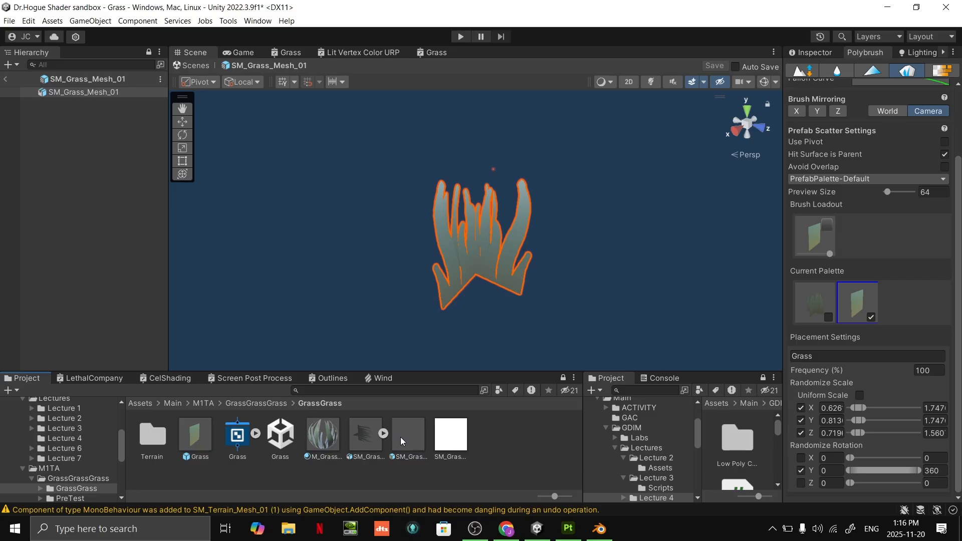
click(73, 91)
scroll(922, 164, up, 3)
click(809, 52)
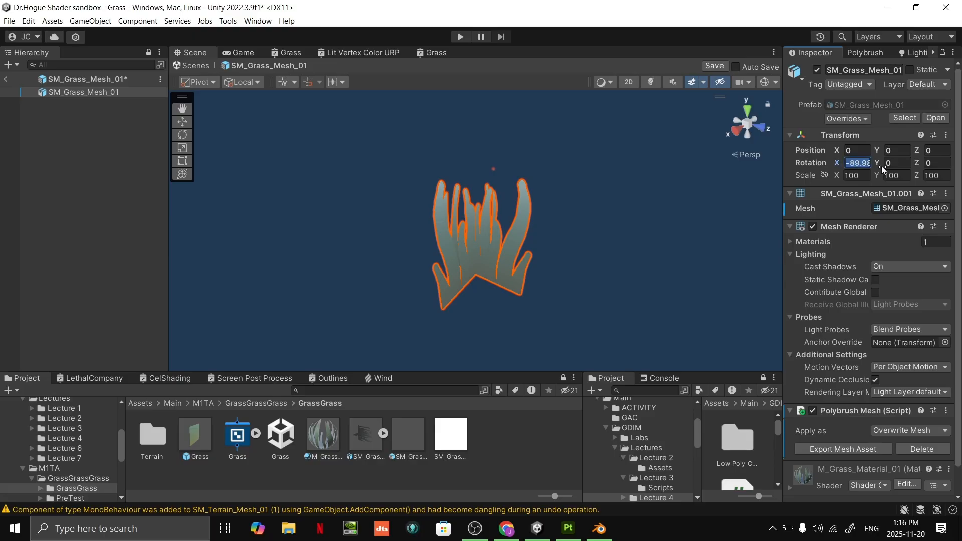
text(0)
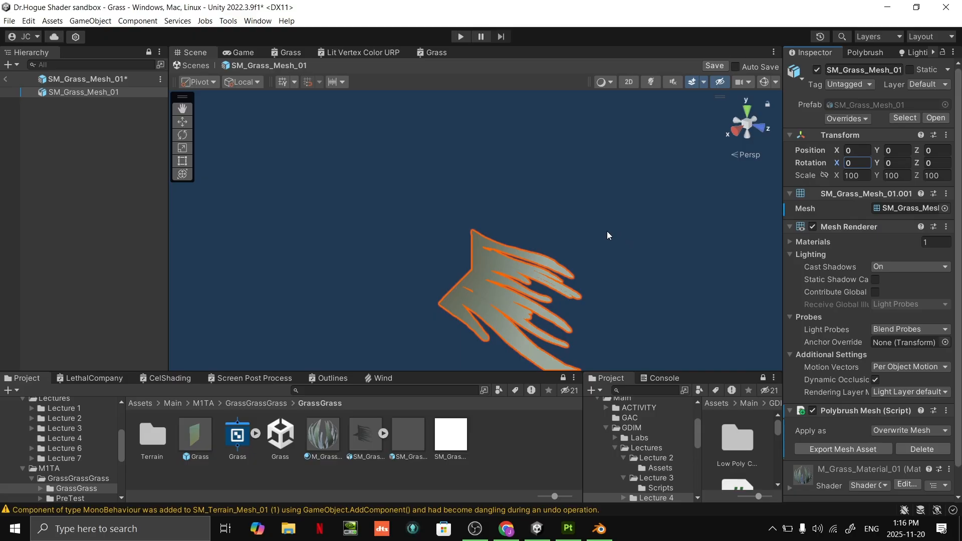
alt+drag(608, 233, 729, 221)
click(5, 79)
click(492, 290)
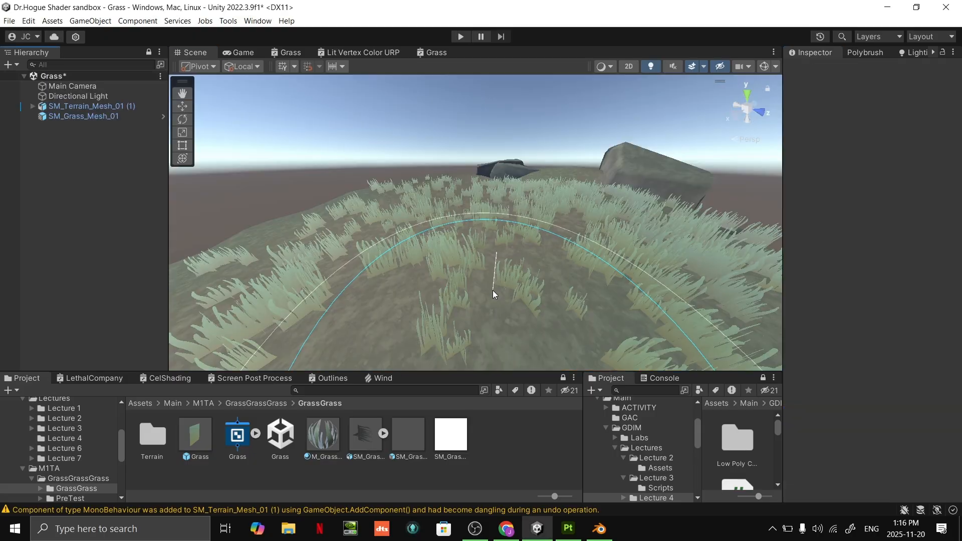
- Delete the SM_Grass_Mesh_01 prefab asset from the GrassGrass folder
click(398, 433)
key(Delete)
click(545, 286)
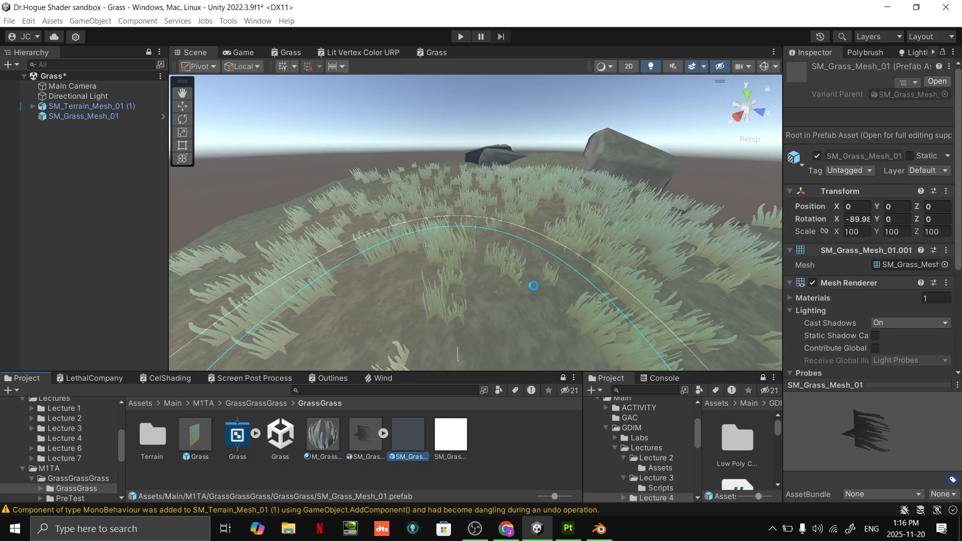
- Create a new empty prefab in the GrassGrass folder and name it Grassss
right_click(500, 440)
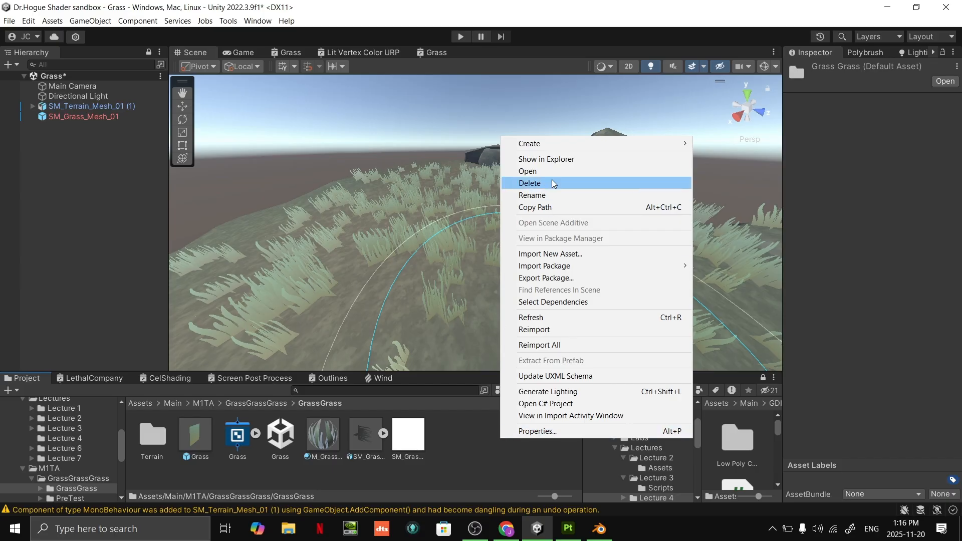
mouse_move(570, 145)
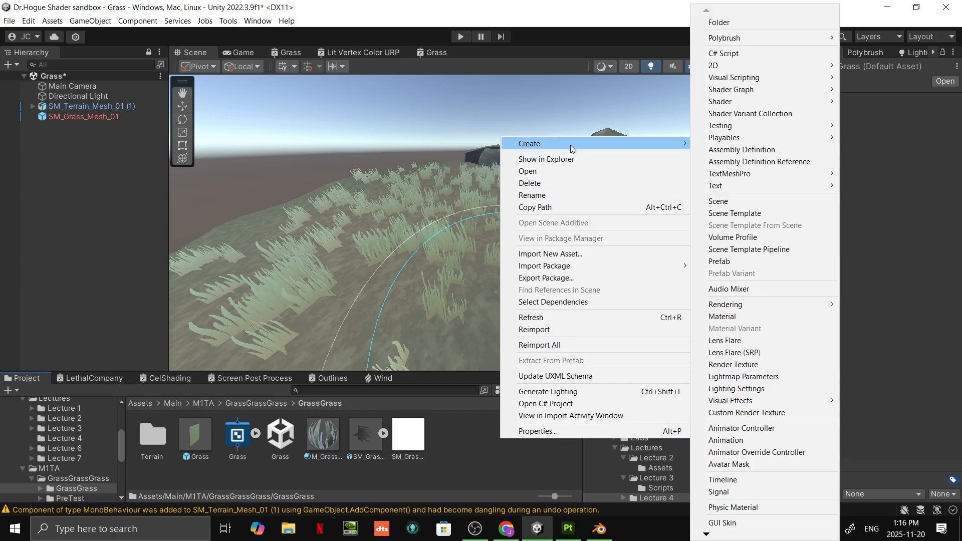
click(784, 263)
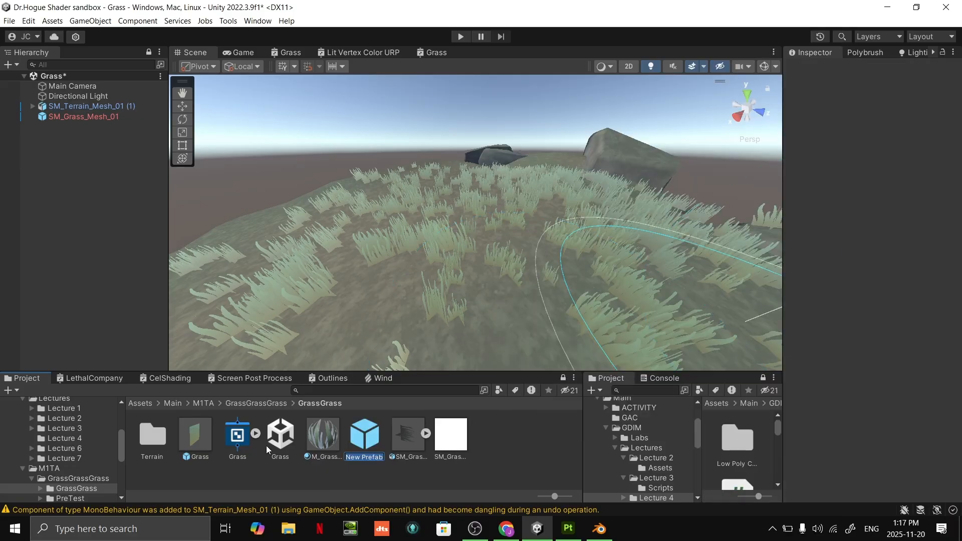
text(fhhfsd)
key(BackSpace)
key(BackSpace)
key(BackSpace)
key(BackSpace)
key(BackSpace)
key(BackSpace)
text(Grassss)
key(Return)
- Open the Grassss prefab and add the SM_Grass_Mesh_01 model as a child of its root
double_click(320, 434)
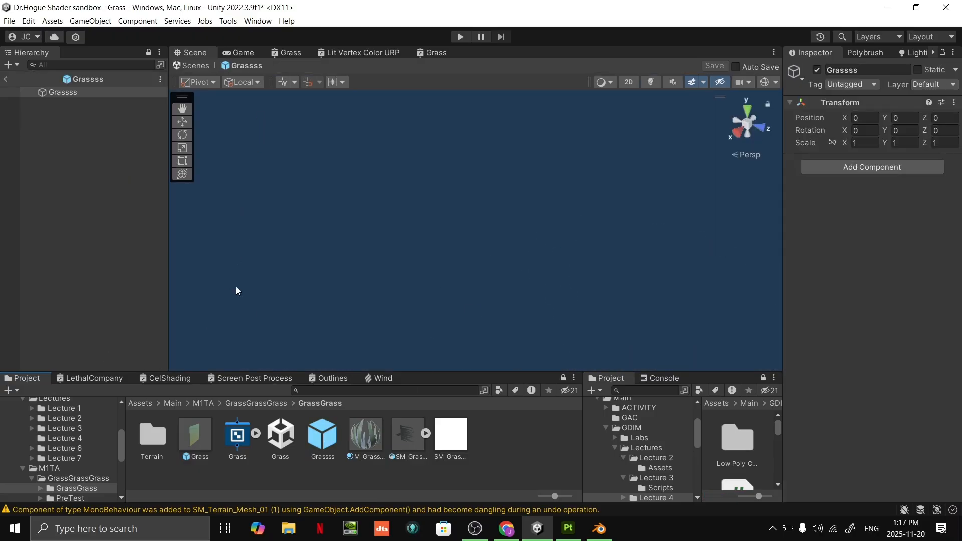
click(116, 93)
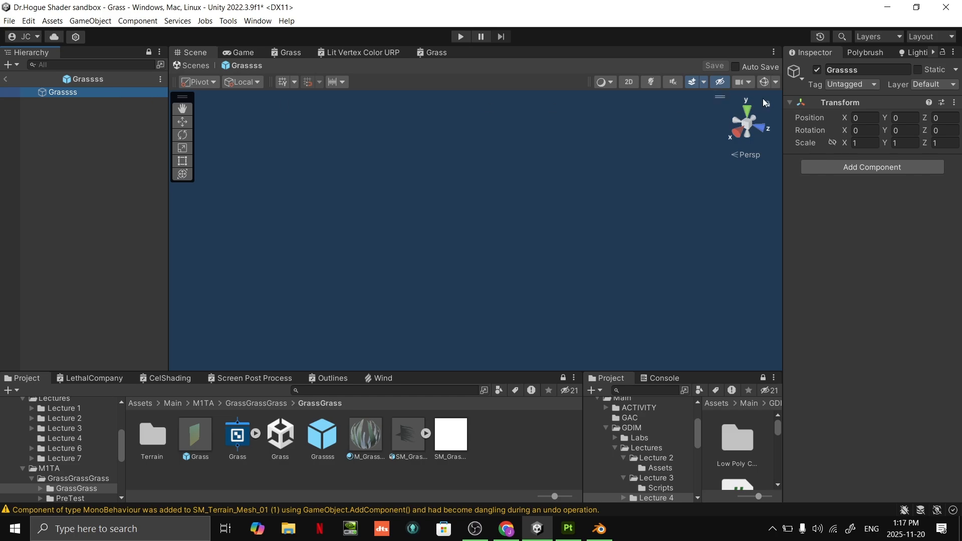
click(939, 119)
click(547, 462)
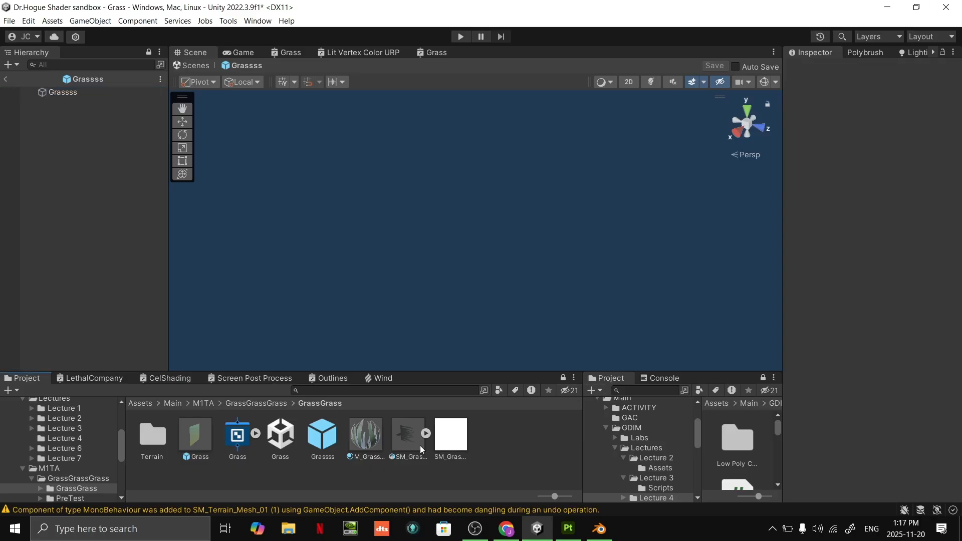
click(408, 439)
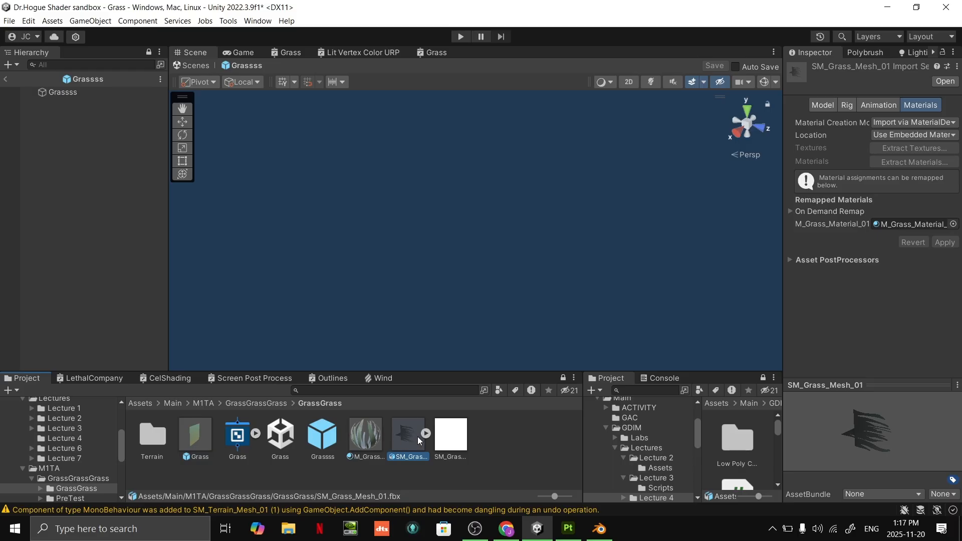
drag(417, 437, 212, 223)
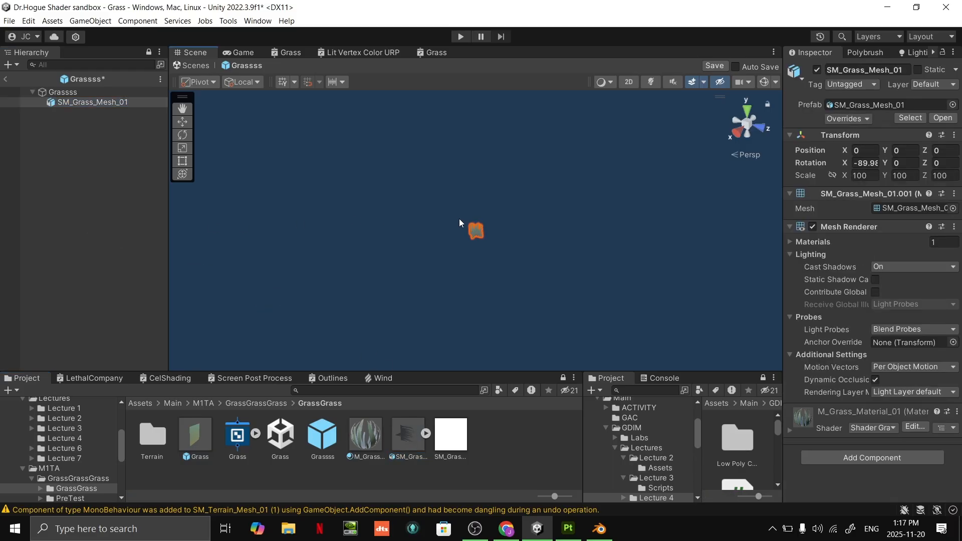
- Inspect the grass mesh and its X rotation, save the Grassss prefab and return to the scene
key(f)
alt+drag(619, 252, 571, 234)
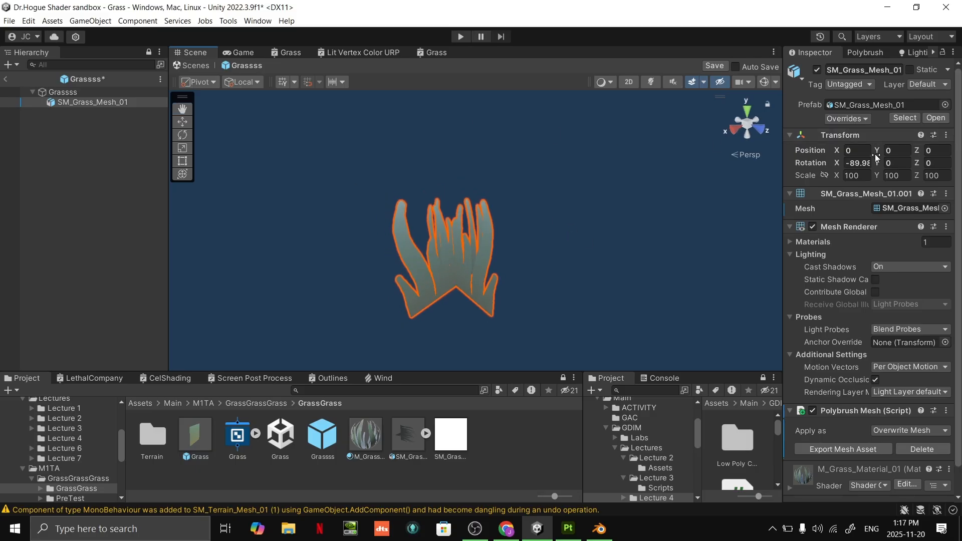
click(859, 164)
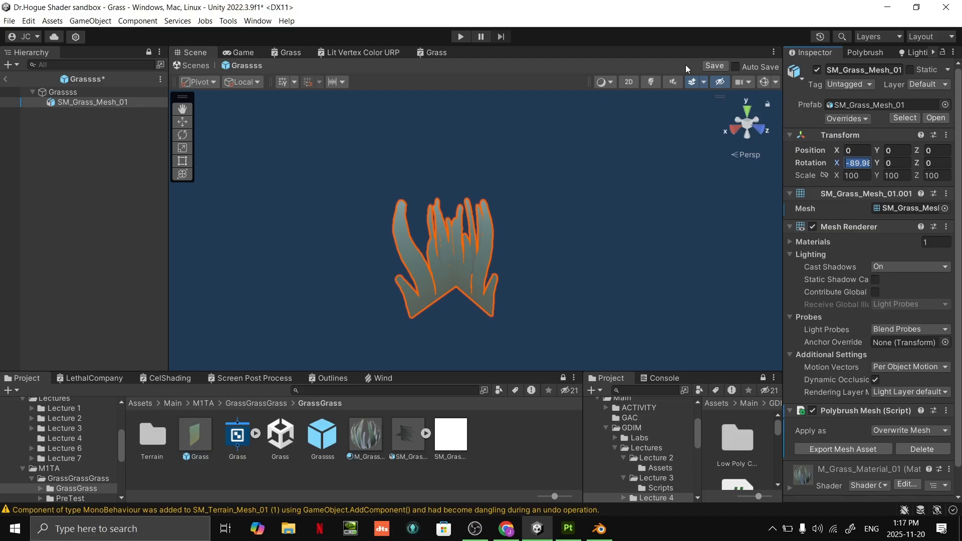
click(714, 66)
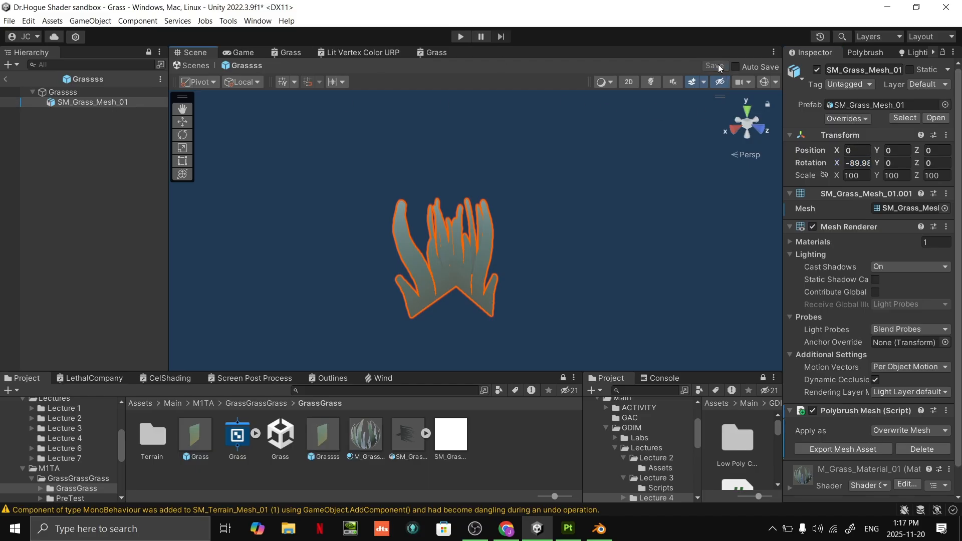
click(6, 78)
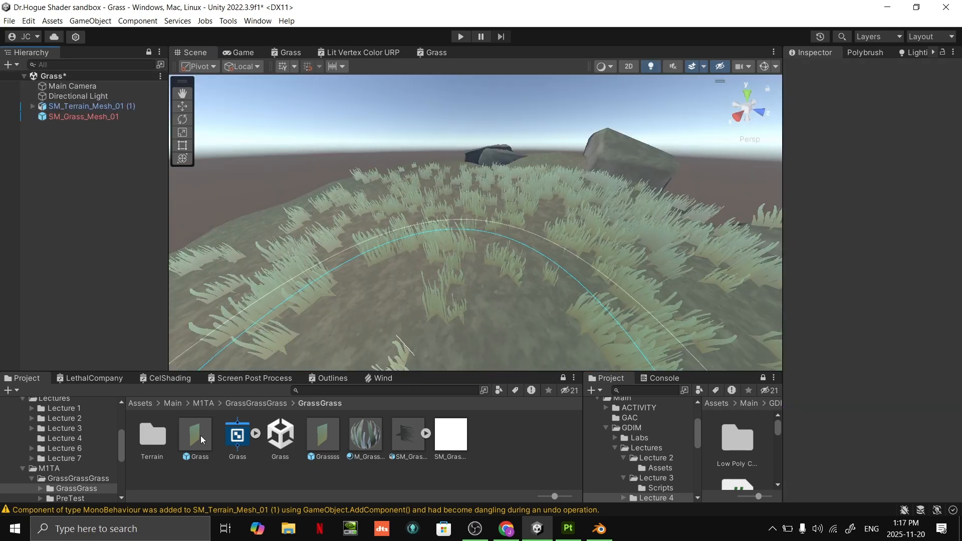
- Select the Grassss prefab asset and open Polybrush's prefab scatter settings
click(336, 447)
click(866, 52)
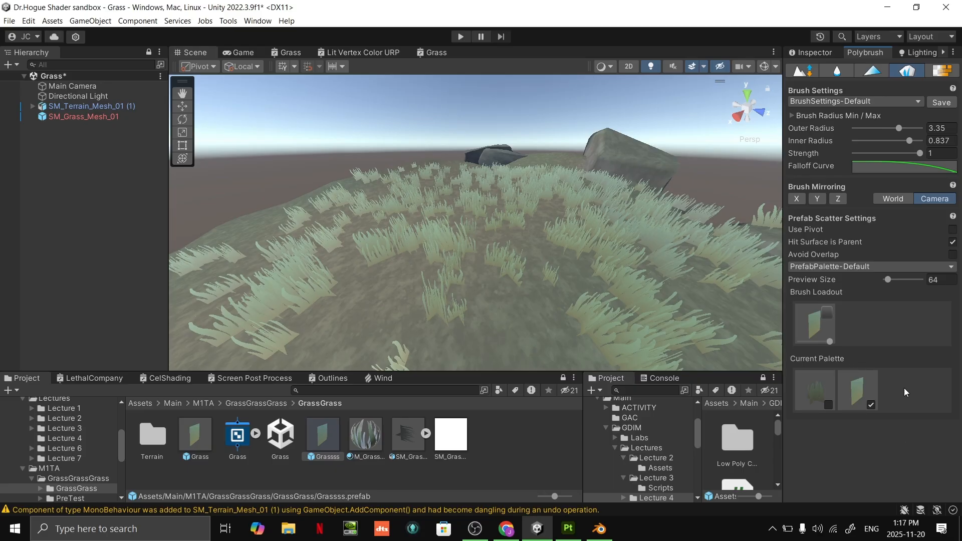
mouse_move(324, 434)
mouse_down()
mouse_move(891, 378)
mouse_move(868, 365)
mouse_move(333, 440)
mouse_up()
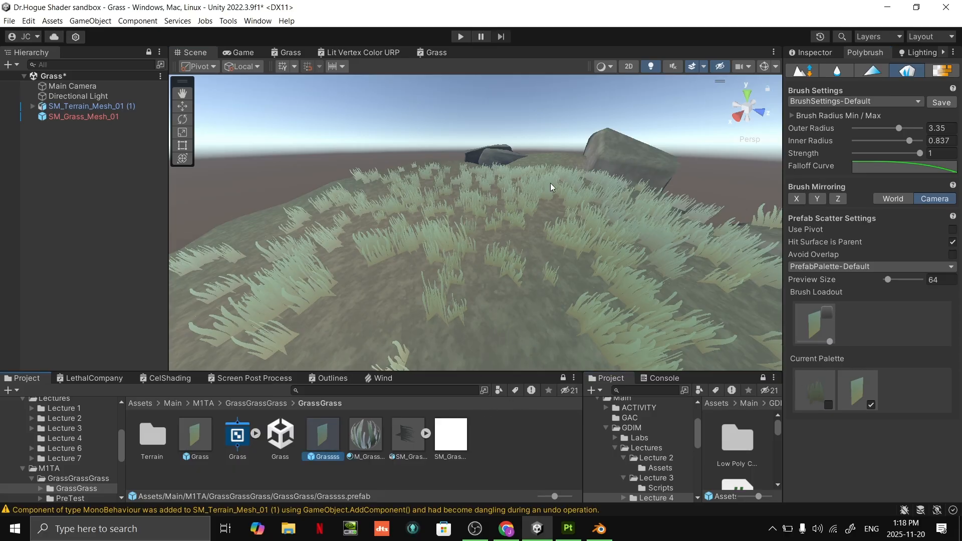
- Delete the SM_Grass_Mesh_01 object from the scene hierarchy
click(75, 116)
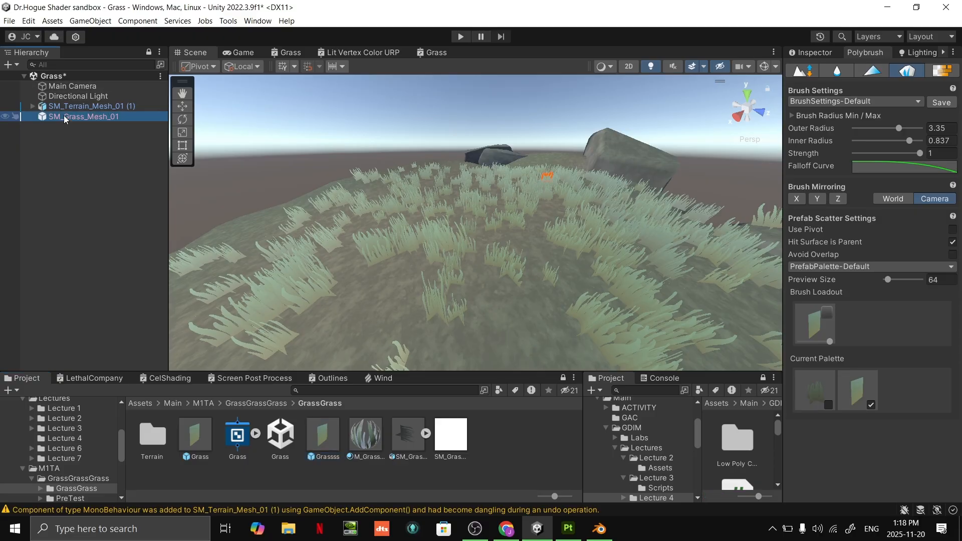
click(98, 119)
key(Delete)
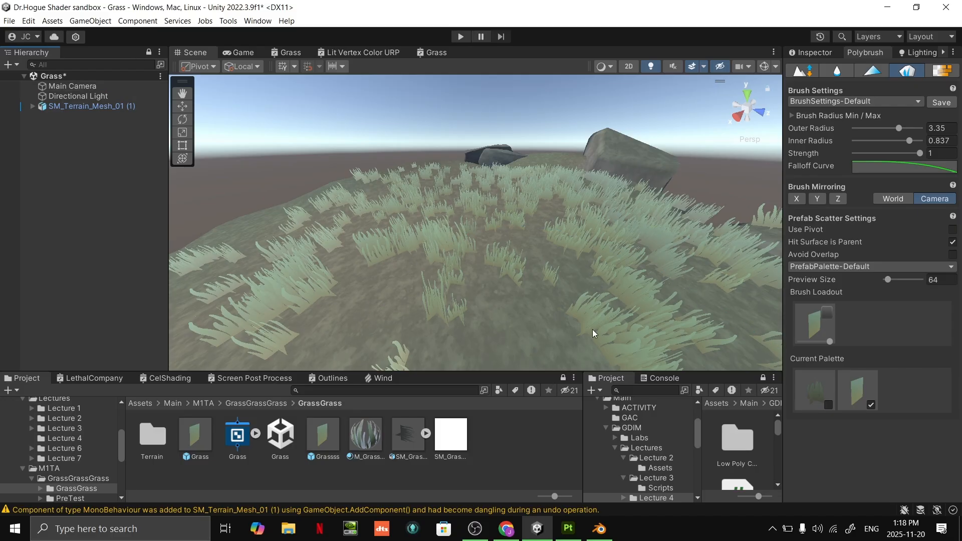
- Consult the online help page for Polybrush's Prefab Scatter Settings and return to the scene in Unity
right_drag(557, 339, 610, 302)
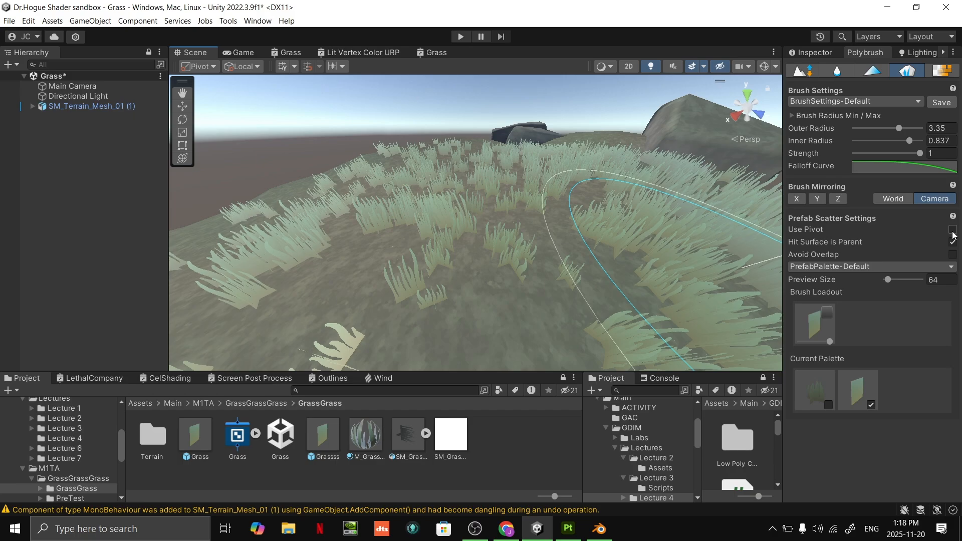
click(817, 231)
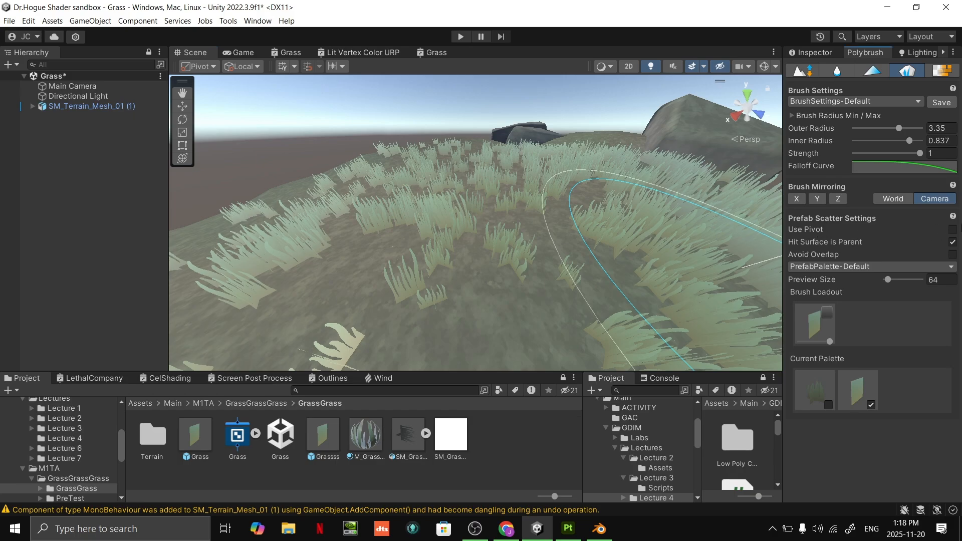
click(953, 217)
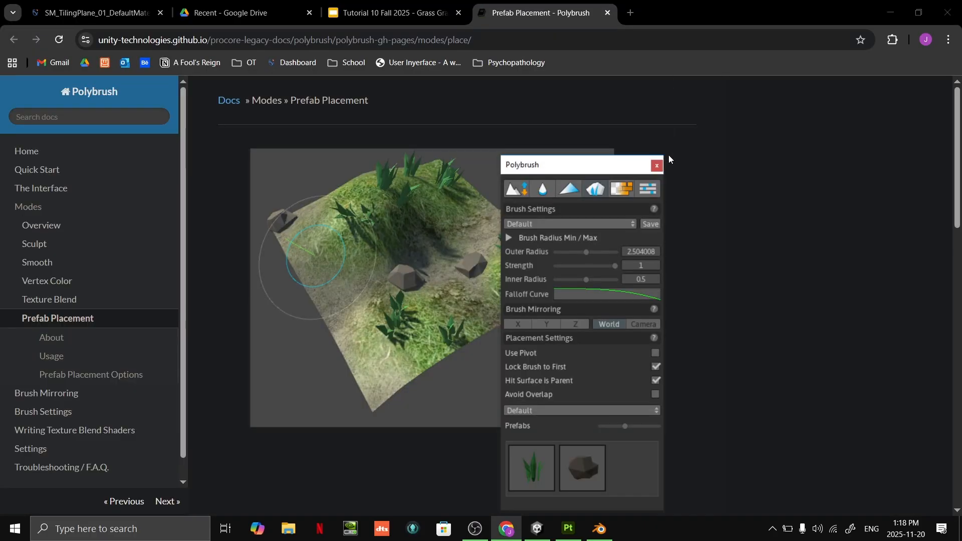
key(alt+Tab)
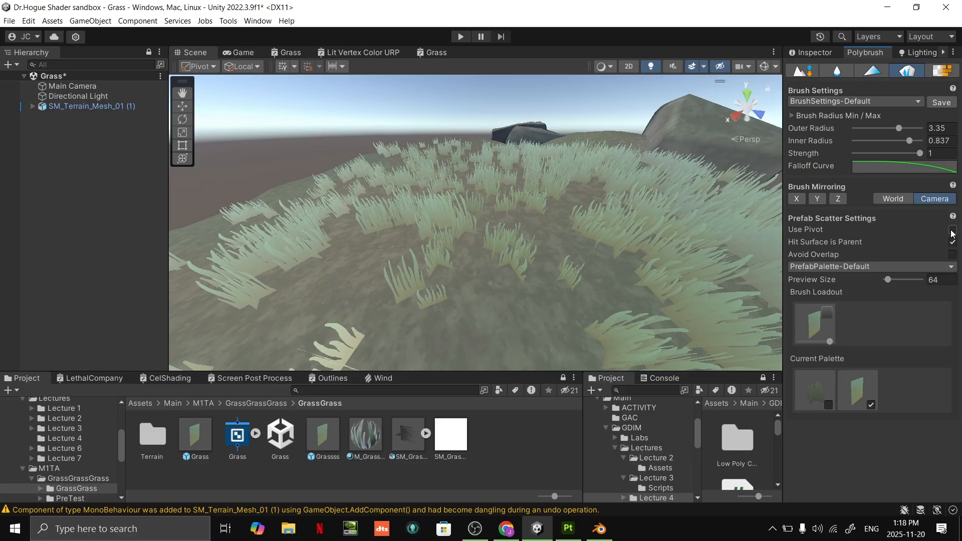
key(s)
right_drag(525, 185, 528, 179)
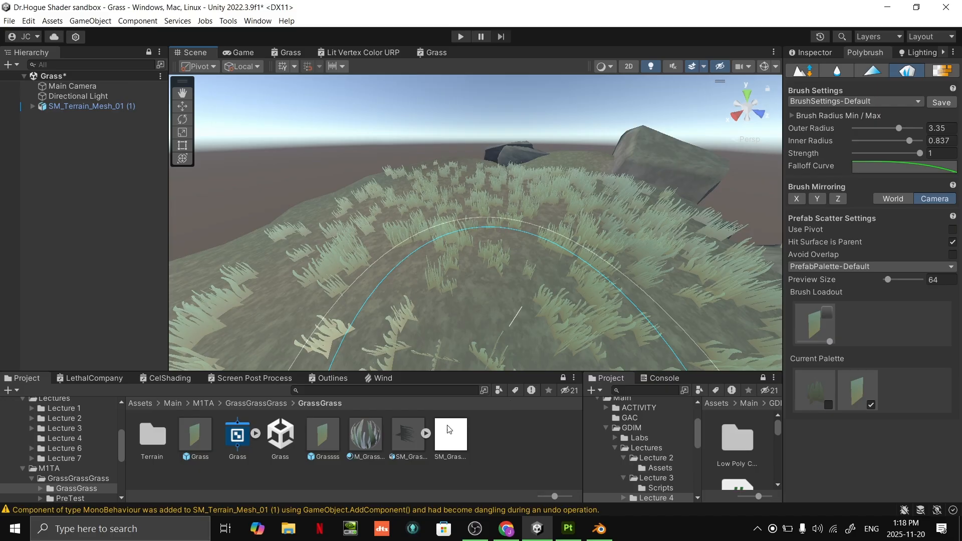
- Set the Fragment Smoothness to 0.1 in the Grass shader graph and save the asset
click(432, 52)
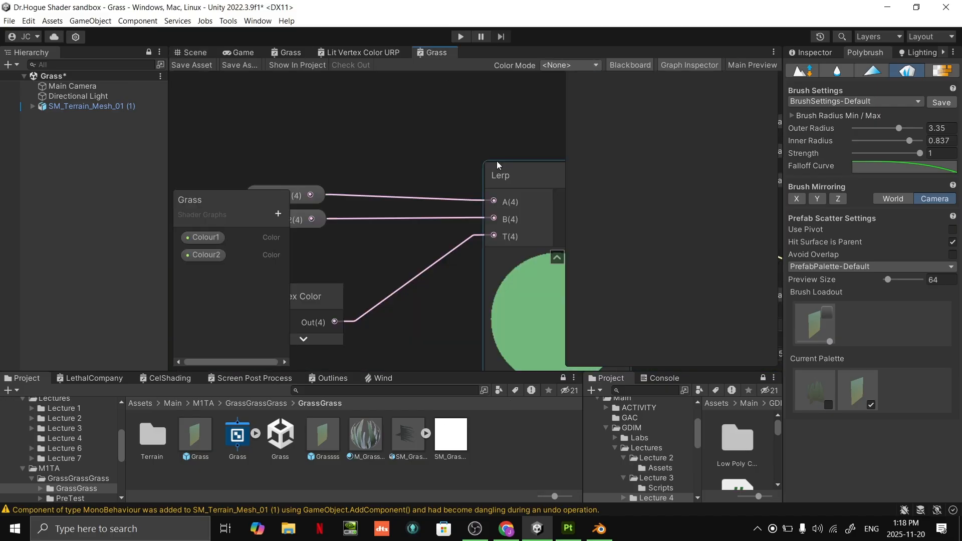
scroll(368, 182, down, 4)
scroll(376, 201, up, 8)
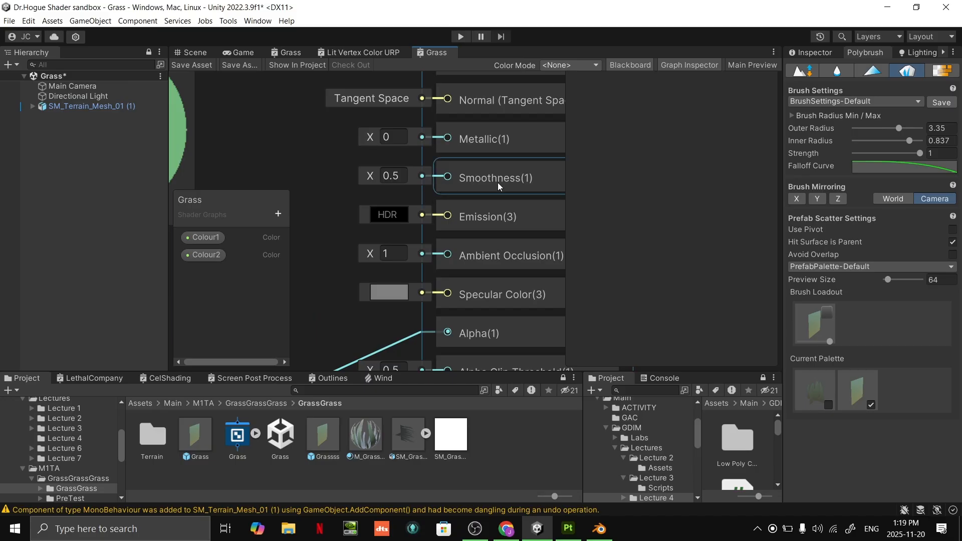
click(398, 180)
text(0.1)
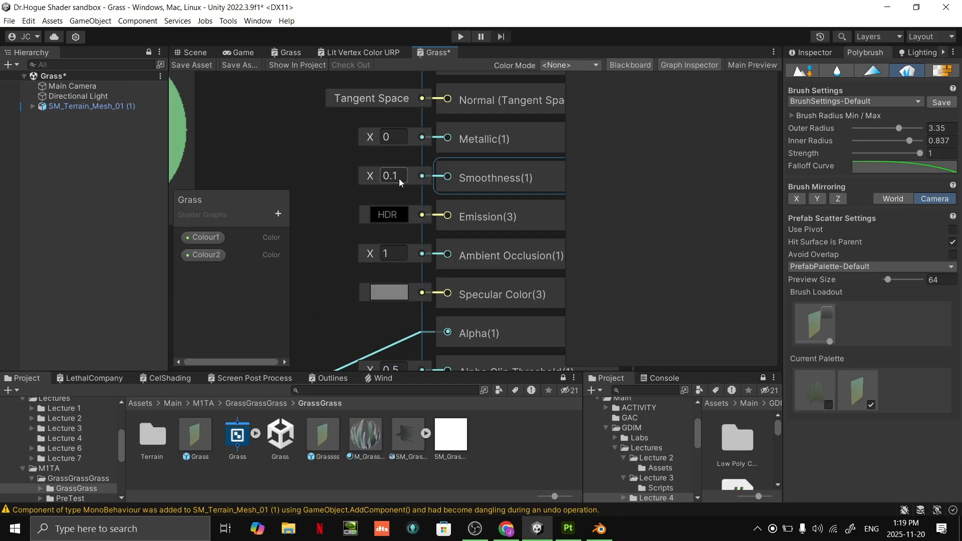
click(195, 65)
- Return to the Scene view and examine the painted grass with the updated shader from several viewpoints
click(193, 52)
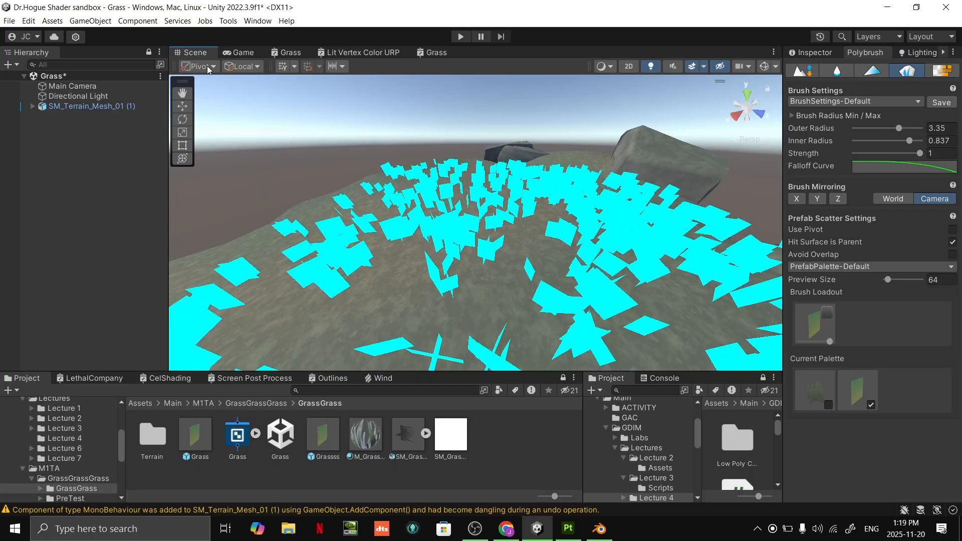
right_drag(613, 181, 700, 203)
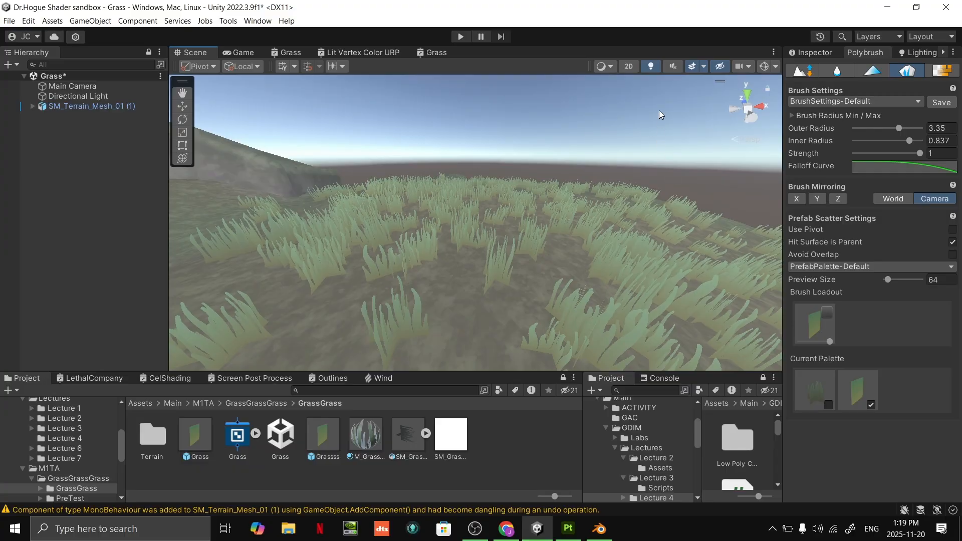
right_drag(766, 303, 629, 258)
right_drag(706, 276, 627, 274)
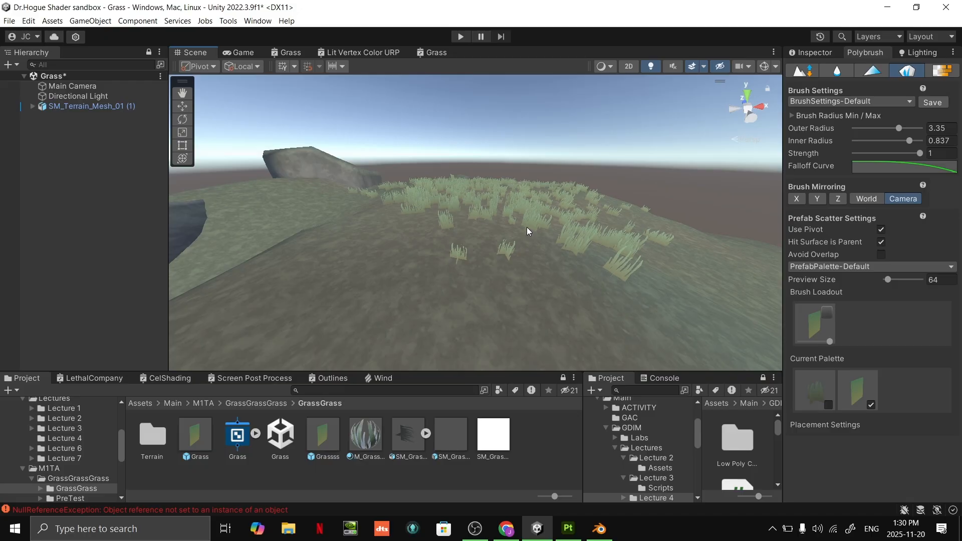
- Select the Grass prefab in the Polybrush palette and paint more grass around the existing patch on SM_Terrain_Mesh_01 (1)
right_drag(548, 253, 563, 270)
key(w)
click(810, 389)
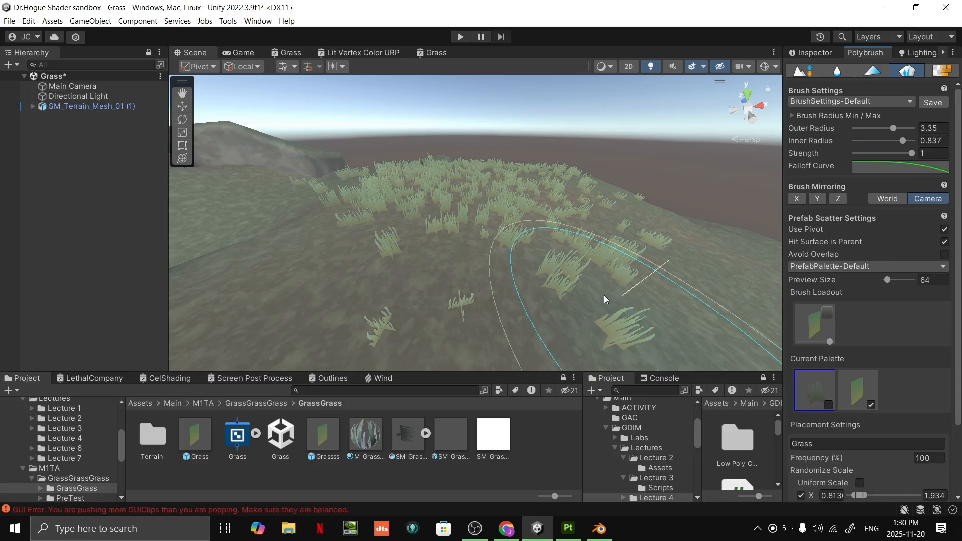
drag(469, 256, 479, 241)
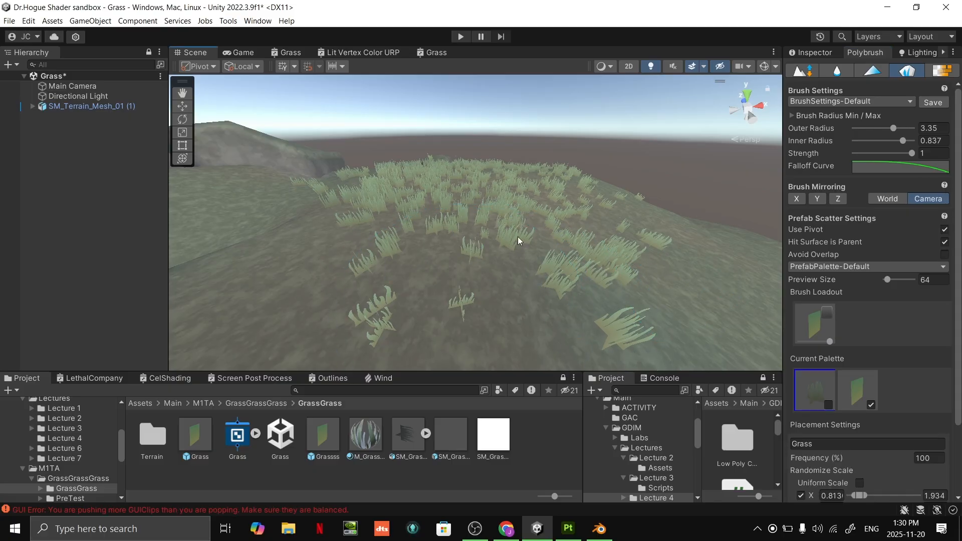
click(132, 106)
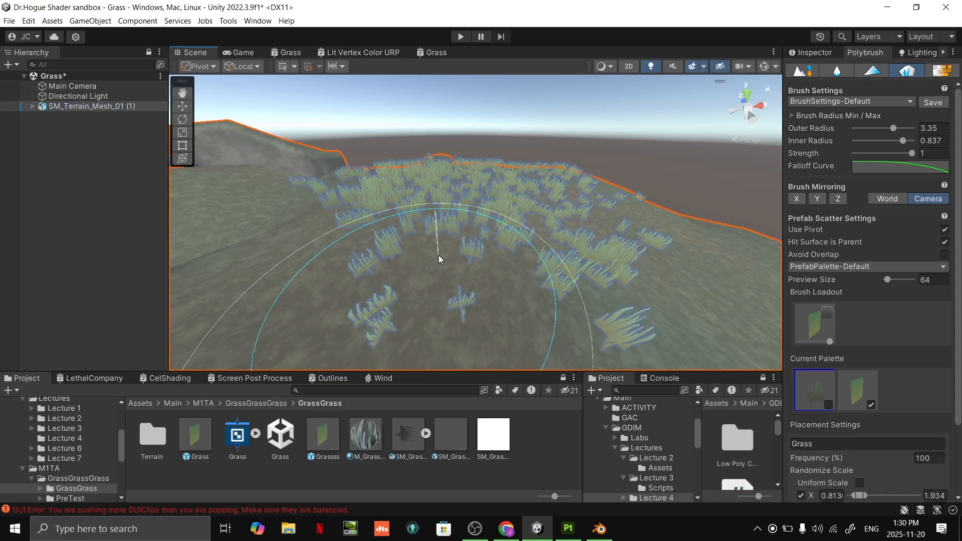
mouse_move(489, 239)
mouse_down()
mouse_move(462, 206)
mouse_move(574, 247)
mouse_move(686, 256)
mouse_up()
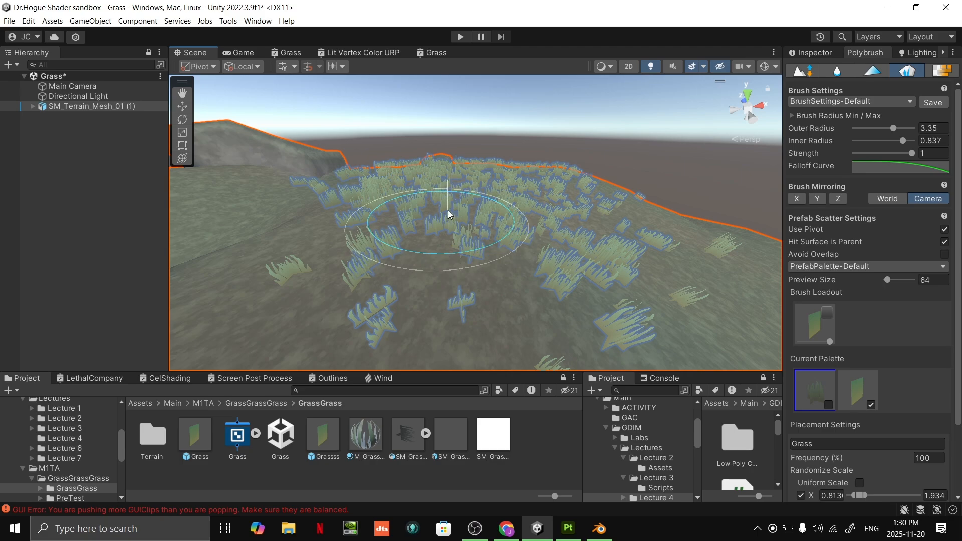
mouse_move(440, 199)
mouse_down()
mouse_move(340, 215)
mouse_move(549, 201)
mouse_move(630, 165)
mouse_up()
- Deselect the terrain mesh and examine the denser grass from a low, close viewpoint
click(631, 165)
key(w)
right_drag(630, 165, 423, 103)
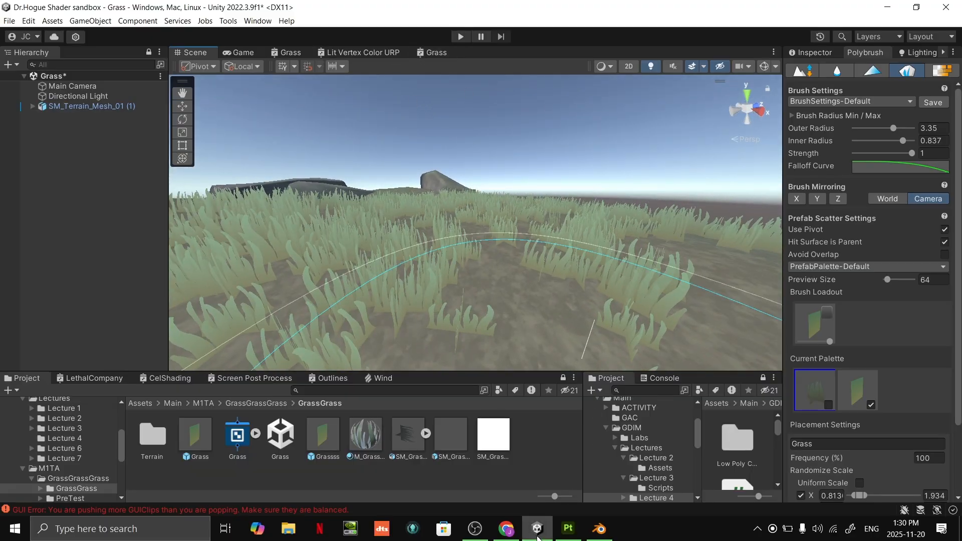
click(474, 529)
click(828, 429)
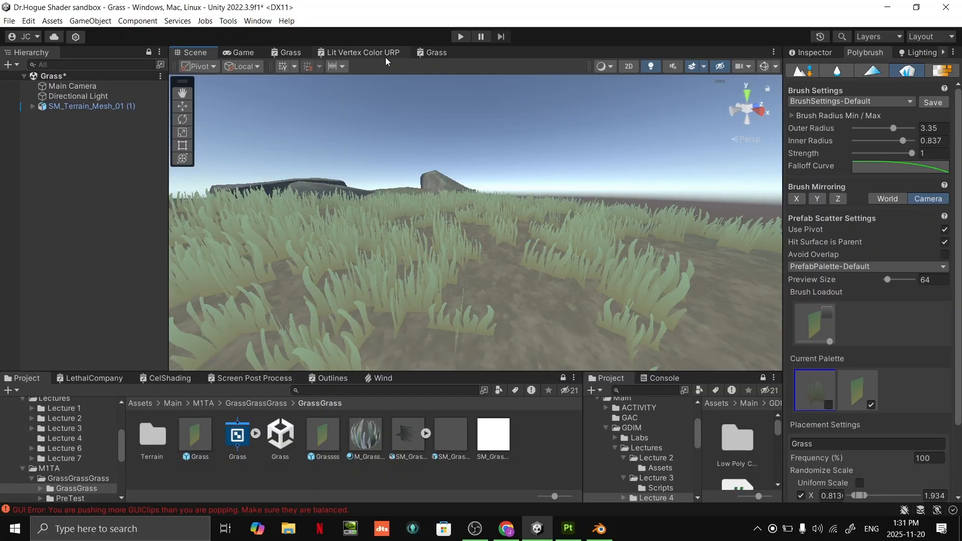
- Open the Grass shader graph in a maximized window and move the Vertex block farther above the Fragment block
click(423, 53)
scroll(444, 154, down, 6)
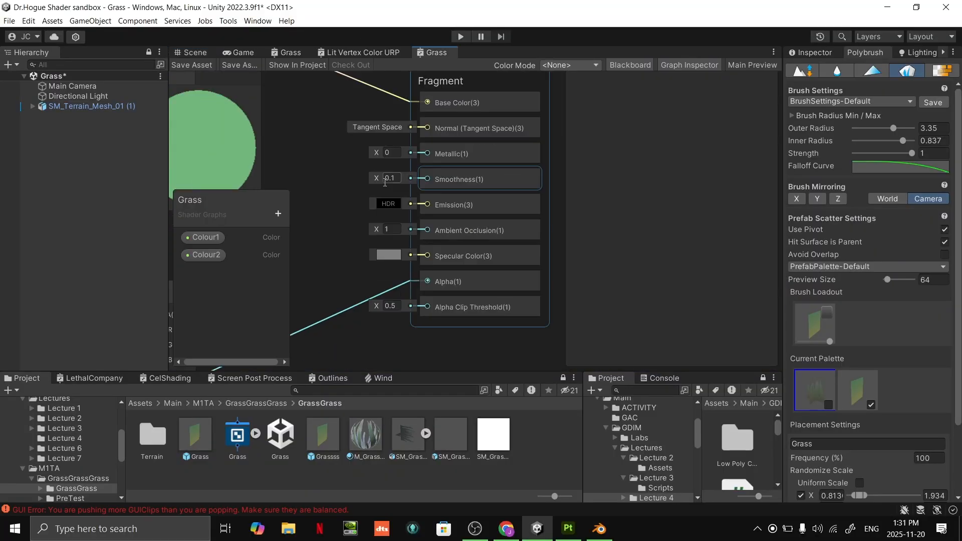
middle_drag(445, 154, 448, 214)
middle_drag(452, 173, 457, 211)
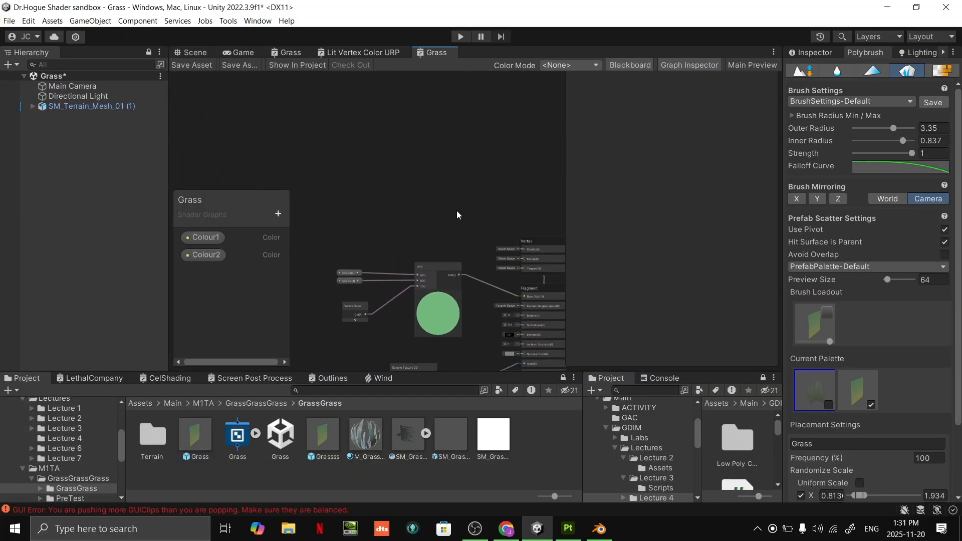
key(shift+space)
scroll(532, 201, up, 5)
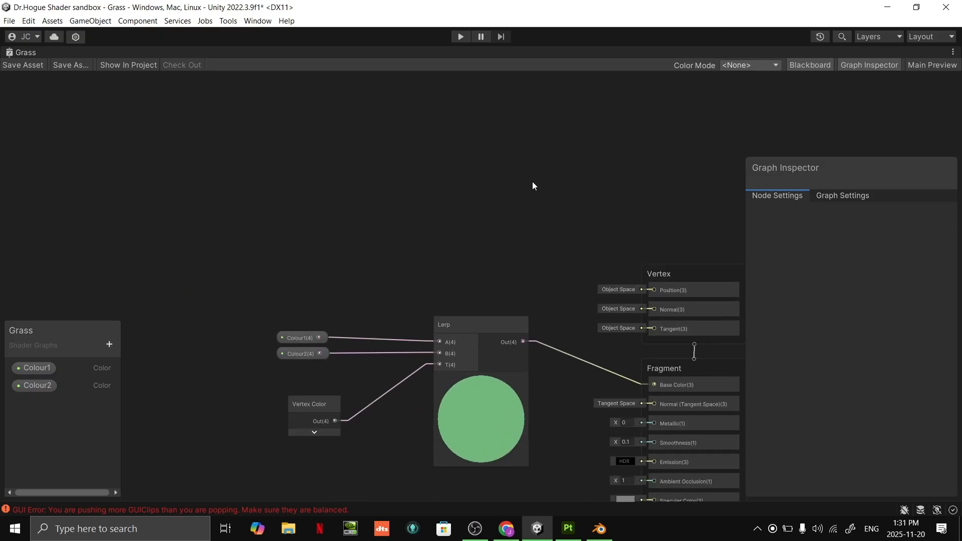
middle_drag(474, 201, 421, 205)
scroll(459, 219, up, 2)
middle_drag(705, 273, 622, 206)
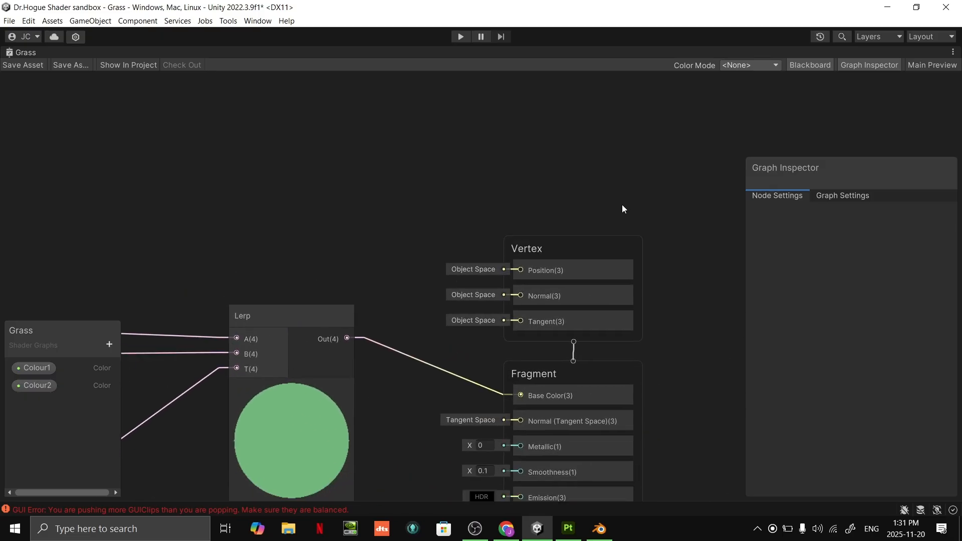
drag(528, 239, 523, 215)
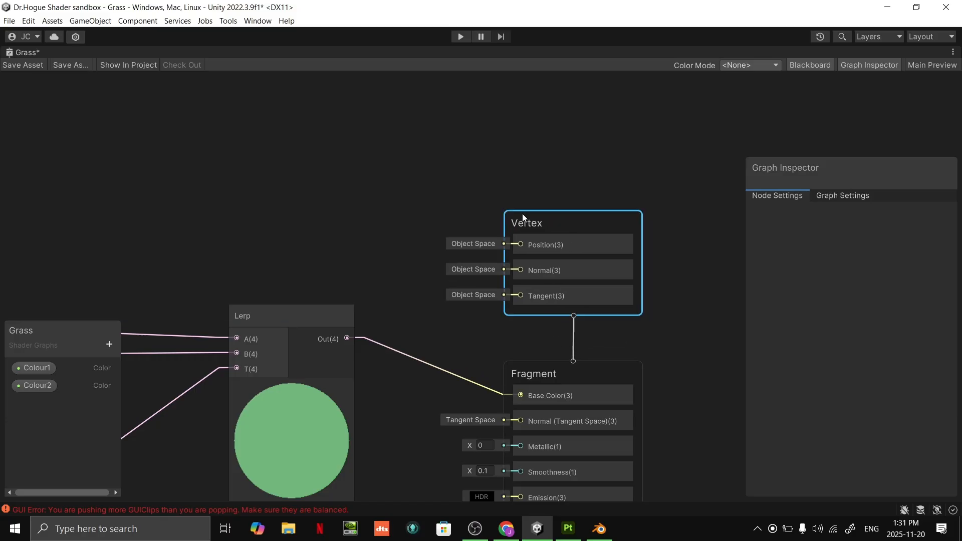
- Add a Position node in the empty area above the Lerp node and set its Space to Object
middle_drag(377, 256, 518, 284)
scroll(447, 229, down, 1)
middle_drag(423, 205, 392, 228)
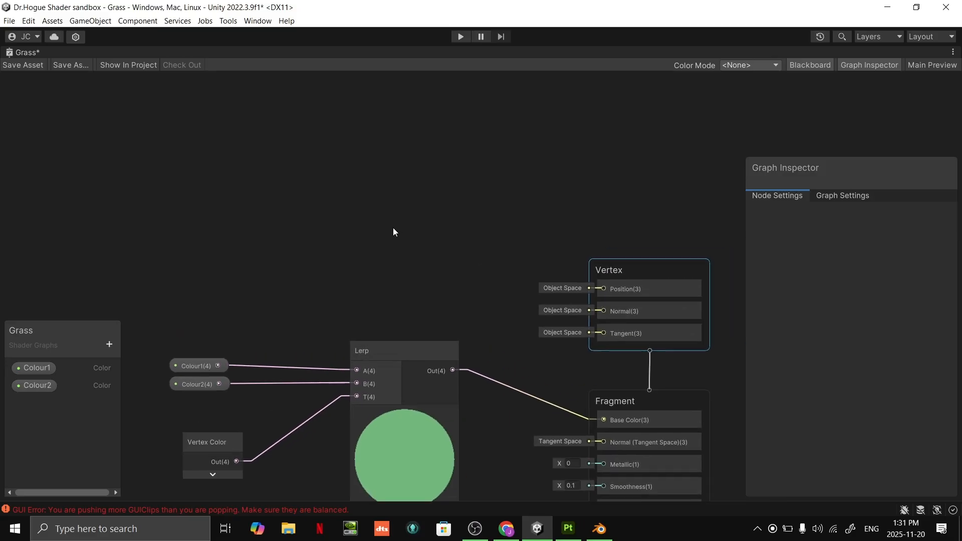
key(space)
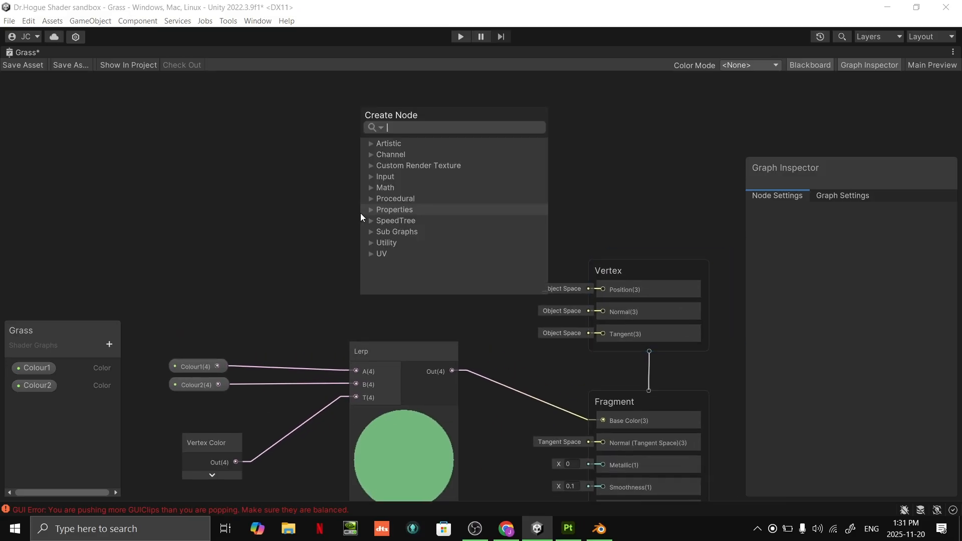
text(pos)
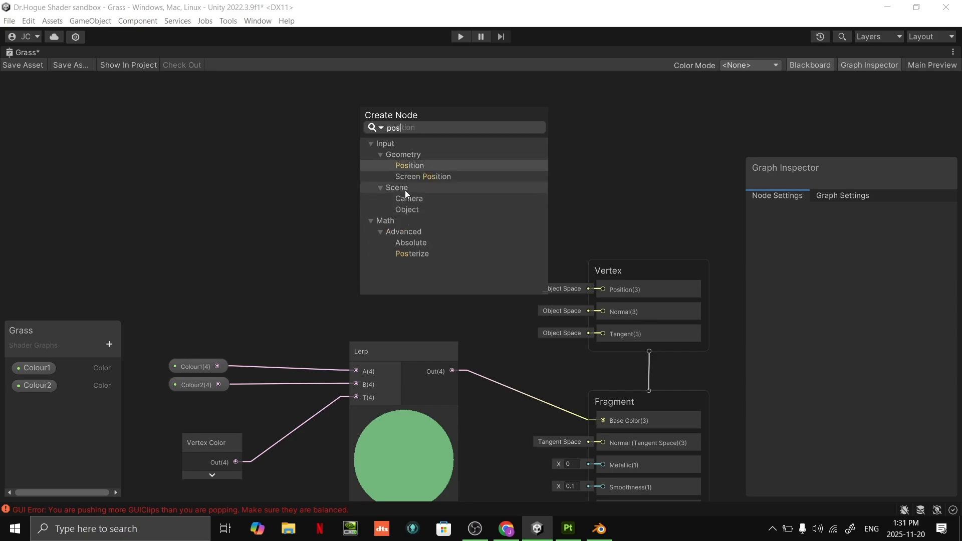
click(411, 163)
drag(426, 217, 374, 109)
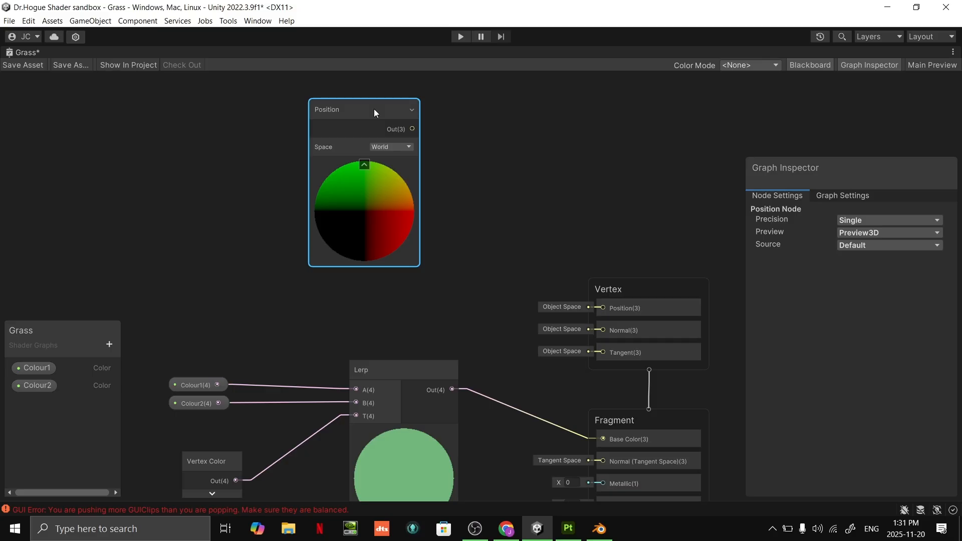
click(384, 146)
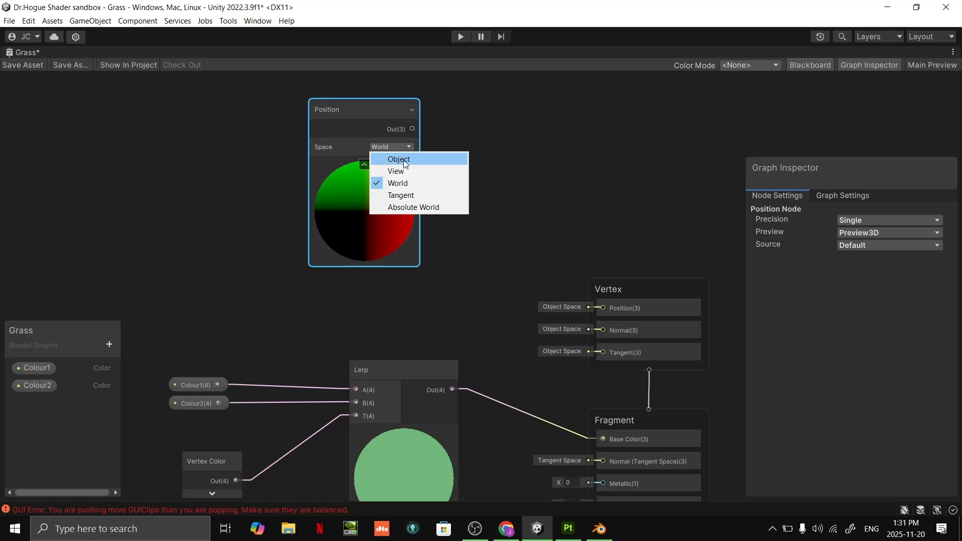
click(405, 159)
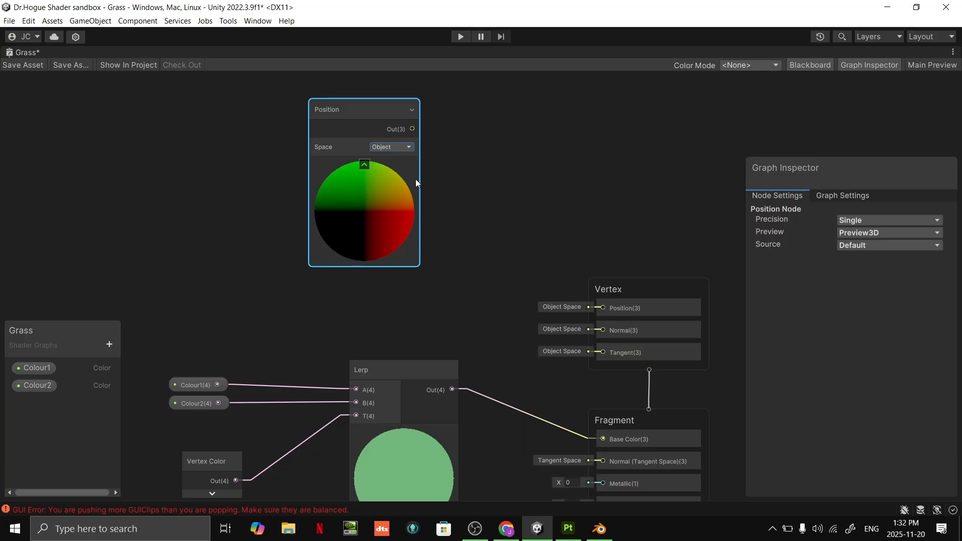
- Collapse the Position node's preview, duplicate the node below the original and set the copy's Space to World
middle_drag(411, 149, 468, 245)
click(422, 260)
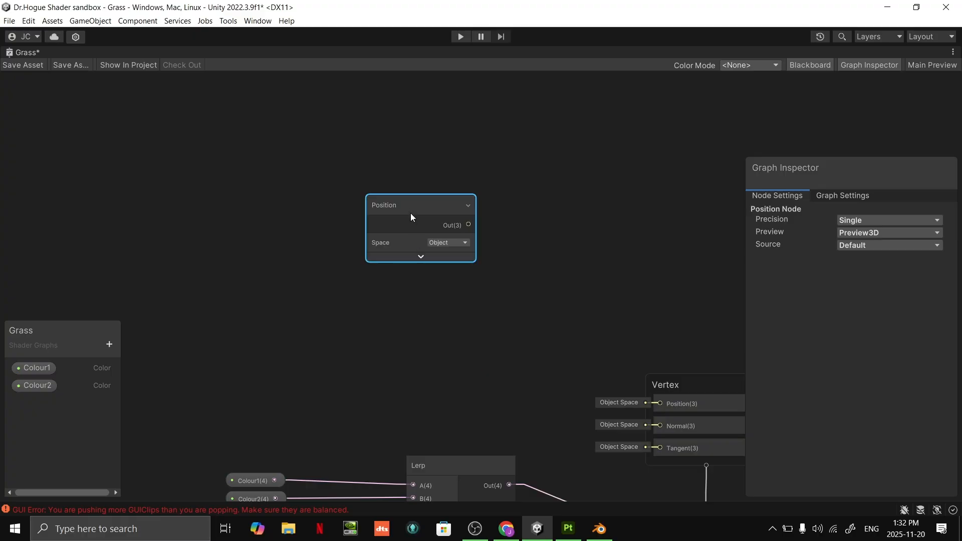
drag(421, 205, 346, 142)
key(ctrl+d)
drag(469, 170, 298, 306)
click(362, 341)
click(382, 377)
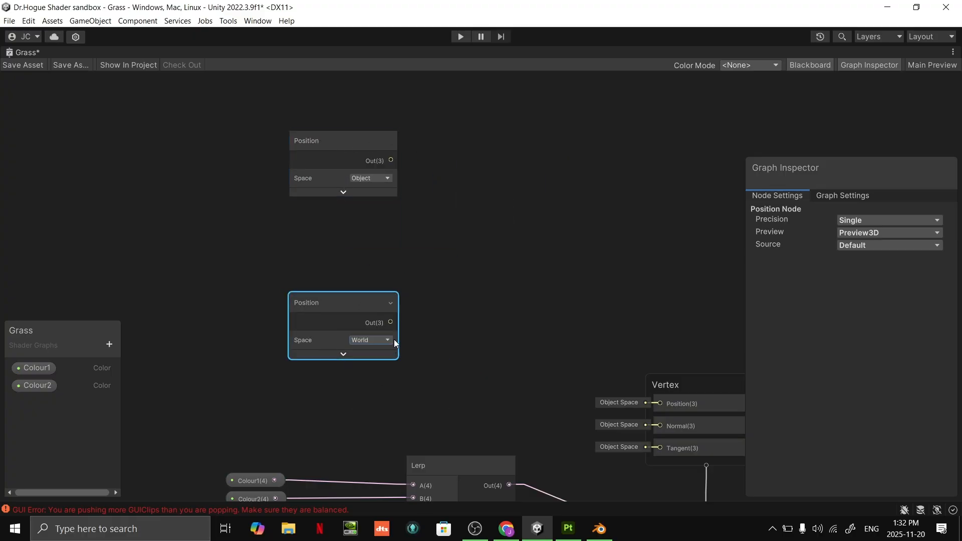
- Arrange the object-space and world-space Position nodes close together, one above the other, with their previews collapsed
click(342, 355)
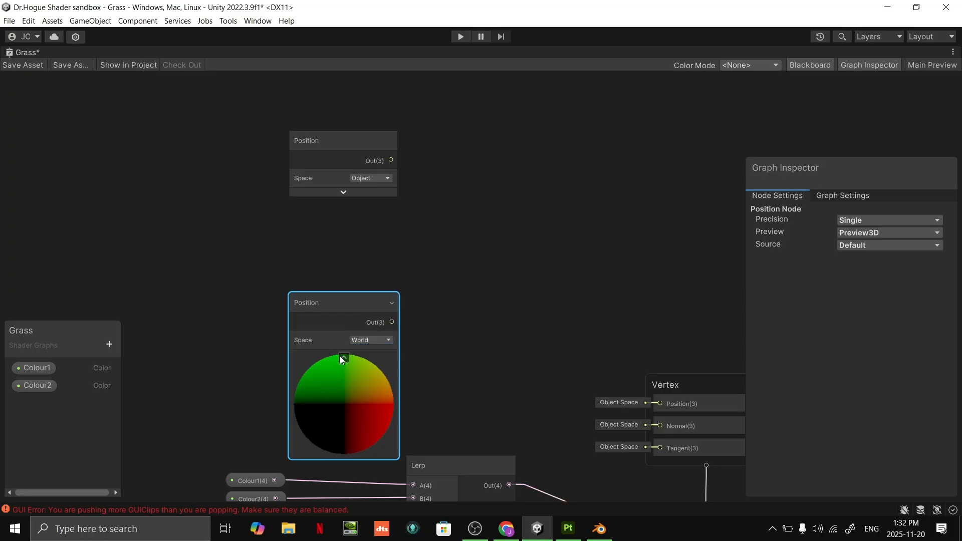
click(341, 356)
drag(357, 307, 357, 330)
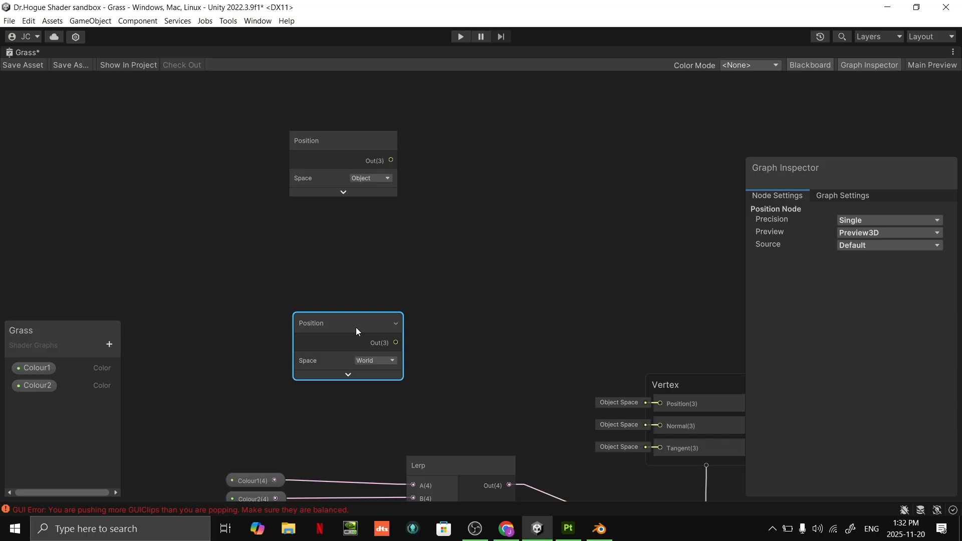
drag(512, 340, 218, 156)
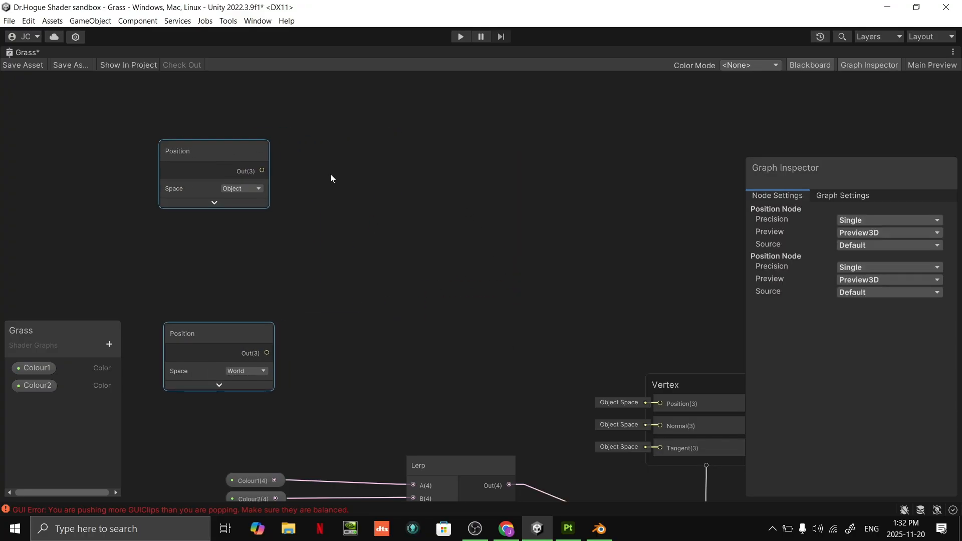
click(357, 211)
middle_drag(358, 221, 476, 242)
drag(352, 352, 341, 279)
click(386, 281)
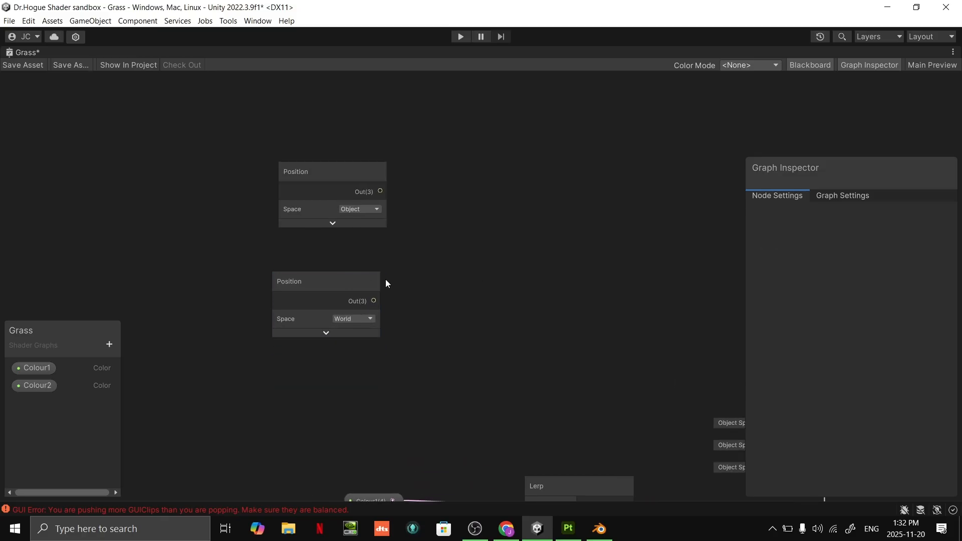
- Add a Voronoi node beside the Position nodes and set its AngleOffset to 2.26 and CellDensity to 6.22
middle_drag(451, 263, 498, 314)
key(space)
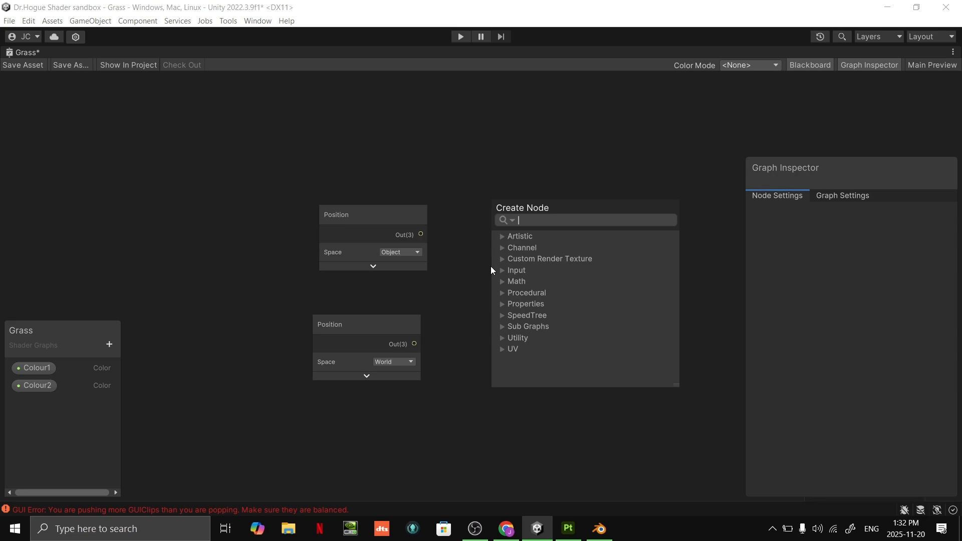
text(voro)
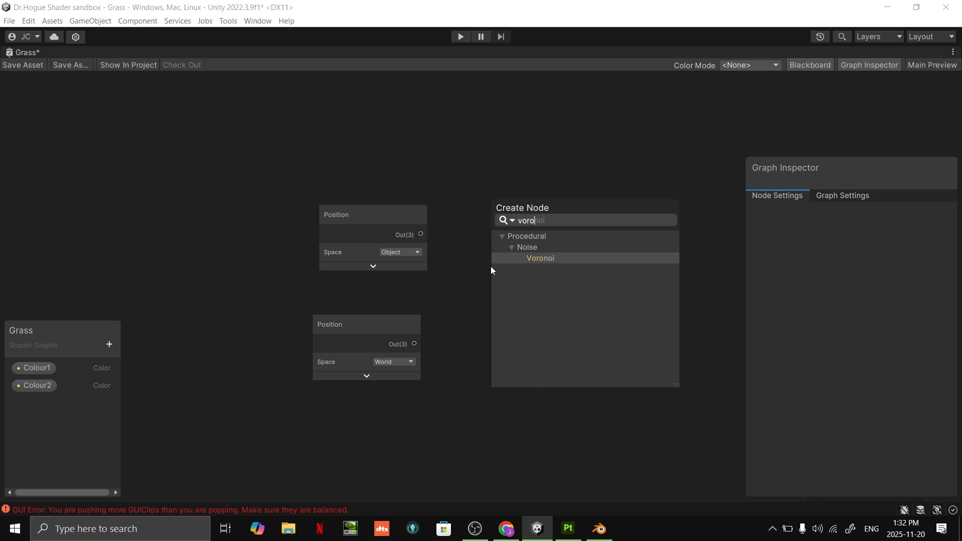
click(545, 259)
drag(577, 315, 598, 202)
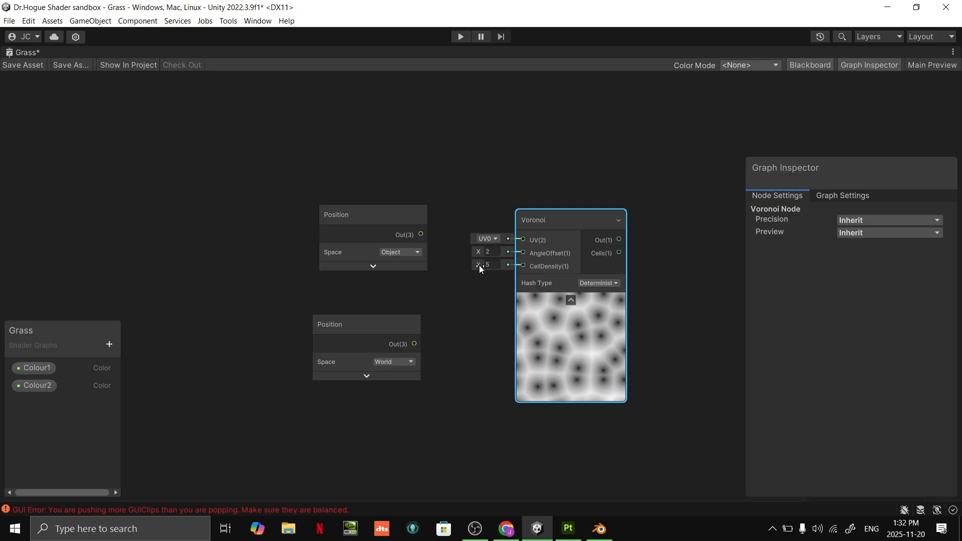
mouse_move(479, 266)
mouse_down()
mouse_move(498, 266)
mouse_move(482, 257)
mouse_move(499, 251)
mouse_move(459, 257)
mouse_move(508, 254)
mouse_move(485, 255)
mouse_up()
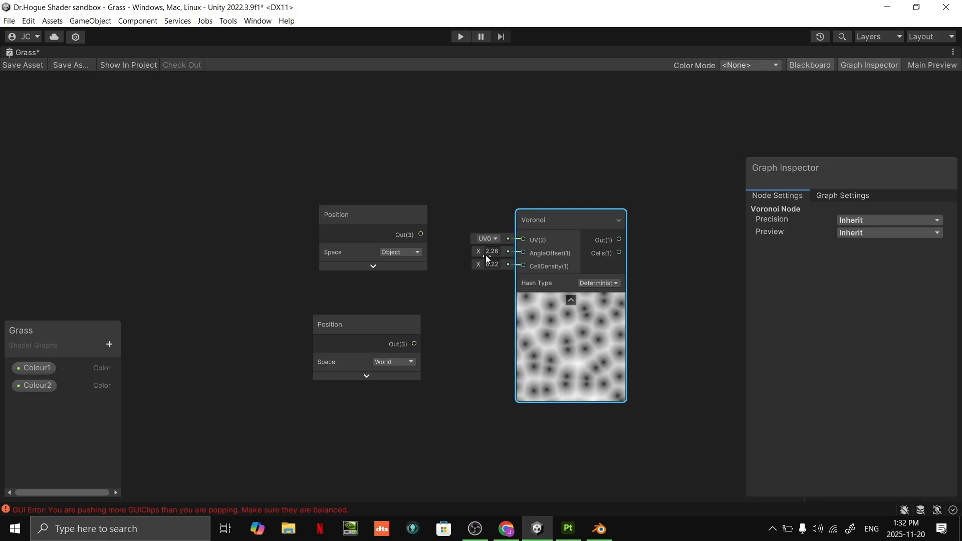
- Move the Position nodes aside, then add a Tiling And Offset node and connect its output to the Voronoi node's UV input
drag(375, 215, 303, 196)
drag(410, 330, 331, 320)
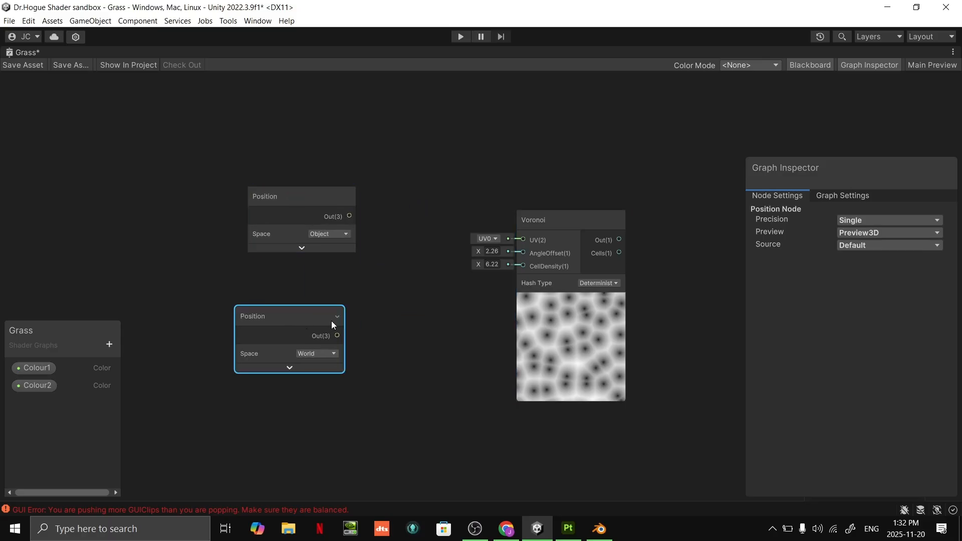
click(434, 315)
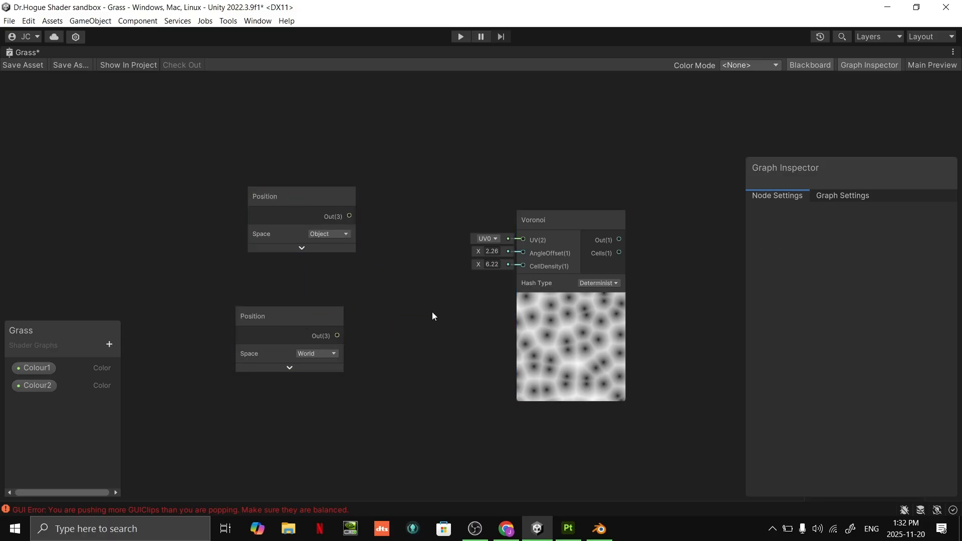
key(space)
text(til)
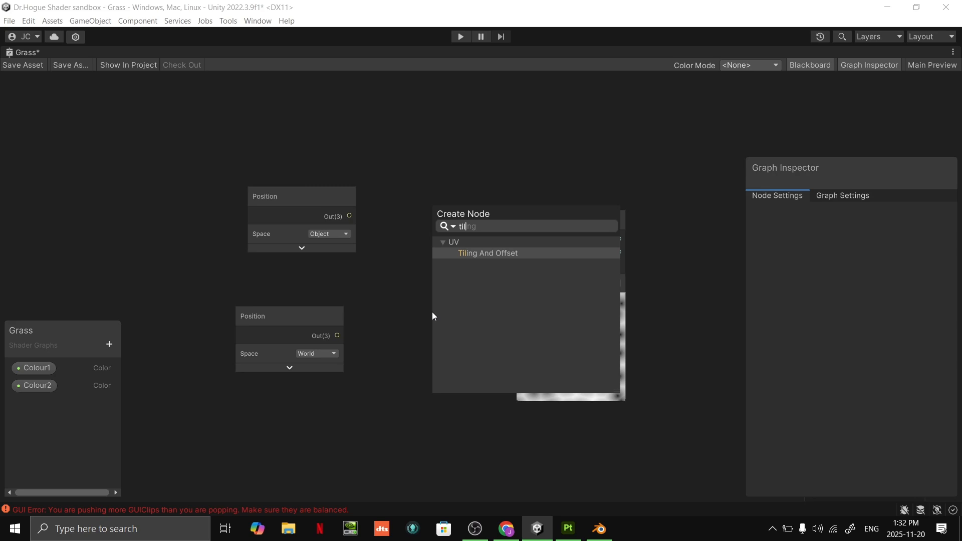
key(Return)
drag(462, 335, 397, 282)
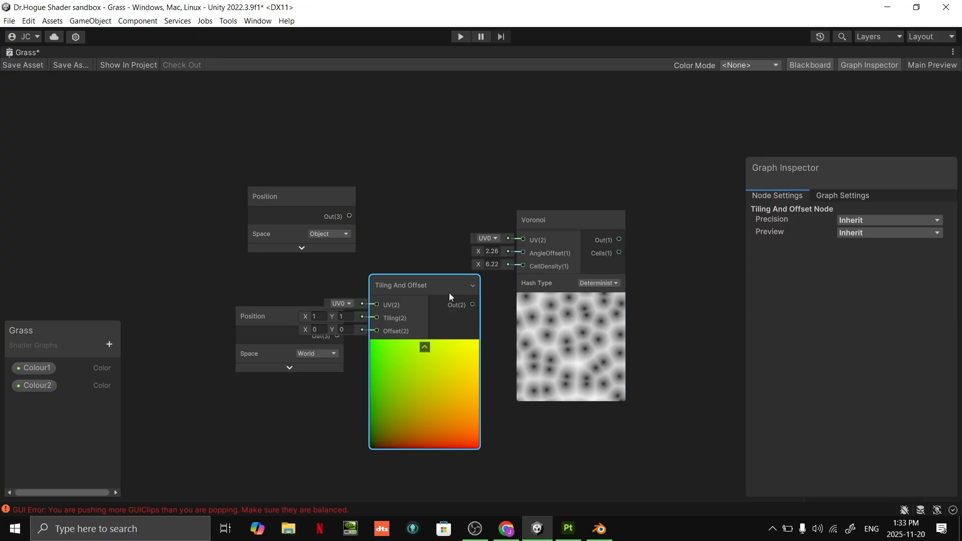
drag(472, 304, 533, 239)
drag(448, 289, 444, 260)
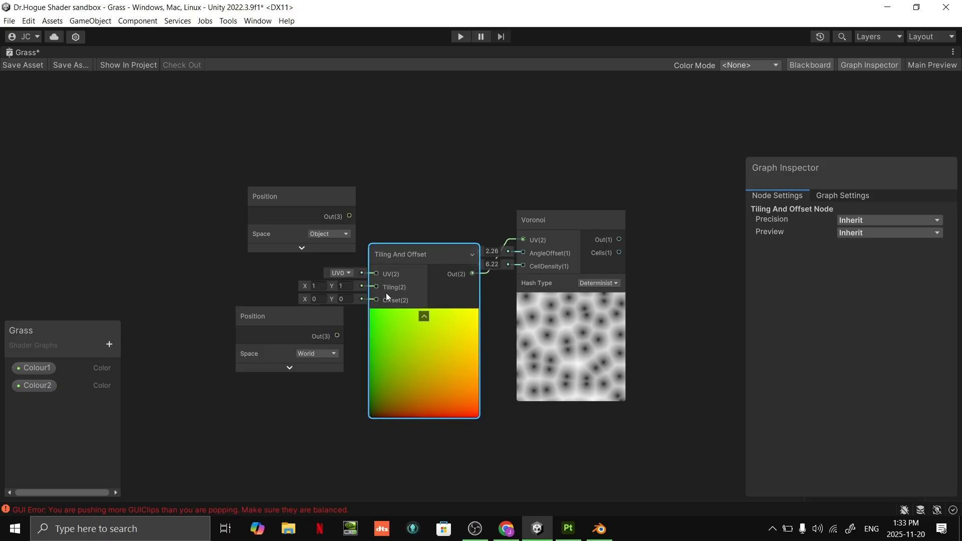
- Test how changing the X offset and X tiling of the Tiling And Offset node affects the Voronoi pattern
drag(306, 299, 350, 298)
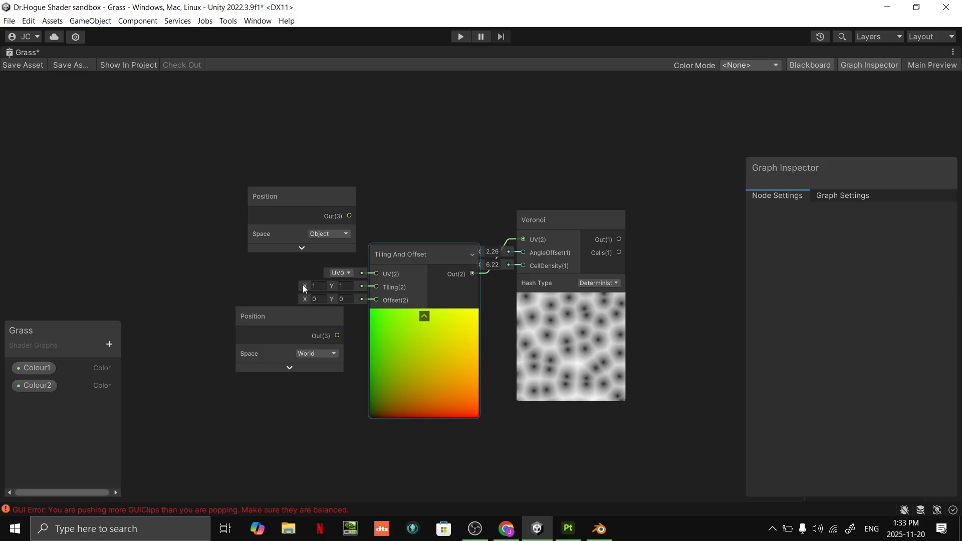
drag(303, 288, 371, 288)
- Reposition the two Position nodes above the Tiling And Offset node, leaving free space beside the world-space one
drag(293, 320, 215, 367)
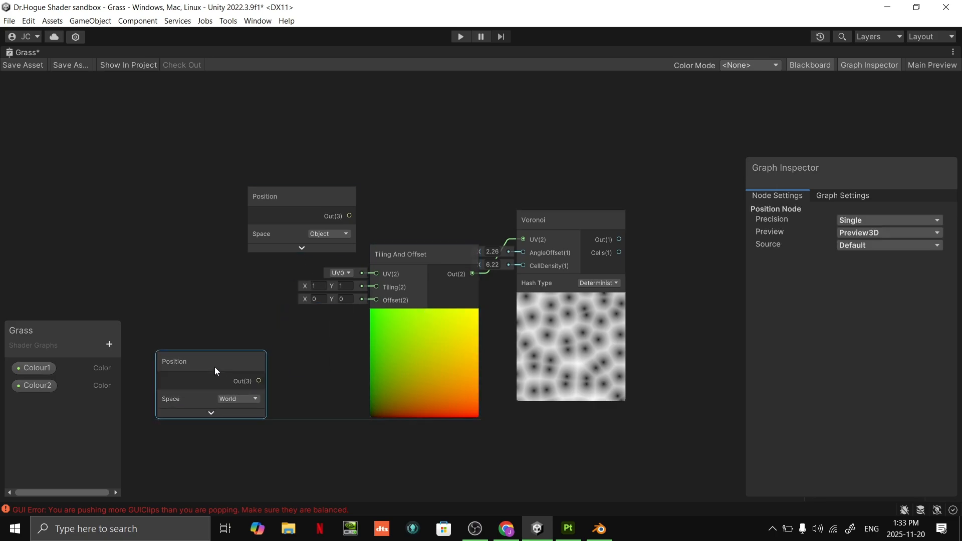
middle_drag(196, 303, 272, 263)
scroll(296, 329, up, 2)
drag(296, 327, 221, 168)
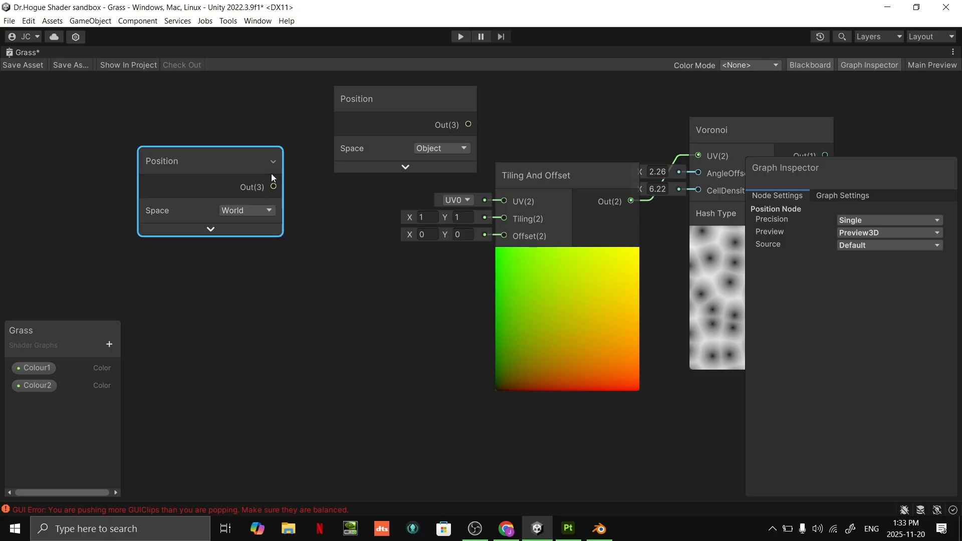
middle_drag(363, 226, 312, 358)
drag(376, 227, 368, 120)
middle_drag(326, 265, 358, 278)
drag(222, 305, 209, 227)
- Add a Split node fed by the world-space Position output and move both nodes farther from Tiling And Offset
drag(251, 257, 320, 259)
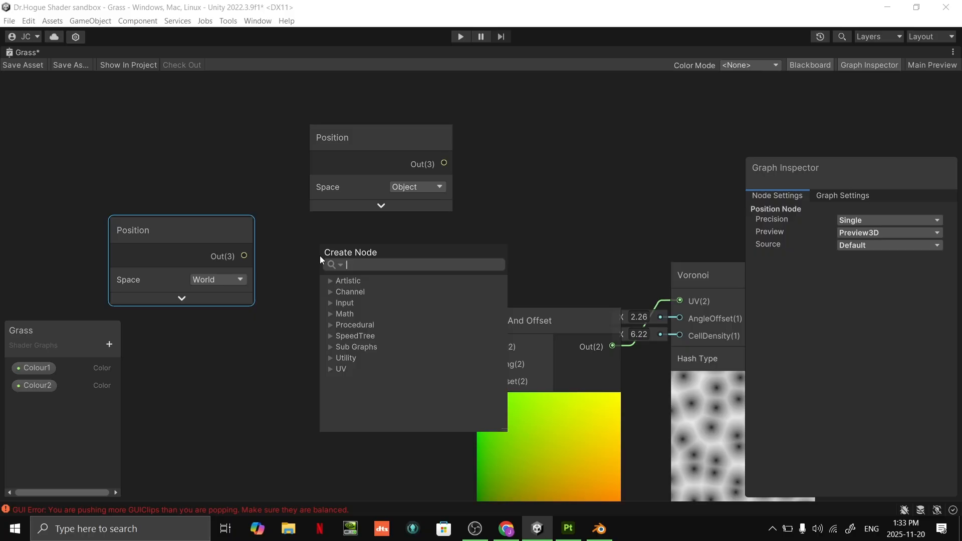
text(split)
key(Return)
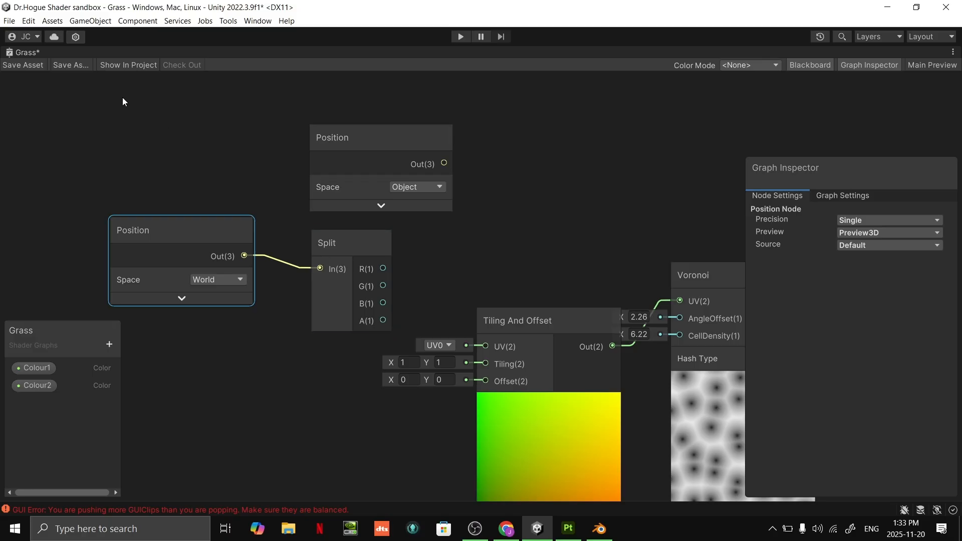
drag(466, 279, 243, 254)
drag(209, 239, 102, 250)
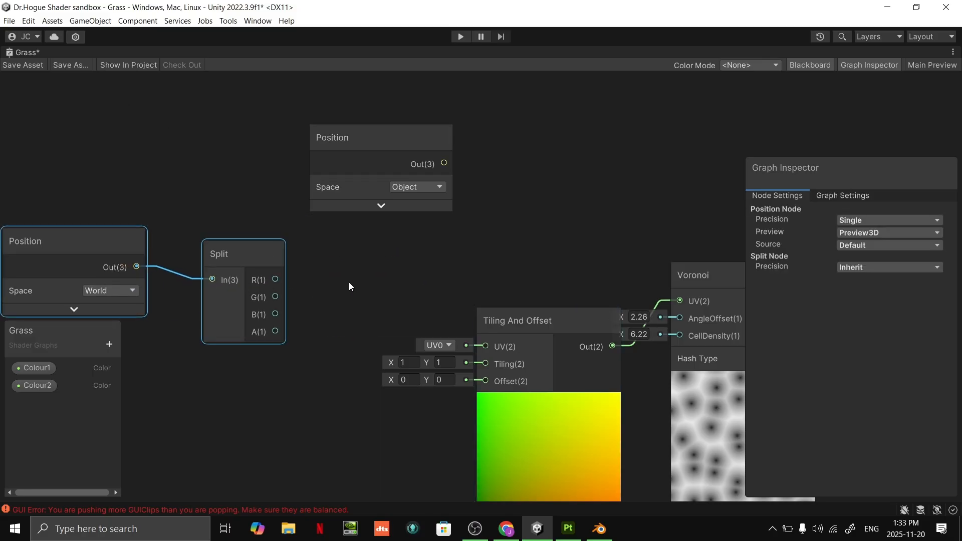
click(350, 281)
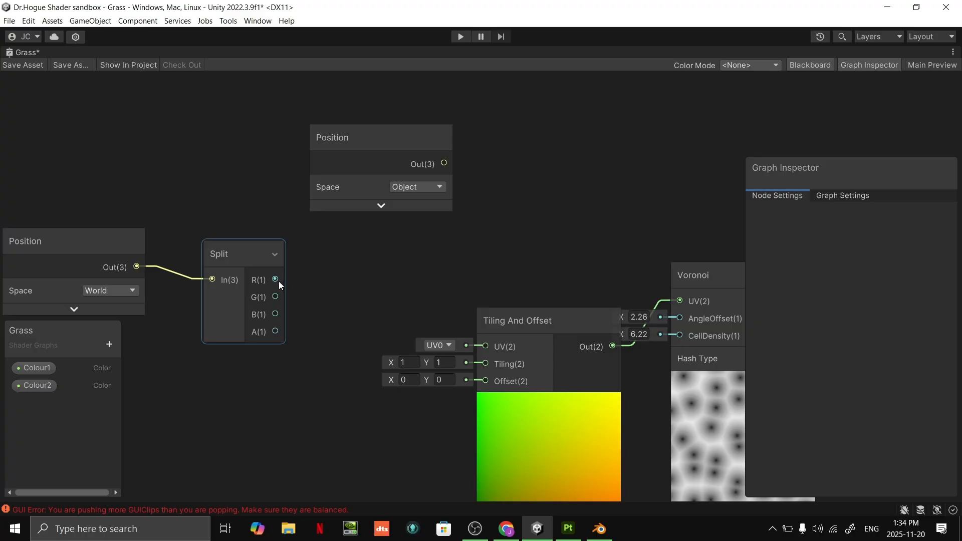
drag(278, 281, 307, 282)
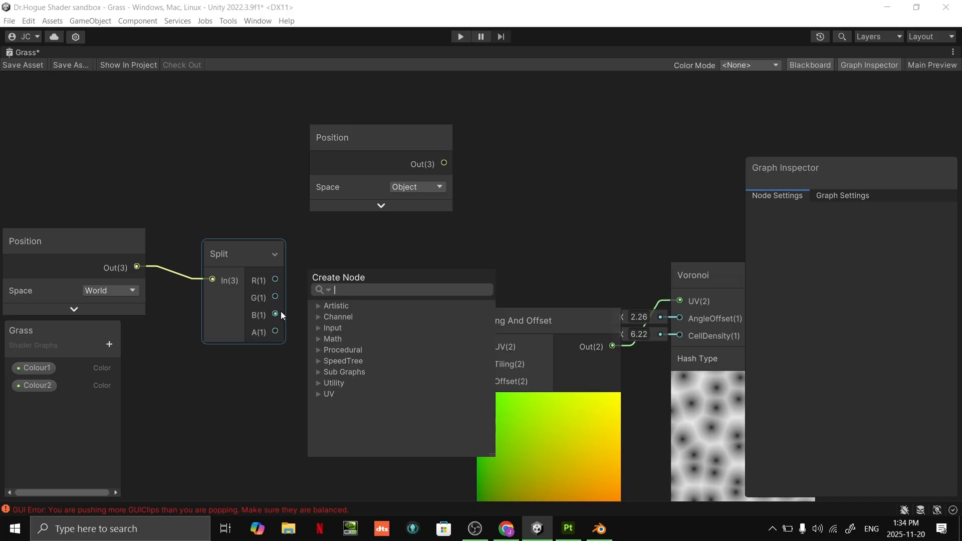
drag(278, 312, 327, 307)
click(327, 276)
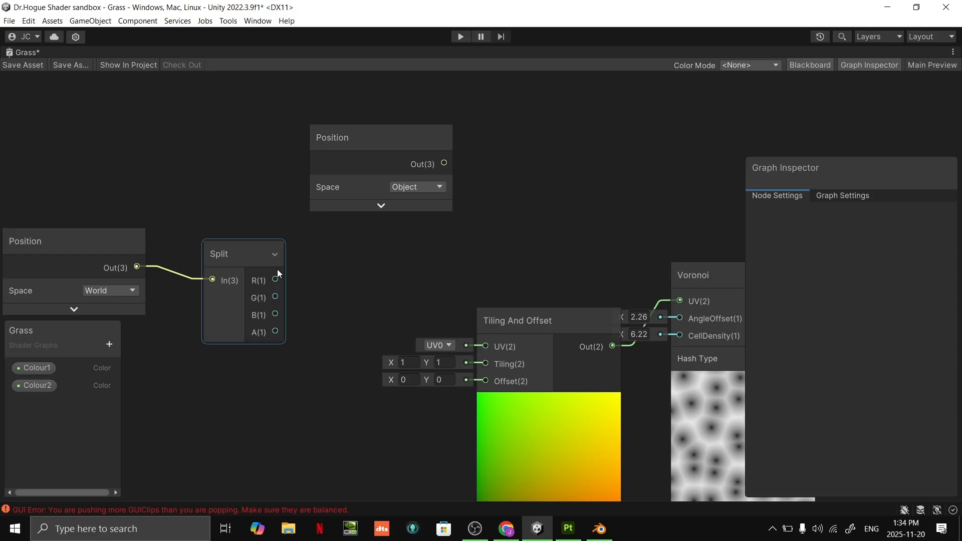
- Create a Vector 2 node feeding the Tiling And Offset node's UV input and place it between Split and Tiling And Offset
middle_drag(338, 273, 379, 245)
drag(526, 318, 440, 278)
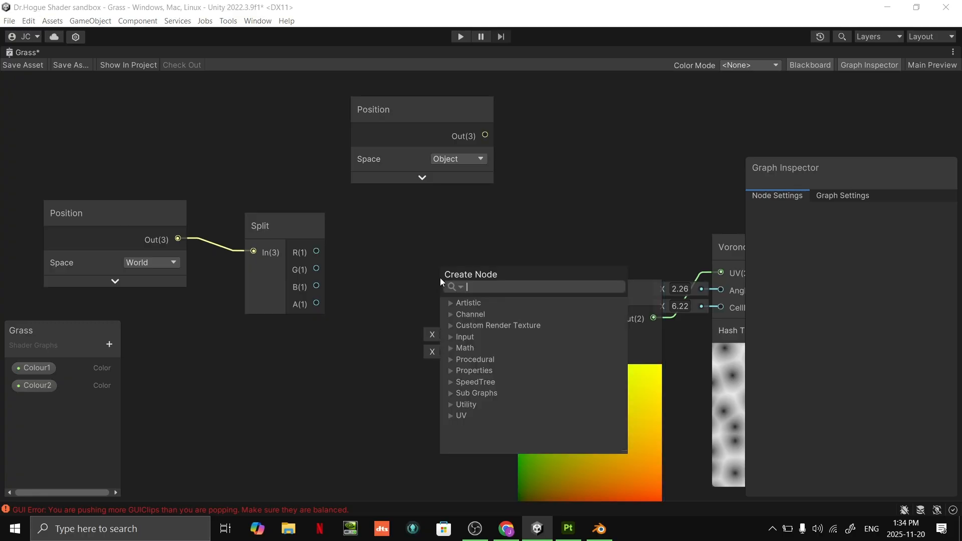
text(vecc)
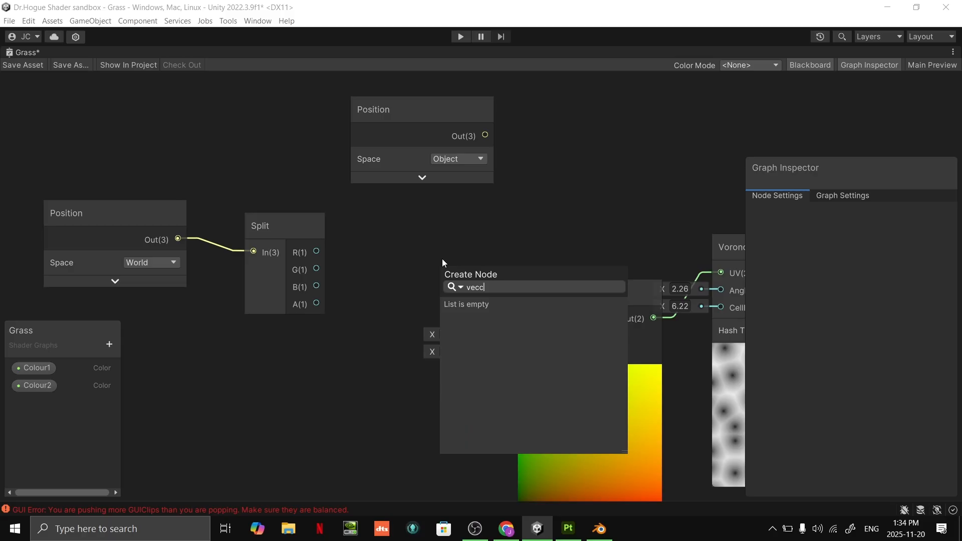
key(BackSpace)
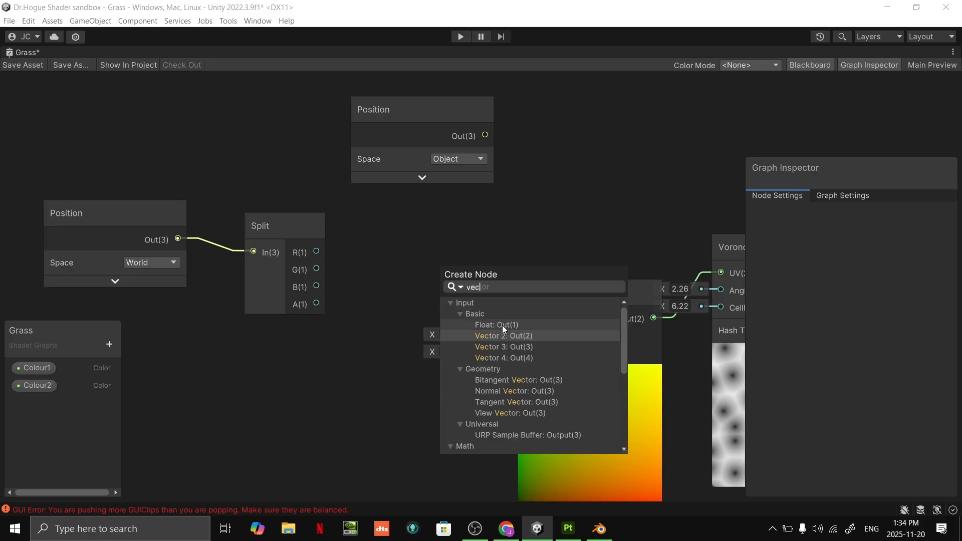
click(505, 337)
drag(399, 264, 444, 260)
click(545, 238)
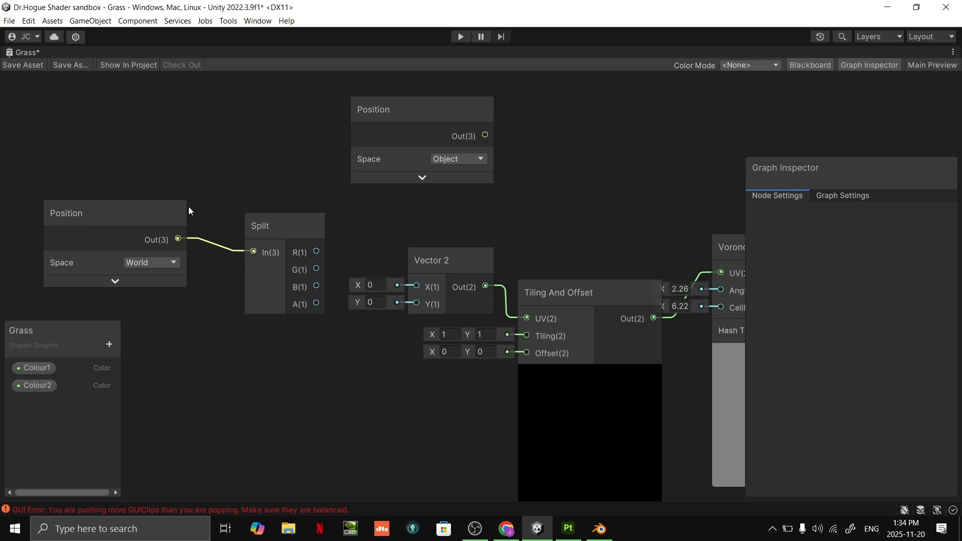
- Shift the world-space Position and Split nodes away from Vector 2, then connect Split's R to X and B to Y
drag(257, 239, 258, 240)
drag(270, 215, 241, 205)
click(202, 187)
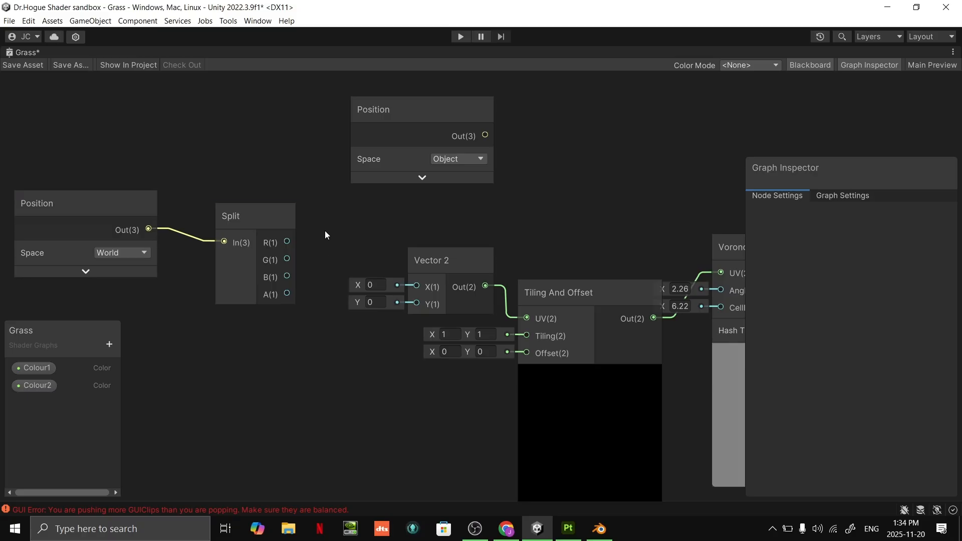
drag(288, 241, 288, 275)
scroll(610, 423, down, 3)
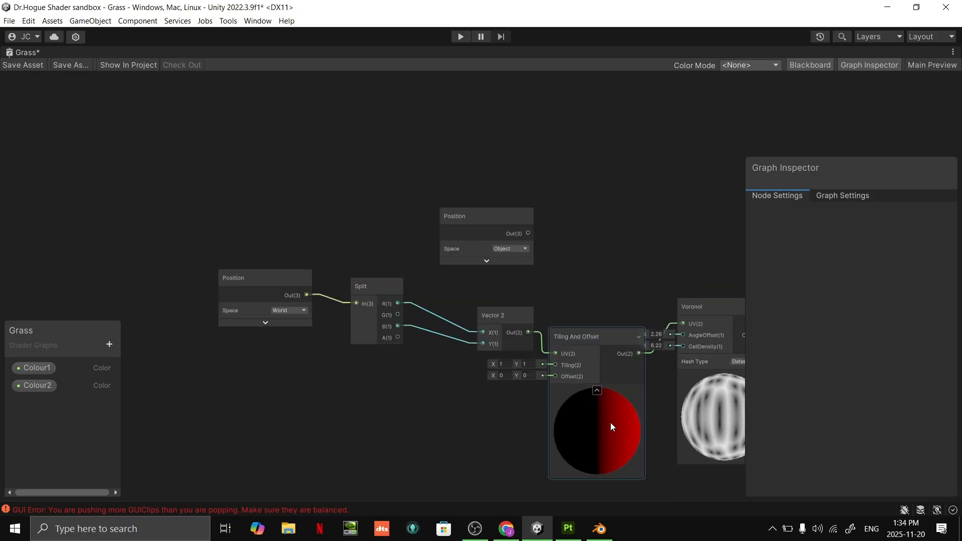
scroll(561, 324, up, 4)
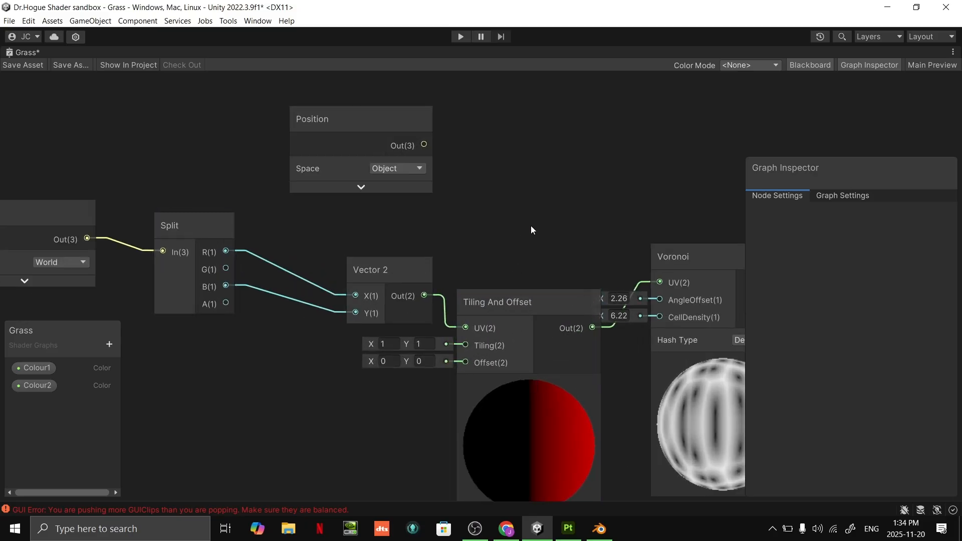
middle_drag(568, 279, 411, 187)
click(565, 333)
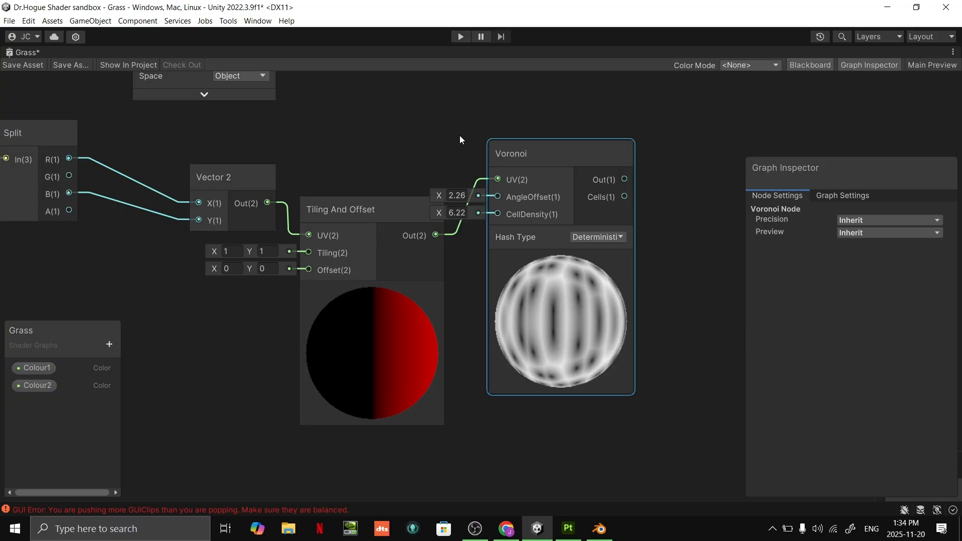
- Add a Time node and place it in the free space below the Split node
middle_drag(369, 159, 481, 174)
scroll(439, 177, down, 1)
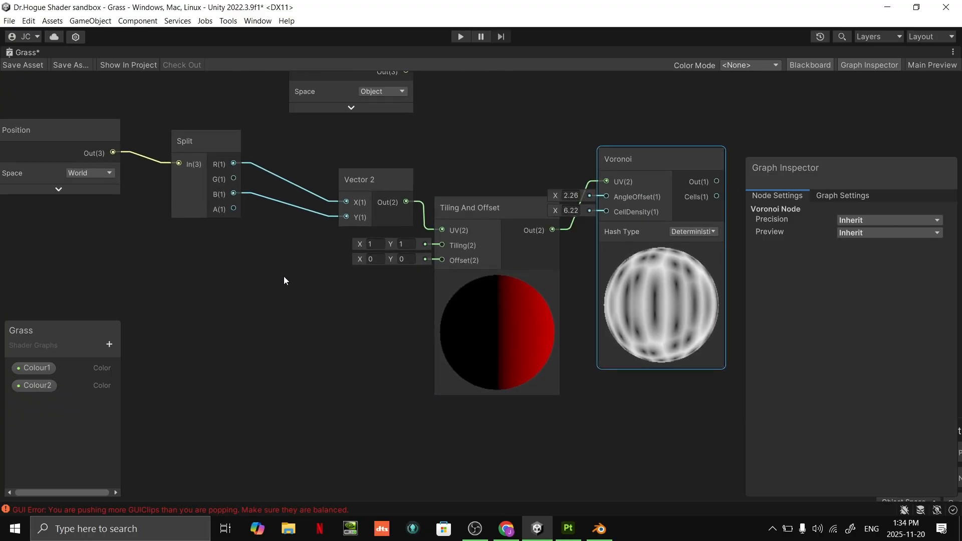
click(245, 331)
key(space)
text(time)
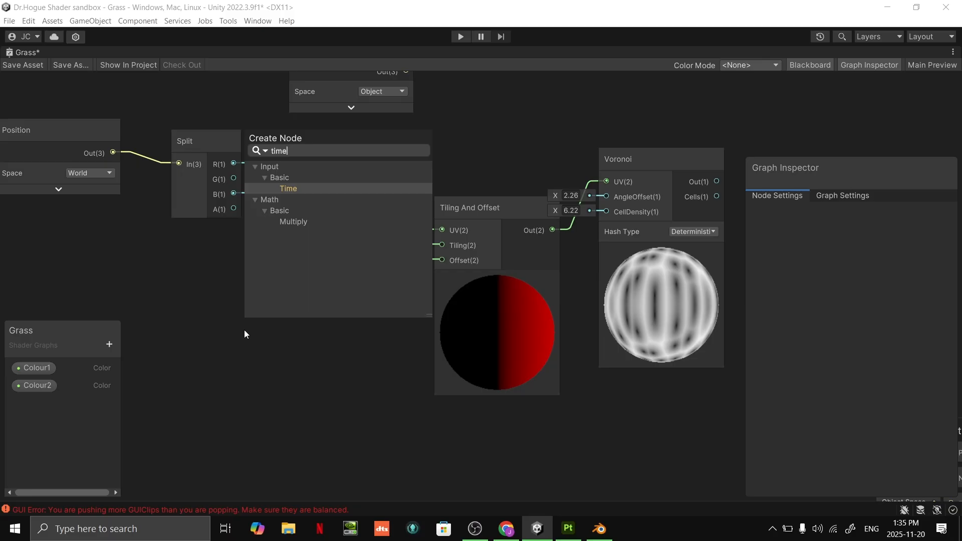
key(Return)
drag(279, 357, 175, 353)
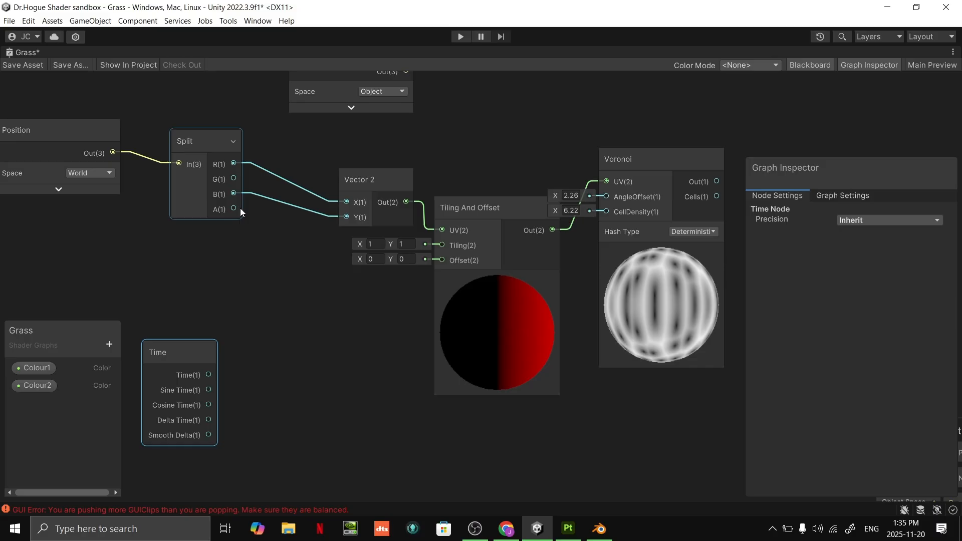
drag(190, 347, 205, 370)
- Create a Multiply node with the Time output feeding its A input, collapse its preview and place it beside the Time node
click(270, 302)
middle_drag(280, 302, 330, 258)
scroll(351, 285, up, 2)
middle_drag(326, 304, 339, 288)
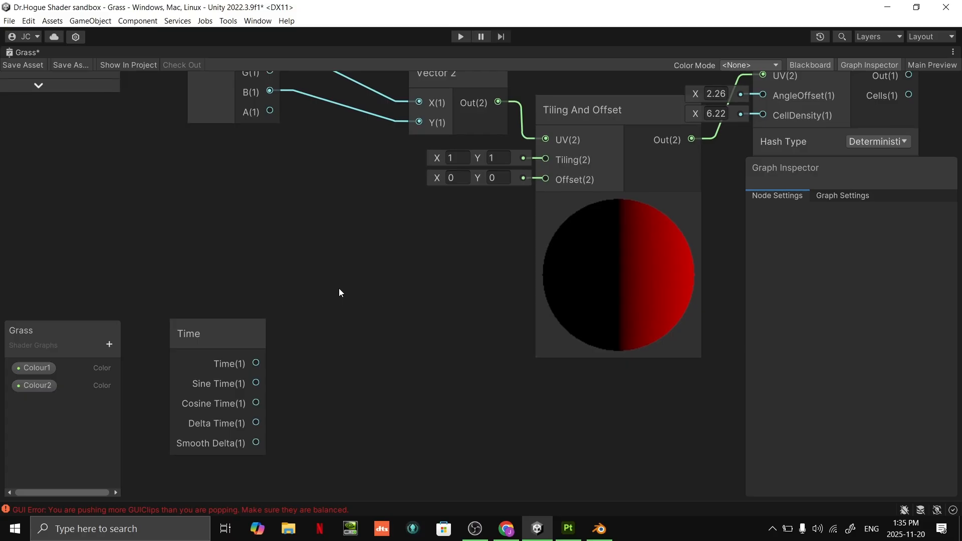
drag(260, 360, 360, 303)
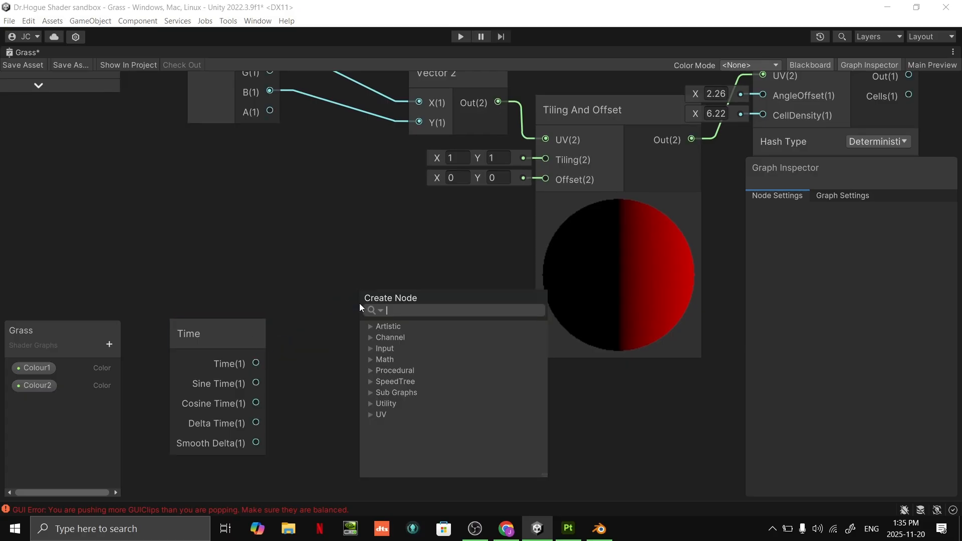
text(mult)
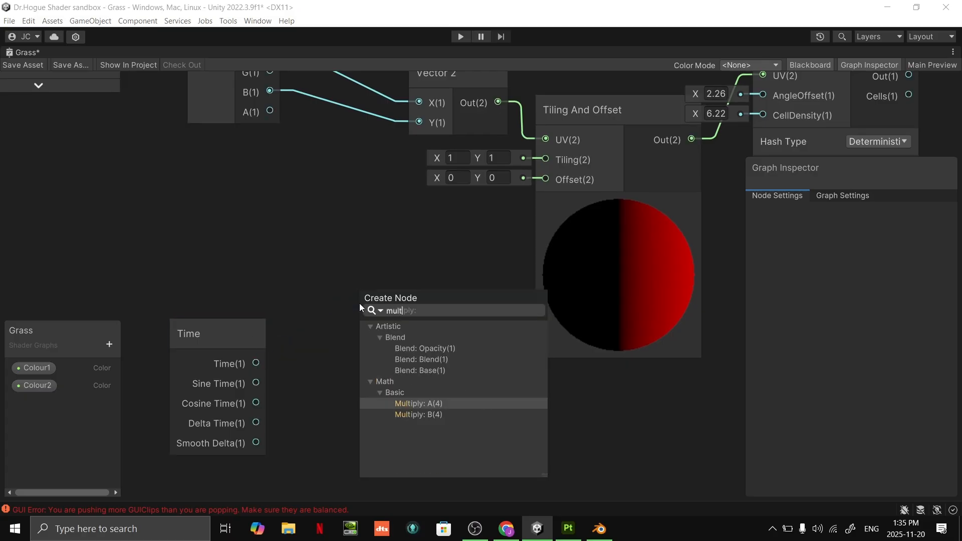
key(Return)
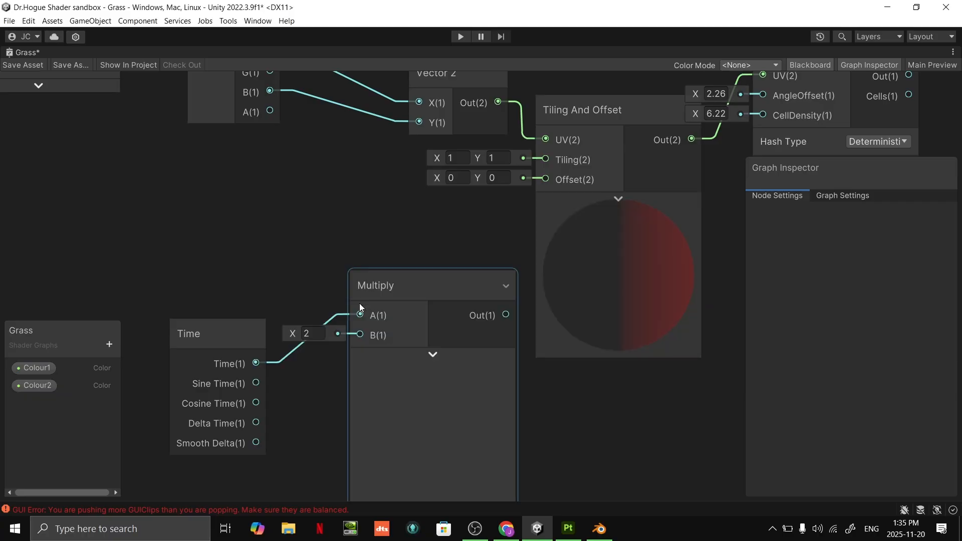
click(432, 350)
drag(388, 281, 389, 329)
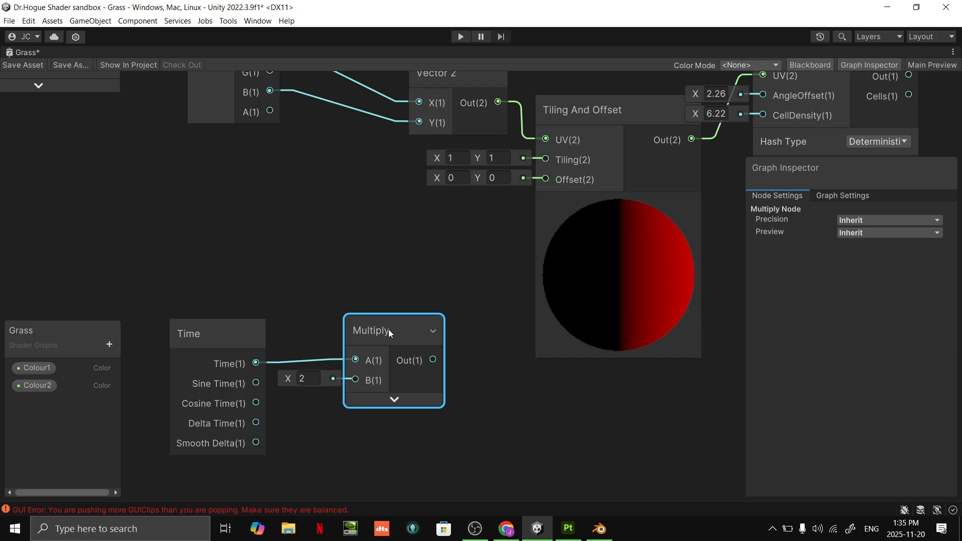
- Create a Float property named GrassSpeed in the Grass shader graph and set its default value to 0.1
click(109, 344)
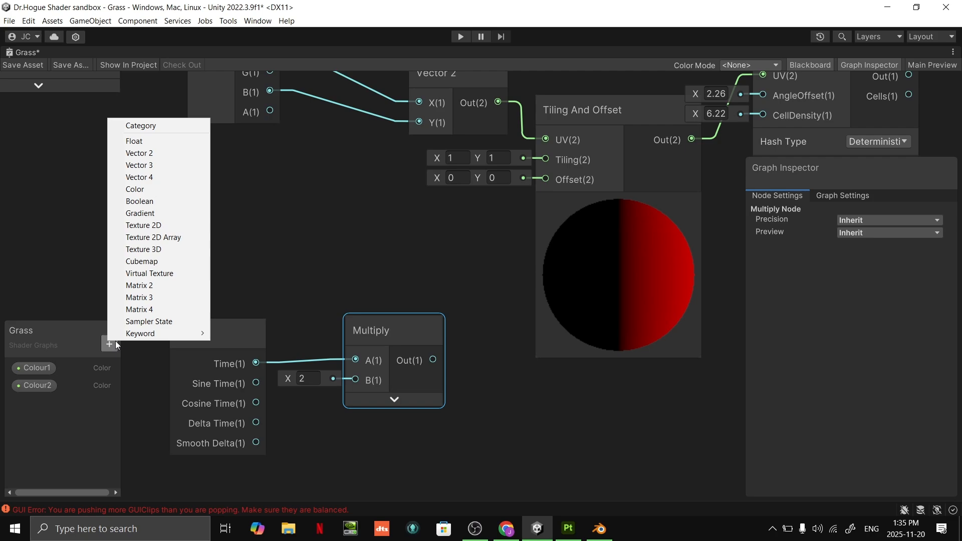
click(158, 143)
text(Speed)
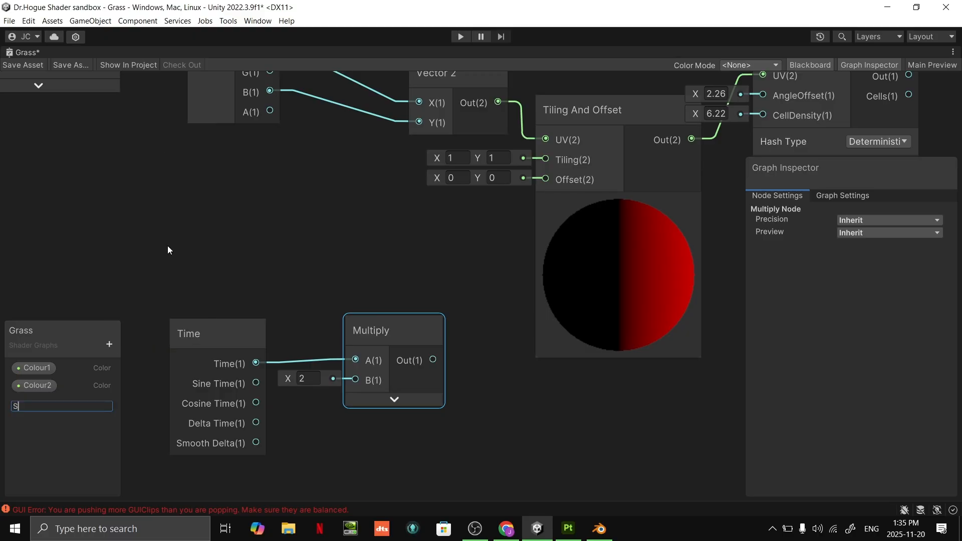
key(BackSpace)
key(BackSpace)
key(BackSpace)
key(BackSpace)
key(BackSpace)
text(GrassSpeed)
key(Return)
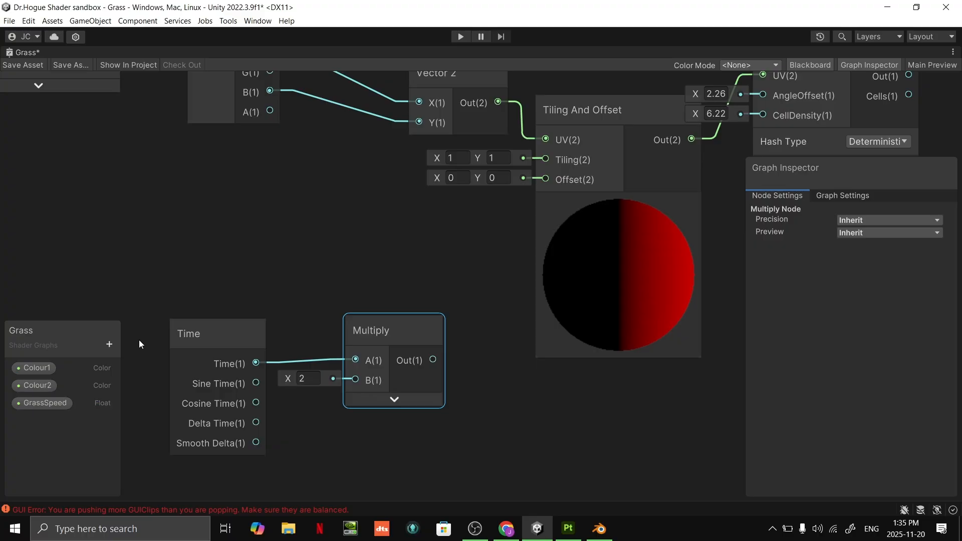
click(62, 397)
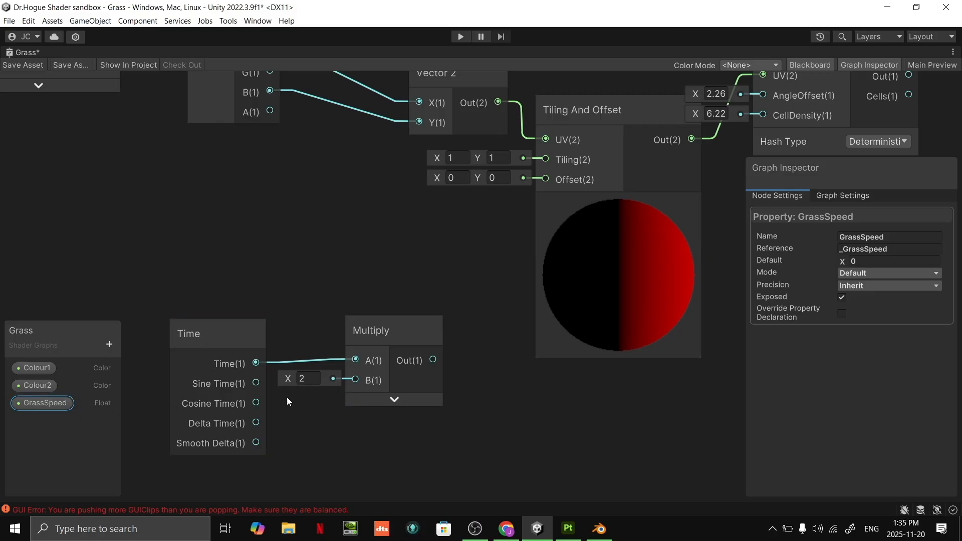
click(850, 260)
middle_drag(356, 254, 419, 141)
- Place a GrassSpeed node below the Time node, moving Time up to make room, and connect it to Multiply's B input
drag(53, 400, 410, 341)
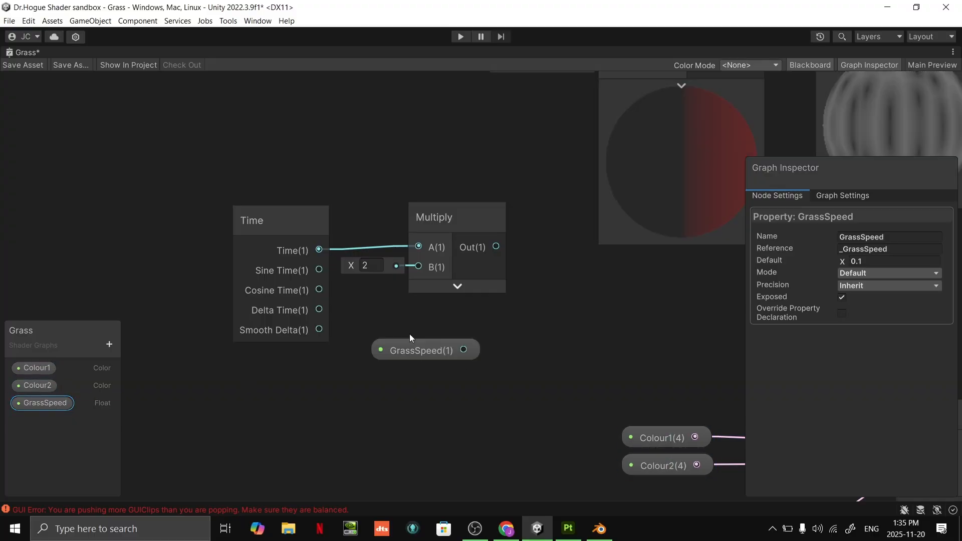
click(247, 240)
drag(248, 244, 203, 169)
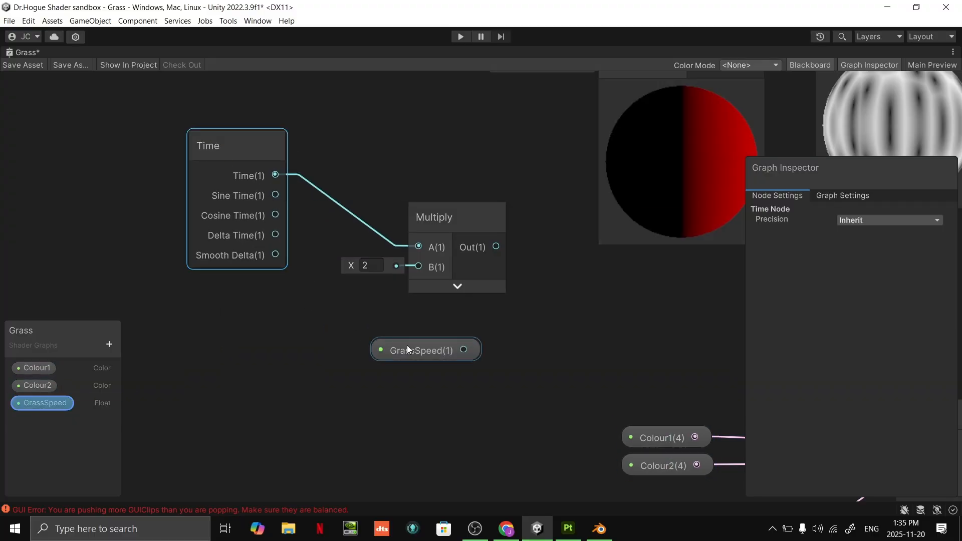
drag(407, 345, 238, 325)
click(340, 261)
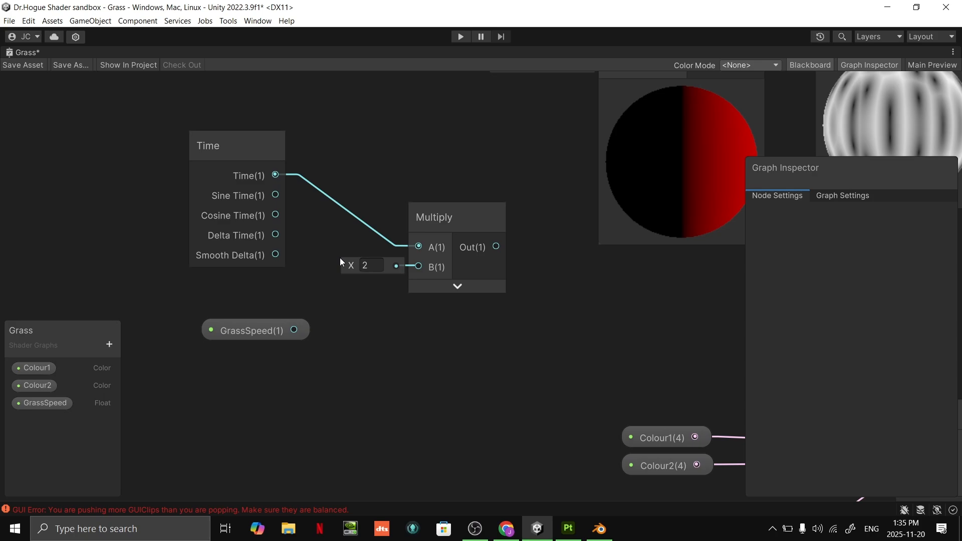
drag(294, 329, 421, 266)
- Connect the Multiply node's output to the Offset input of the Tiling And Offset node
scroll(513, 283, up, 1)
middle_drag(449, 285, 404, 318)
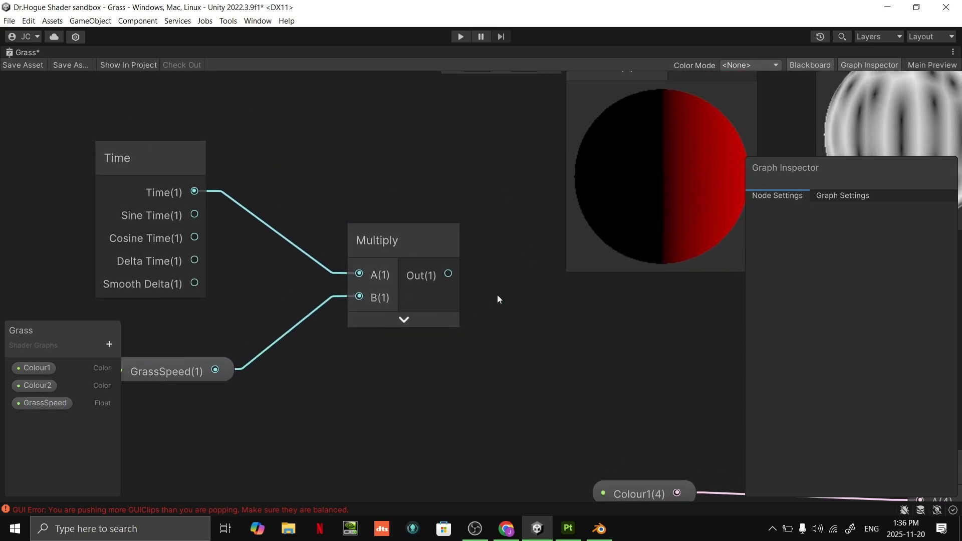
middle_drag(530, 310, 443, 362)
scroll(456, 364, down, 3)
scroll(434, 346, up, 1)
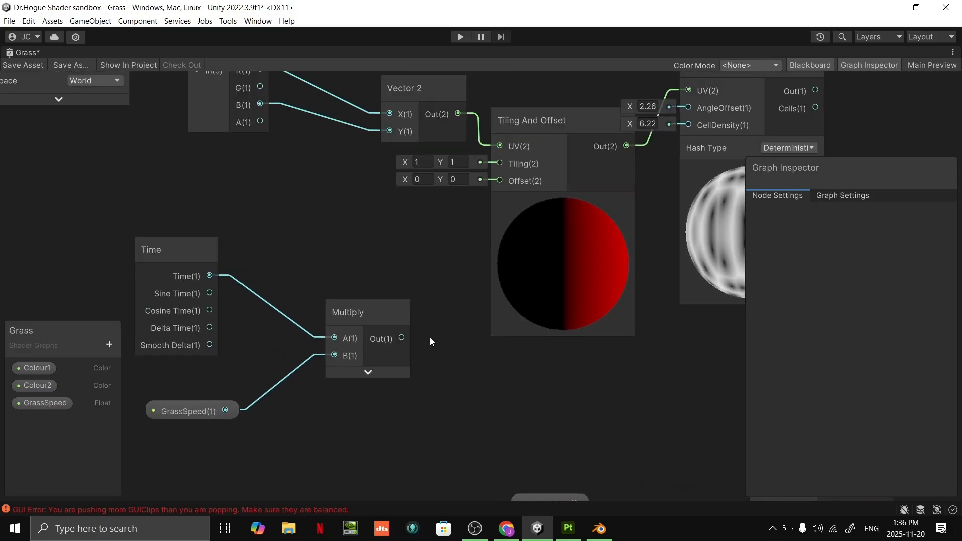
drag(402, 338, 414, 336)
drag(457, 296, 508, 184)
middle_drag(373, 265, 225, 261)
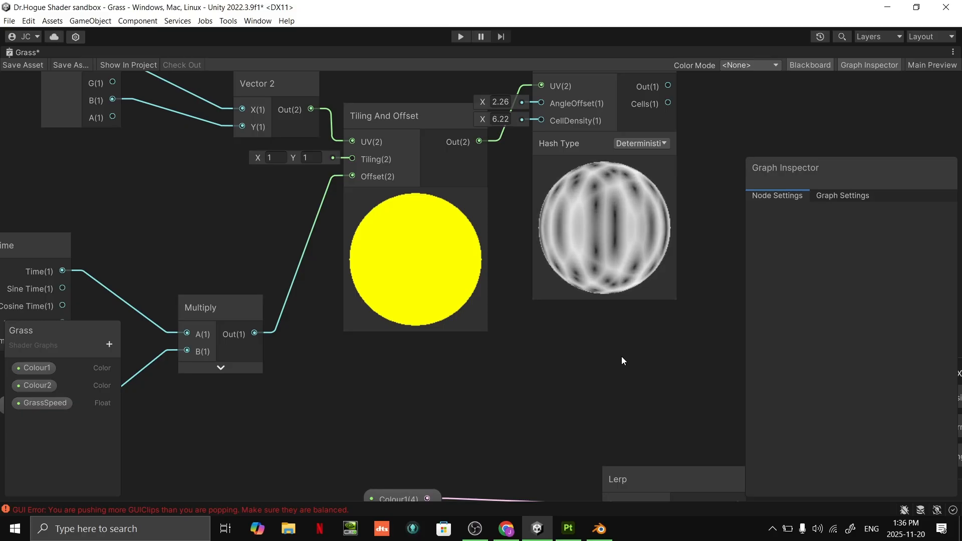
- Select the Time, GrassSpeed and Multiply nodes together and move them slightly farther from the Tiling And Offset node
scroll(624, 361, down, 3)
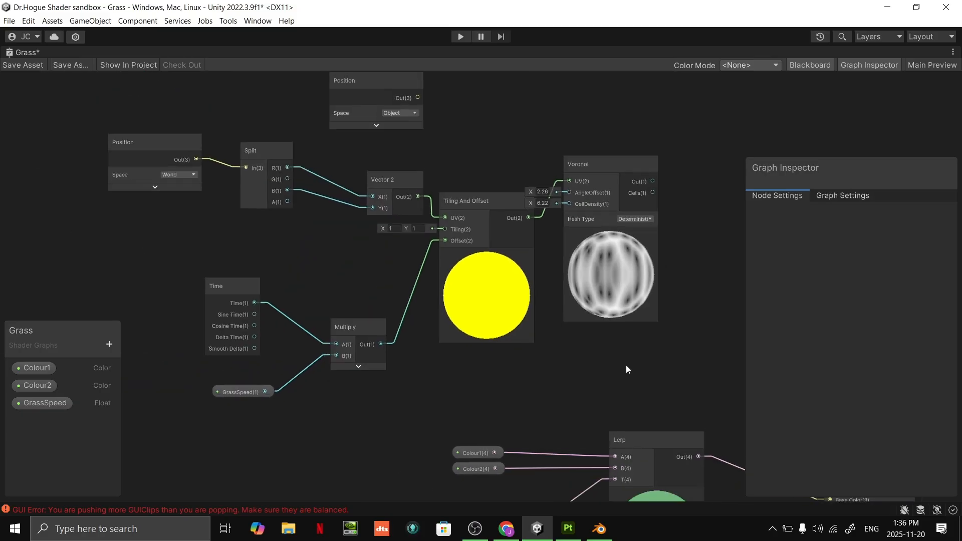
scroll(559, 369, up, 2)
scroll(553, 378, down, 2)
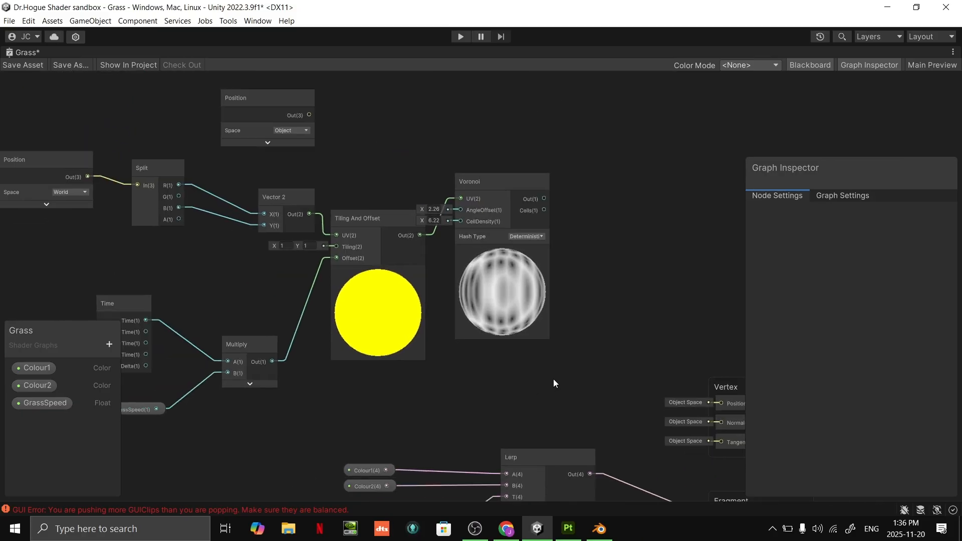
scroll(578, 361, up, 3)
scroll(622, 395, down, 2)
scroll(585, 365, up, 3)
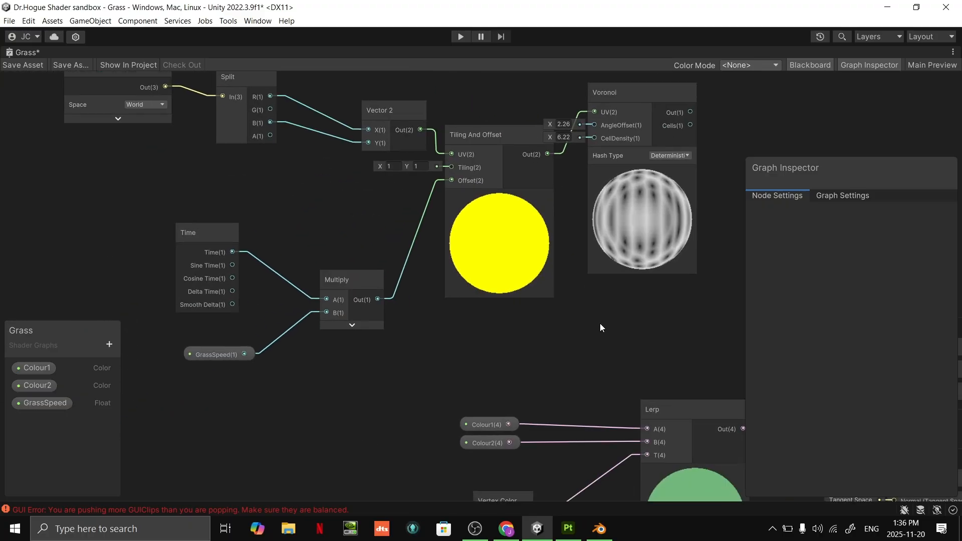
drag(367, 389, 157, 226)
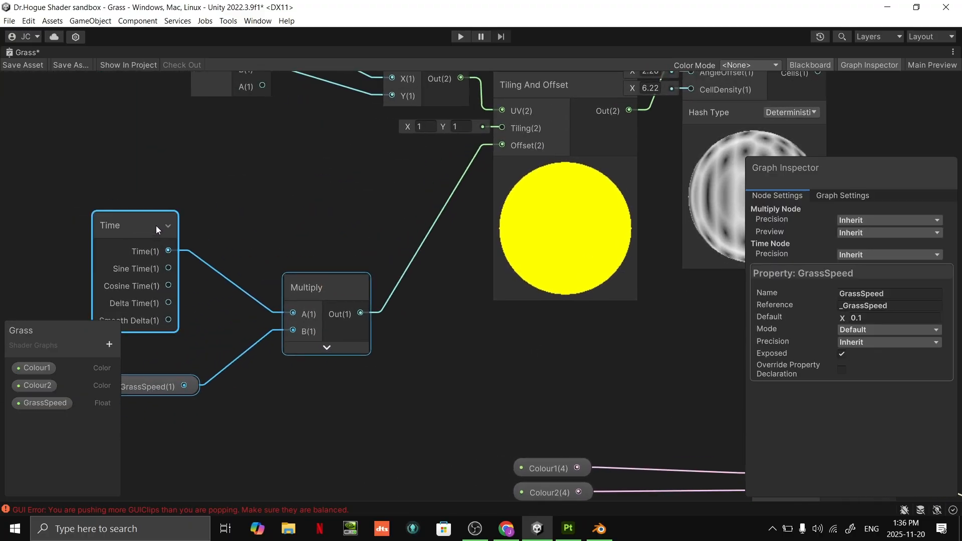
click(235, 306)
- Create another Float property named WindSize in the Grass shader graph
middle_drag(375, 238, 493, 289)
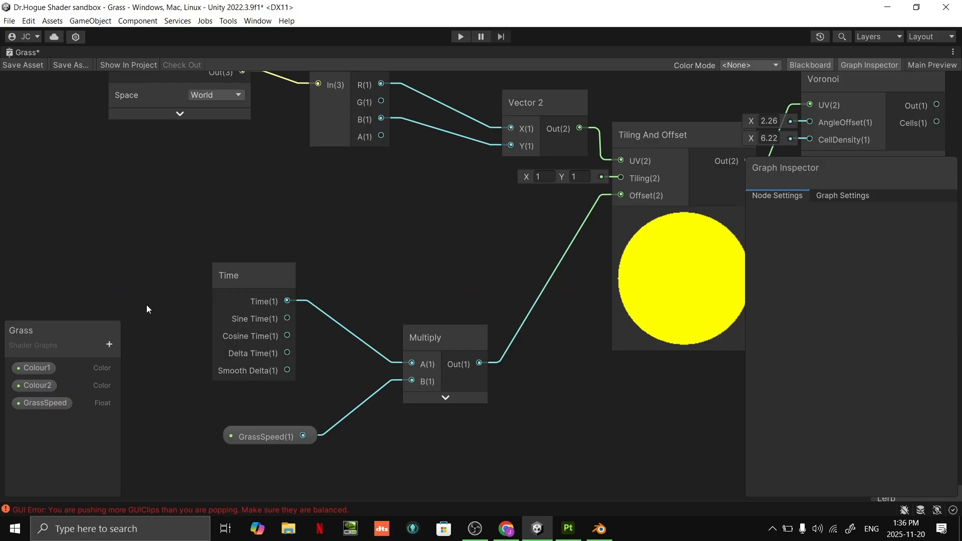
click(110, 344)
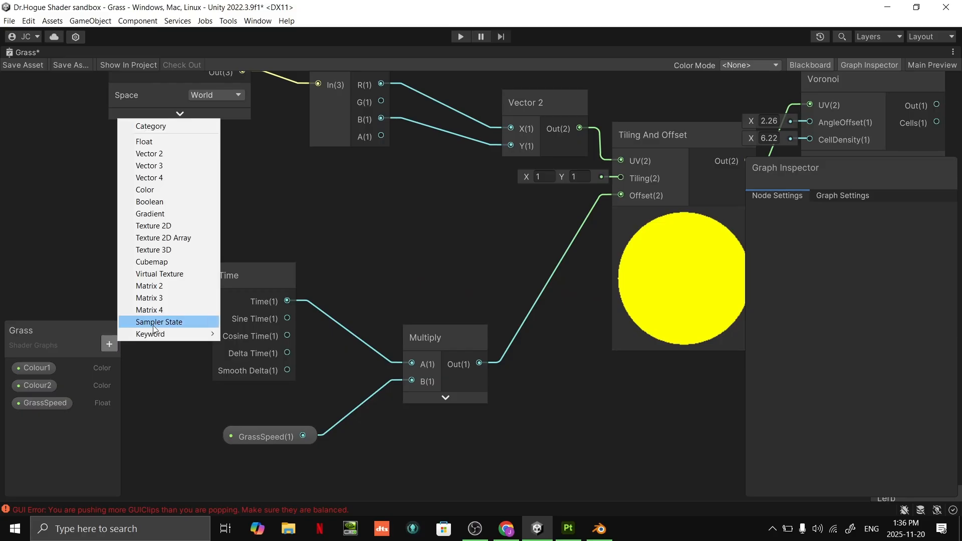
click(191, 146)
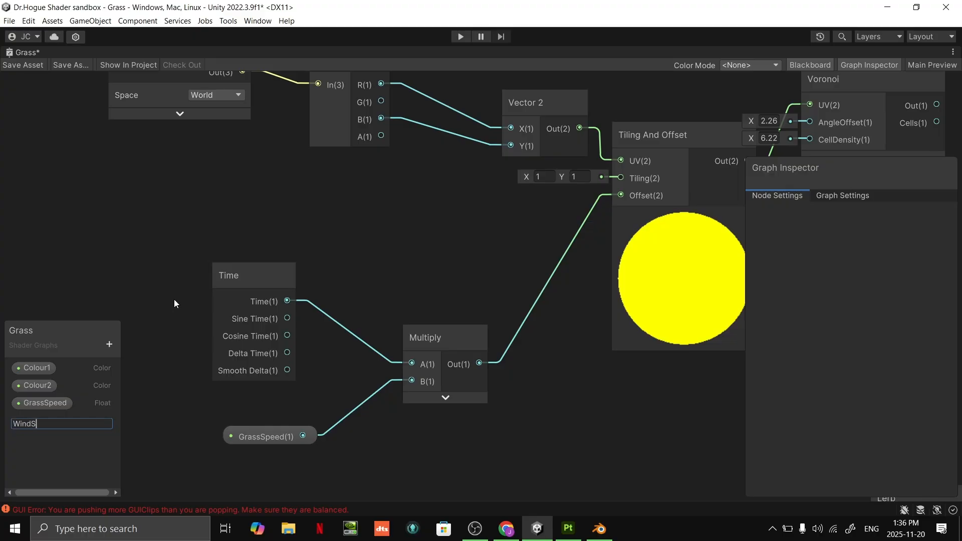
text(e)
key(Return)
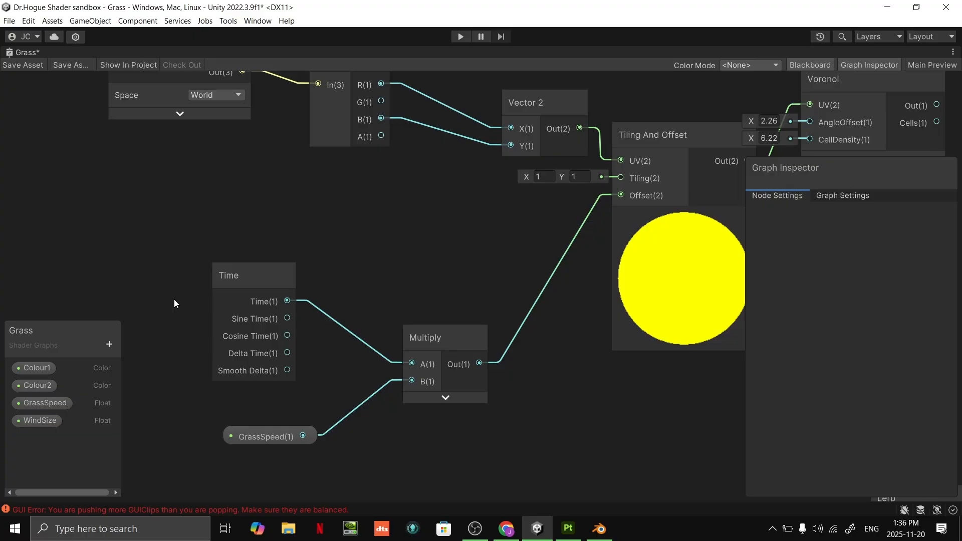
- Rename the GrassSpeed property to WindSpeed and set the WindSize property's default value to 0.1
double_click(46, 406)
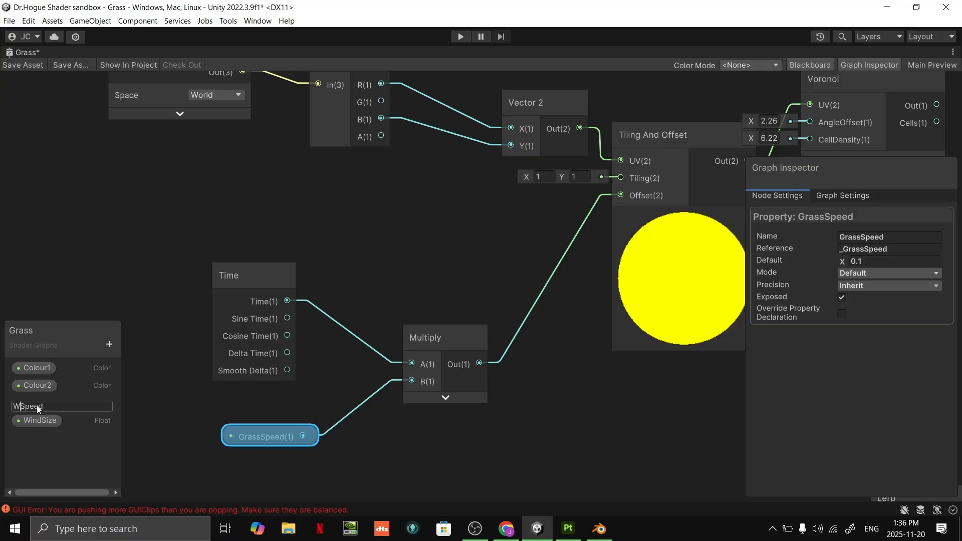
key(Return)
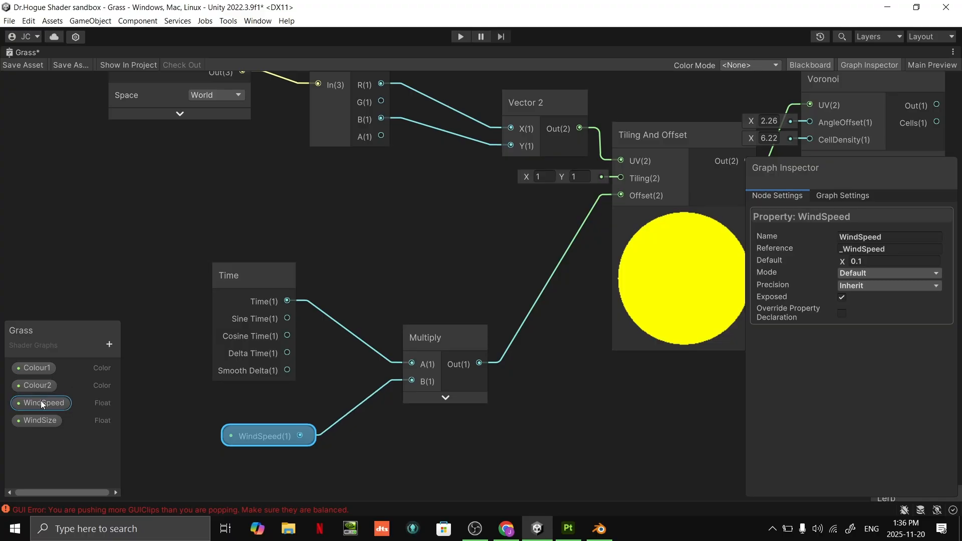
click(28, 424)
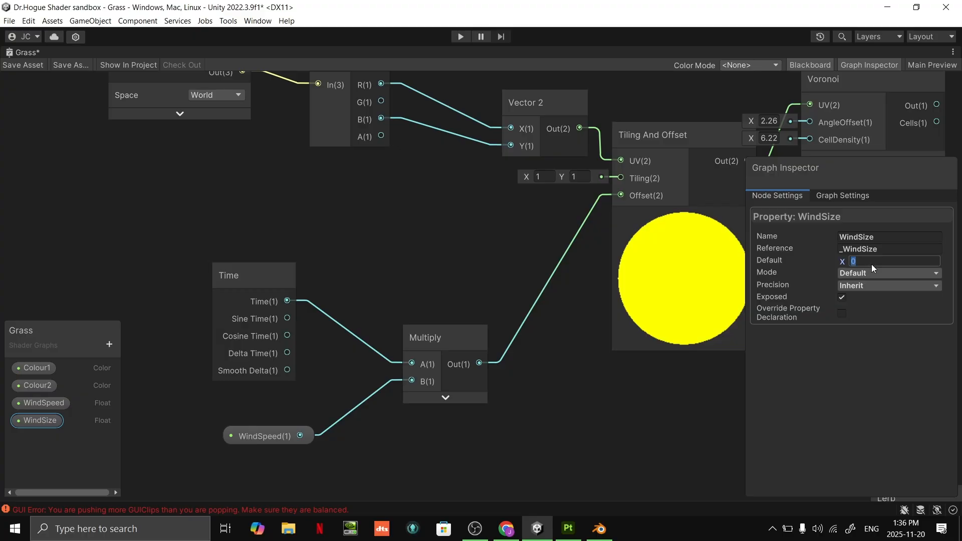
click(397, 242)
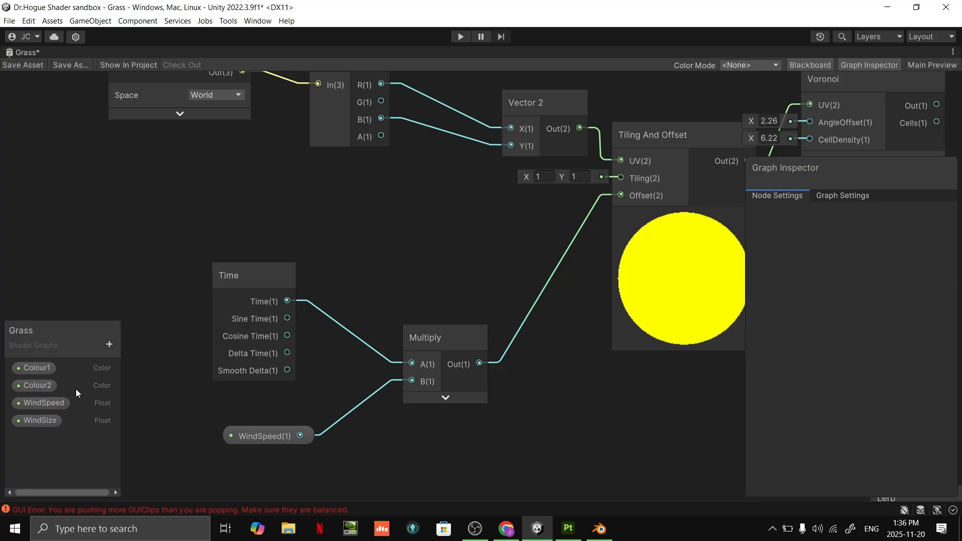
- Place a WindSize node below the Vector 2 node and connect it to the Tiling input of Tiling And Offset
drag(44, 420, 119, 381)
drag(393, 215, 397, 216)
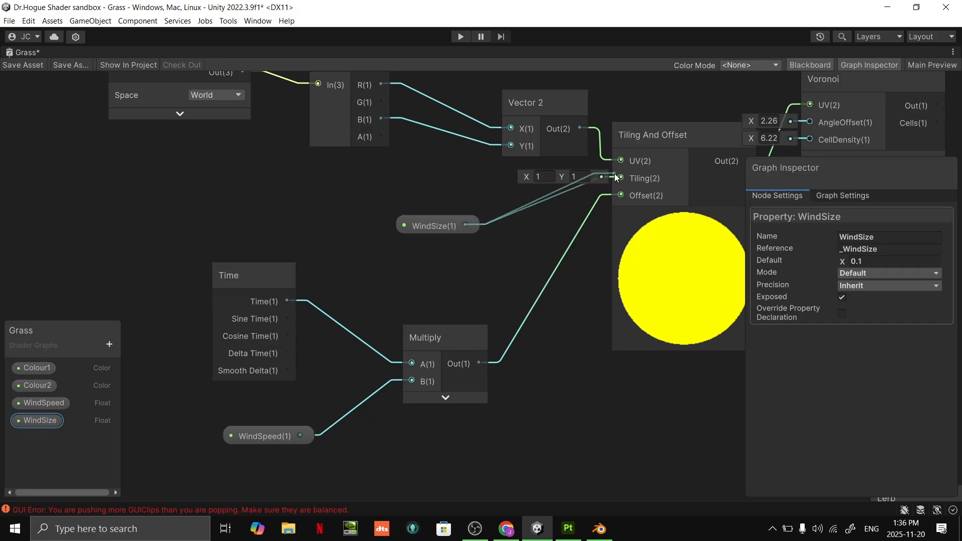
drag(616, 178, 616, 178)
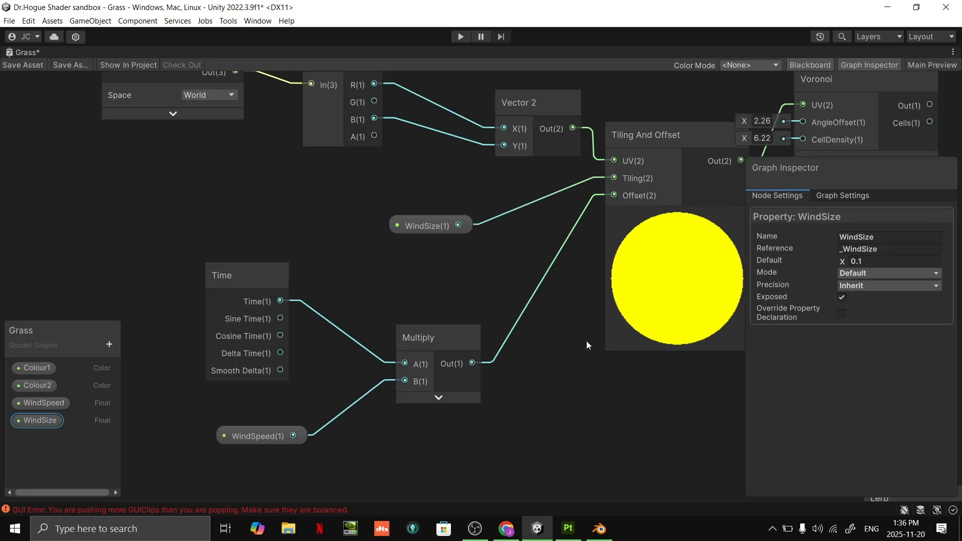
- Move the Voronoi node slightly farther from the Tiling And Offset node
middle_drag(586, 341, 320, 358)
scroll(589, 240, up, 1)
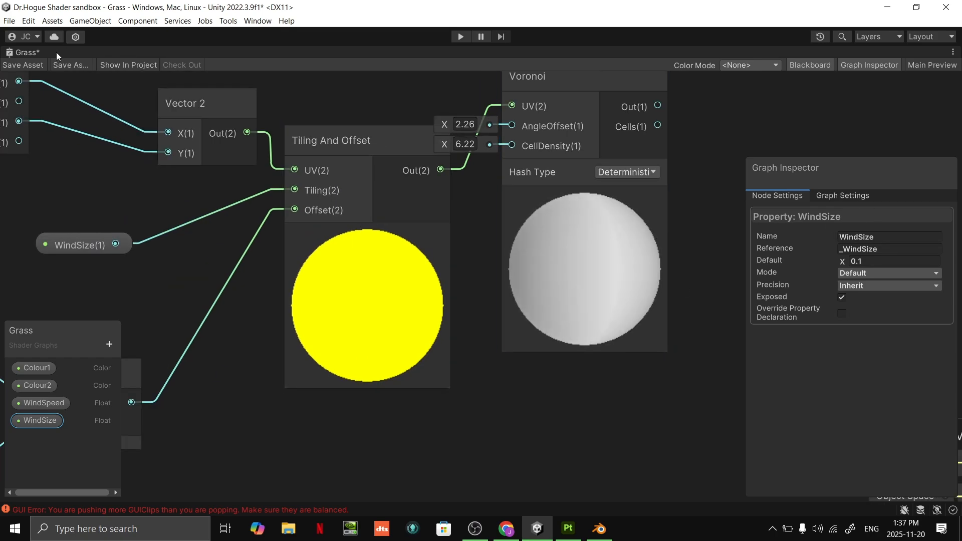
middle_drag(189, 227, 269, 209)
scroll(299, 230, down, 2)
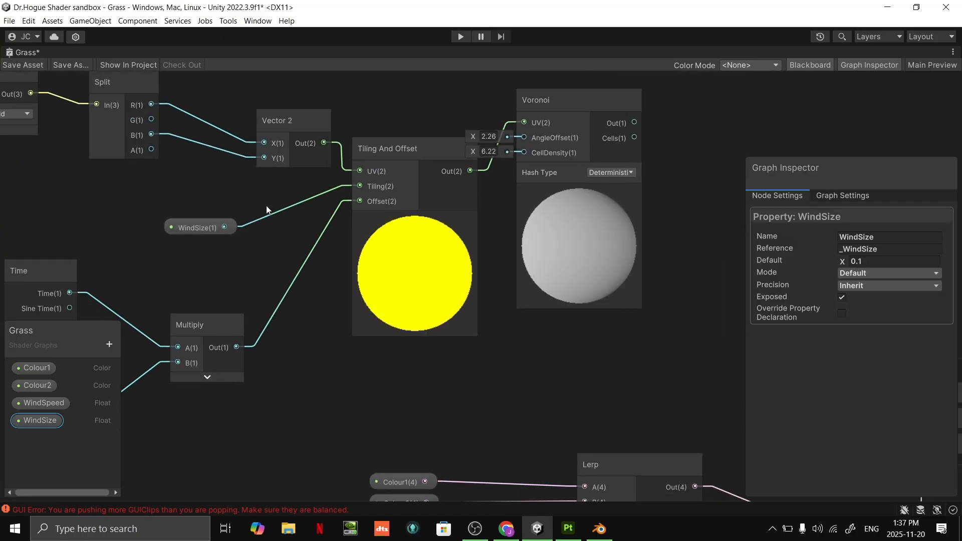
scroll(269, 209, down, 1)
middle_drag(439, 211, 352, 224)
scroll(353, 225, down, 2)
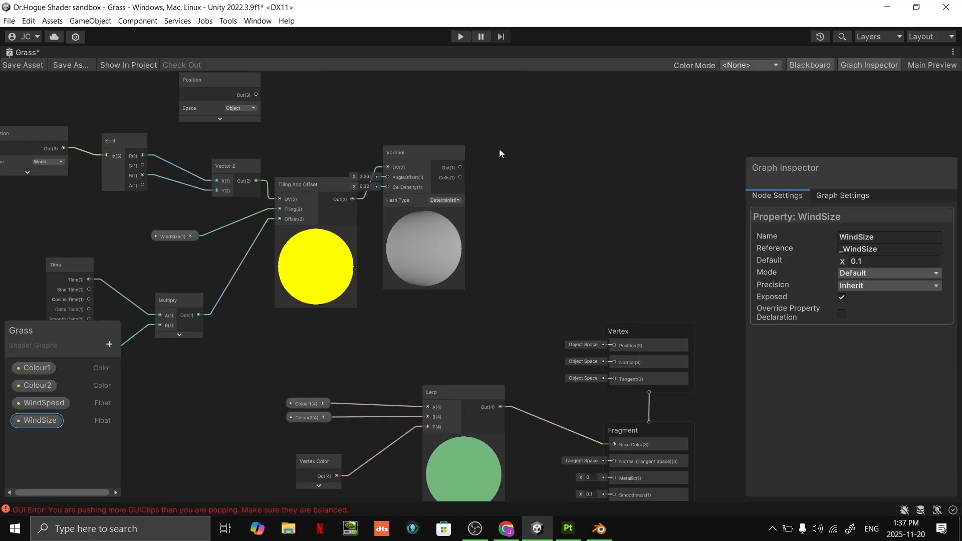
drag(432, 153, 452, 178)
click(449, 147)
- Move the unconnected Object-space Position node above the Voronoi node, shifting the Graph Inspector down out of the way
middle_drag(209, 88, 209, 123)
drag(209, 123, 591, 180)
scroll(501, 171, up, 2)
middle_drag(501, 171, 511, 146)
scroll(517, 227, up, 1)
middle_drag(517, 227, 667, 152)
scroll(435, 192, down, 1)
scroll(419, 154, up, 1)
scroll(666, 152, down, 1)
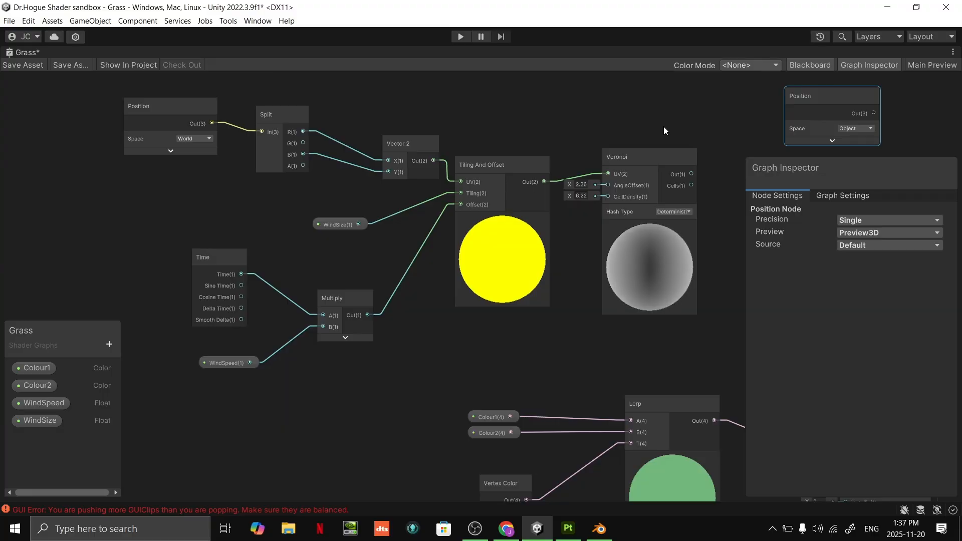
drag(843, 161, 851, 299)
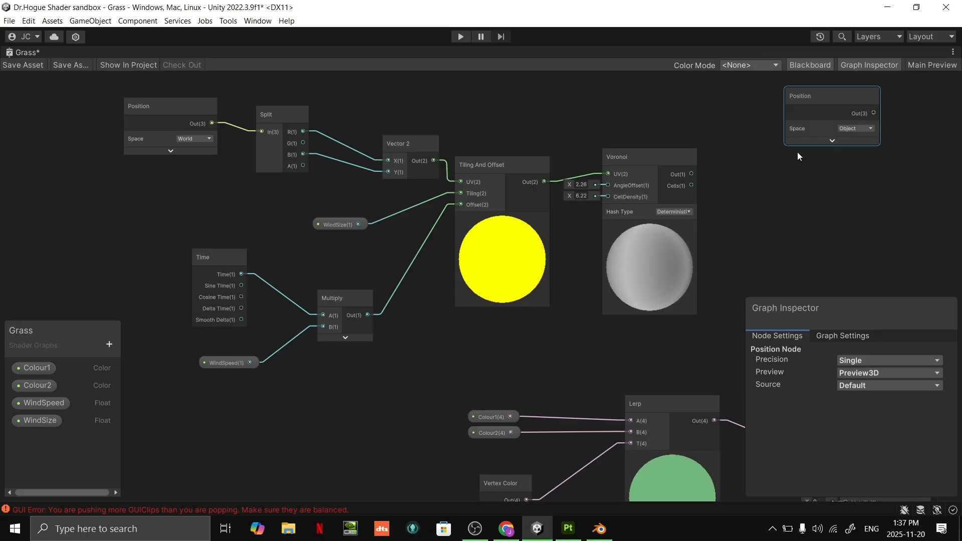
drag(813, 97, 682, 175)
middle_drag(791, 161, 582, 80)
scroll(570, 109, up, 1)
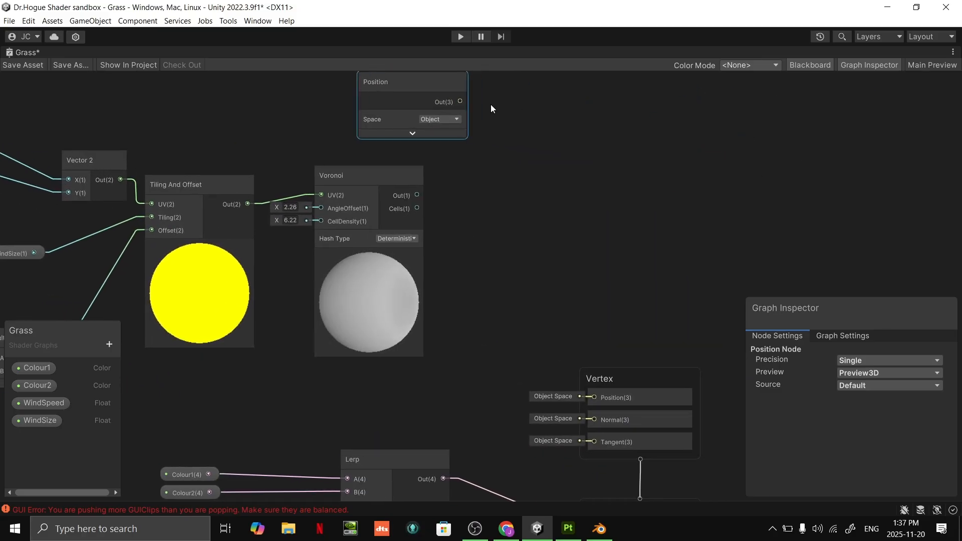
- Try to combine the Object-space Position output with the Voronoi output through a new Multiply node
drag(460, 114, 543, 191)
text(mult)
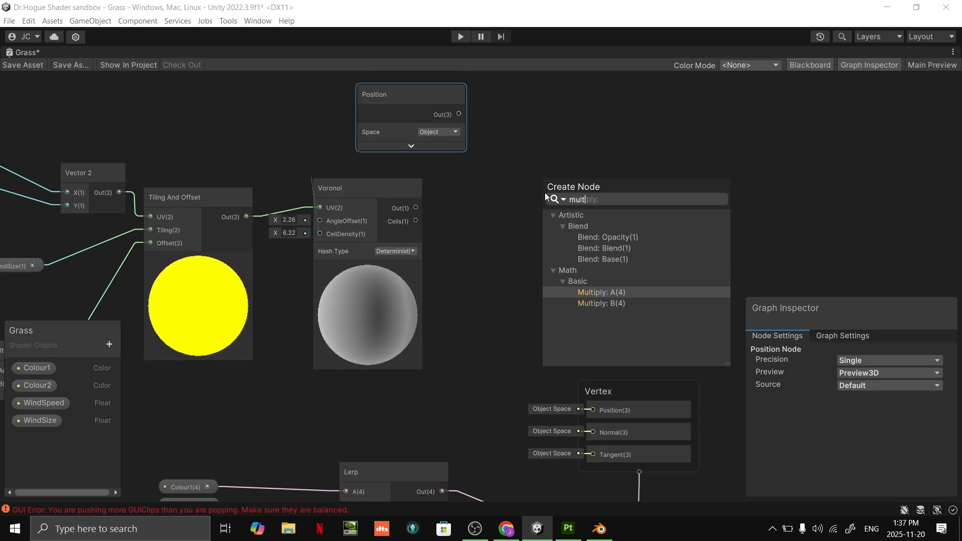
key(Return)
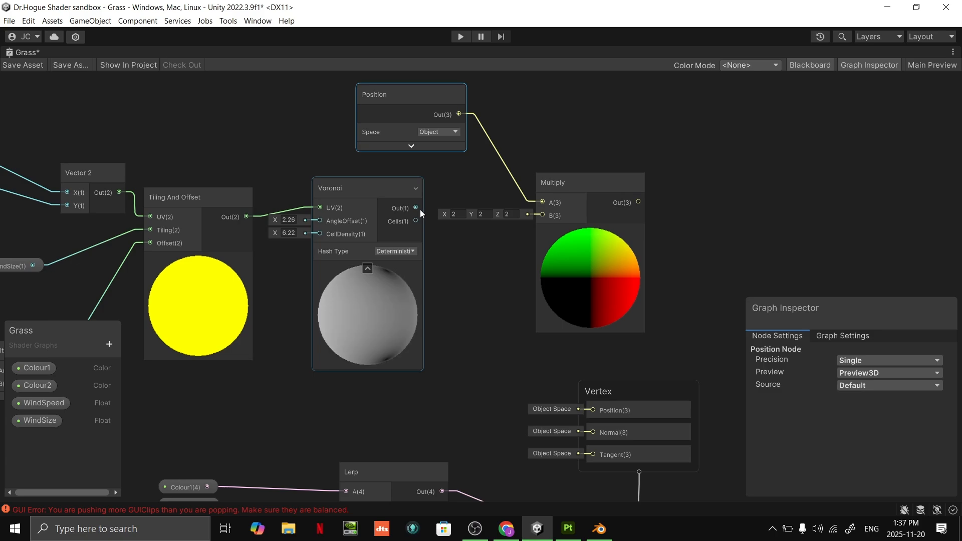
drag(420, 209, 551, 216)
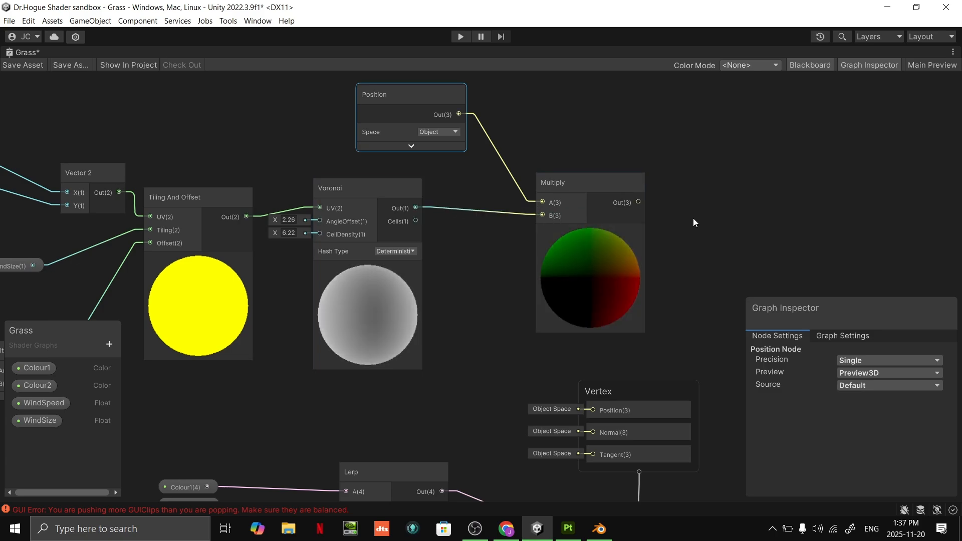
scroll(723, 214, down, 2)
scroll(723, 215, up, 2)
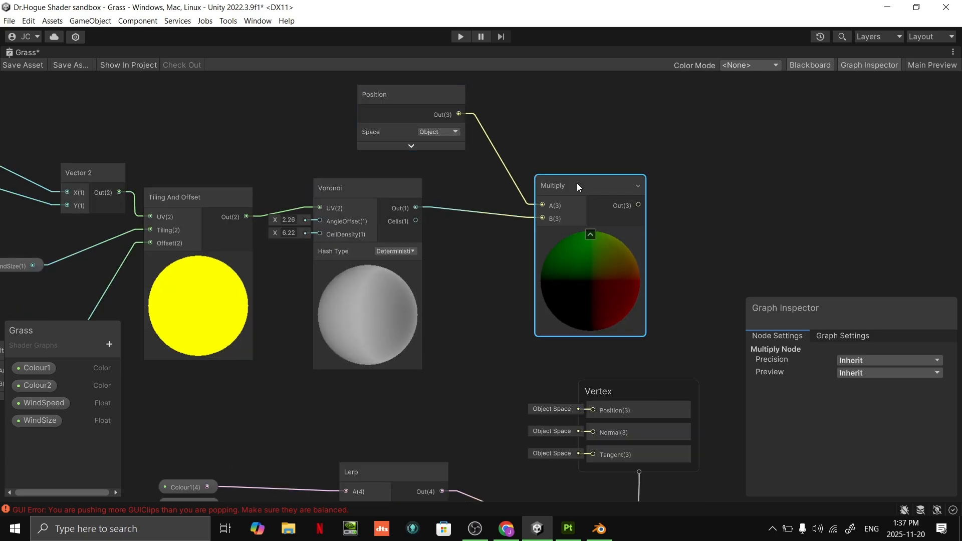
key(Delete)
- Create an Add node with the Object-space Position output in A and the Voronoi output in B
drag(465, 113, 568, 219)
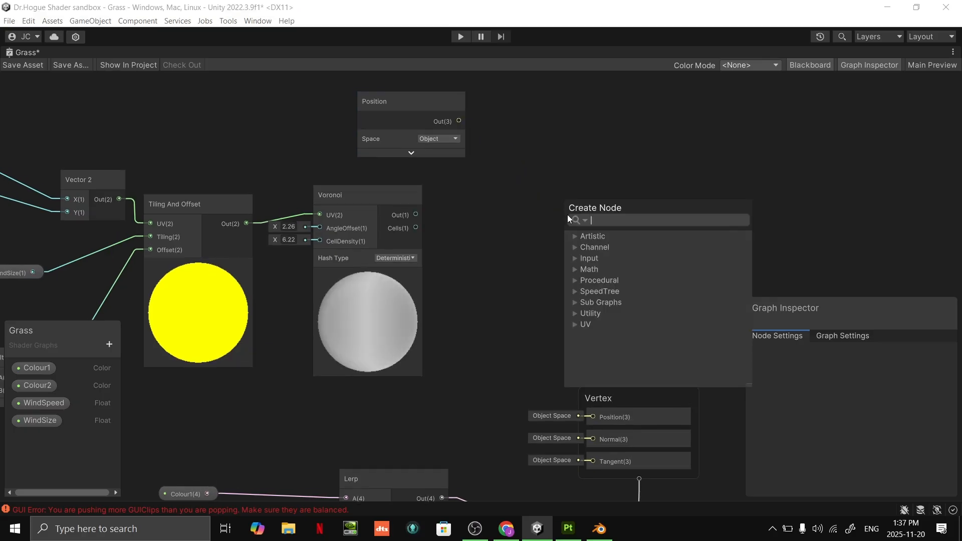
text(add)
key(Return)
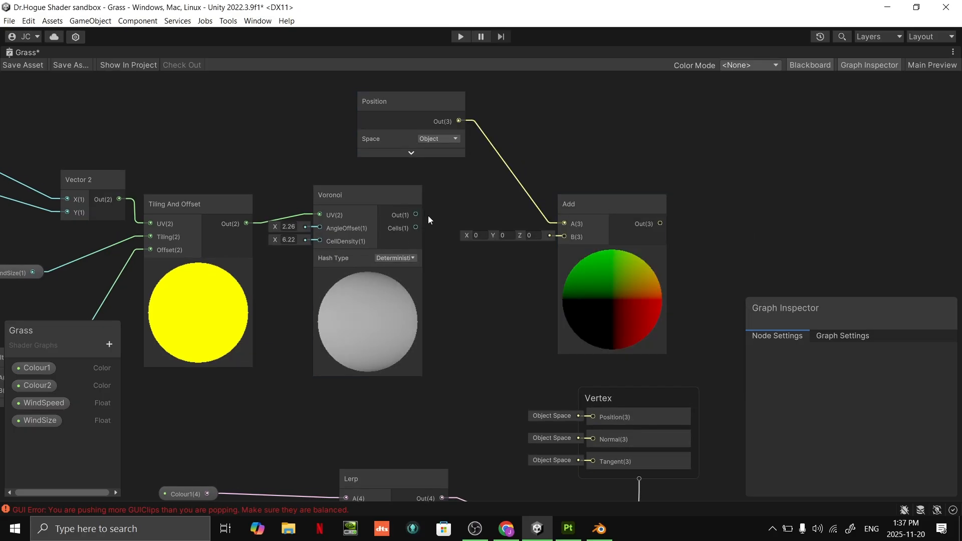
drag(584, 237, 579, 238)
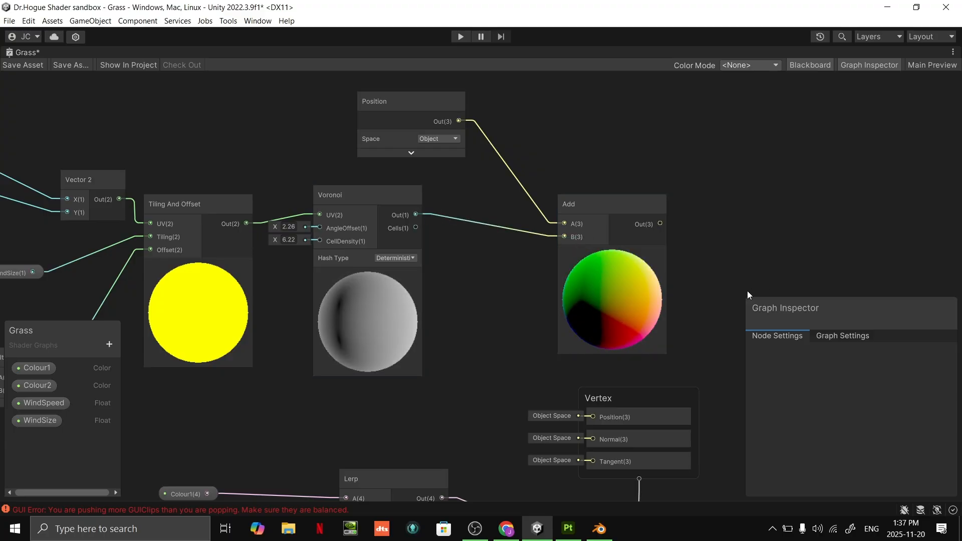
- Connect the Add node's output to the Position input of the Vertex block
middle_drag(614, 252, 711, 240)
scroll(706, 240, up, 1)
middle_drag(578, 245, 467, 252)
drag(652, 214, 576, 436)
- Move the Add node next to Voronoi and the Object-space Position node above it, and save the graph
scroll(658, 293, down, 3)
middle_drag(658, 297, 678, 260)
drag(642, 207, 563, 211)
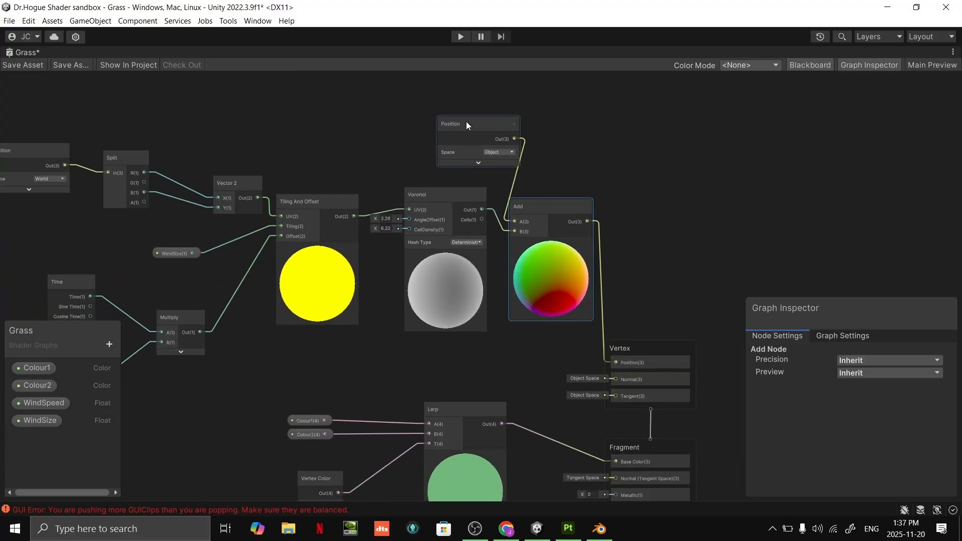
drag(466, 122, 419, 166)
middle_drag(628, 195, 701, 171)
scroll(702, 170, down, 1)
middle_drag(704, 170, 621, 109)
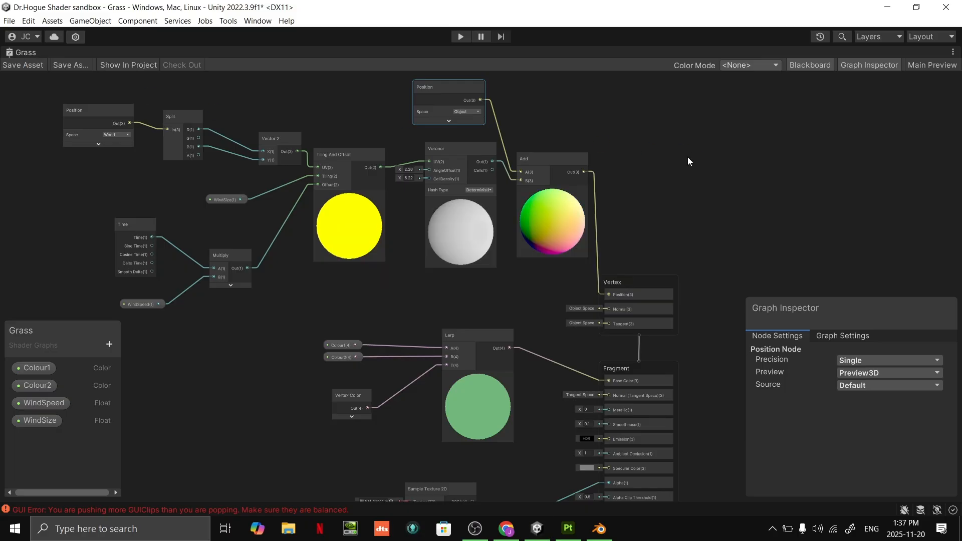
middle_drag(638, 168, 715, 192)
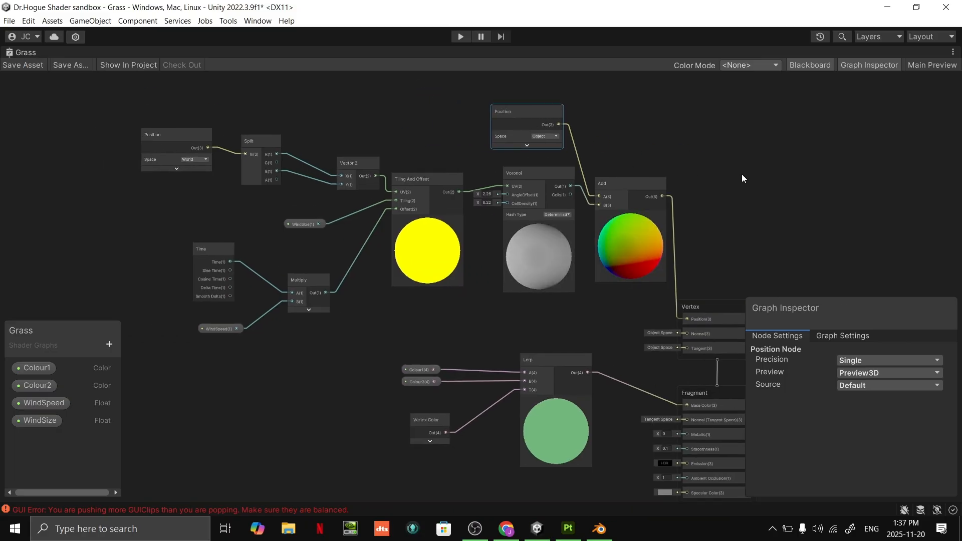
- Restore the editor layout and inspect the grass in the Scene view from several angles, selecting the grass material
key(shift+space)
click(197, 51)
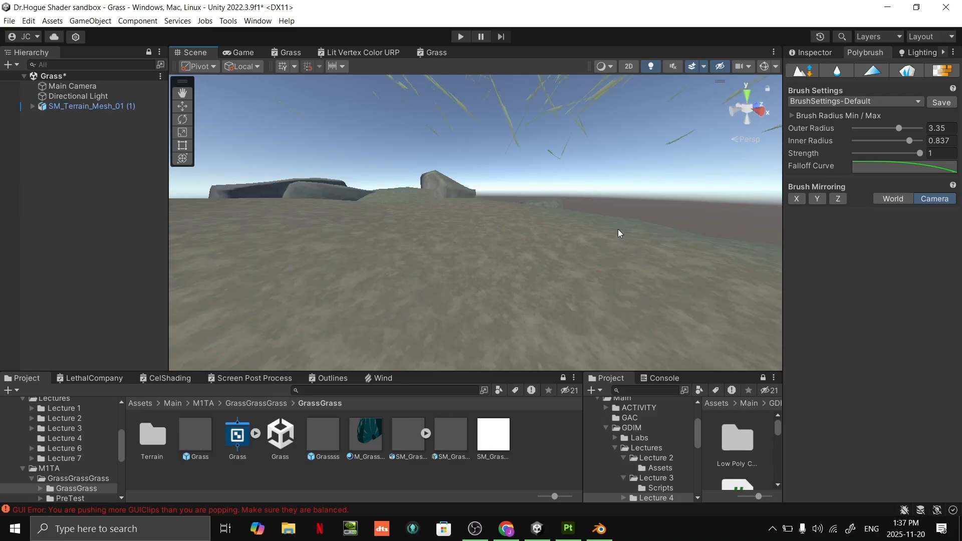
right_drag(574, 168, 599, 100)
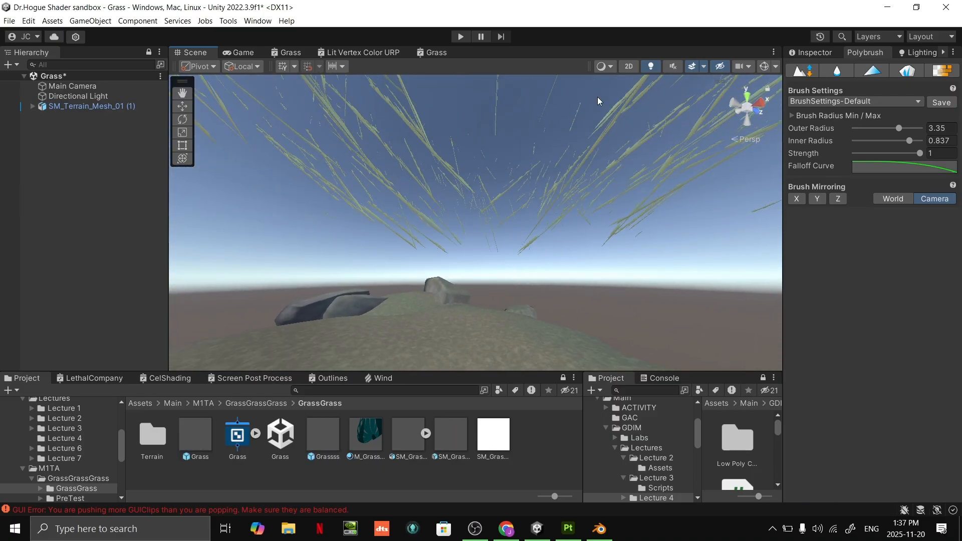
right_drag(478, 125, 572, 168)
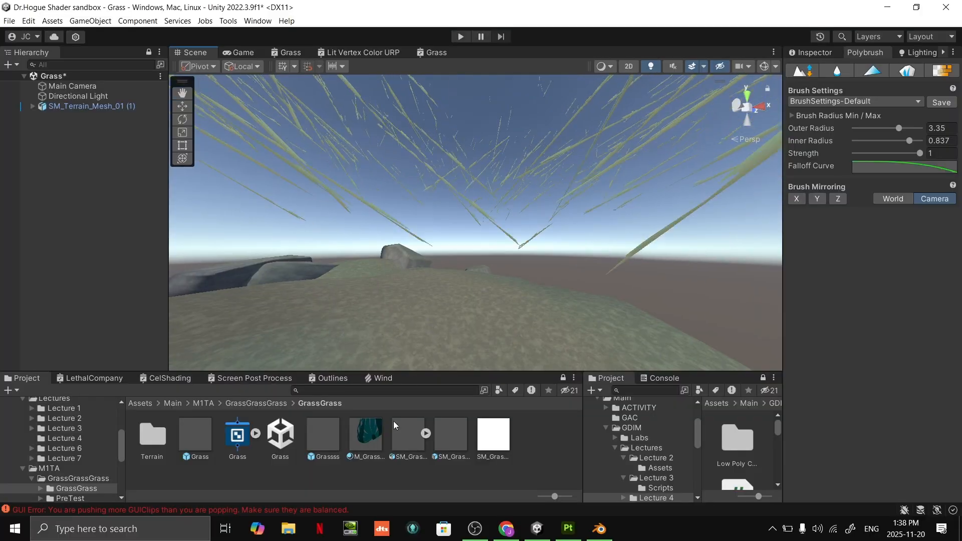
click(377, 440)
right_drag(501, 286, 470, 135)
- Return to the Grass shader graph, move the Add node away from Voronoi and lower the Graph Inspector
click(437, 52)
scroll(520, 147, up, 5)
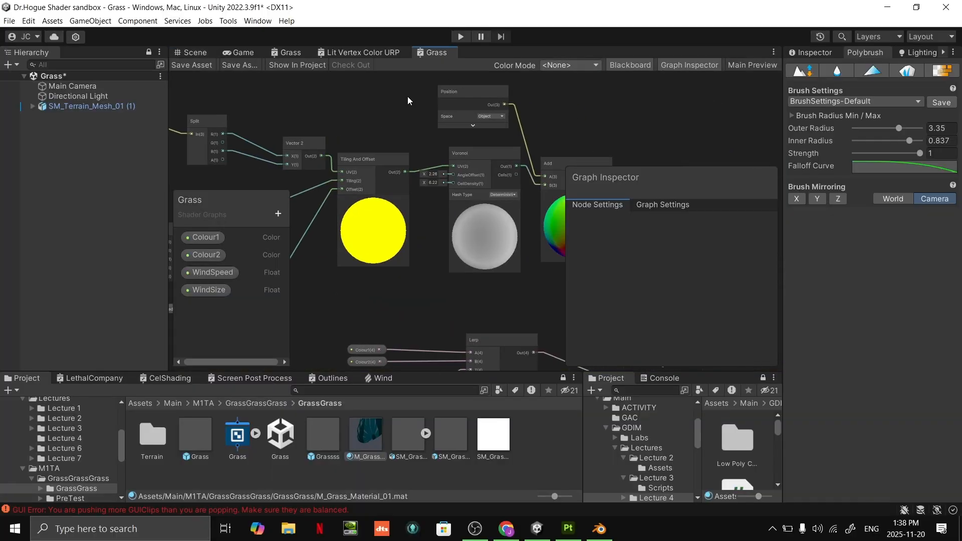
scroll(500, 129, down, 2)
middle_drag(490, 128, 373, 167)
scroll(388, 164, up, 2)
middle_drag(479, 150, 505, 117)
scroll(505, 118, down, 2)
mouse_move(498, 135)
mouse_down()
mouse_move(530, 128)
mouse_move(526, 161)
mouse_up()
middle_drag(421, 145, 491, 139)
middle_drag(398, 127, 527, 126)
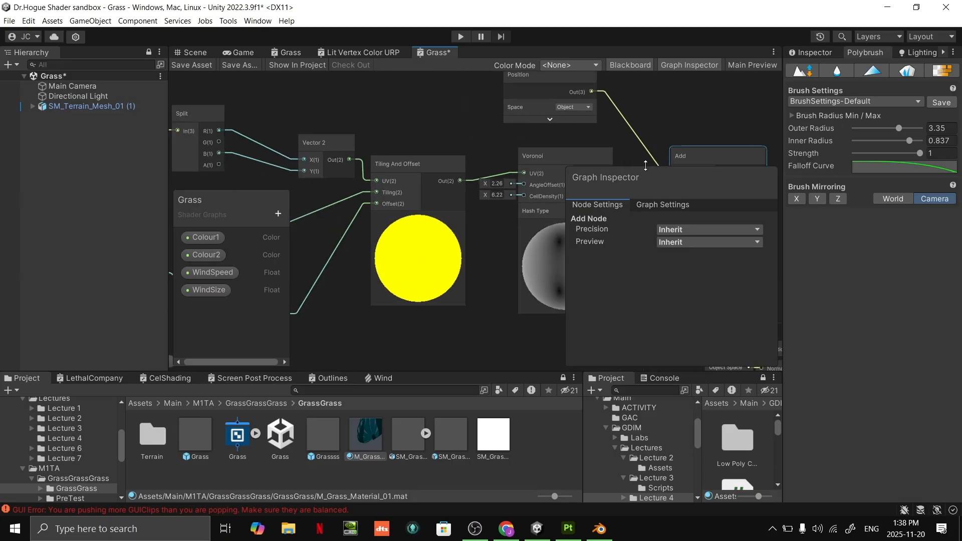
drag(646, 166, 659, 270)
- Move the Vertex block and the Add node farther from Voronoi to make room for another node
middle_drag(491, 212, 426, 168)
middle_drag(541, 168, 348, 166)
scroll(688, 224, down, 3)
middle_drag(688, 222, 493, 159)
drag(459, 215, 590, 179)
middle_drag(430, 154, 506, 194)
drag(438, 137, 514, 142)
scroll(417, 135, up, 3)
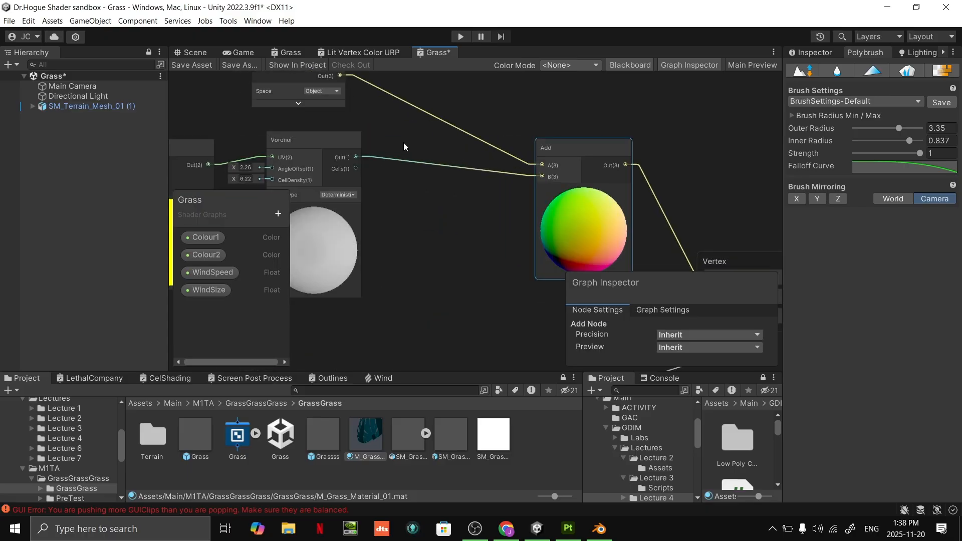
- Insert a Multiply node fed by the Voronoi output and connect its output to the Add node's B input
click(404, 143)
middle_drag(404, 142, 508, 152)
scroll(508, 152, down, 1)
drag(466, 165, 561, 188)
text(mul)
key(Return)
drag(467, 165, 531, 203)
drag(601, 203, 629, 182)
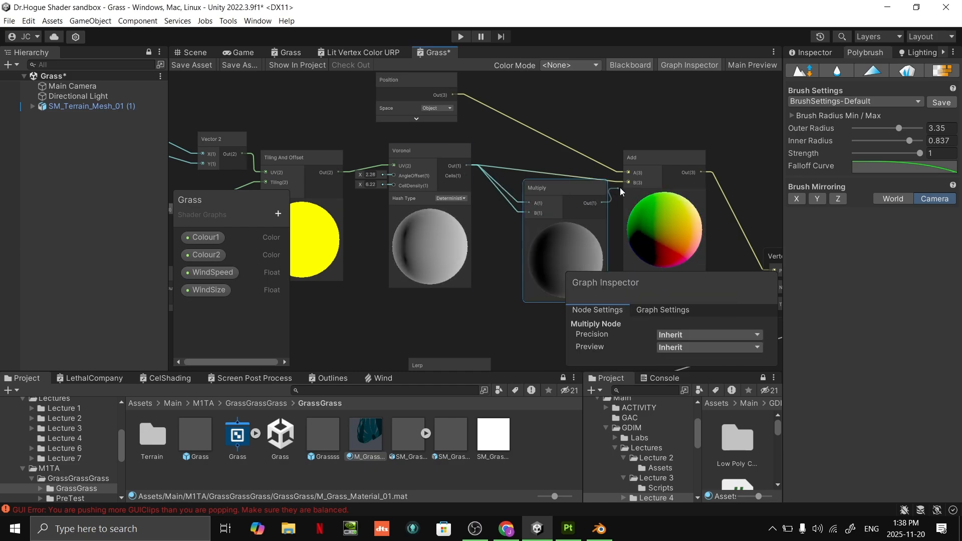
- Disconnect the Voronoi output from the new Multiply node's B input
drag(525, 211, 500, 213)
click(513, 211)
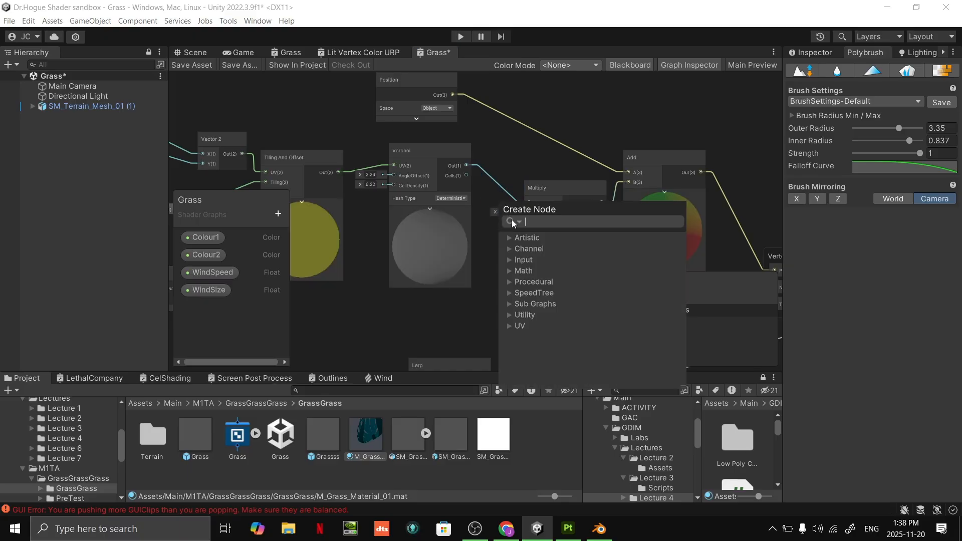
click(566, 165)
- Maximize the graph window and create a Float property named WindIntensity
scroll(536, 163, down, 2)
middle_drag(536, 163, 614, 136)
key(shift+space)
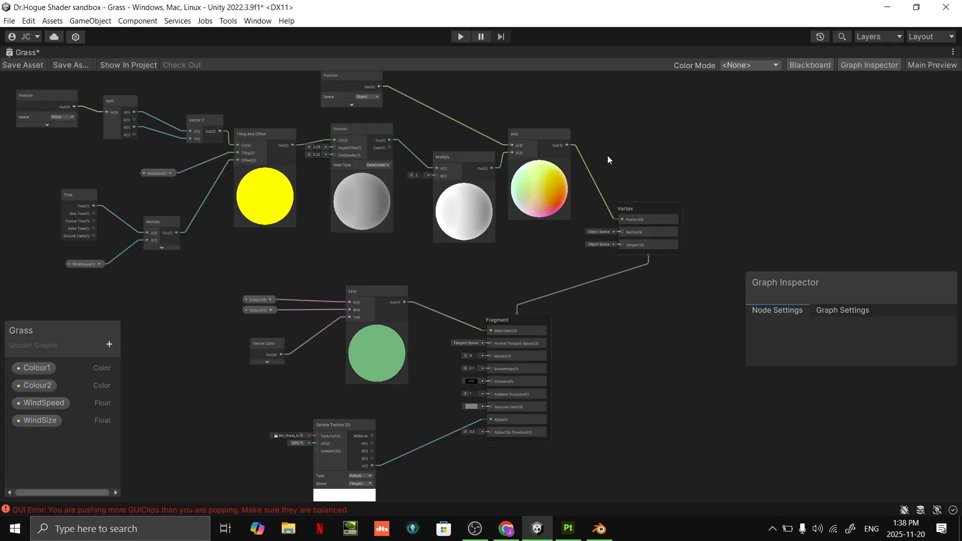
middle_drag(603, 207, 762, 291)
scroll(685, 179, up, 2)
middle_drag(685, 179, 768, 106)
click(109, 344)
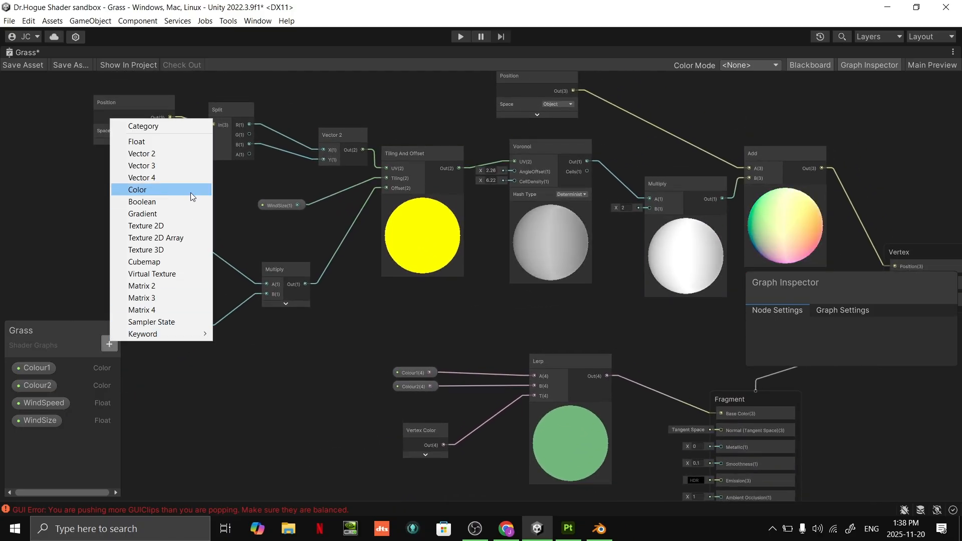
click(183, 142)
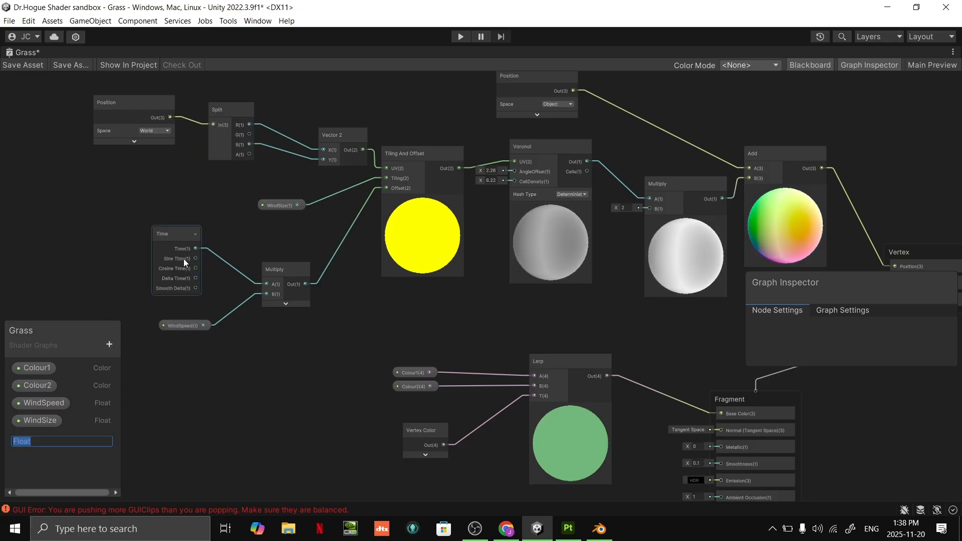
text(WindI)
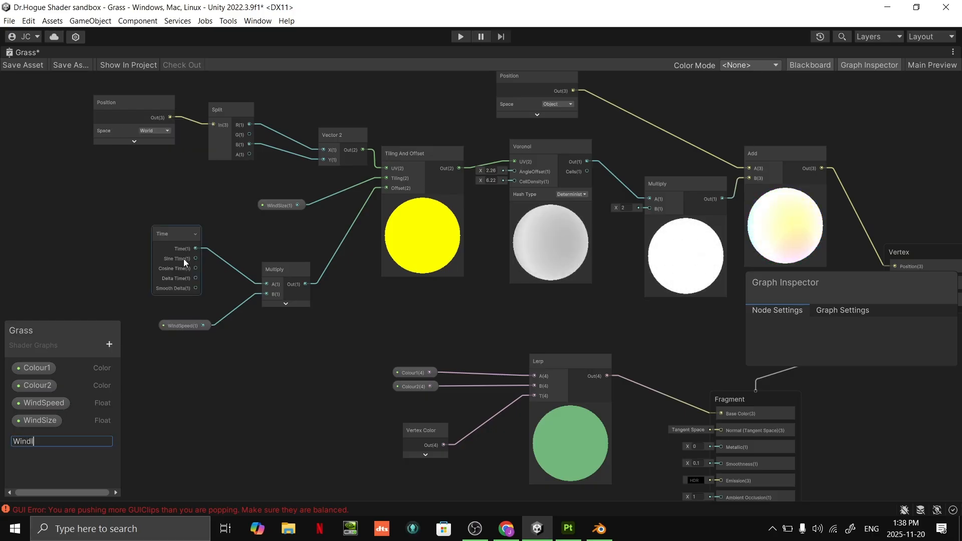
text(ntensity)
key(Return)
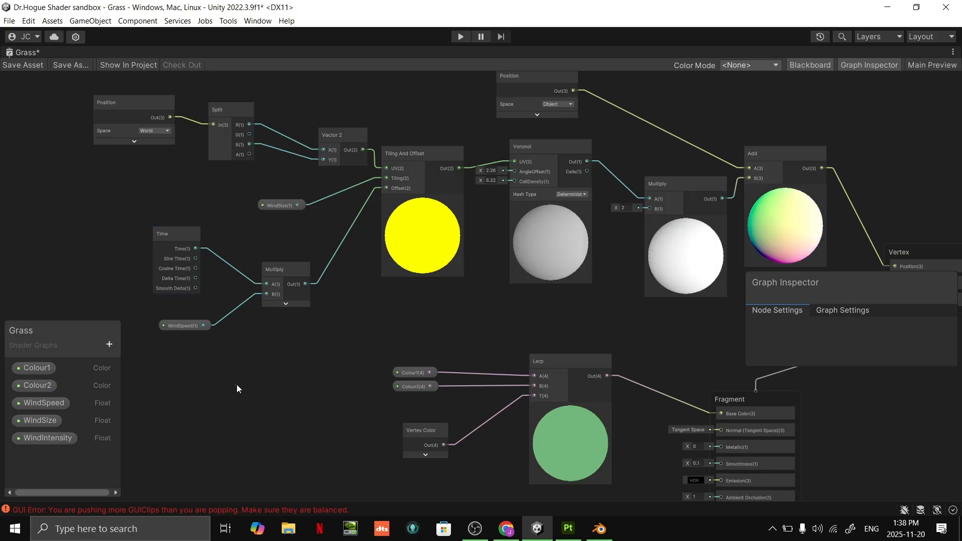
- Set the WindIntensity property's default value to 0.005
click(51, 438)
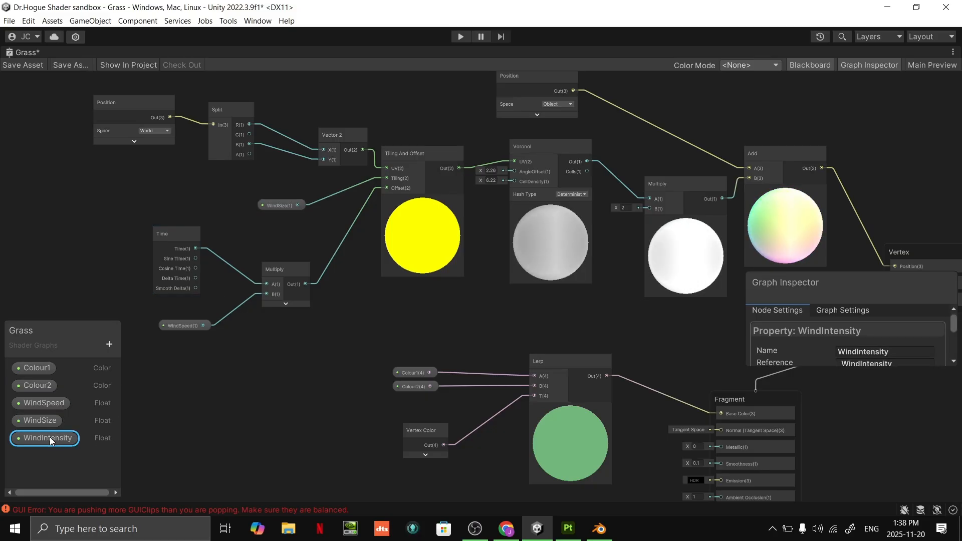
drag(865, 283, 865, 184)
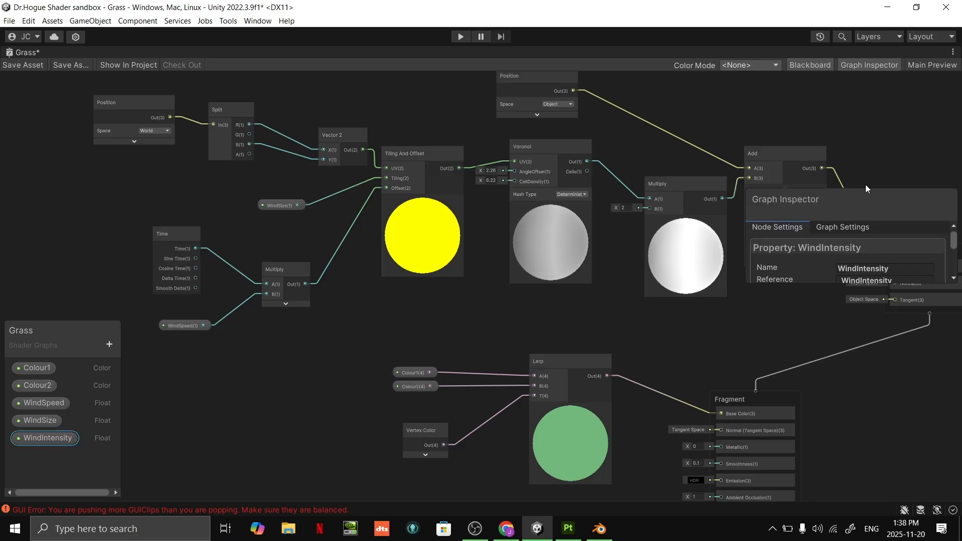
drag(843, 311, 848, 401)
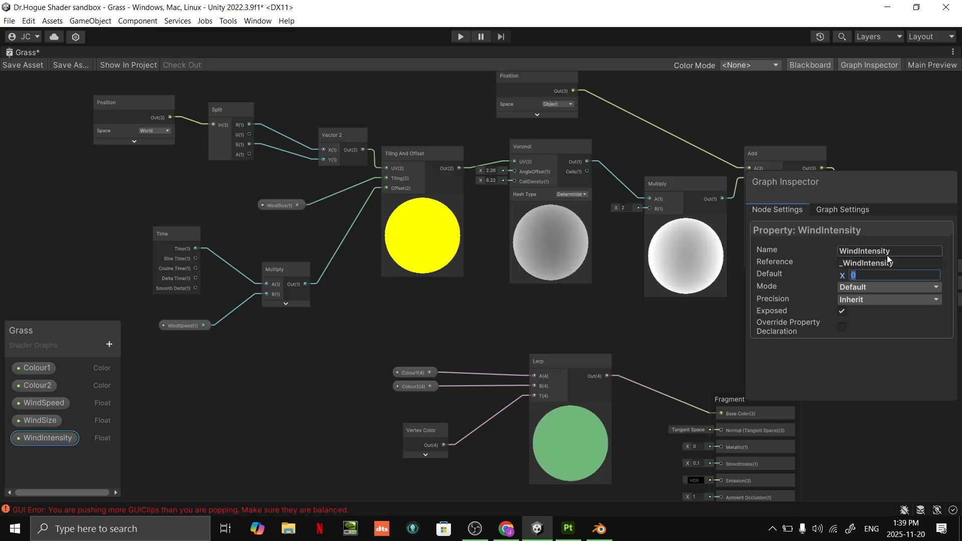
text(0.01)
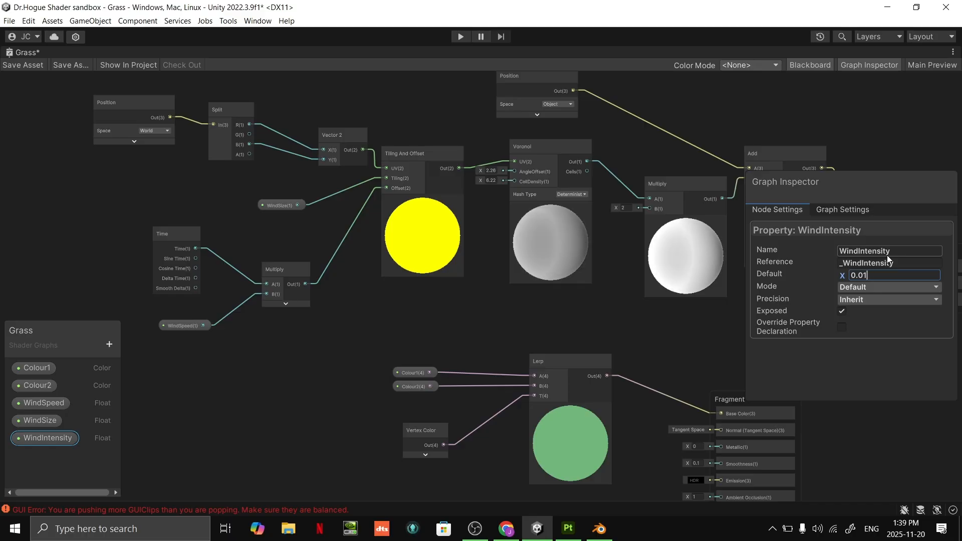
key(BackSpace)
text(=0)
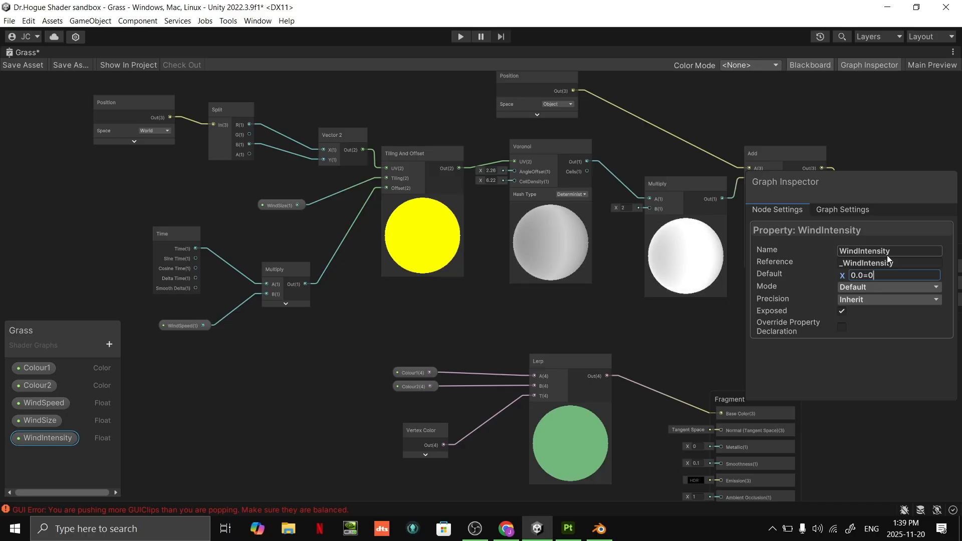
text(0)
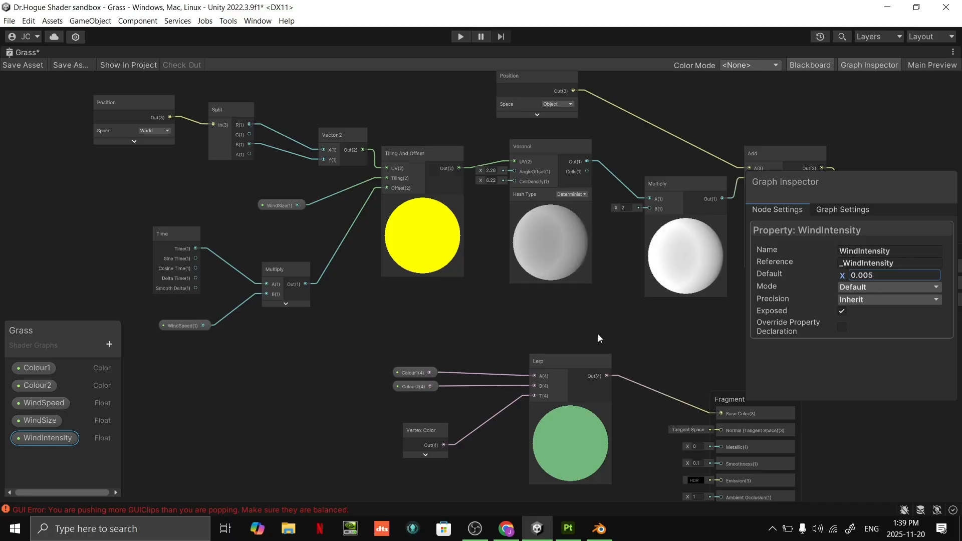
click(599, 338)
- Add the WindIntensity property to the graph and connect it to the B input of the Multiply node after Voronoi
click(39, 438)
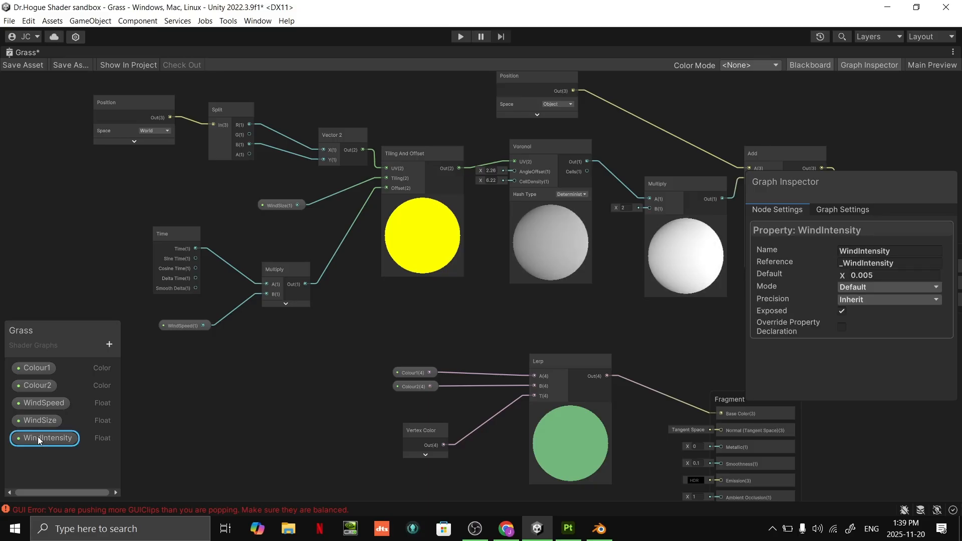
drag(26, 443, 558, 309)
middle_drag(631, 322, 446, 358)
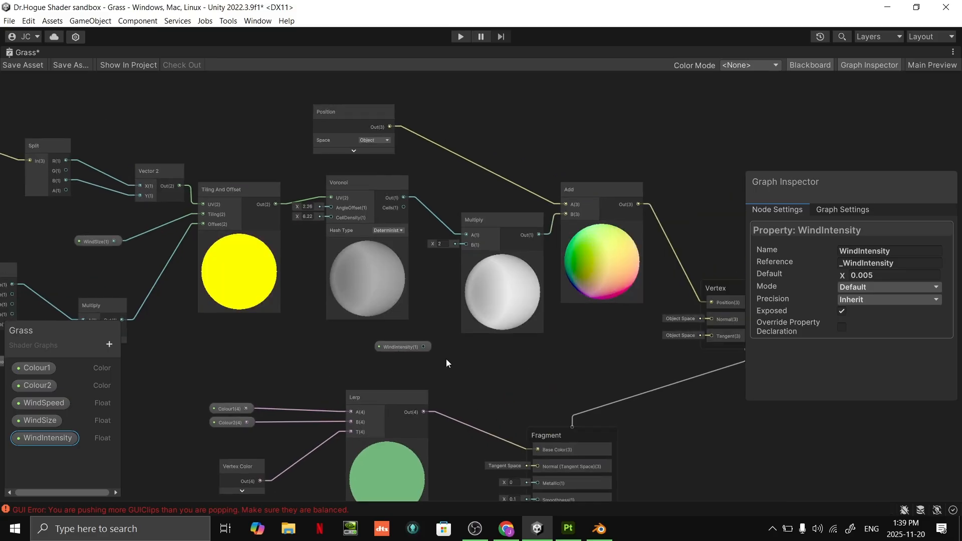
drag(425, 347, 471, 244)
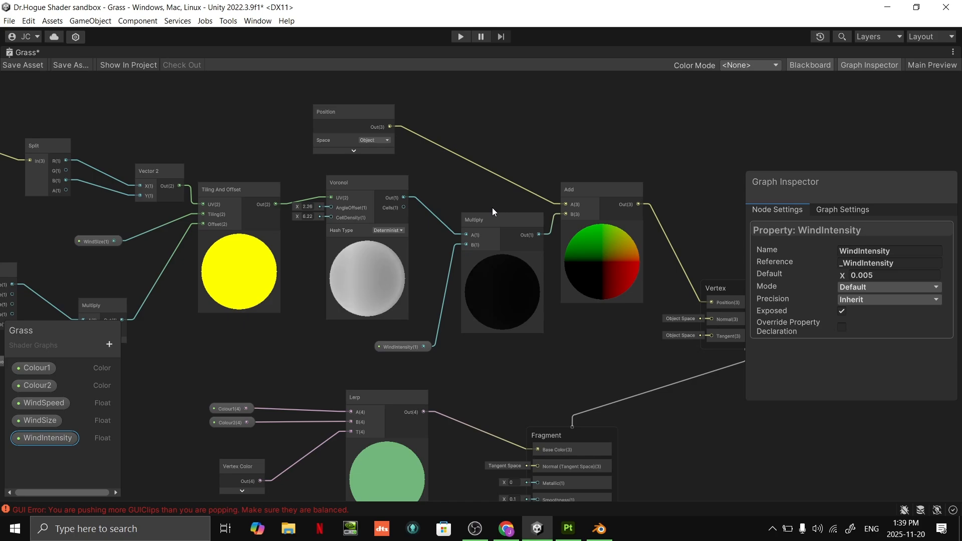
scroll(599, 202, down, 2)
middle_drag(492, 230, 468, 255)
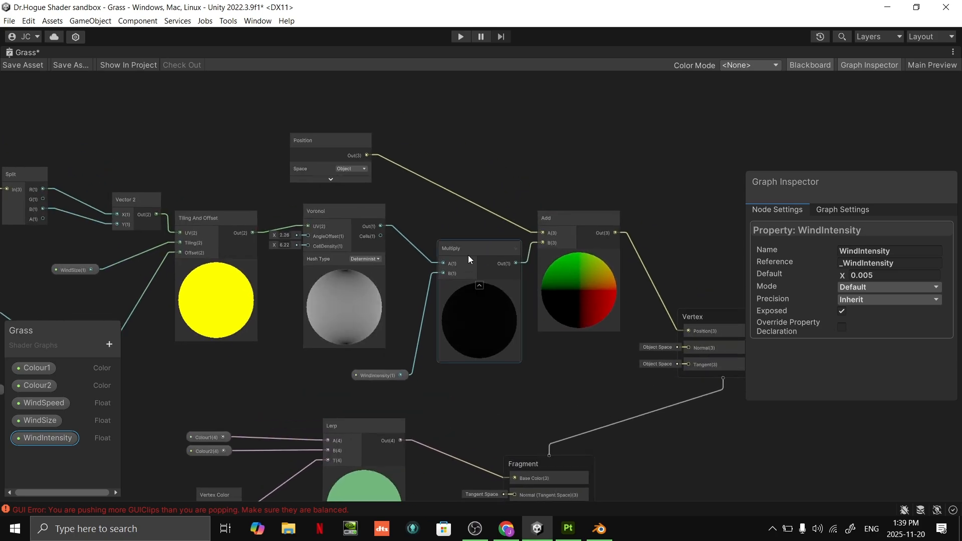
middle_drag(397, 228, 510, 210)
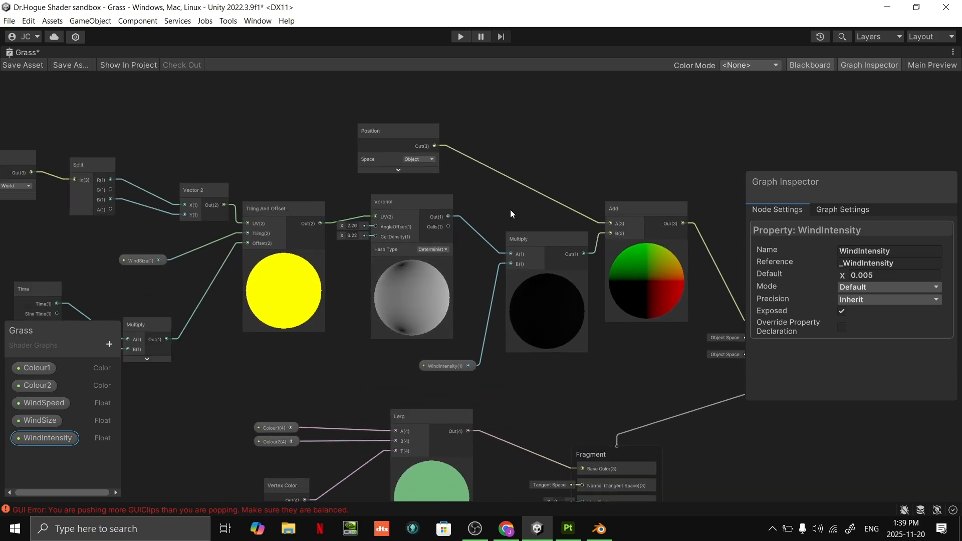
- Move the wind nodes farther from the Add node and collapse the preview of the WindIntensity Multiply node
scroll(510, 210, down, 3)
drag(214, 150, 506, 315)
drag(499, 282, 447, 232)
click(526, 245)
scroll(595, 284, up, 4)
drag(595, 348, 497, 292)
drag(594, 265, 495, 239)
click(548, 242)
middle_drag(550, 243, 561, 269)
click(482, 215)
drag(469, 196, 475, 199)
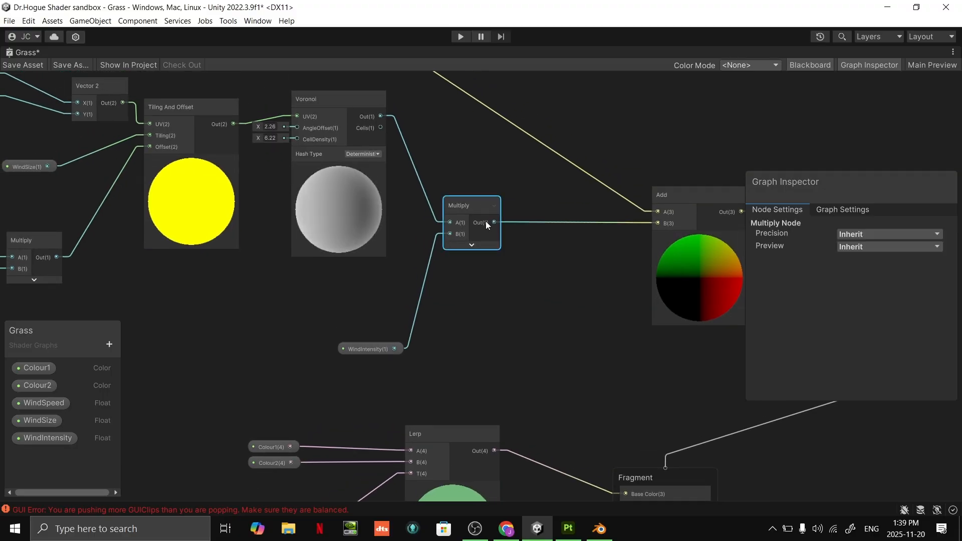
- Insert a second Multiply node with a collapsed preview between the WindIntensity Multiply node and the Add node's B input
drag(494, 222, 570, 205)
text(multiply)
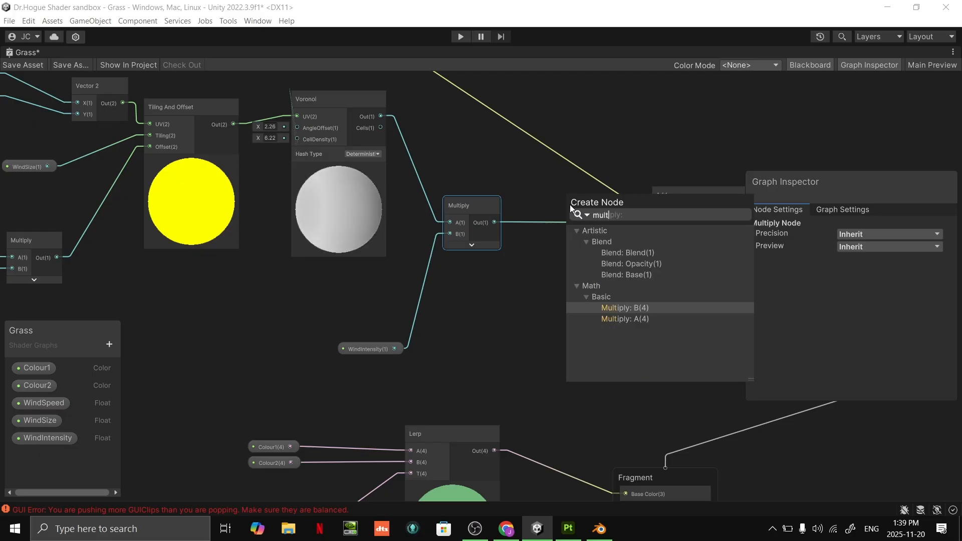
key(Return)
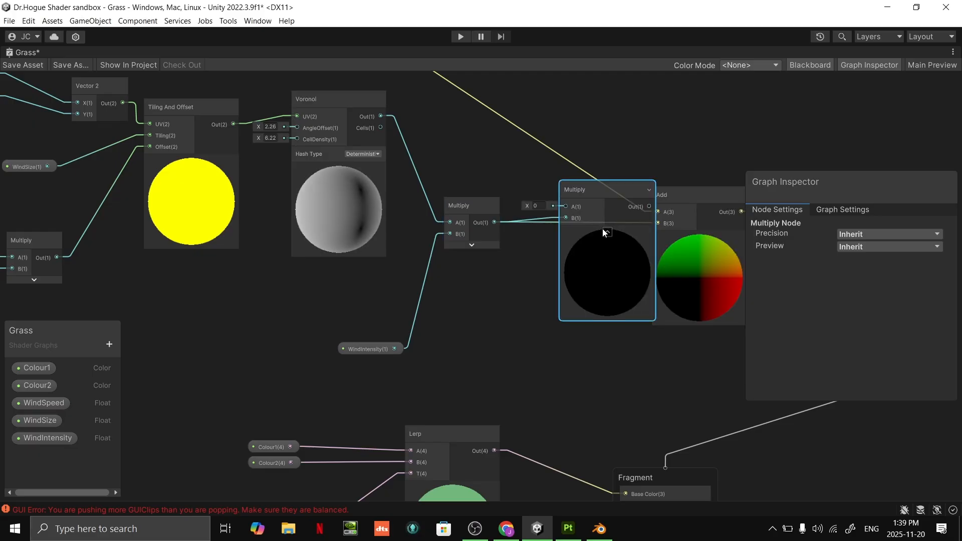
click(606, 231)
drag(582, 191, 671, 221)
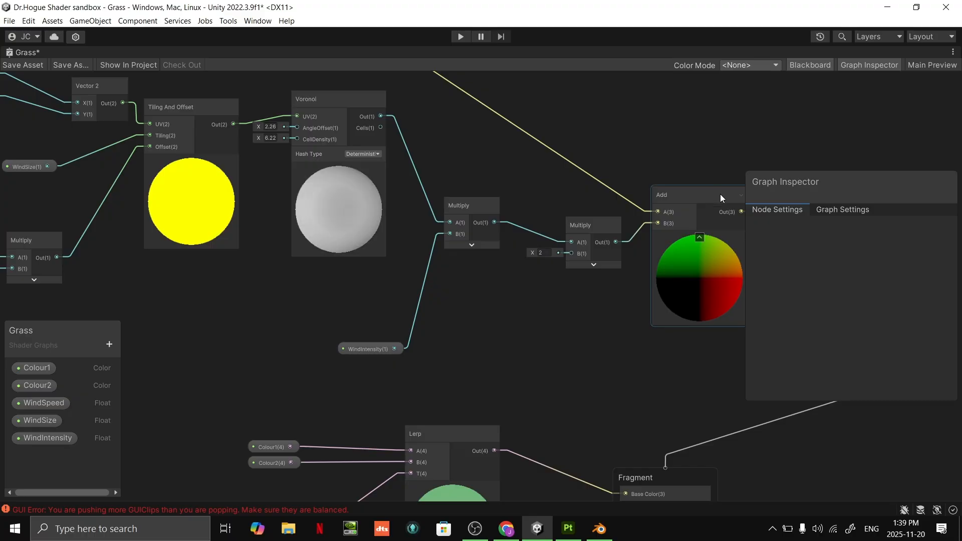
middle_drag(428, 346, 396, 269)
scroll(396, 269, down, 1)
mouse_move(515, 177)
mouse_down()
mouse_move(378, 366)
mouse_move(281, 418)
mouse_move(463, 258)
mouse_move(523, 166)
mouse_move(515, 175)
mouse_up()
key(Escape)
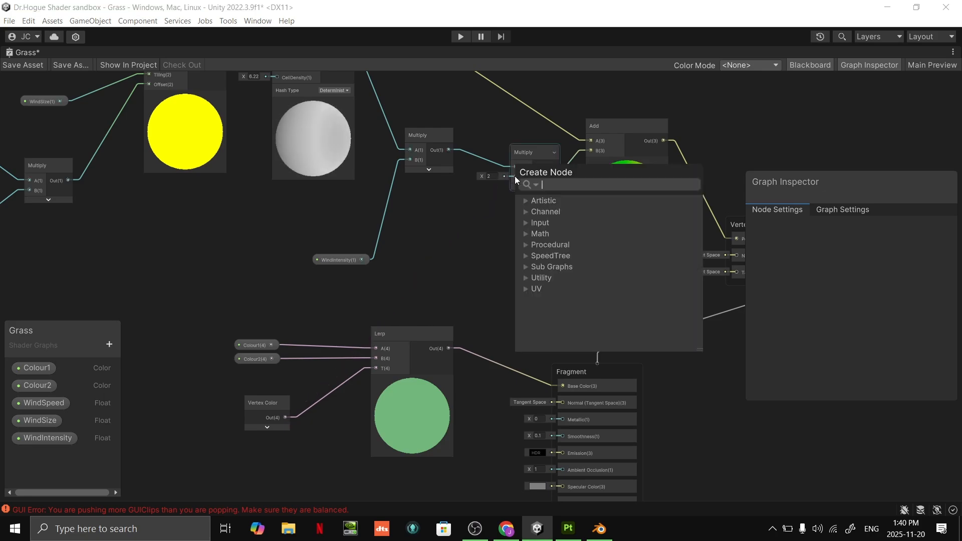
key(Escape)
- Duplicate the Vertex Color node, connect the copy to the second Multiply node's B input and place it close by
click(260, 405)
key(ctrl+c)
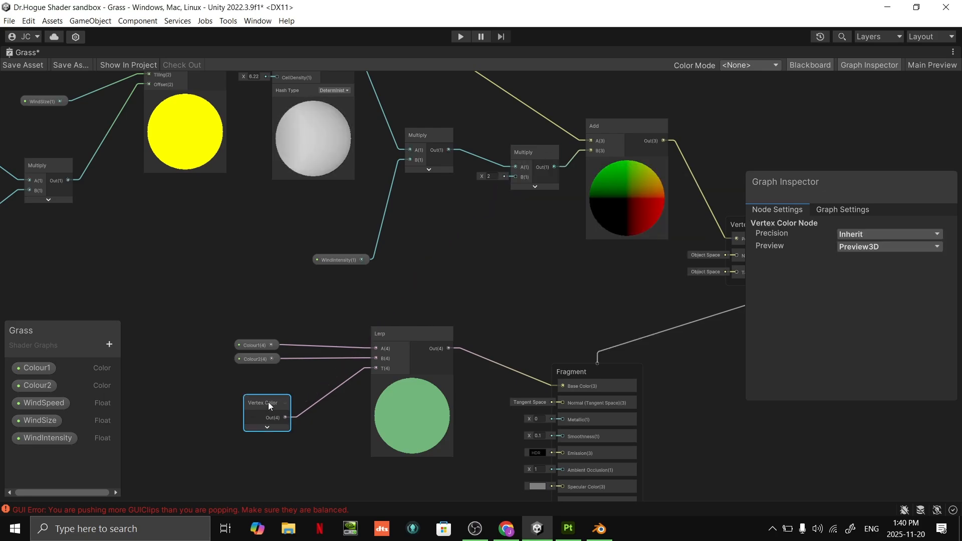
click(432, 277)
key(ctrl+v)
drag(463, 293, 531, 153)
scroll(462, 243, up, 2)
middle_drag(462, 236, 437, 302)
drag(437, 302, 416, 264)
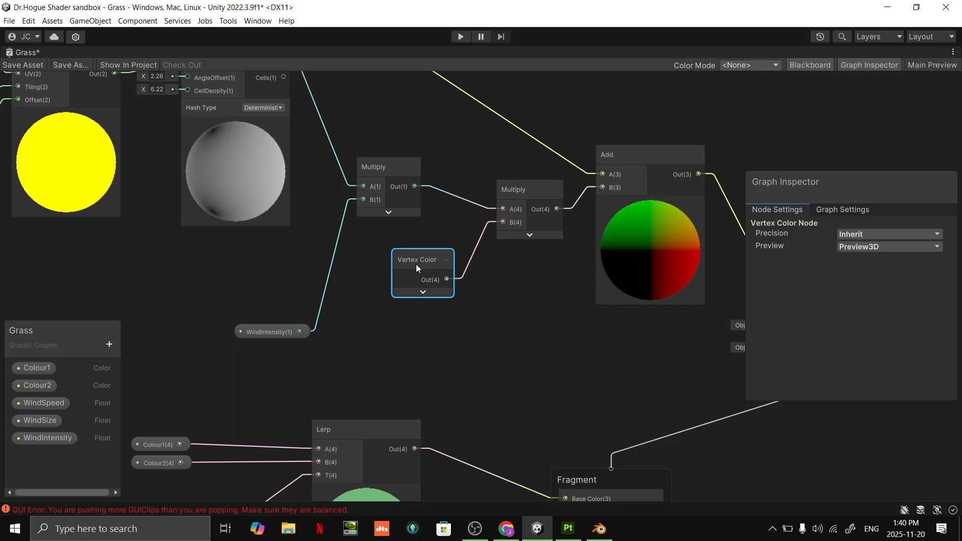
click(438, 241)
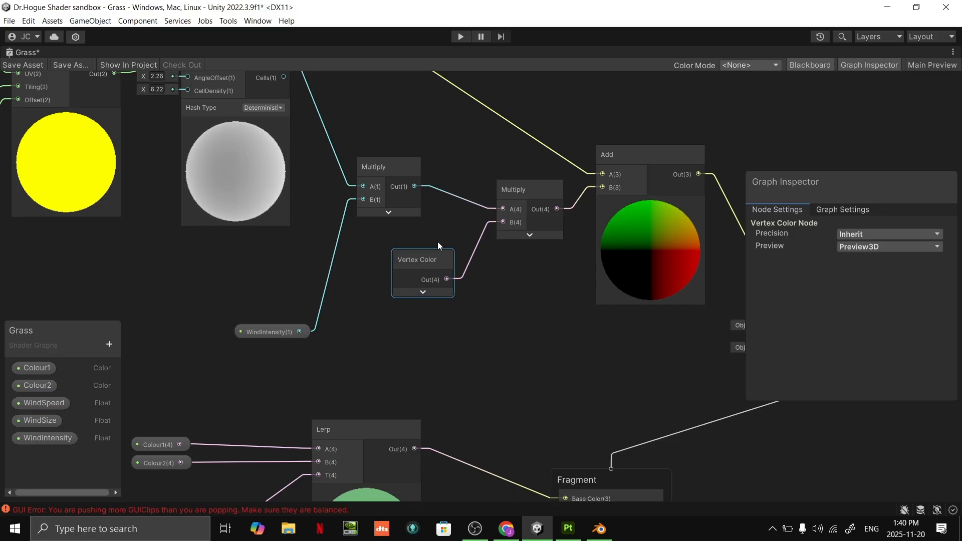
- Move the Graph Inspector clear of the nodes and bring the object-space Position node closer to the Add node
scroll(438, 240, down, 5)
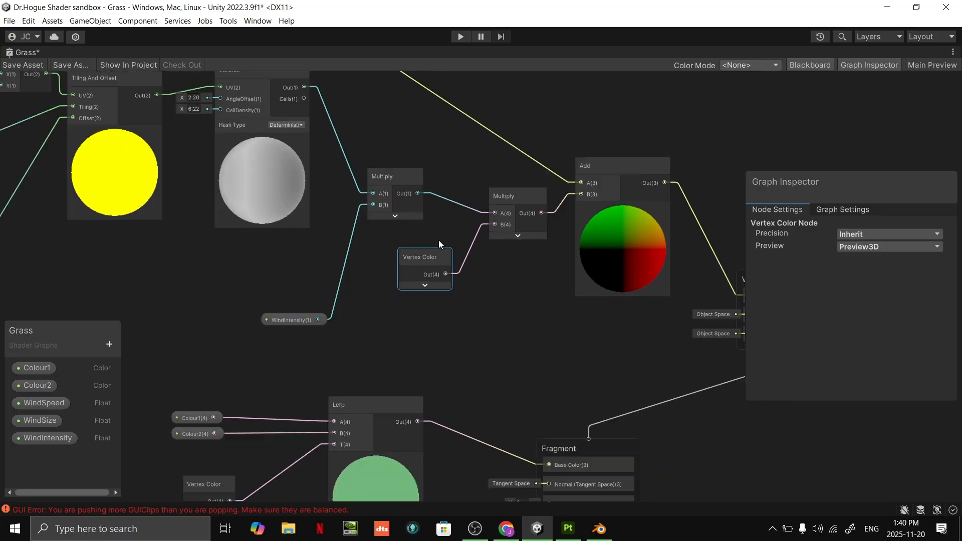
middle_drag(677, 190, 640, 157)
drag(852, 186, 859, 360)
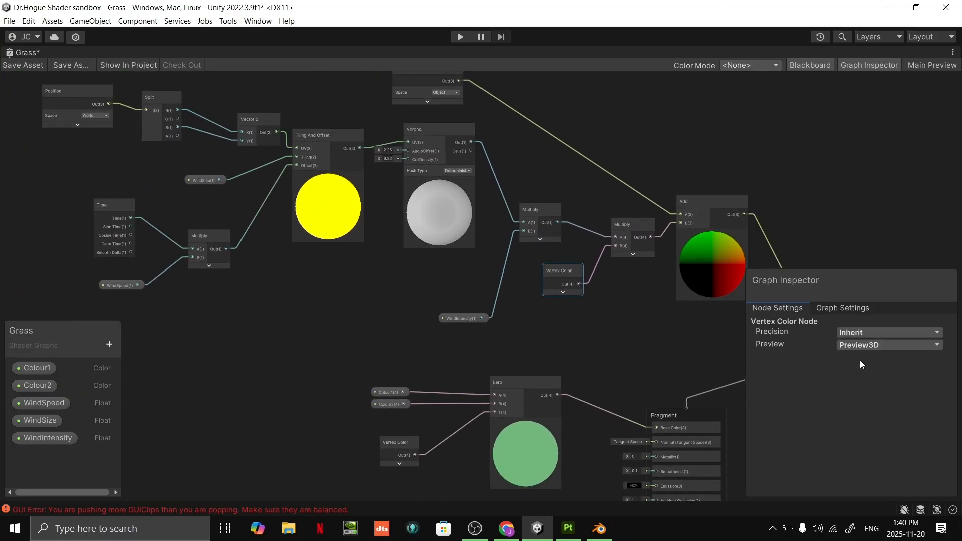
middle_drag(847, 188, 824, 211)
drag(399, 90, 563, 188)
click(606, 163)
middle_drag(606, 163, 506, 102)
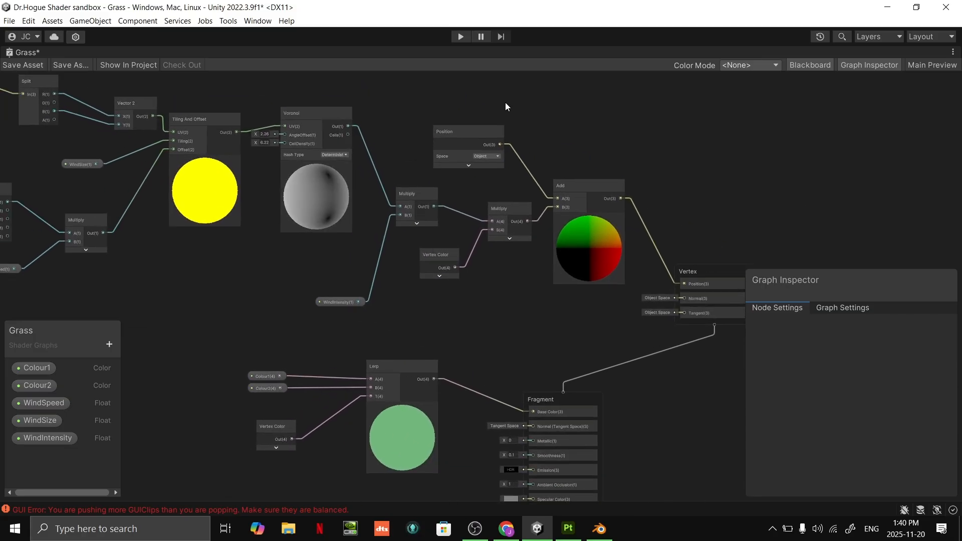
- Save the Grass shader graph and examine the swaying grass up close in the Scene view
click(31, 65)
middle_drag(630, 142, 667, 144)
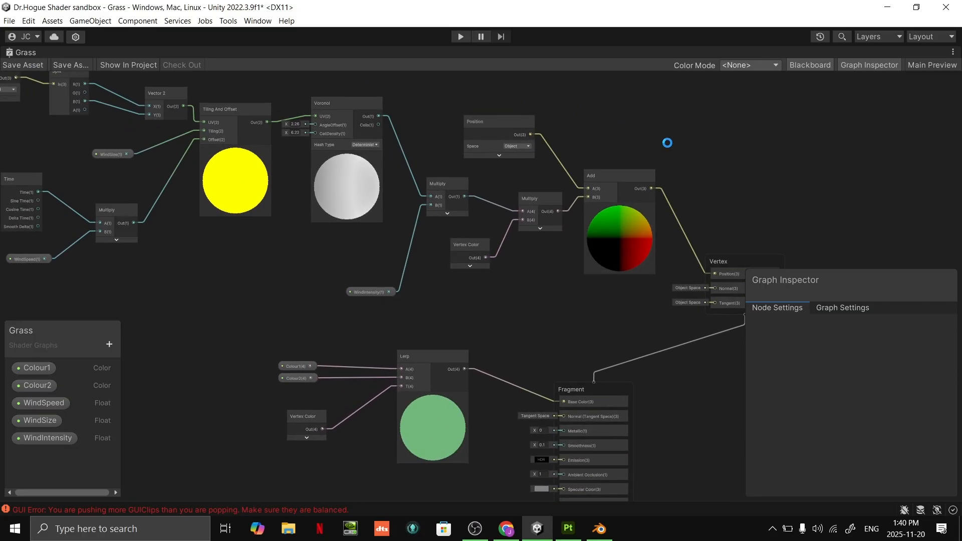
key(shift+space)
click(203, 53)
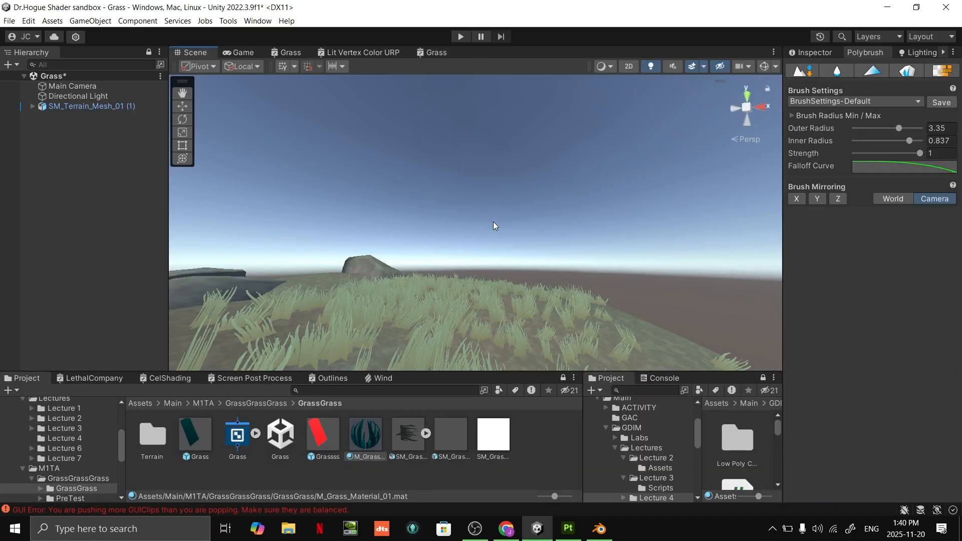
right_drag(493, 223, 441, 272)
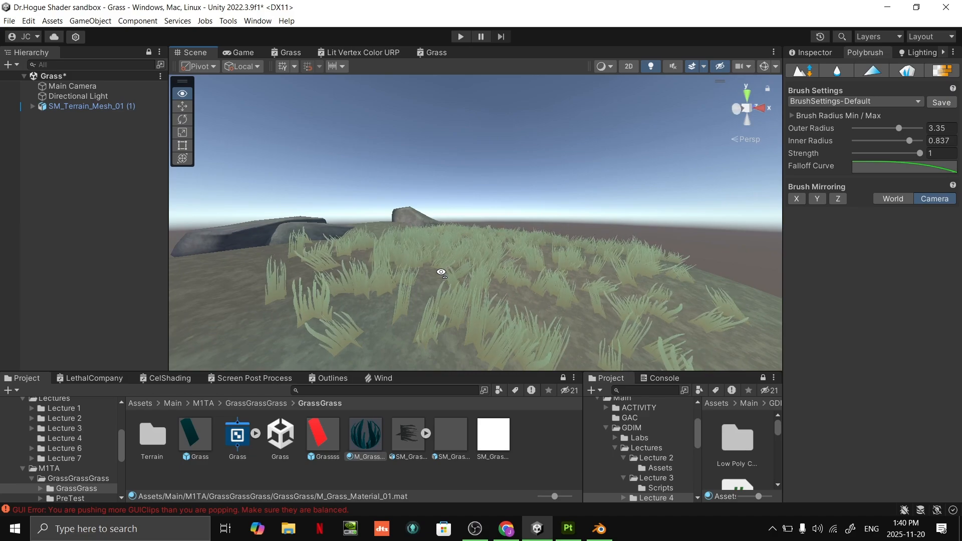
key(w)
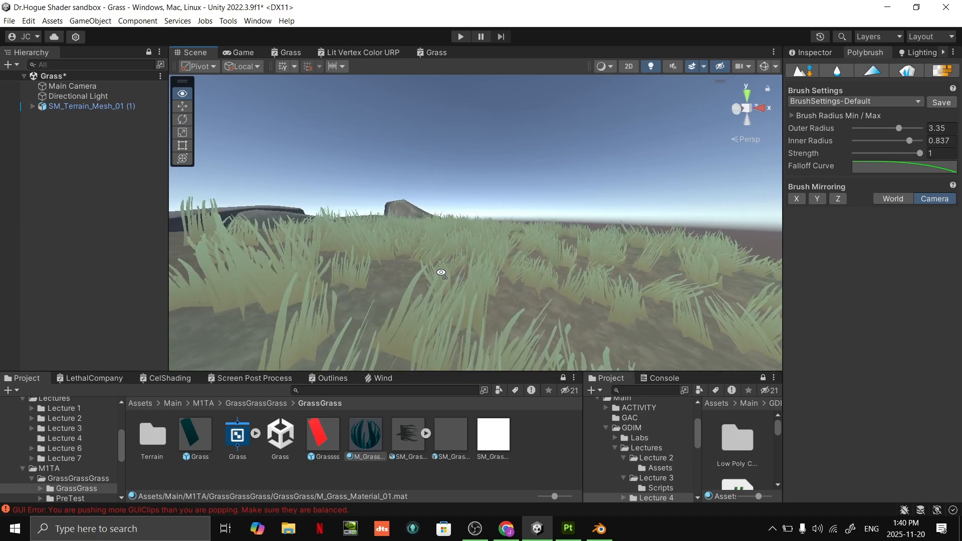
- Set WindIntensity on M_Grass_Material_01 to 0.002 and check the grass movement in the scene
click(810, 52)
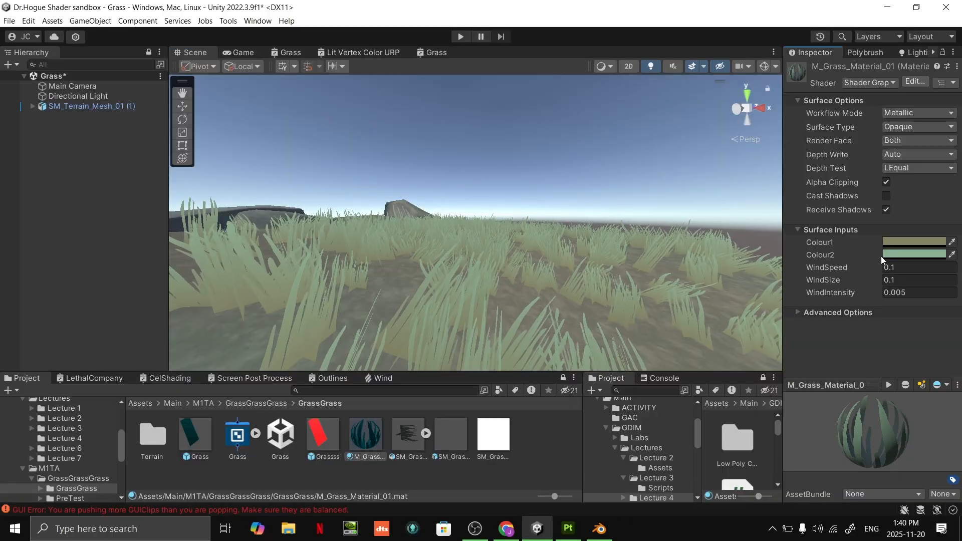
click(850, 293)
drag(851, 296, 845, 296)
click(899, 293)
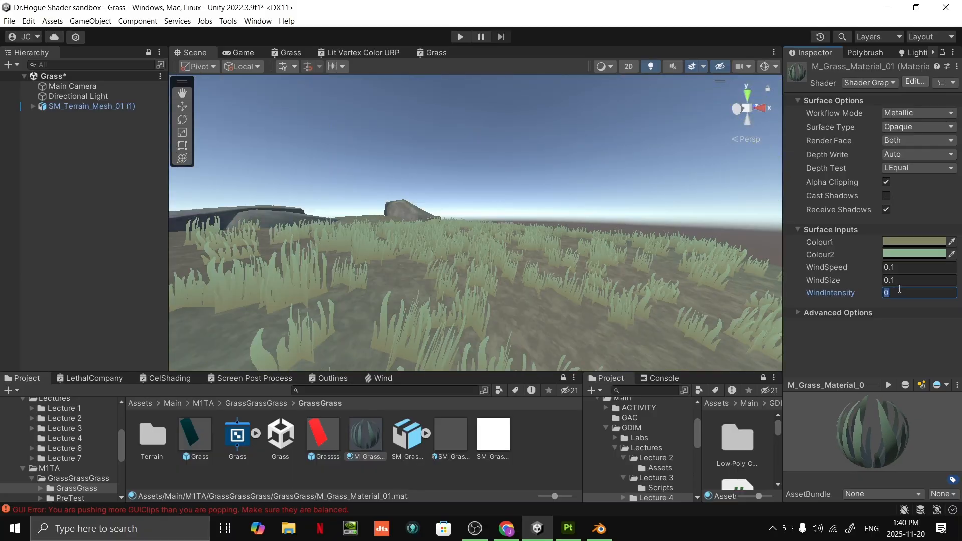
text(.06)
text(2)
key(w)
right_drag(552, 261, 552, 261)
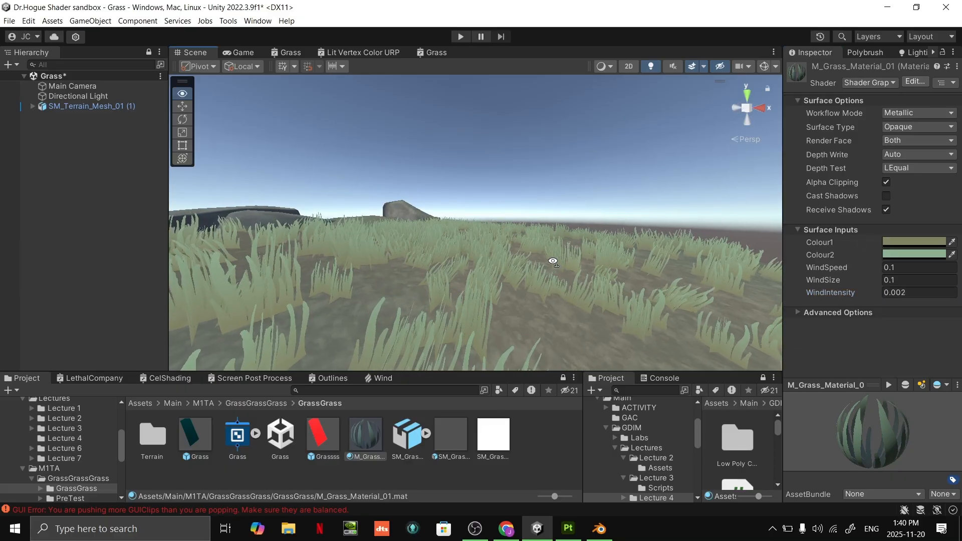
key(e)
key(w)
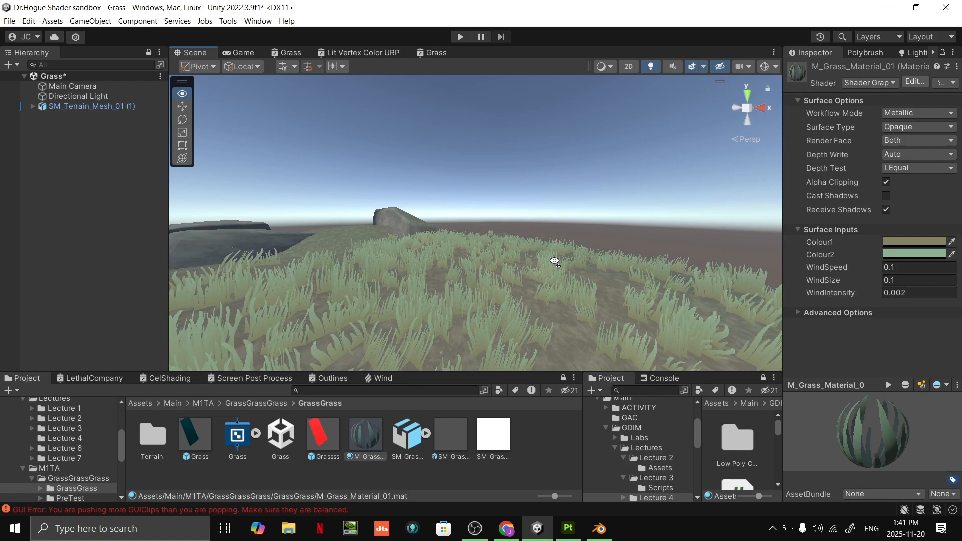
- Reopen the Grass graph maximized and move the Vertex block level with the Add node, clear of the Graph Inspector
click(441, 52)
key(shift+space)
scroll(429, 288, up, 5)
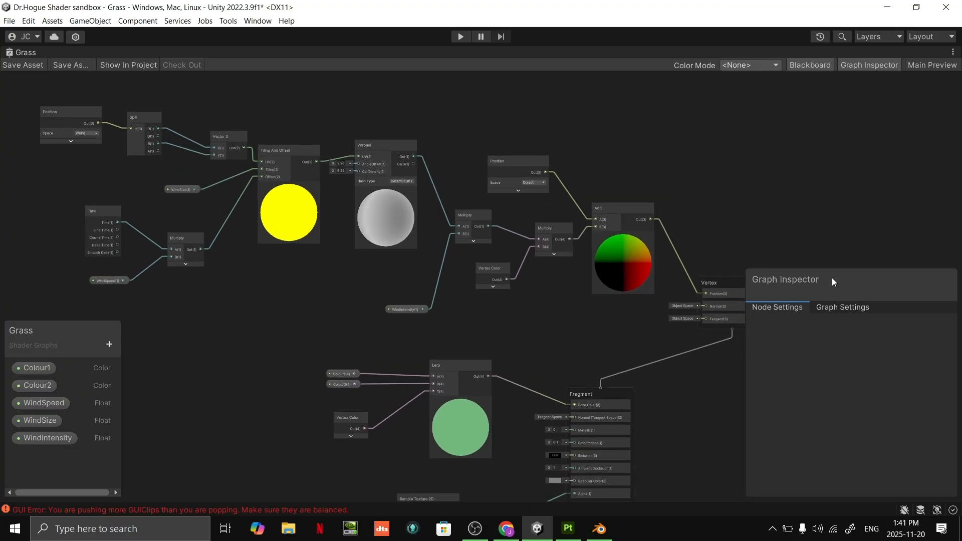
drag(833, 270, 833, 374)
drag(720, 283, 733, 207)
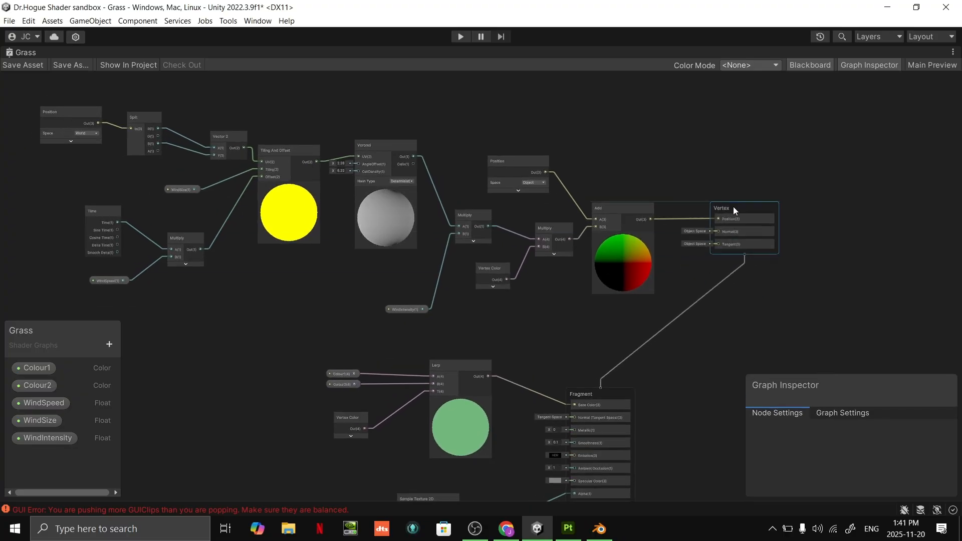
scroll(671, 250, up, 2)
middle_drag(671, 249, 796, 278)
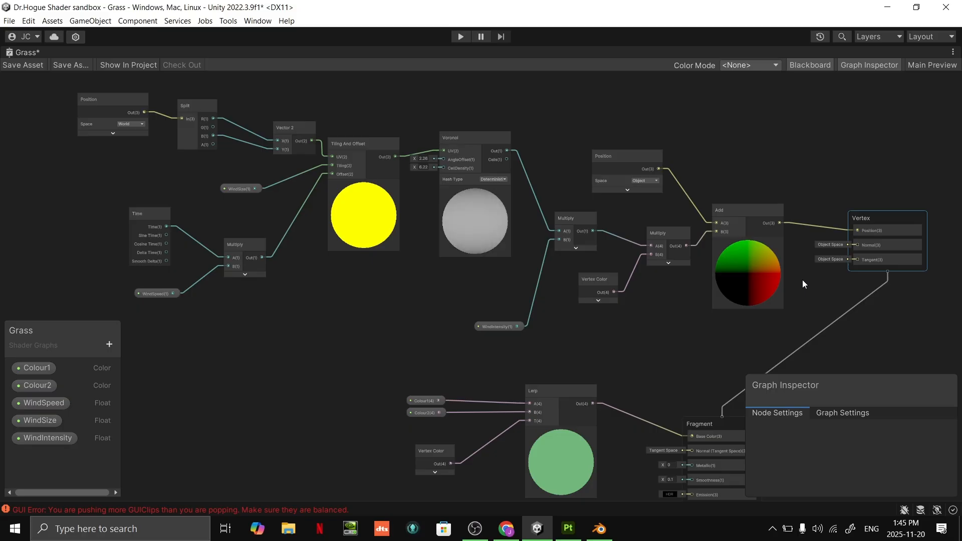
scroll(675, 153, down, 4)
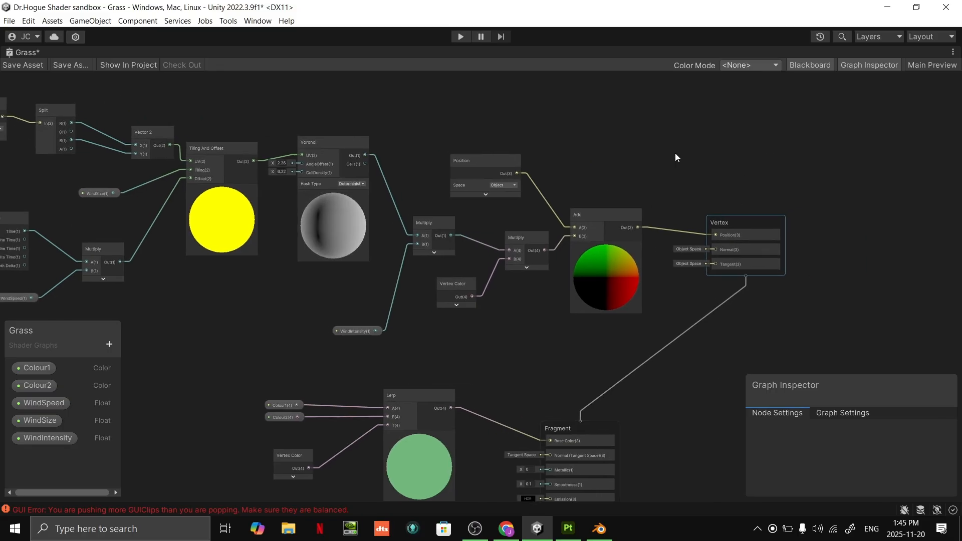
key(alt+Tab)
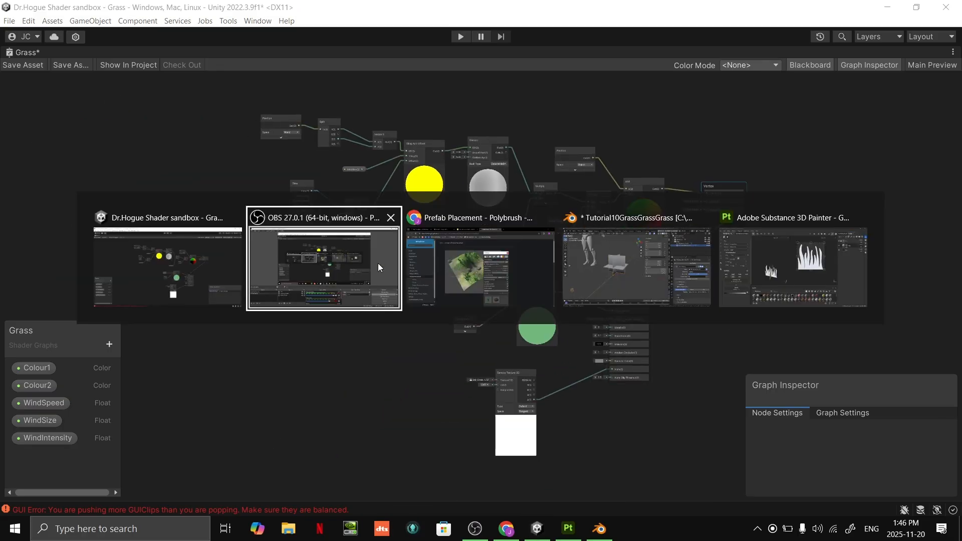
- Return to the standard Unity layout and examine the grass-covered terrain in the Scene view
click(167, 273)
middle_drag(781, 143, 757, 187)
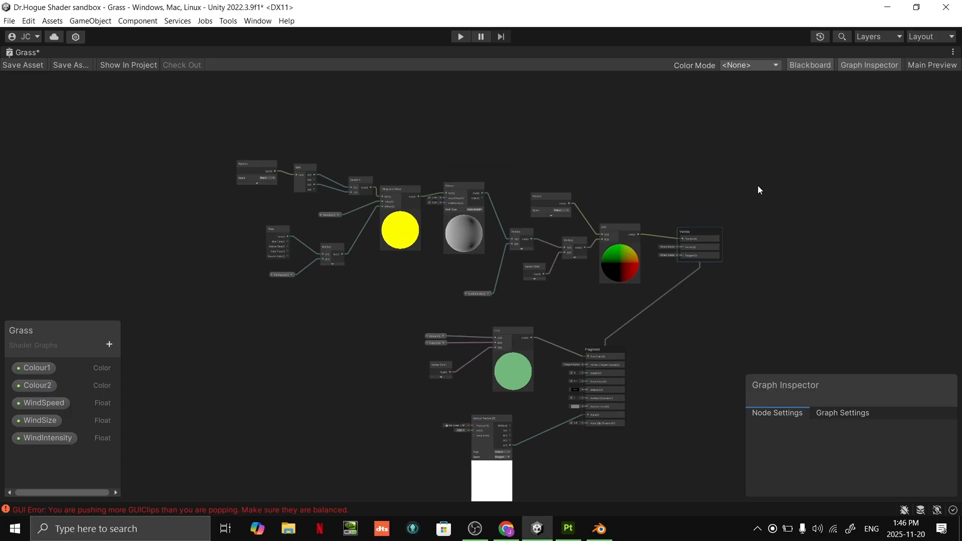
key(shift+space)
click(195, 53)
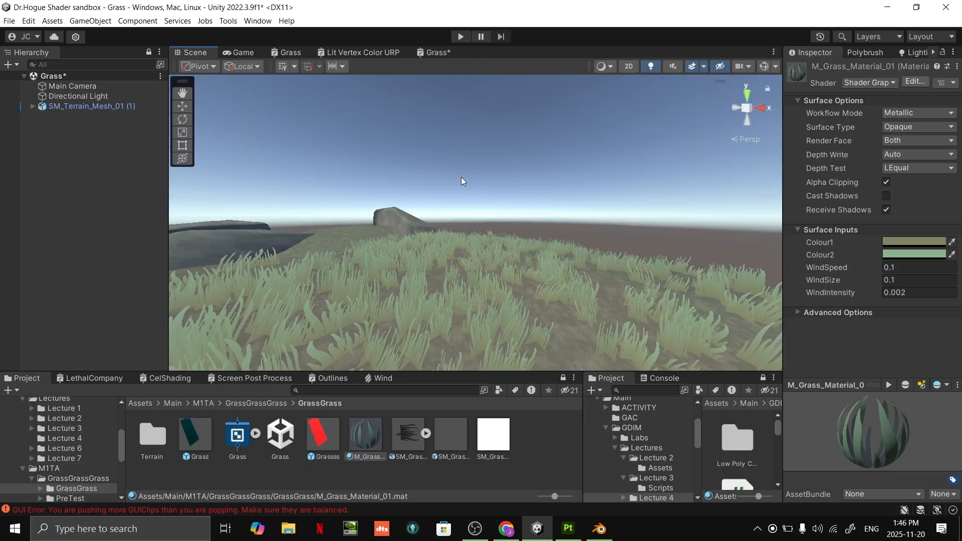
right_drag(451, 236, 498, 256)
key(s)
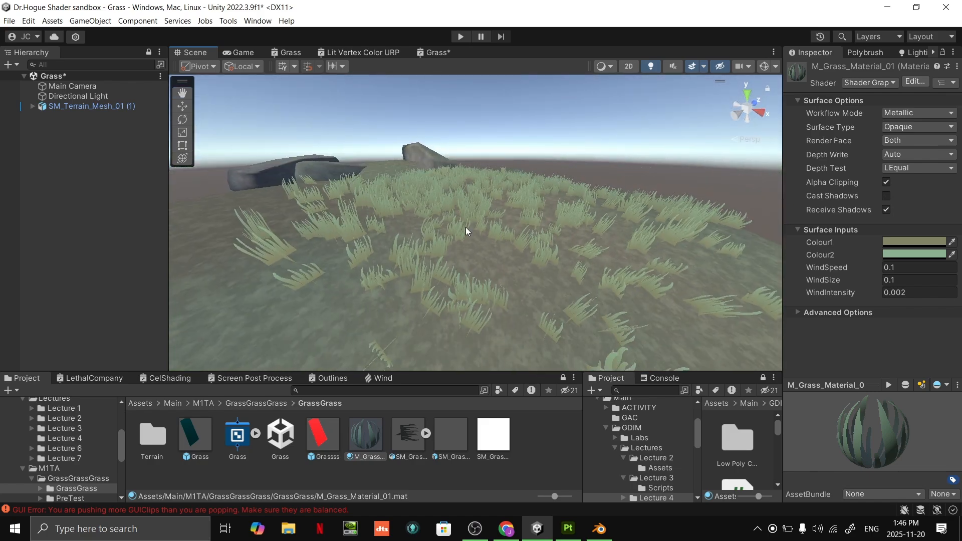
- Find the FBX Exporter package in the Unity Registry and install it
click(253, 21)
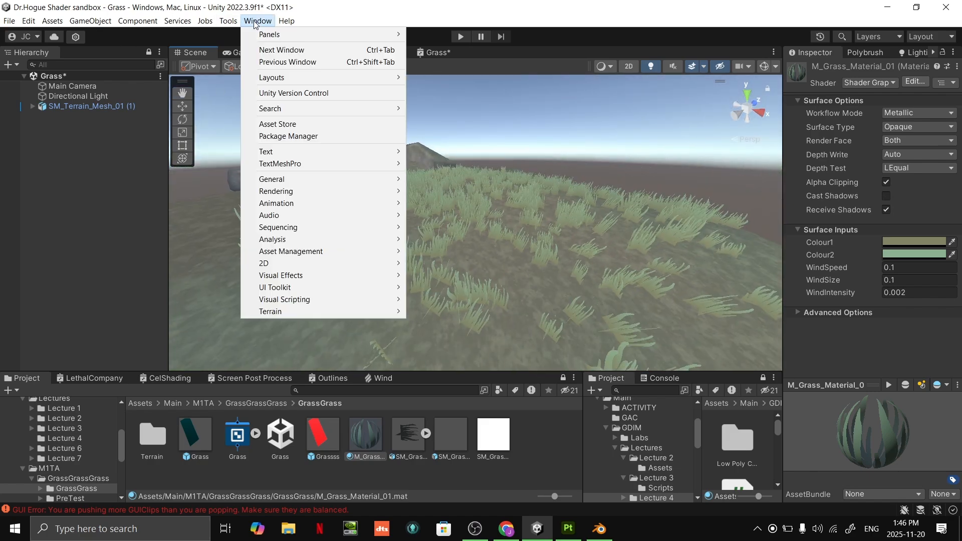
click(307, 137)
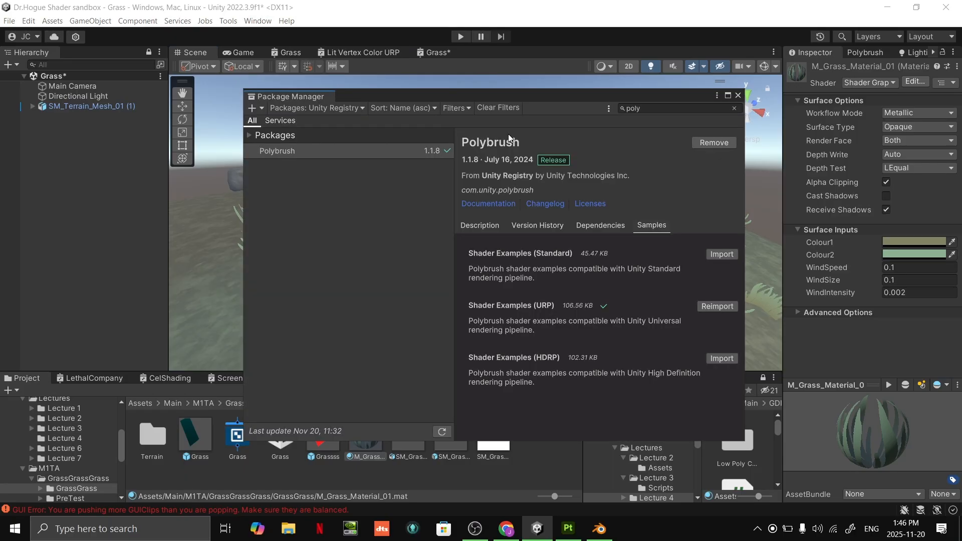
click(641, 112)
text(fbx)
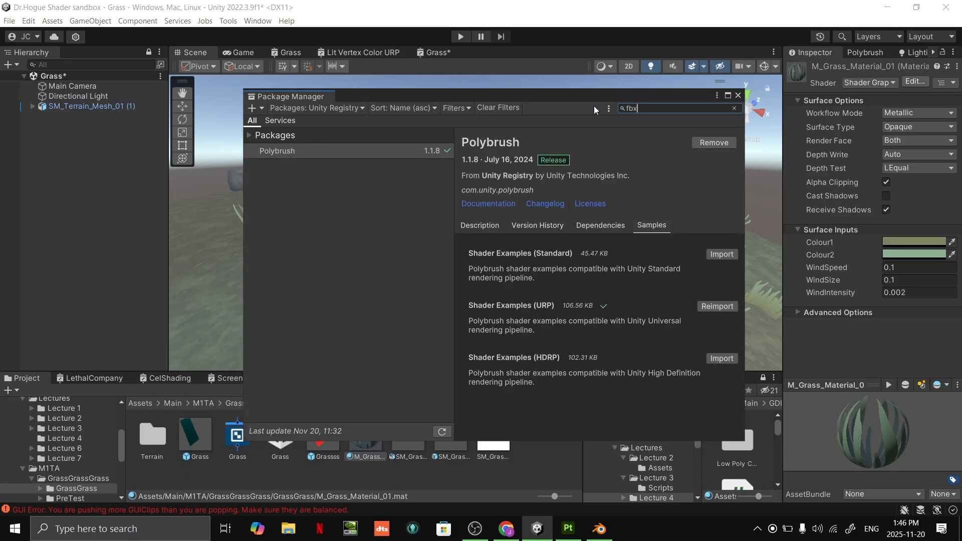
click(722, 141)
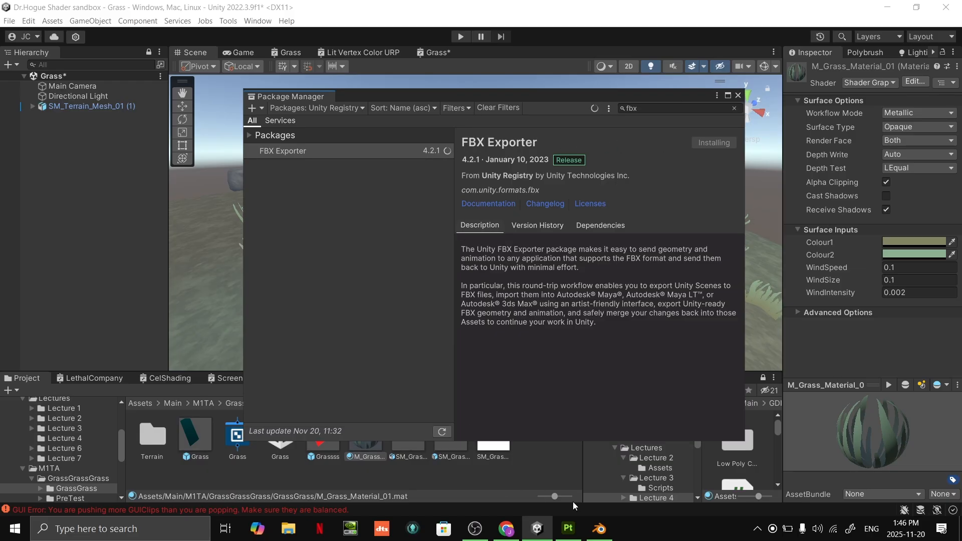
- Switch to Blender and close it, saving the changes to Tutorial10GrassGrassGrass.blend
click(599, 529)
click(946, 7)
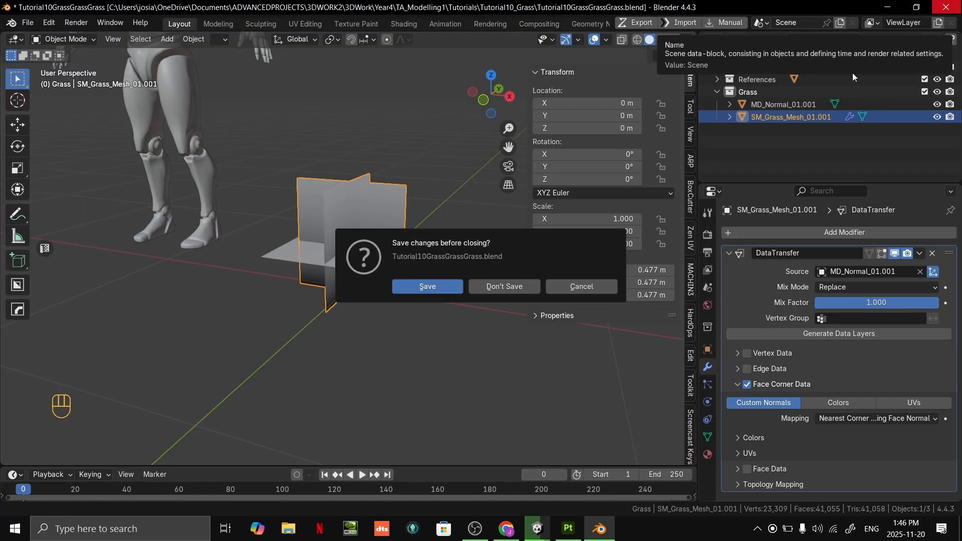
click(440, 292)
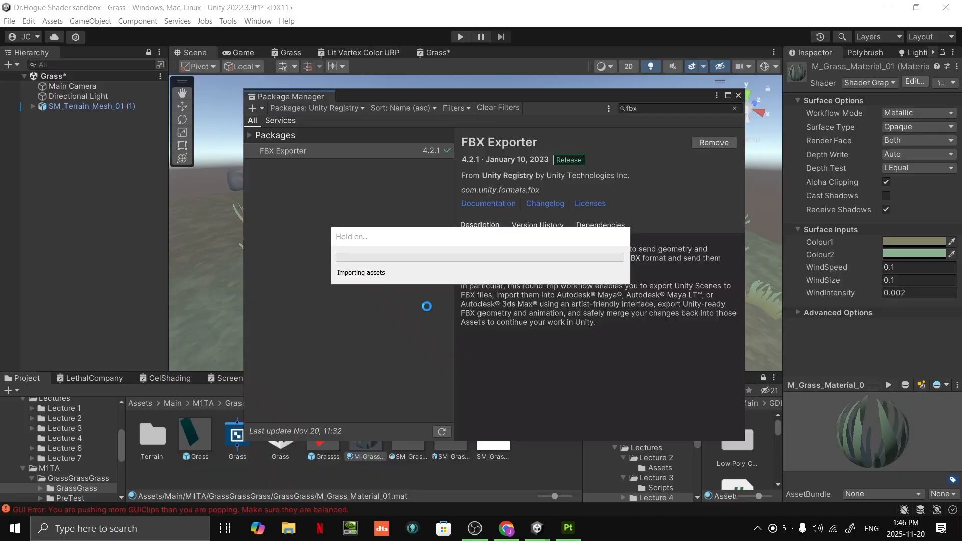
- Close Adobe Substance 3D Painter and dismiss Unity's Package Manager
click(568, 530)
click(947, 5)
click(378, 275)
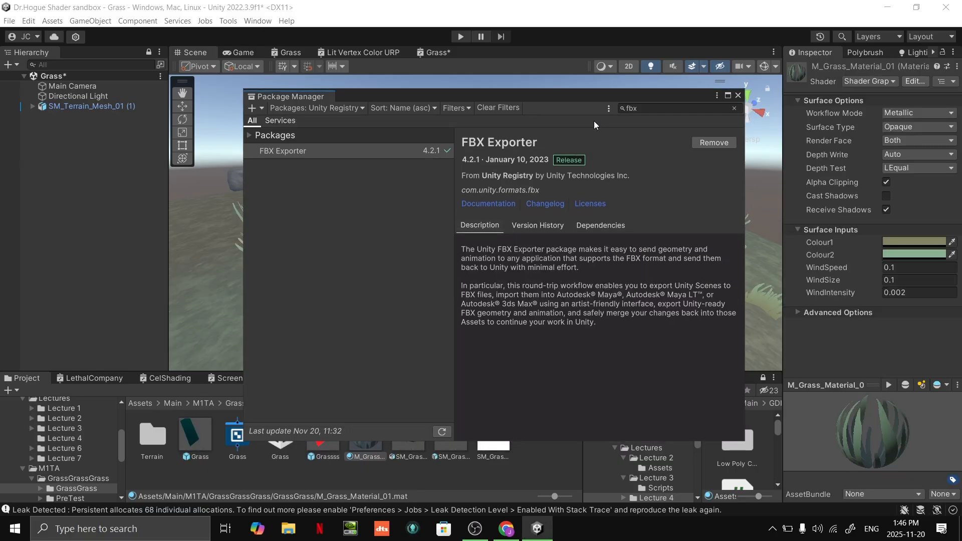
click(738, 95)
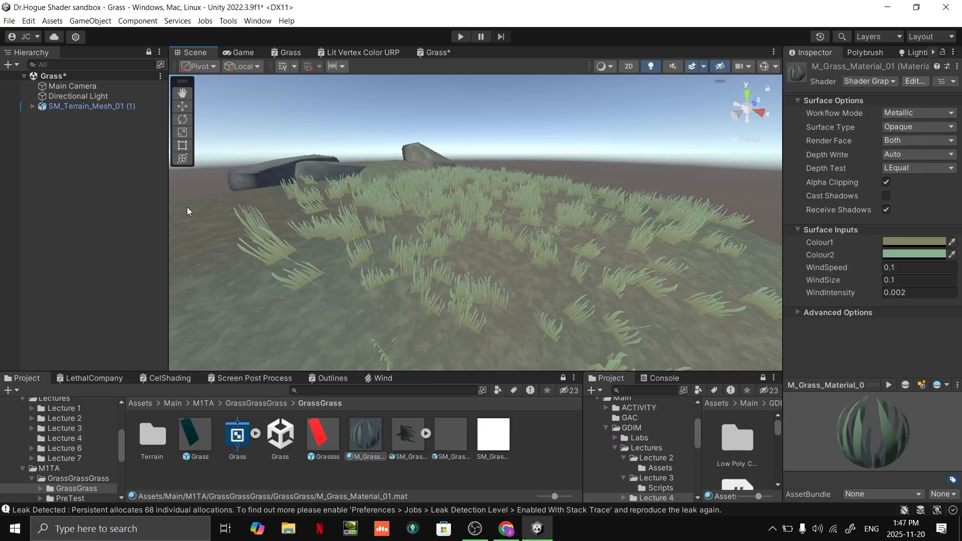
- Start an FBX export of SM_Terrain_Mesh_01 (1) and set the export format to Binary
click(101, 98)
click(101, 106)
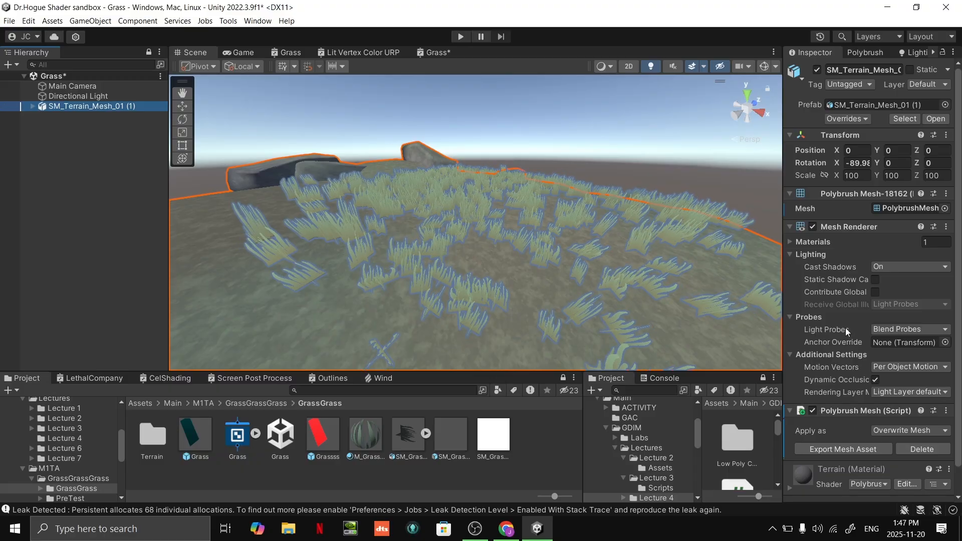
scroll(836, 389, down, 2)
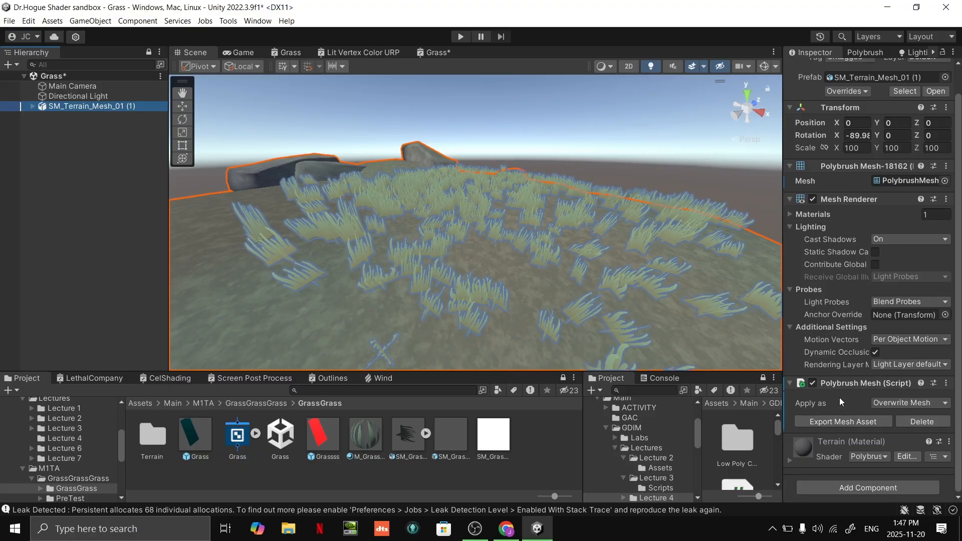
right_click(72, 109)
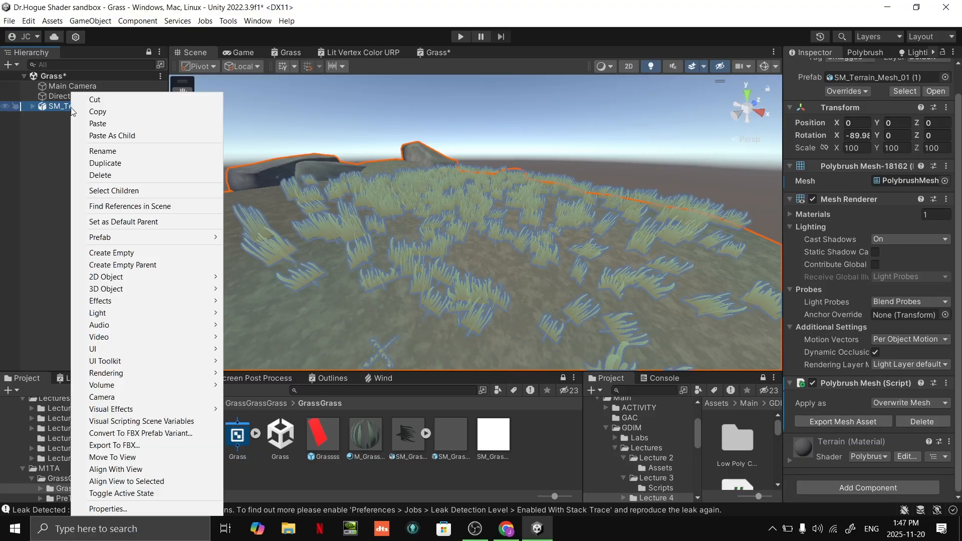
click(117, 445)
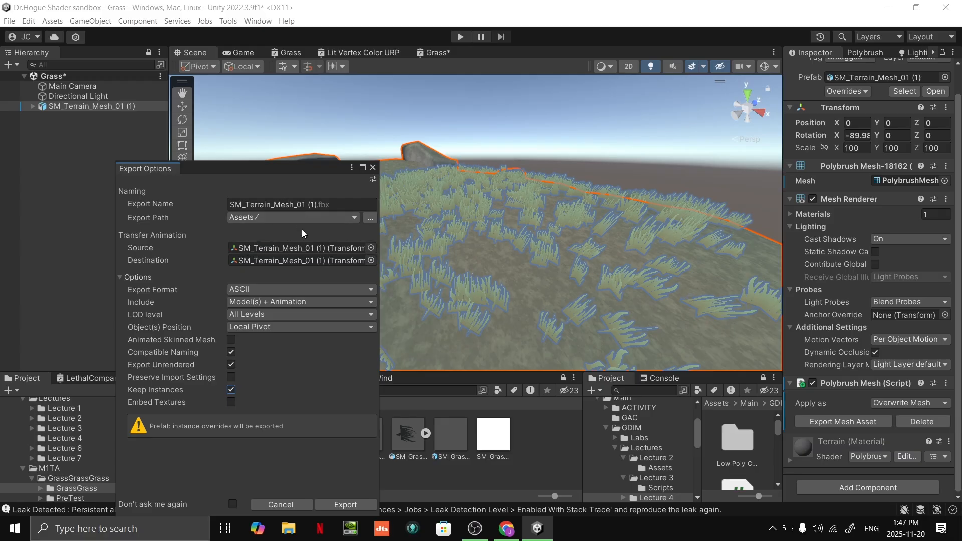
click(242, 290)
click(256, 317)
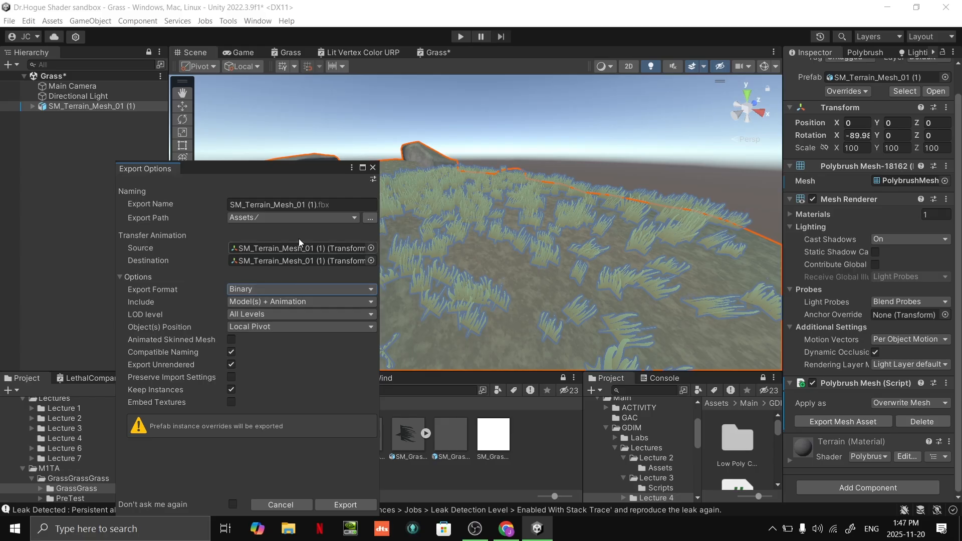
- Set the export path to Assets/Main/M1TA/GrassGrassGrass/GrassGrass and export the terrain as FBX
click(271, 221)
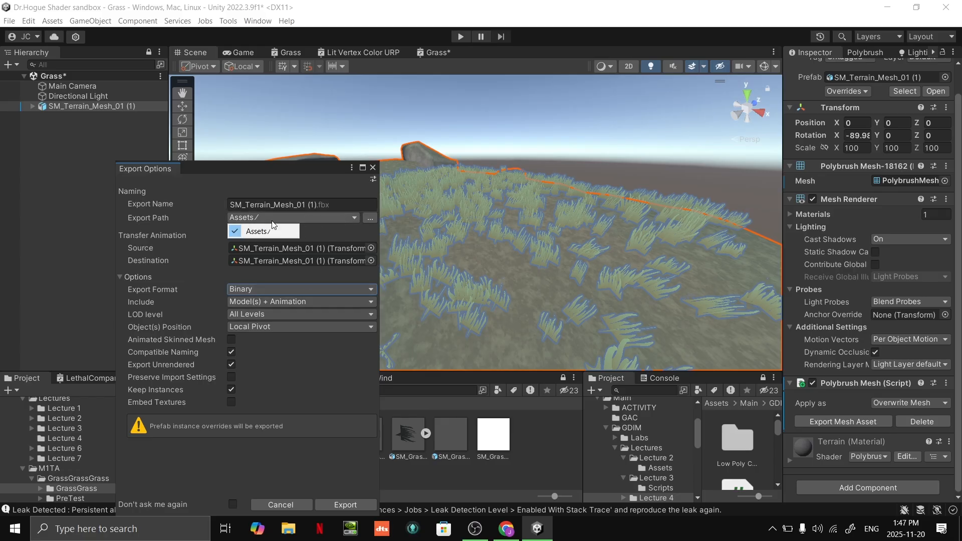
click(370, 219)
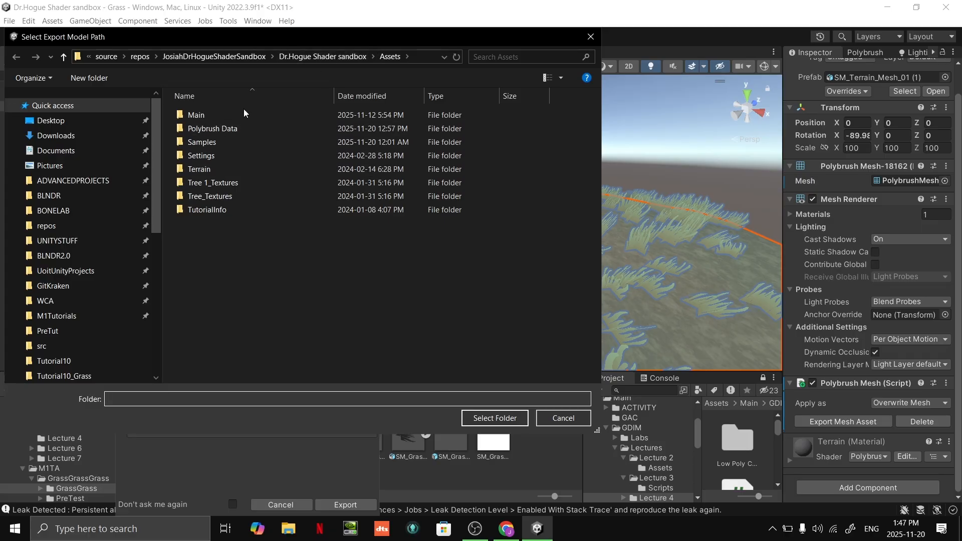
double_click(217, 118)
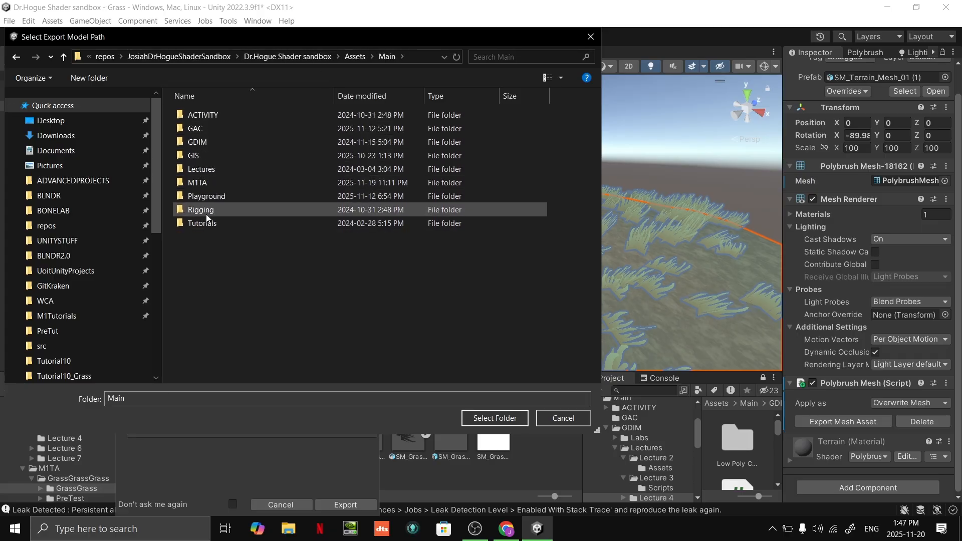
double_click(211, 184)
click(223, 115)
double_click(223, 115)
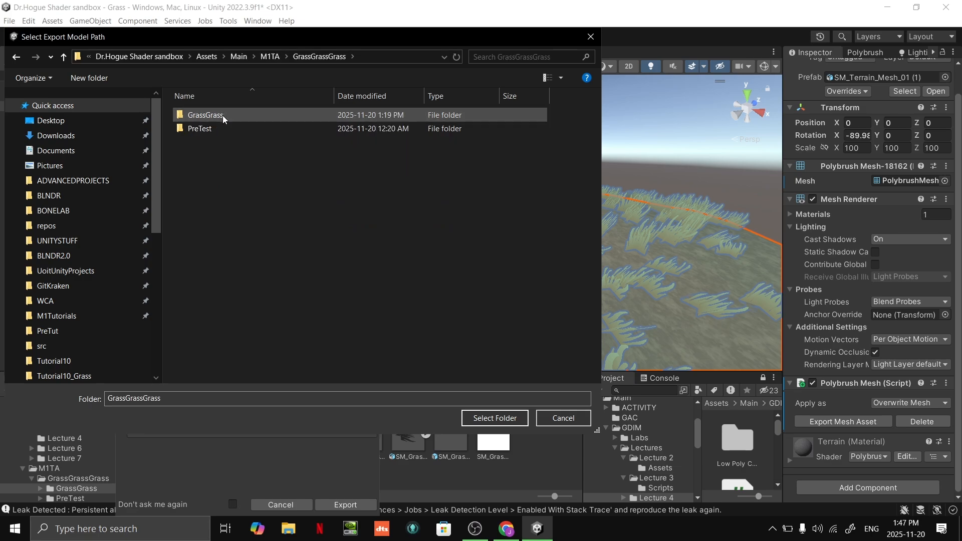
double_click(222, 116)
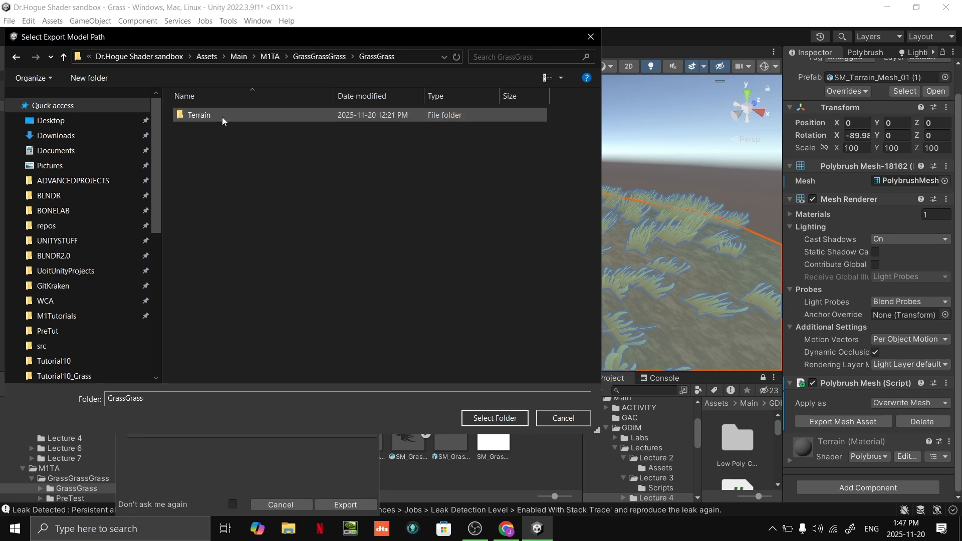
click(473, 418)
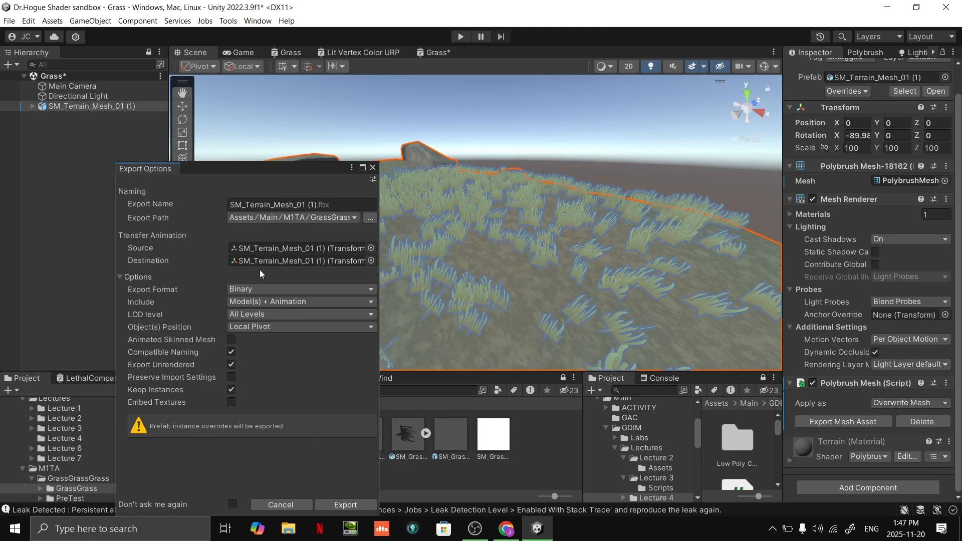
click(325, 501)
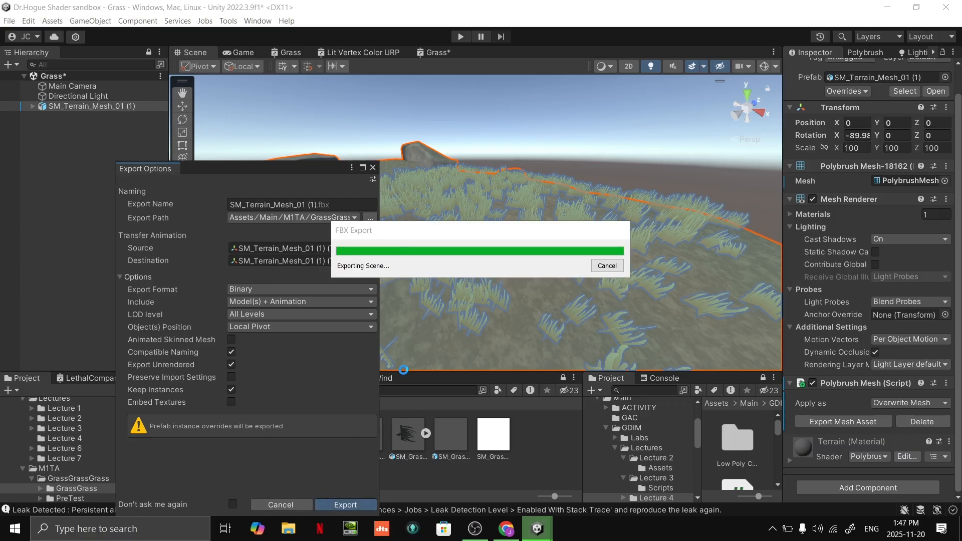
- Place the exported terrain FBX in the scene to inspect its grass meshes, and delete that copy
drag(535, 450, 746, 173)
key(s)
right_drag(746, 173, 649, 220)
click(683, 184)
key(w)
key(w)
key(s)
click(643, 231)
key(w)
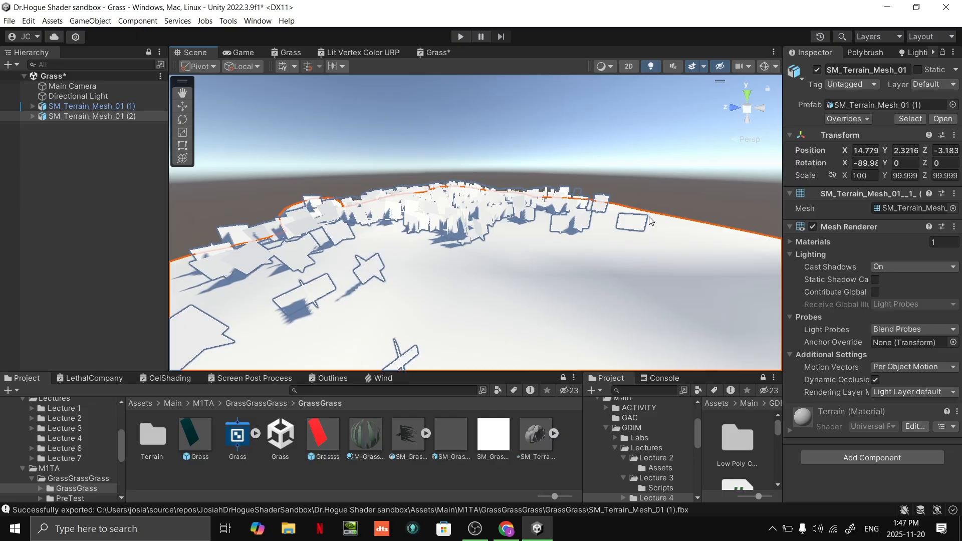
key(Delete)
- Launch Blender and open the recent file Tutorial10GrassGrassGrass.blend
key(super)
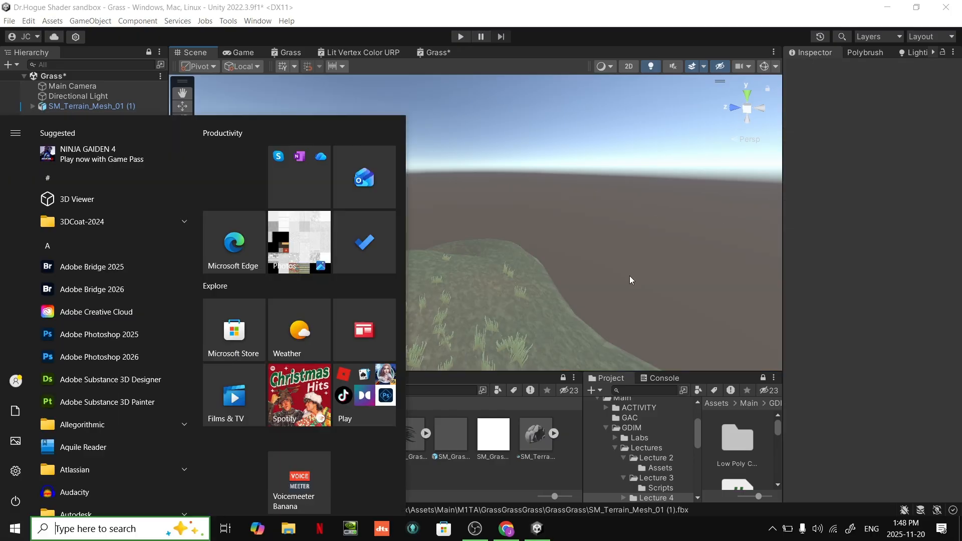
text(blende)
key(Return)
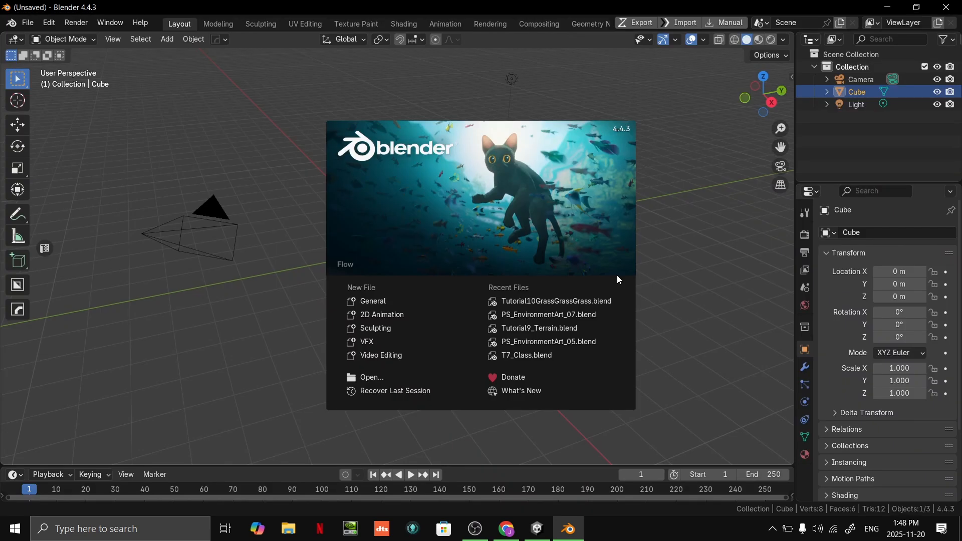
click(533, 302)
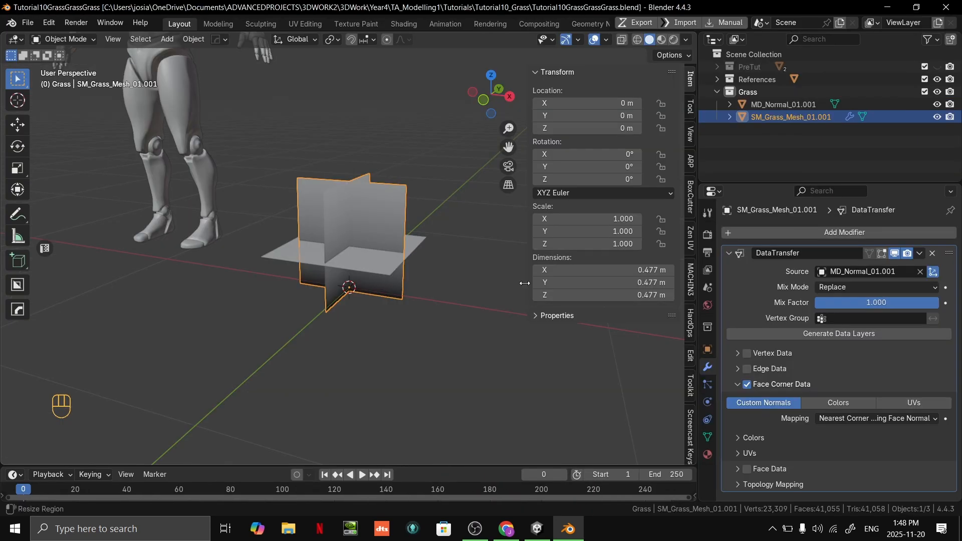
scroll(426, 257, down, 9)
middle_drag(525, 282, 446, 275)
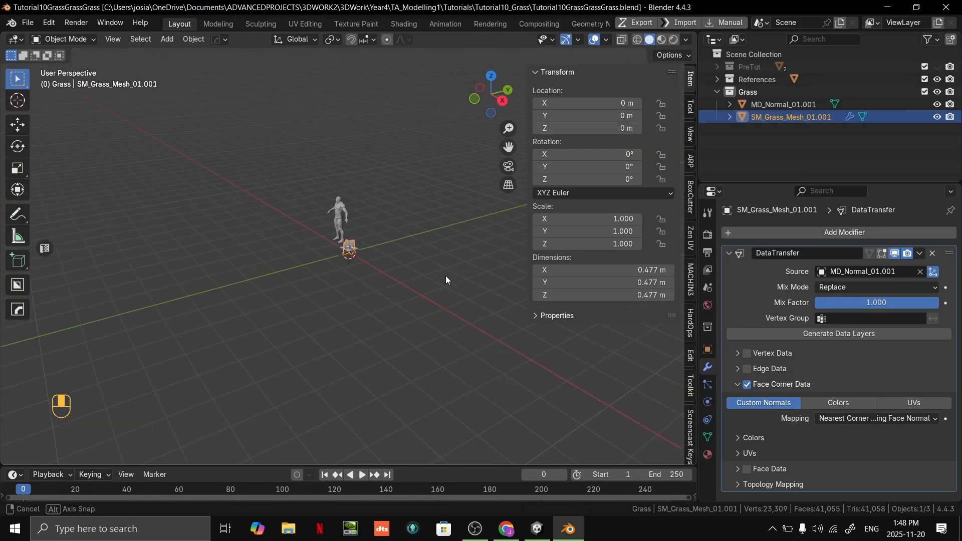
- Browse in File Explorer to the Unity project's Assets/Main/M1TA/GrassGrassGrass/GrassGrass folder and pick the exported SM_Terrain_Mesh_01 (1) model
click(300, 530)
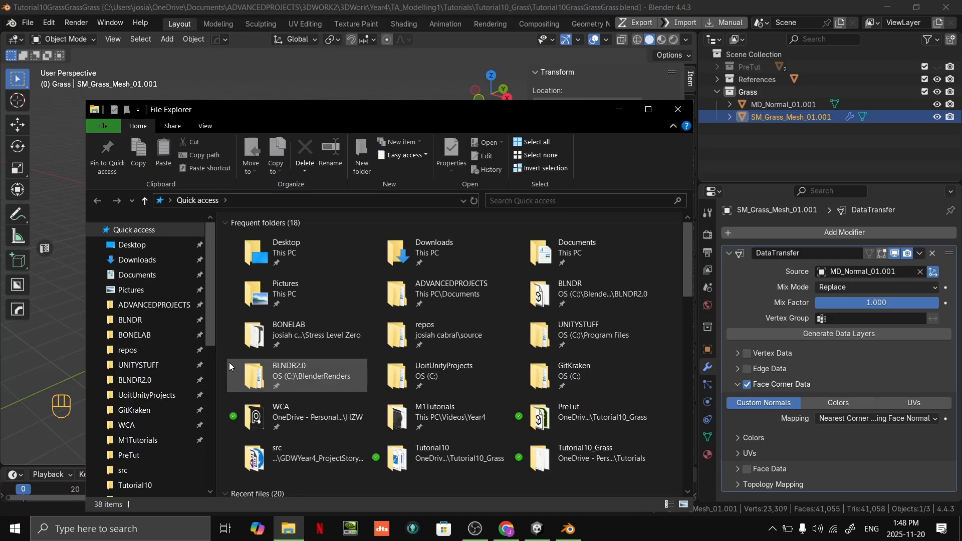
click(127, 350)
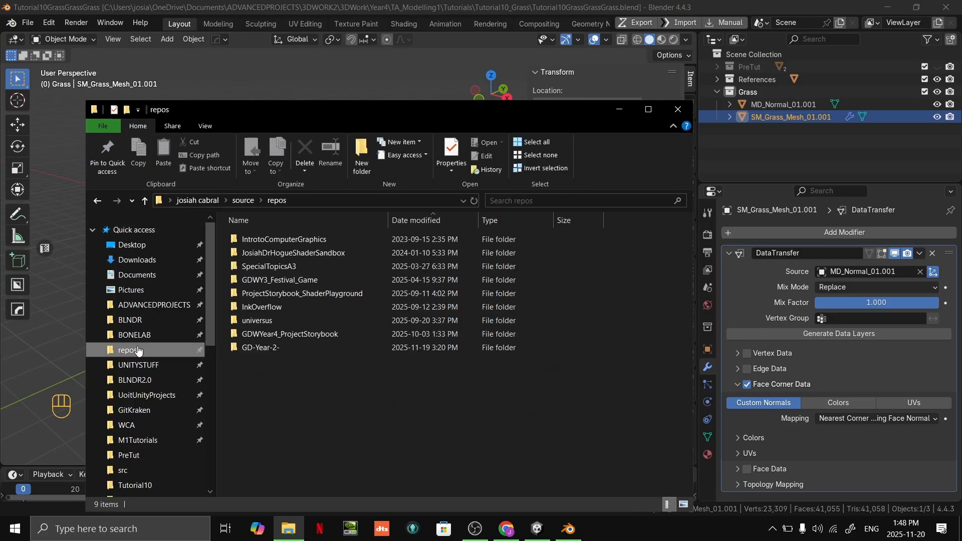
double_click(316, 253)
double_click(308, 239)
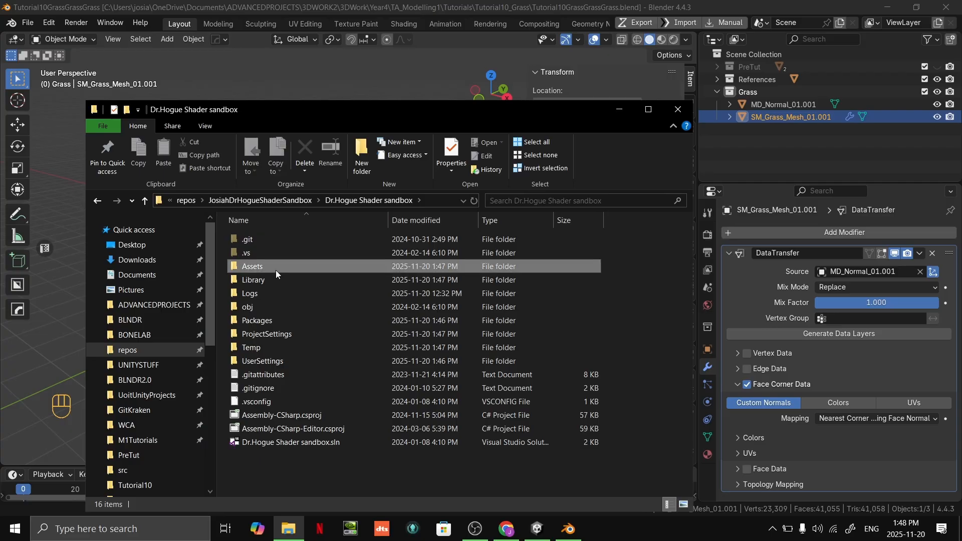
double_click(276, 269)
double_click(274, 240)
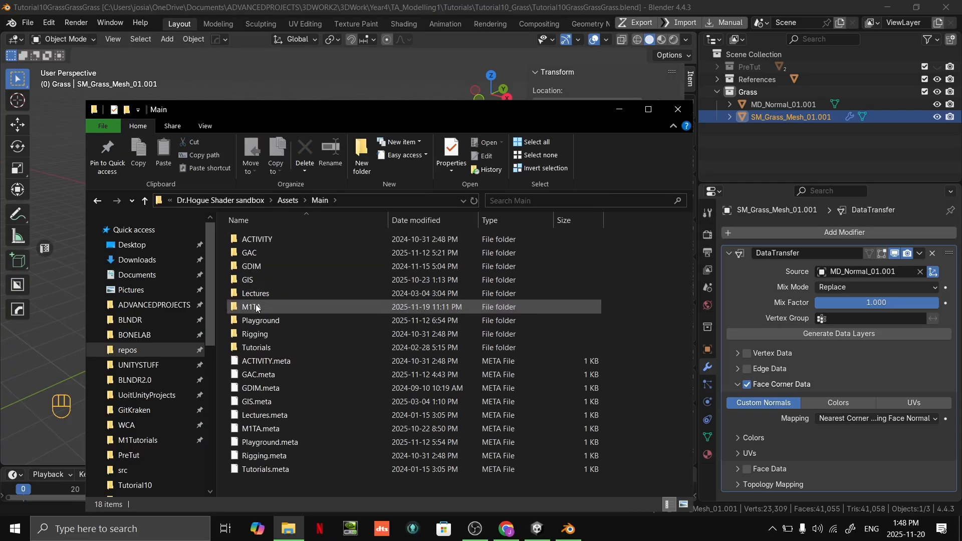
double_click(258, 306)
double_click(278, 239)
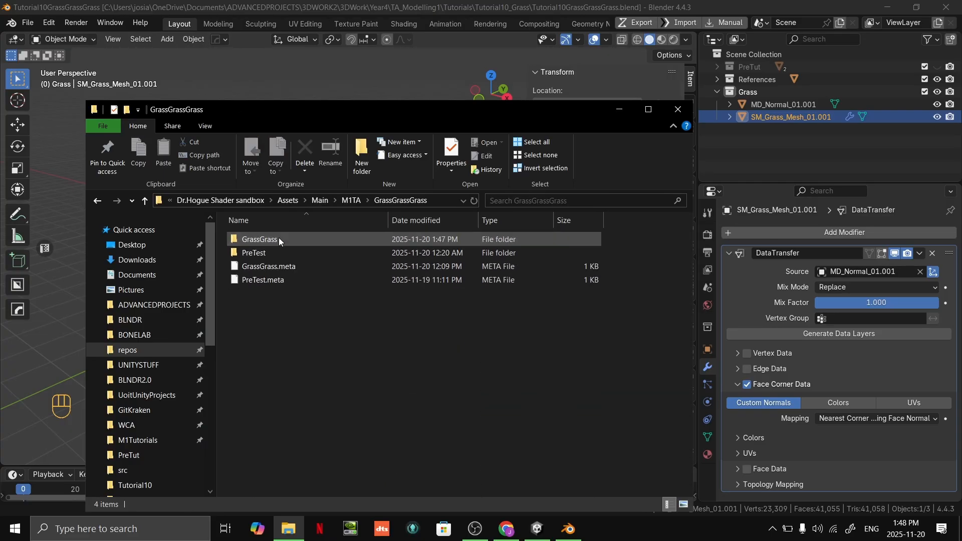
double_click(279, 240)
scroll(332, 320, down, 1)
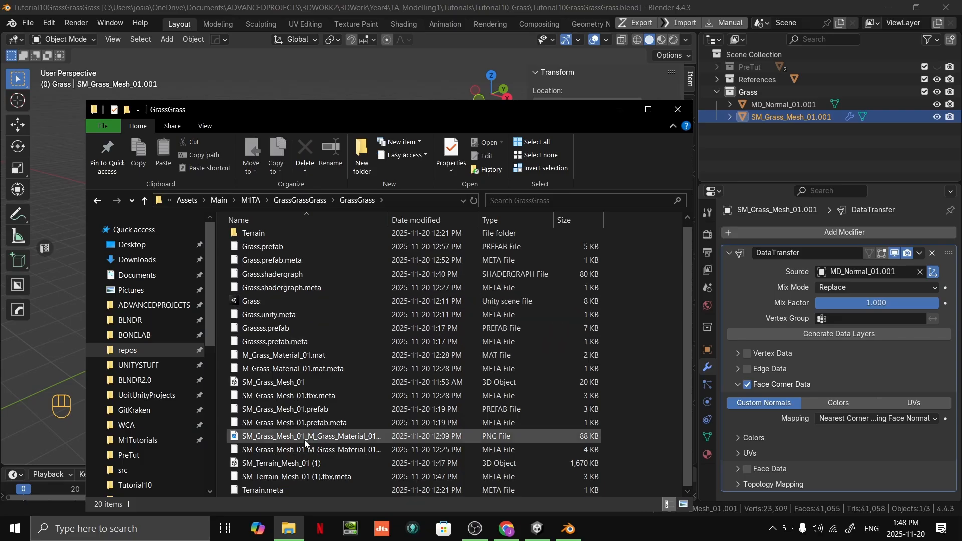
double_click(339, 463)
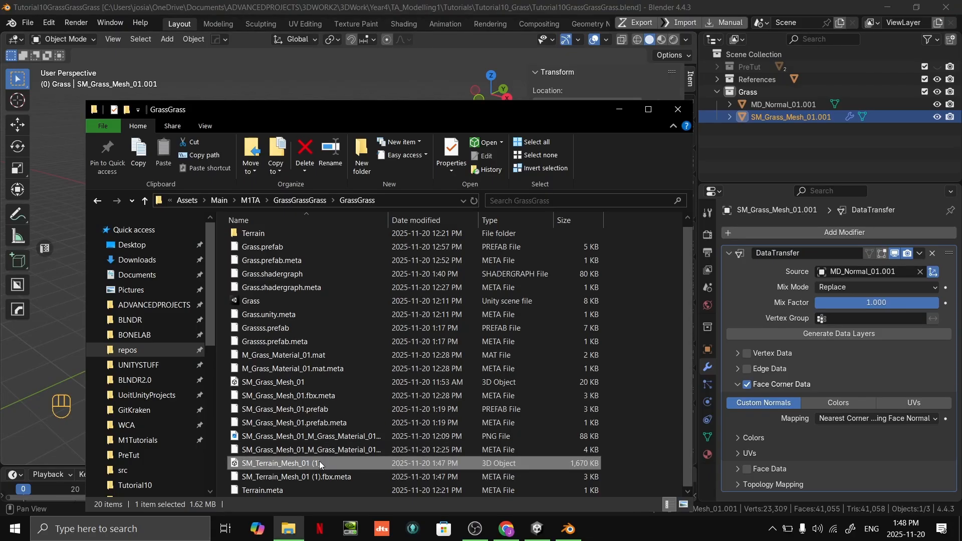
- Import the exported SM_Terrain_Mesh_01 (1).fbx into the Blender scene with the default FBX import options
drag(320, 462, 391, 82)
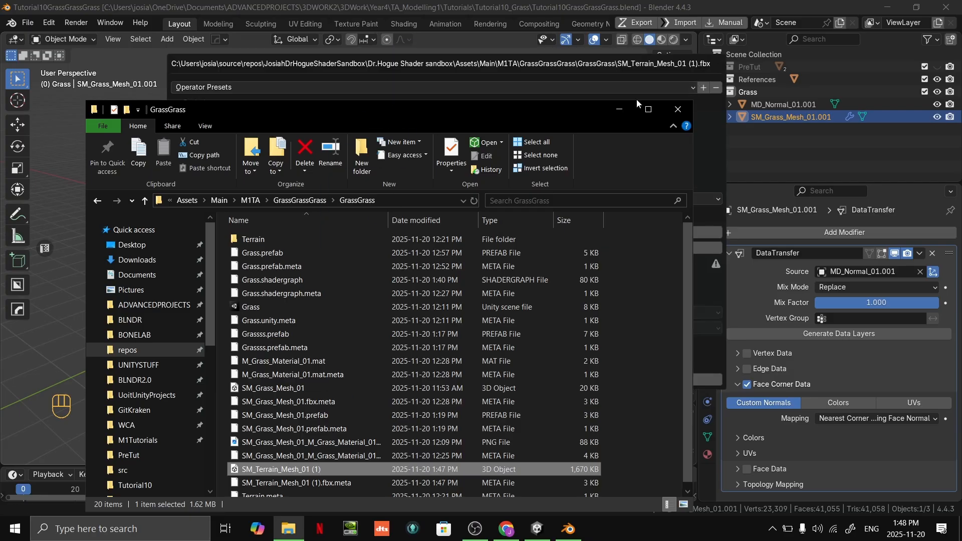
click(677, 109)
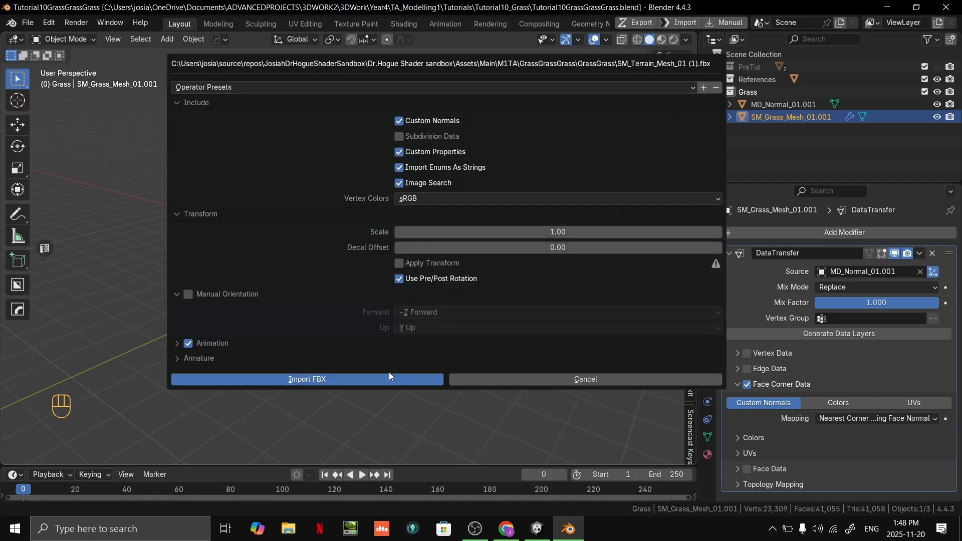
click(351, 381)
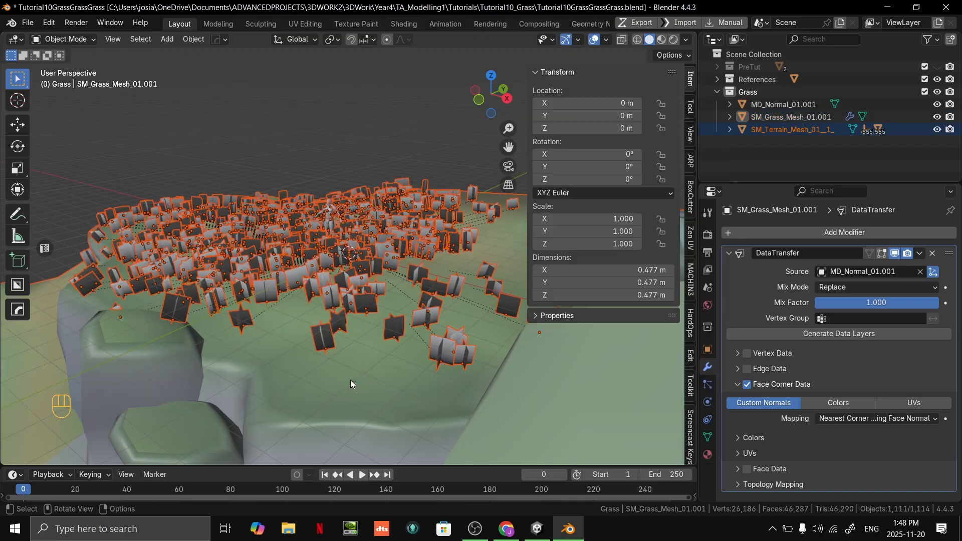
- Examine the imported terrain and the grass planes scattered around the mannequin from several angles and distances
scroll(410, 284, down, 4)
scroll(391, 203, up, 4)
middle_drag(391, 203, 225, 263)
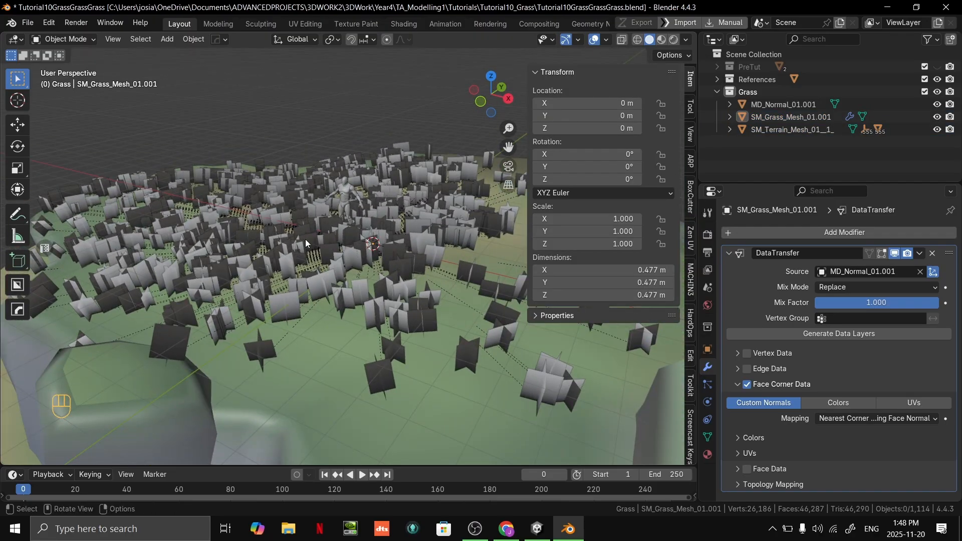
scroll(305, 239, up, 3)
shift+middle_drag(346, 211, 342, 278)
scroll(342, 278, up, 3)
scroll(342, 278, down, 6)
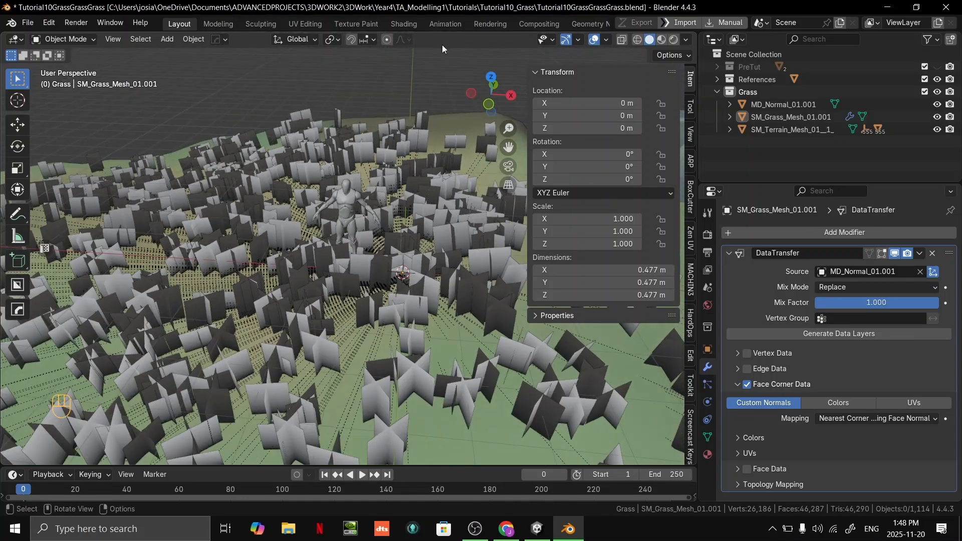
scroll(426, 205, down, 4)
mouse_move(426, 205)
middle_down()
mouse_move(422, 231)
mouse_move(407, 204)
middle_up()
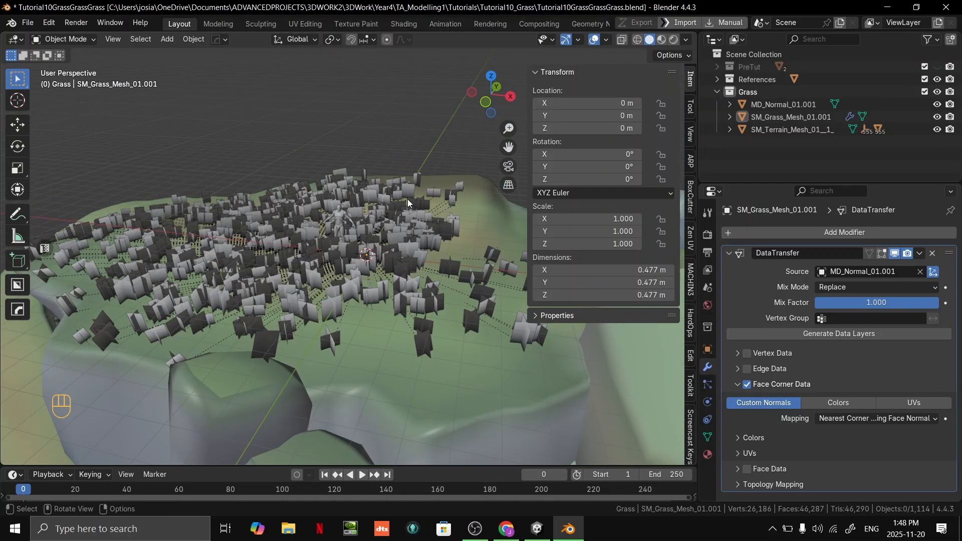
scroll(413, 250, up, 6)
- Show the material settings of one grass plane, switch the viewport to Material Preview and hide the transform sidebar
click(458, 260)
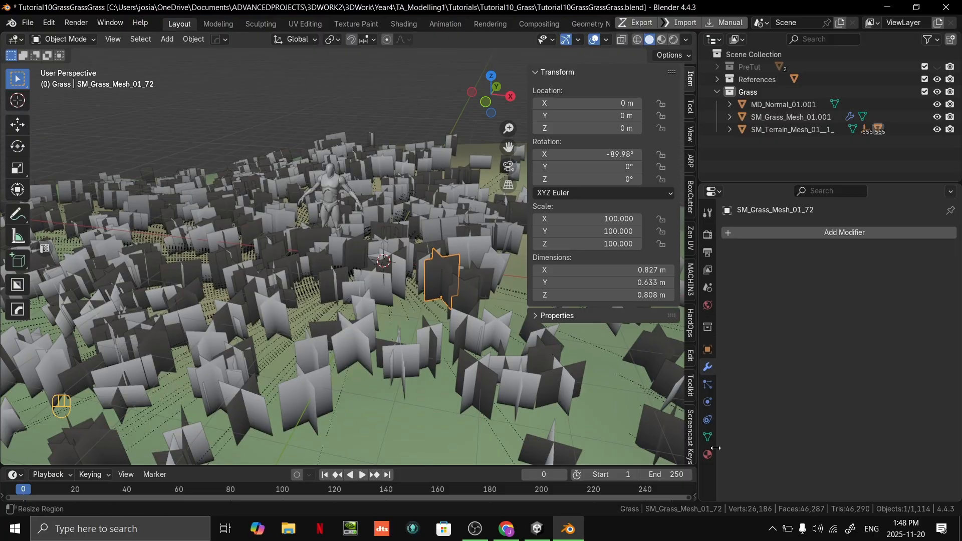
click(707, 455)
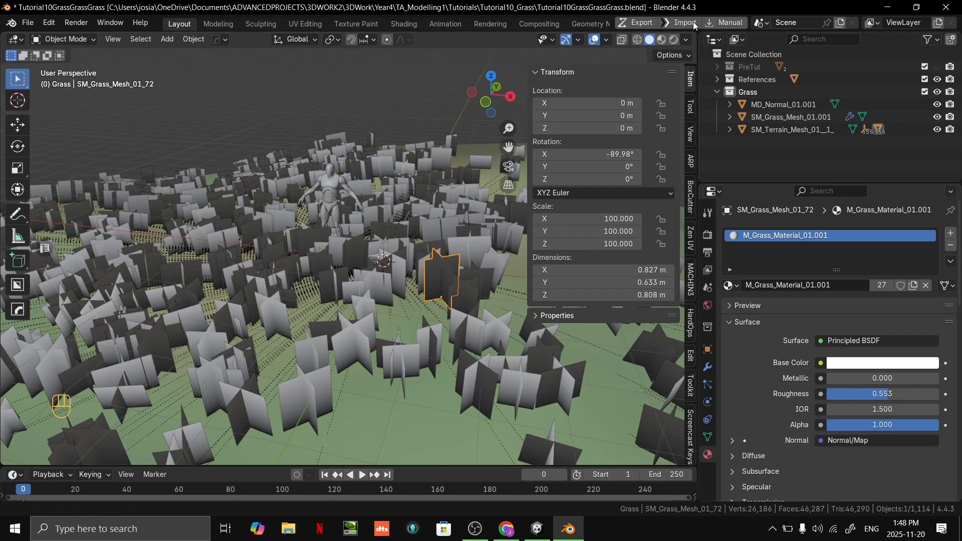
click(662, 40)
middle_drag(427, 159, 419, 152)
key(n)
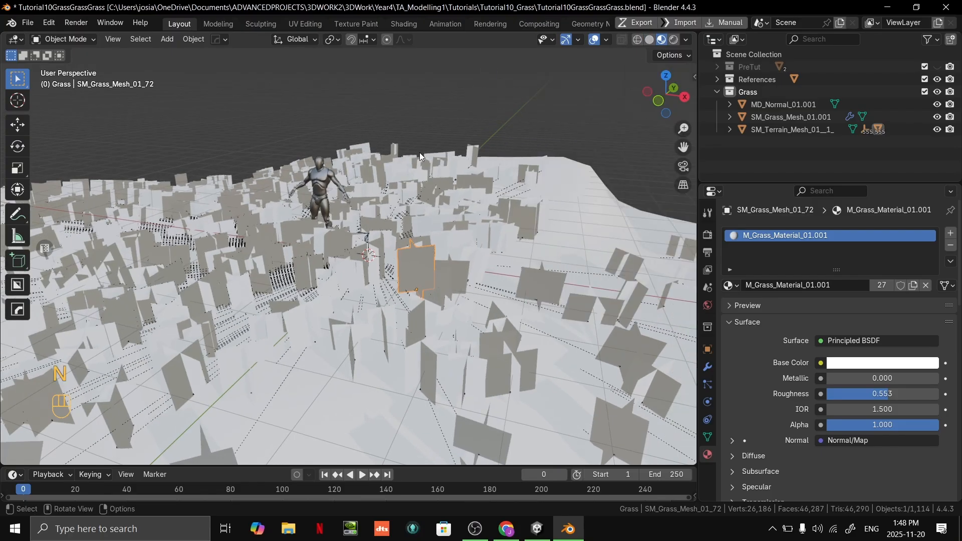
- Select the terrain mesh and bring up its Terrain material nodes in the Shading workspace
scroll(516, 167, down, 8)
click(433, 329)
scroll(435, 320, up, 3)
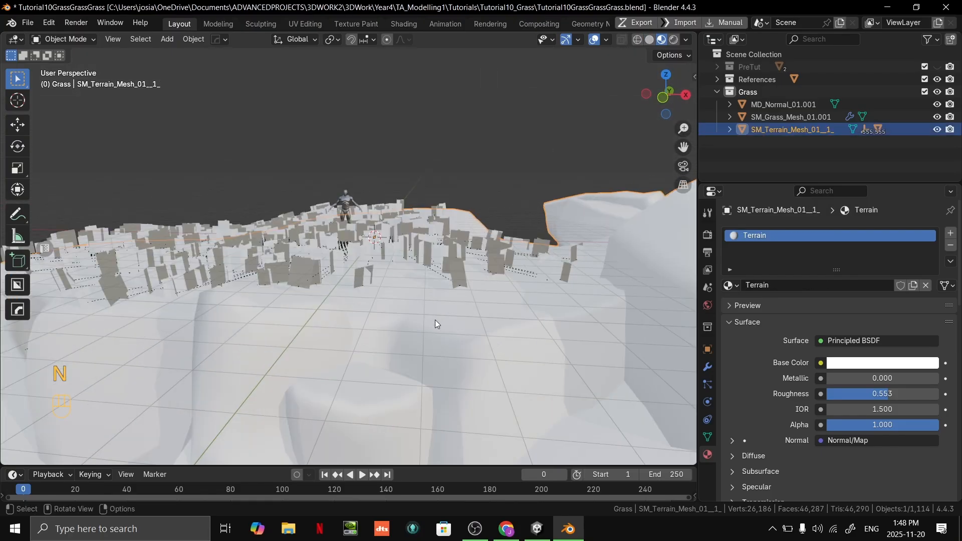
scroll(435, 320, down, 2)
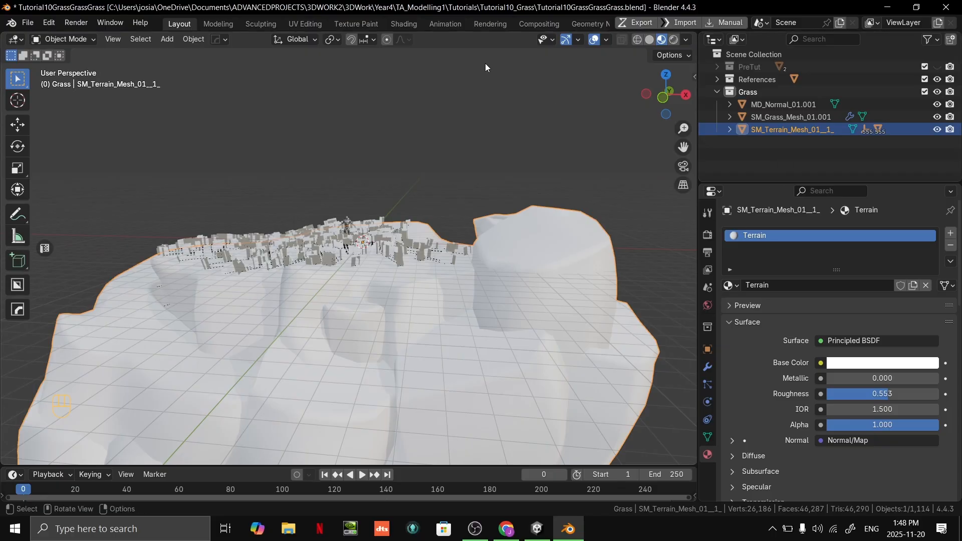
click(416, 24)
scroll(619, 229, down, 1)
scroll(335, 422, down, 8)
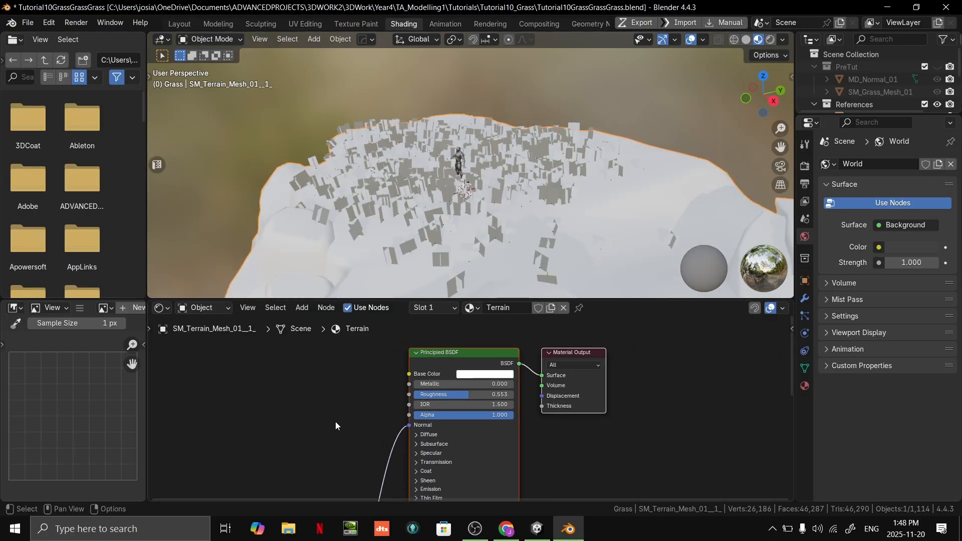
middle_drag(335, 422, 435, 317)
middle_drag(462, 432, 419, 495)
scroll(410, 390, up, 7)
scroll(373, 404, up, 3)
mouse_move(410, 391)
middle_down()
mouse_move(373, 404)
mouse_move(416, 402)
middle_up()
- Add a Color Attribute node to the Terrain material, connect its Color to Base Color and set it to VertexColors
key(F3)
text(att)
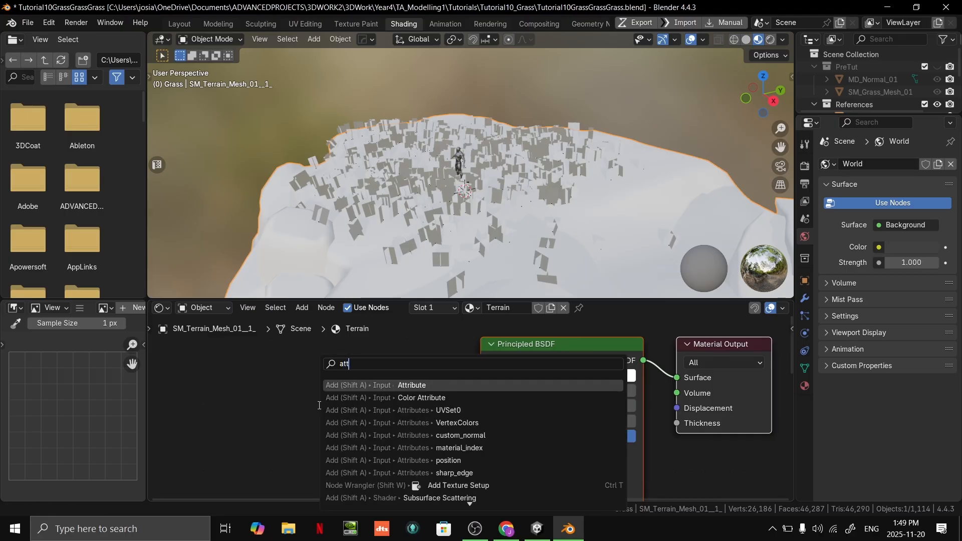
click(420, 397)
click(302, 408)
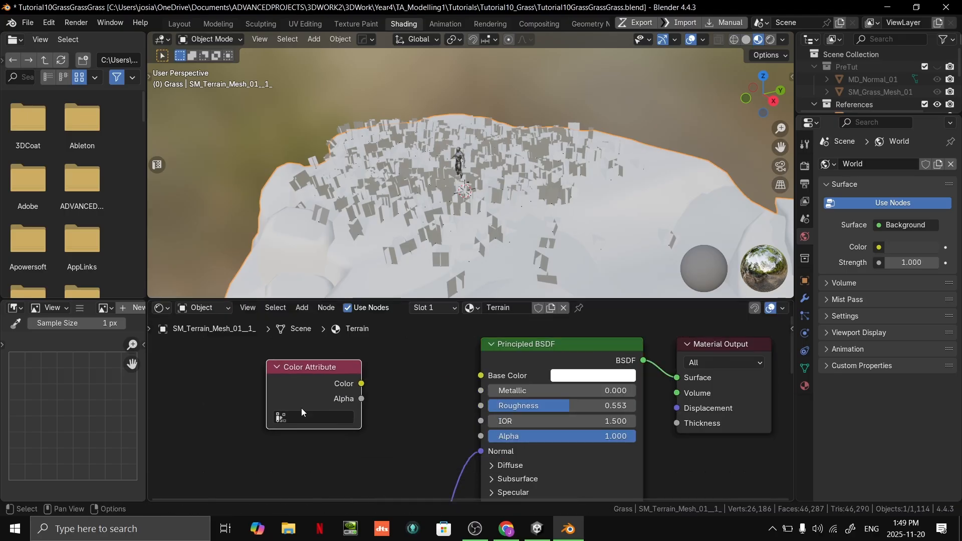
drag(372, 388, 480, 375)
click(308, 417)
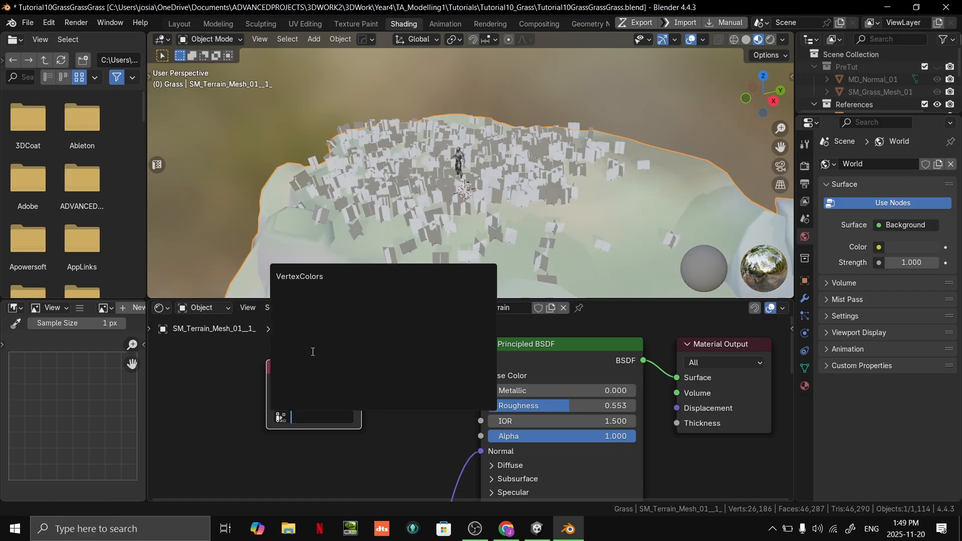
click(312, 277)
- Return to the Layout workspace and turn off the Relationship Lines viewport overlay
click(188, 23)
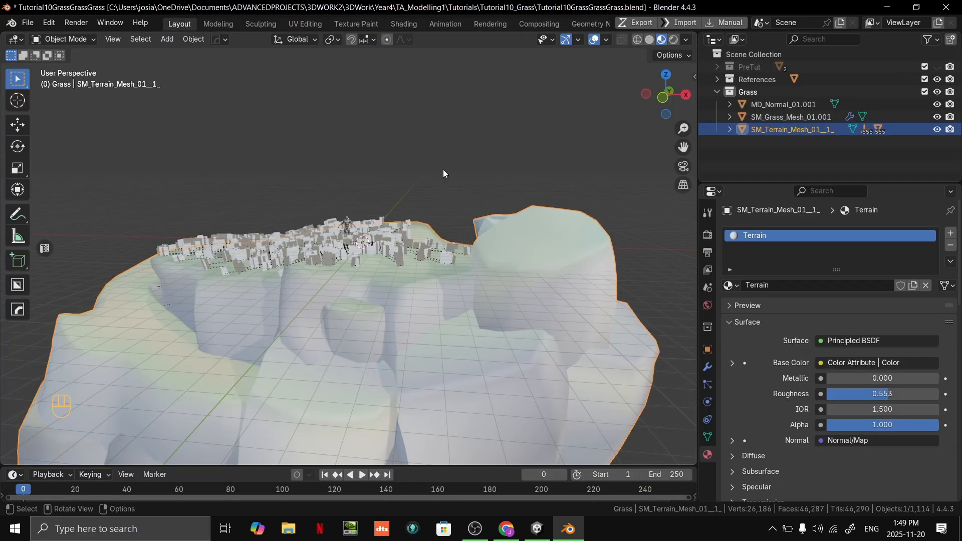
right_click(474, 225)
middle_drag(426, 165, 506, 218)
scroll(506, 218, up, 6)
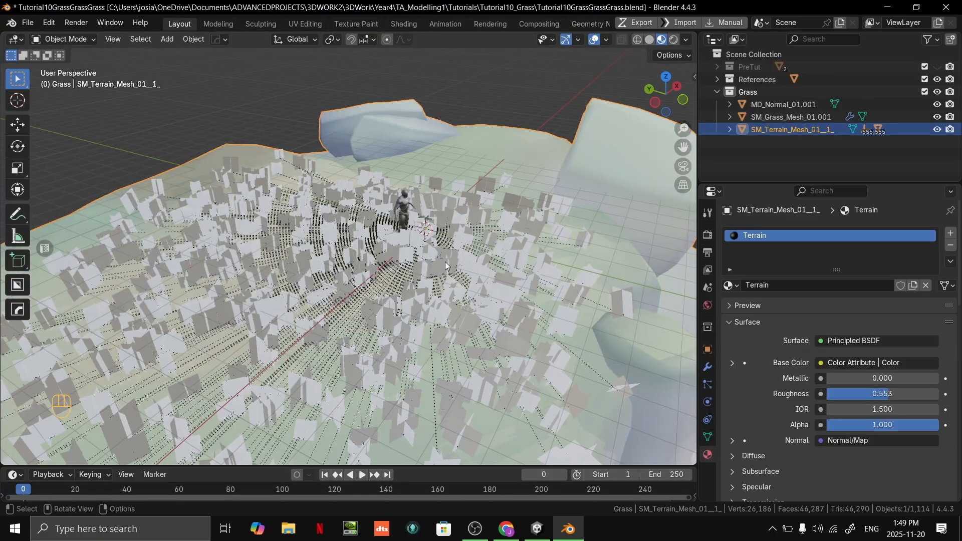
click(607, 40)
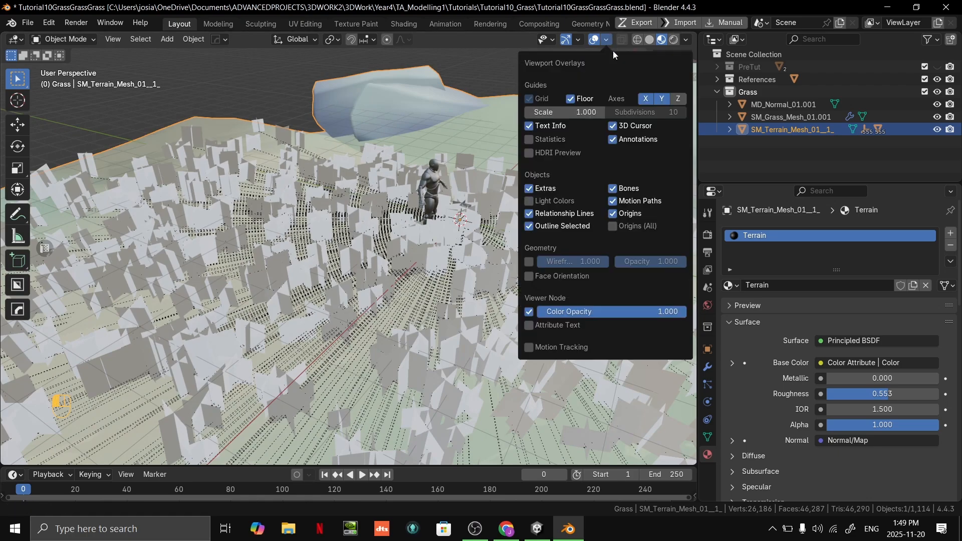
click(529, 214)
- Give the grass planes' material an Image Texture base color using the white grass-blade transparency PNG from the Tutorial10 folder
scroll(374, 240, down, 5)
middle_drag(328, 266, 366, 243)
scroll(365, 243, up, 5)
click(361, 250)
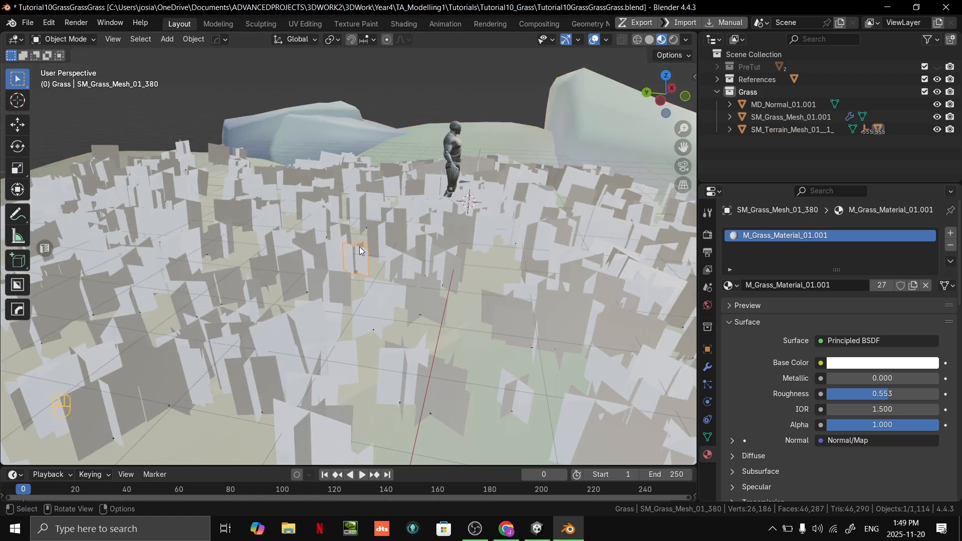
click(821, 364)
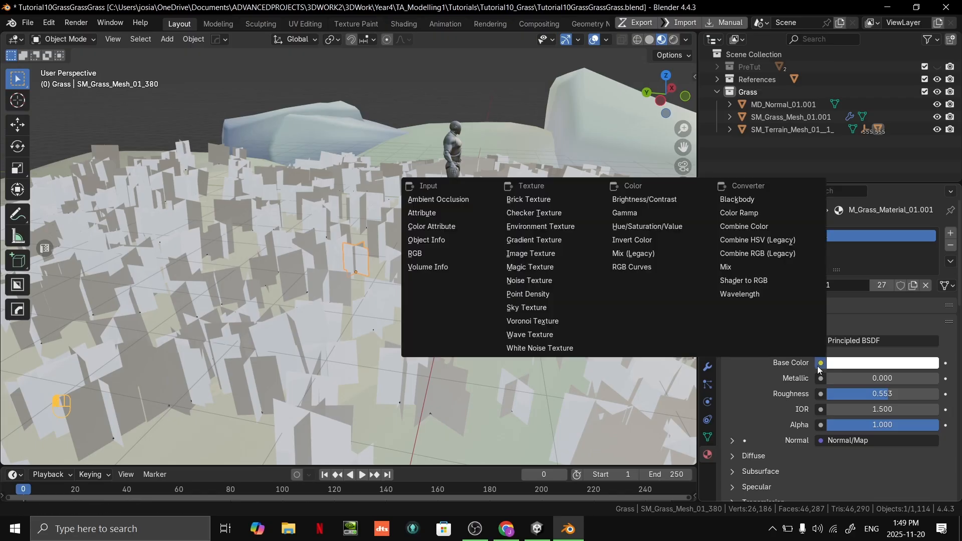
click(527, 253)
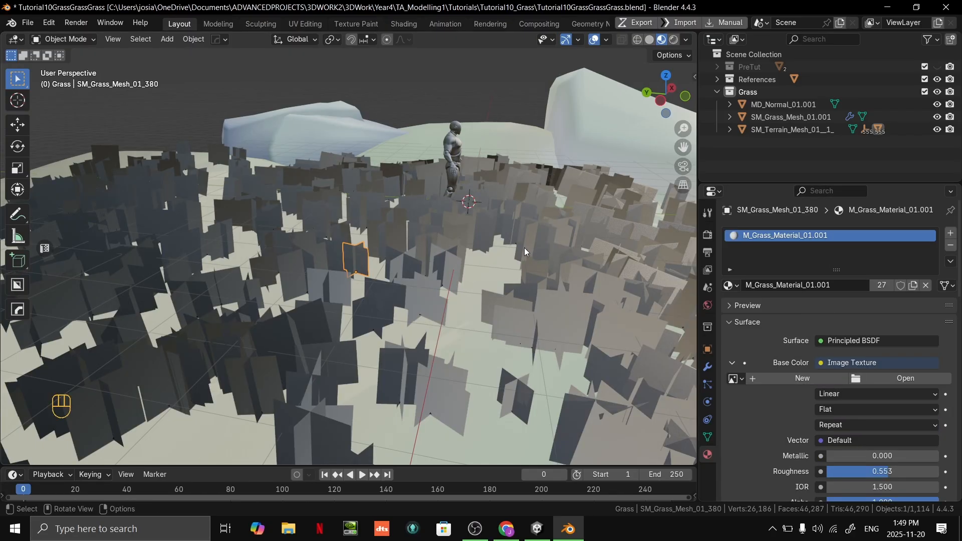
click(902, 378)
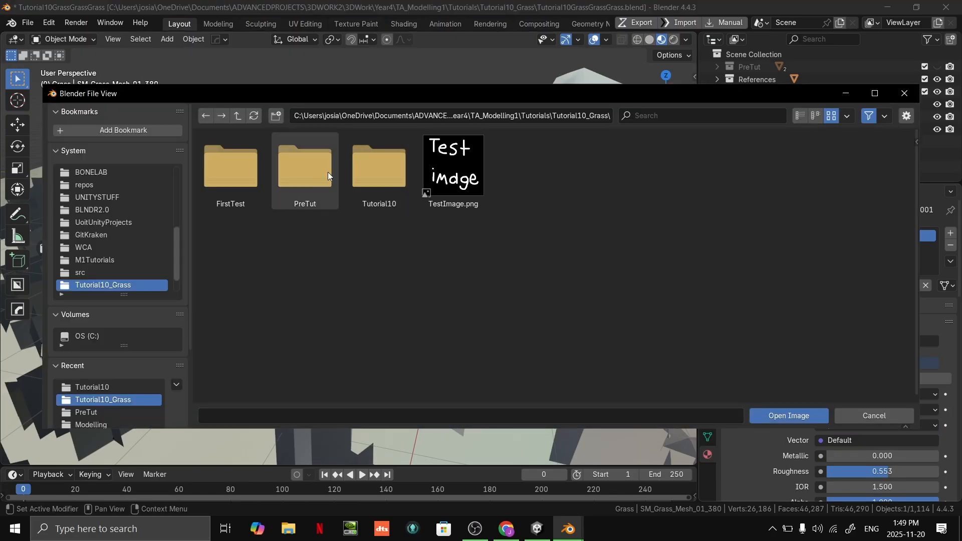
double_click(391, 185)
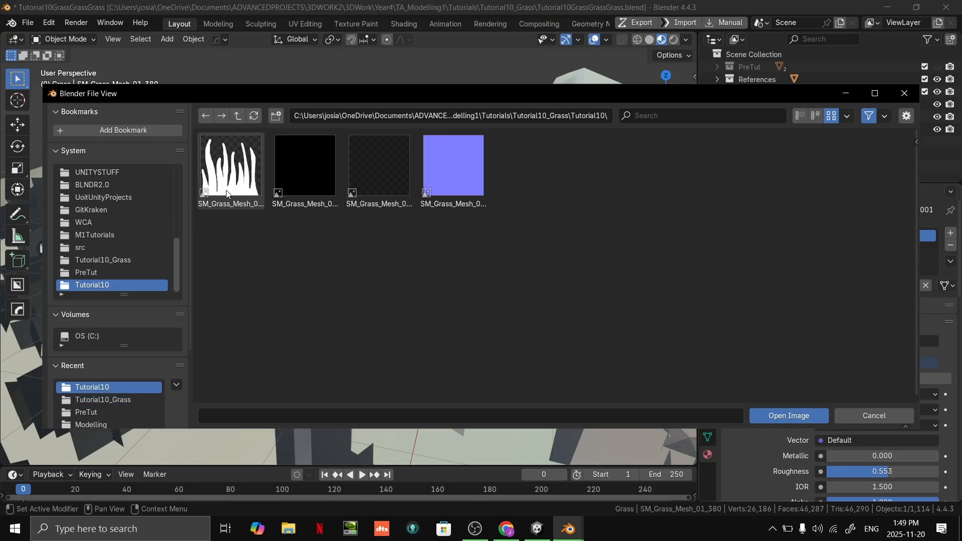
double_click(226, 186)
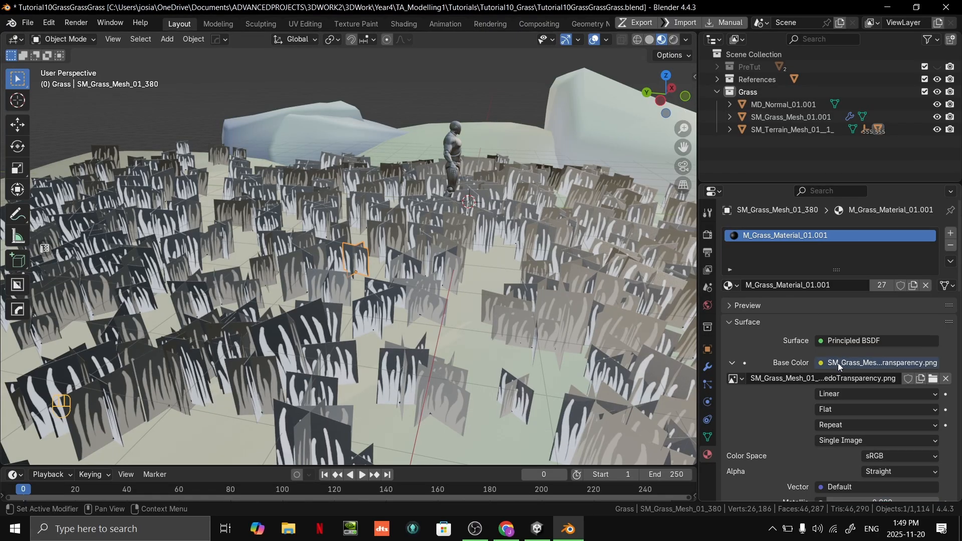
- In the Shading workspace, connect the grass image texture's Alpha output to the Principled BSDF's Alpha input
click(409, 24)
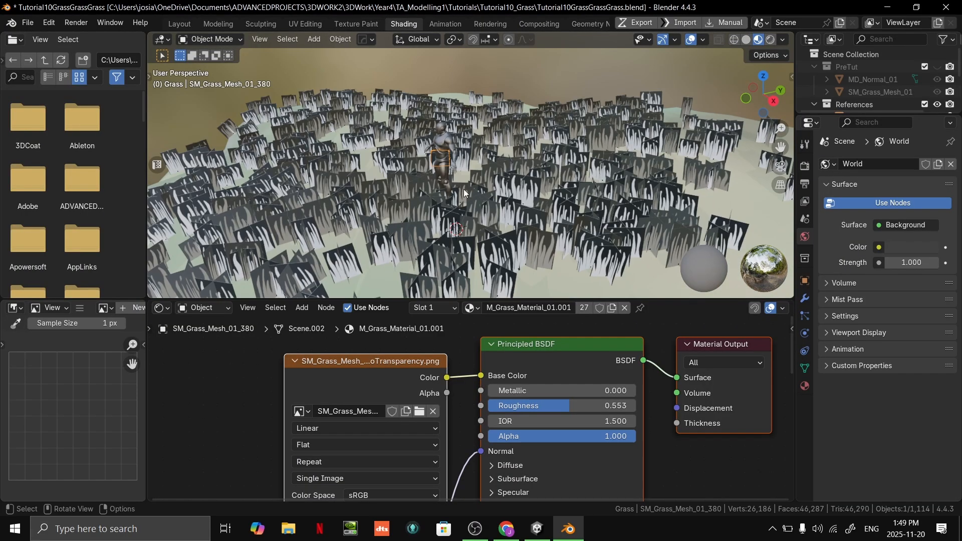
drag(429, 377, 281, 368)
click(358, 356)
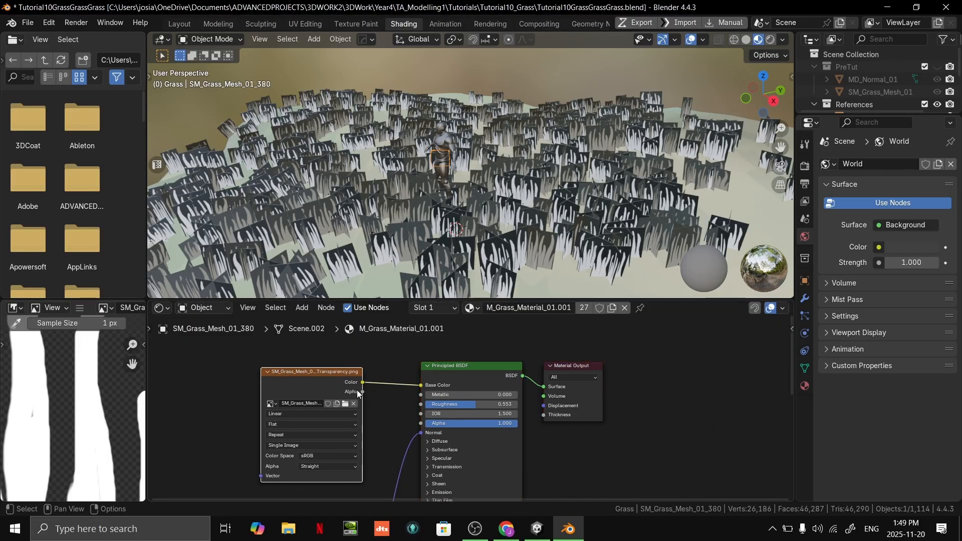
drag(362, 392, 427, 422)
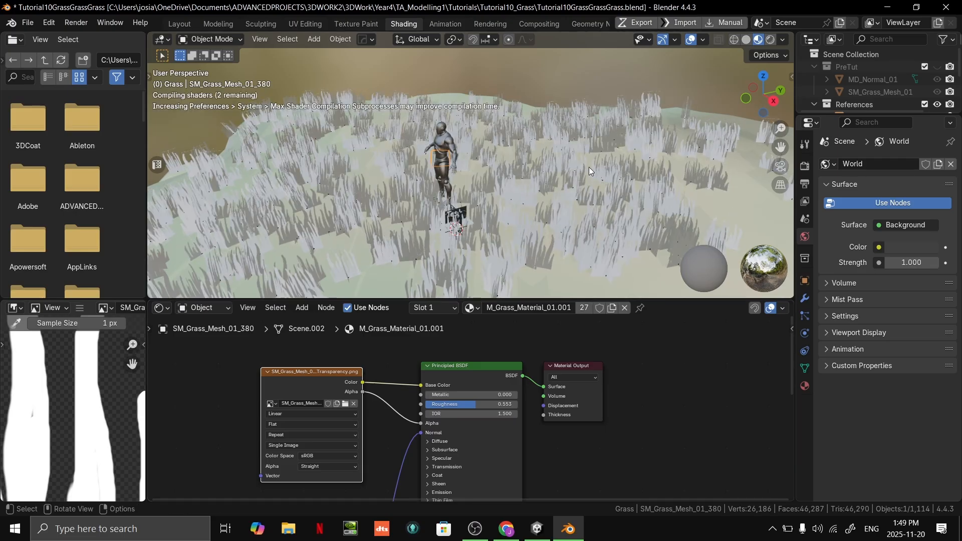
right_click(588, 167)
click(588, 167)
key(s)
right_click(622, 134)
key(ctrl+z)
key(ctrl+z)
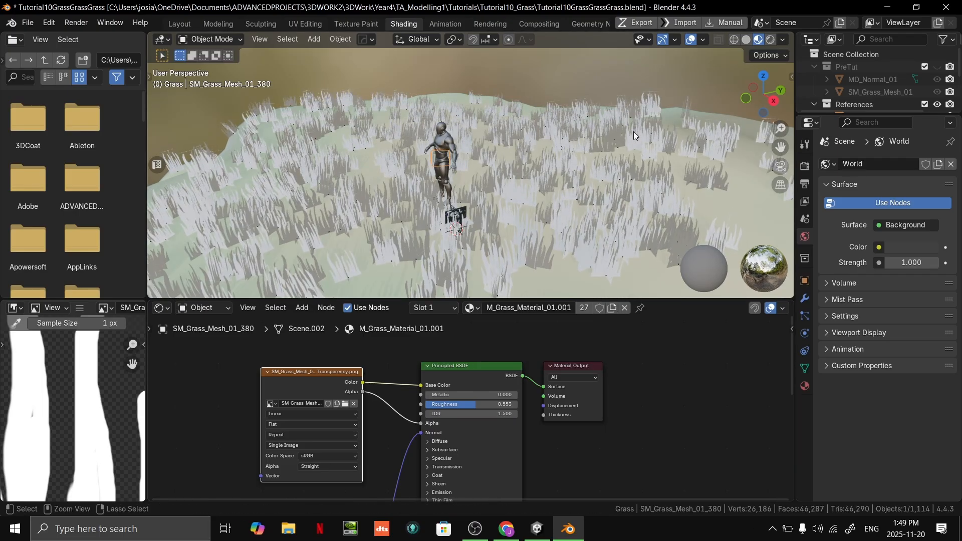
- Enlarge the shader node editor and move the grass image texture node farther away from the Principled BSDF node
scroll(531, 166, up, 4)
middle_drag(530, 172, 550, 126)
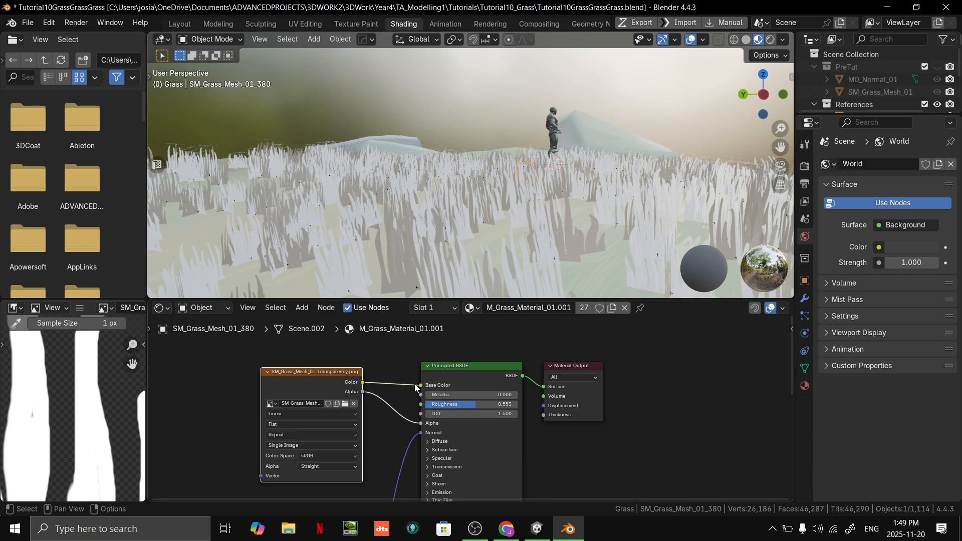
scroll(389, 410, up, 2)
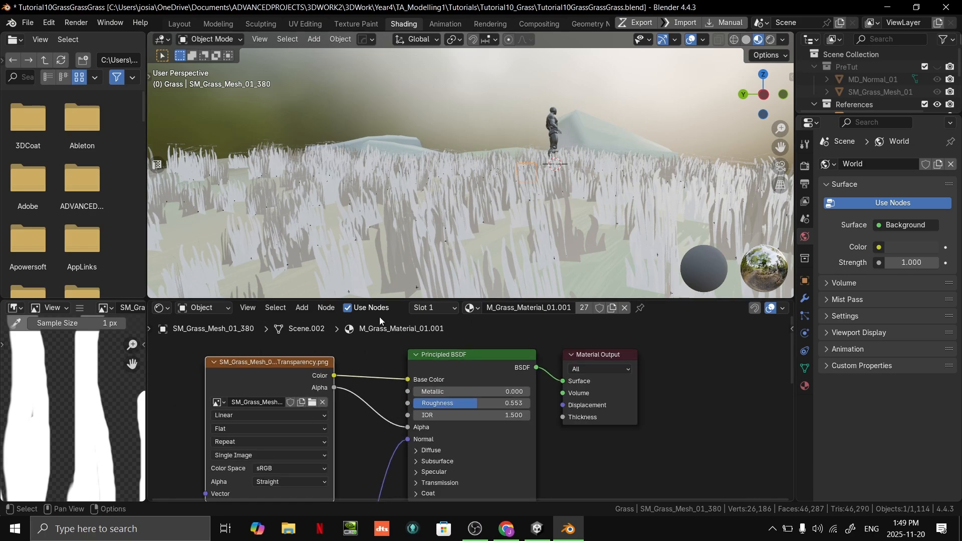
scroll(471, 373, down, 3)
drag(585, 298, 584, 262)
middle_drag(376, 344, 503, 348)
drag(502, 347, 395, 347)
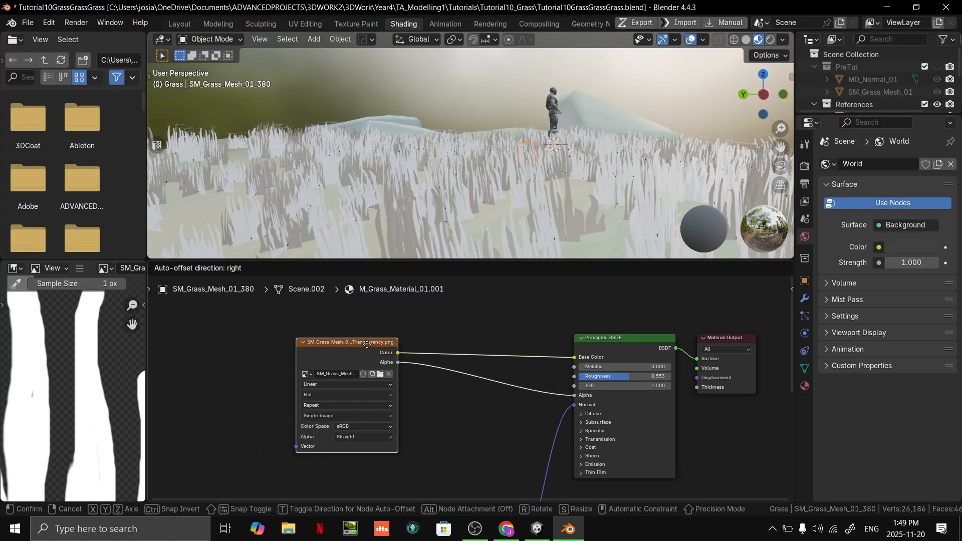
middle_drag(447, 320, 456, 364)
key(F3)
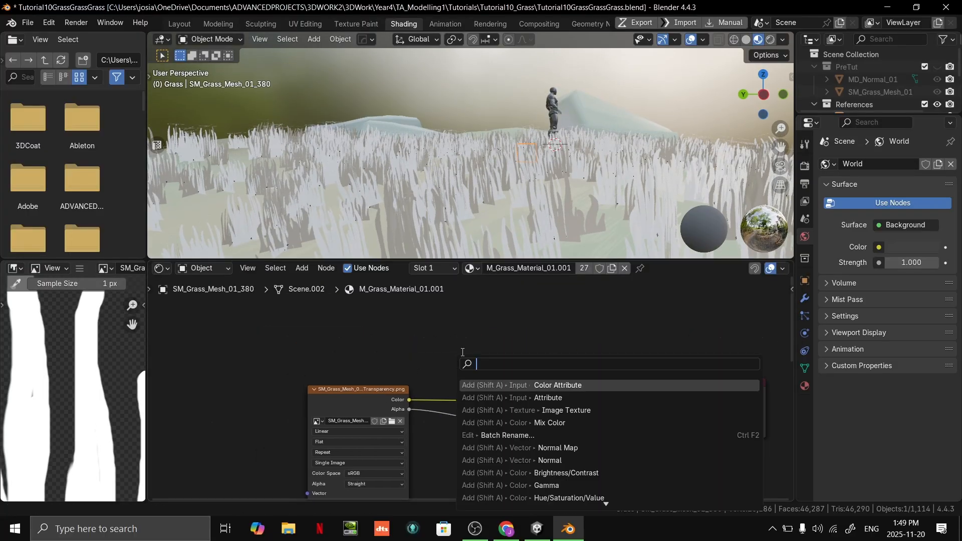
text(vert)
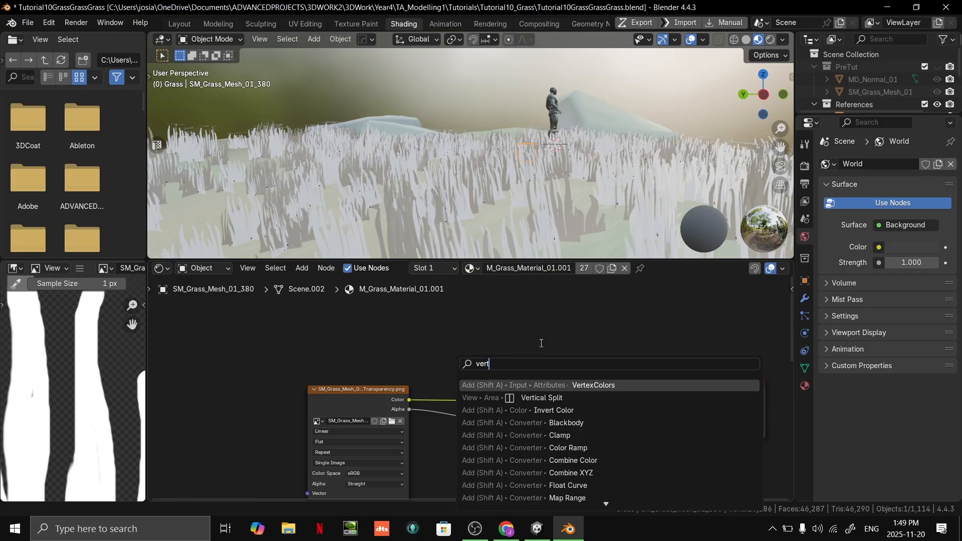
key(Escape)
- Add a Color Attribute node to the grass material, placed above and between the image texture and Principled BSDF nodes
key(F3)
text(att)
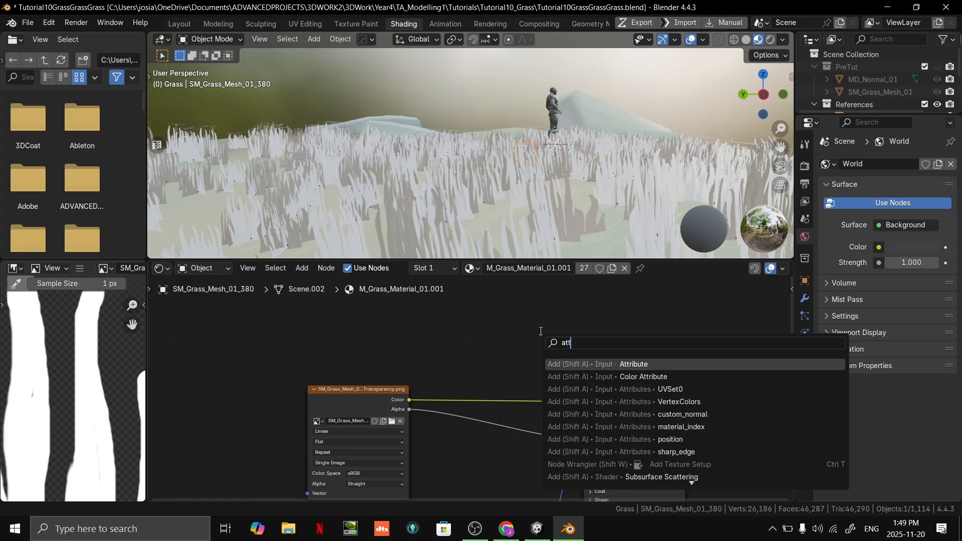
key(Down)
key(Down)
key(Up)
key(Return)
click(479, 352)
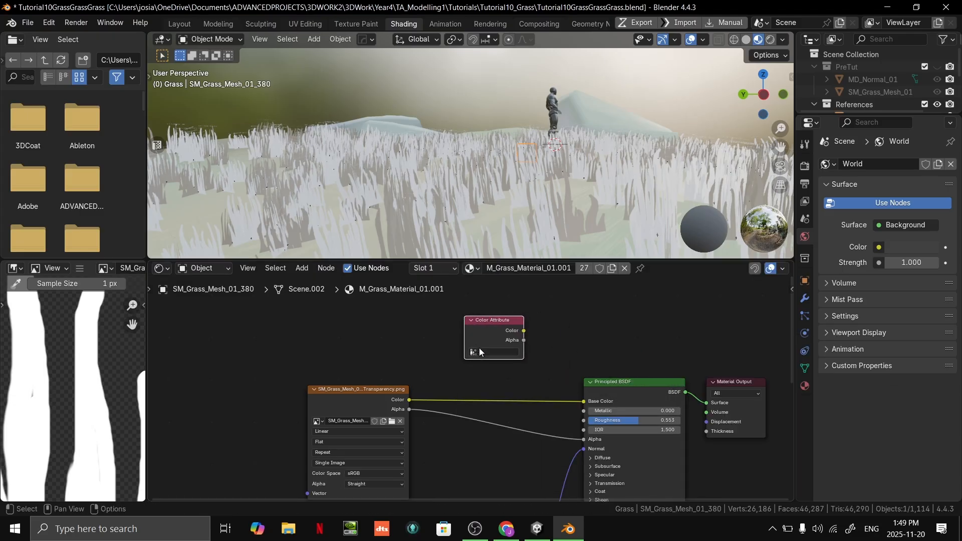
- Set the grass material's Color Attribute to VertexColors and connect its Color output to the Principled BSDF's Base Color
click(480, 352)
click(489, 373)
drag(466, 316, 427, 321)
drag(503, 320, 585, 400)
scroll(589, 186, up, 2)
middle_drag(591, 185, 525, 206)
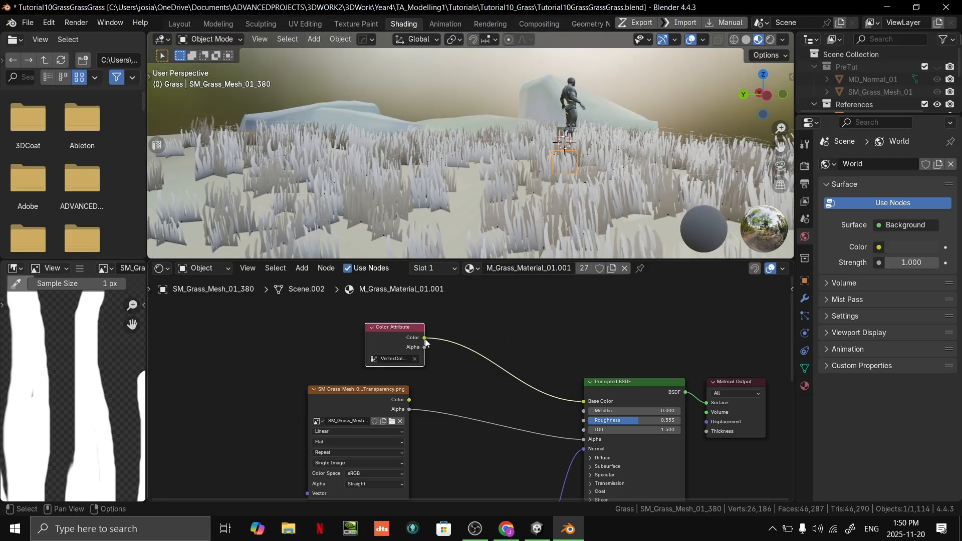
- Insert a Color Ramp node between the Color Attribute and the Principled BSDF's Base Color in the grass material
drag(425, 338, 476, 346)
text(col)
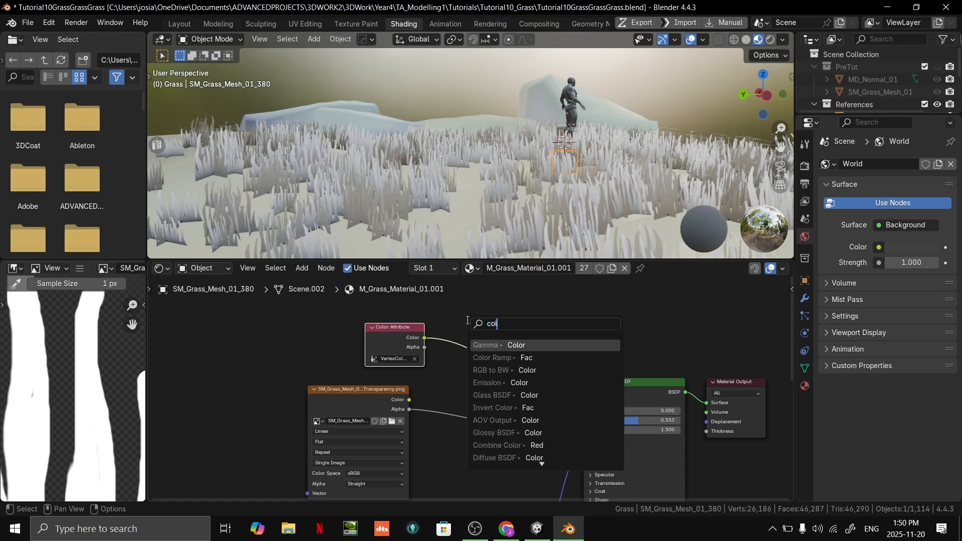
text(or ra)
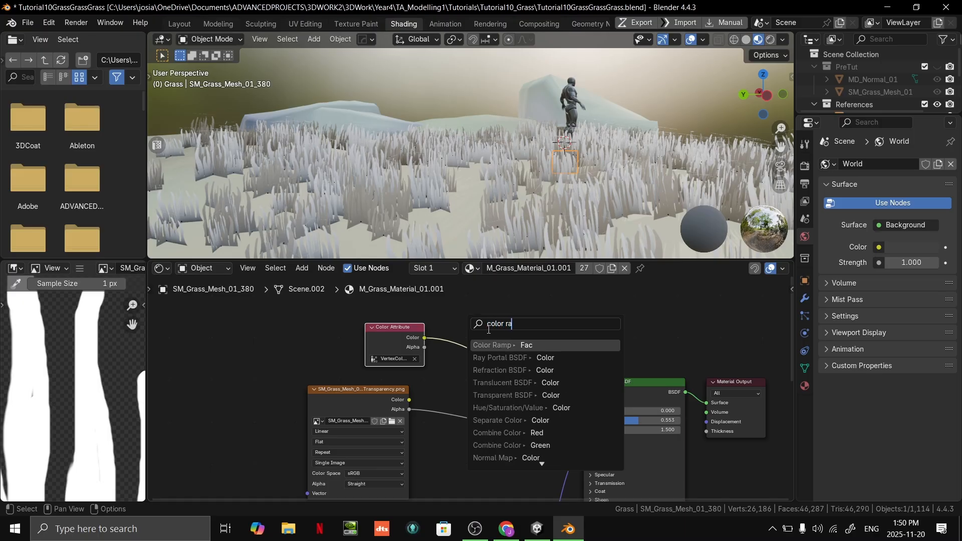
click(521, 346)
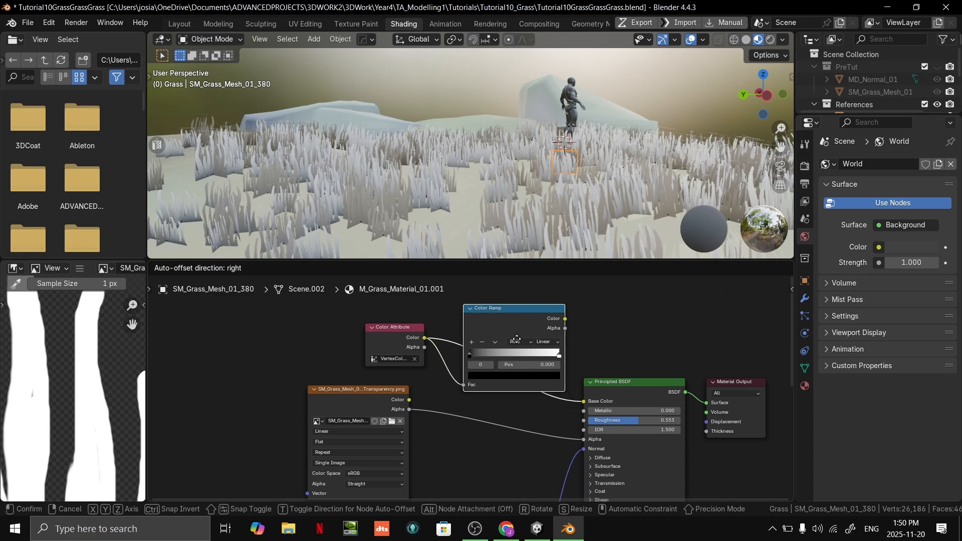
click(486, 354)
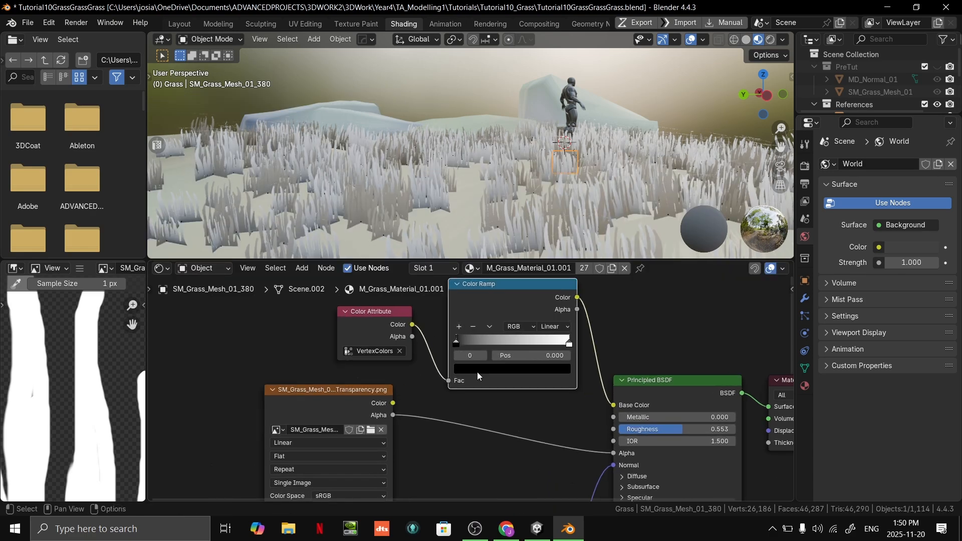
- Change the Color Ramp's black stop at position 0 to a dark teal green
click(477, 370)
click(552, 233)
mouse_move(502, 234)
mouse_down()
mouse_move(527, 203)
mouse_move(497, 204)
mouse_up()
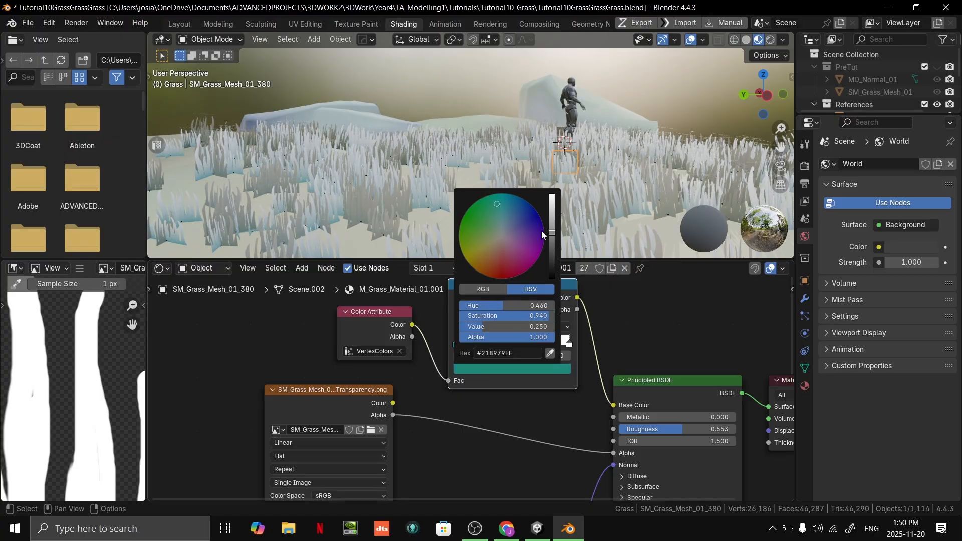
drag(553, 241, 552, 258)
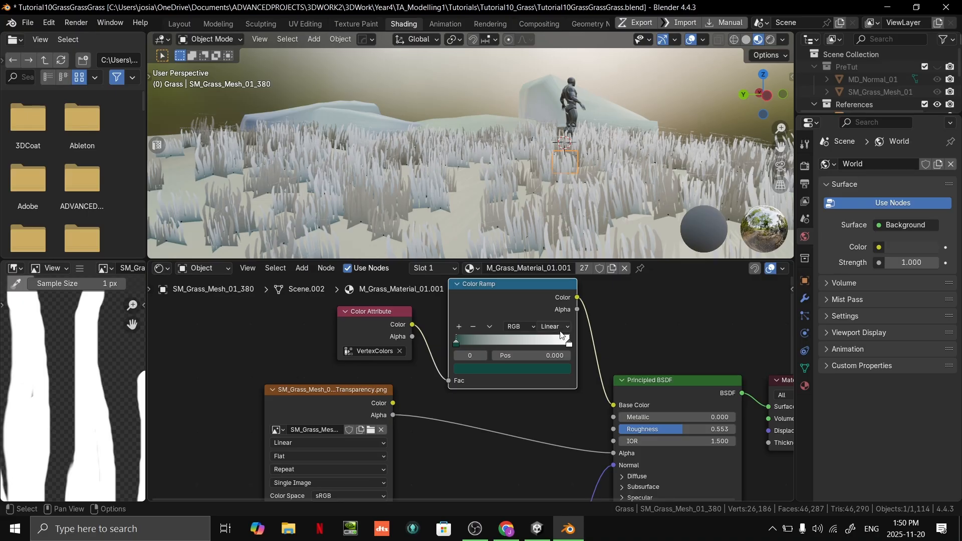
- Change the Color Ramp's white stop at position 1 to a bright yellow-green
click(568, 342)
click(551, 371)
click(552, 371)
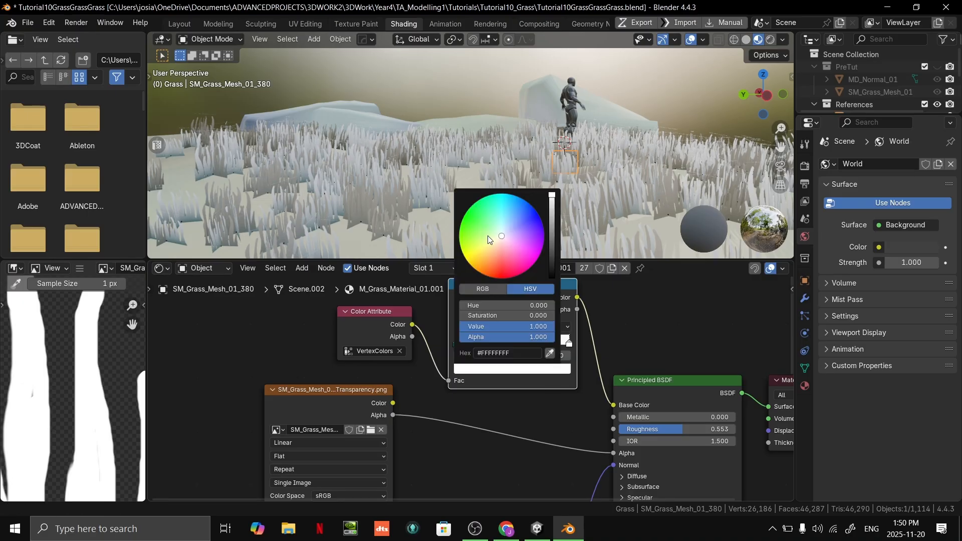
mouse_move(490, 240)
mouse_down()
mouse_move(482, 221)
mouse_move(481, 235)
mouse_up()
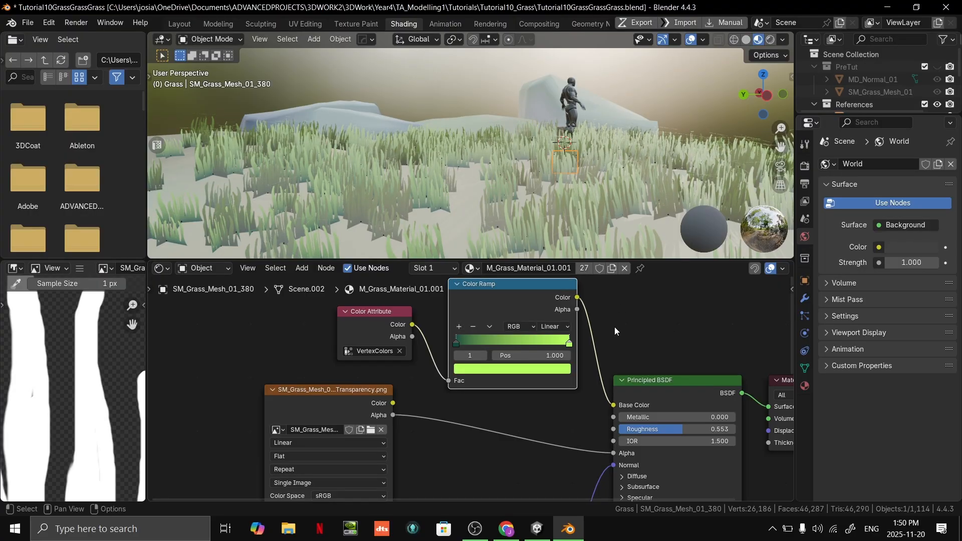
- Enlarge the shader node editor and delete the Normal/Map node from the grass material
middle_drag(631, 331, 589, 363)
scroll(381, 276, down, 3)
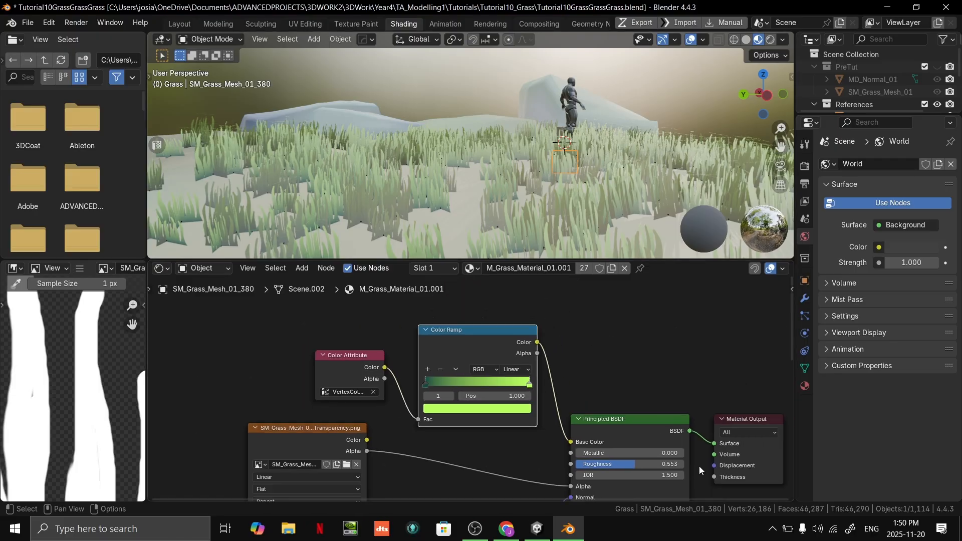
drag(637, 261, 621, 95)
scroll(625, 180, down, 1)
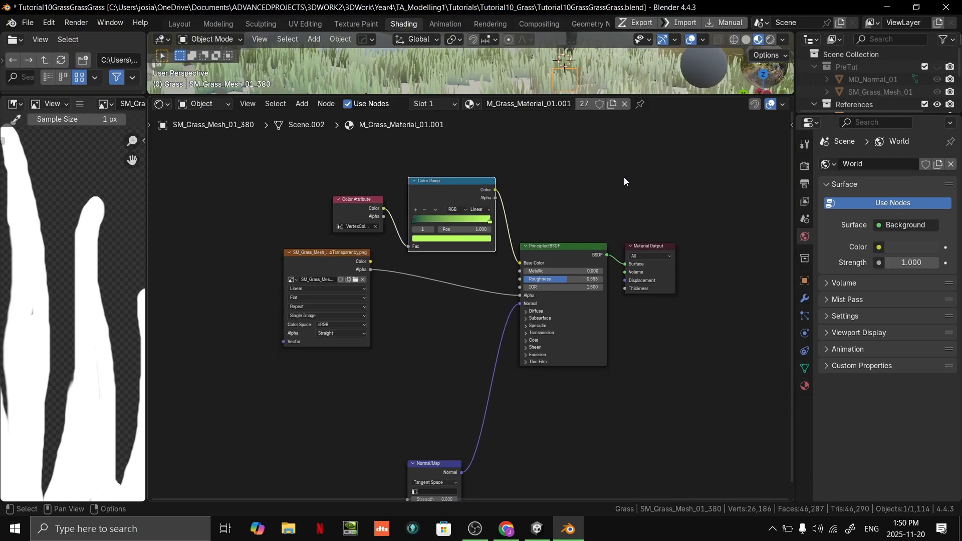
middle_drag(625, 181, 628, 135)
drag(429, 420, 426, 319)
click(438, 302)
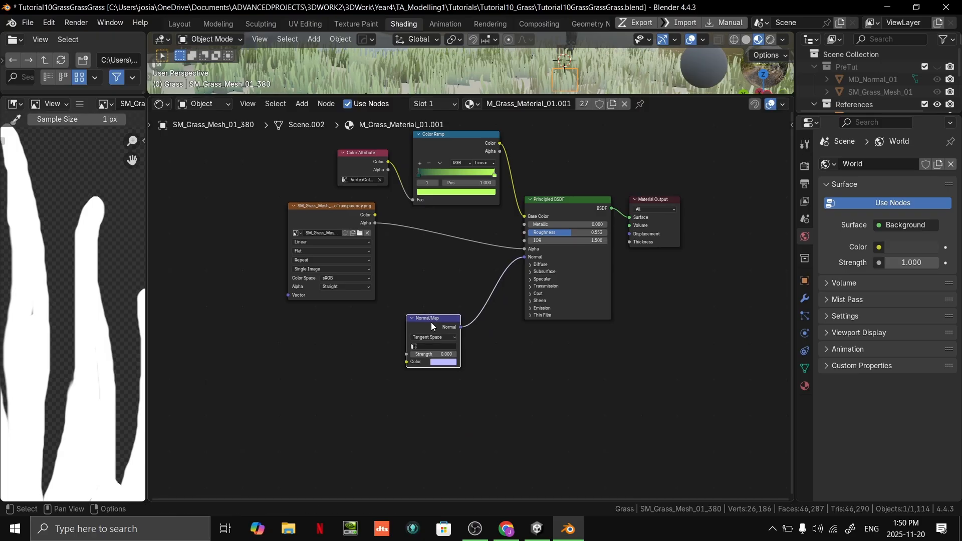
key(x)
middle_drag(468, 307, 467, 385)
scroll(466, 373, up, 2)
scroll(467, 385, up, 1)
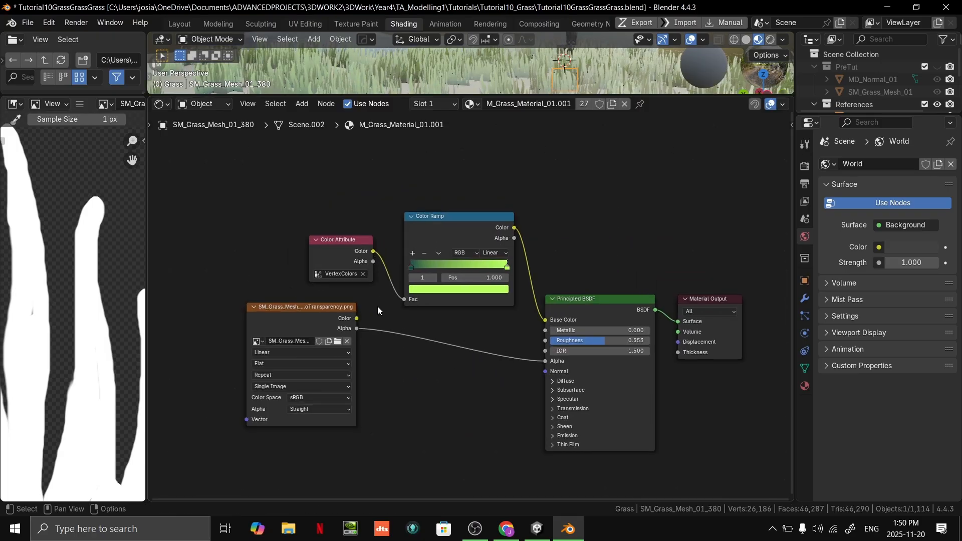
- Switch to Unity and examine how the Grass shader graph feeds vertex color, Lerp colors and texture alpha into the Fragment block
key(alt+Tab)
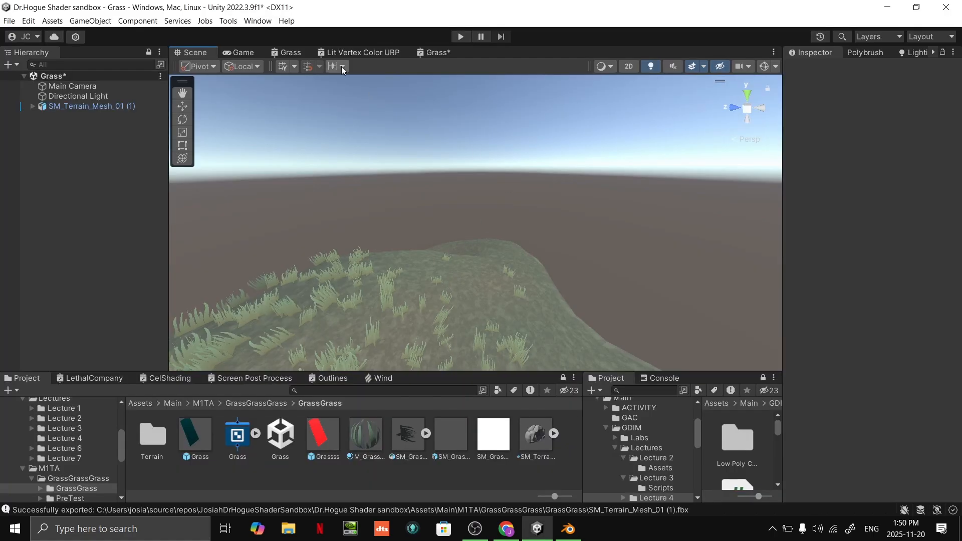
click(435, 53)
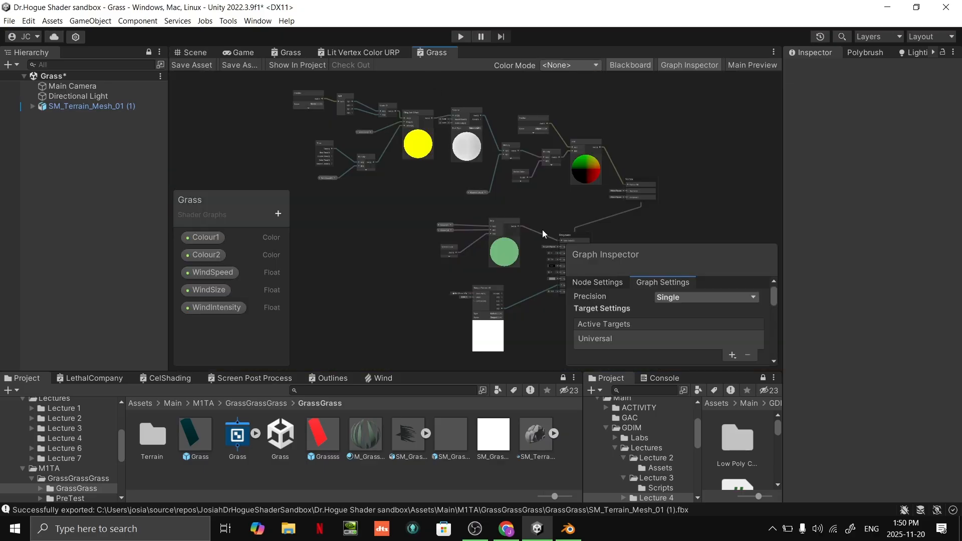
scroll(543, 234, down, 2)
middle_drag(619, 226, 676, 134)
scroll(479, 217, up, 5)
scroll(665, 161, up, 1)
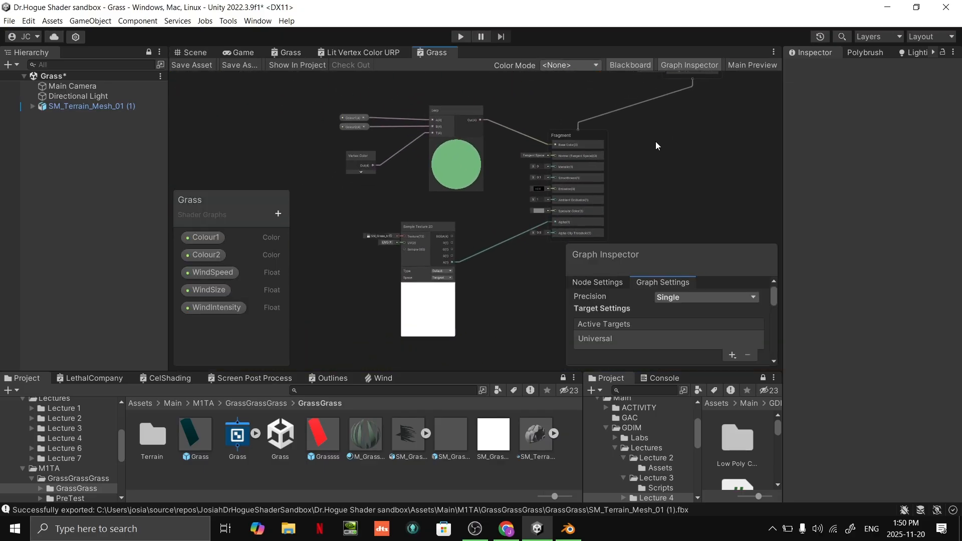
key(shift+space)
middle_drag(389, 208, 696, 278)
scroll(697, 278, up, 3)
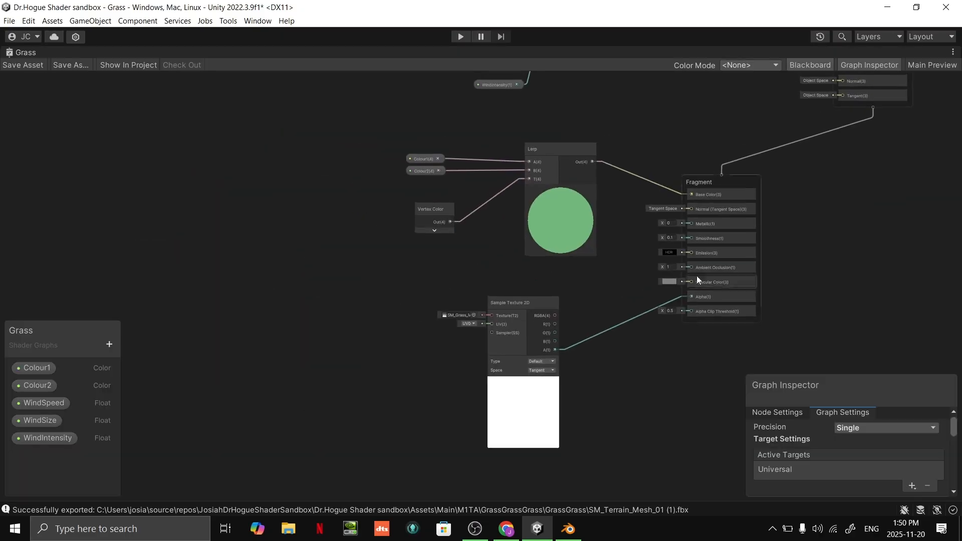
middle_drag(641, 251, 578, 262)
scroll(597, 273, up, 2)
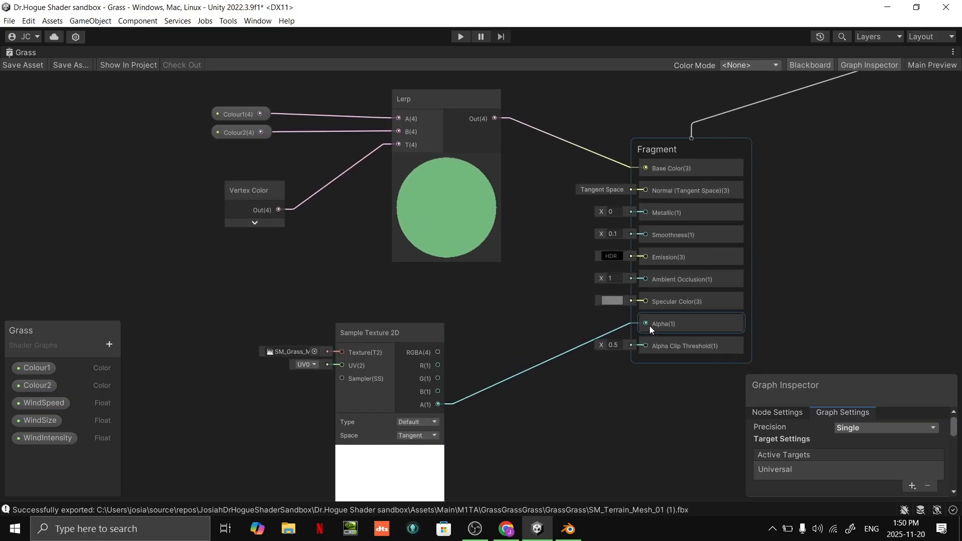
scroll(460, 284, up, 3)
click(257, 212)
scroll(308, 211, up, 1)
middle_drag(308, 211, 202, 332)
middle_drag(602, 285, 299, 215)
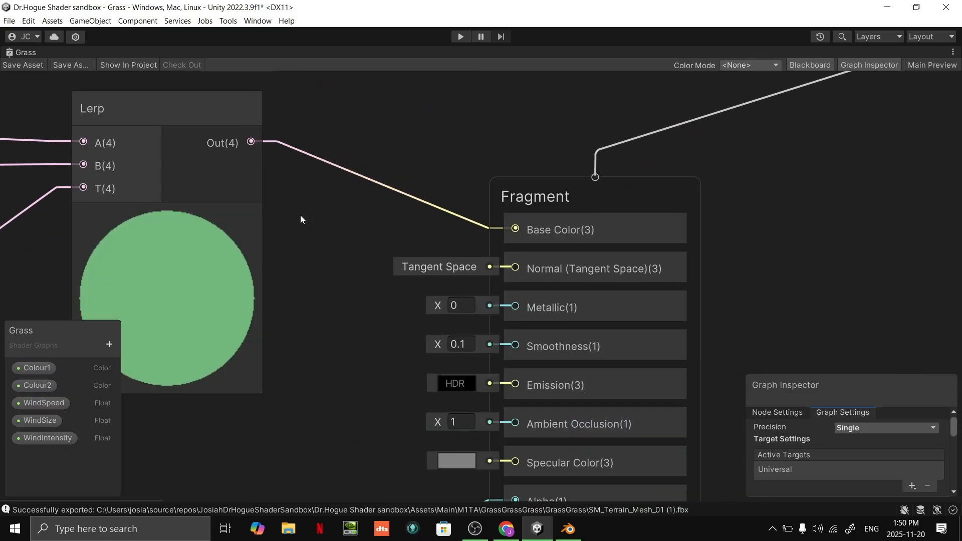
scroll(437, 182, down, 2)
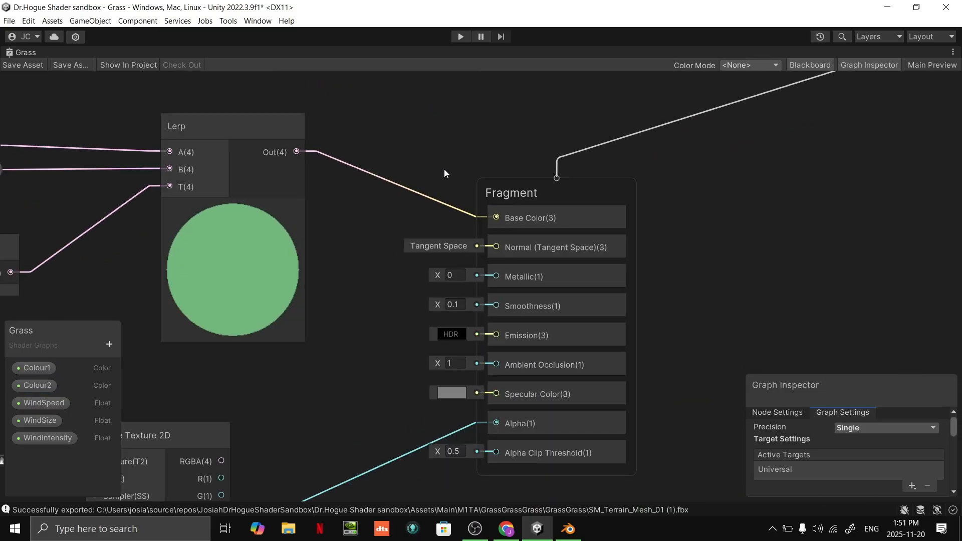
- Switch back to Blender and move the grass image texture node lower, away from the Color Attribute node
key(alt+Tab)
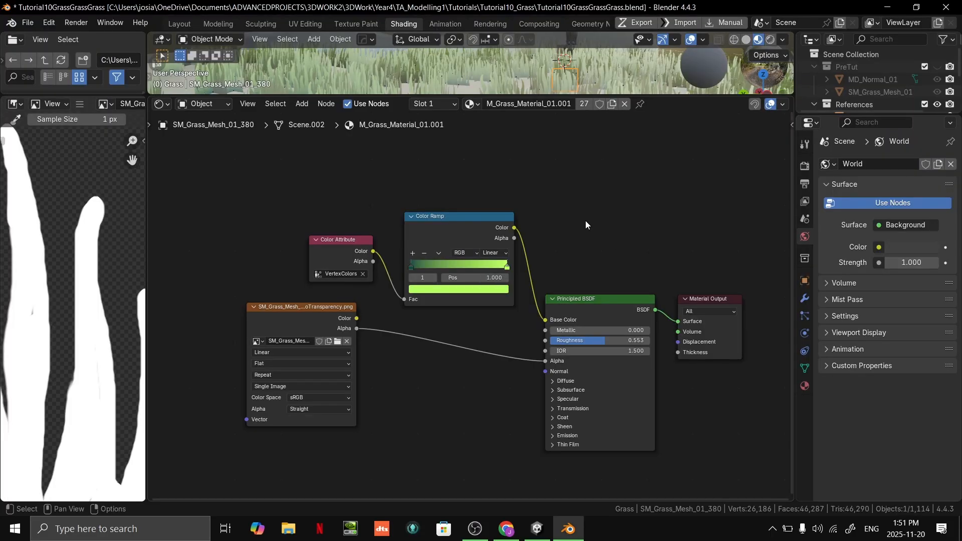
scroll(421, 281, up, 2)
drag(267, 314, 283, 379)
scroll(283, 380, up, 2)
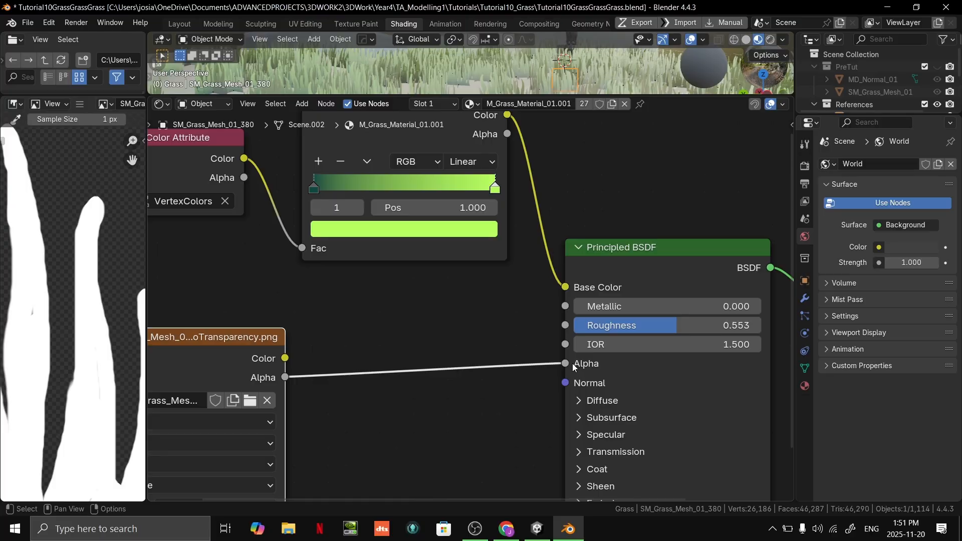
middle_drag(504, 331, 519, 418)
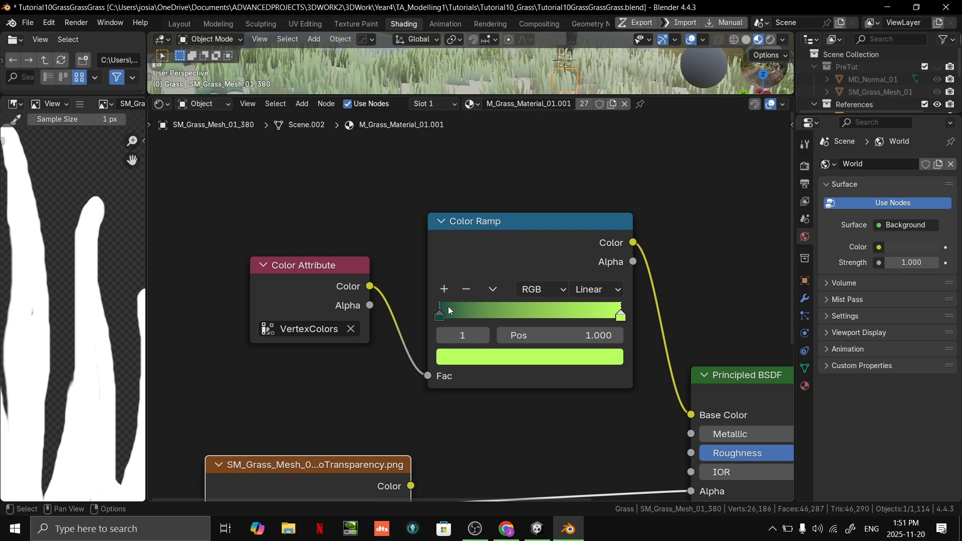
- Enlarge the 3D viewport, select the terrain mesh in the Layout workspace, and show its Terrain material in the Shading workspace
middle_drag(705, 260, 456, 229)
drag(526, 95, 536, 332)
right_click(563, 244)
middle_drag(759, 189, 263, 50)
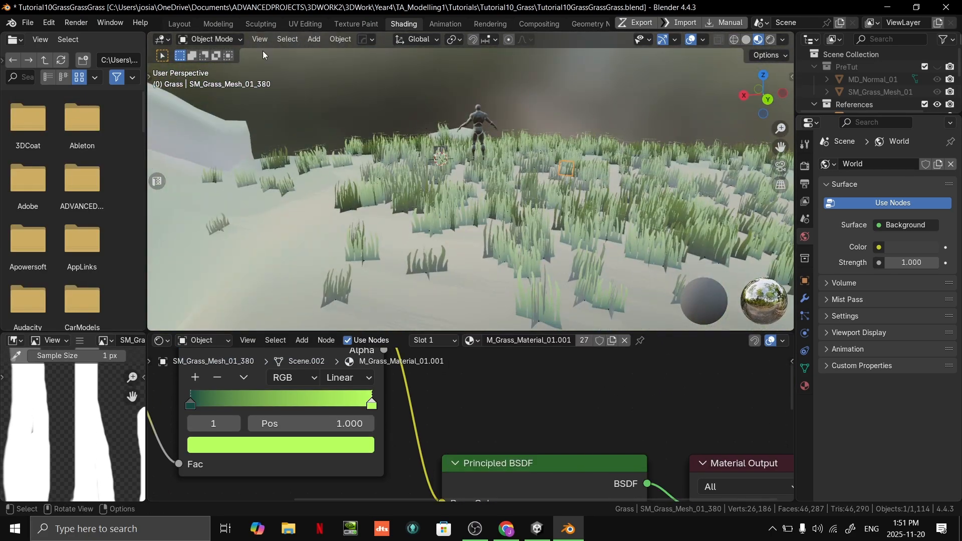
click(182, 25)
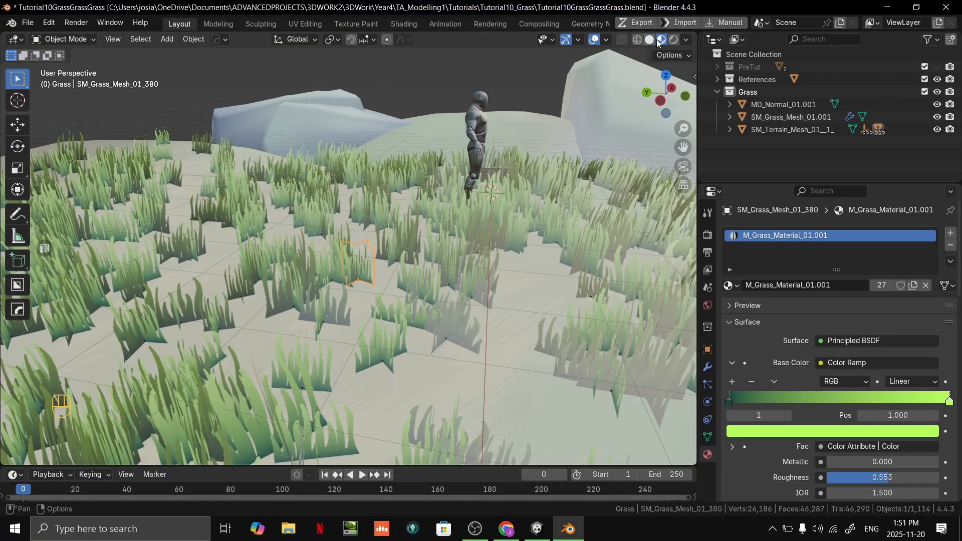
middle_drag(616, 115, 552, 155)
click(569, 119)
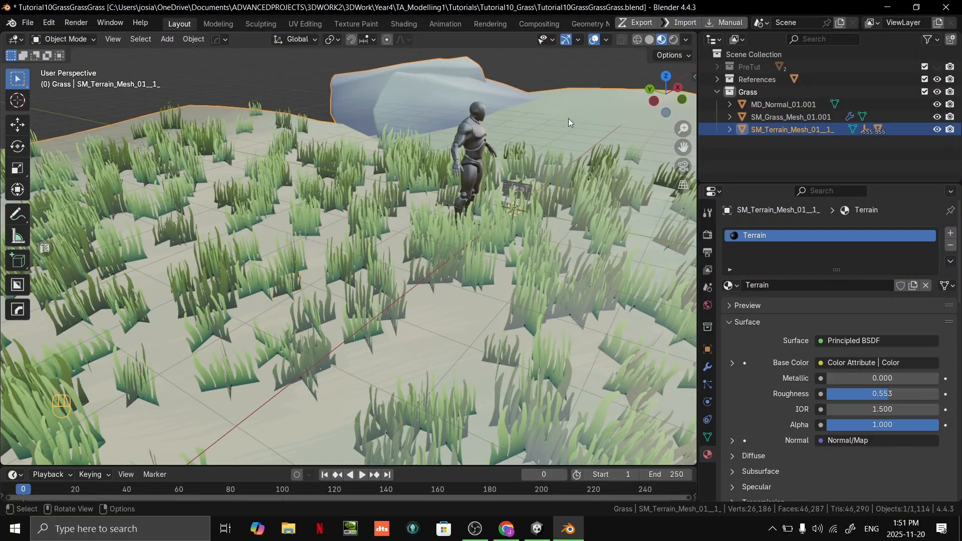
click(404, 23)
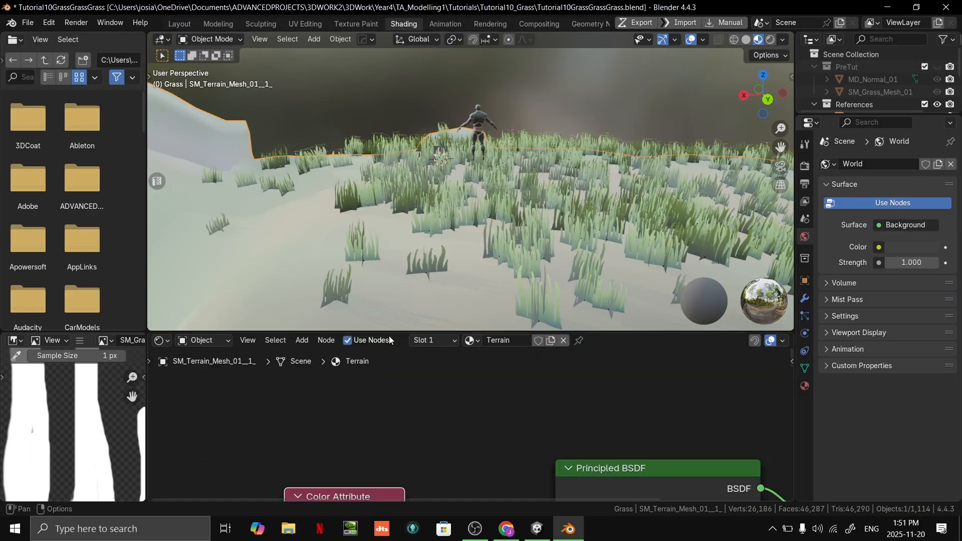
- Insert a Hue/Saturation/Value node between the Terrain material's Color Attribute and Base Color, with the attribute feeding its Color input instead of Hue
drag(388, 394, 517, 336)
drag(607, 333, 581, 165)
click(431, 373)
middle_drag(429, 366, 415, 344)
drag(372, 370, 395, 297)
text(hsl)
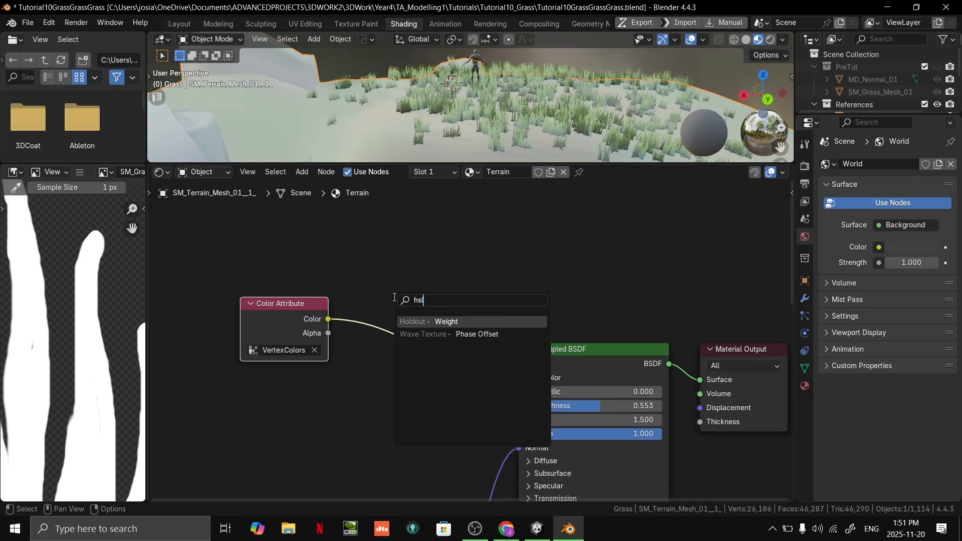
key(BackSpace)
key(BackSpace)
text(ue)
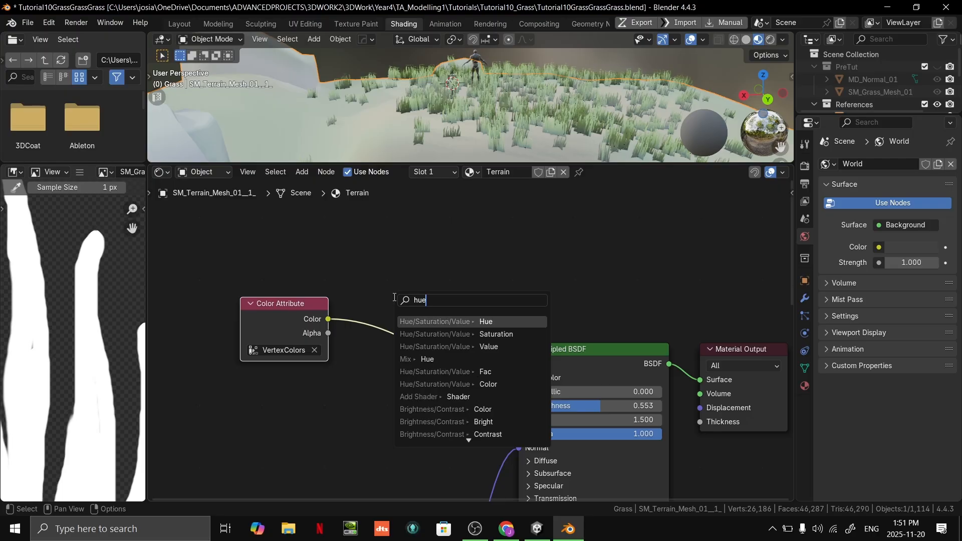
key(Return)
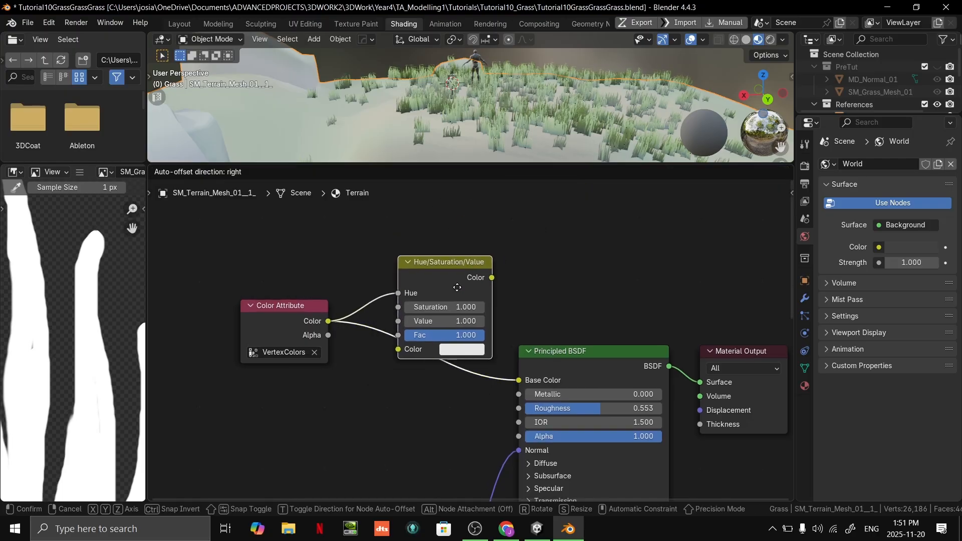
click(439, 299)
drag(328, 321, 382, 360)
drag(381, 304, 354, 305)
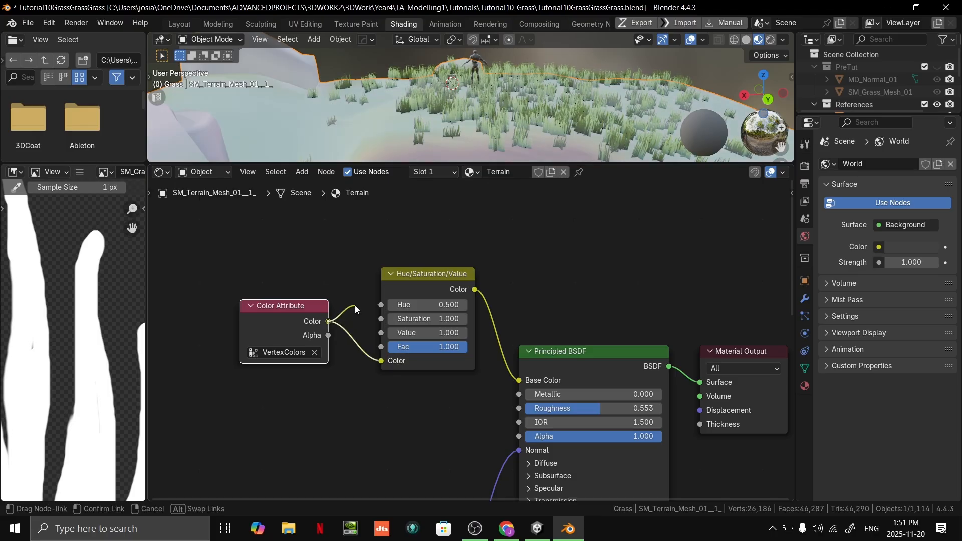
- Set the Saturation of the Terrain material's Hue/Saturation/Value node to 1.7, trying a Hue shift first but keeping Hue at 0.5
scroll(358, 276, up, 2)
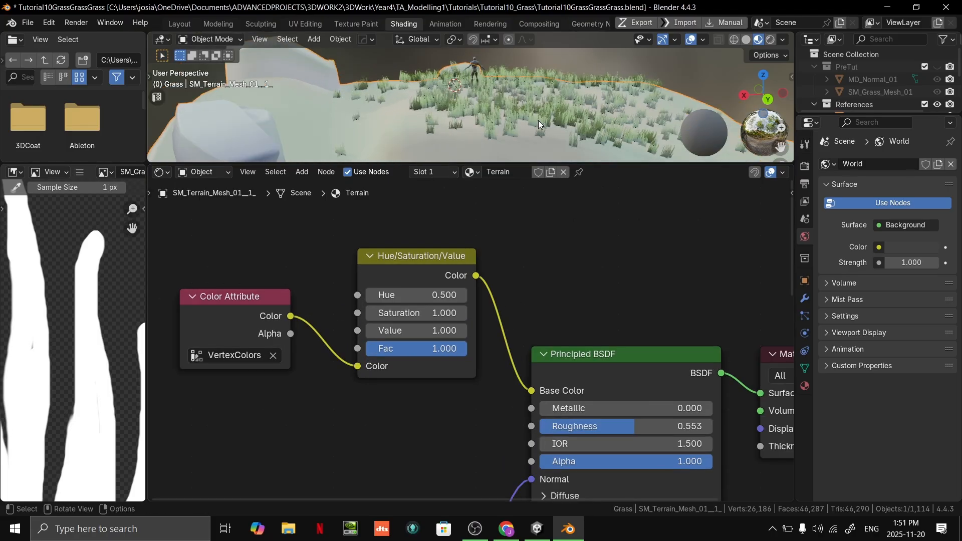
drag(420, 292, 461, 292)
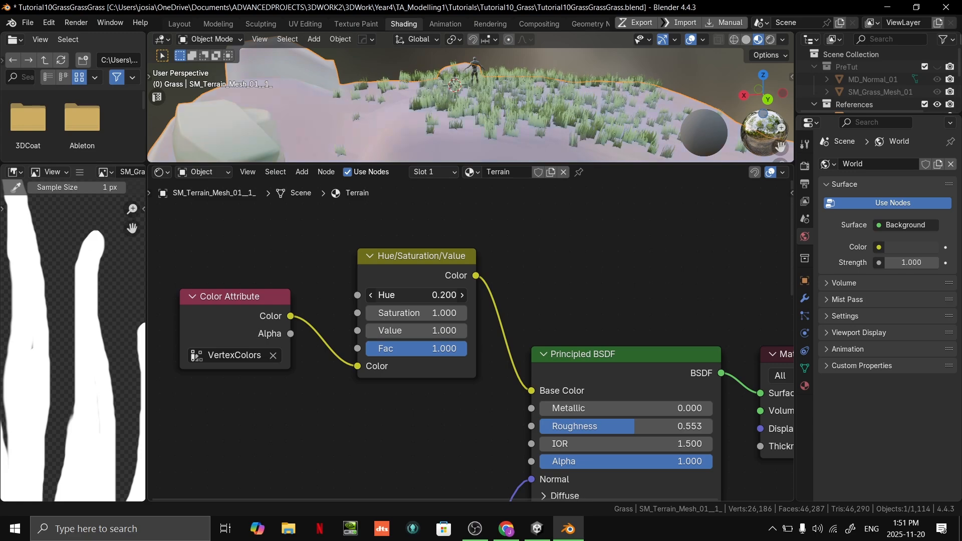
right_click(420, 295)
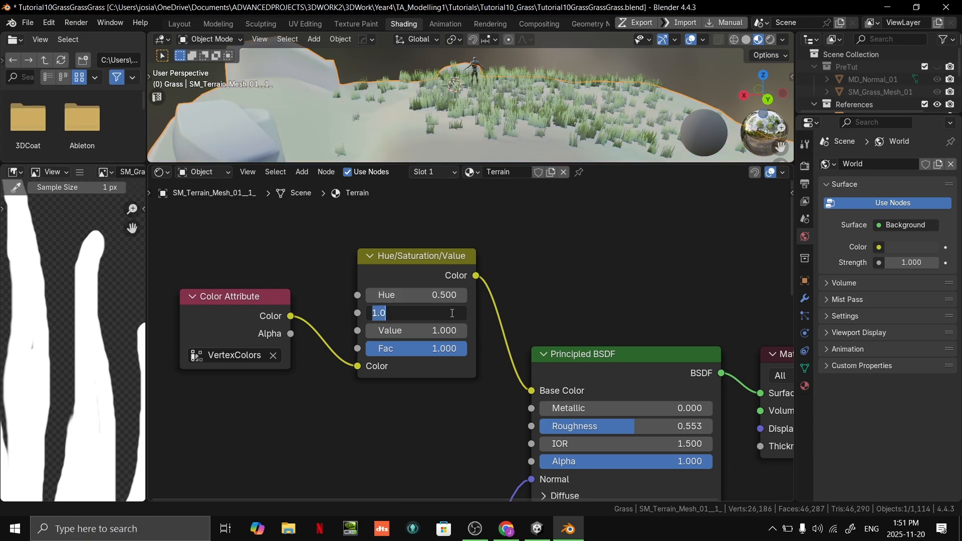
drag(424, 314, 430, 313)
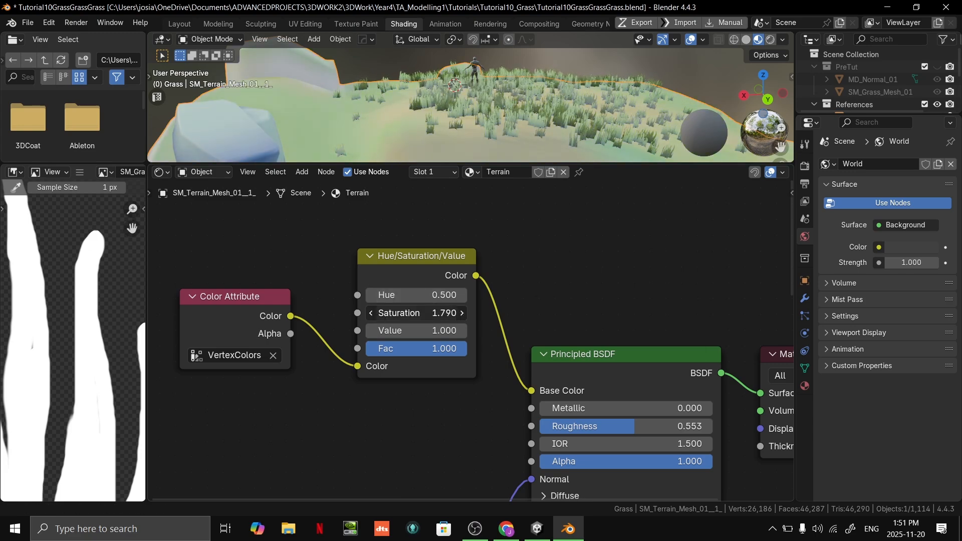
drag(425, 314, 423, 313)
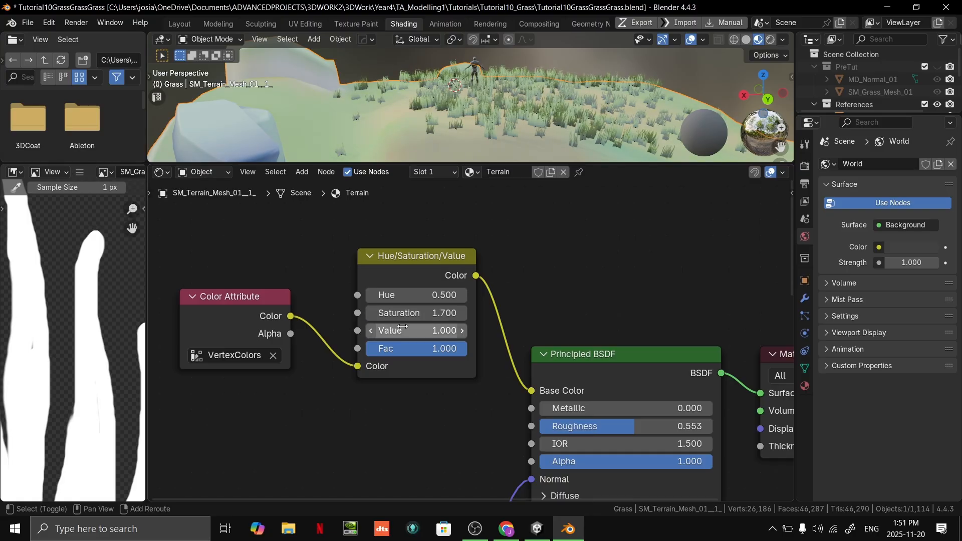
- Return to the Layout workspace and look over the recolored terrain and grass from a closer angle
mouse_move(536, 80)
middle_down()
mouse_move(503, 87)
mouse_move(504, 110)
mouse_move(450, 69)
mouse_move(302, 47)
middle_up()
click(179, 23)
middle_drag(551, 242, 518, 174)
click(491, 103)
- Switch to Unity, review the Grass shader graph's wind, vertex and color nodes, and save the graph asset
key(alt+Tab)
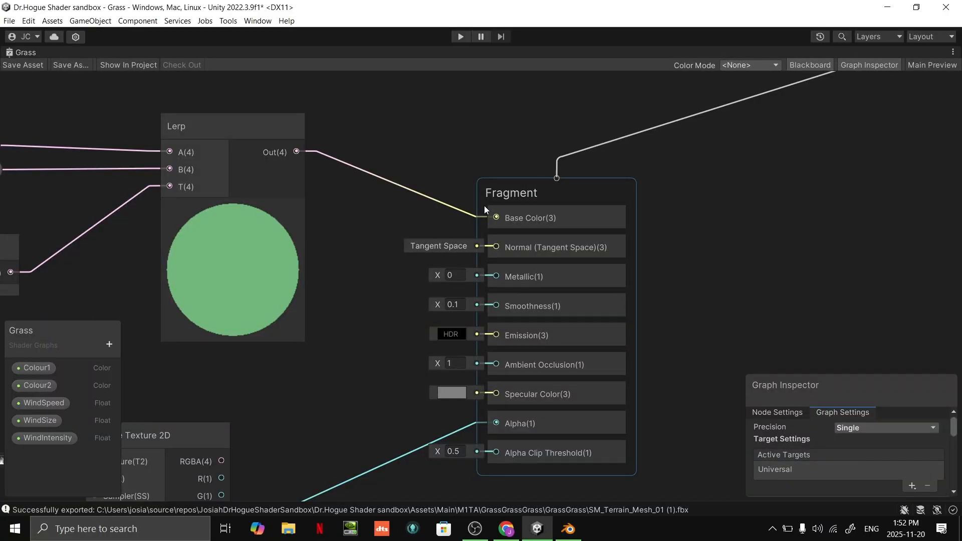
scroll(484, 206, down, 4)
middle_drag(423, 144, 310, 303)
scroll(310, 303, down, 1)
scroll(576, 271, down, 3)
middle_drag(338, 254, 579, 289)
scroll(573, 297, up, 1)
scroll(571, 302, up, 1)
click(37, 65)
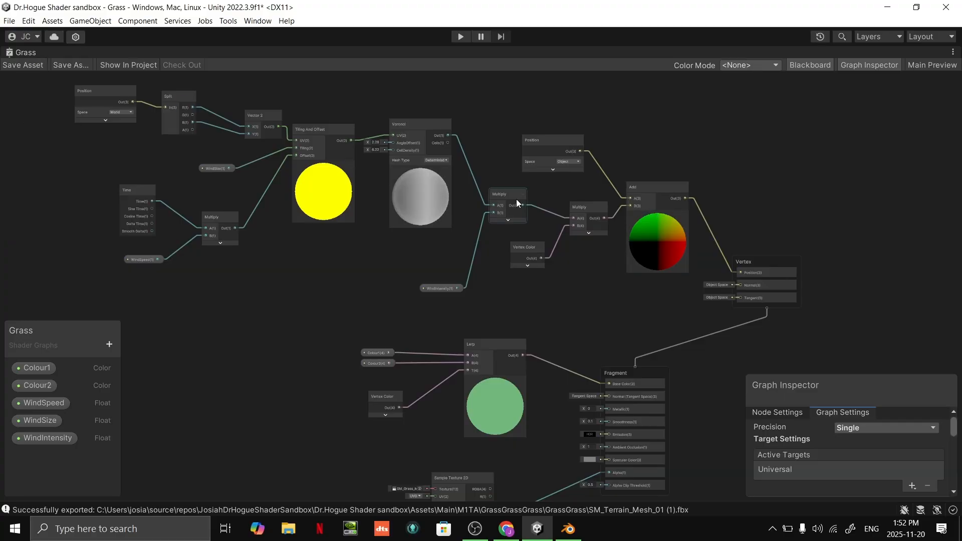
- Restore the full editor layout, show the Scene view, and fly through the terrain to inspect the grass from several angles
key(shift+space)
click(204, 52)
right_drag(351, 248, 123, 183)
key(w)
key(s)
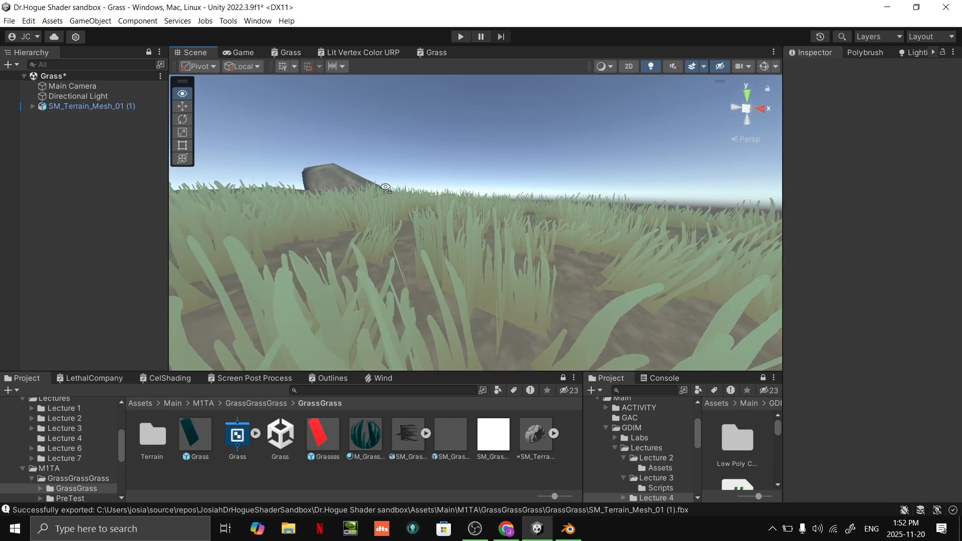
right_drag(385, 188, 383, 189)
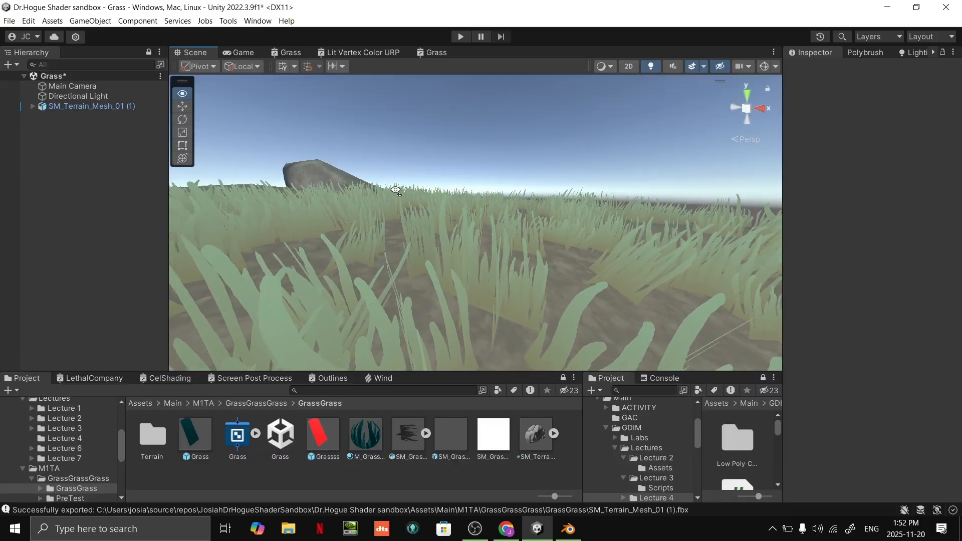
right_drag(408, 190, 543, 209)
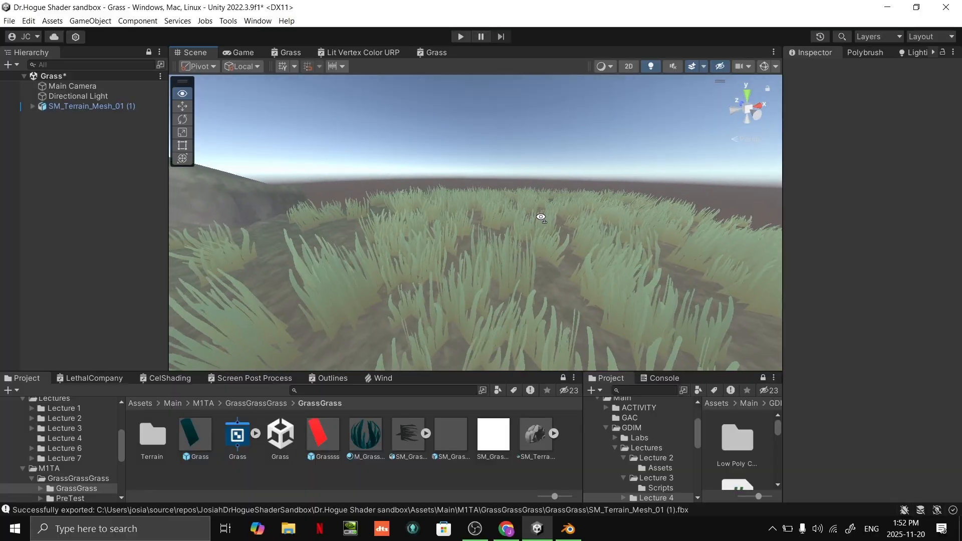
right_drag(538, 219, 240, 207)
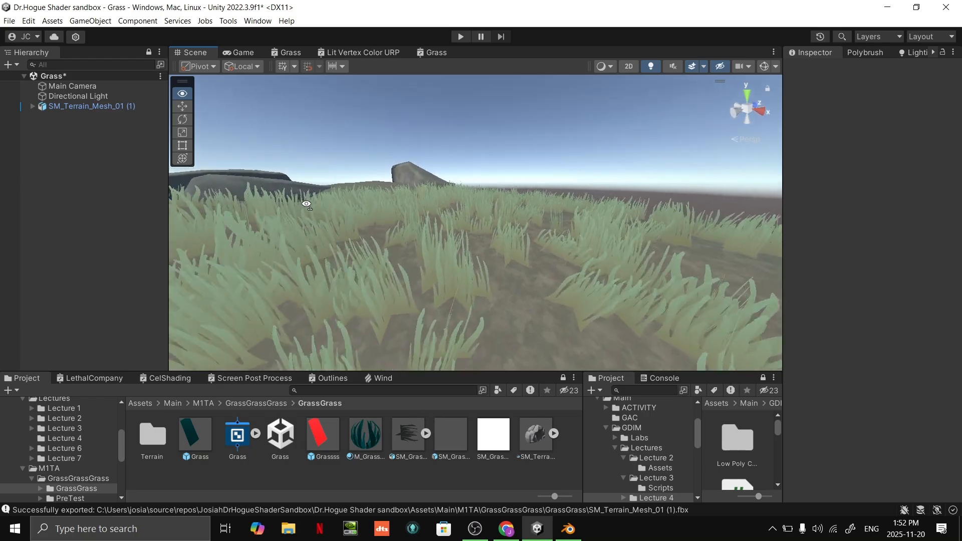
right_drag(306, 204, 342, 213)
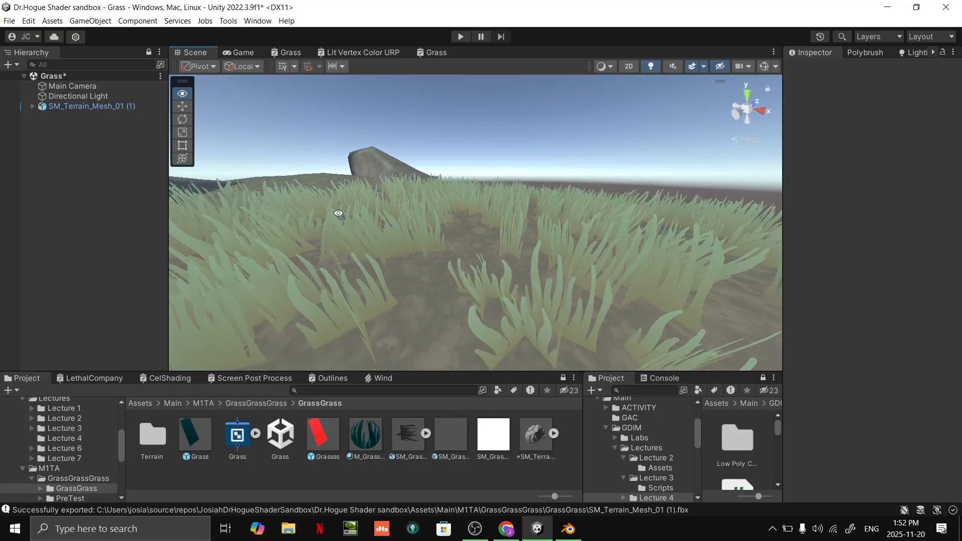
right_drag(325, 217, 326, 301)
- Switch to the Tutorial 10 Google Slides deck in Chrome, present it from the "Lets make!" slide, and advance to the closing slide
key(alt+Tab)
key(alt+Tab)
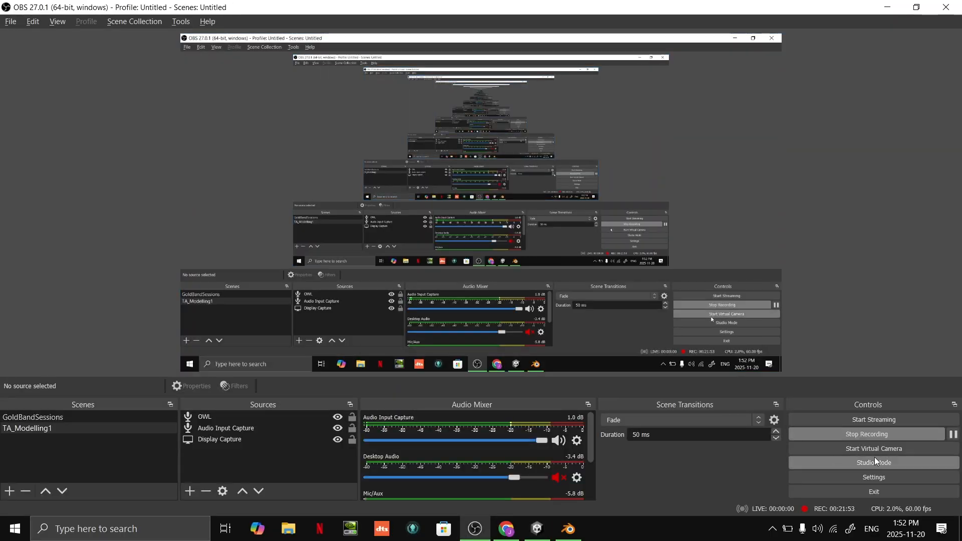
key(alt+Tab)
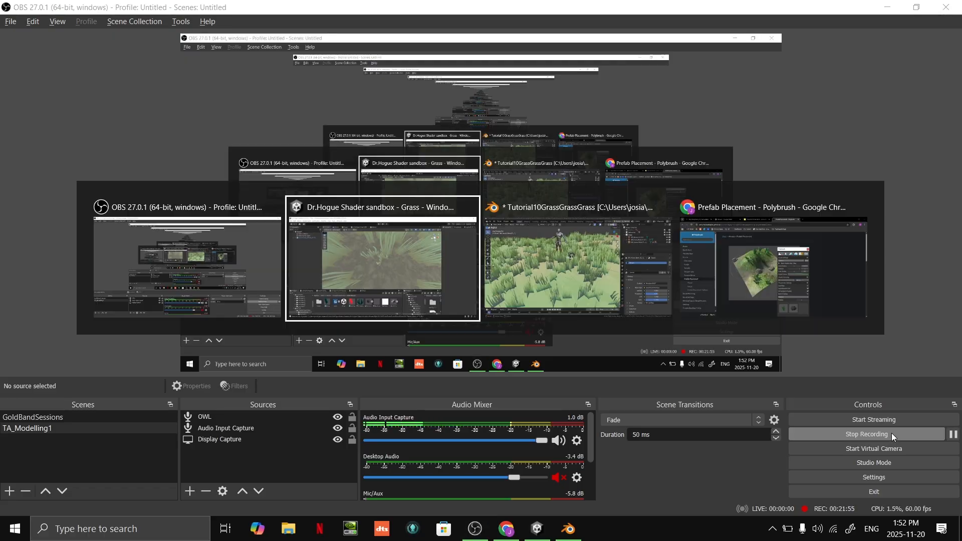
key(alt+Tab)
key(alt+Tab)
click(382, 15)
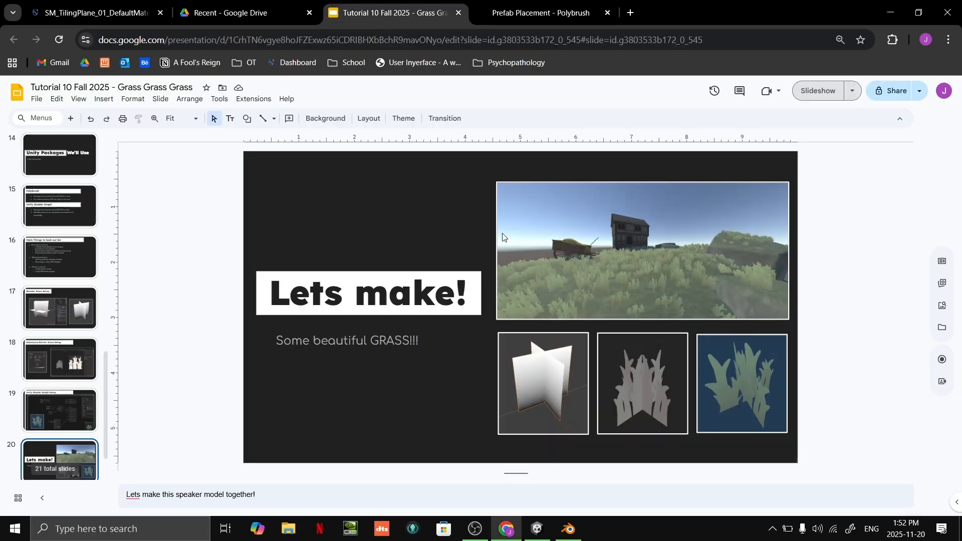
click(819, 90)
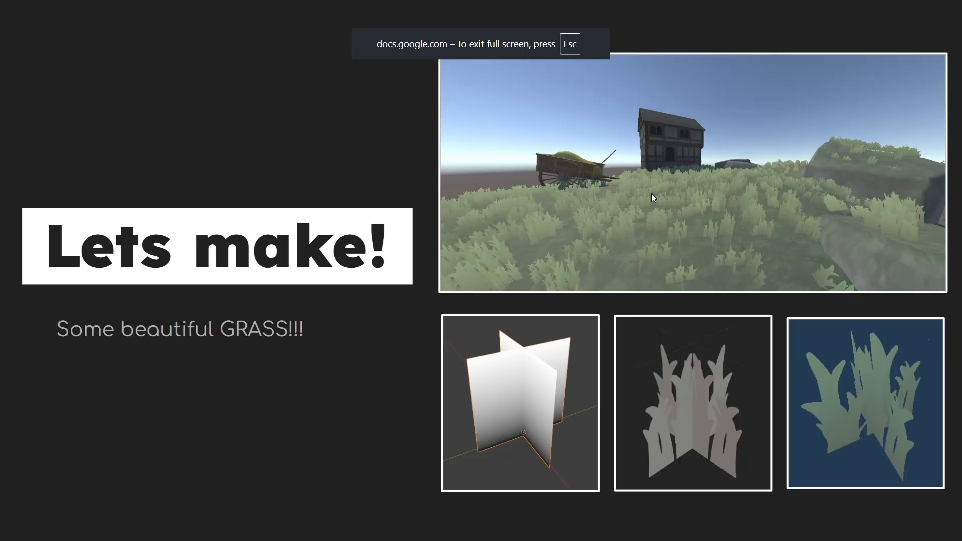
key(Right)
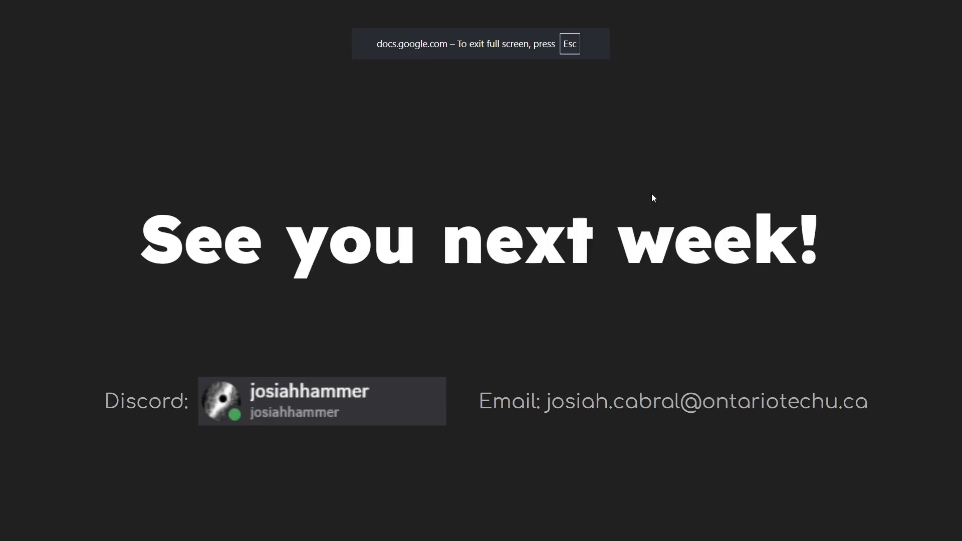